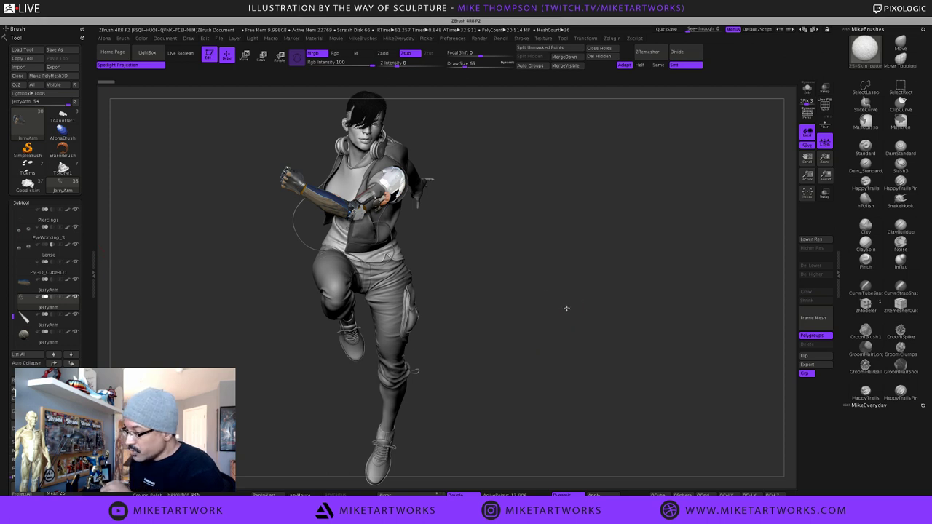
Examine the running figure sculpt from the front, side and rear, looking closely at the jacket, trousers, headphones and mechanical arm
left_click_drag(563, 307, 590, 313)
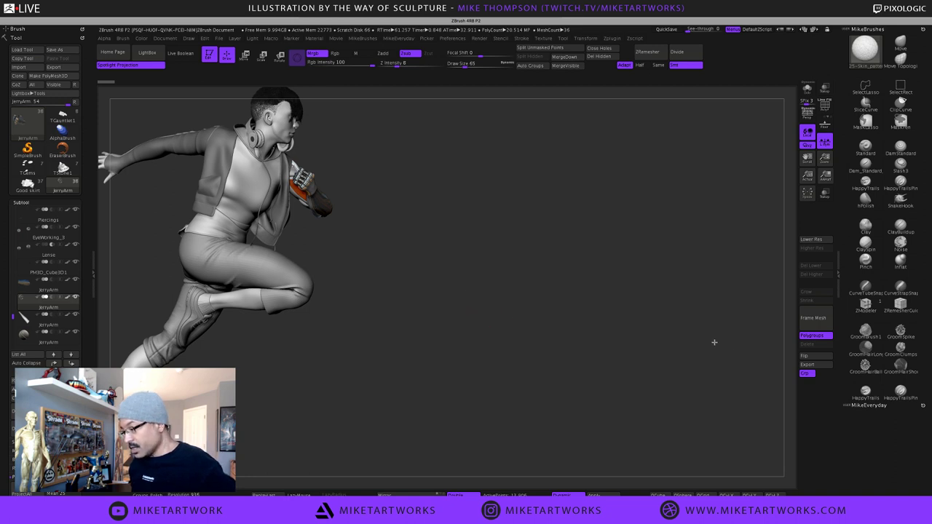
key("f")
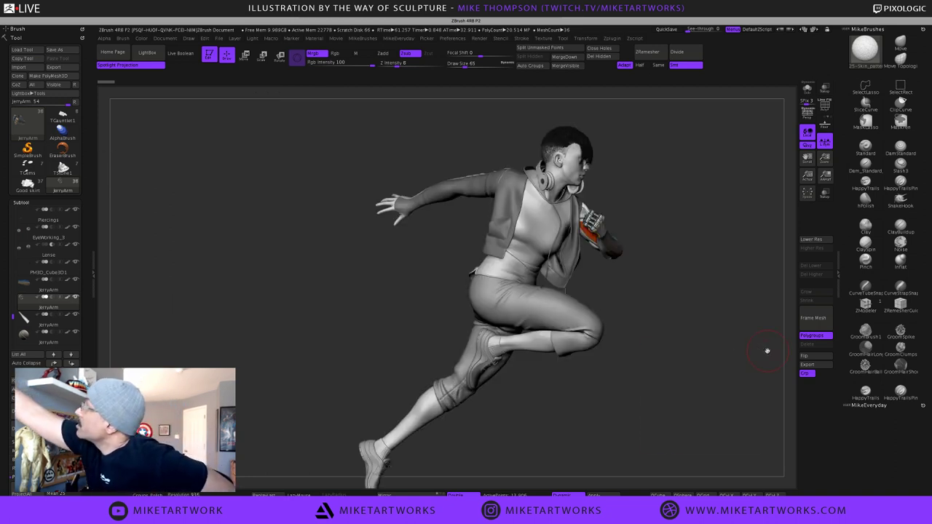
key("space")
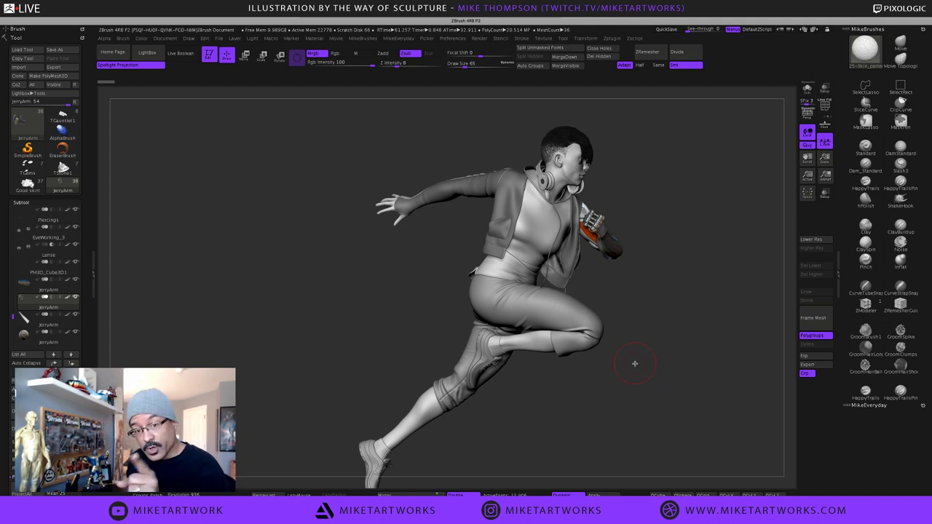
mouse_move(645, 377)
left_mouse_down()
mouse_move(663, 371)
mouse_move(674, 388)
mouse_move(674, 440)
left_mouse_up()
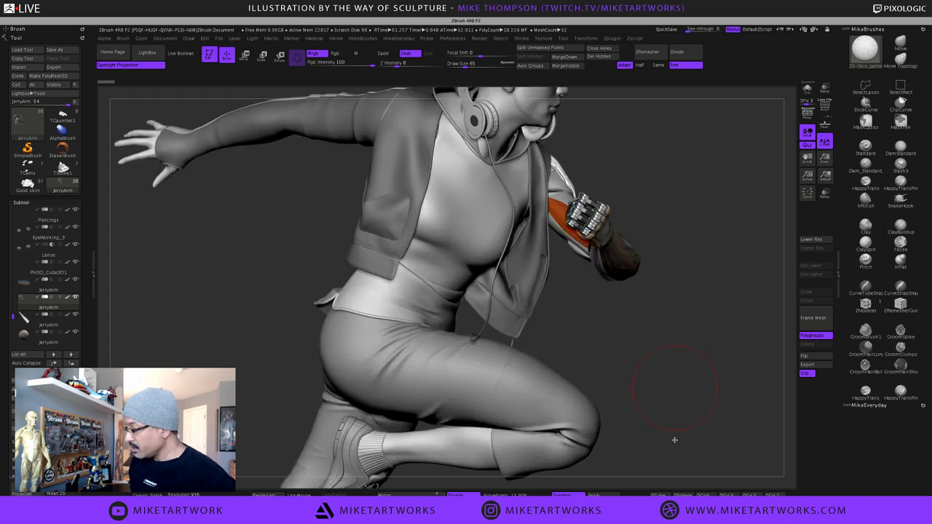
scroll(674, 440, "down", 3)
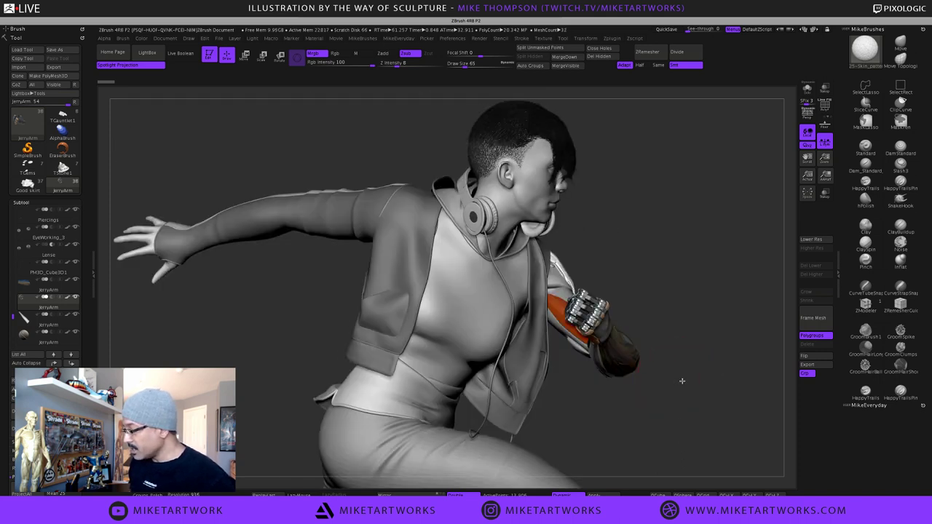
left_click_drag(682, 381, 672, 410)
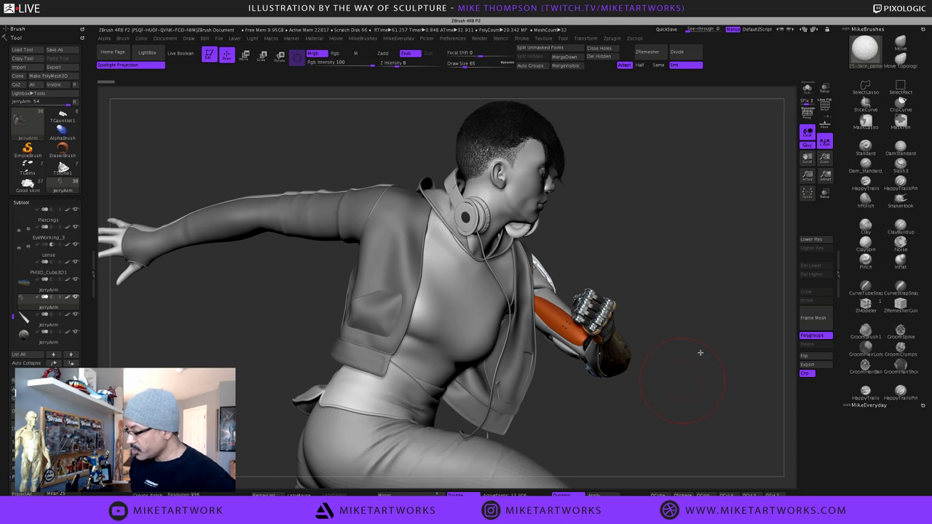
left_click_drag(700, 352, 726, 298)
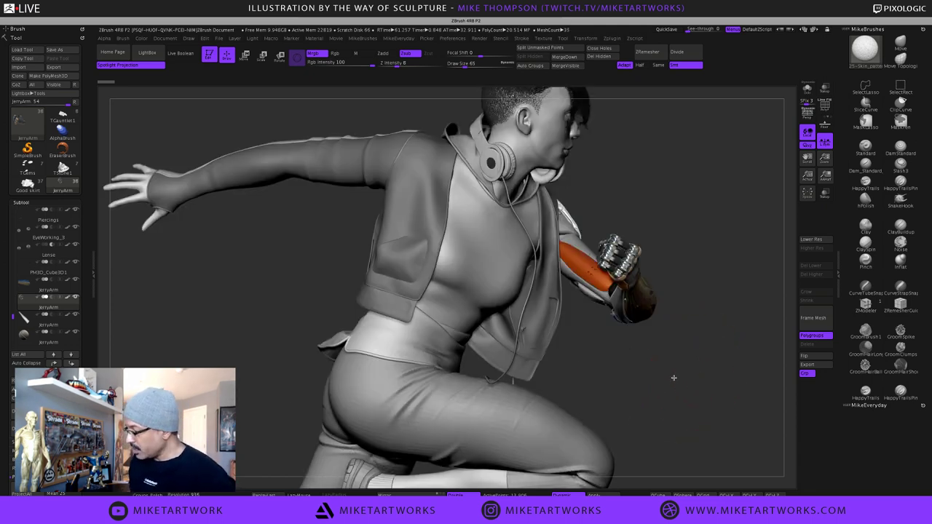
left_click_drag(674, 377, 681, 355)
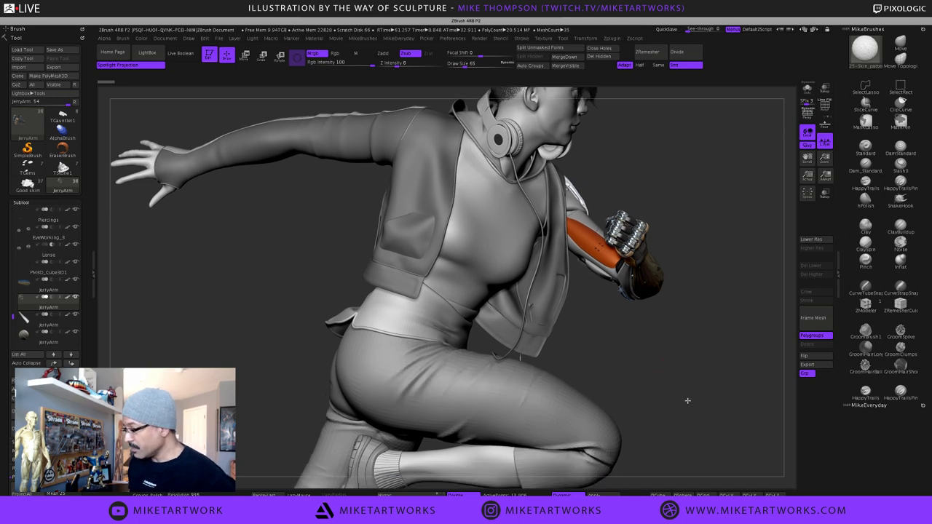
mouse_move(687, 398)
left_mouse_down()
mouse_move(570, 386)
mouse_move(604, 388)
left_mouse_up()
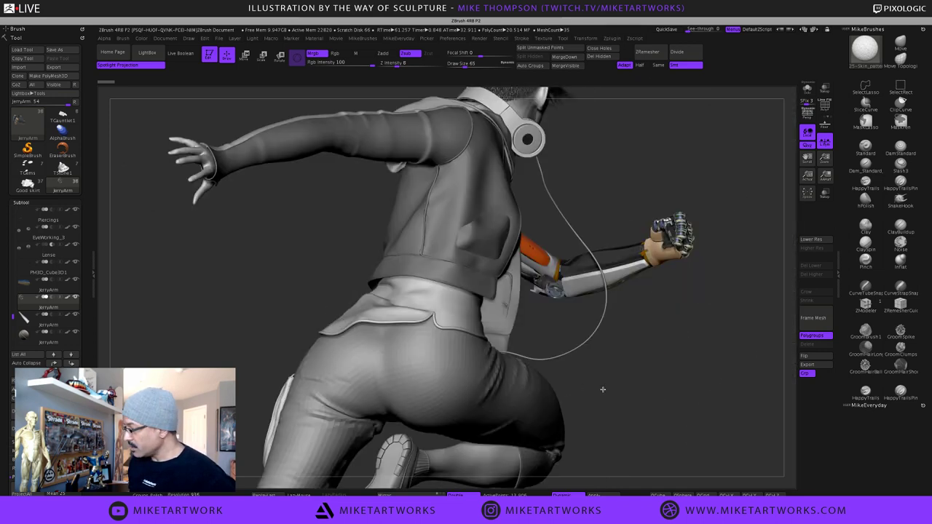
mouse_move(593, 445)
left_mouse_down()
mouse_move(565, 444)
mouse_move(583, 441)
left_mouse_up()
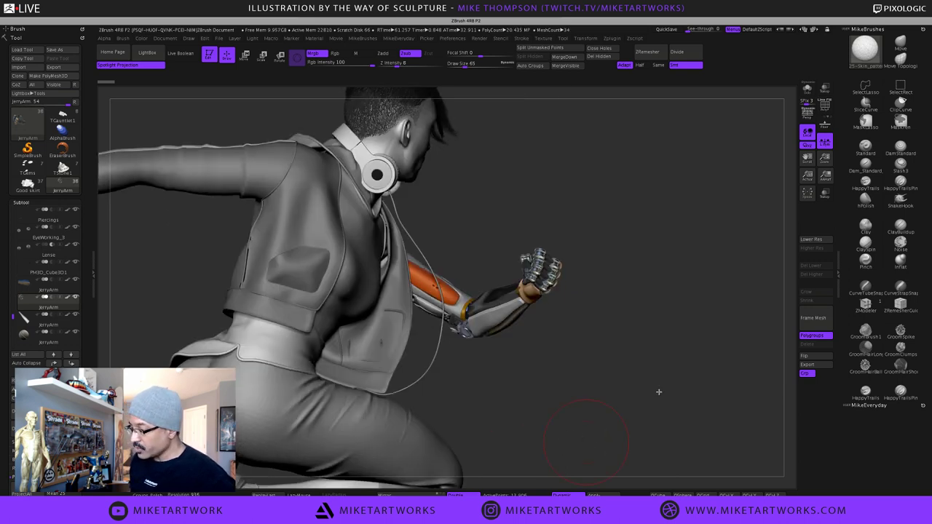
left_click_drag(659, 392, 655, 391)
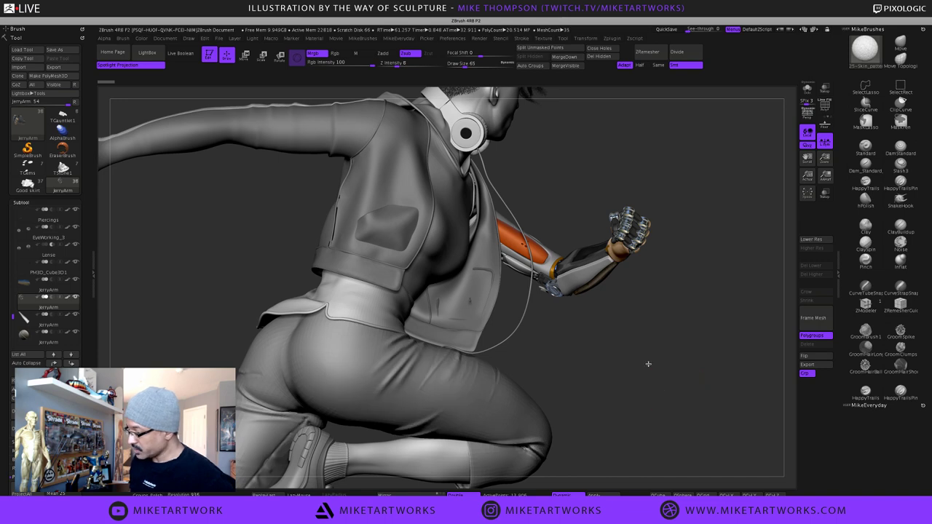
Inspect the full figure's running pose from both sides, including a close look at the mechanical hand and forearm
key("f")
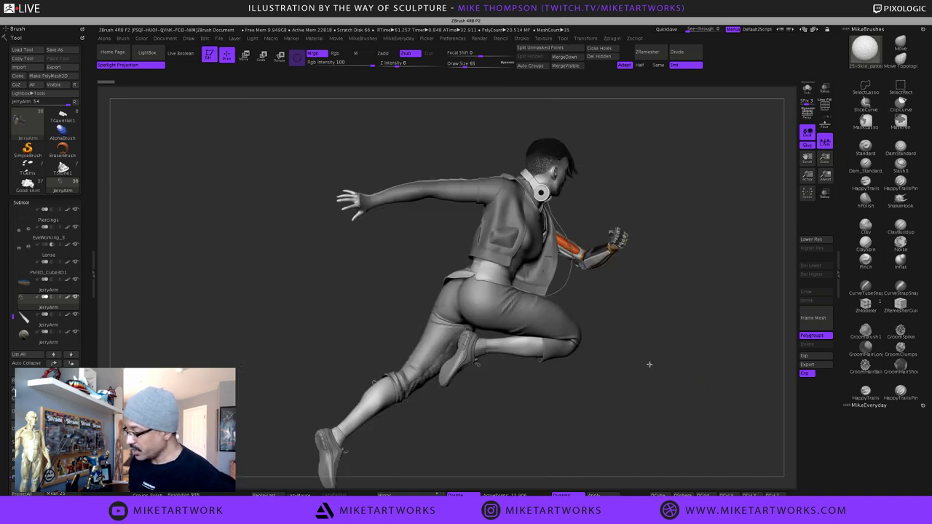
left_click_drag(650, 365, 653, 367)
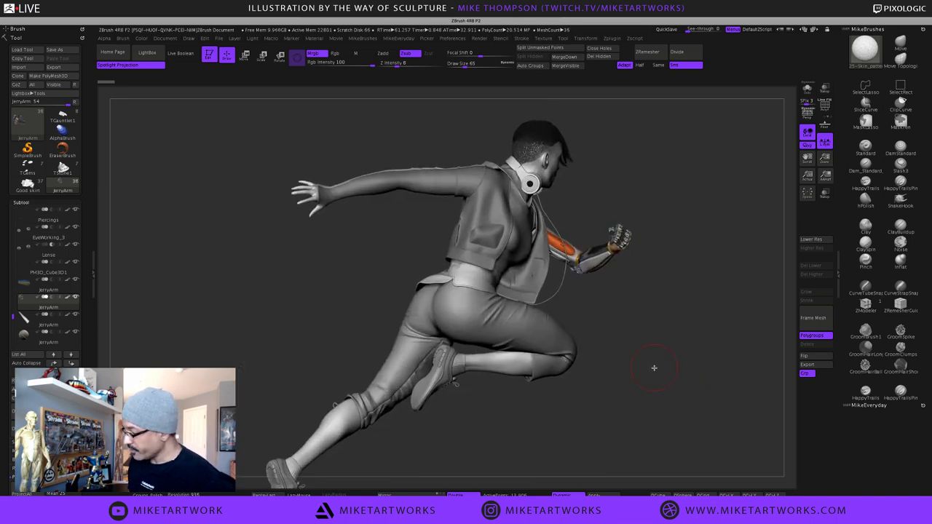
left_click_drag(641, 405, 638, 404)
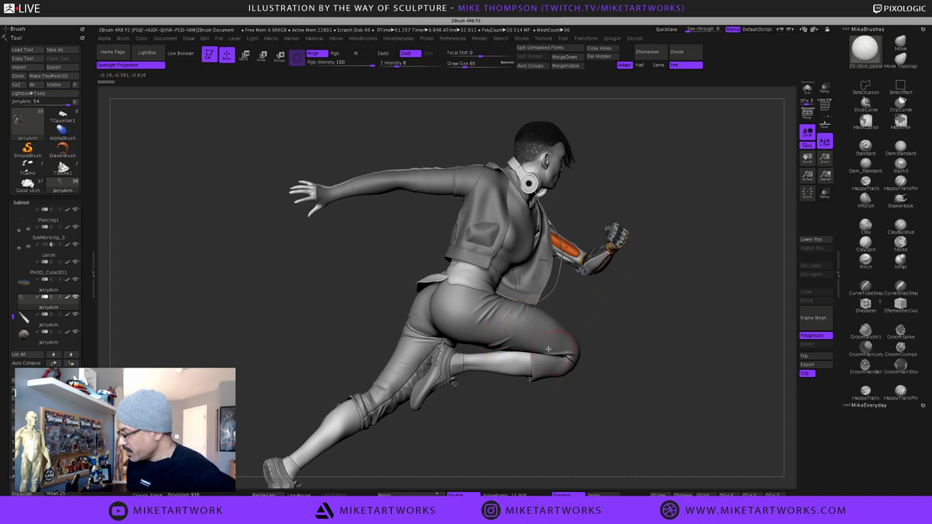
mouse_move(643, 435)
left_mouse_down()
mouse_move(664, 443)
mouse_move(678, 435)
mouse_move(626, 277)
left_mouse_up()
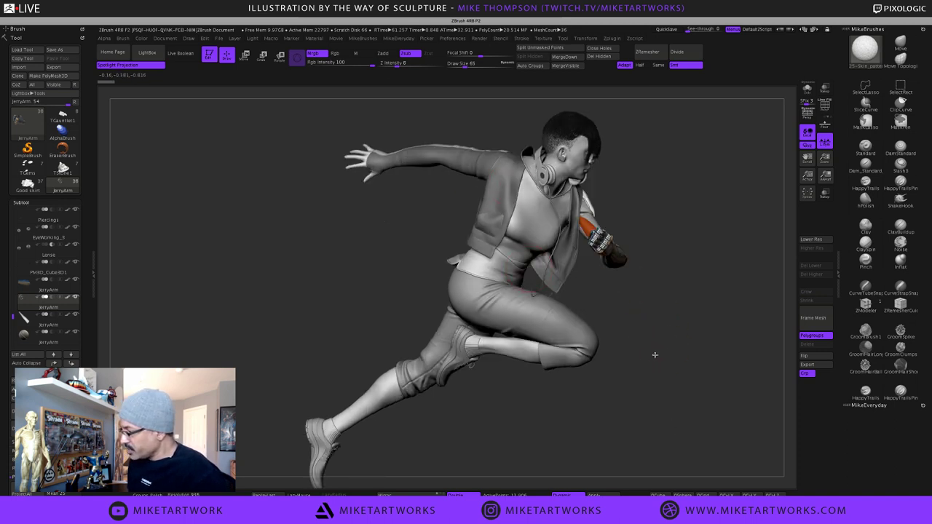
mouse_move(655, 354)
left_mouse_down()
mouse_move(320, 381)
mouse_move(457, 373)
left_mouse_up()
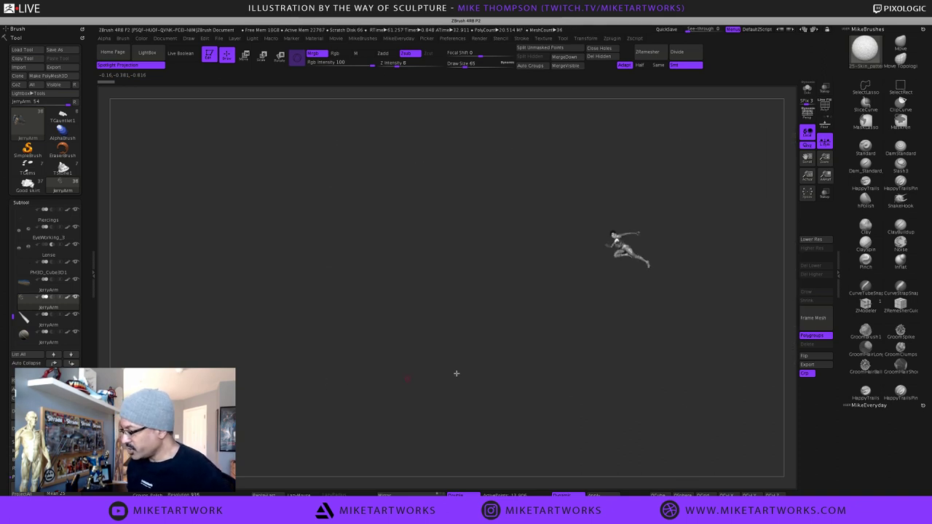
key("f")
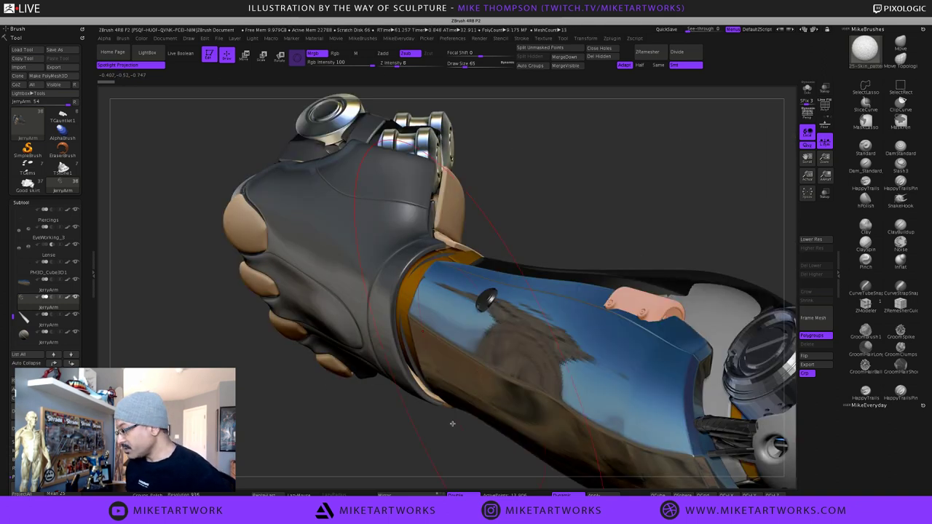
key("f")
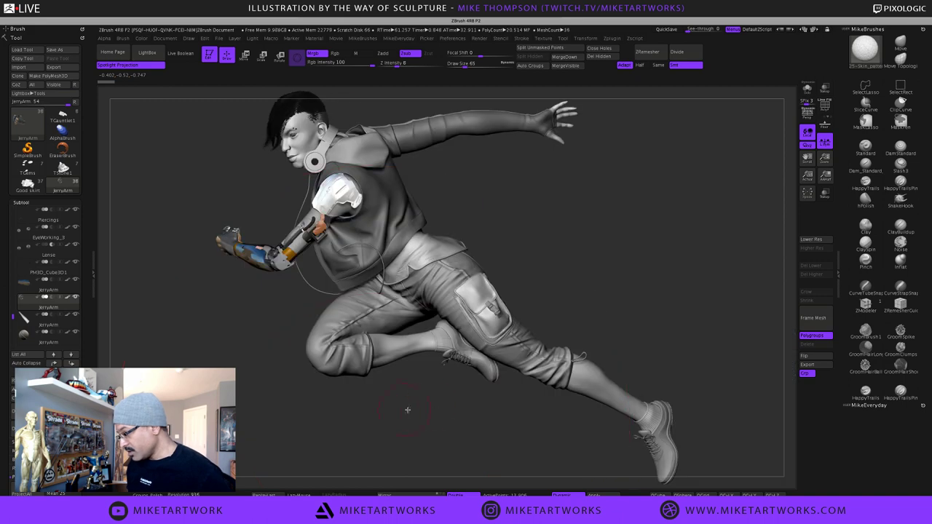
left_click_drag(587, 247, 593, 249)
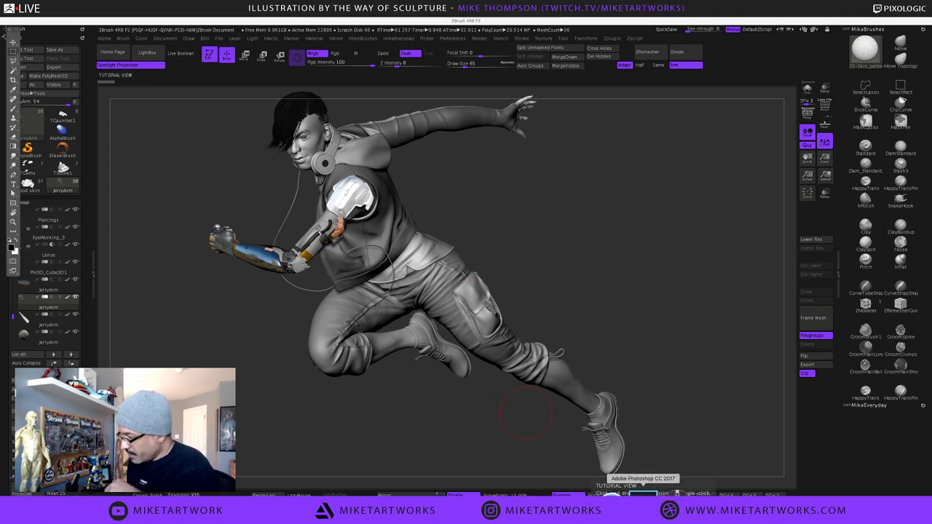
Switch to Photoshop, hide the interface panels and examine the FinalGirl1.psd painting at 33.3%, including the robotic arm, clothing and paint splashes
left_click(643, 493)
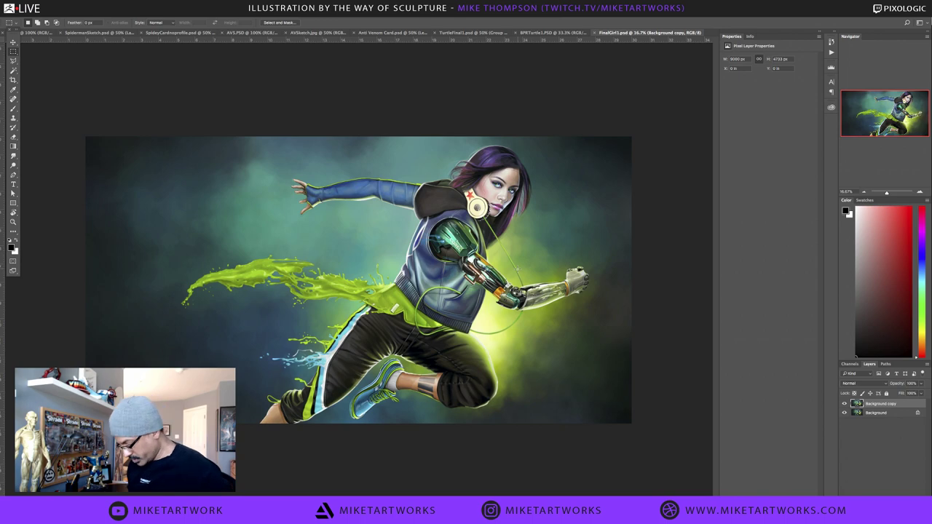
key("super+plus")
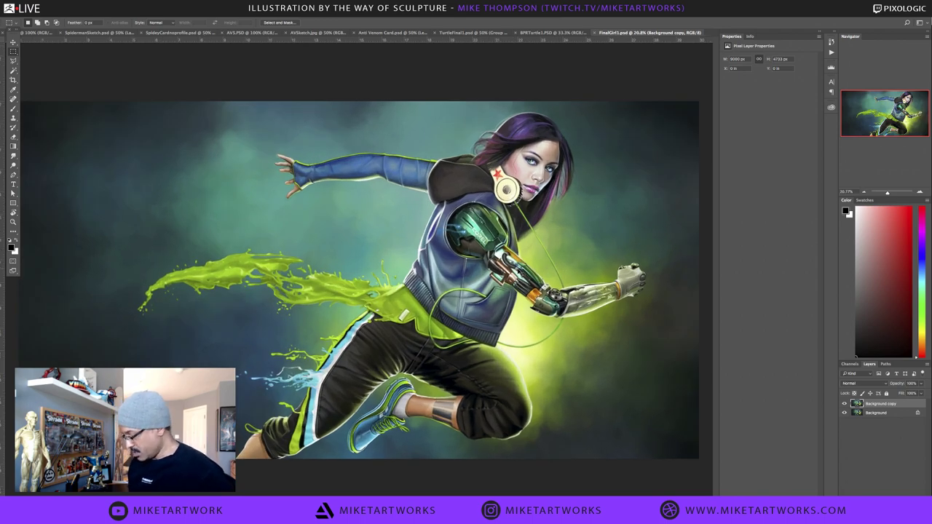
key("ctrl+plus")
key("Tab")
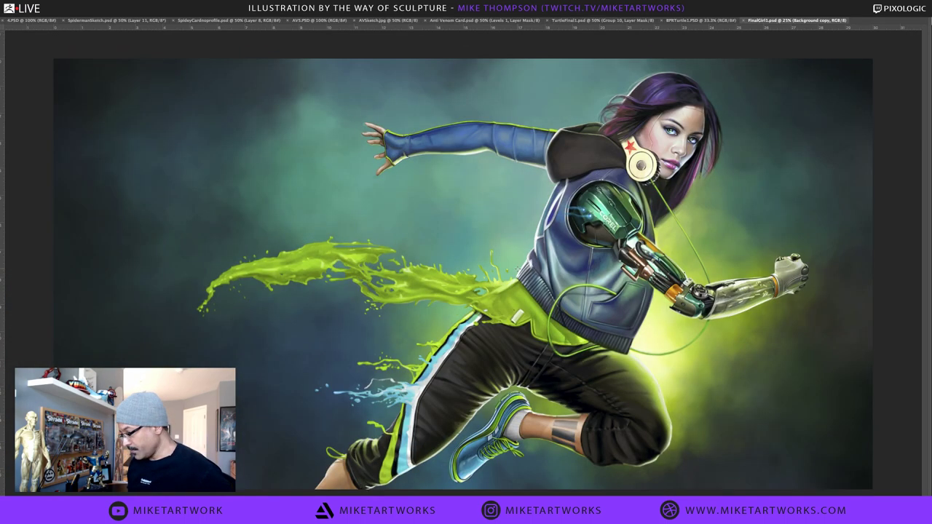
key("super+plus")
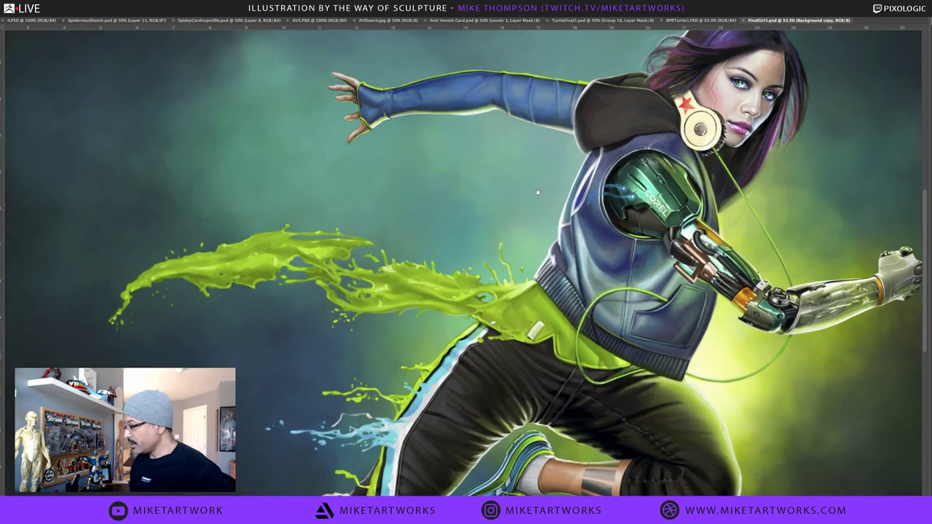
left_click_drag(537, 192, 423, 161)
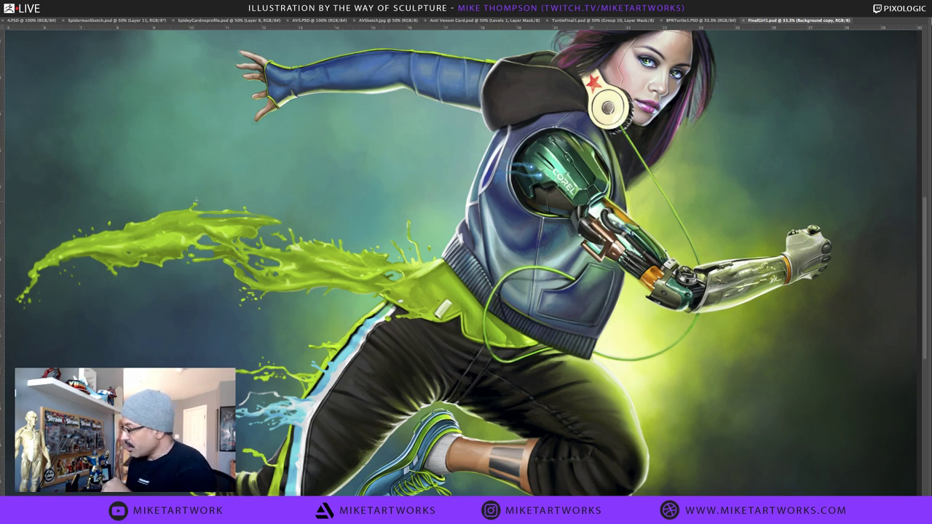
left_click_drag(750, 157, 718, 244)
left_click_drag(710, 317, 740, 228)
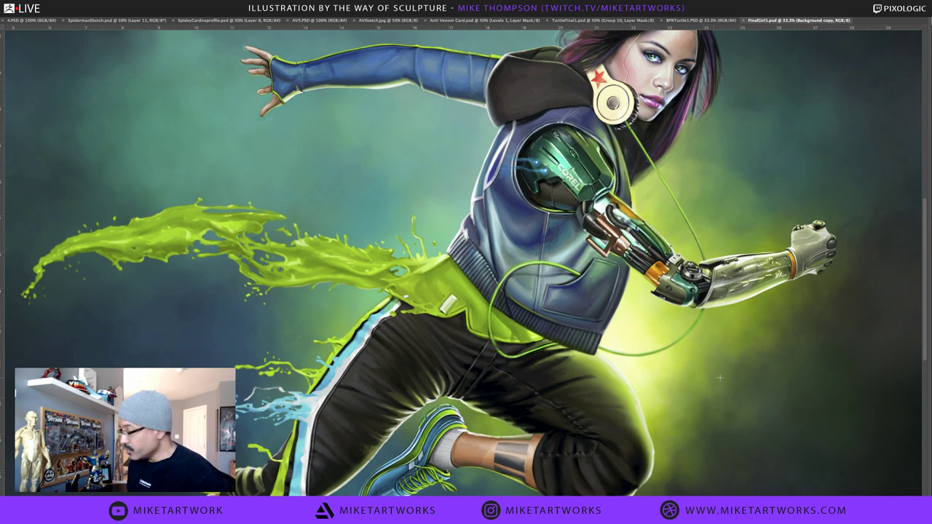
left_click_drag(758, 430, 772, 360)
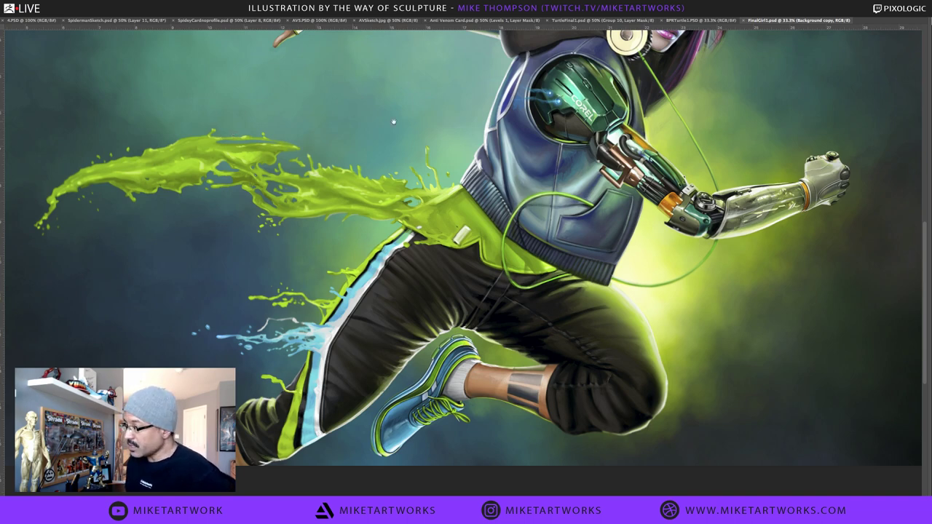
scroll(408, 145, "up", 3)
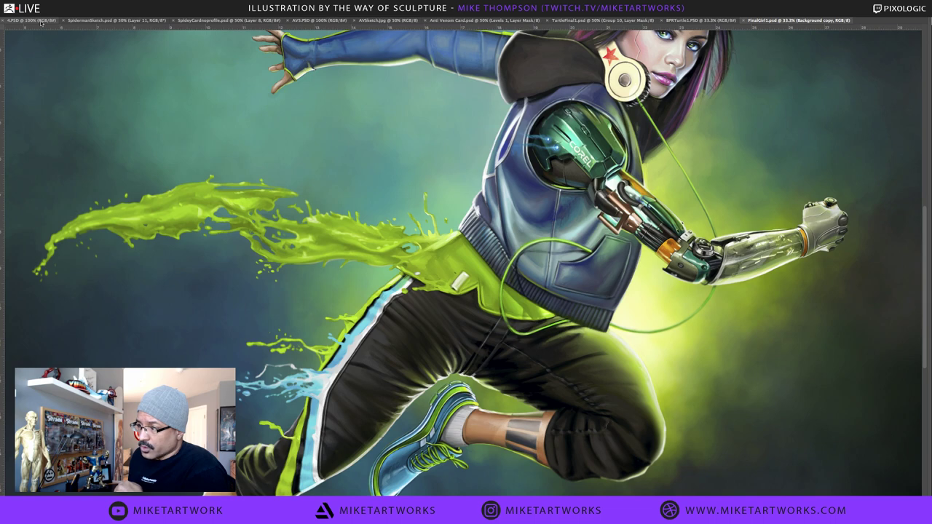
Bring up the TurtleFinal1.psd painting and examine its face, chest badges and arm tattoo at 100%
left_click(572, 22)
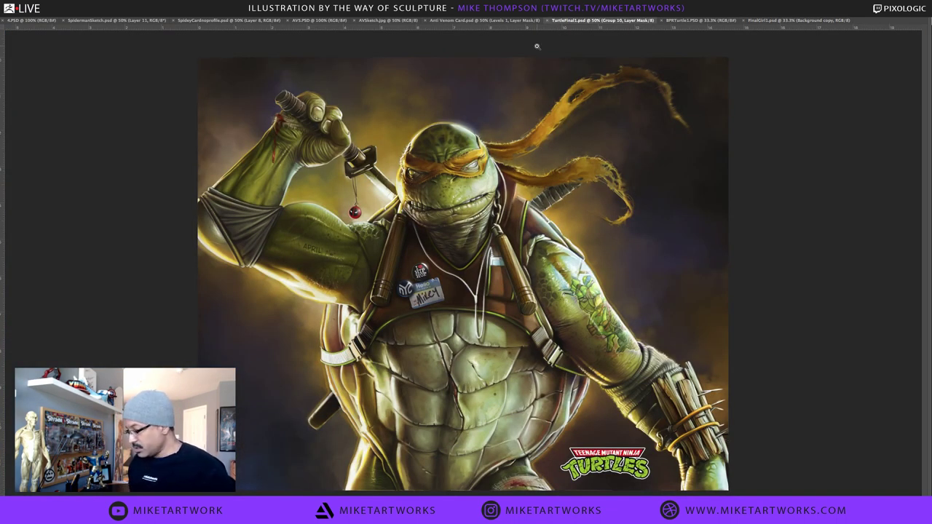
left_click_drag(538, 47, 546, 47)
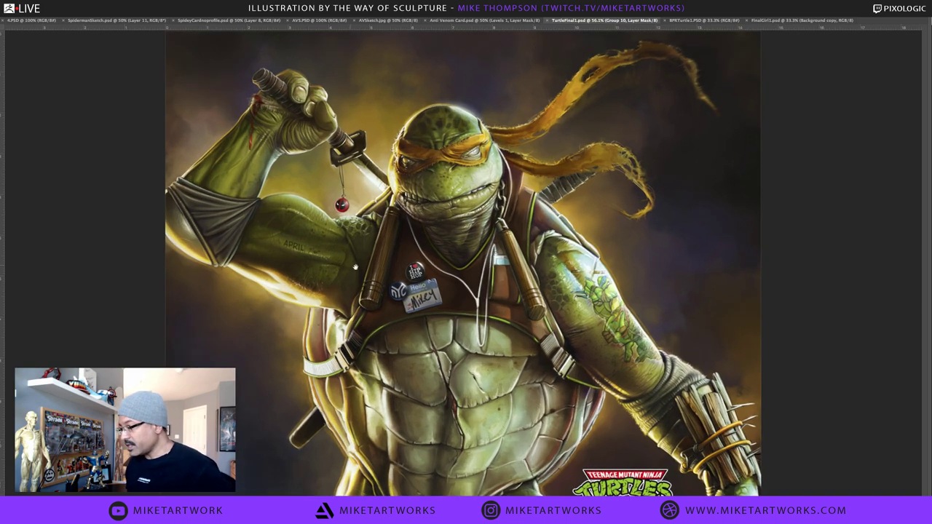
left_click(482, 272, "super")
left_click(482, 272, "super")
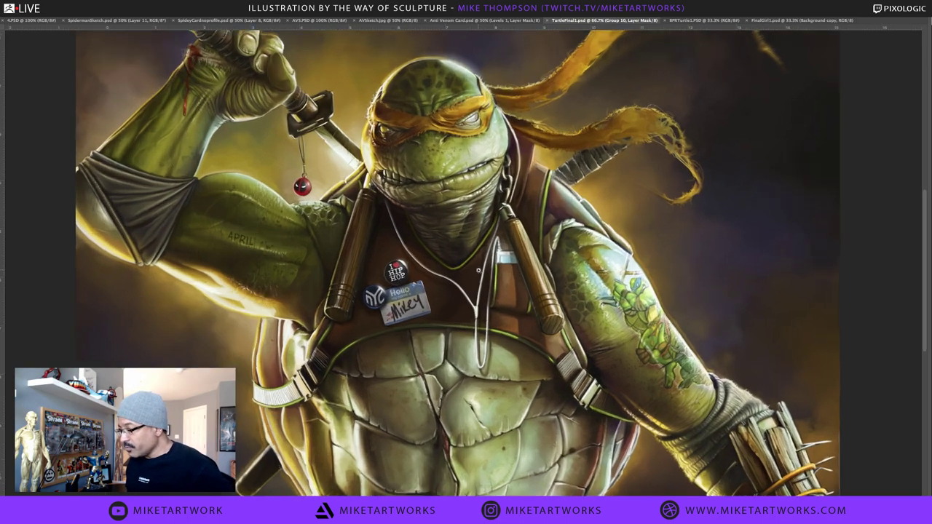
key("super+space")
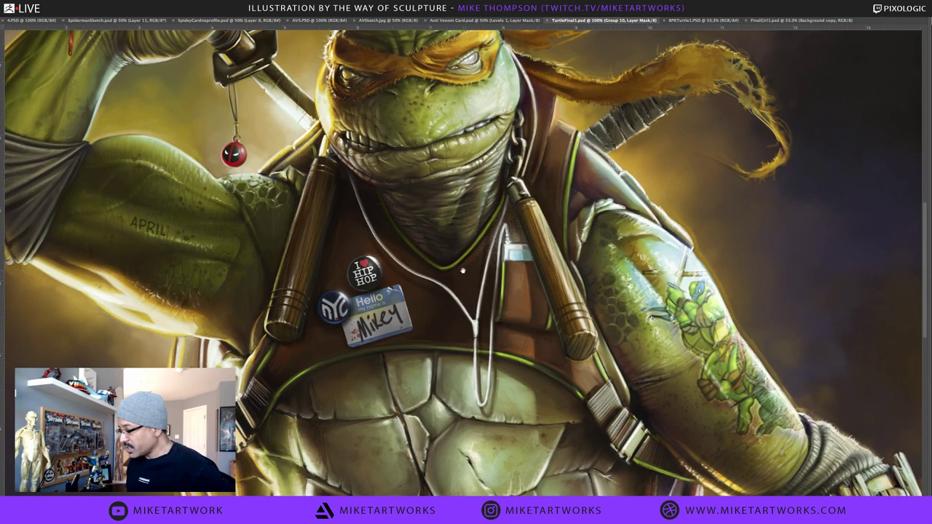
left_click_drag(463, 271, 519, 334)
left_click_drag(495, 291, 443, 248)
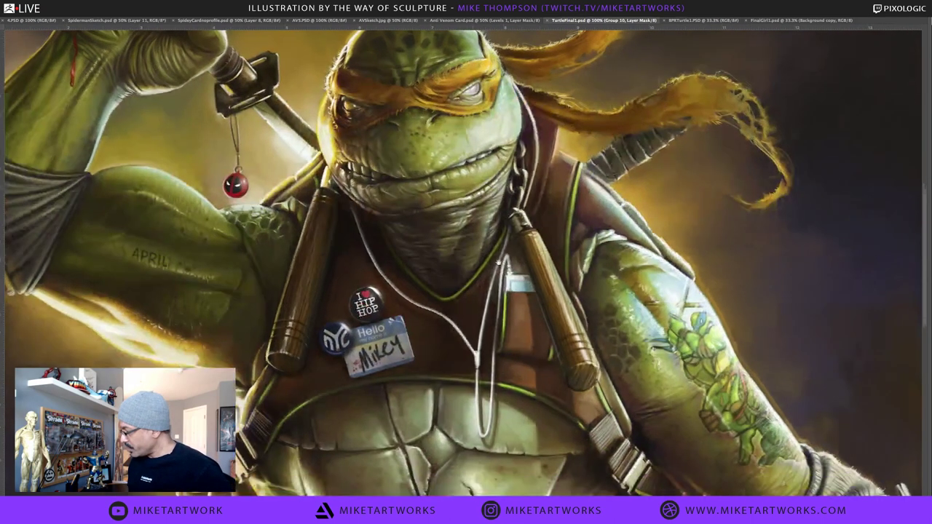
left_click_drag(497, 261, 468, 233)
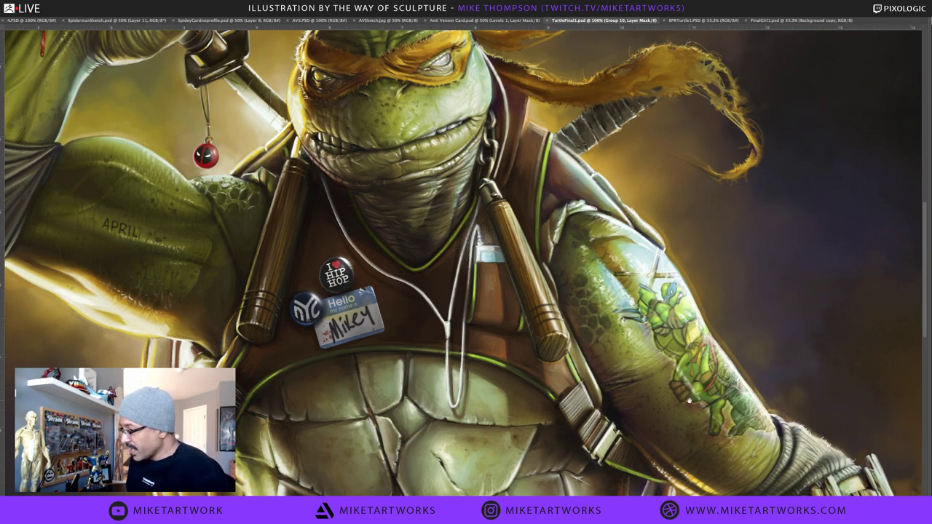
left_click_drag(689, 400, 623, 387)
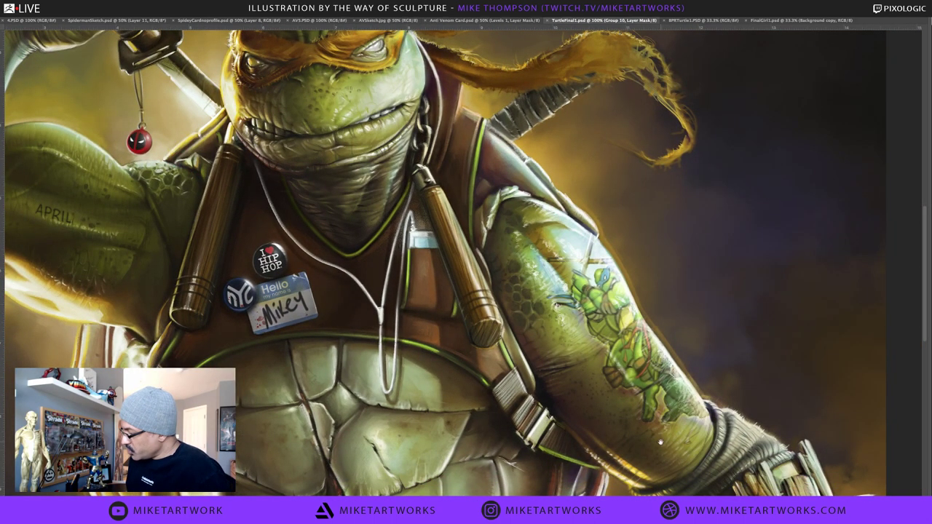
left_click_drag(647, 432, 659, 414)
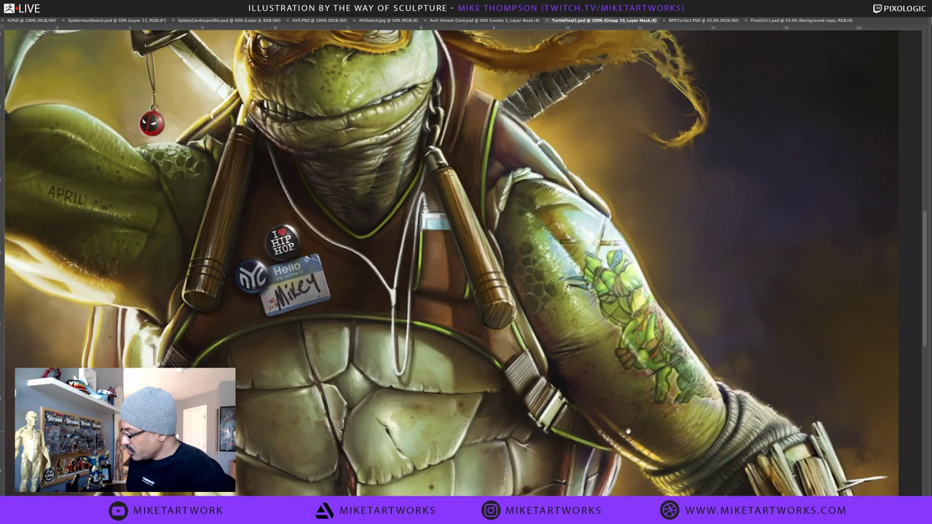
Examine the lower part of the TurtleFinal1.psd painting, including the cracked chest plates, straps, tattooed arm and wooden wrist guard
scroll(628, 432, "down", 2)
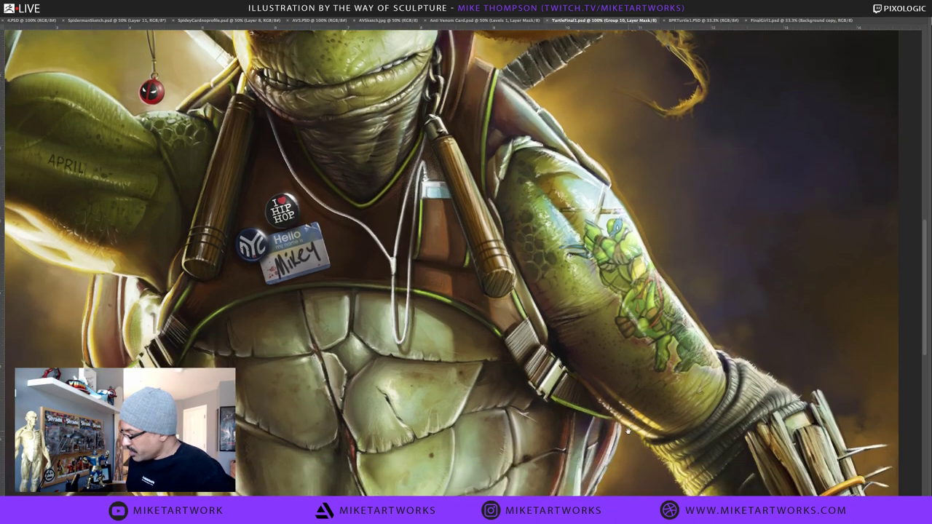
scroll(627, 432, "down", 1)
scroll(562, 396, "down", 8)
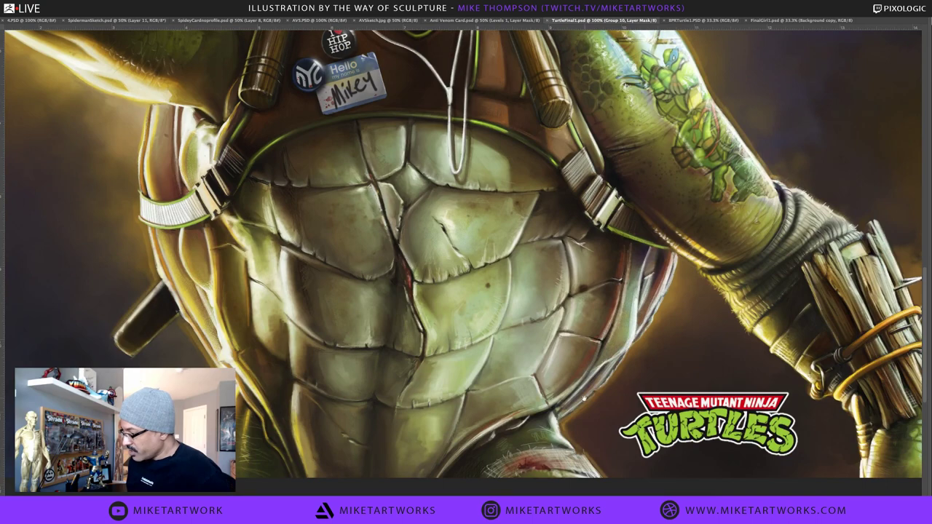
scroll(584, 398, "down", 5)
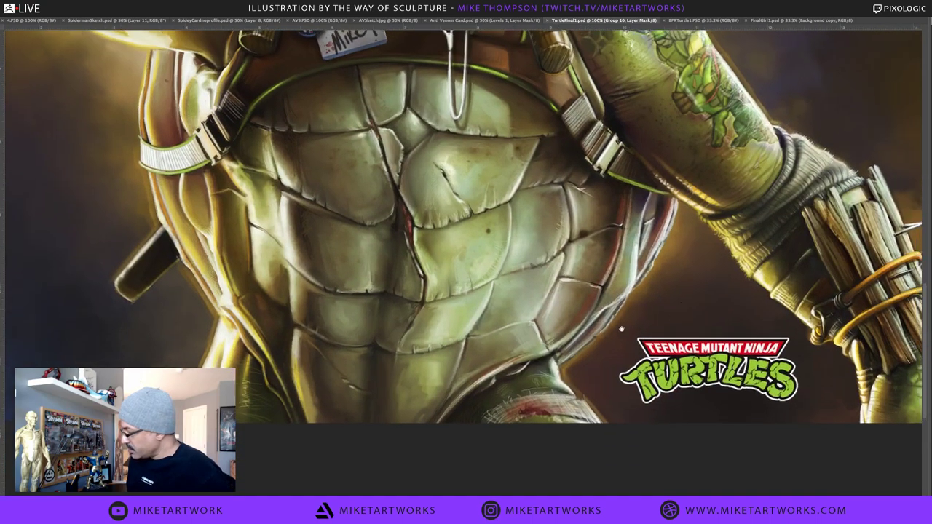
scroll(621, 330, "right", 5)
scroll(621, 329, "up", 8)
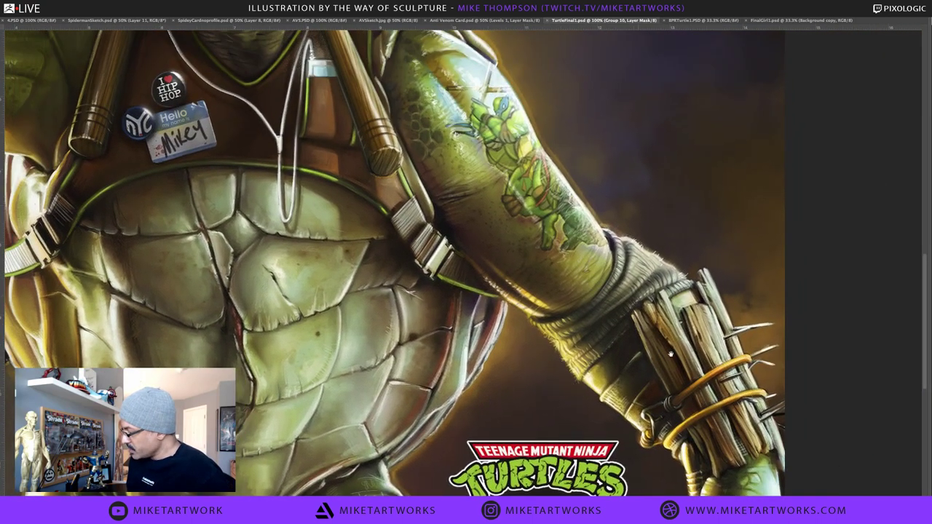
left_click_drag(428, 348, 465, 379)
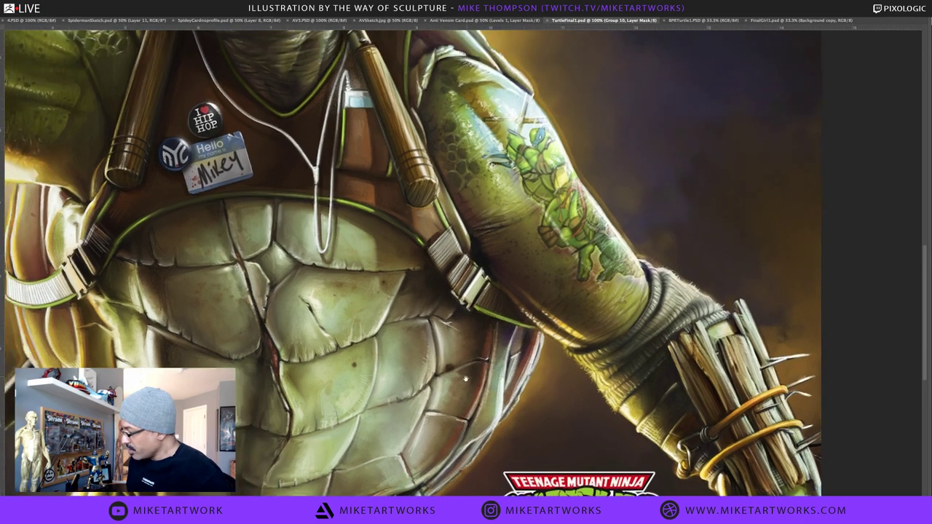
Examine the turtle's face, raised fist and orange mask tails, and compare the painting with the grey sculpt render in BPRTurtle1.PSD
scroll(465, 377, "up", 10)
scroll(465, 378, "left", 8)
scroll(504, 413, "up", 7)
scroll(503, 412, "left", 6)
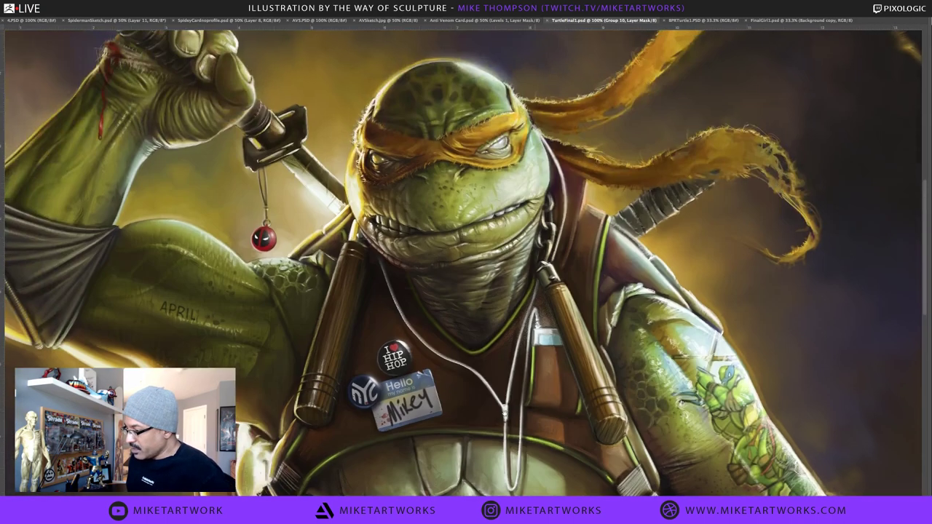
scroll(504, 412, "up", 6)
scroll(504, 412, "left", 4)
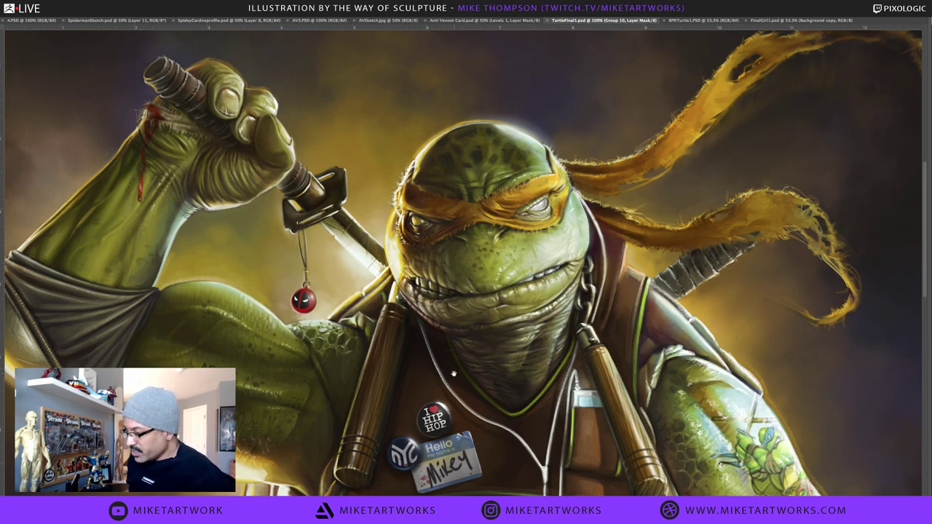
left_click_drag(459, 374, 460, 366)
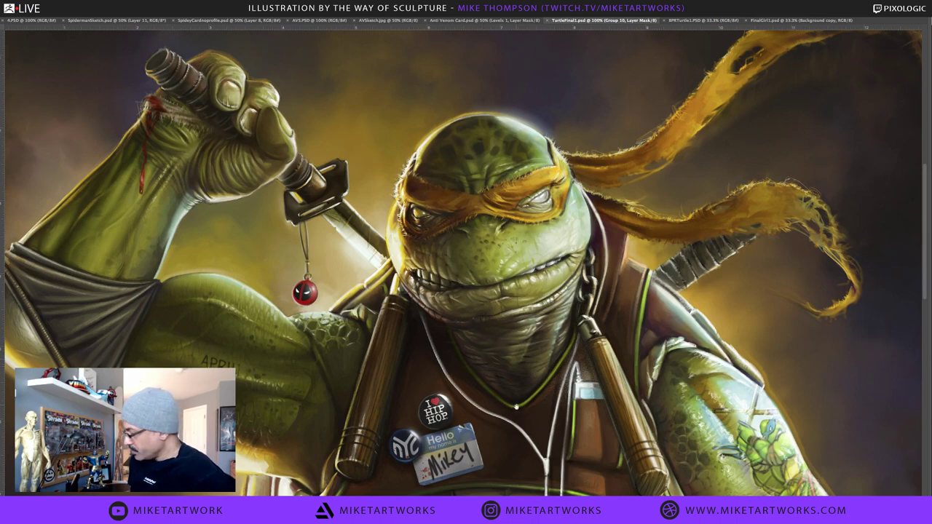
left_click_drag(516, 407, 501, 379)
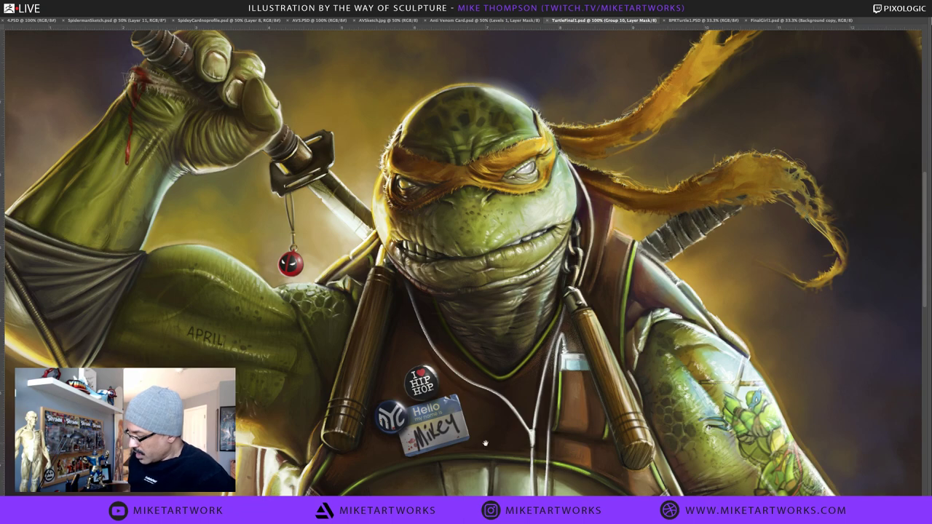
scroll(555, 415, "up", 1)
scroll(556, 415, "up", 4)
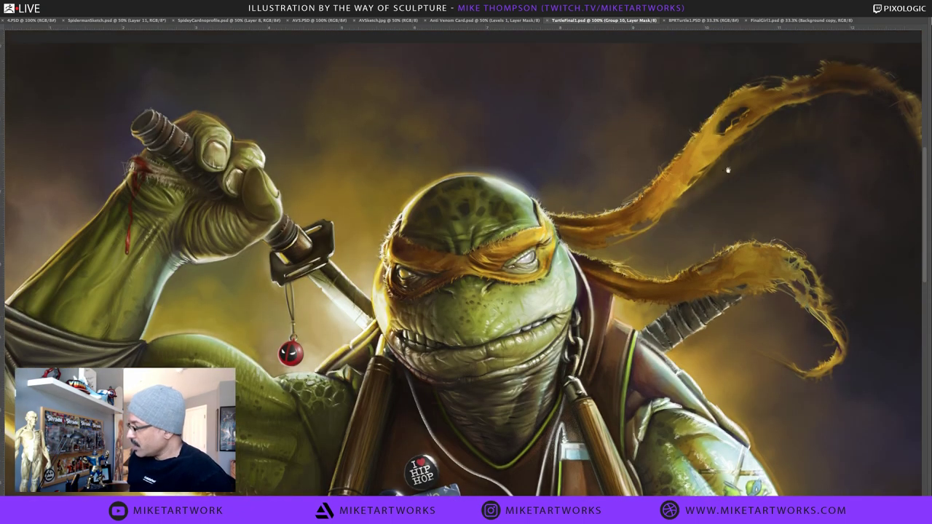
left_click(689, 24)
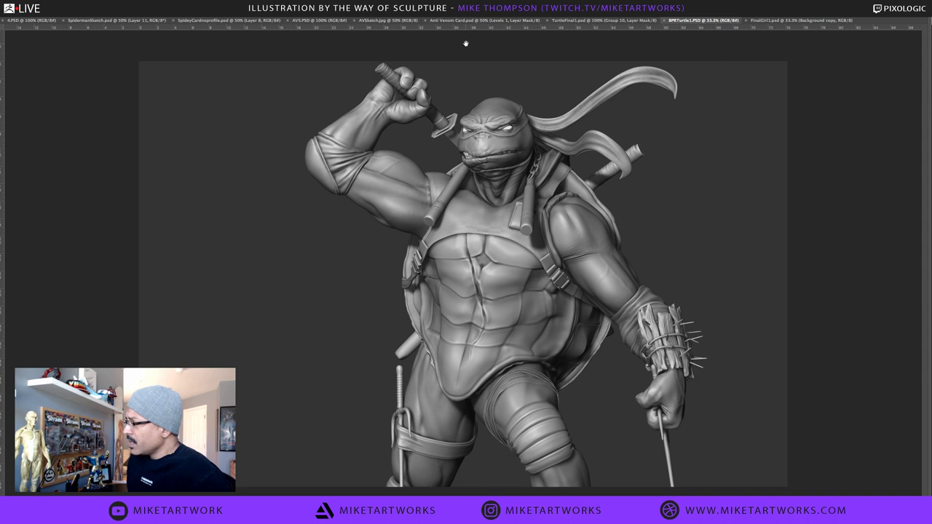
View the Spider-Man sculpt render in 4.PSD at 200%, and compare it with the drawing in SpidermanSketch.psd
left_click(27, 21)
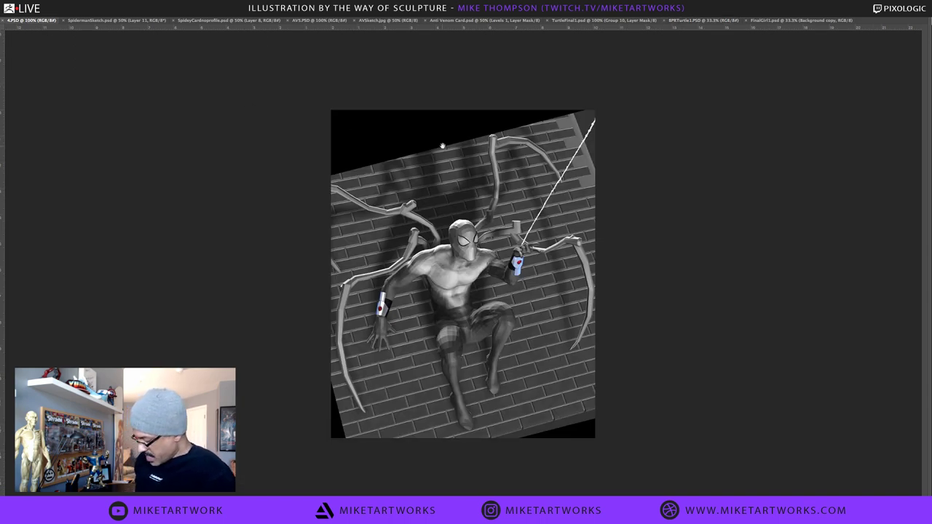
key("ctrl+plus")
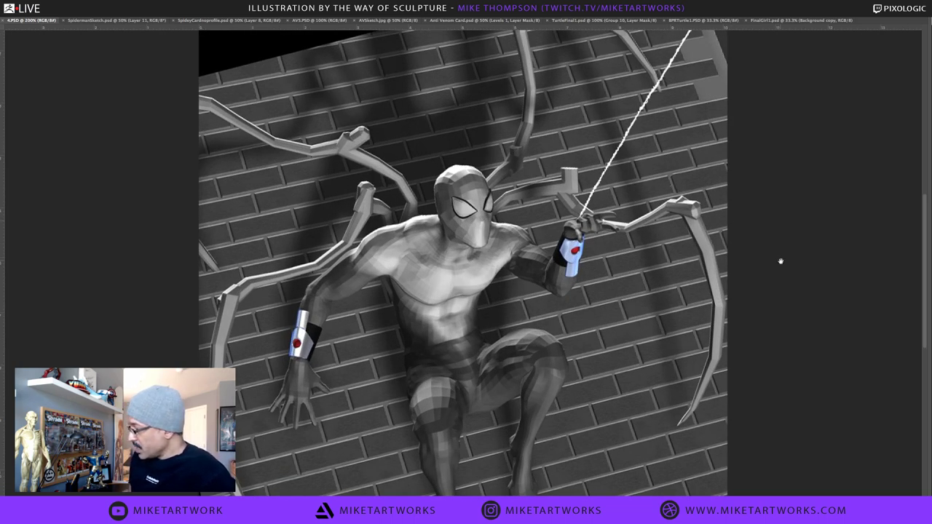
left_click_drag(780, 262, 770, 238)
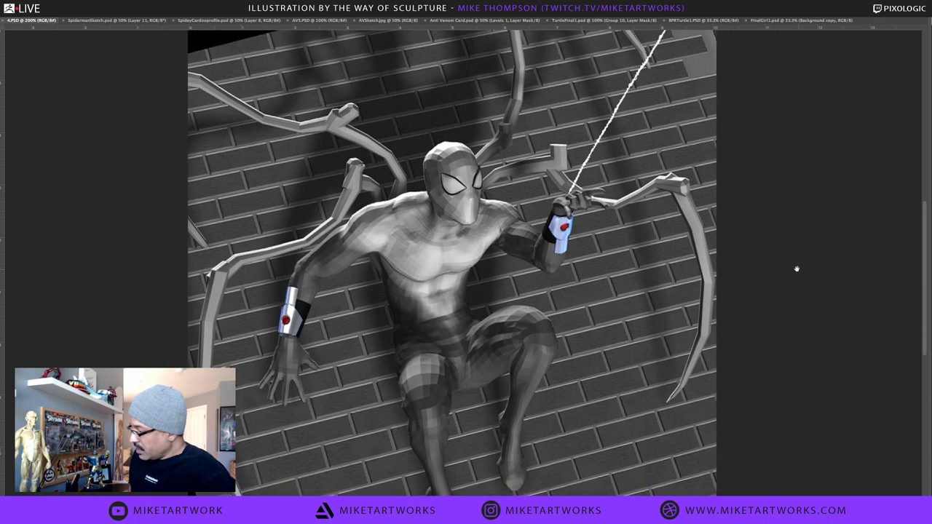
left_click_drag(794, 267, 782, 257)
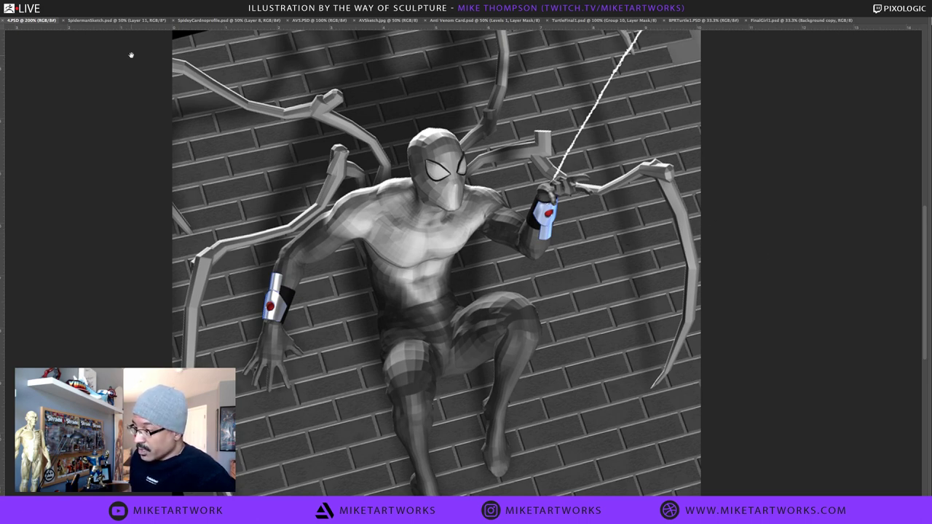
left_click(119, 21)
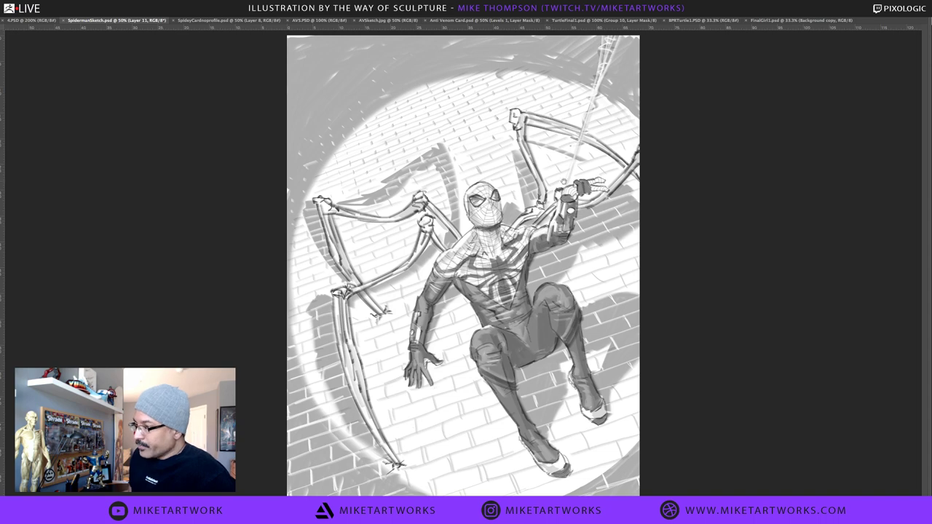
Bring up the SpideyCardnoprofile.psd painting and view the whole pose against the brick wall at 66.7%
left_click(198, 20)
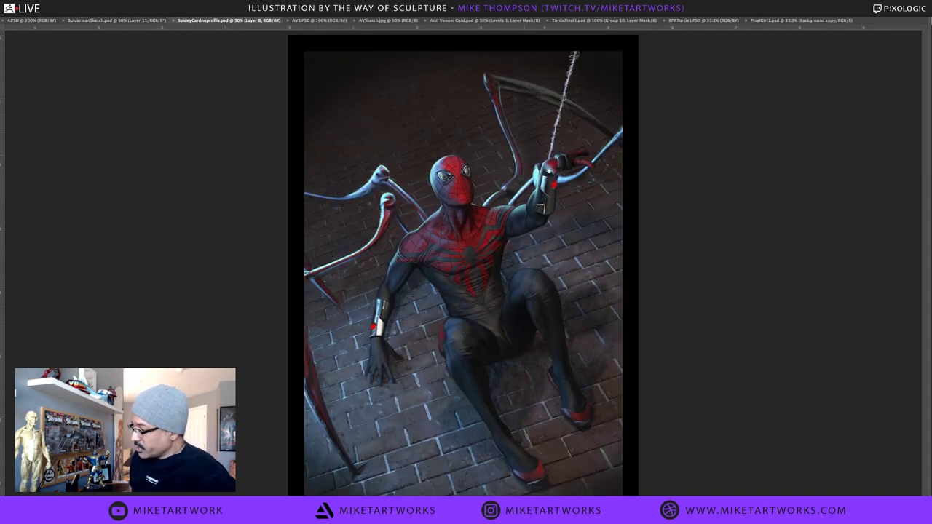
left_click(501, 326, "ctrl")
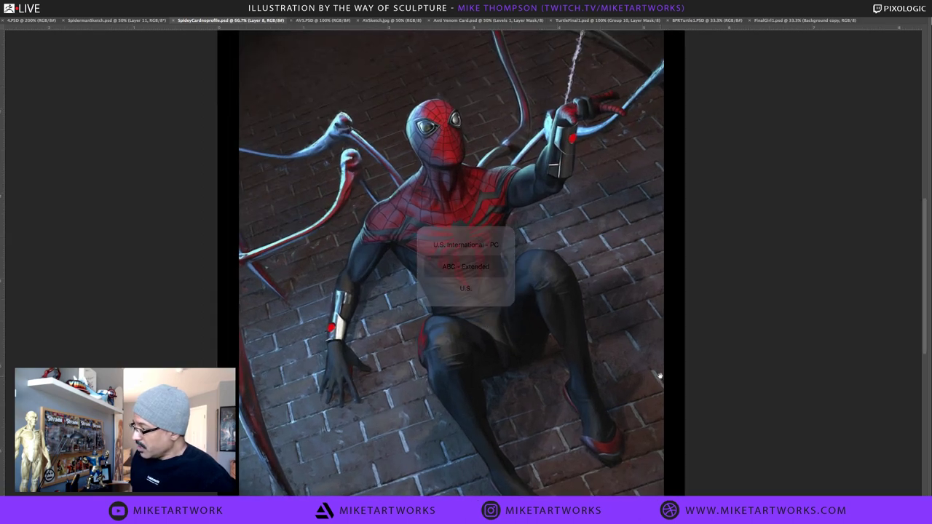
left_click_drag(659, 379, 603, 399)
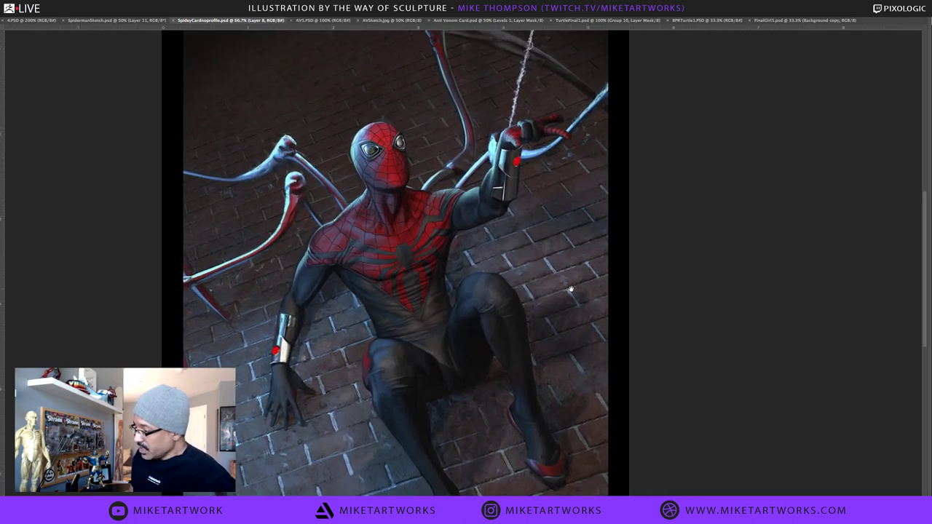
left_click_drag(552, 306, 558, 316)
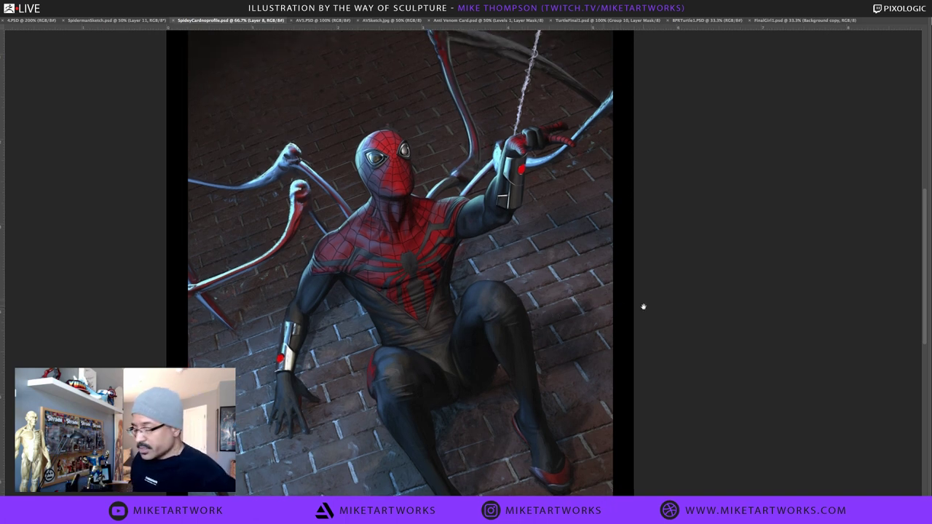
Examine the Spider-Man painting at 200%, covering the mask, web shooter, chest emblem, suit folds and knees
scroll(502, 307, "up", 1)
left_click(509, 307)
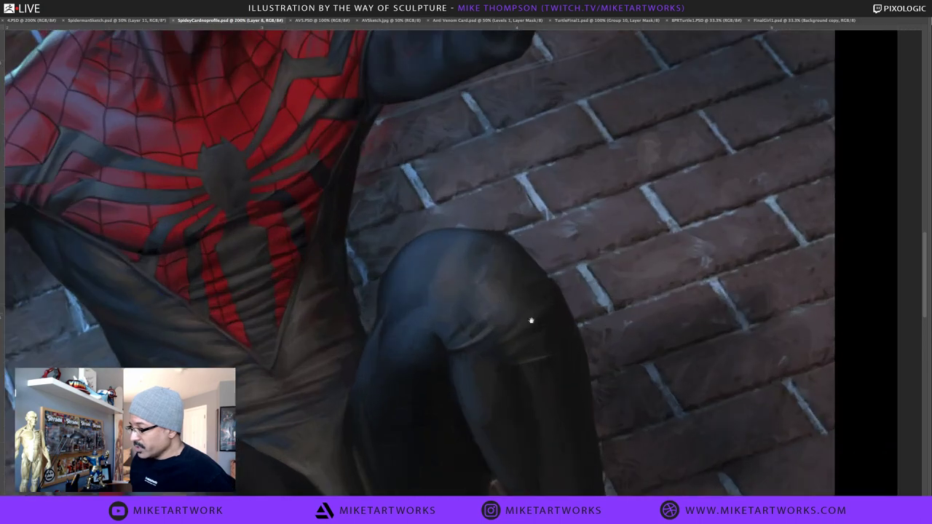
left_click_drag(531, 320, 747, 459)
left_click_drag(743, 339, 752, 375)
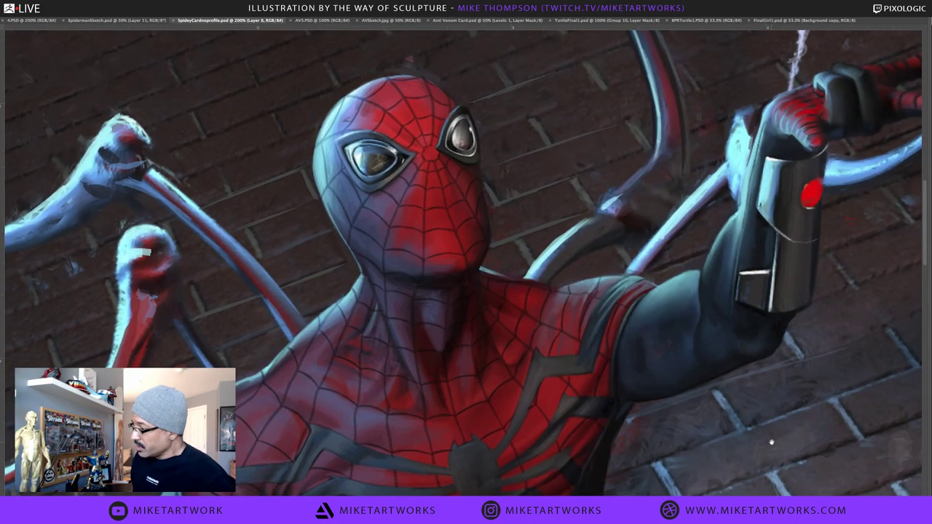
scroll(764, 455, "down", 3)
scroll(747, 446, "down", 2)
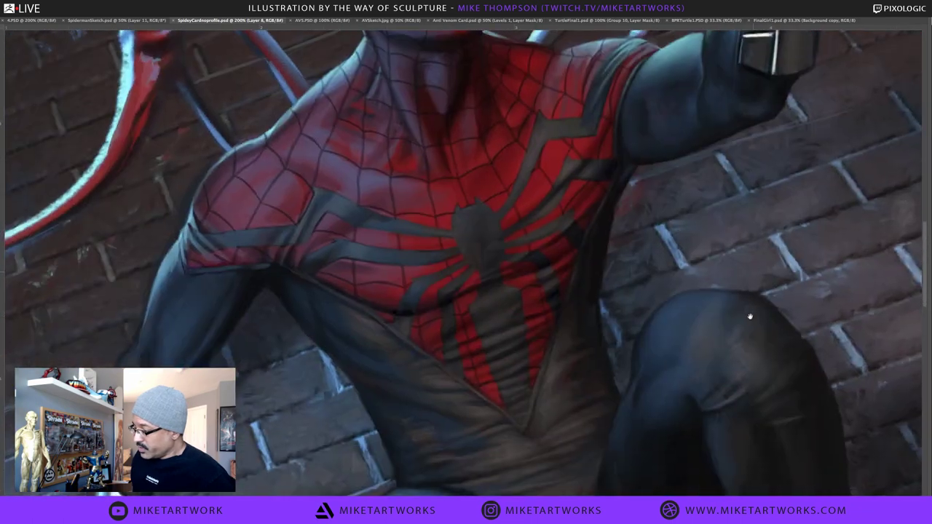
scroll(721, 397, "down", 3)
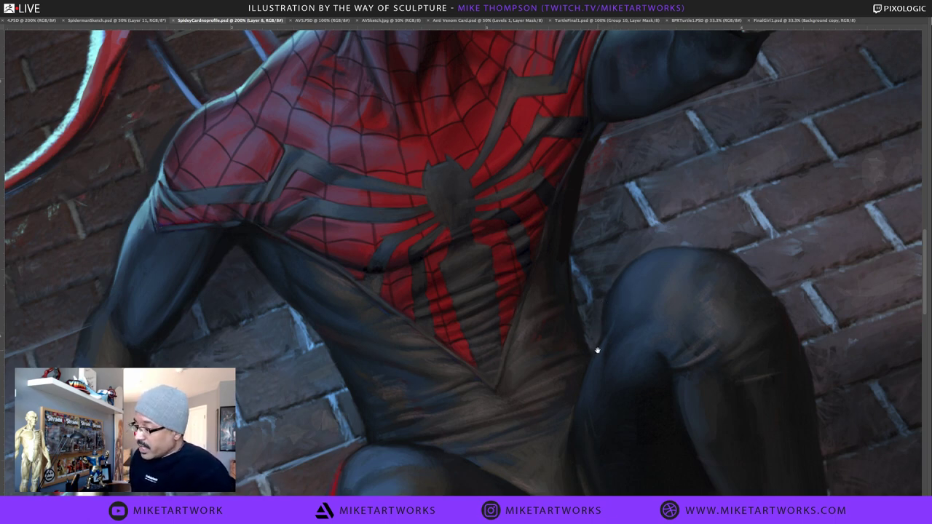
mouse_move(597, 354)
left_mouse_down()
mouse_move(591, 228)
mouse_move(603, 336)
left_mouse_up()
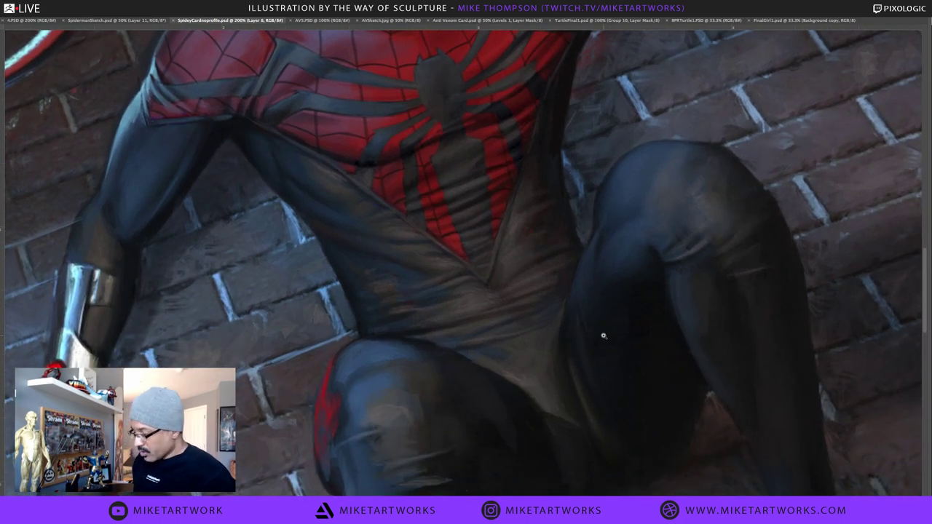
View the Spider-Man painting at 100% from the legs and brickwork up to the head and raised arm
key("ctrl+minus")
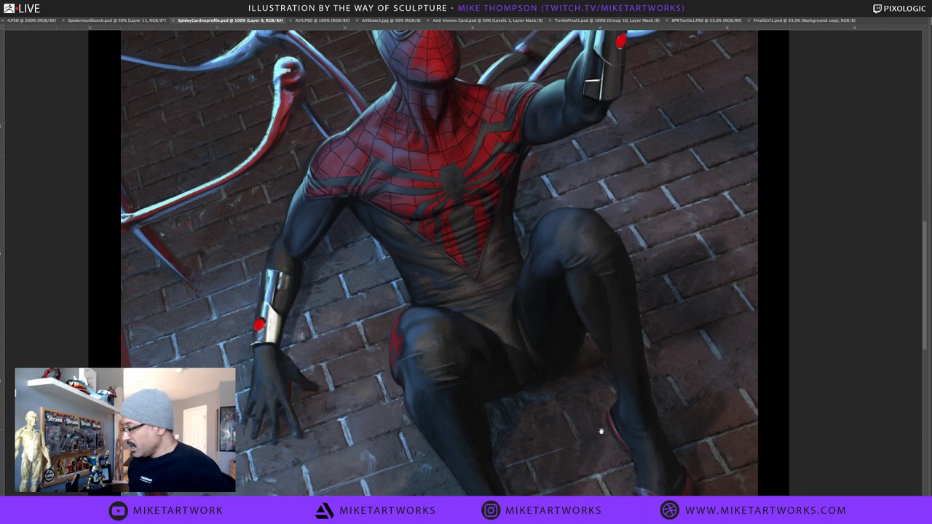
mouse_move(602, 430)
left_mouse_down()
mouse_move(572, 371)
mouse_move(579, 331)
mouse_move(602, 309)
left_mouse_up()
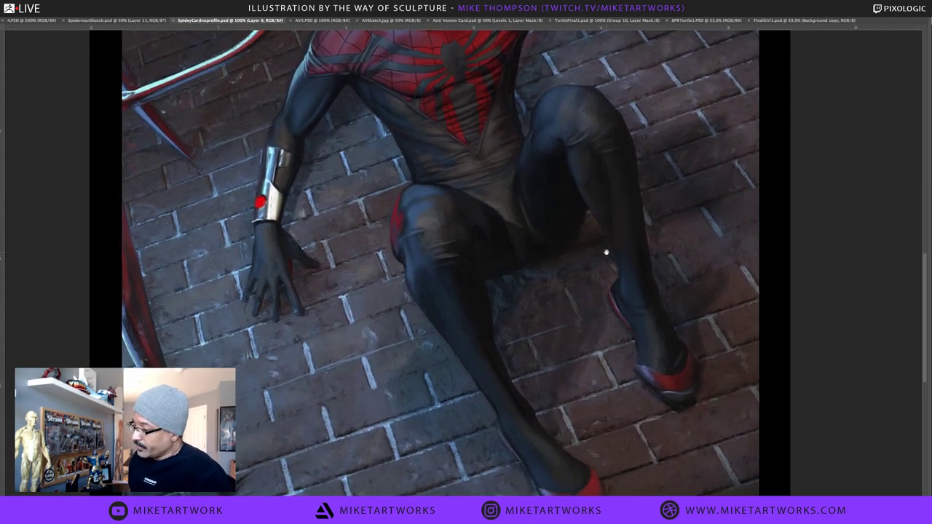
left_click_drag(605, 252, 604, 354)
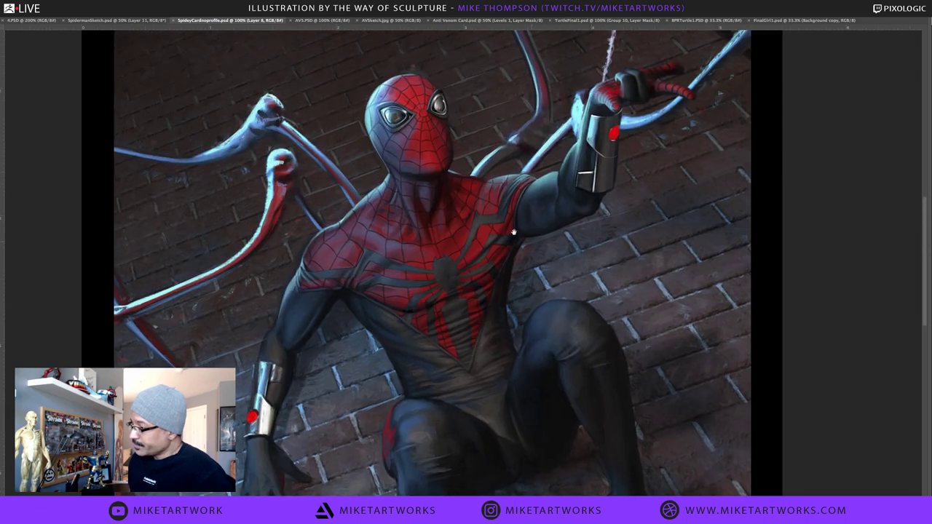
View the two-pose Anti-Venom sculpt render fitted to the window, and compare it with the AVSketch.jpg drawing
left_click(312, 20)
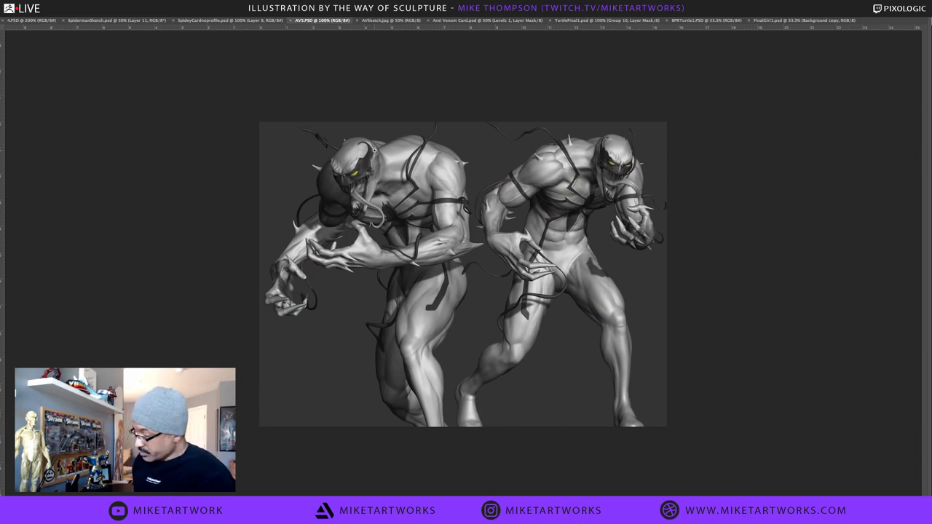
key("super+0")
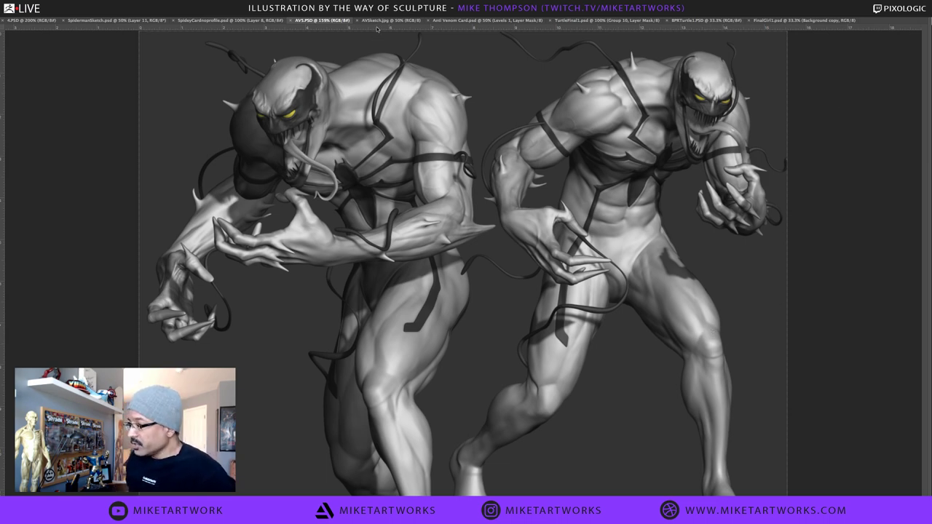
left_click(385, 22)
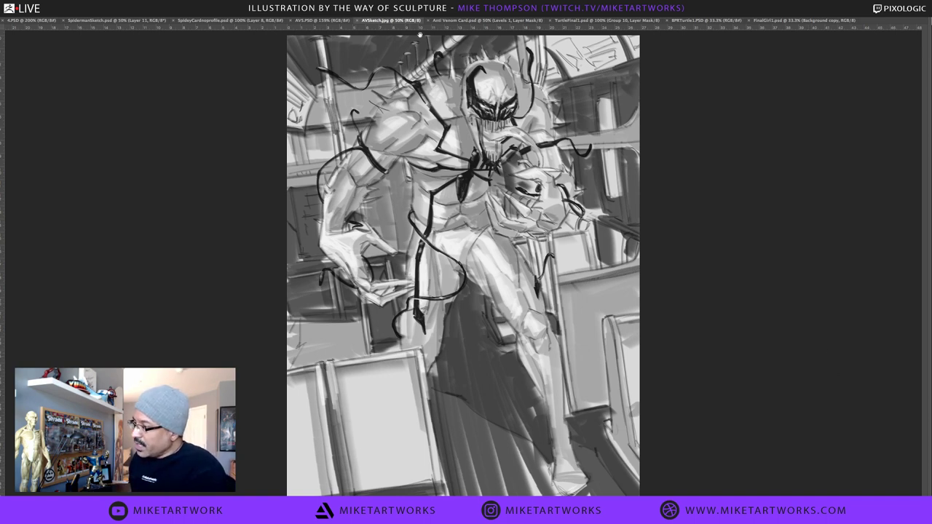
Bring up the Anti Venom Card.psd painting and examine its upper body, head and clawed hands at 66.7%
left_click(463, 21)
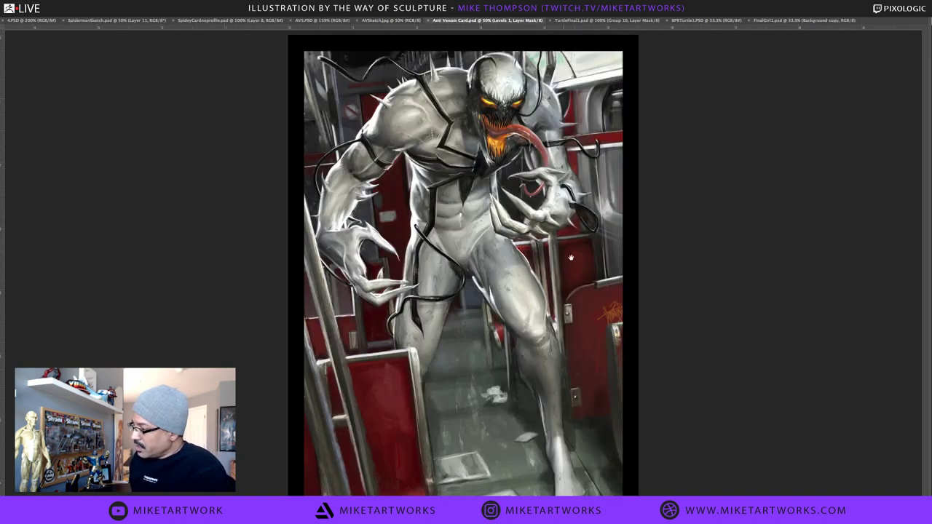
left_click(524, 201, "super")
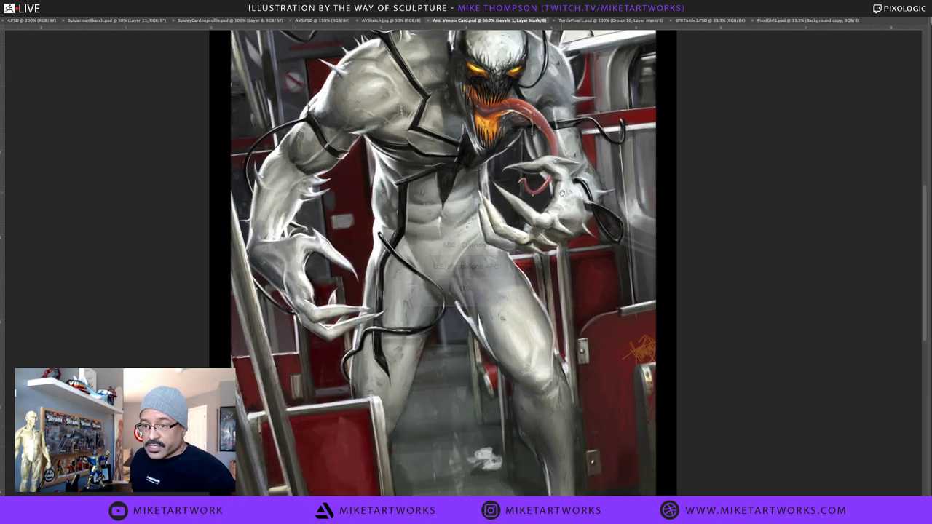
left_click_drag(571, 210, 555, 308)
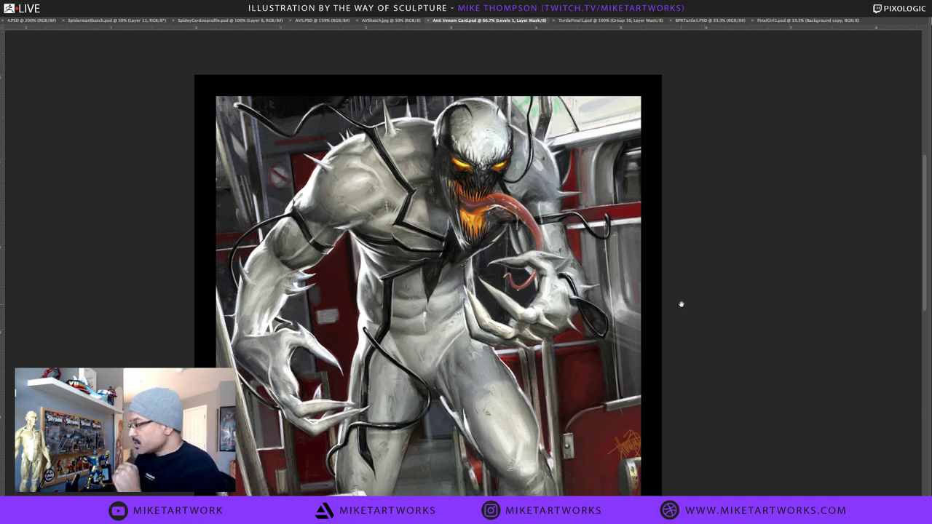
left_click_drag(647, 312, 650, 306)
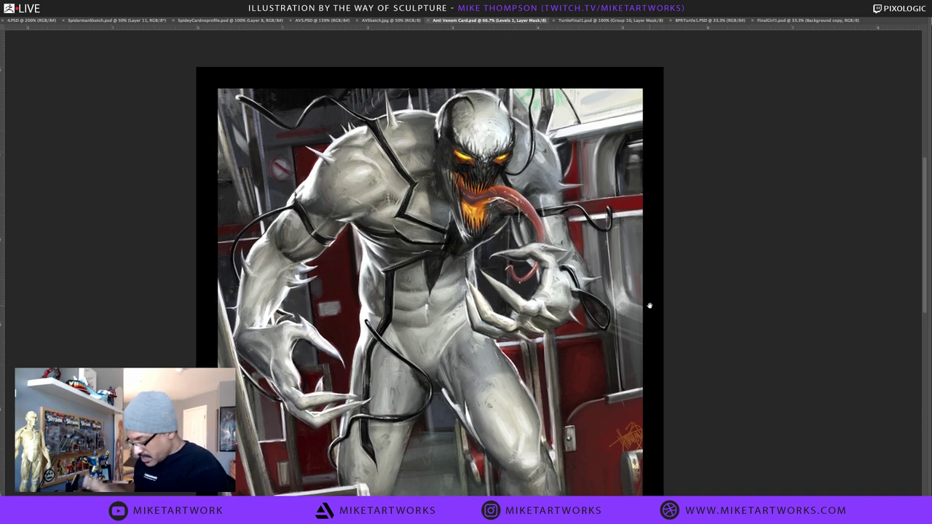
Examine the Anti-Venom painting's head, torso, spiked arms and clawed hand at 100%
key("super+plus")
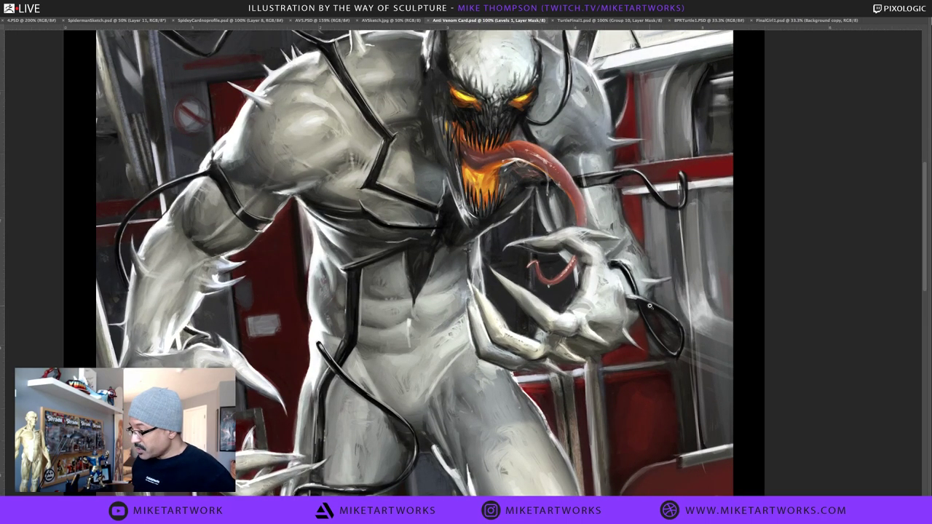
left_click_drag(618, 294, 631, 343)
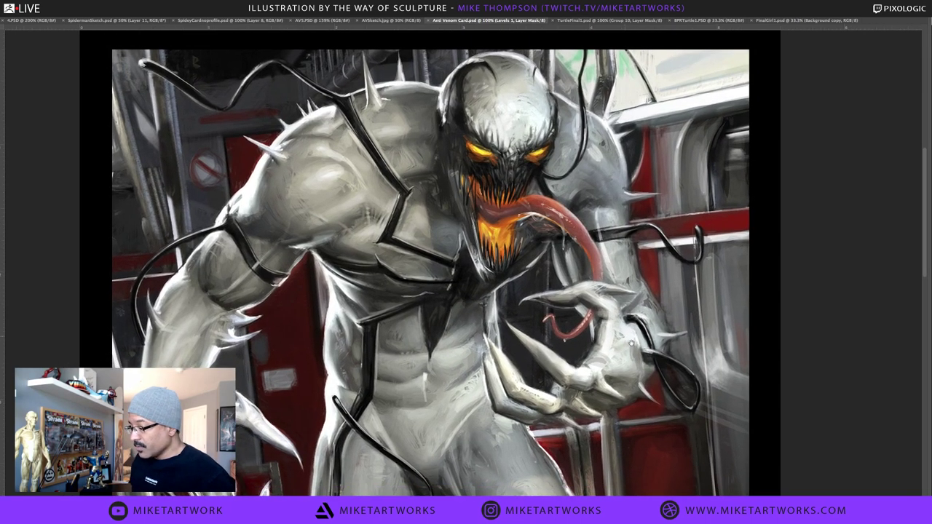
scroll(615, 343, "down", 3)
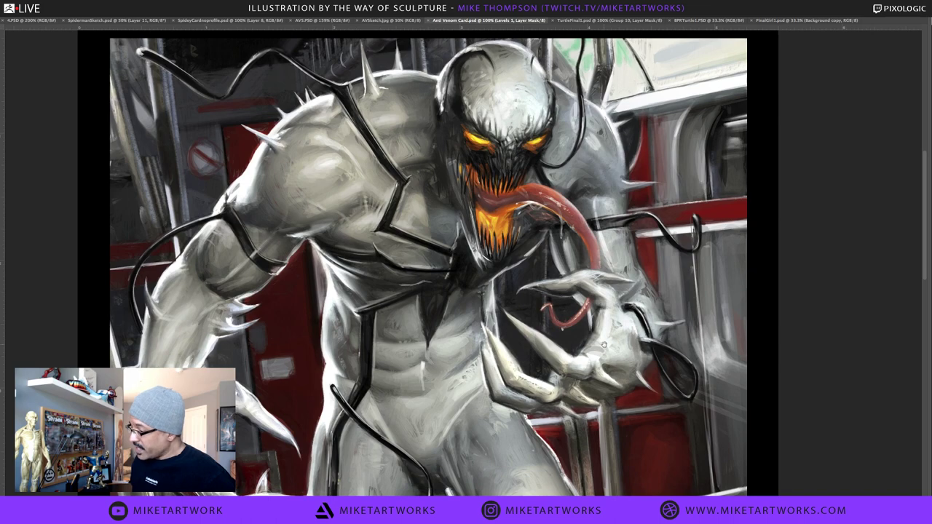
scroll(579, 380, "down", 2)
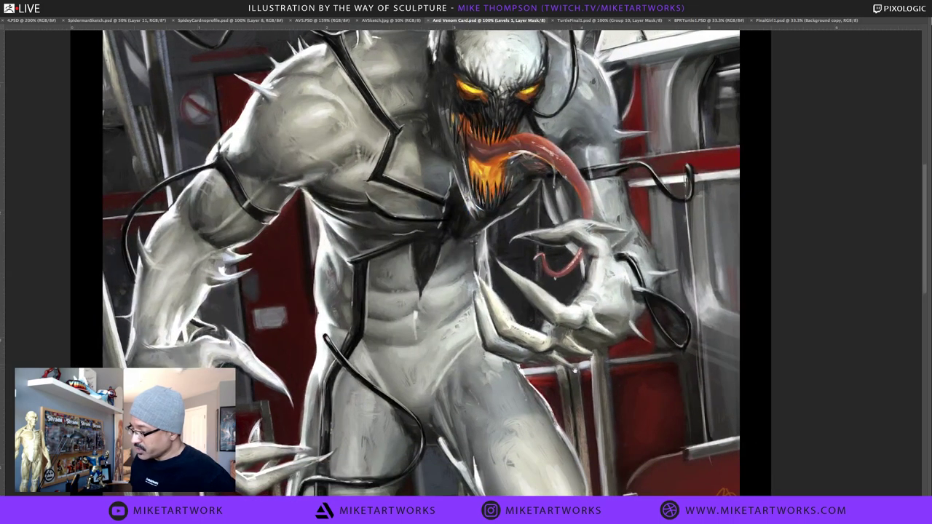
Examine the brushwork on Anti-Venom's eyes, teeth, glowing mouth and tongue at 200% and 300%
scroll(524, 131, "up", 1)
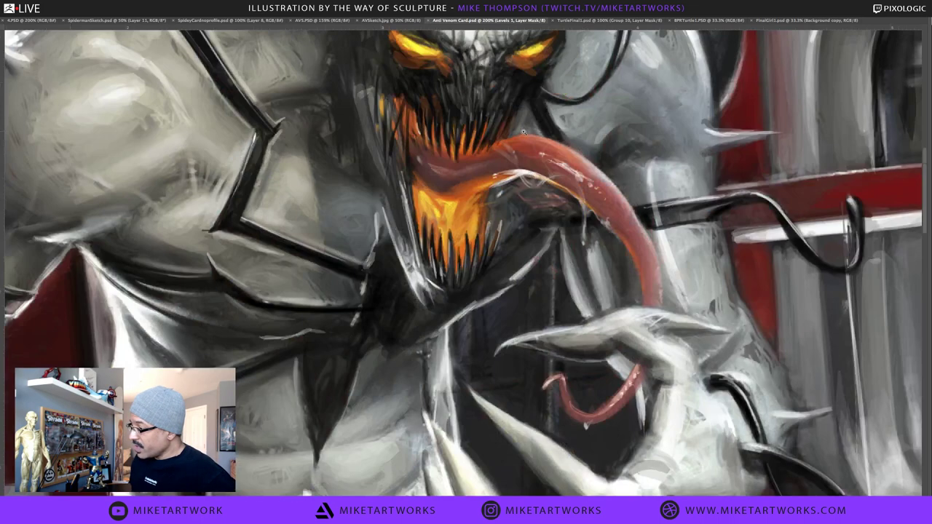
scroll(529, 180, "up", 4)
scroll(605, 215, "up", 1)
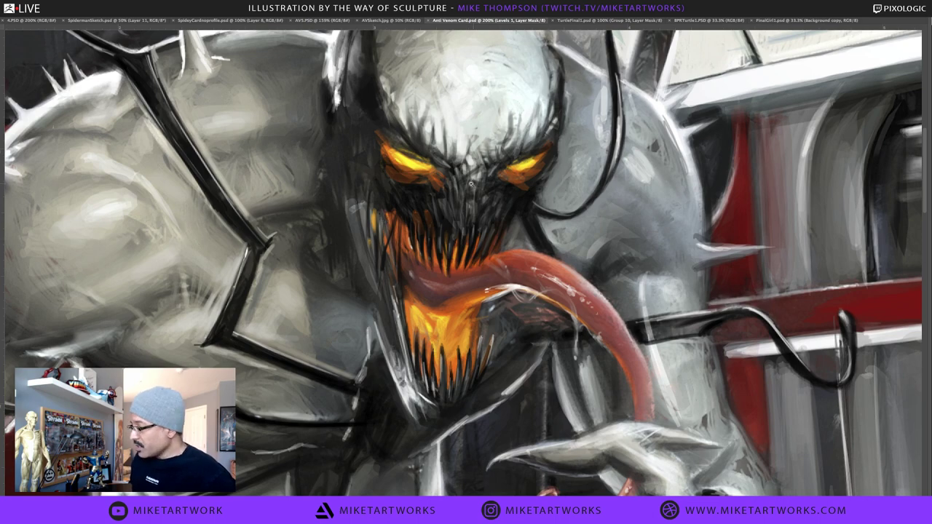
key("ctrl+space")
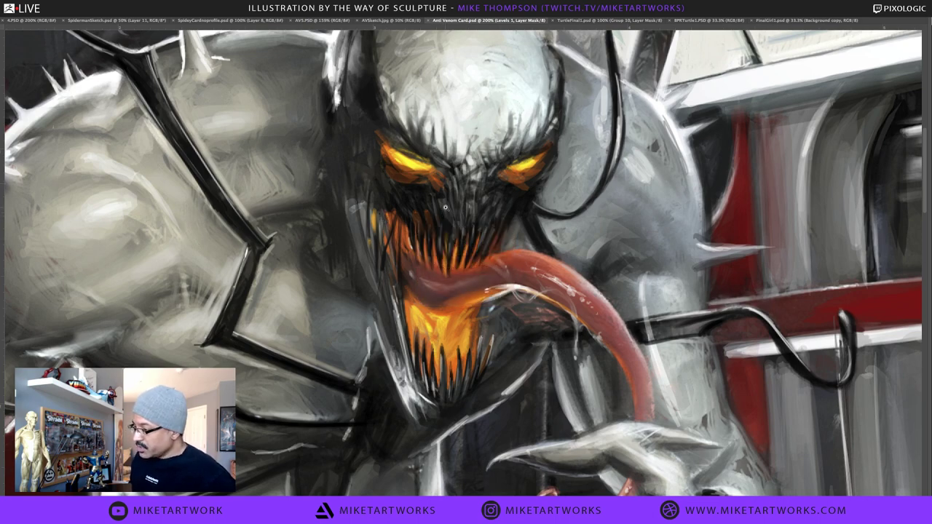
left_click(445, 208, "super")
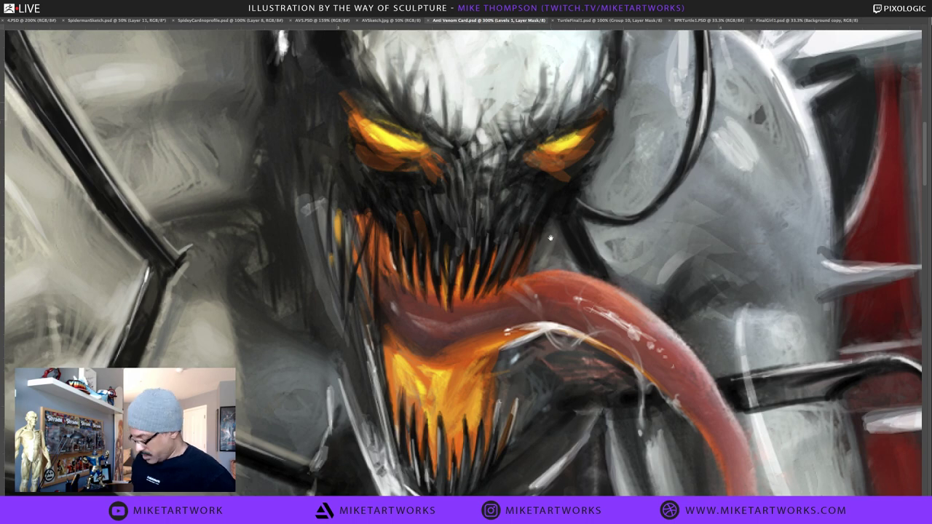
scroll(581, 227, "down", 3)
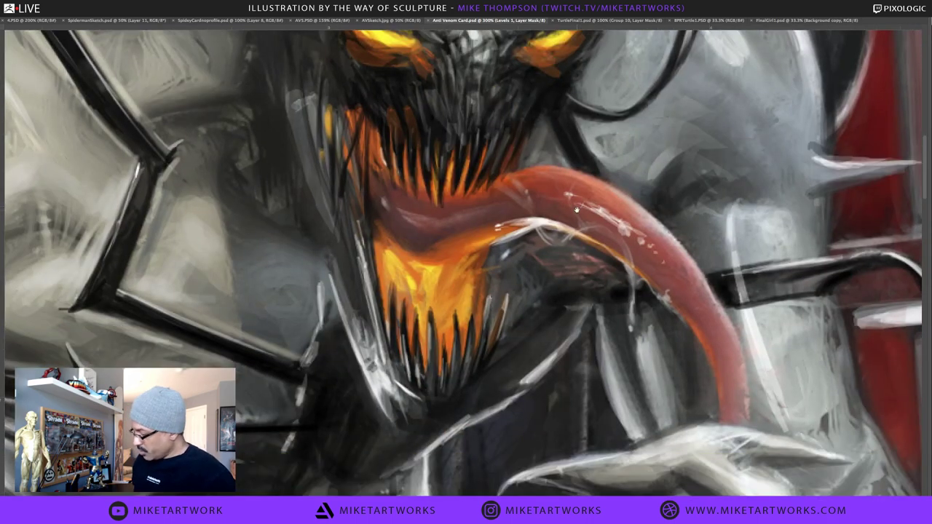
View the whole Anti-Venom painting at reduced size to judge the full figure in the train interior
key("super+minus")
key("super+minus")
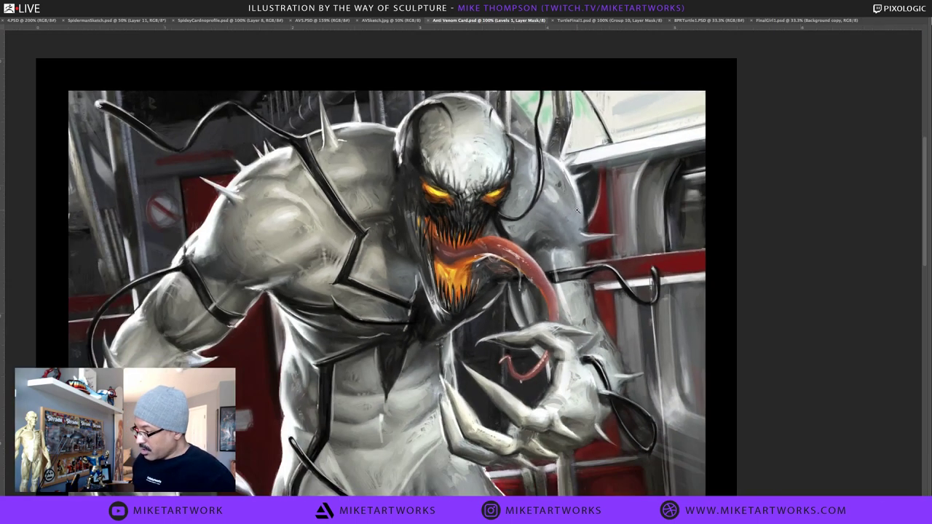
key("ctrl+minus")
key("ctrl+minus")
key("ctrl+minus")
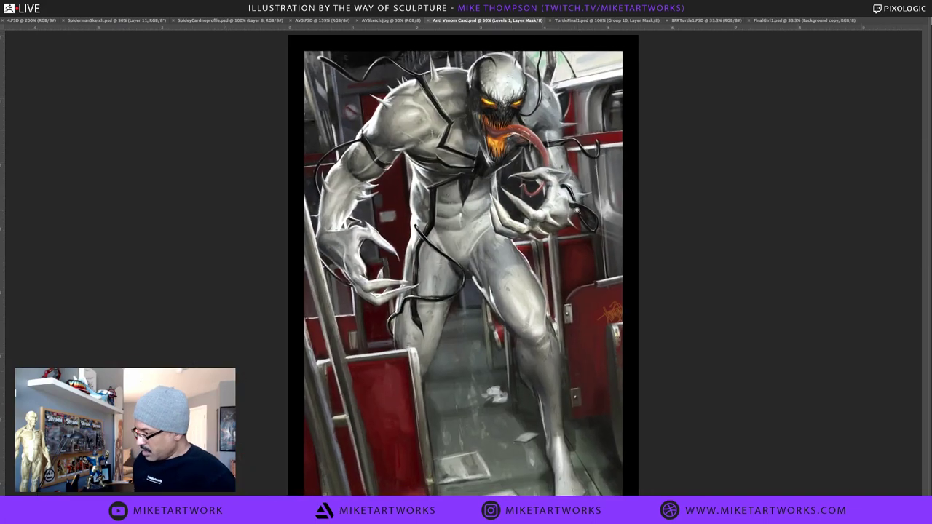
key("ctrl+minus")
key("ctrl+minus")
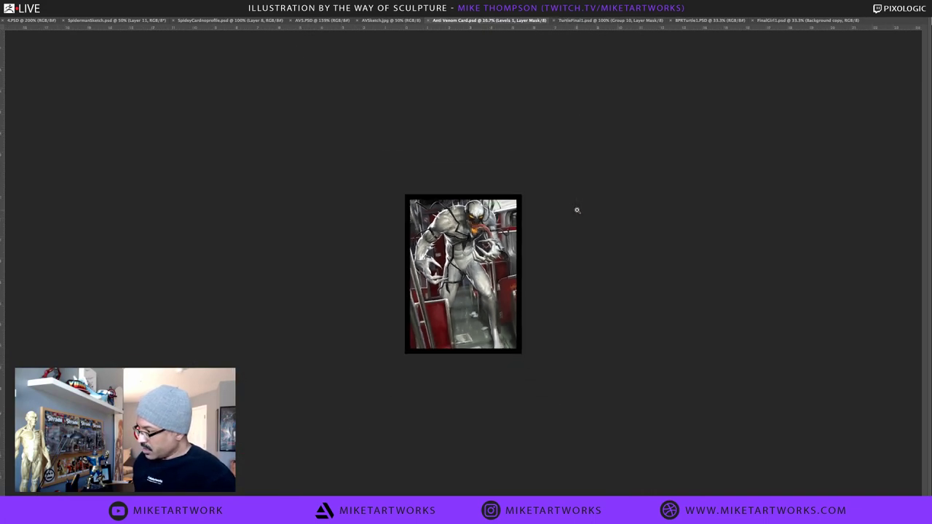
key("ctrl+plus")
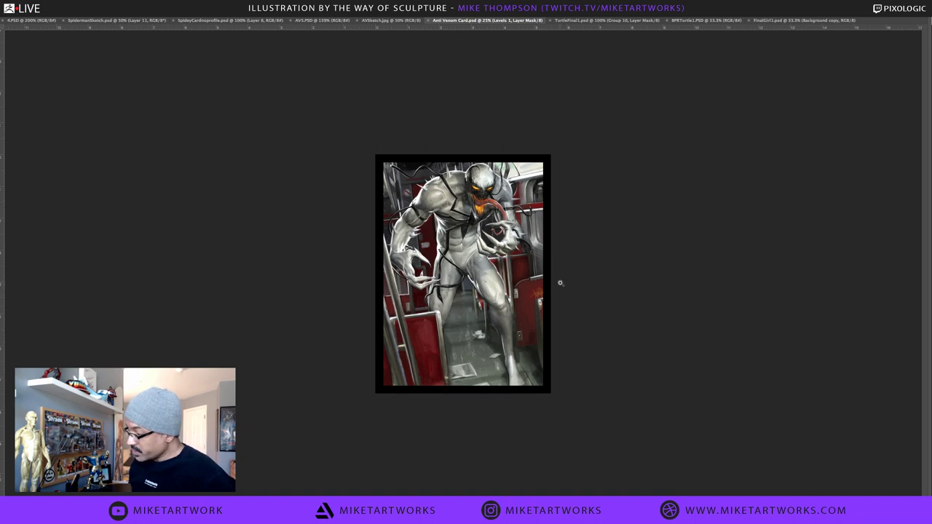
key("ctrl+minus")
Examine the painted red seat backs, metal poles and Anti-Venom's thighs and knee at 200%
left_click_drag(536, 309, 593, 233)
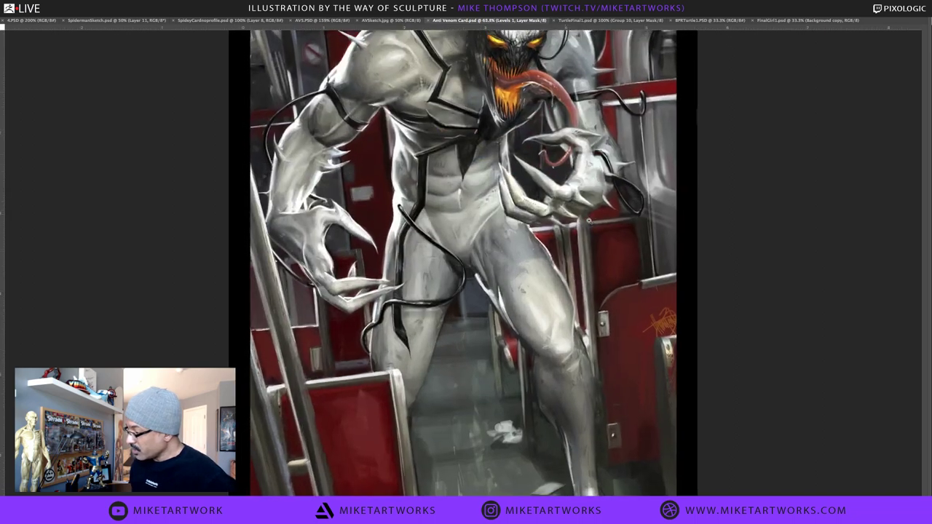
left_click_drag(874, 382, 700, 389)
left_click_drag(473, 328, 483, 339)
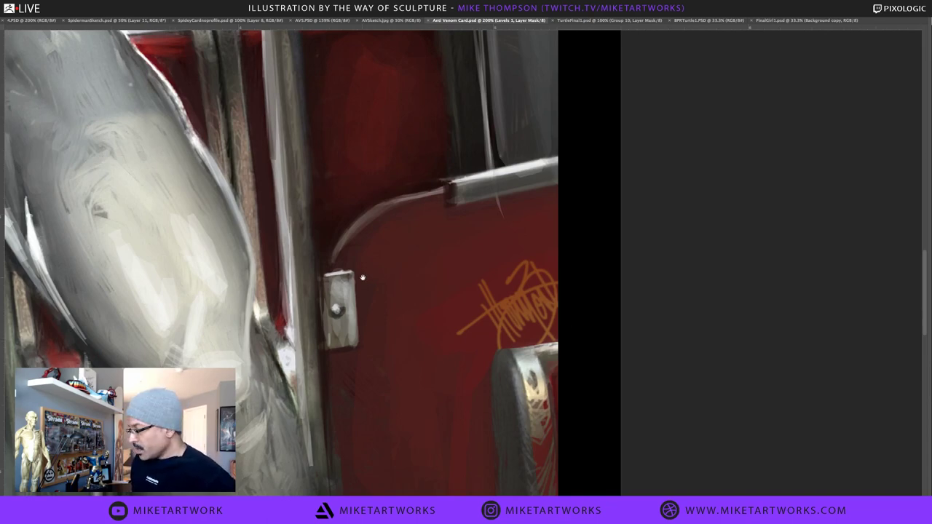
left_click_drag(380, 345, 558, 315)
left_click_drag(407, 360, 610, 354)
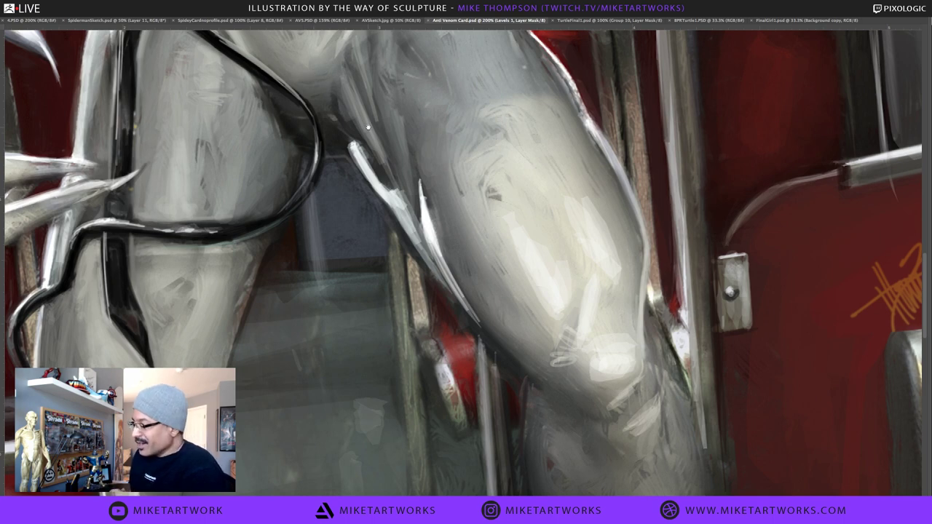
key("ctrl+minus")
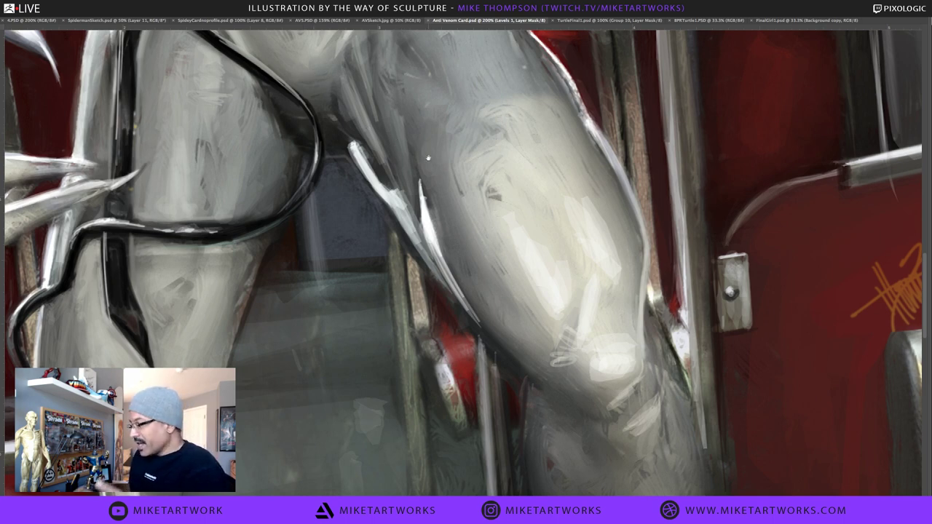
key("ctrl+plus")
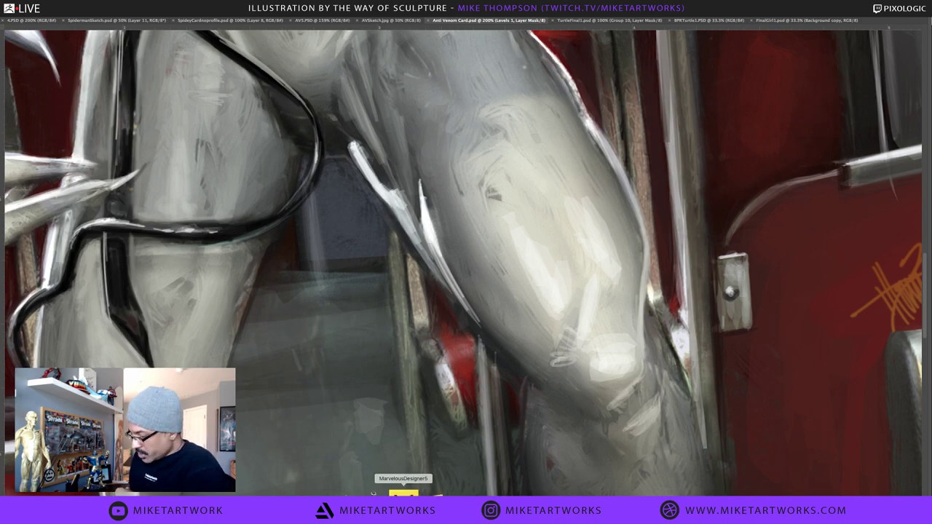
Switch to ZBrush and make the Good skirt tool the active model
left_click(372, 494)
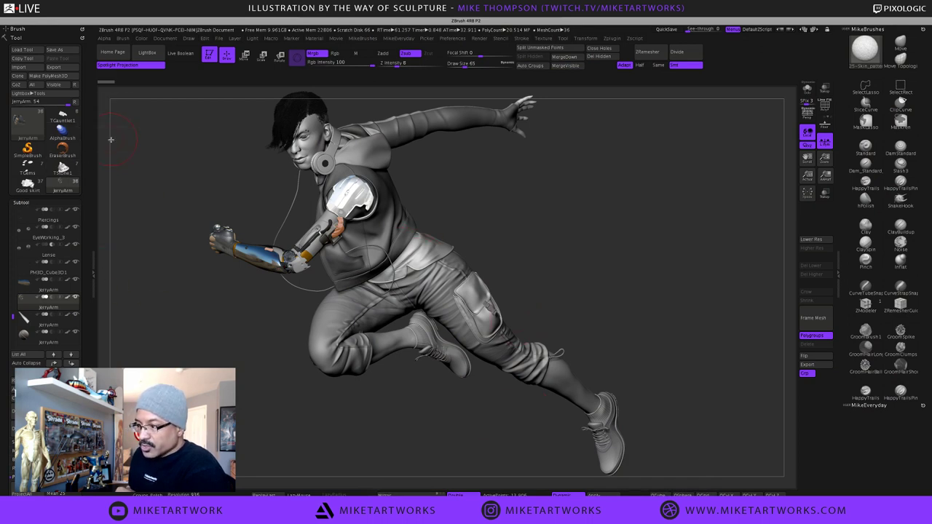
mouse_move(30, 192)
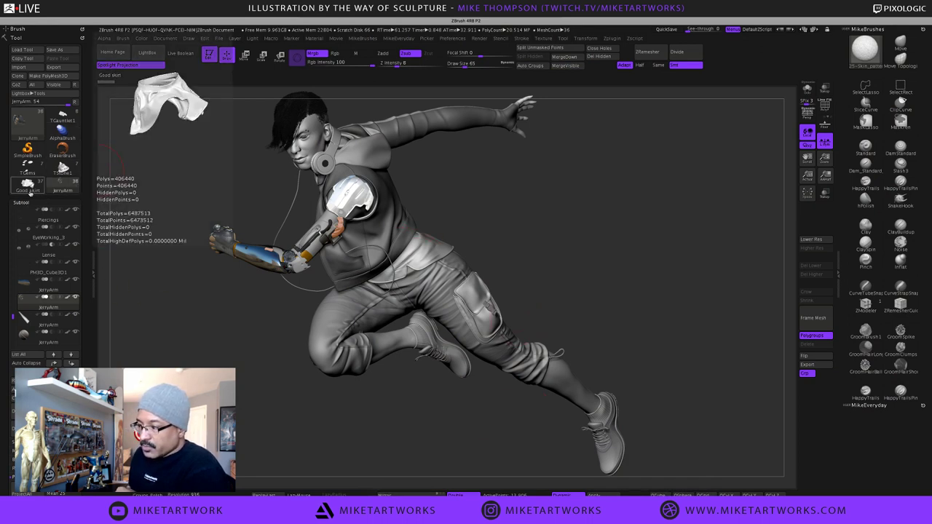
left_click(30, 191)
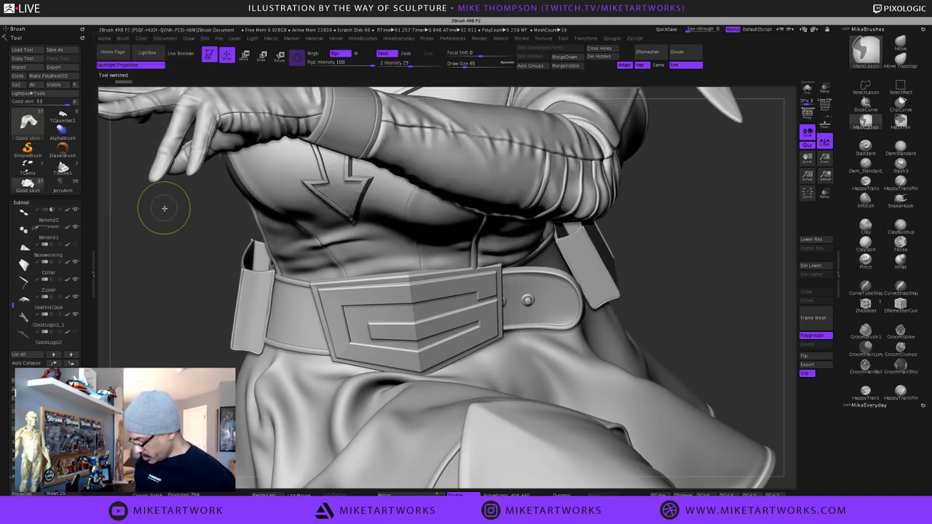
Frame the whole caped, helmeted figure and view its running pose from the side
key("ctrl")
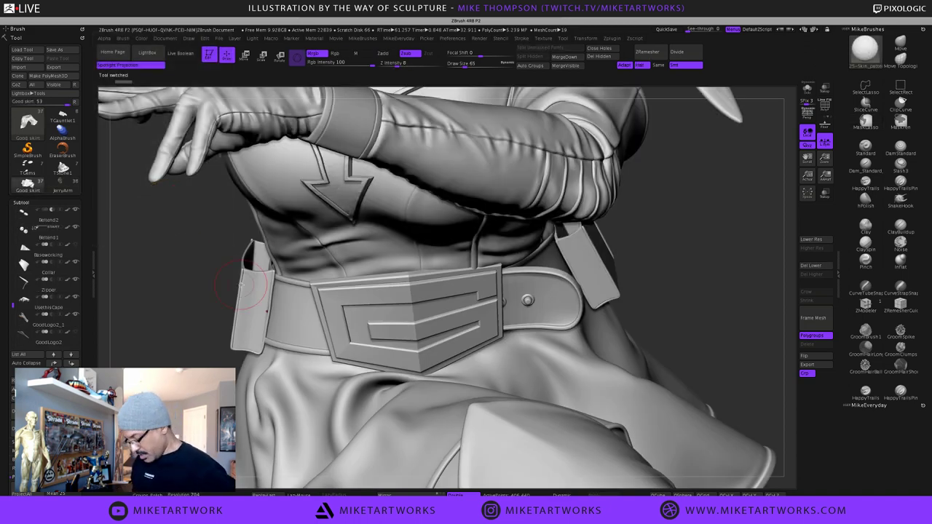
key("f")
key("f")
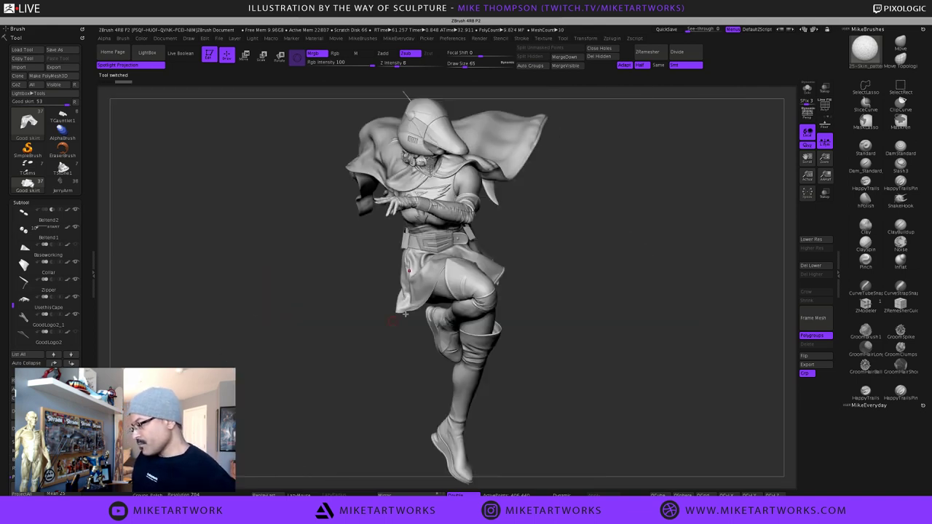
mouse_move(557, 301)
left_mouse_down()
mouse_move(612, 325)
mouse_move(589, 361)
mouse_move(584, 343)
mouse_move(570, 343)
mouse_move(578, 332)
mouse_move(599, 340)
mouse_move(574, 327)
mouse_move(613, 314)
left_mouse_up()
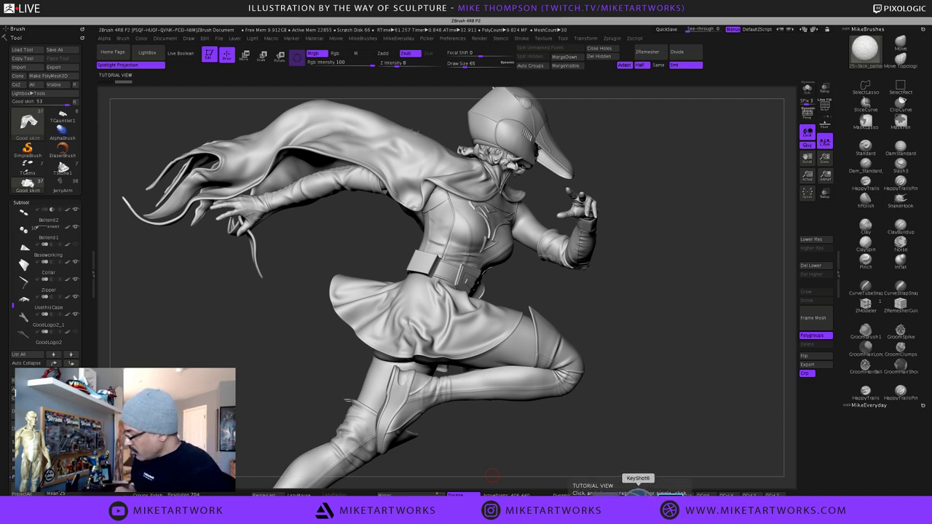
Switch to KeyShot and examine the caped figure's render up close, covering the helmet, cape, chest emblem, belt and sleeves
left_click(630, 496)
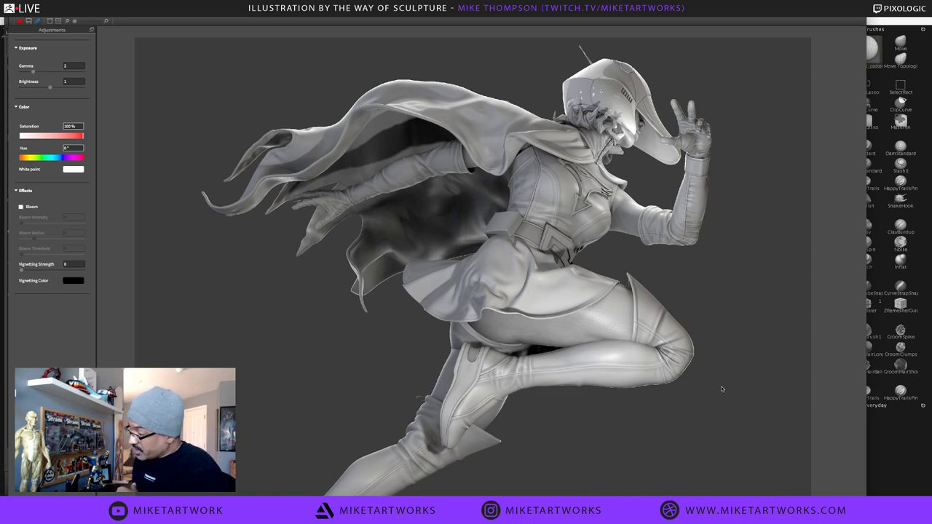
left_click_drag(706, 430, 647, 445)
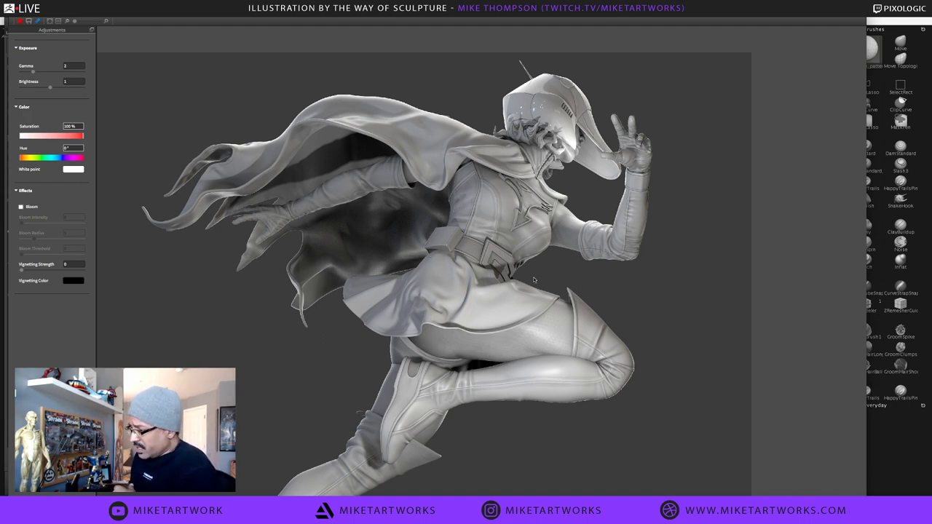
scroll(533, 279, "up", 3)
scroll(593, 241, "up", 2)
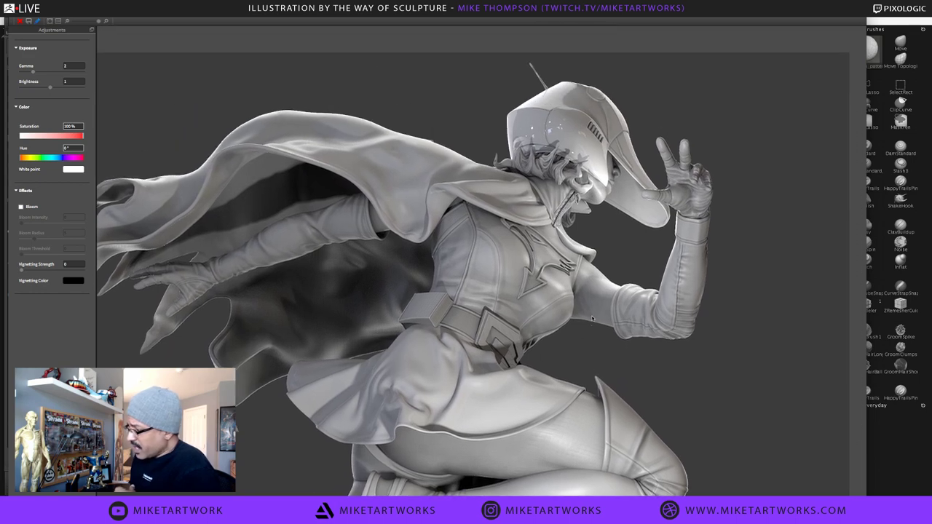
left_click_drag(592, 318, 629, 287)
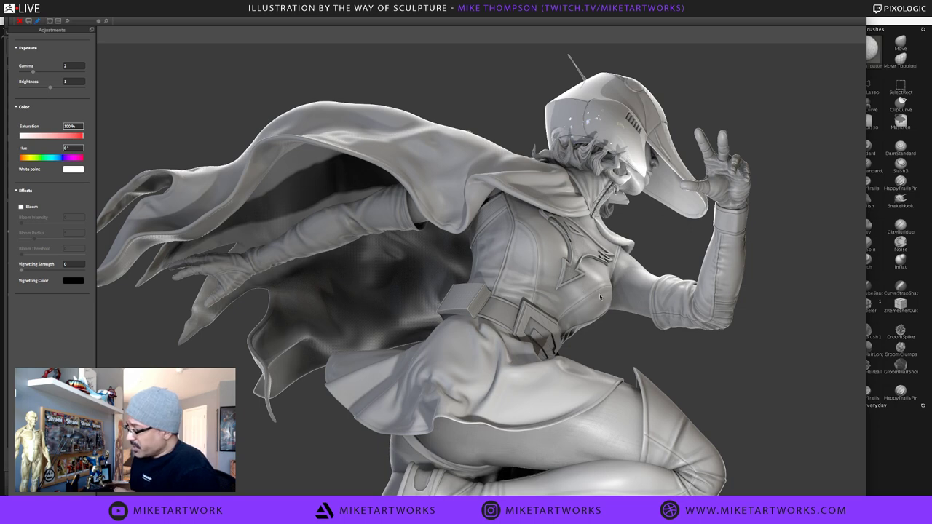
left_click_drag(638, 277, 525, 158)
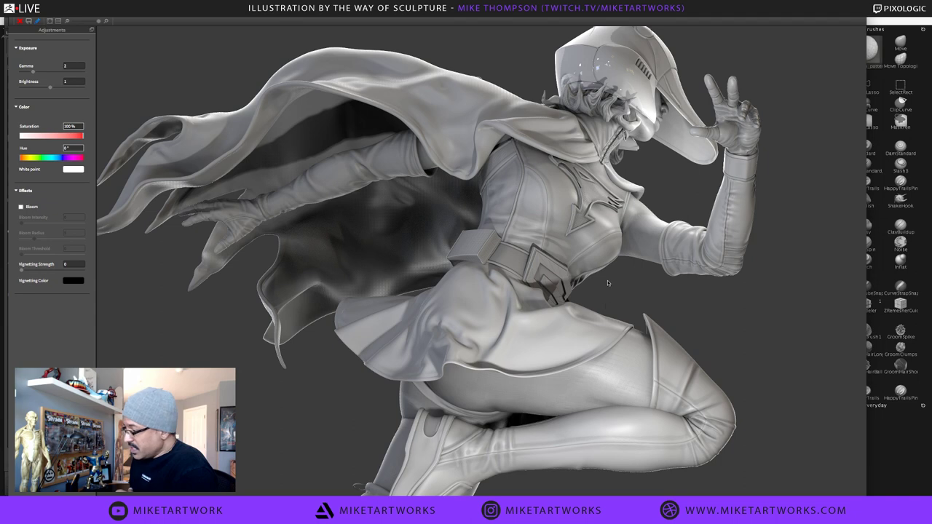
left_click_drag(608, 282, 590, 309)
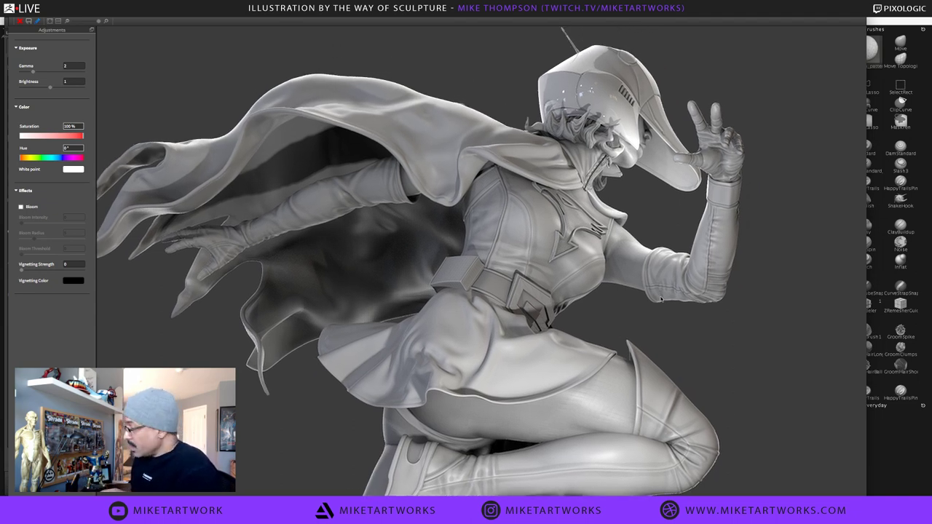
Examine the rendered skirt, bent leg and boots, and return to a wider view of the caped figure
mouse_move(667, 312)
left_mouse_down()
mouse_move(708, 287)
mouse_move(736, 116)
left_mouse_up()
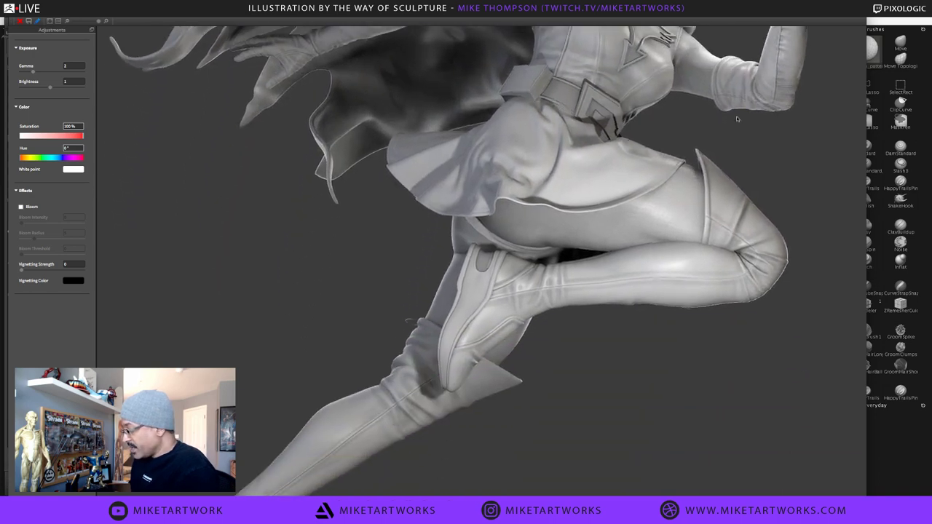
left_click_drag(670, 325, 671, 332)
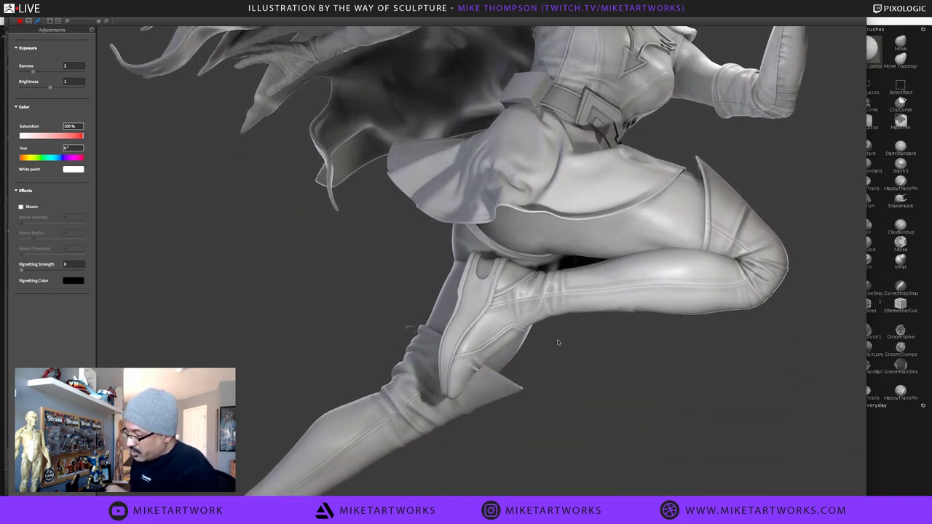
left_click_drag(678, 303, 670, 345)
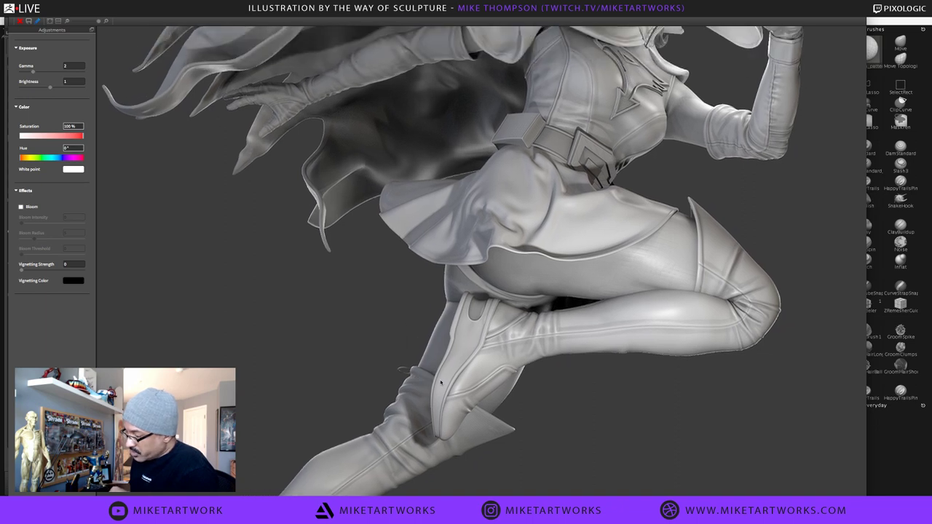
mouse_move(638, 376)
left_mouse_down()
mouse_move(543, 471)
mouse_move(635, 301)
mouse_move(550, 281)
mouse_move(634, 252)
left_mouse_up()
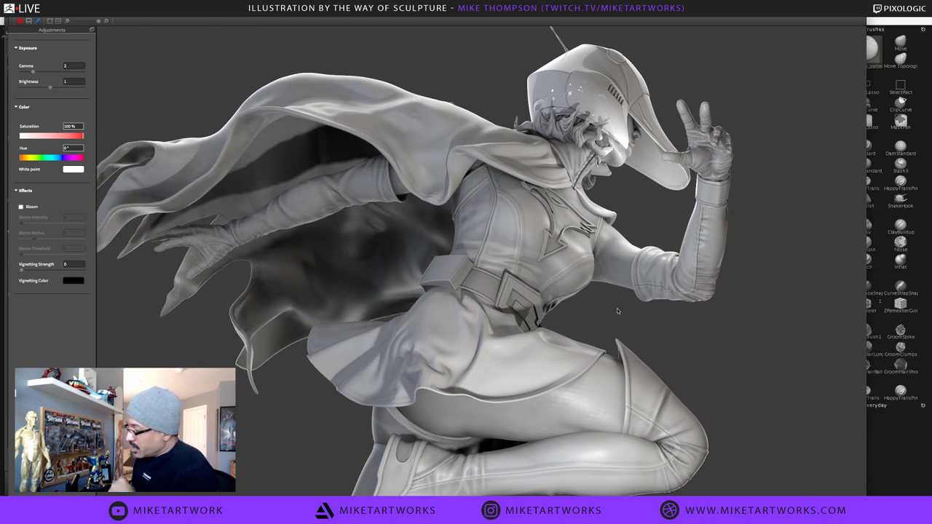
scroll(529, 314, "down", 3)
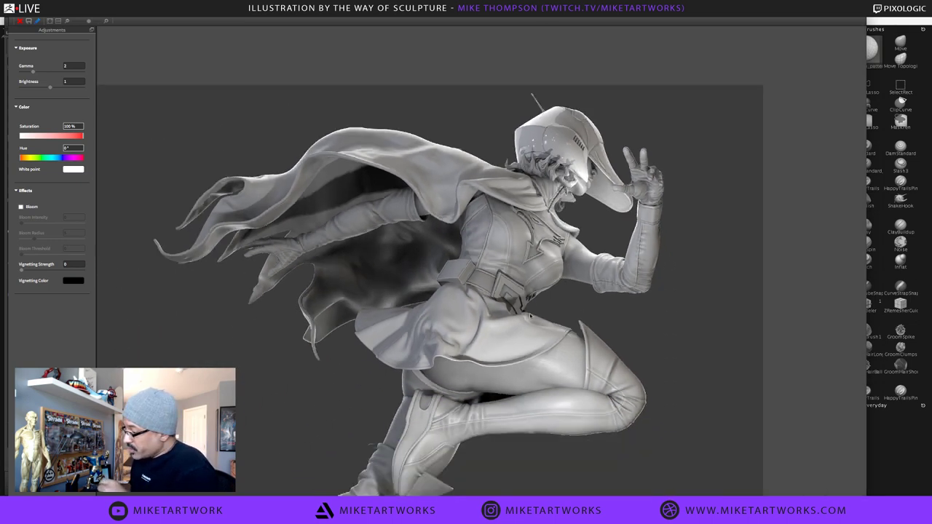
Start saving the current view of the caped figure's render as an image and browse to the clients folder
scroll(529, 306, "up", 2)
left_click_drag(529, 306, 531, 302)
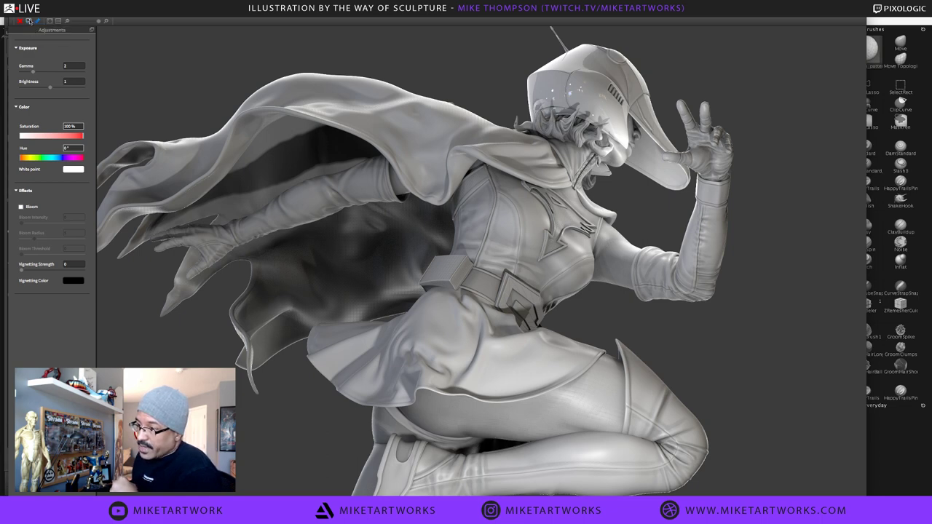
left_click(29, 21)
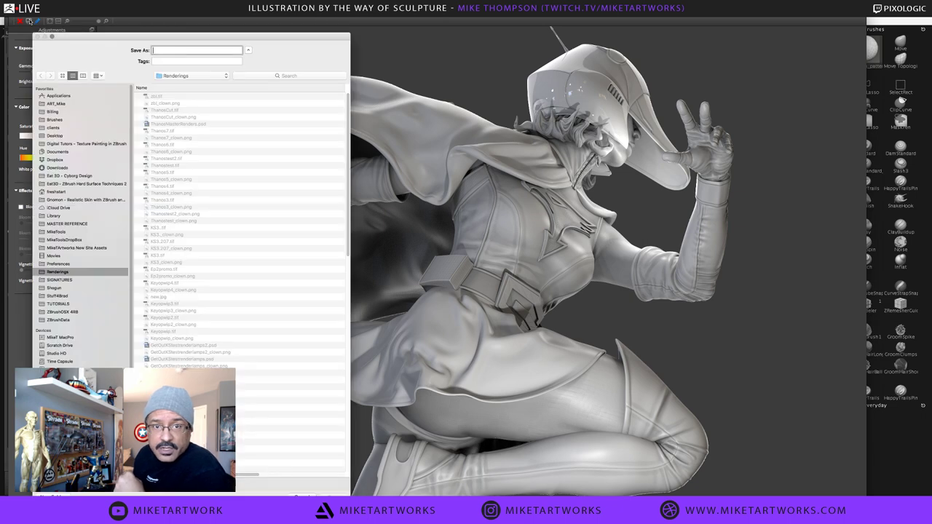
left_click(202, 78)
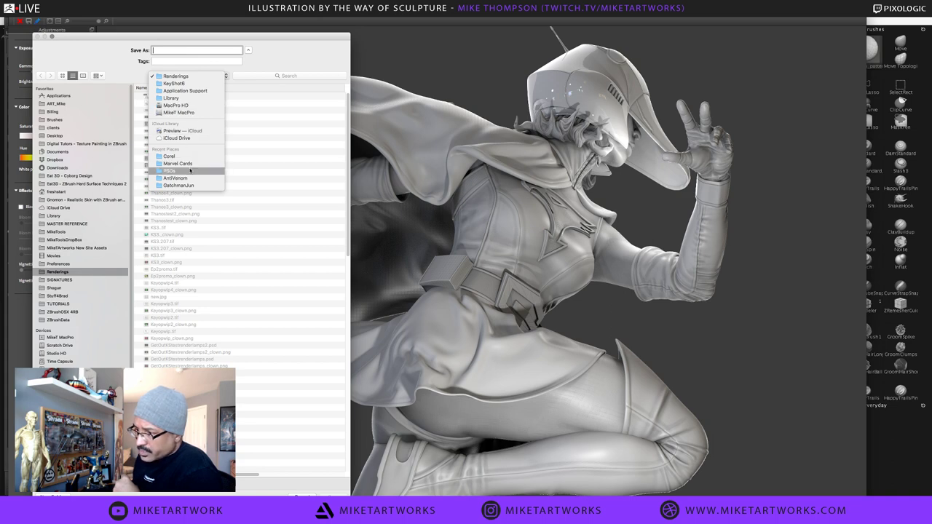
left_click(266, 161)
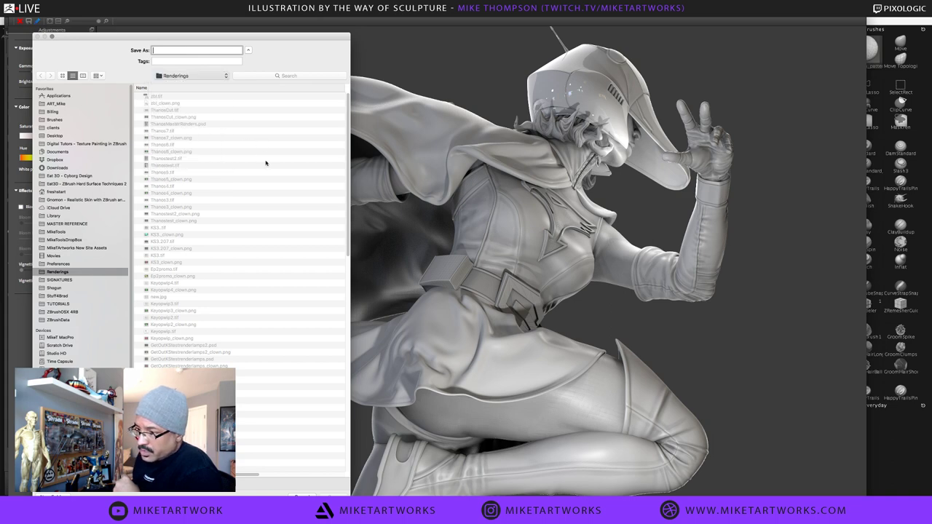
left_click(53, 128)
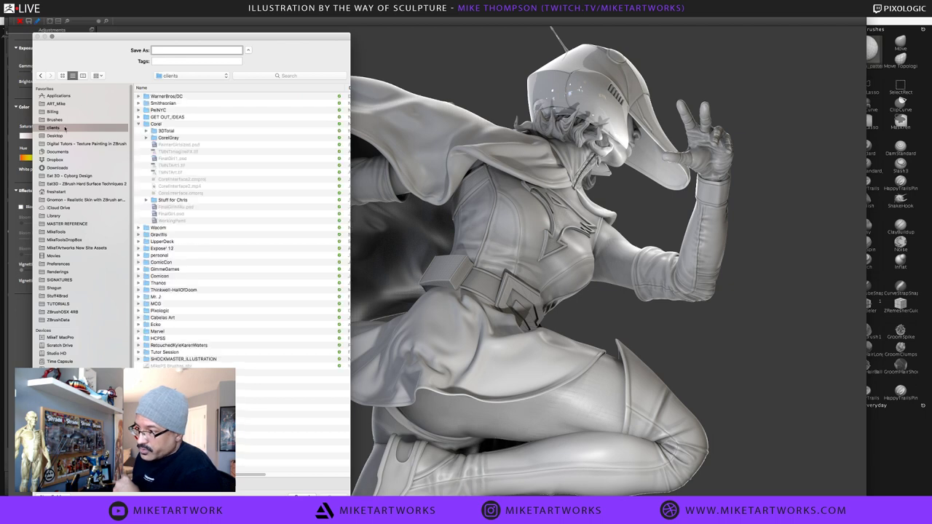
left_click(139, 125)
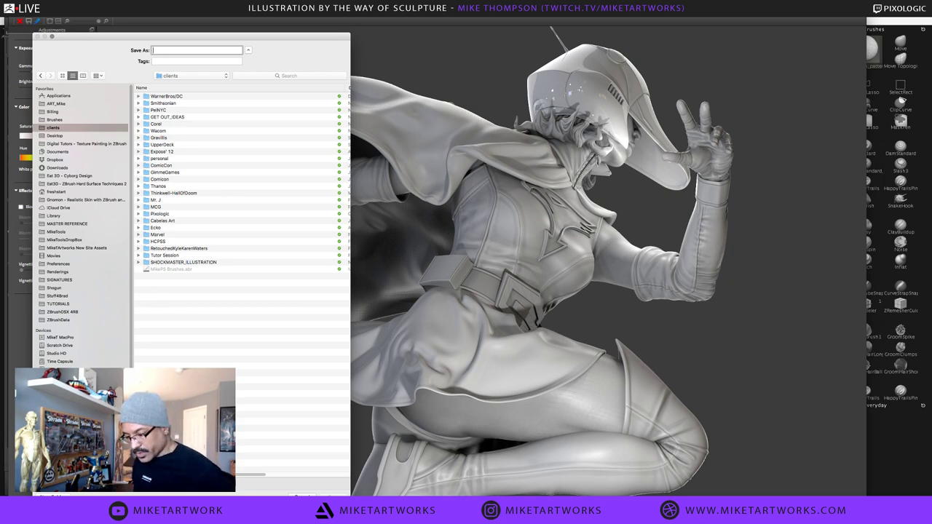
Create a new folder named zbrushlive inside the clients folder
left_click(53, 495)
type("z")
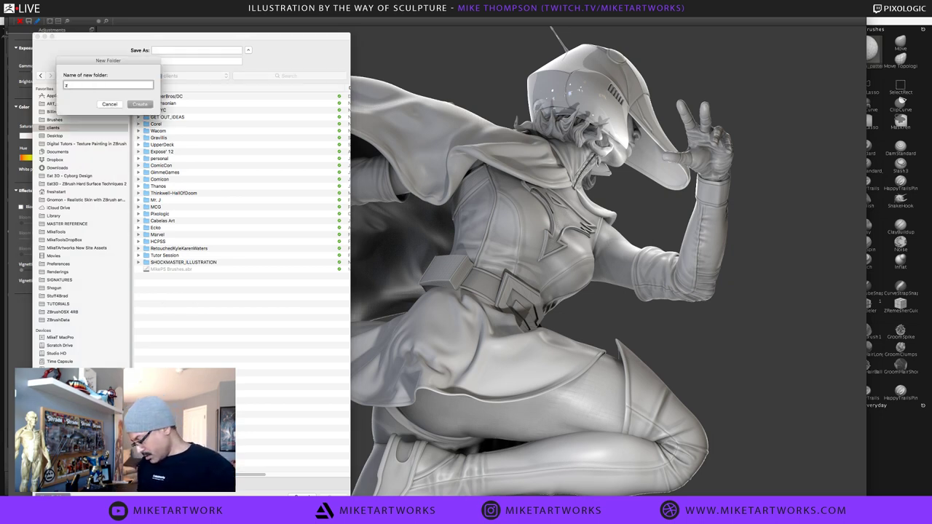
type("brushlive")
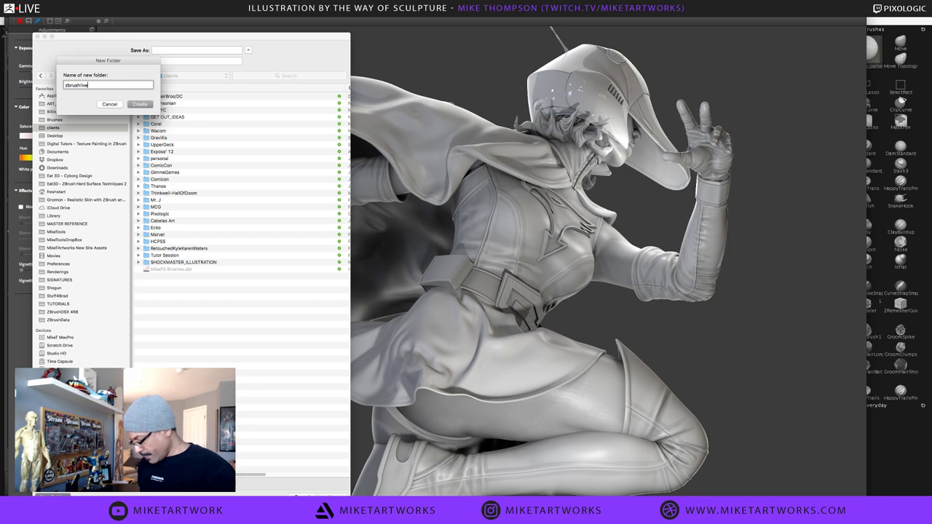
key("Return")
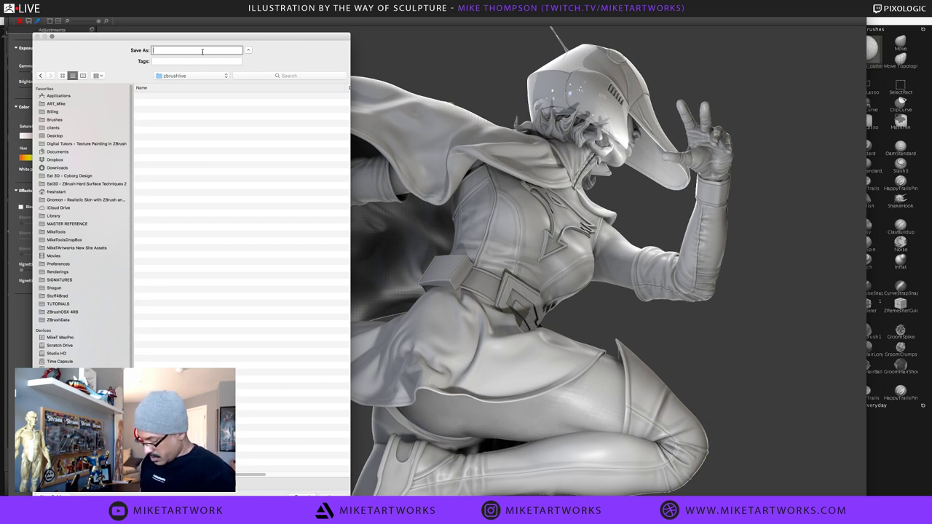
Name the render image renderwip and save it in the zbrushlive folder
type("renderw")
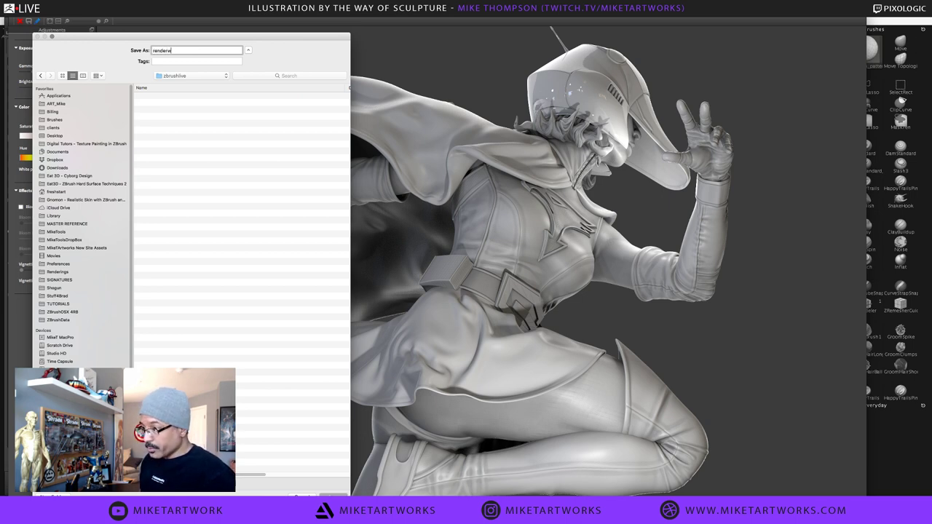
type("ip")
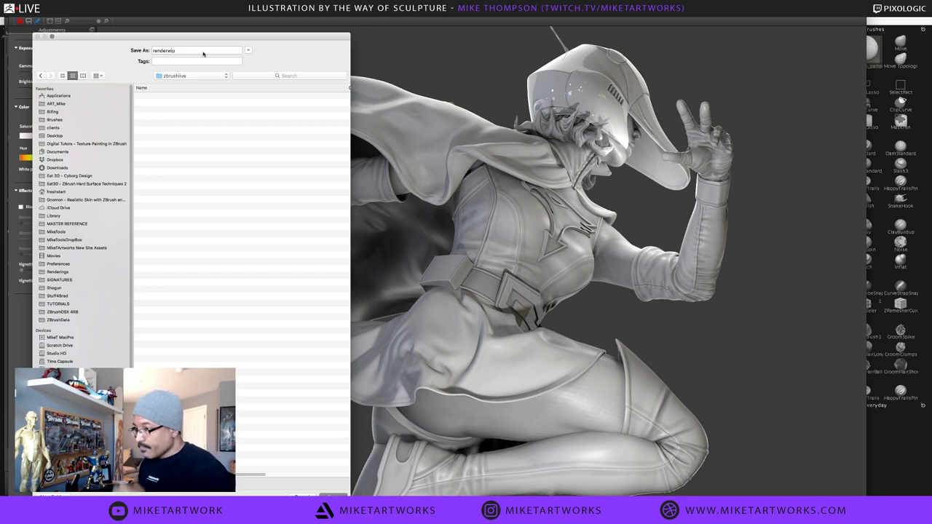
key("Return")
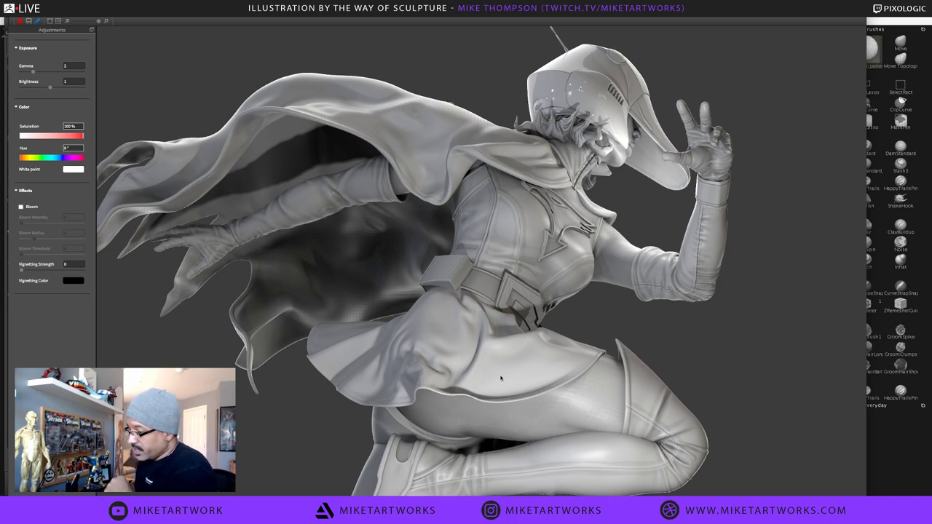
Switch to Photoshop and fit the whole Anti Venom Card.psd painting in view
mouse_move(538, 498)
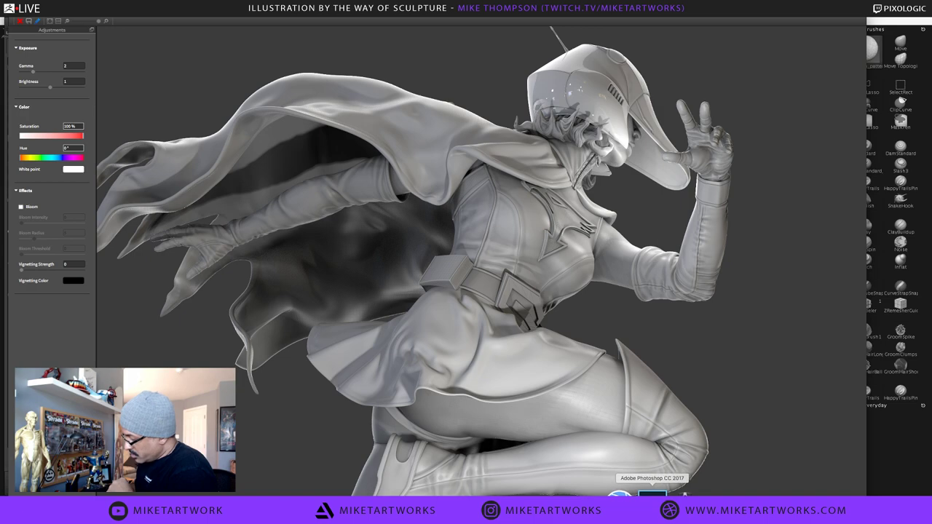
left_click(652, 495)
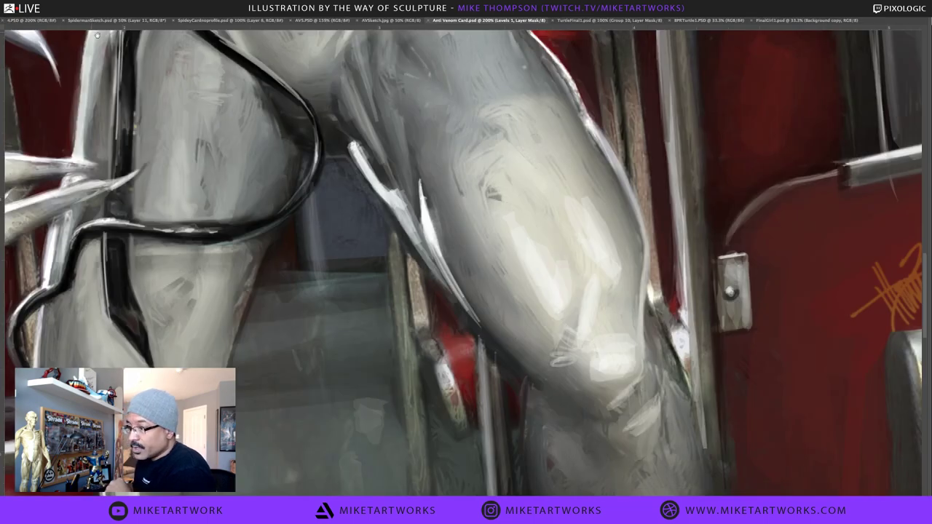
key("ctrl+0")
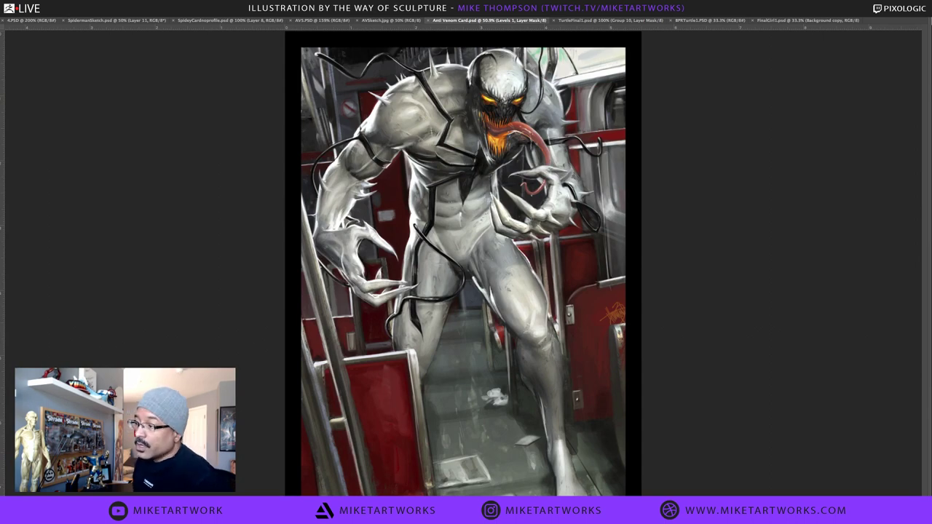
left_click(67, 14)
left_click(75, 19)
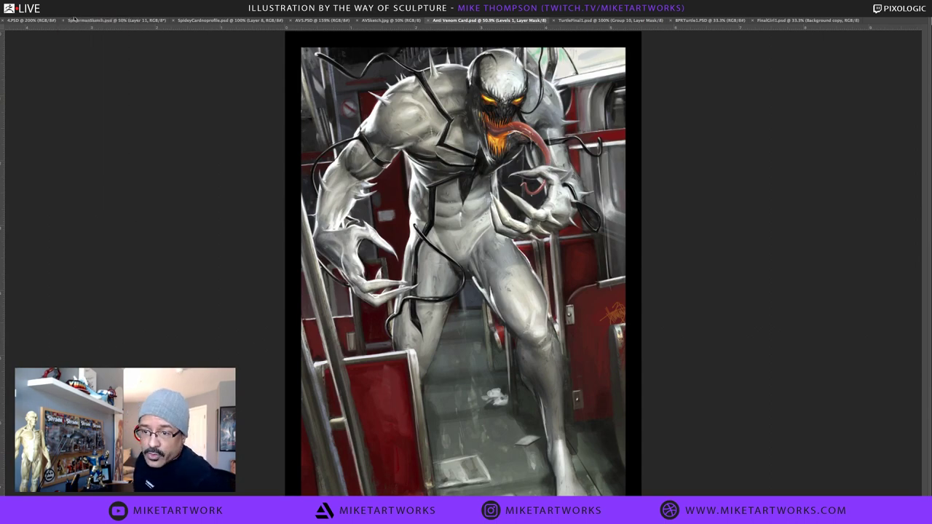
key("ctrl+o")
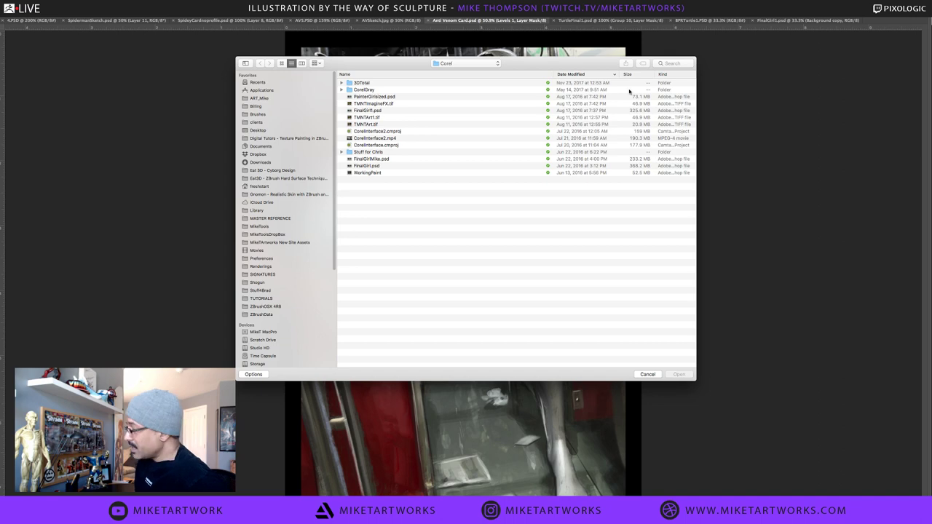
left_click_drag(355, 65, 492, 104)
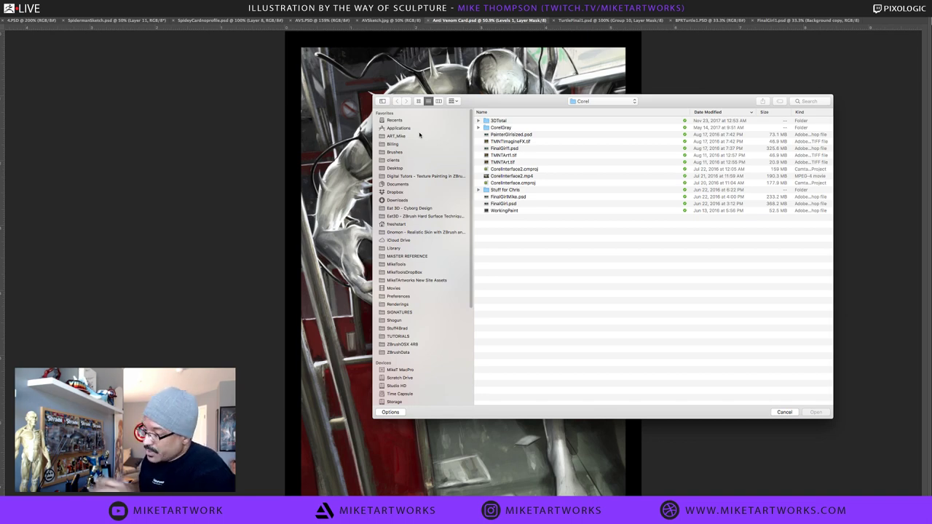
left_click_drag(487, 107, 699, 128)
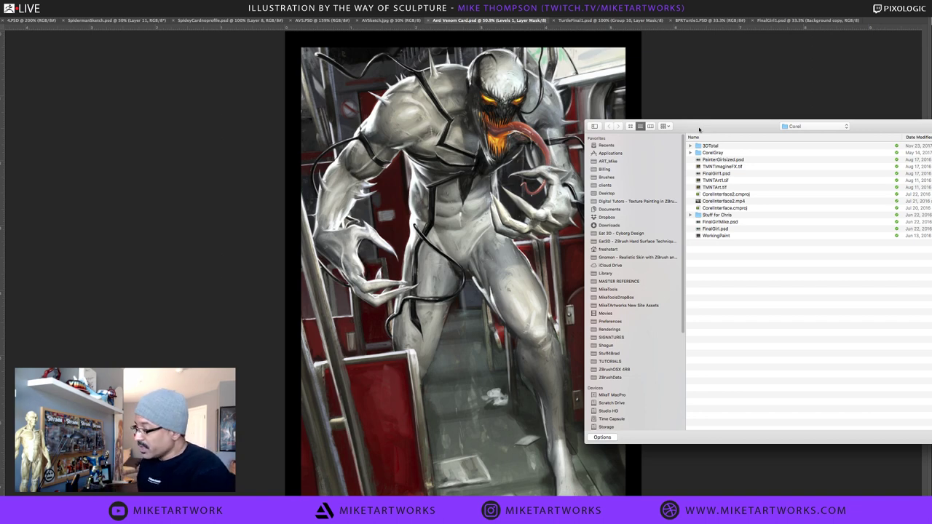
left_click_drag(736, 133, 730, 171)
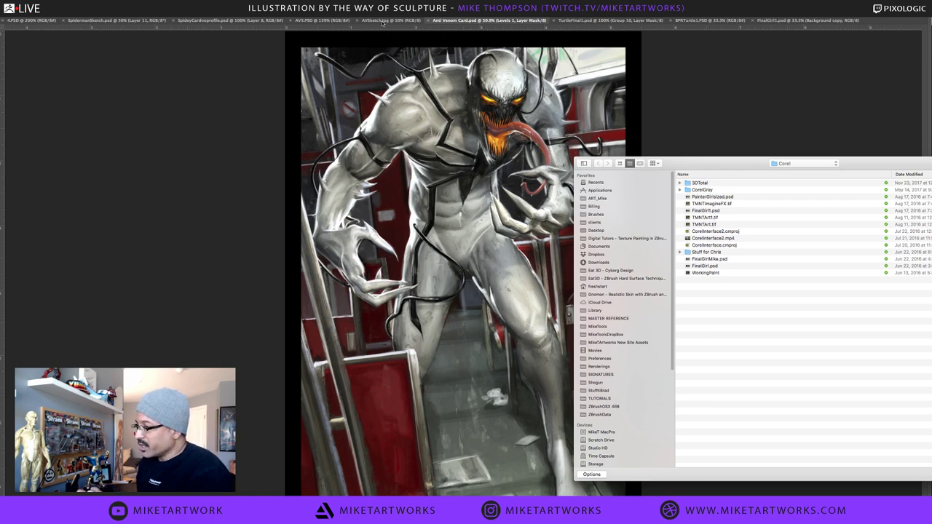
left_click_drag(721, 164, 580, 155)
left_click(844, 465)
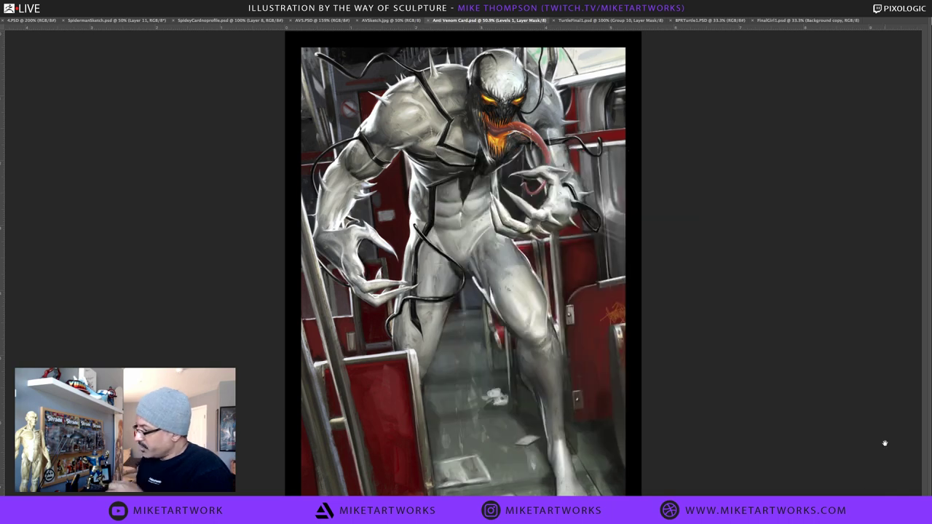
Show the Anti-Venom renders in AV5.PSD and the running girl painting in FinalGirl1.psd, framing her upper body
left_click(326, 21)
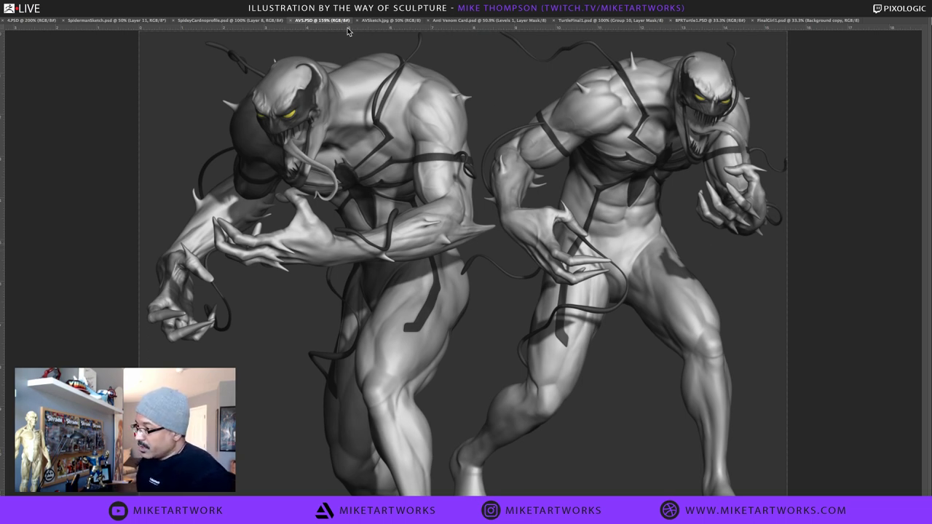
left_click(701, 20)
left_click(781, 22)
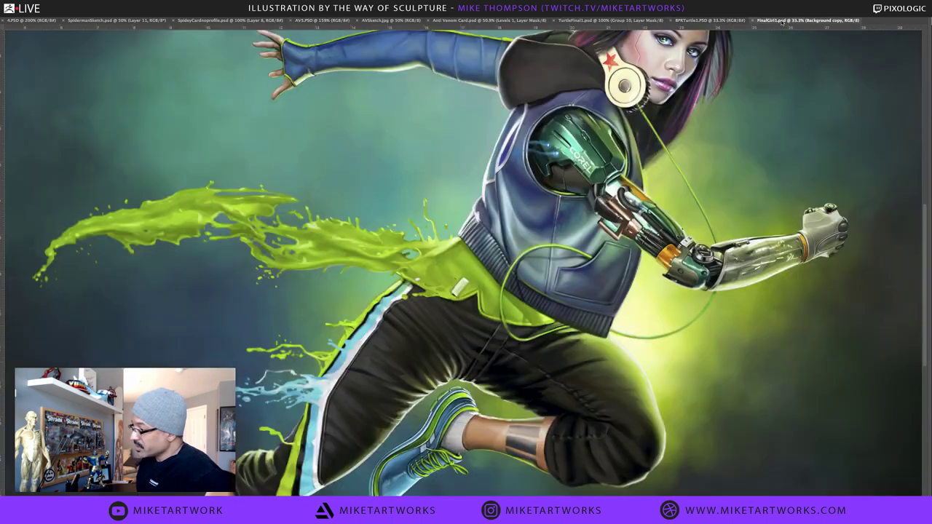
scroll(610, 245, "up", 3)
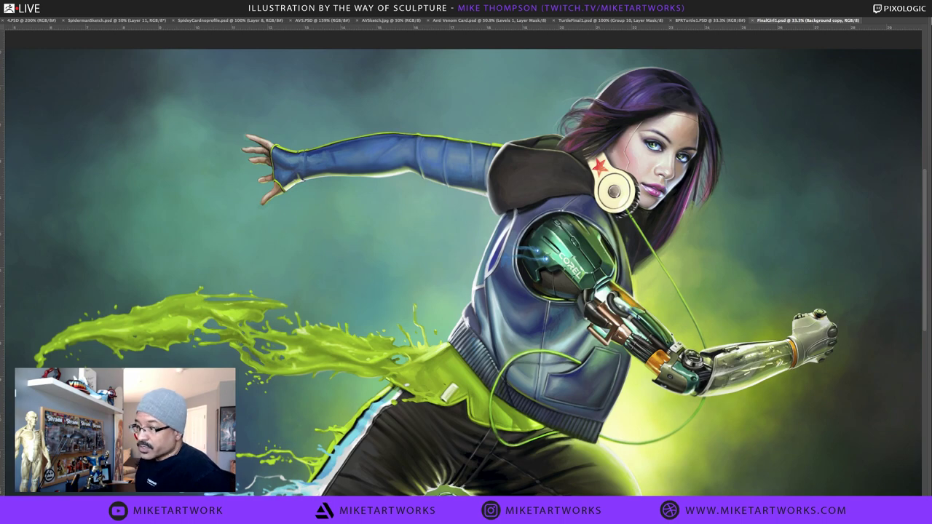
Open renderwip.jpg from the zbrushlive folder
left_click(74, 14)
left_click(77, 19)
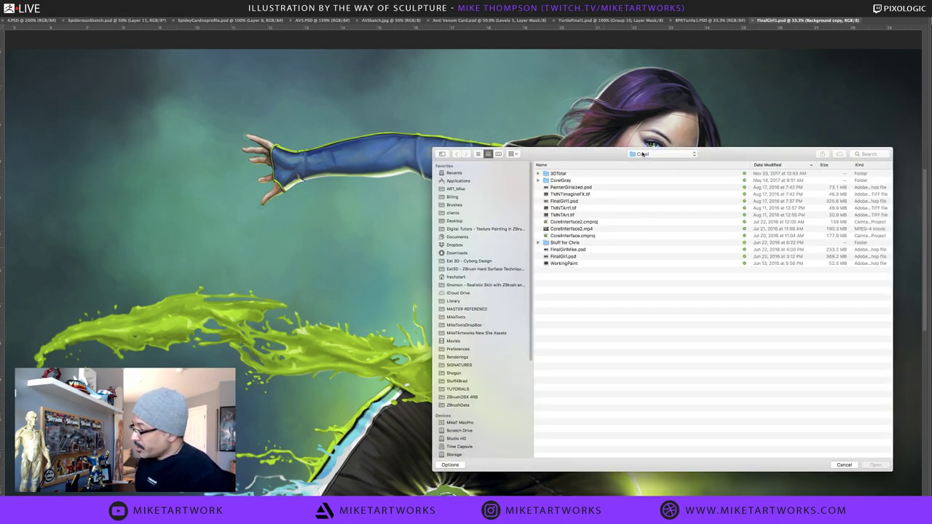
left_click(643, 155)
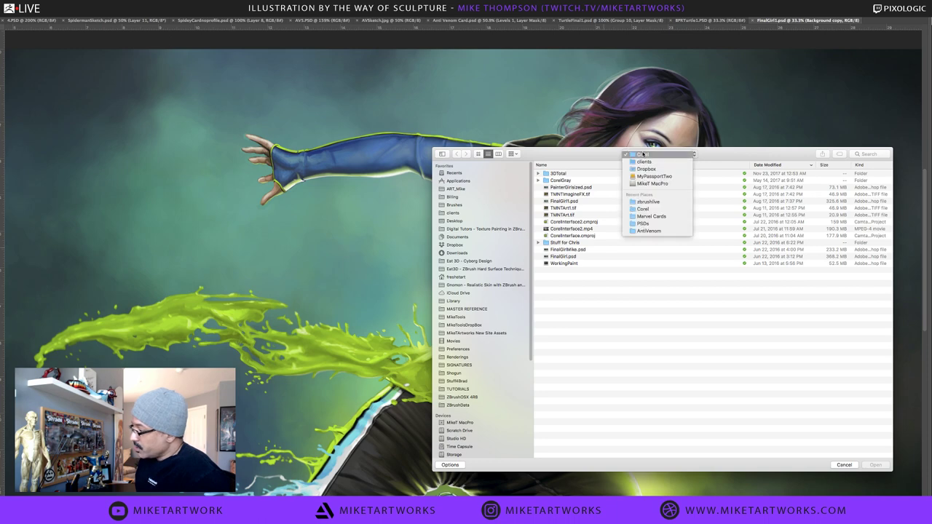
left_click(651, 201)
left_click(573, 176)
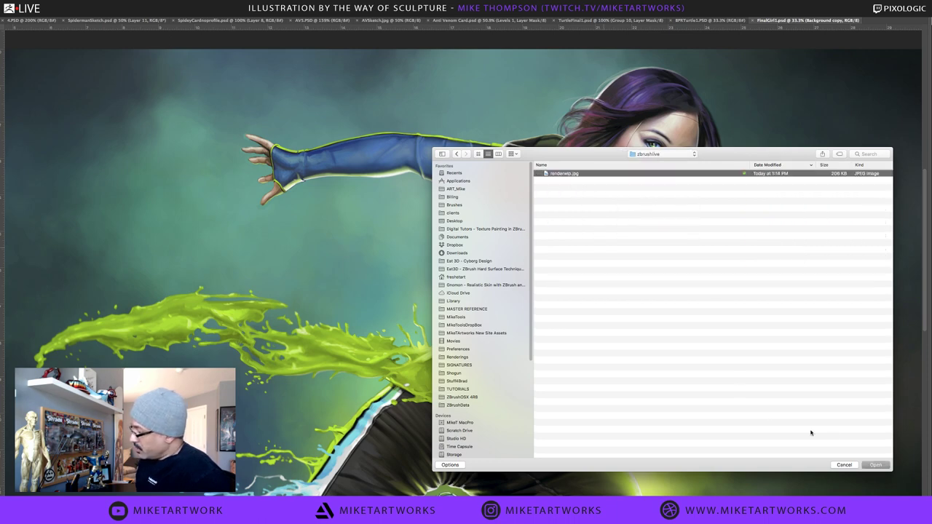
left_click(871, 467)
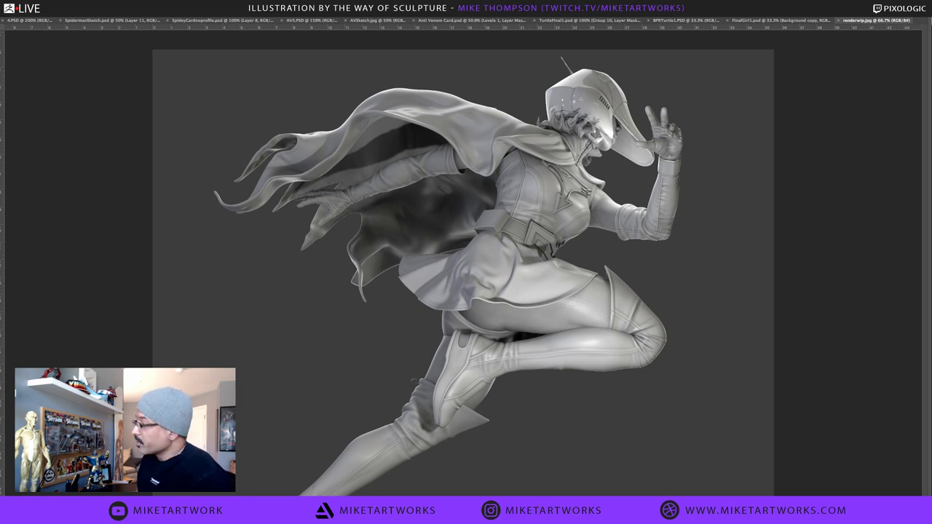
Examine the caped figure's render image up close, covering the helmet, cape, chest emblem, belt, skirt and bent leg
left_click(544, 260)
left_click_drag(587, 244, 592, 350)
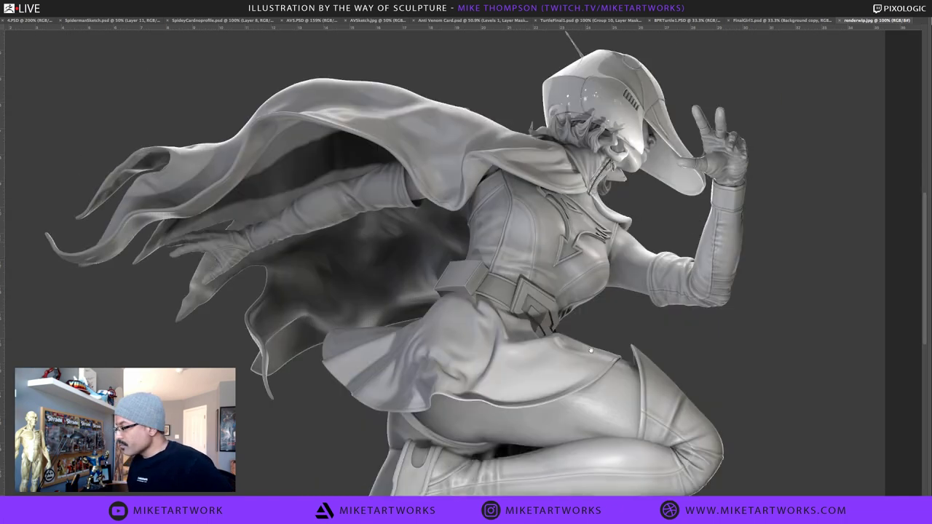
key("ctrl+plus")
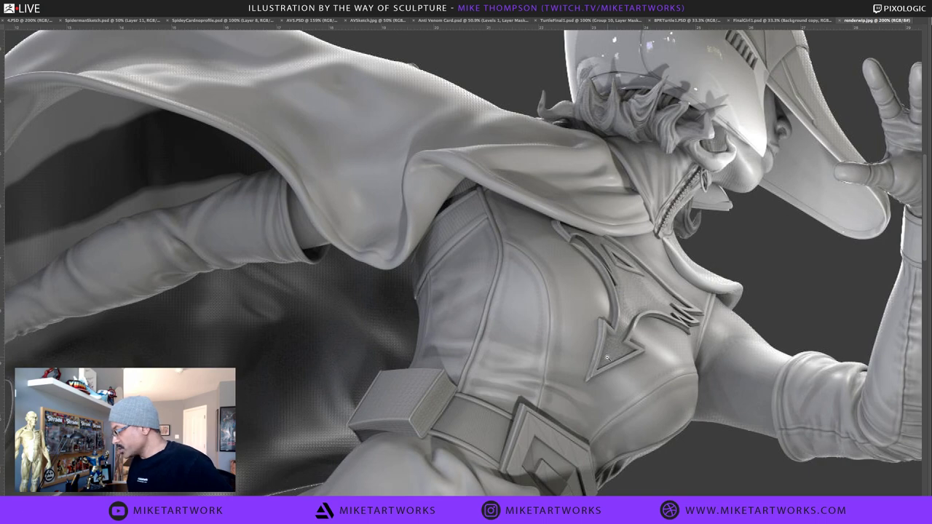
key("ctrl+minus")
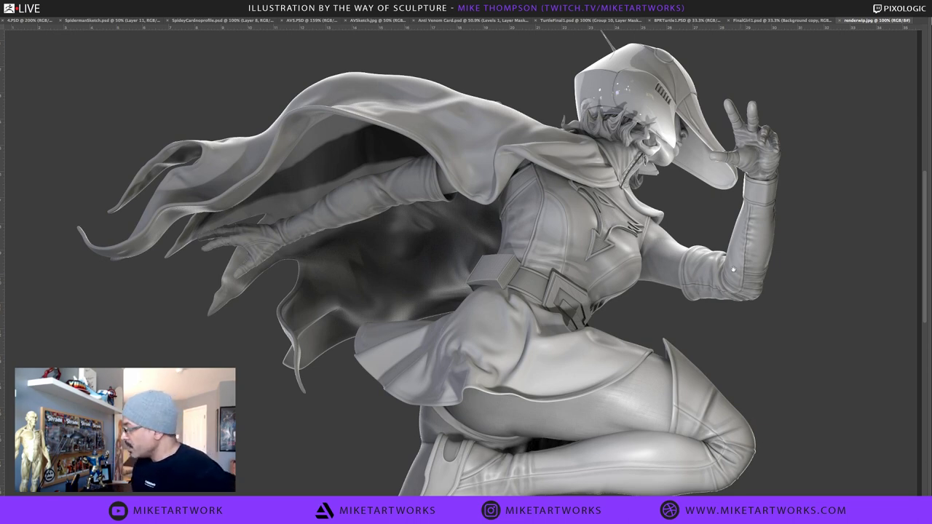
left_click_drag(780, 379, 772, 322)
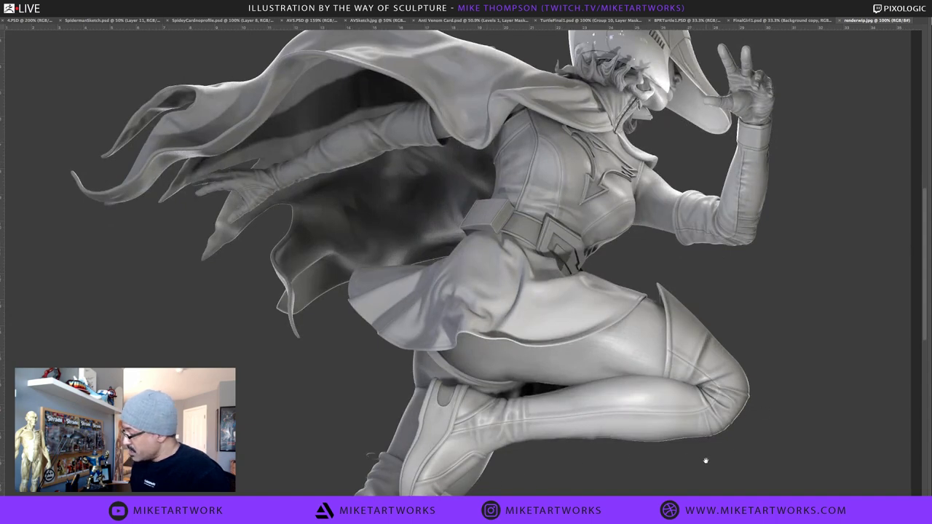
left_click_drag(705, 461, 697, 461)
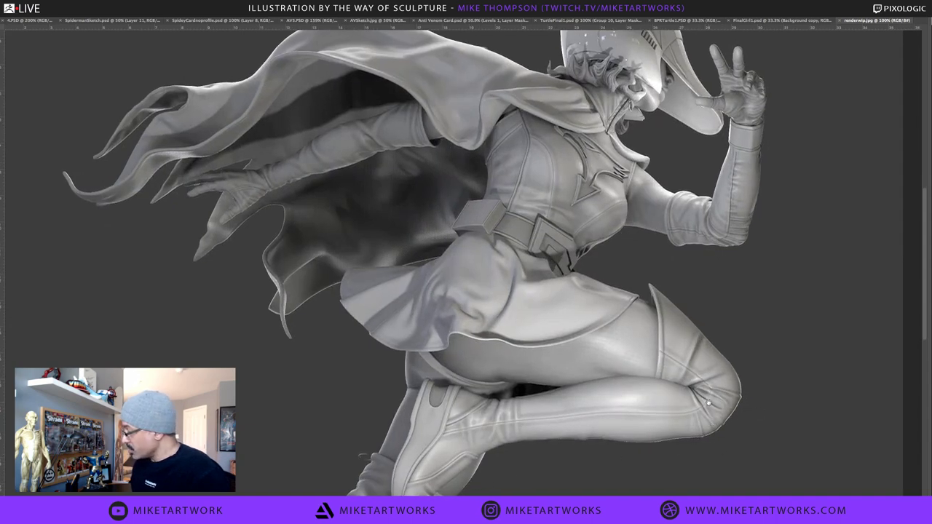
scroll(623, 490, "up", 1)
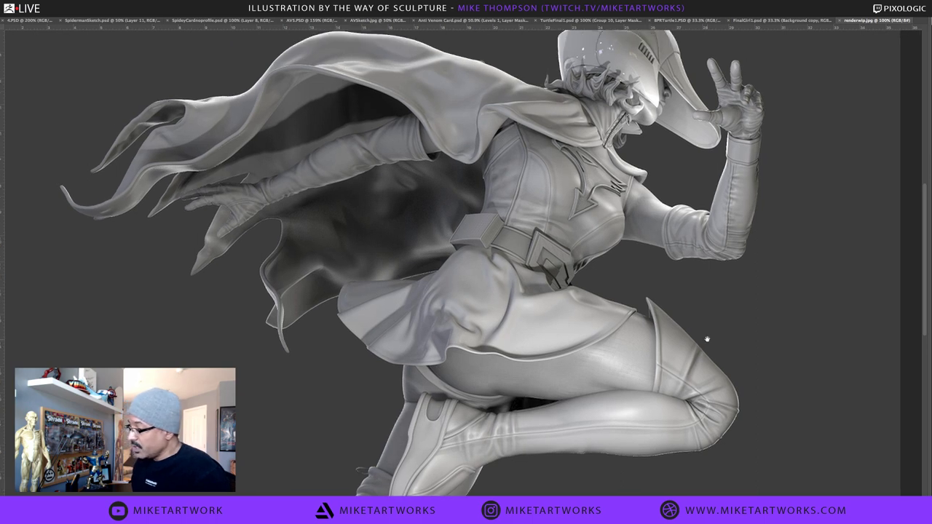
scroll(706, 341, "up", 2)
scroll(708, 329, "up", 1)
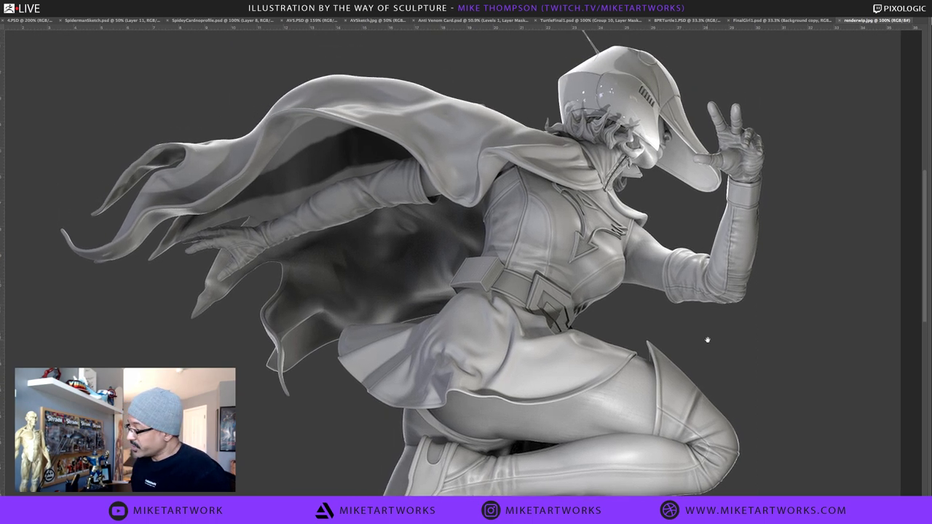
Frame a crop around the running caped figure in renderwip.jpg, trimming the empty background on all four sides
scroll(747, 304, "down", 2)
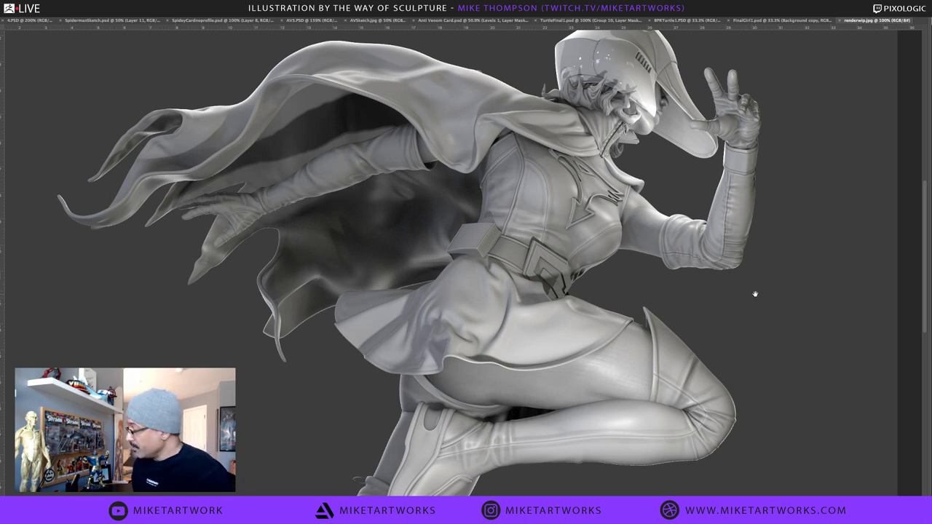
left_click_drag(774, 312, 767, 347)
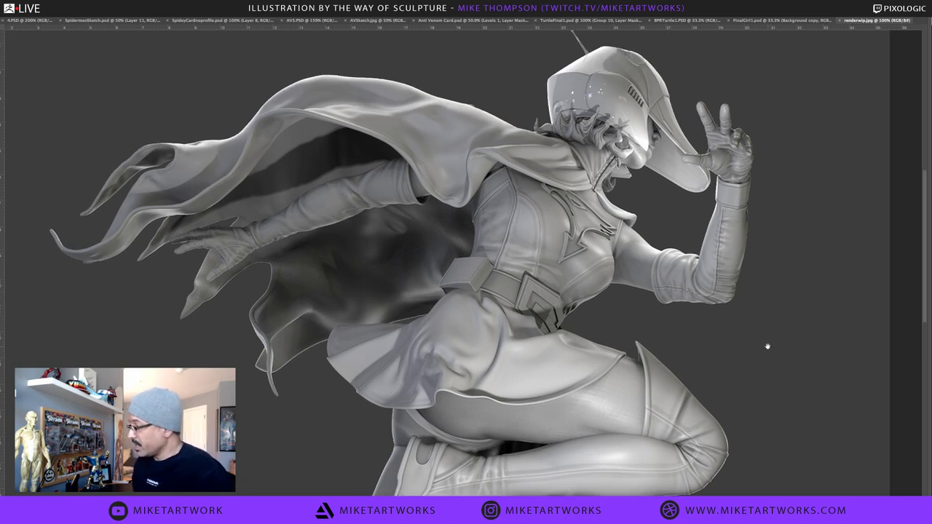
key("ctrl+minus")
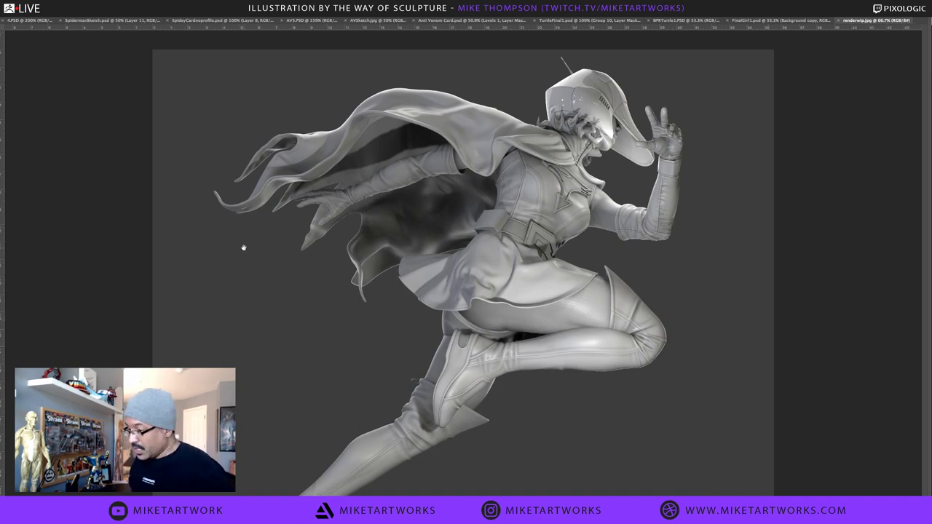
key("Tab")
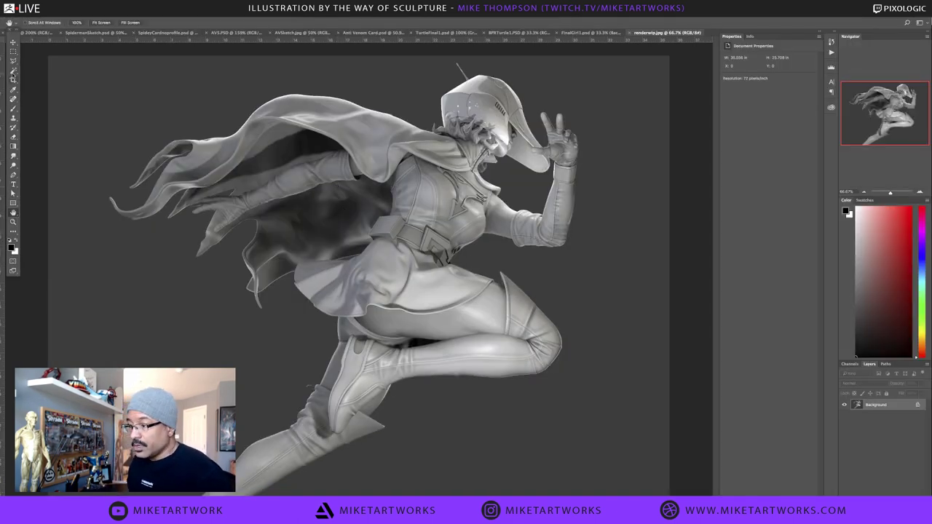
left_click(13, 79)
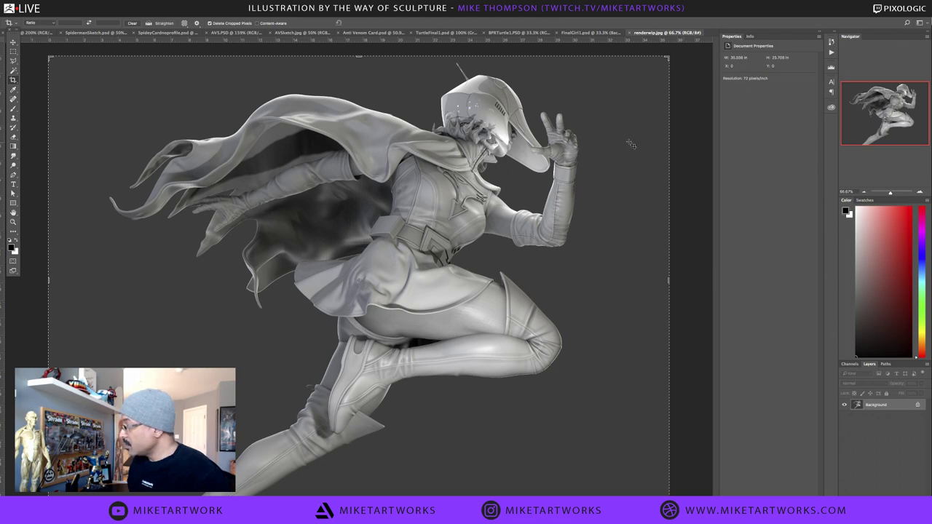
left_click_drag(668, 280, 620, 299)
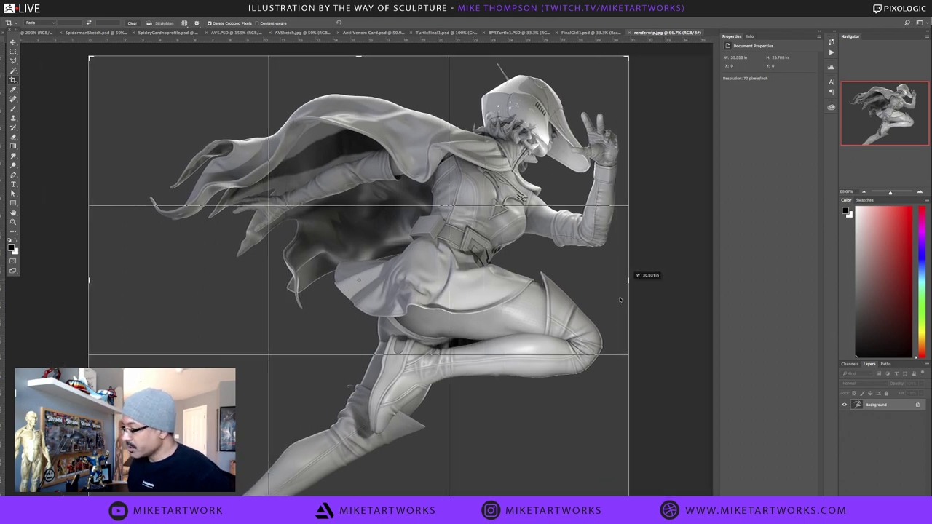
left_click_drag(89, 281, 148, 296)
left_click_drag(356, 503, 367, 477)
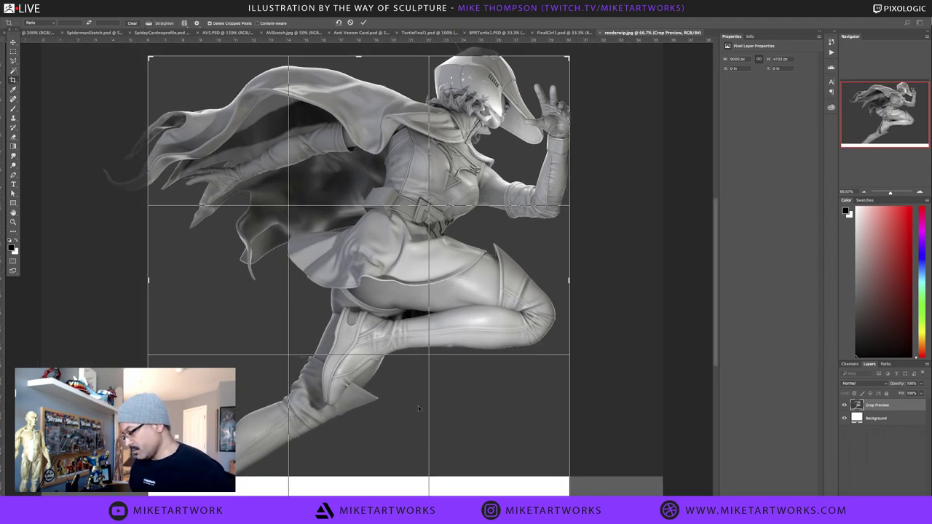
left_click_drag(418, 405, 426, 443)
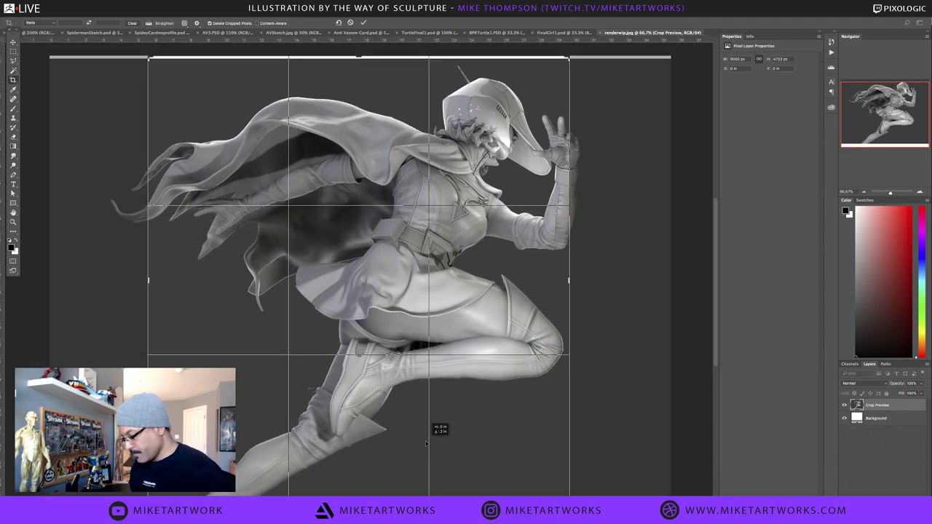
left_click_drag(360, 498, 369, 466)
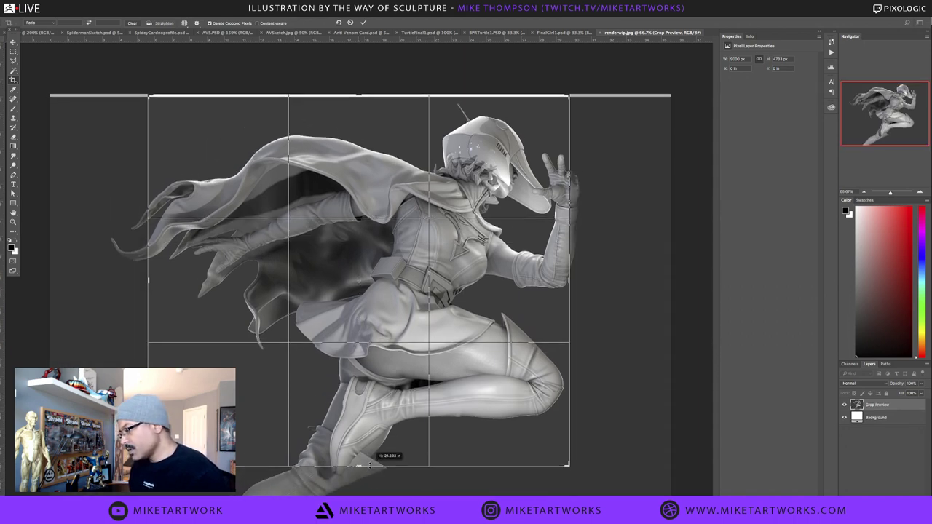
left_click_drag(359, 93, 359, 96)
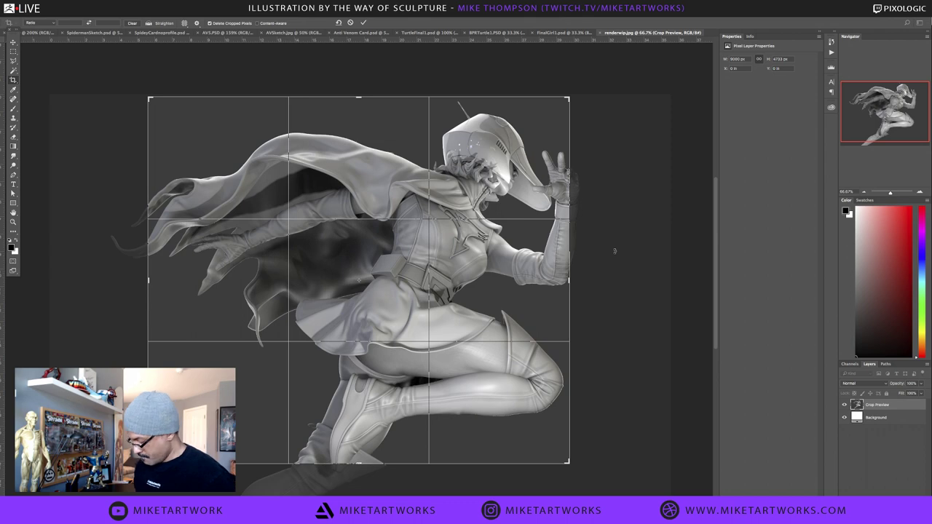
Widen the crop frame to take in the whole raised hand, more of the rear leg and the cape tips
key("ctrl+plus")
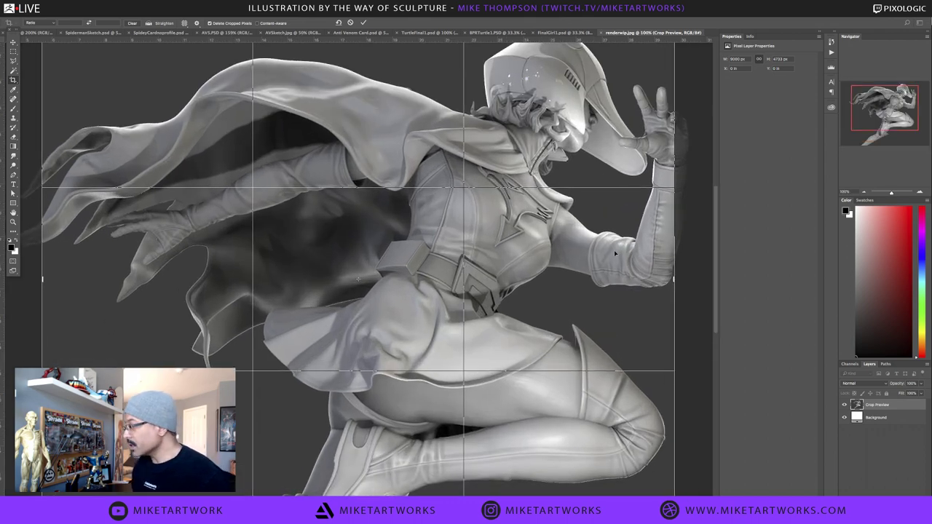
left_click_drag(673, 280, 685, 280)
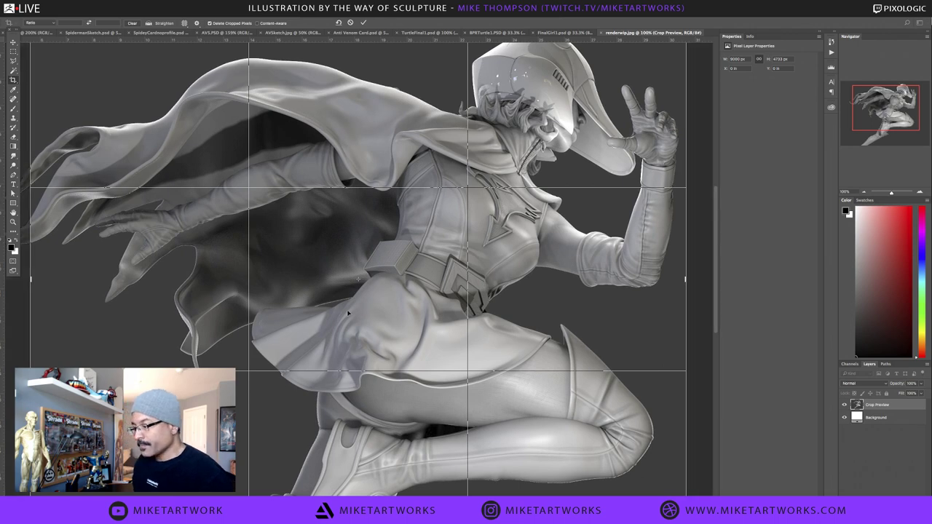
key("ctrl+minus")
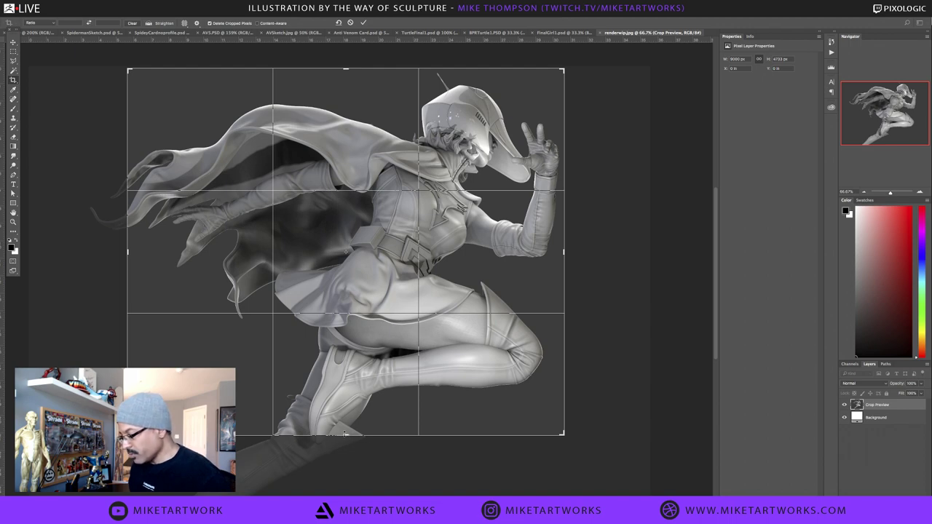
left_click_drag(346, 434, 346, 453)
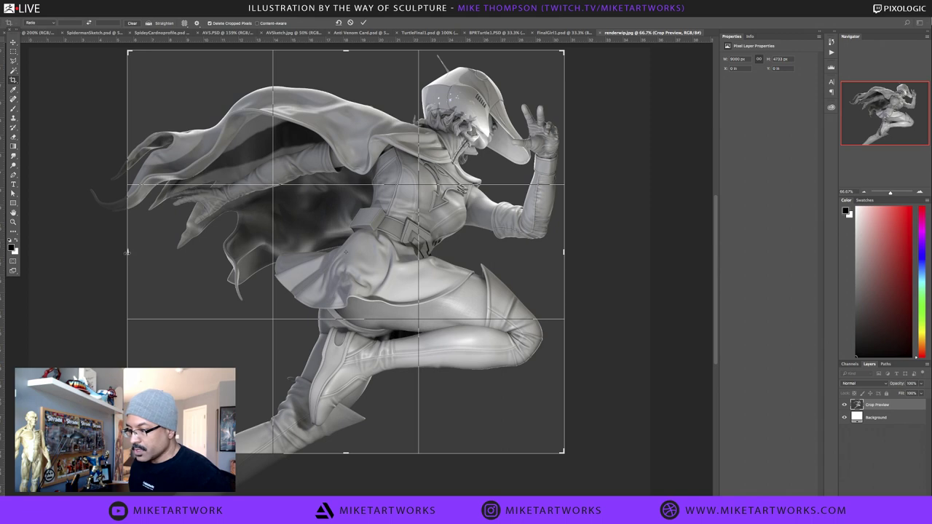
left_click_drag(128, 251, 104, 252)
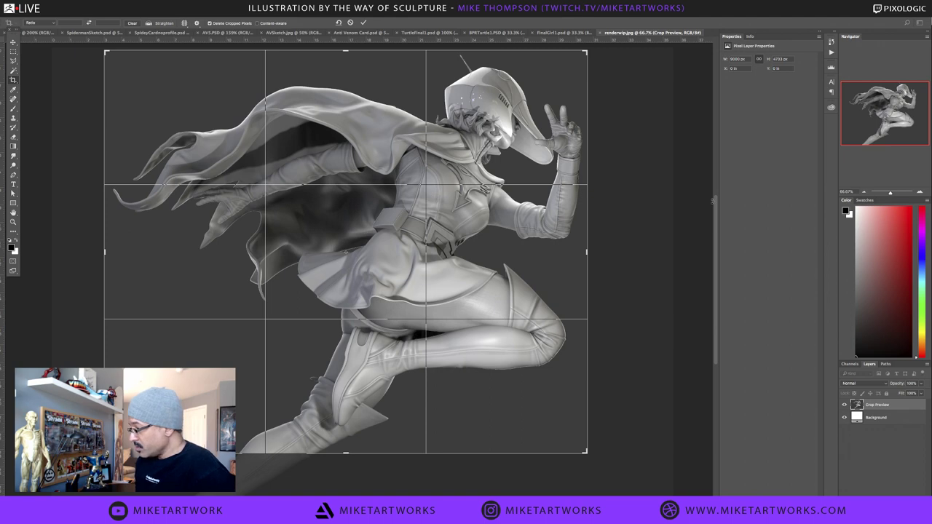
Rotate the figure slightly counterclockwise within the crop, fine-tune the frame edges and crop the image to about 27.8 × 23.5 inches
left_click_drag(652, 303, 667, 321)
left_click_drag(587, 252, 590, 252)
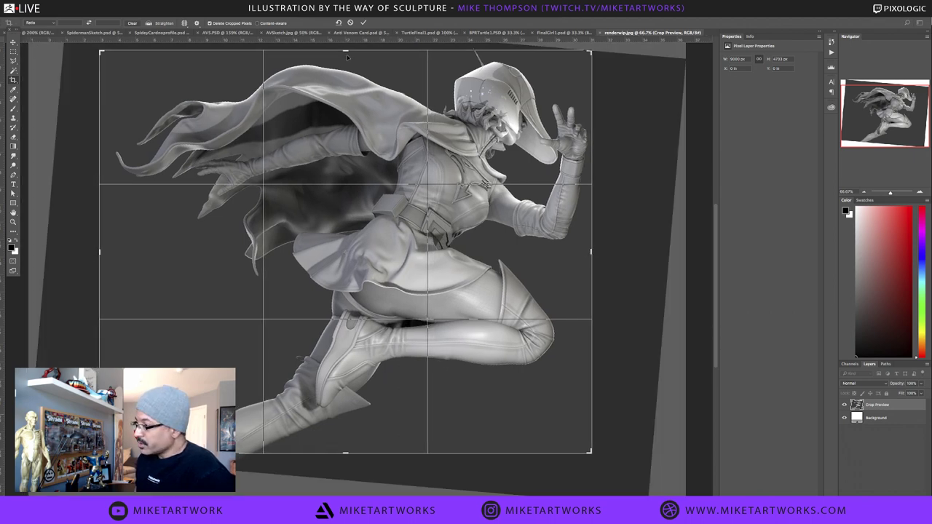
left_click_drag(345, 49, 346, 47)
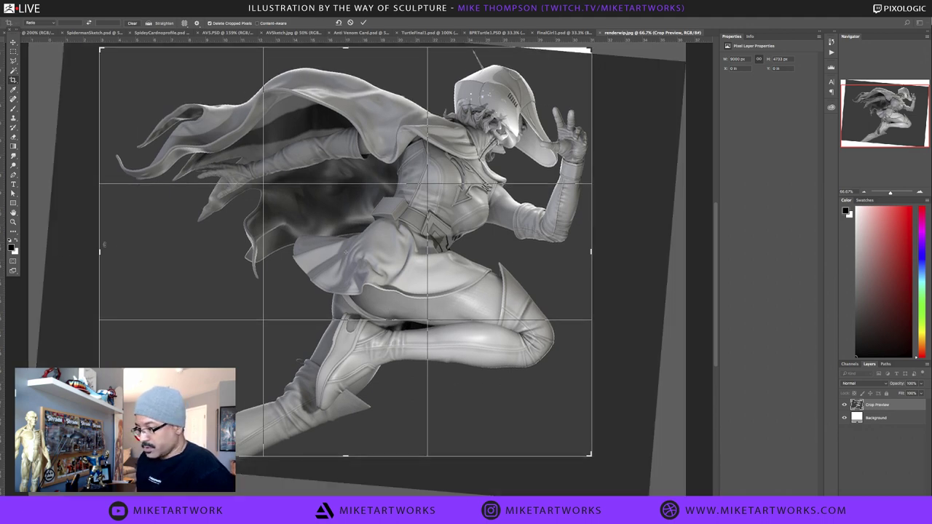
left_click_drag(100, 252, 102, 252)
key("Return")
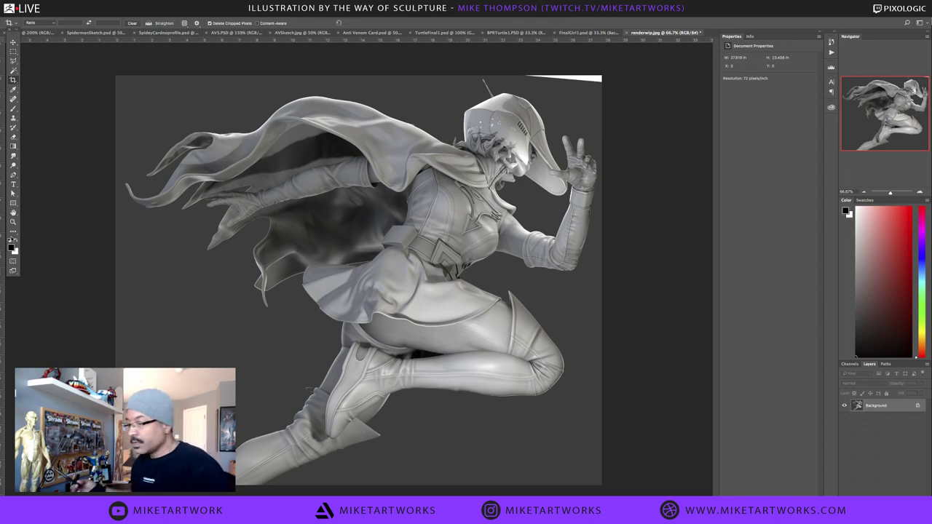
Smudge the dark background over the white wedge at the image's upper right corner
left_click(15, 156)
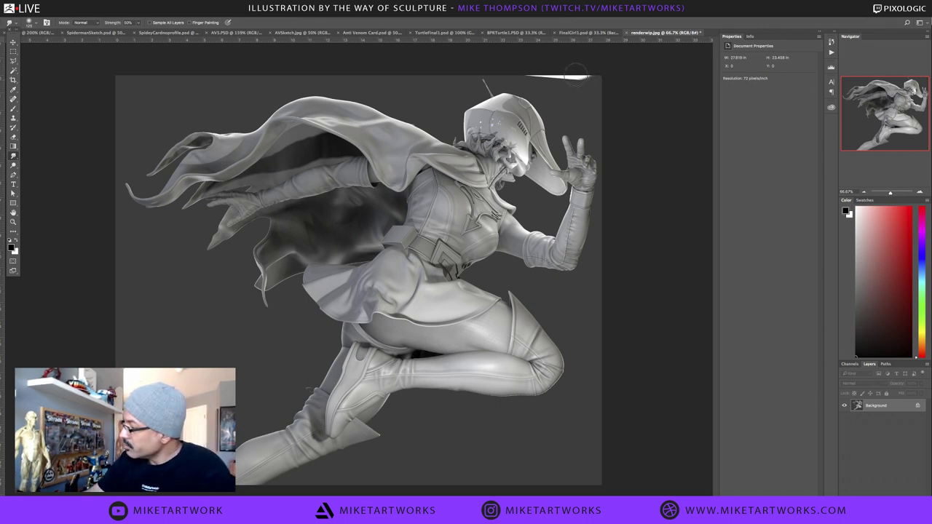
left_click_drag(575, 75, 531, 62)
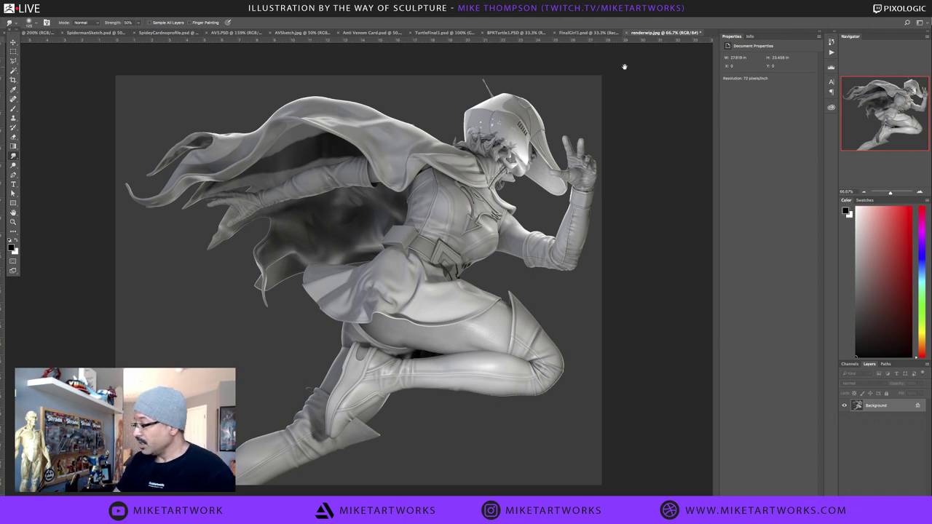
Examine the cropped render's helmet, hand and cape, glance at the KeyShot scene, and return to the whole figure in Photoshop
scroll(555, 154, "up", 5)
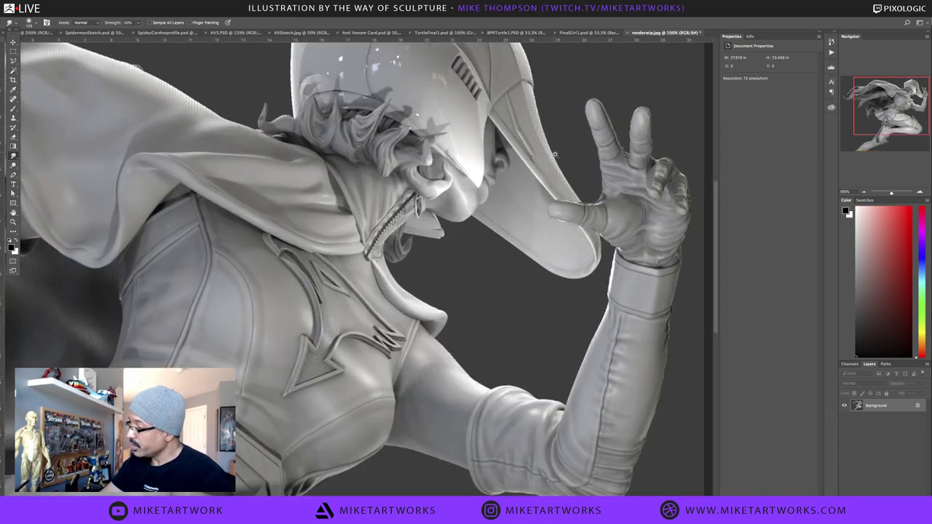
left_click_drag(555, 154, 581, 284)
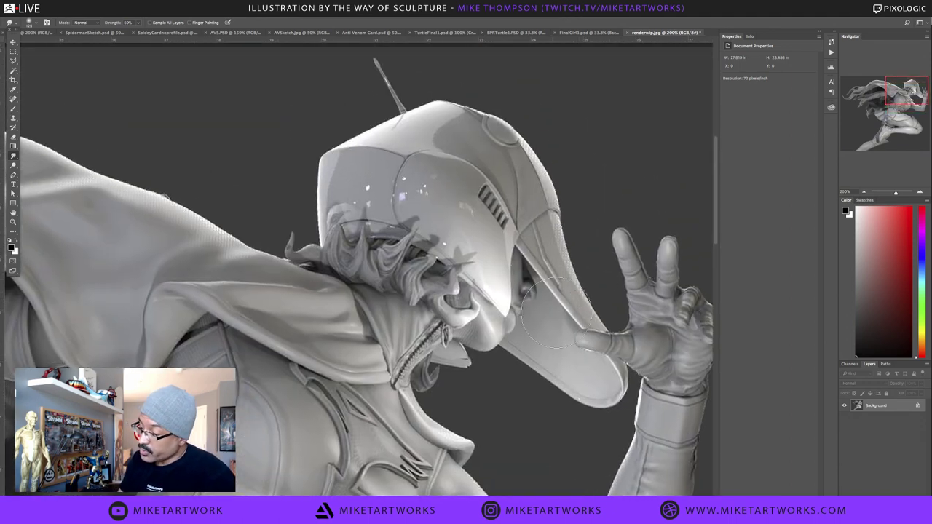
left_click(523, 405, "alt")
mouse_move(525, 404)
left_mouse_down()
mouse_move(562, 292)
mouse_move(582, 284)
left_mouse_up()
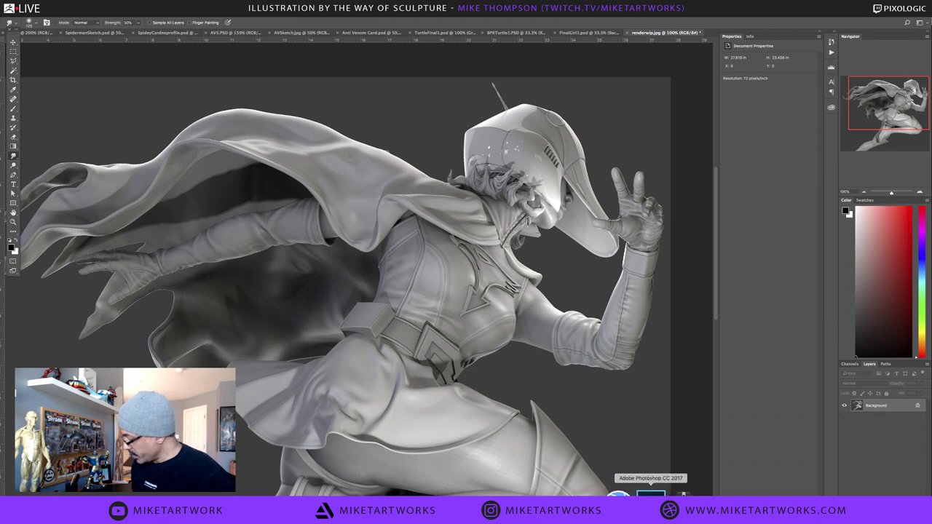
left_click(627, 495)
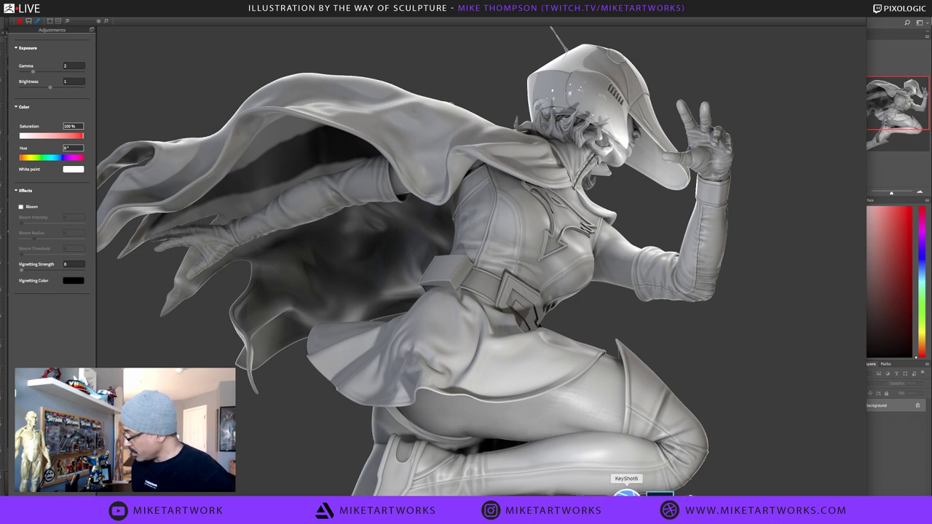
left_click(665, 494)
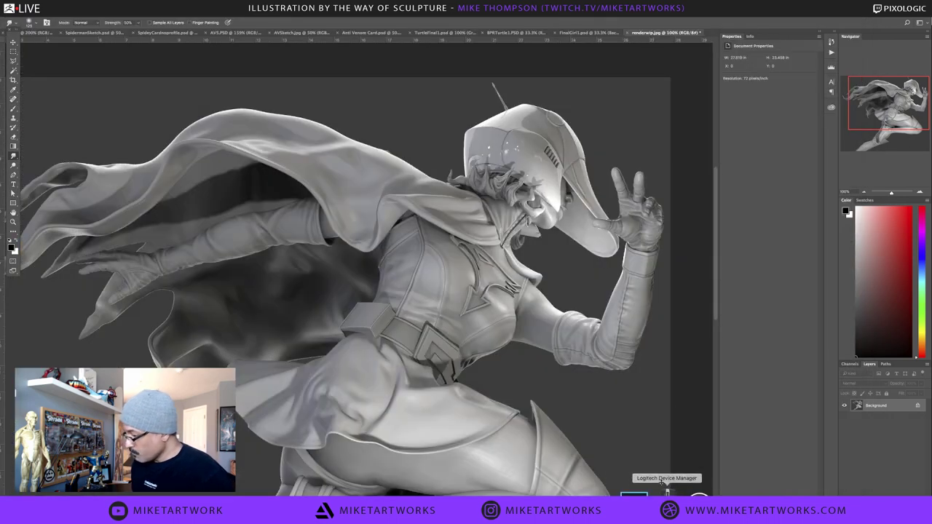
left_click_drag(337, 188, 355, 167)
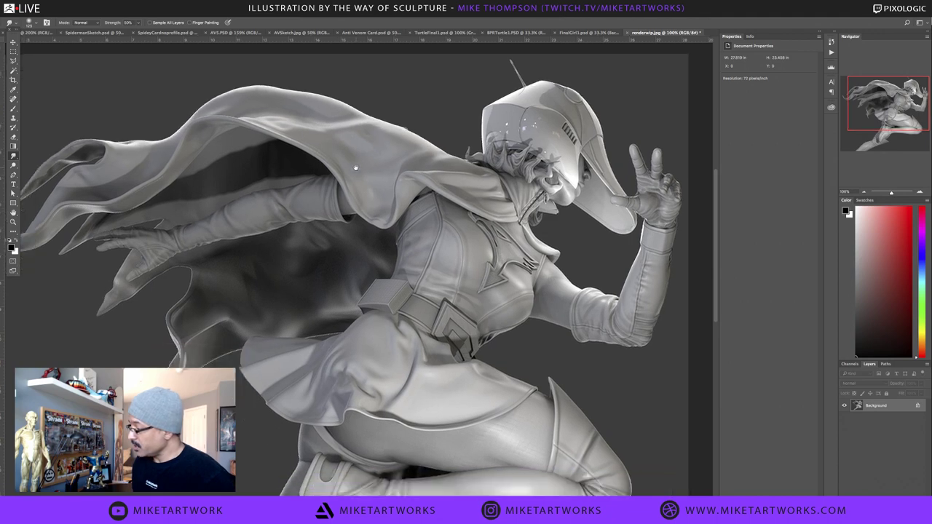
key("ctrl+minus")
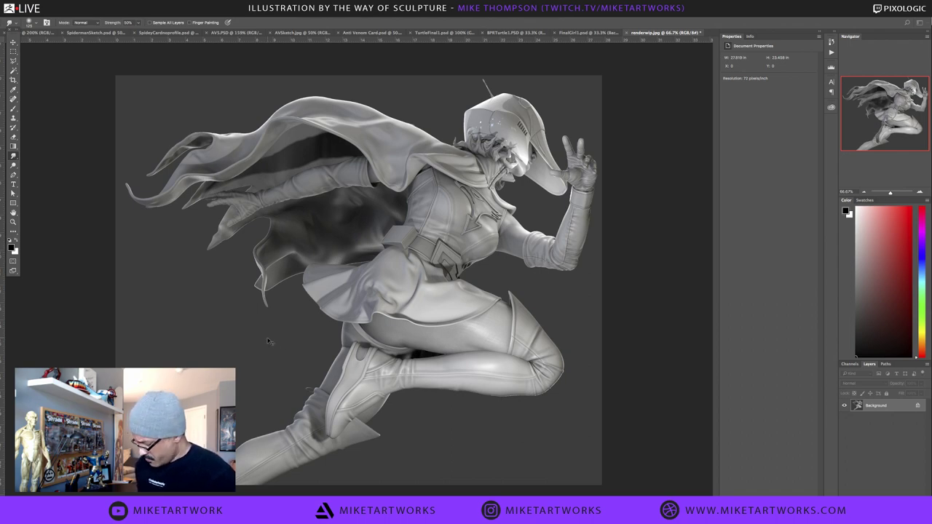
key("super+=")
key("super+-")
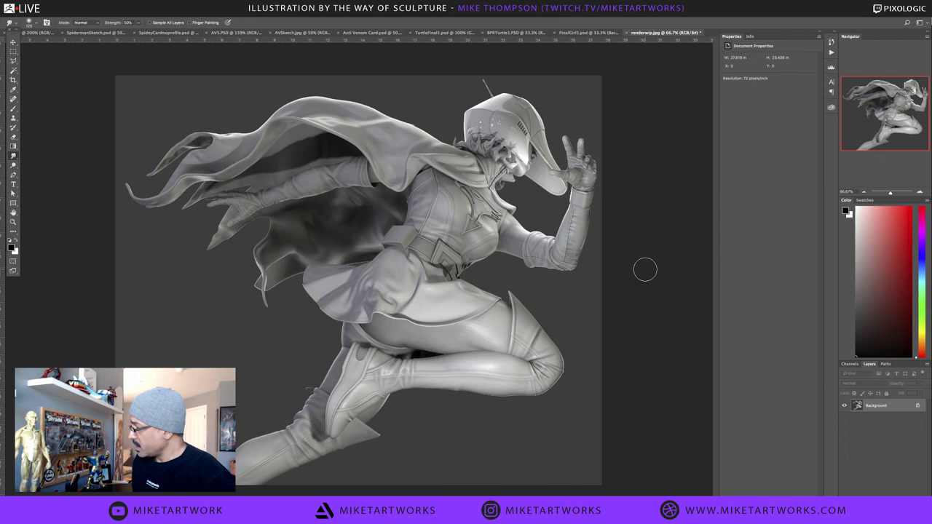
Set the image resolution to 150 pixels/inch with resampling turned off
mouse_move(419, 495)
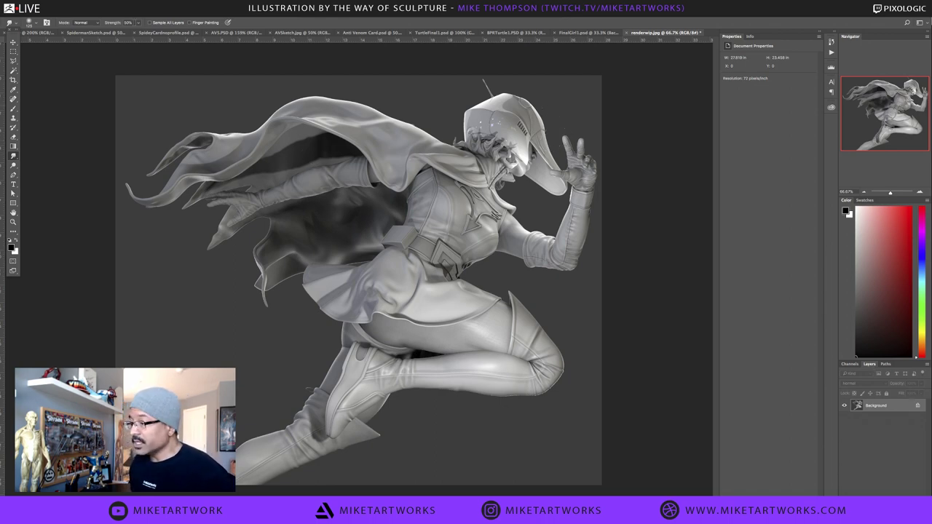
left_click(99, 12)
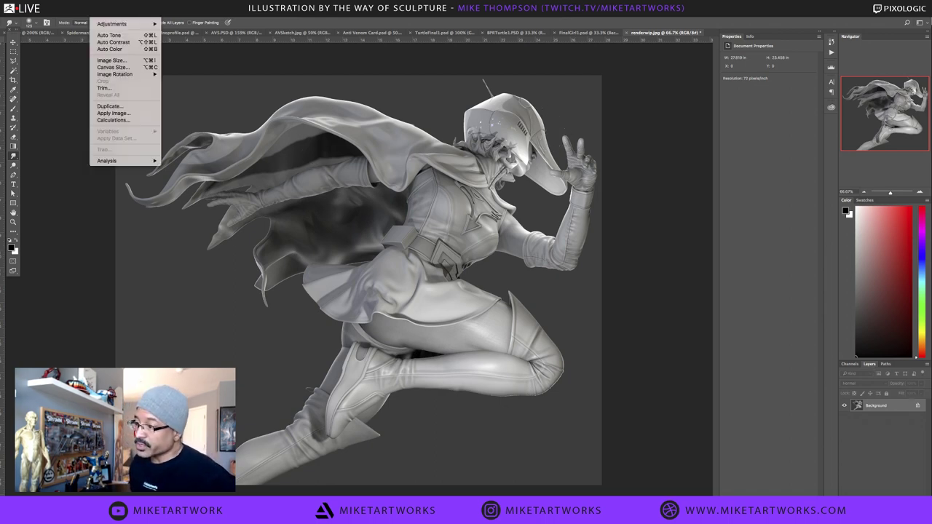
left_click(110, 61)
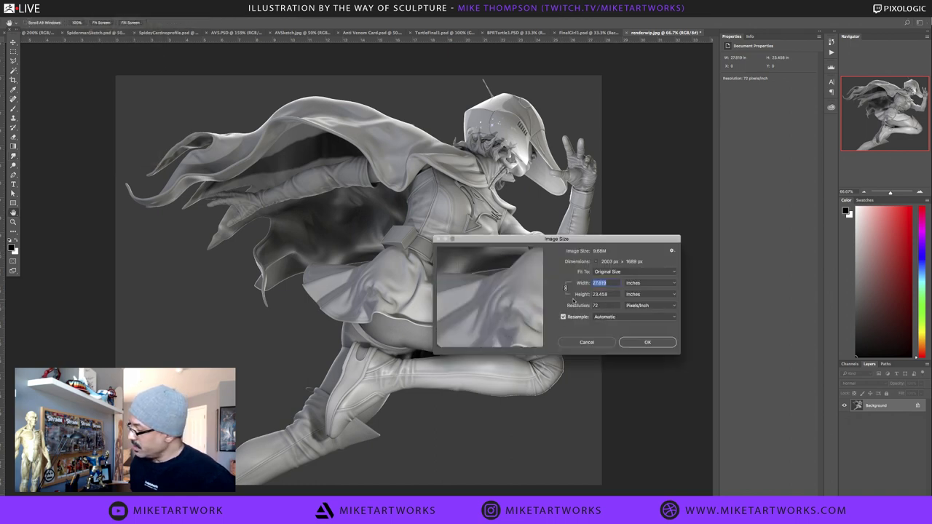
left_click(584, 304)
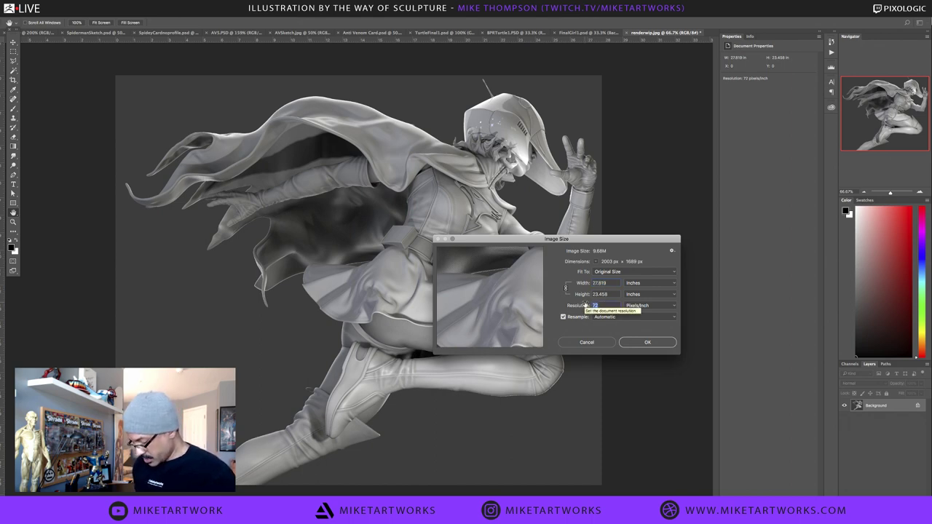
type("150")
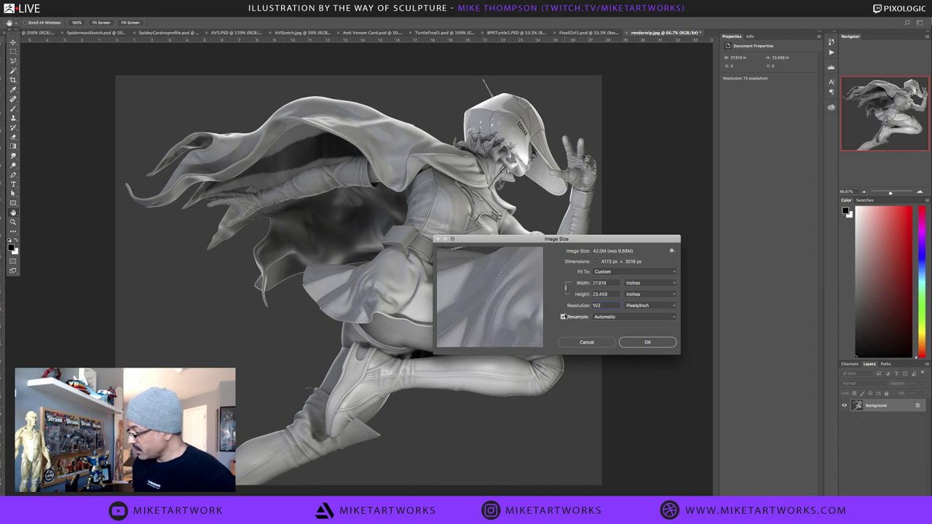
left_click(562, 317)
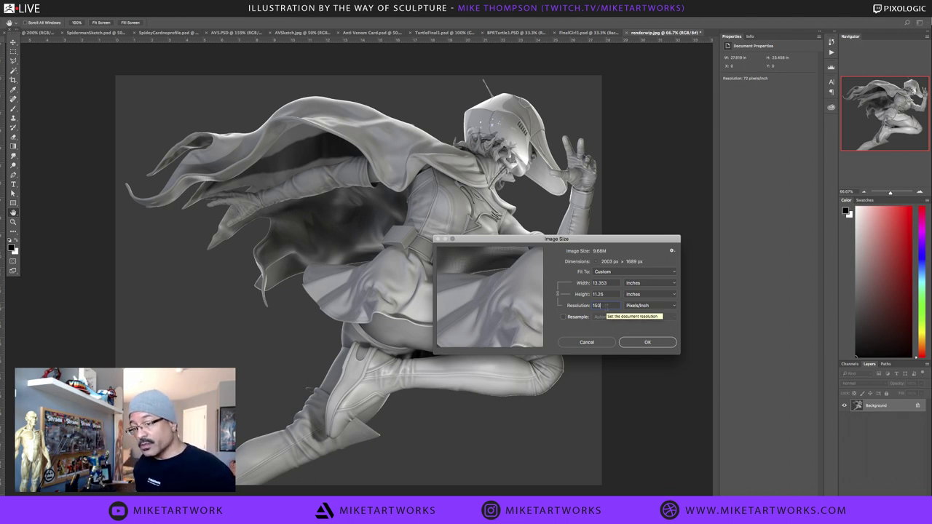
left_click(598, 305)
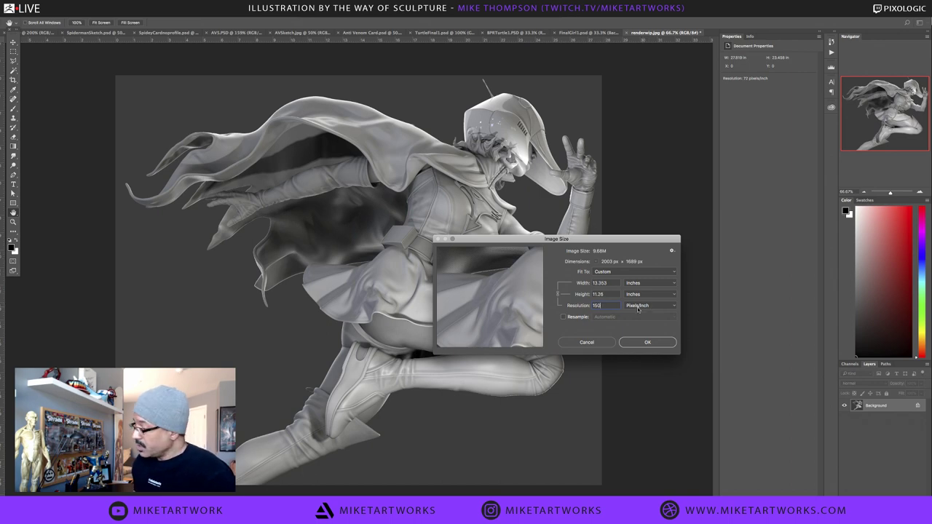
left_click_drag(576, 241, 284, 295)
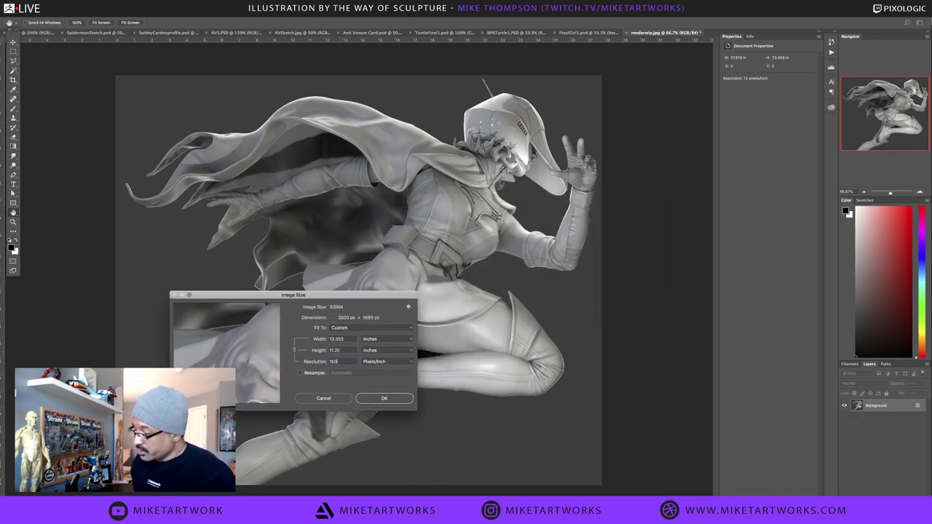
left_click(374, 400)
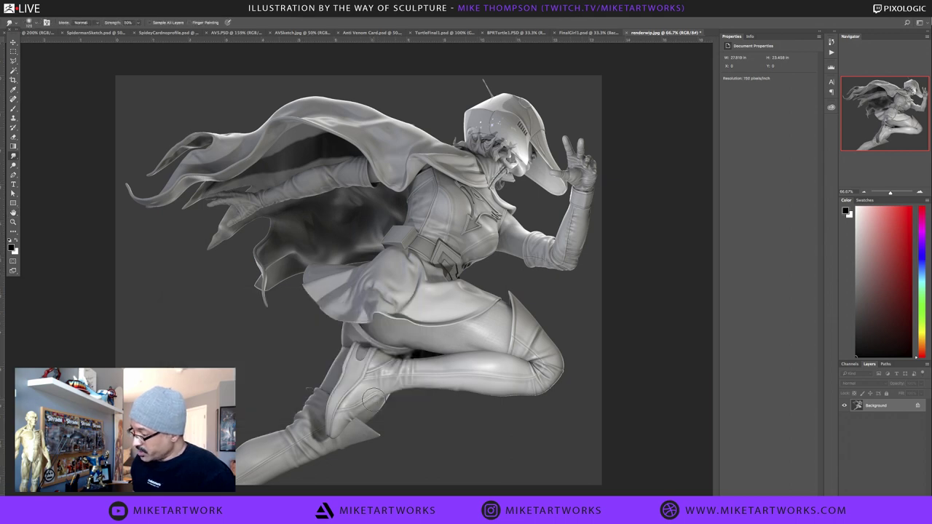
Resize the image to 15 inches wide, turn resampling on and set its resolution to 200 pixels/inch
left_click(98, 10)
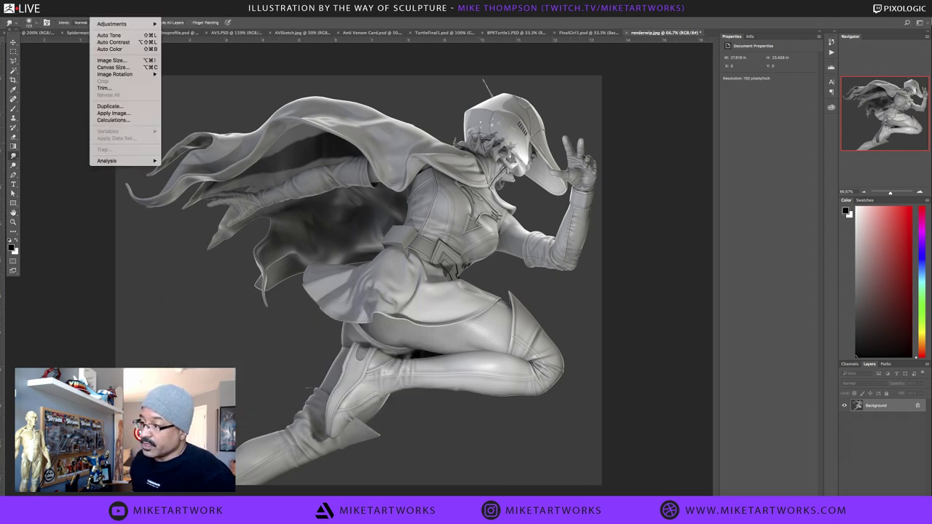
left_click(118, 62)
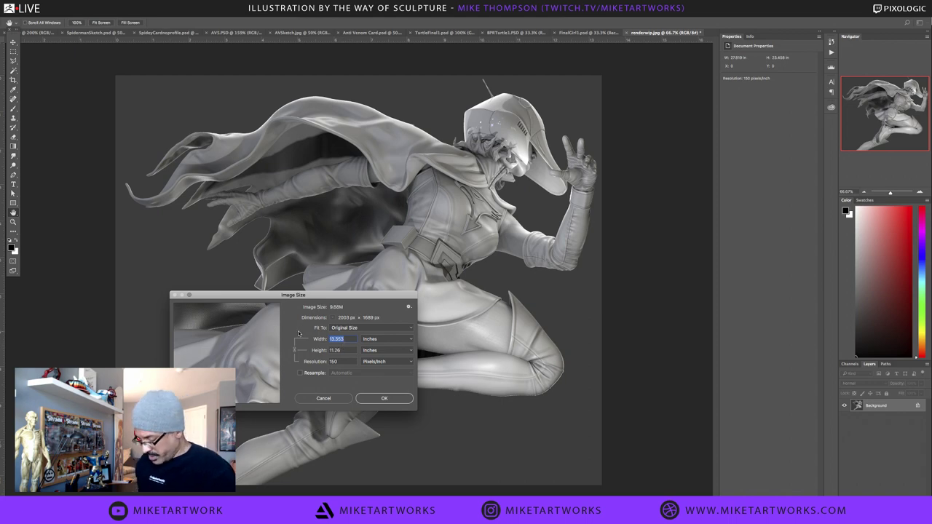
type("15")
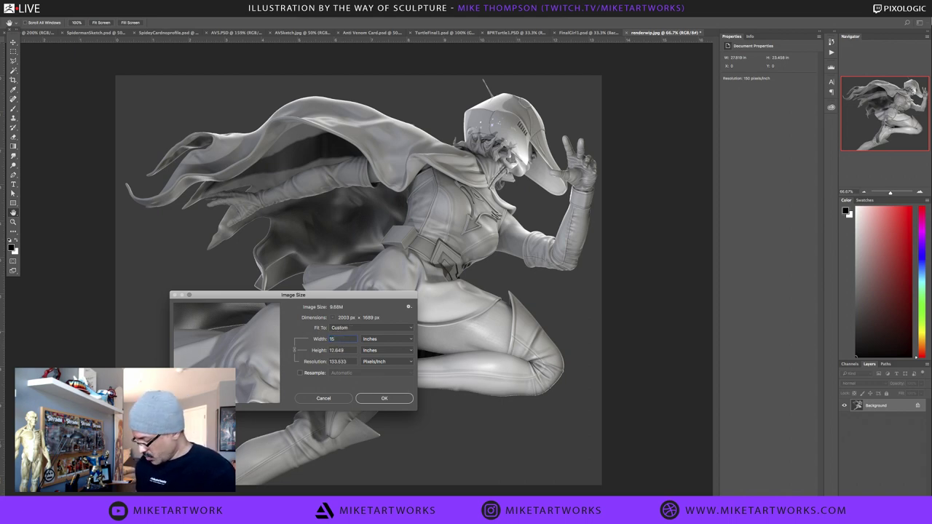
type("00")
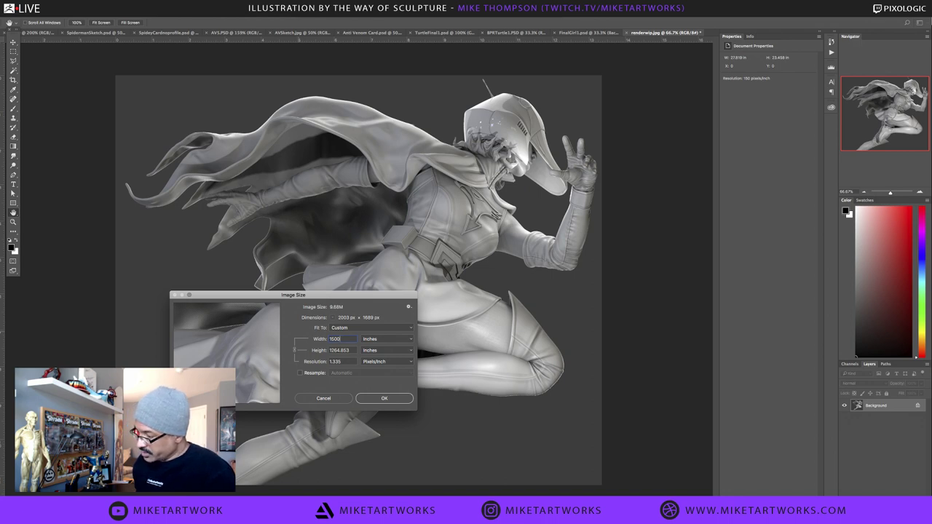
key("BackSpace")
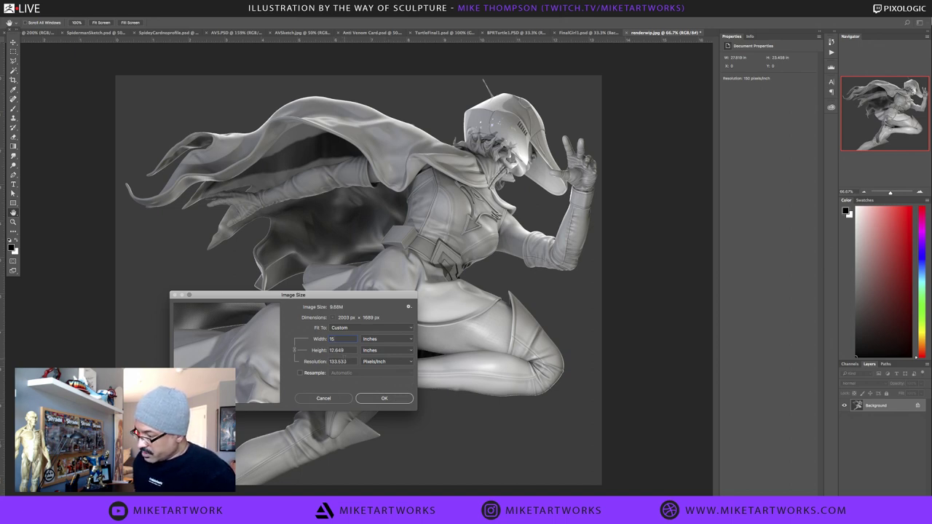
left_click(299, 373)
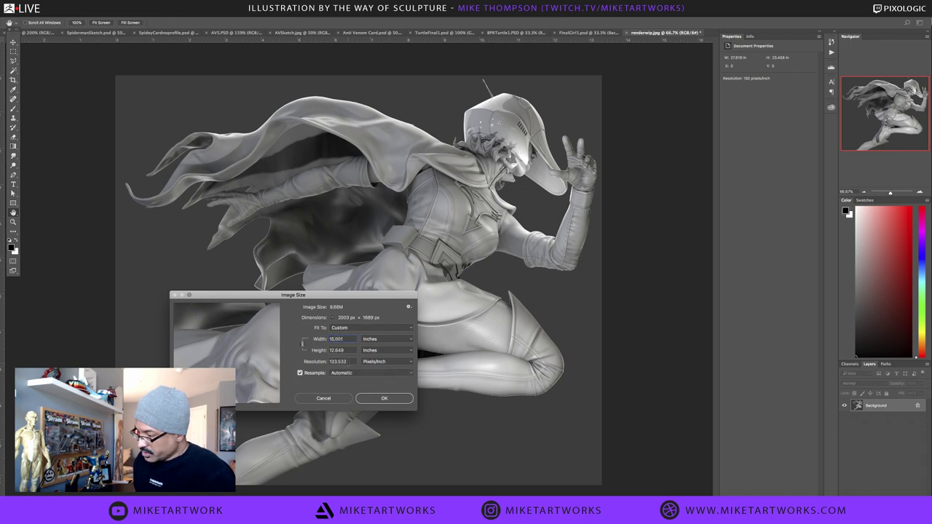
key("Tab")
type("200")
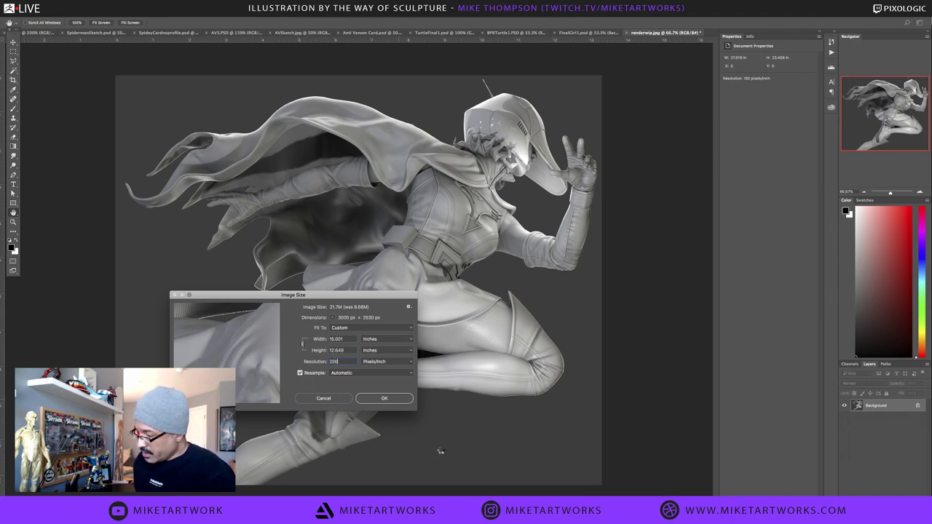
key("Return")
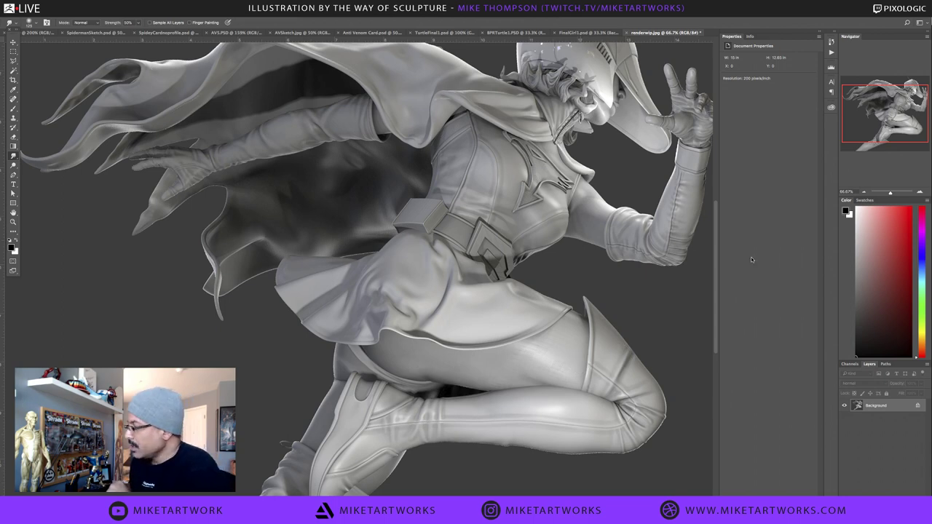
Select the dark background around the figure with the Magic Wand, redoing the selection so it leaves out the cape's shadowed inside
key("ctrl+minus")
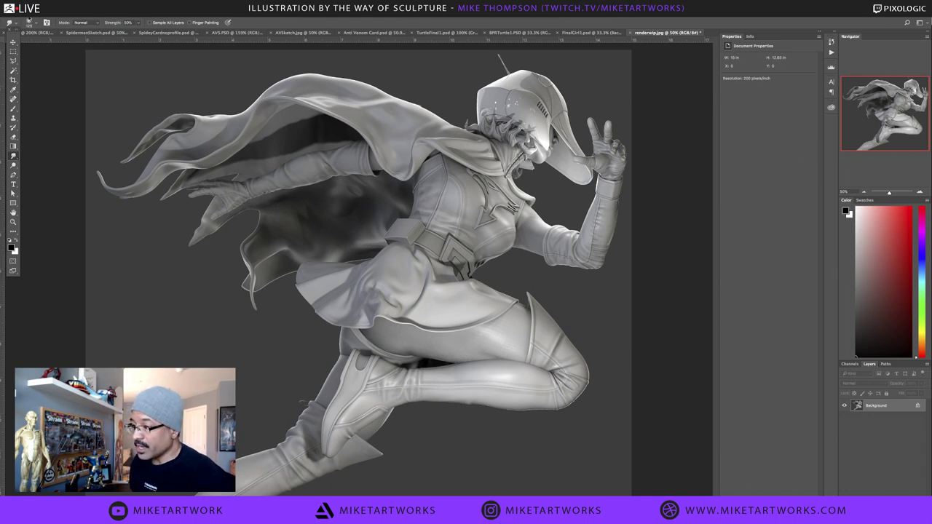
left_click(67, 12)
key("Escape")
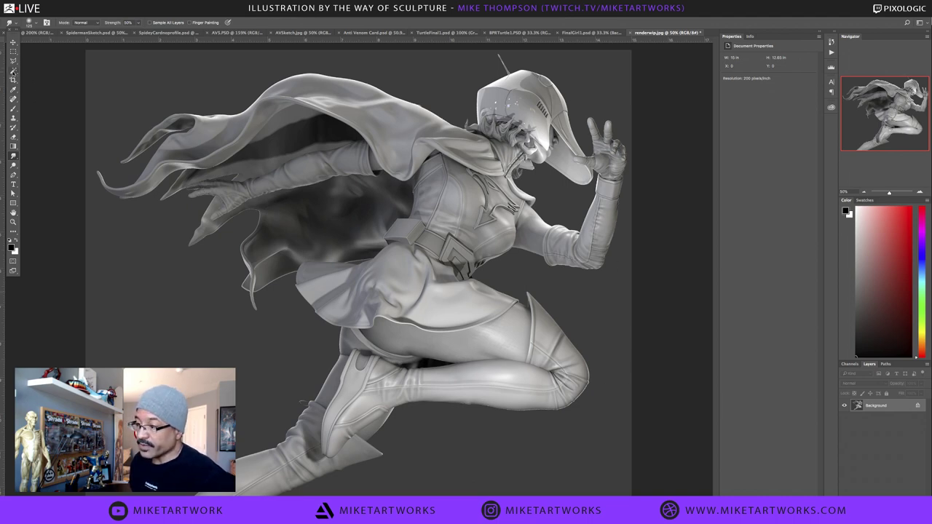
left_click(13, 72)
left_click(169, 80)
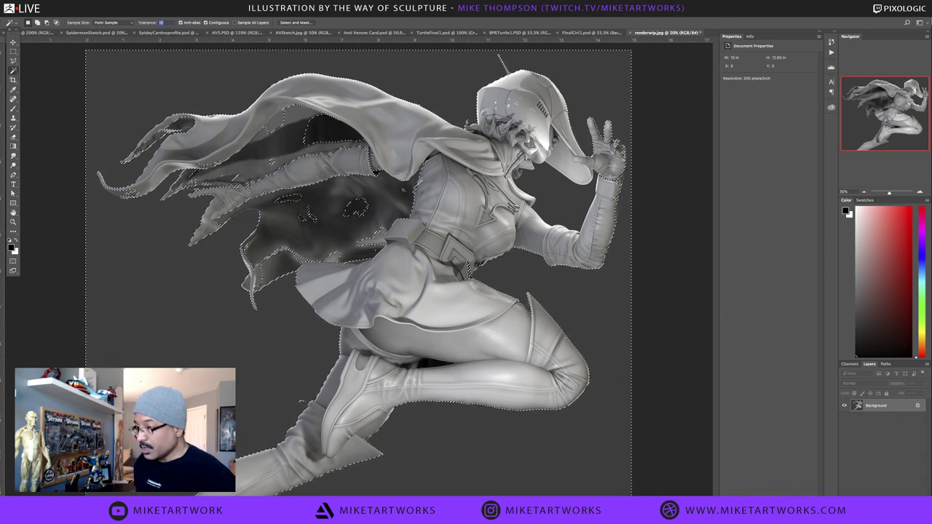
key("ctrl+d")
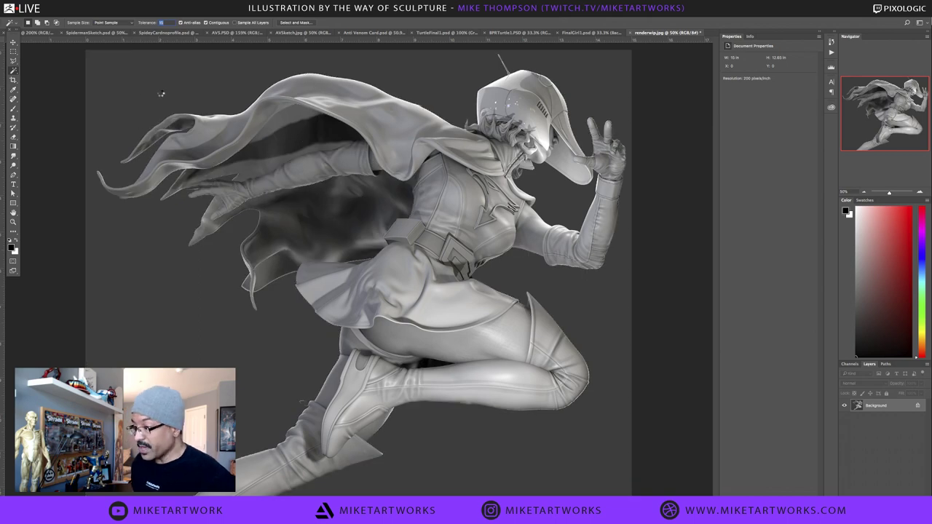
left_click(161, 93)
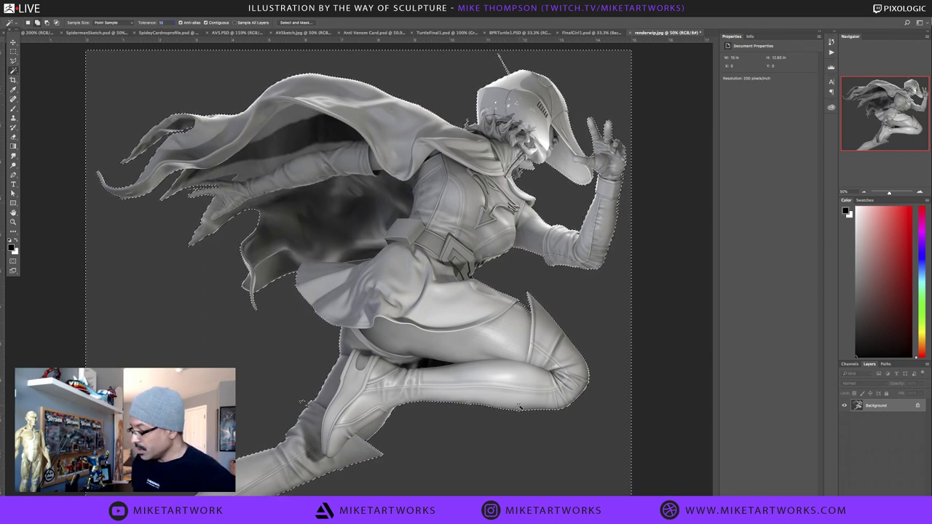
Switch to the freehand Lasso and outline the small strap loop sticking out behind the rear boot within the background selection
scroll(305, 421, "up", 1)
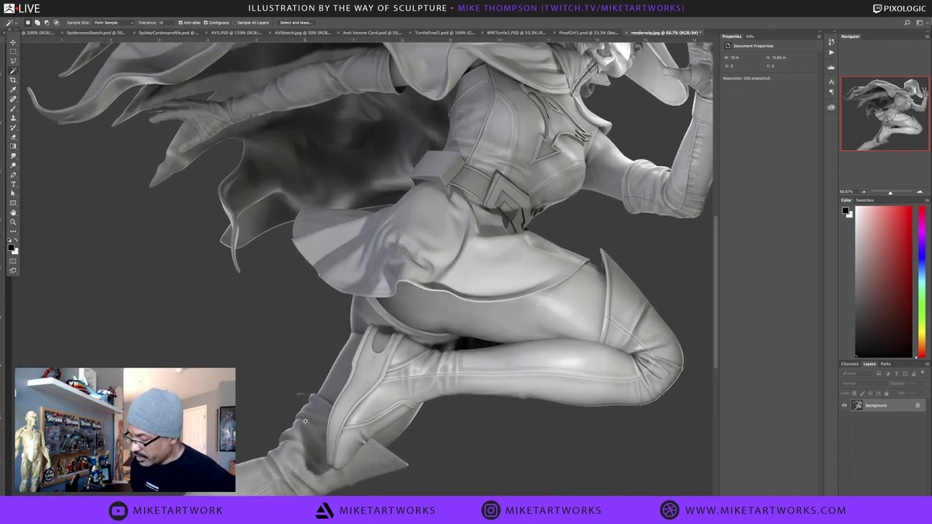
scroll(305, 421, "up", 2)
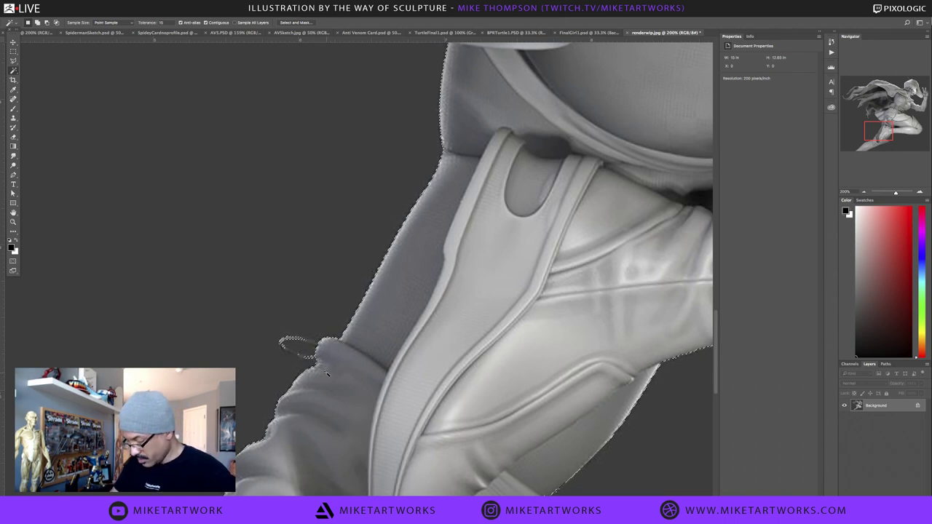
left_click(14, 61)
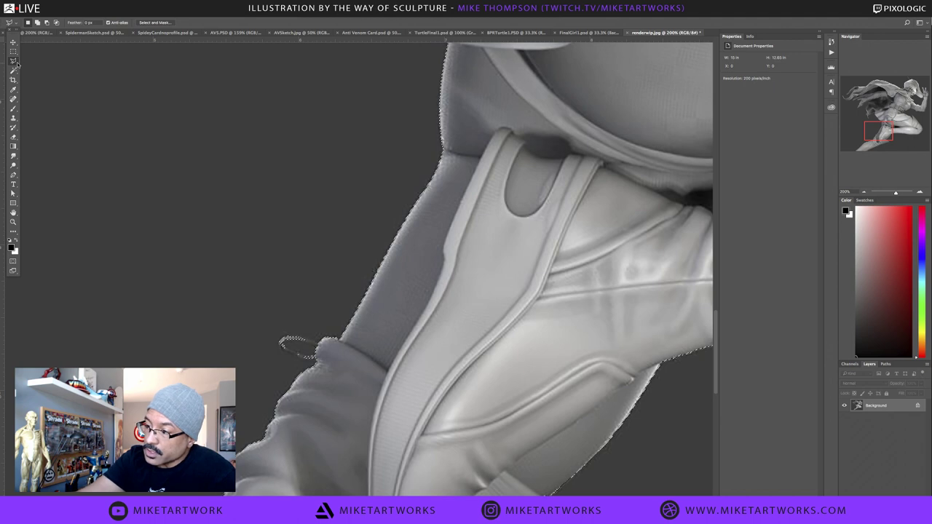
right_click(16, 64)
left_click(45, 62)
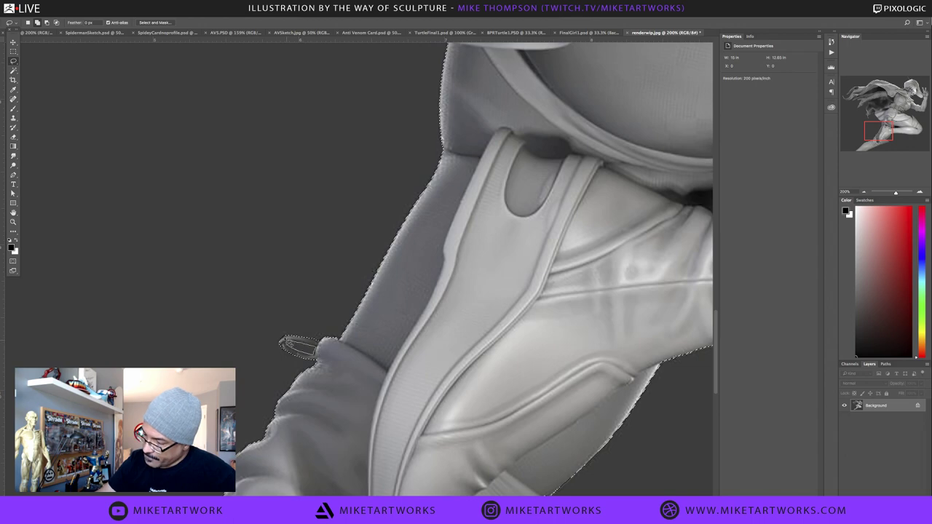
left_click(530, 367, "alt")
Turn the selection into a Quick Mask and fill the unmasked gap beside the pointed knee guard, removing the lasso selection
scroll(558, 378, "down", 2)
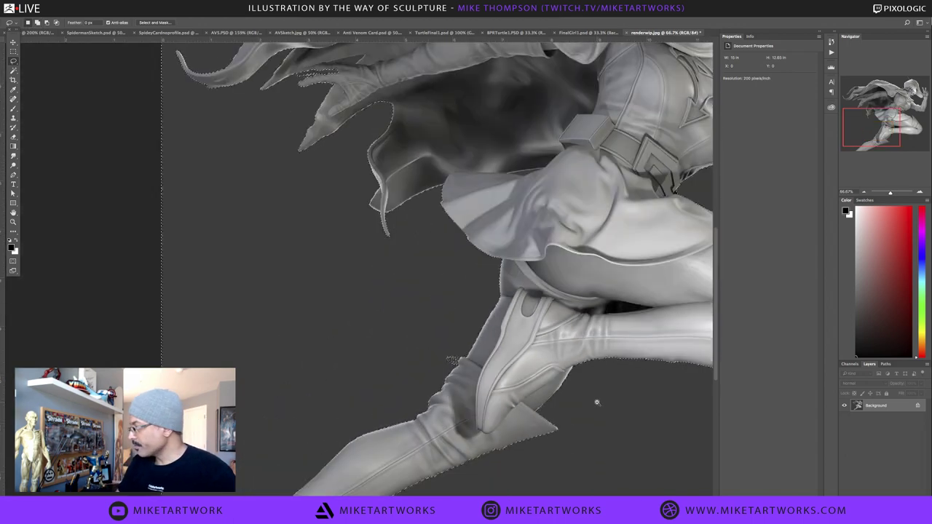
scroll(597, 401, "down", 2)
left_click_drag(687, 375, 585, 405)
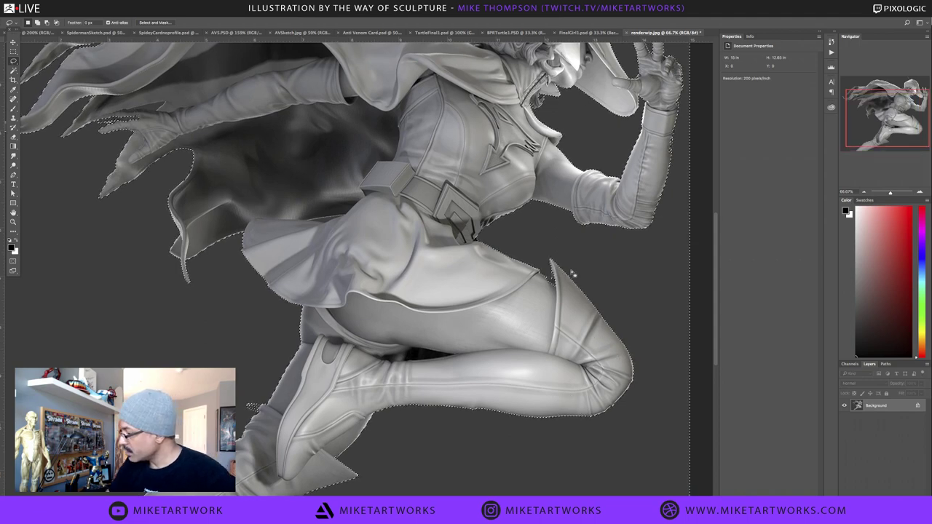
key("q")
scroll(560, 271, "up", 1)
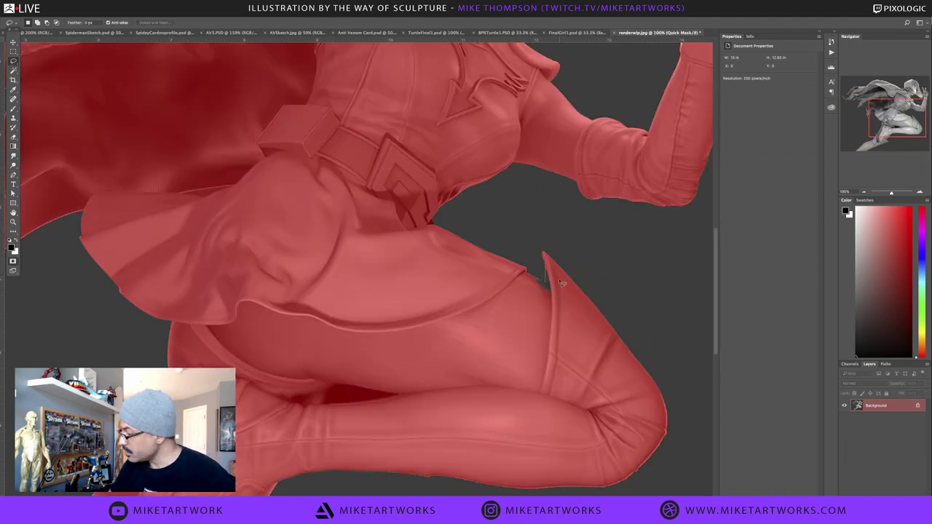
mouse_move(546, 269)
left_mouse_down()
mouse_move(545, 287)
mouse_move(535, 280)
mouse_move(568, 282)
mouse_move(566, 275)
left_mouse_up()
key("alt+BackSpace")
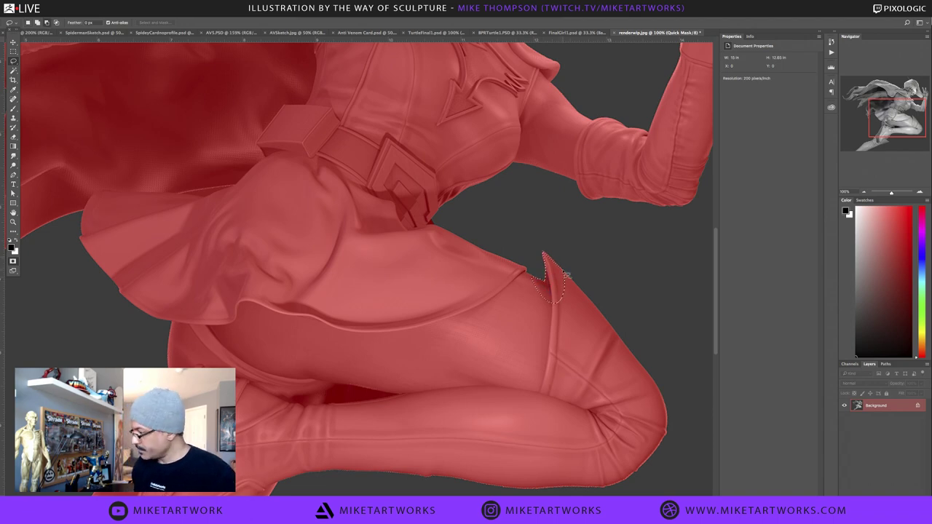
key("ctrl+d")
scroll(620, 302, "down", 1)
left_click_drag(580, 317, 570, 364)
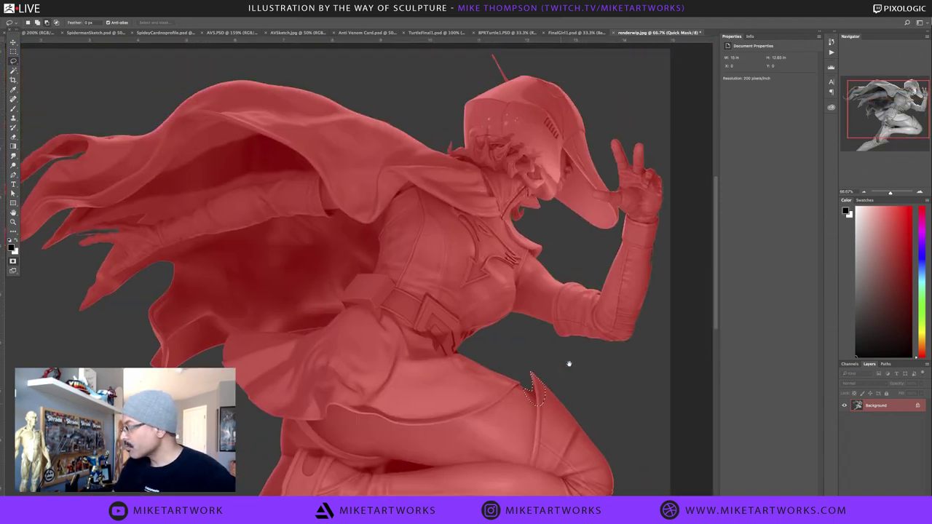
key("ctrl+z")
key("ctrl+d")
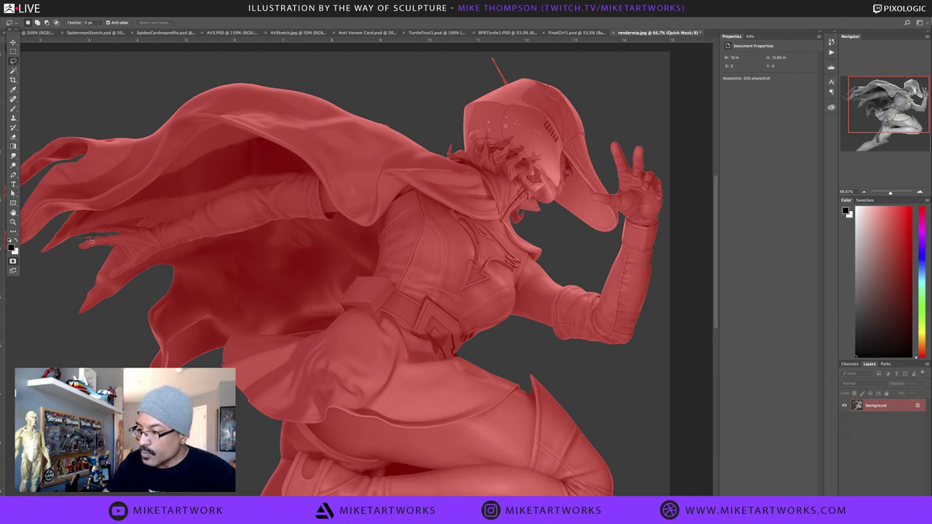
Lasso and fill the unmasked gaps between the trailing hand's fingers and the cape in the Quick Mask
mouse_move(78, 238)
left_mouse_down()
mouse_move(99, 241)
mouse_move(129, 221)
mouse_move(125, 199)
left_mouse_up()
key("alt+BackSpace")
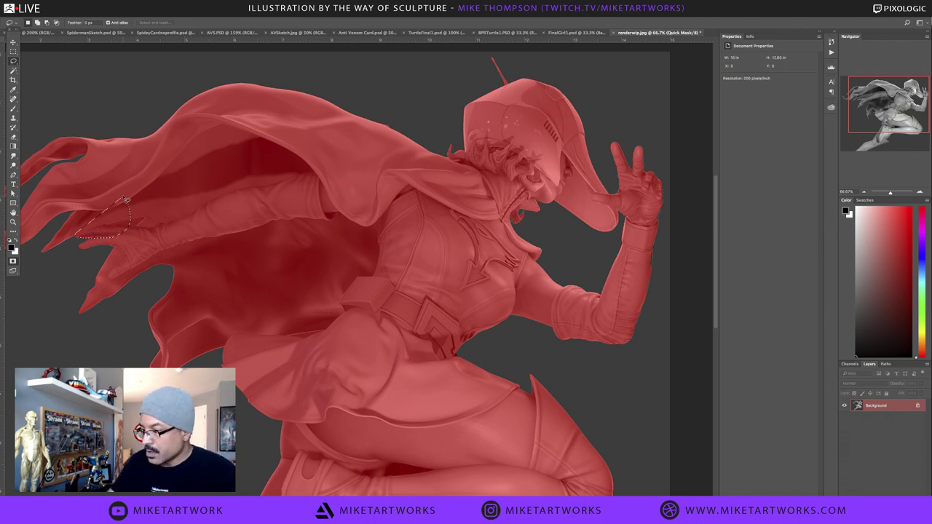
key("super+d")
mouse_move(141, 231)
left_mouse_down()
mouse_move(114, 223)
mouse_move(141, 233)
left_mouse_up()
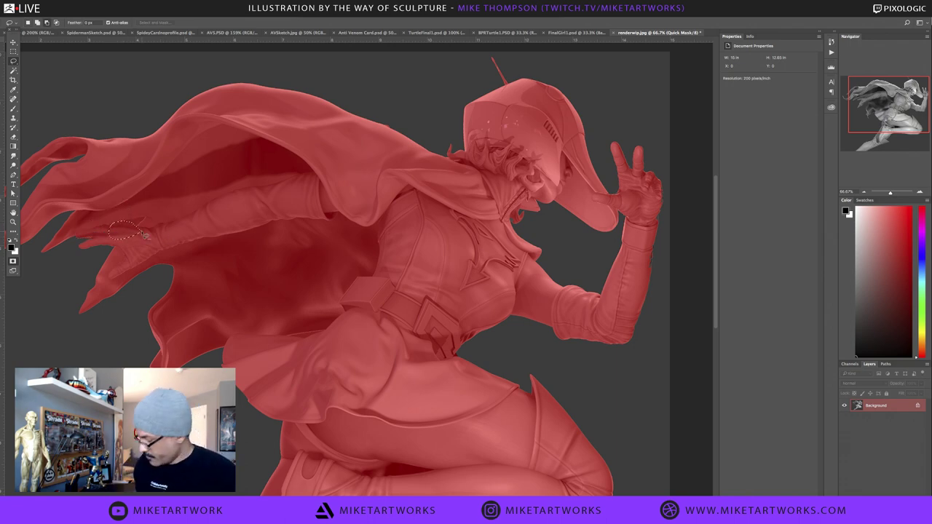
scroll(515, 377, "down", 1)
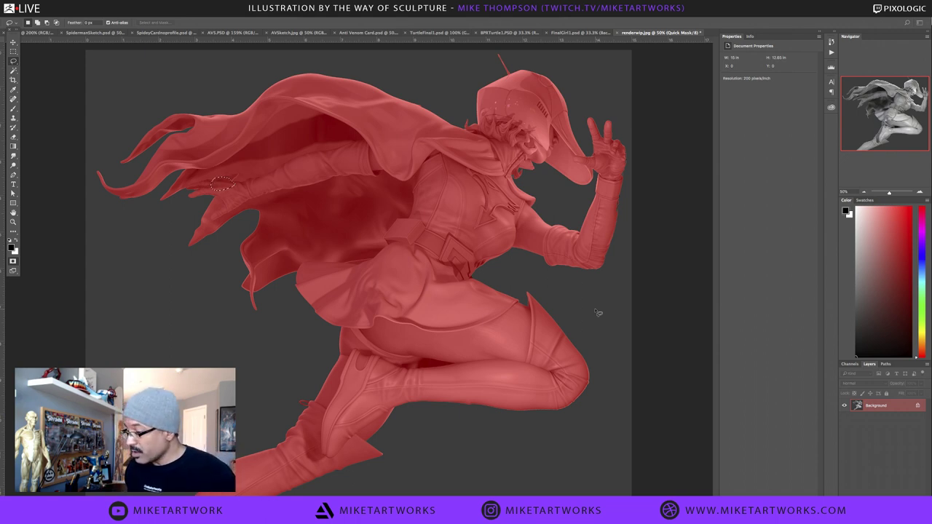
Drop the lasso selection inside the Quick Mask and convert the mask into a selection of the backdrop around the figure
key("ctrl+d")
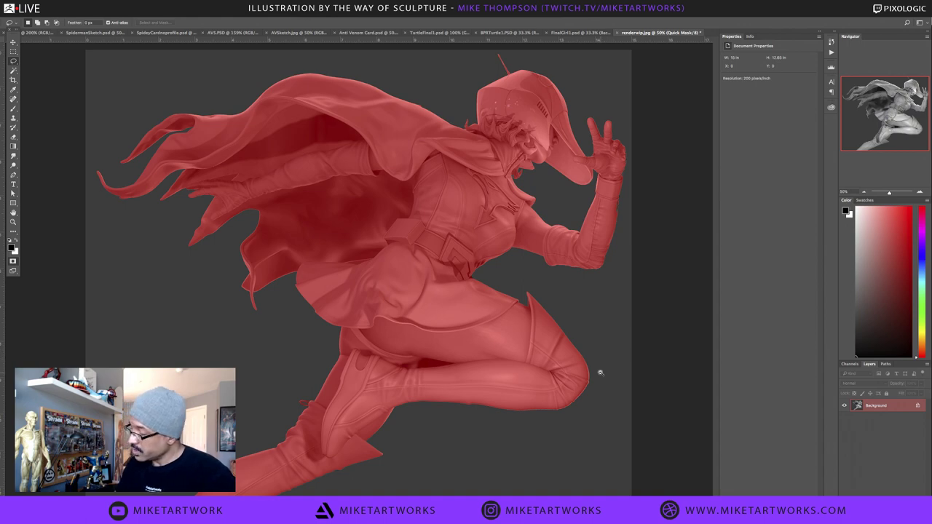
key("ctrl+minus")
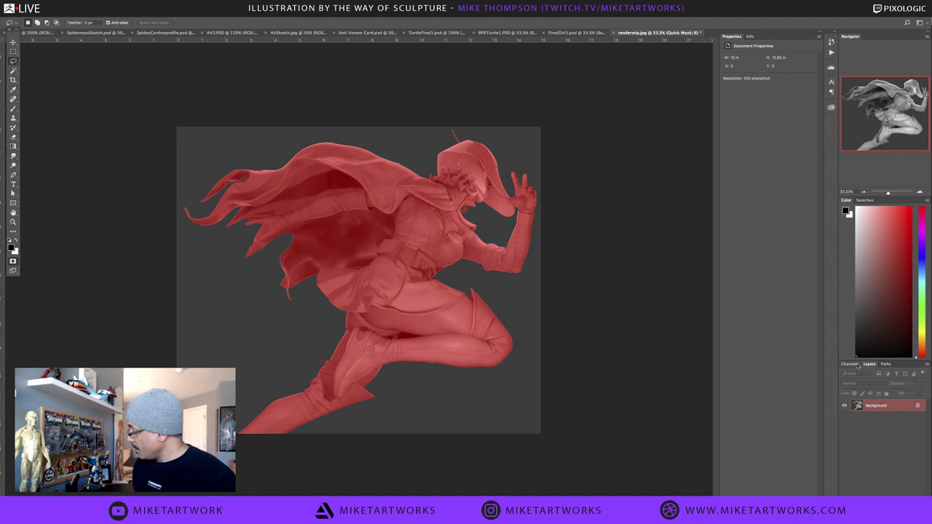
key("q")
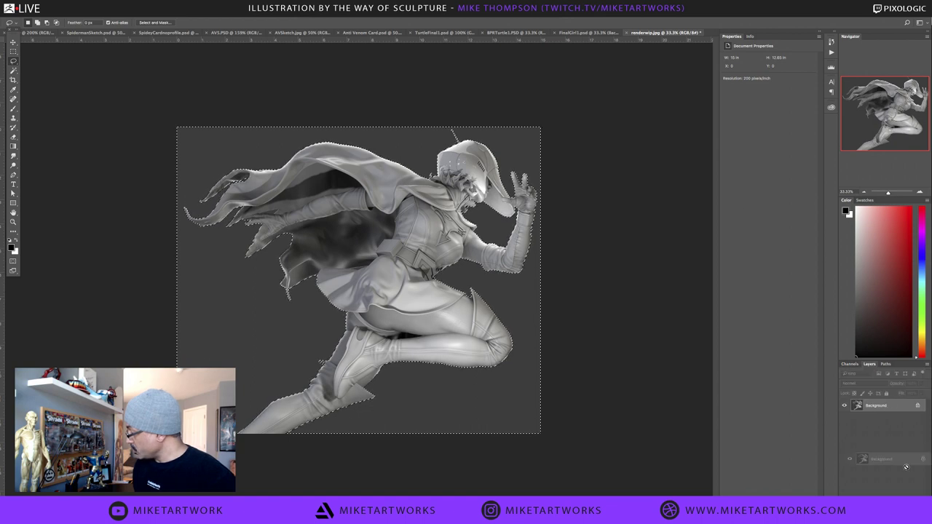
Duplicate the Background layer, hide the original and delete the selected backdrop from the copy
left_click_drag(880, 406, 905, 499)
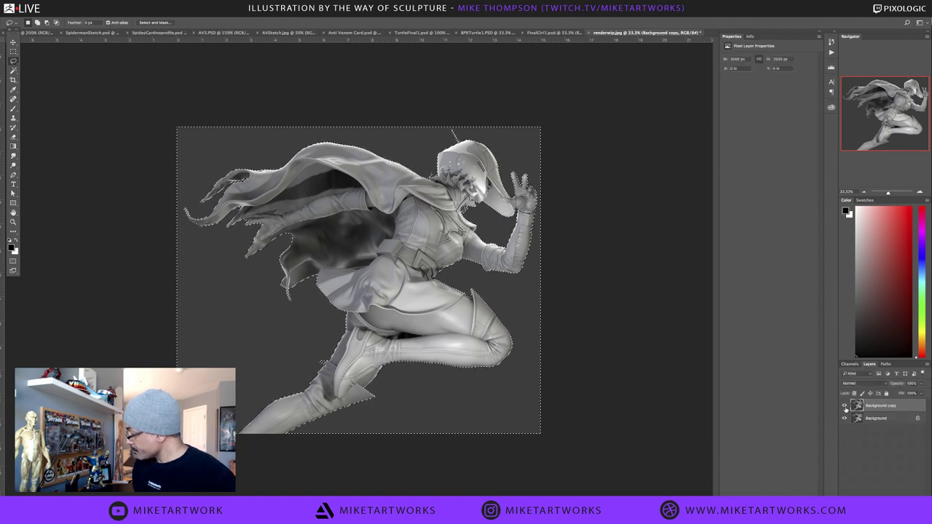
left_click(845, 419)
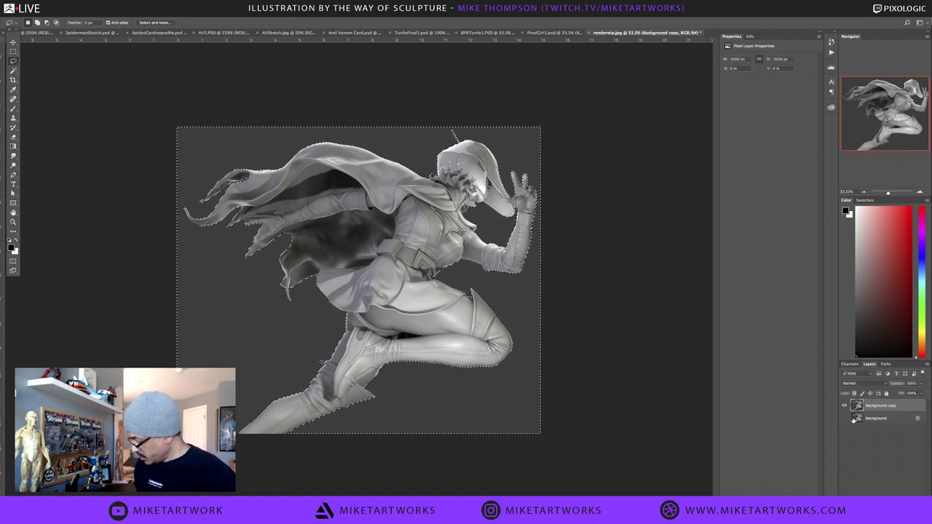
left_click(845, 418)
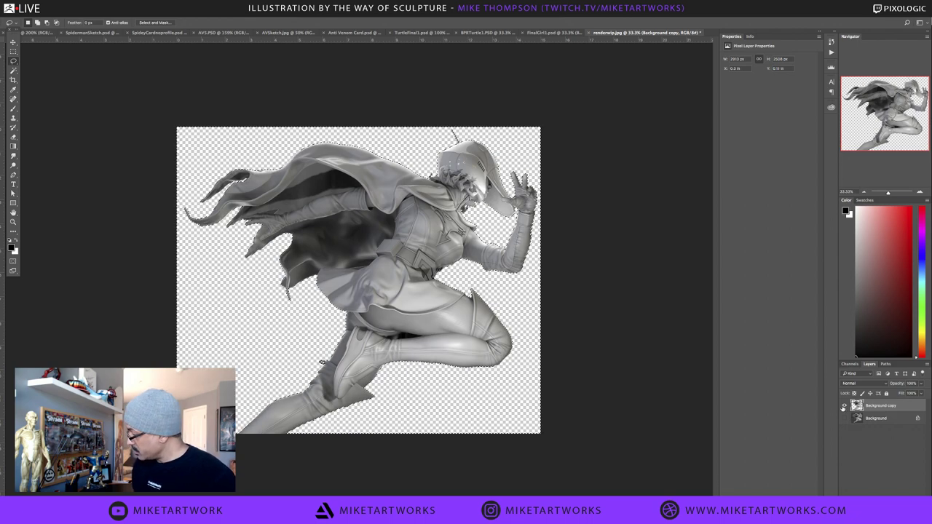
Hide the cut-out figure copy, make the original Background layer visible and active, and deselect
left_click(845, 406)
left_click(844, 418)
left_click(878, 422)
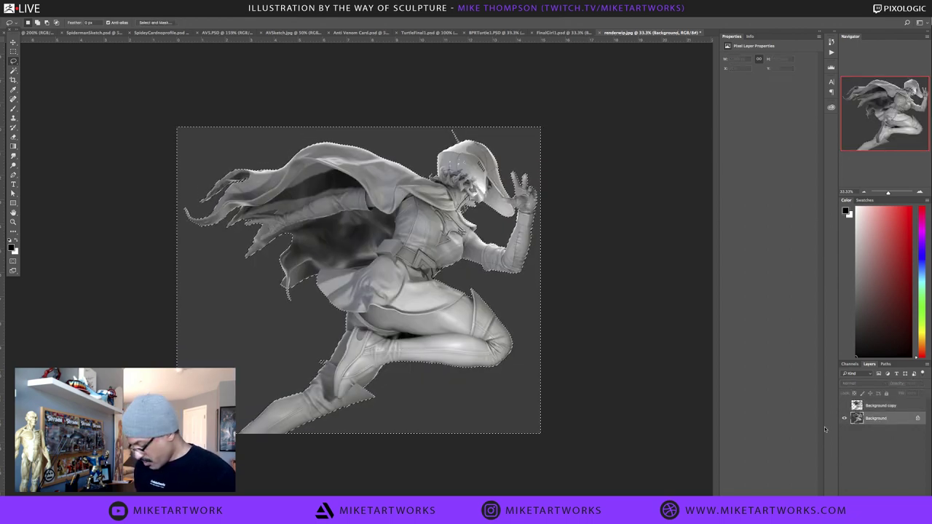
key("ctrl+d")
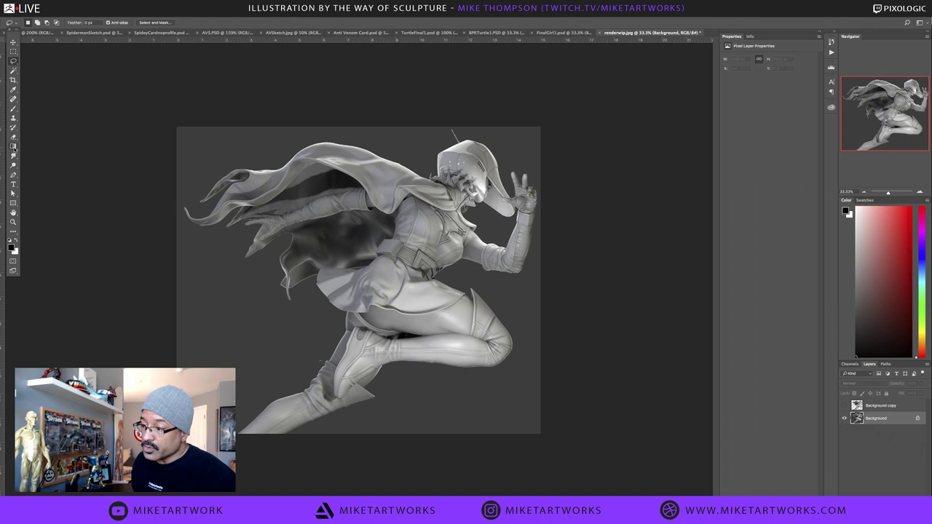
Sample the backdrop's dark grey as the foreground colour, keep black as the background colour, and ready the Gradient tool
left_click(13, 146)
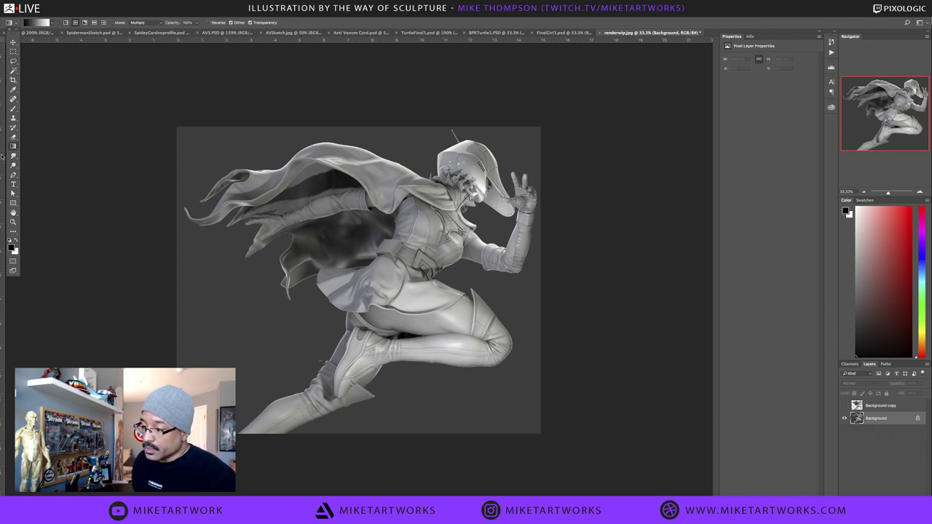
key("x")
left_click(13, 89)
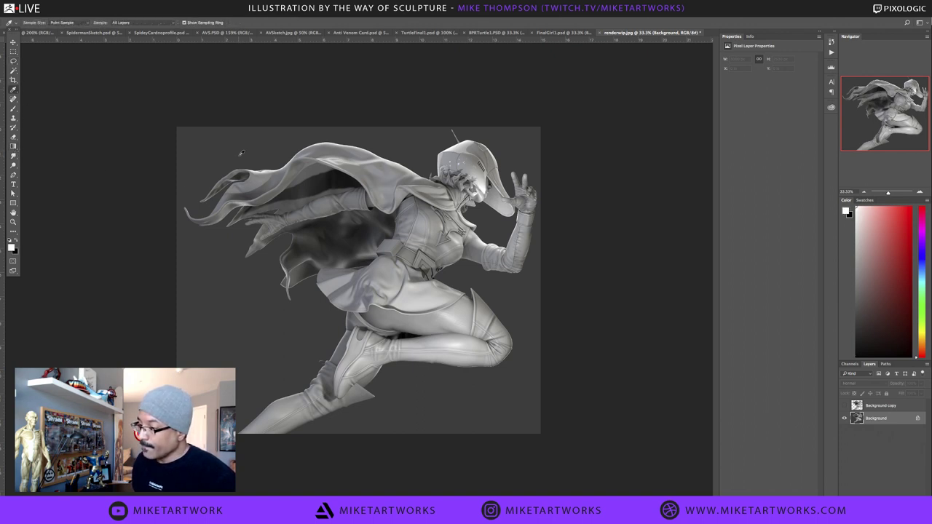
left_click(240, 153)
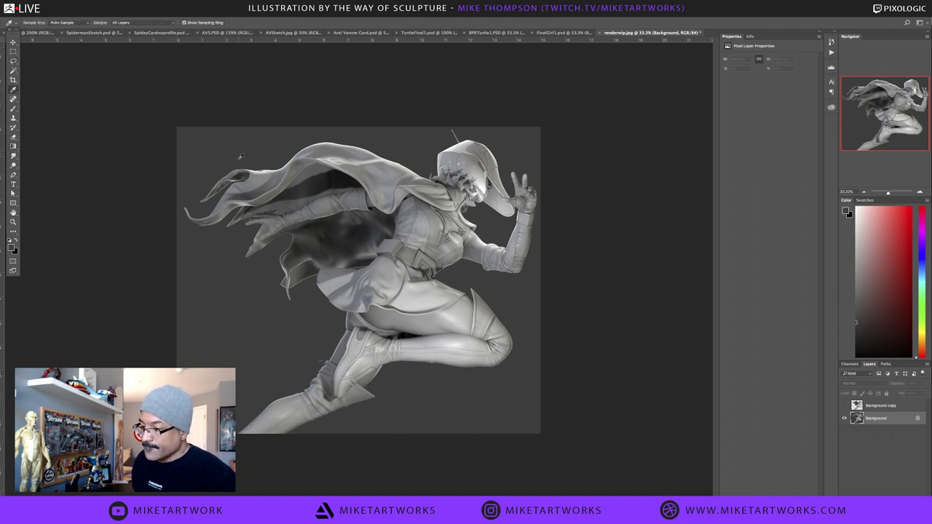
left_click(13, 146)
left_click(84, 22)
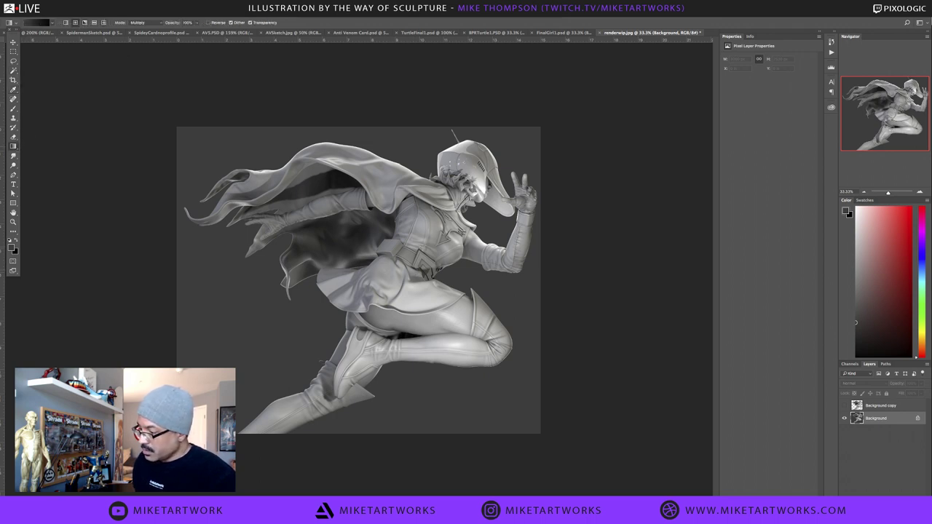
Fill the Background layer with a Normal-mode radial gradient from dark grey at the centre to black, undoing a first Multiply attempt
left_click_drag(402, 264, 256, 371)
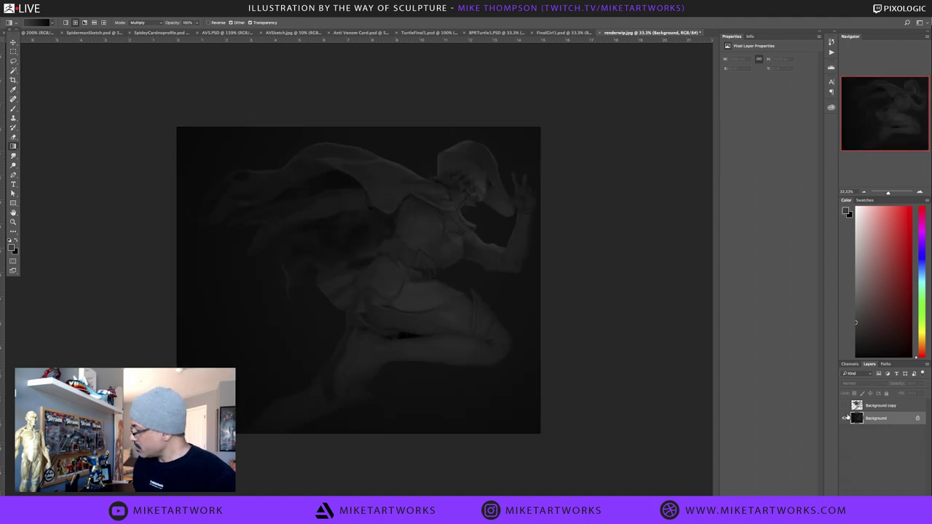
key("ctrl+z")
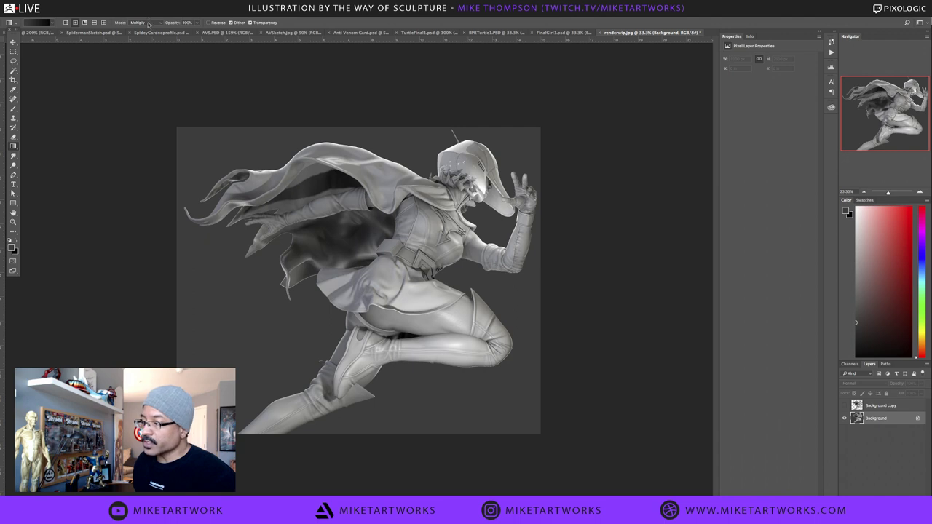
left_click(148, 24)
left_click(141, 22)
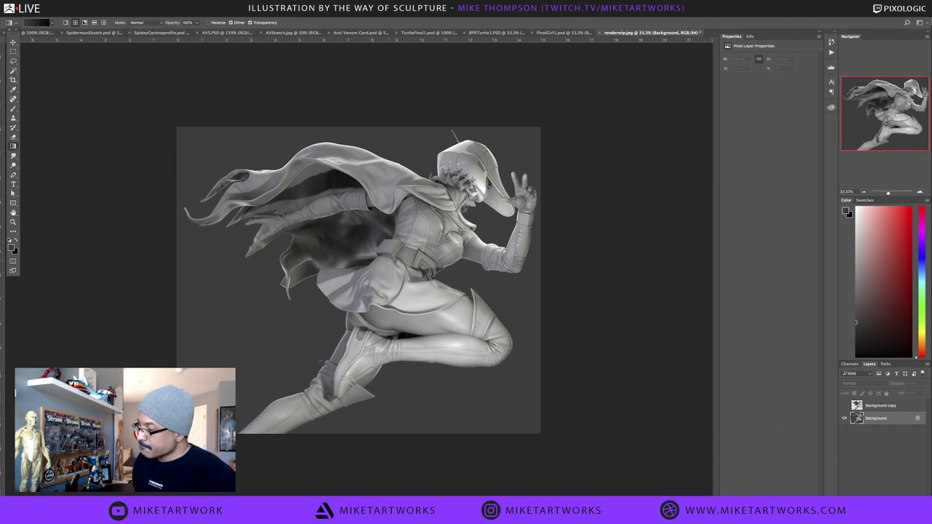
left_click_drag(396, 269, 238, 376)
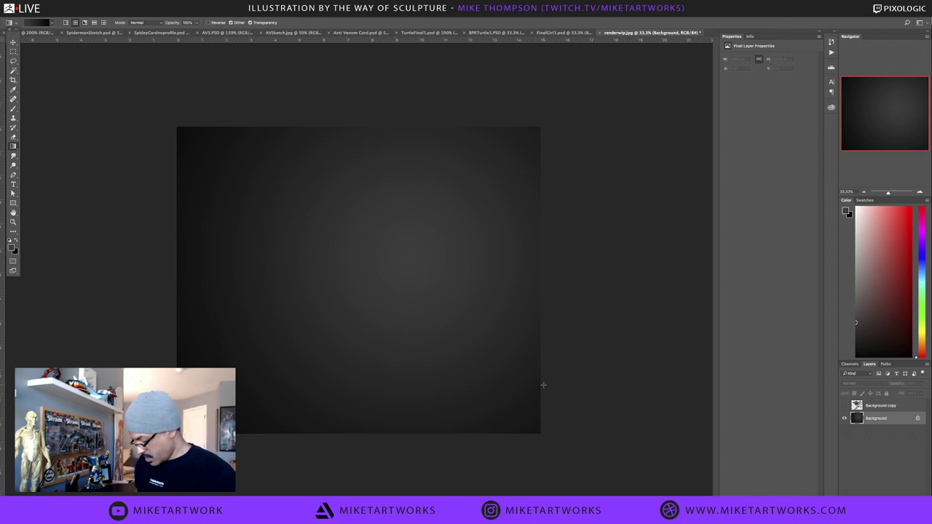
Brighten the gradient backdrop using Levels with the white input at 195, and show the cut-out figure layer again
key("ctrl+l")
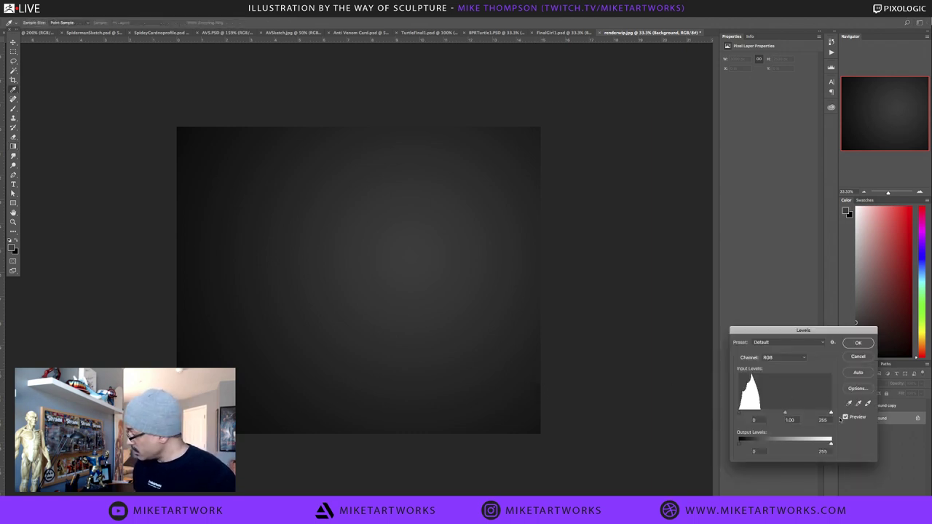
left_click_drag(830, 414, 810, 415)
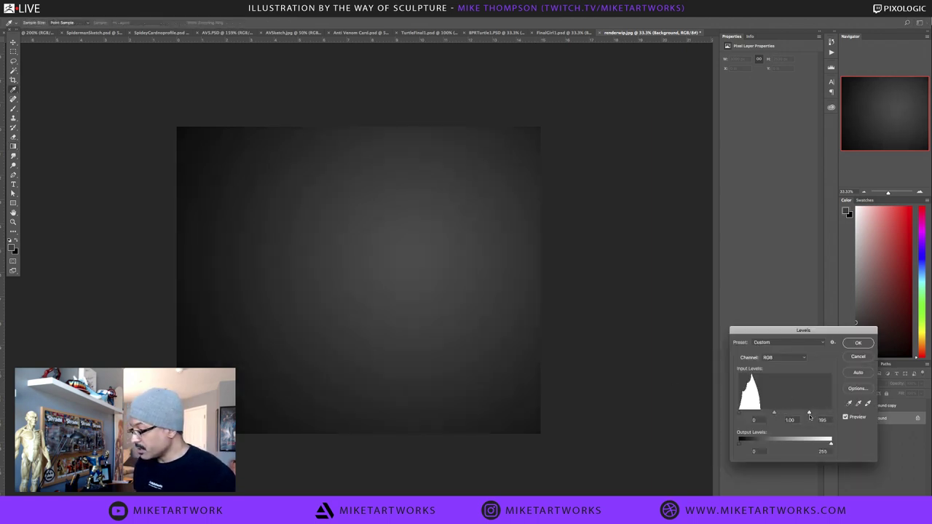
left_click(859, 343)
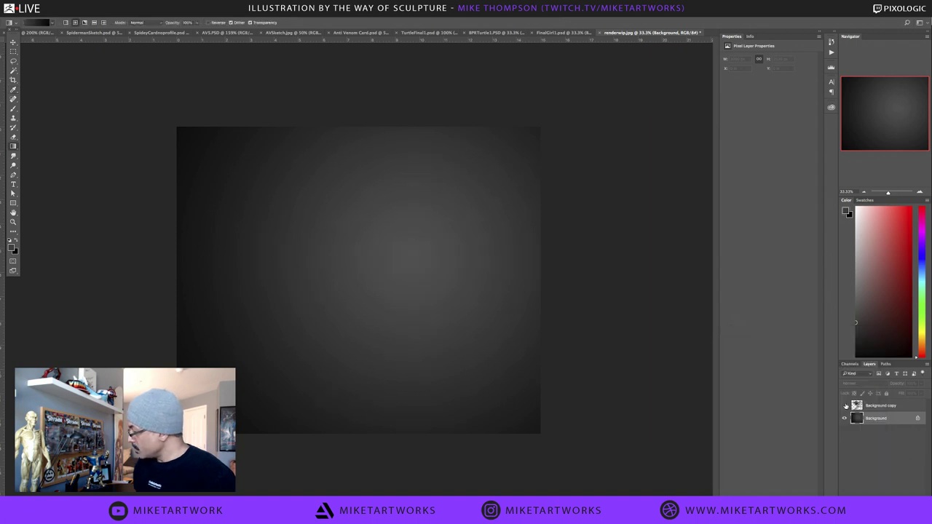
left_click(845, 405)
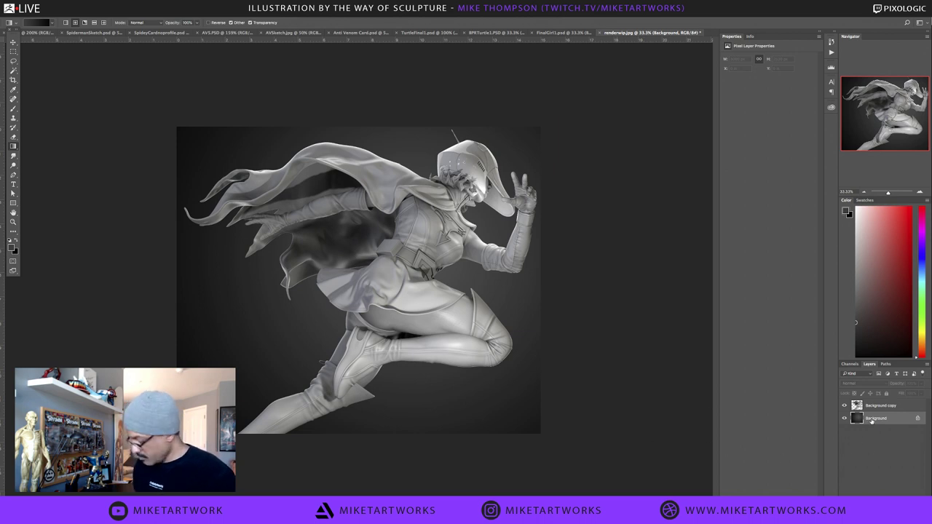
Lighten the backdrop's midtones with another Levels adjustment, raising the midtone input to about 1.5
key("ctrl+l")
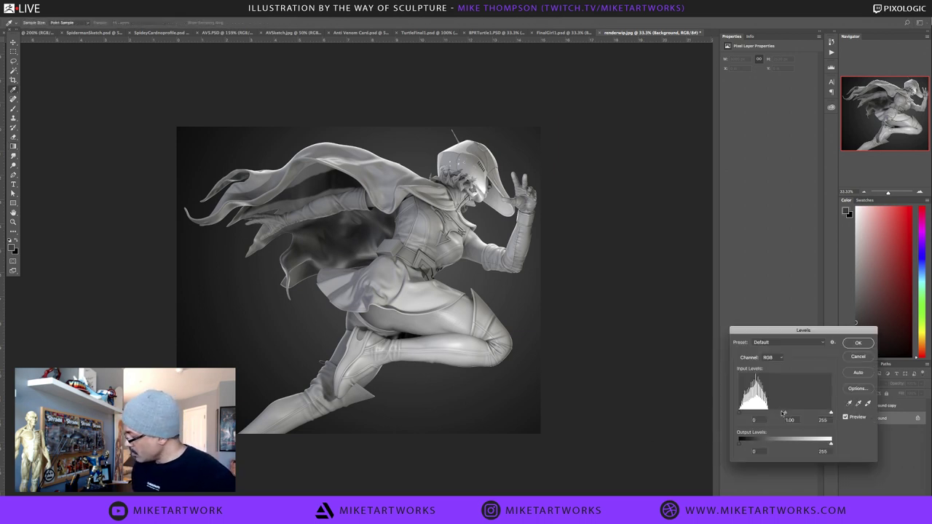
left_click_drag(786, 414, 774, 415)
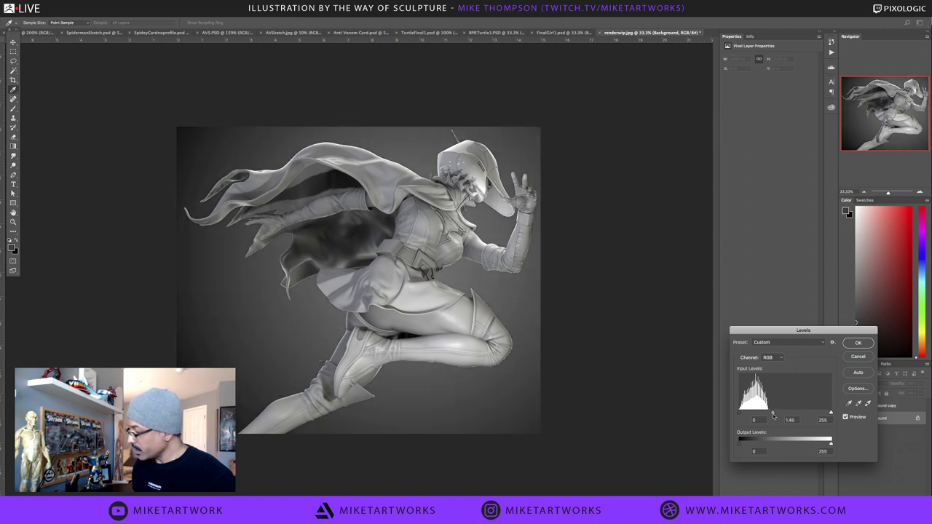
left_click_drag(773, 415, 772, 414)
left_click(858, 343)
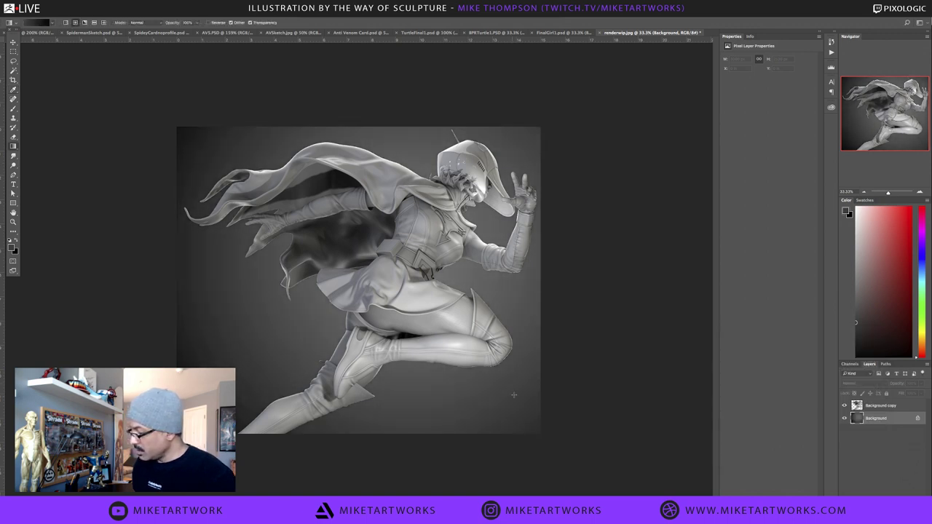
Activate the Background copy layer, load the figure's silhouette as a selection and turn it into a Quick Mask
key("ctrl+plus")
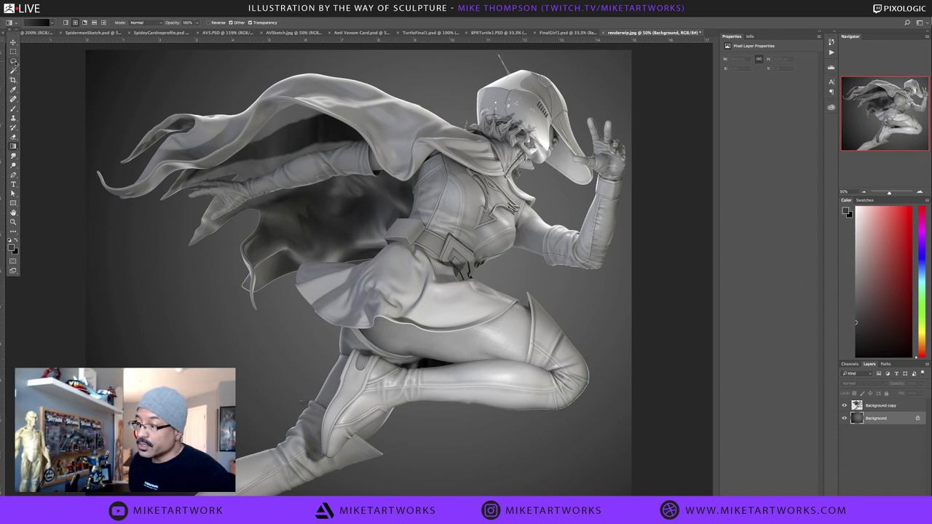
left_click(877, 409)
left_click(857, 406, "ctrl")
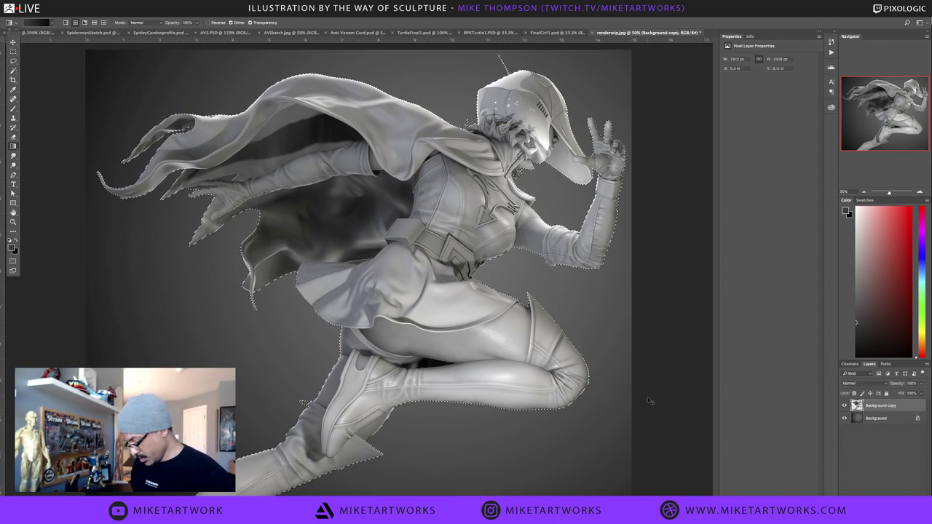
key("super+h")
key("q")
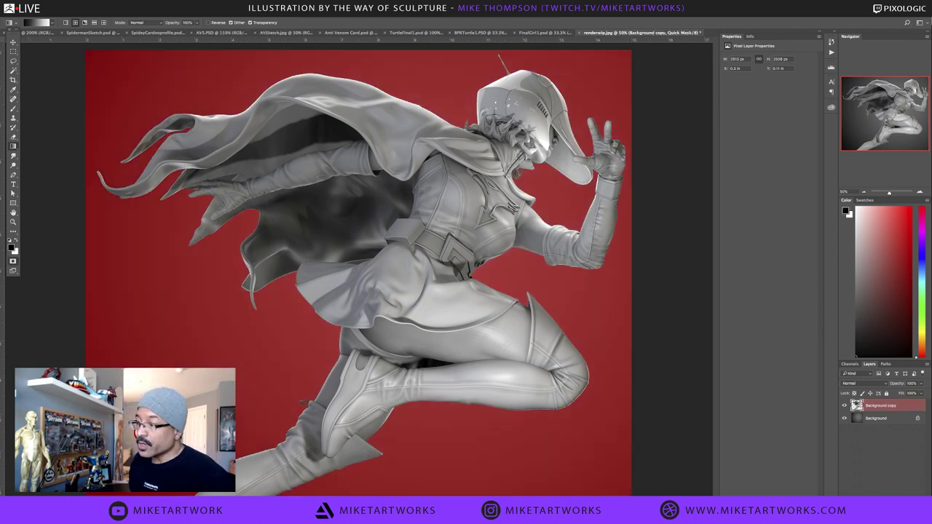
left_click(82, 6)
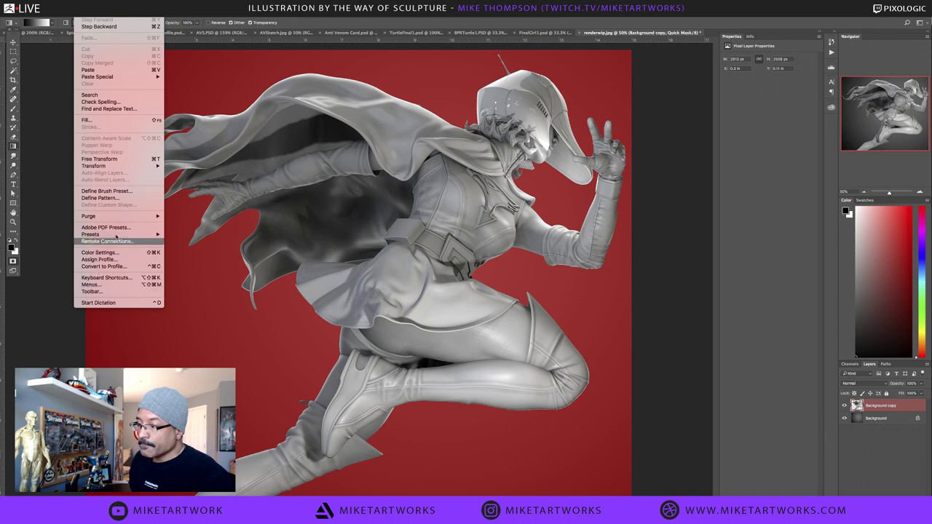
mouse_move(98, 6)
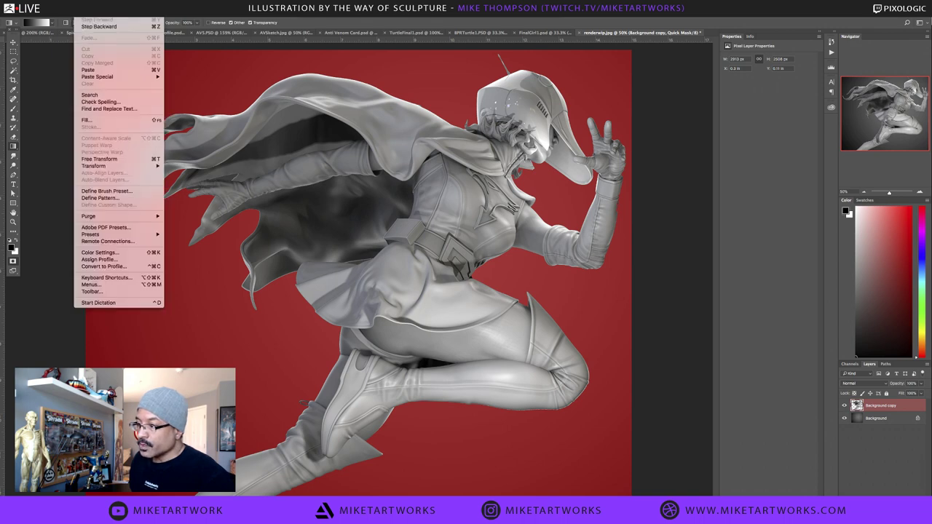
mouse_move(67, 8)
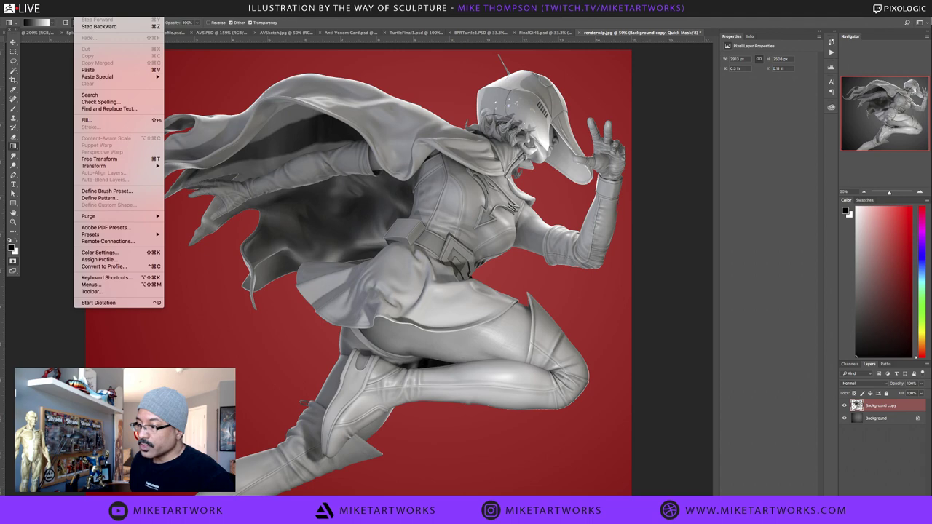
left_click(416, 448)
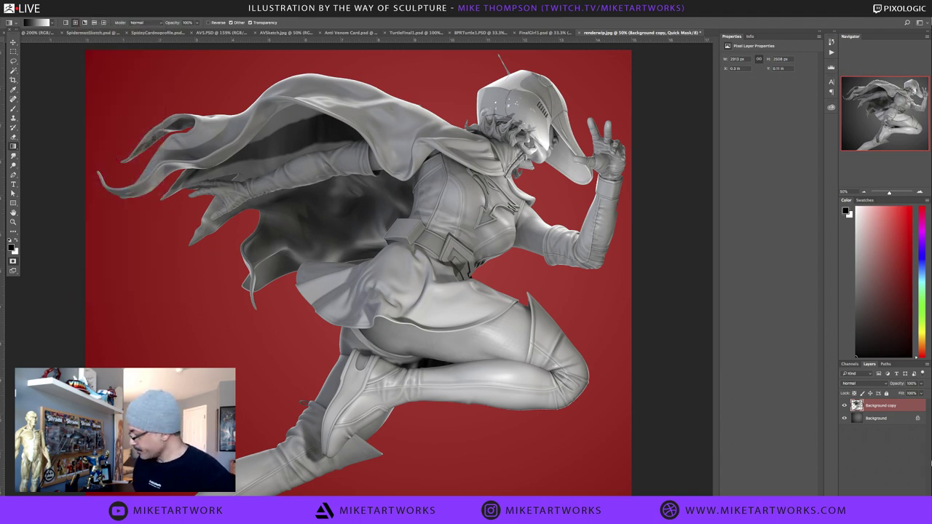
Reload the figure's silhouette as a selection in the Quick Mask, stroke it with a 1 px centred black line, and deselect
left_click(858, 409, "super")
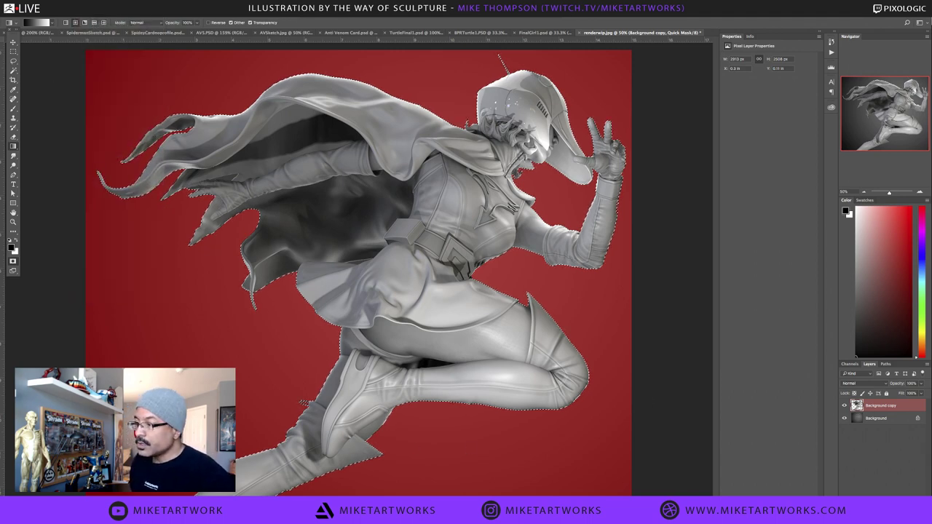
left_click(86, 8)
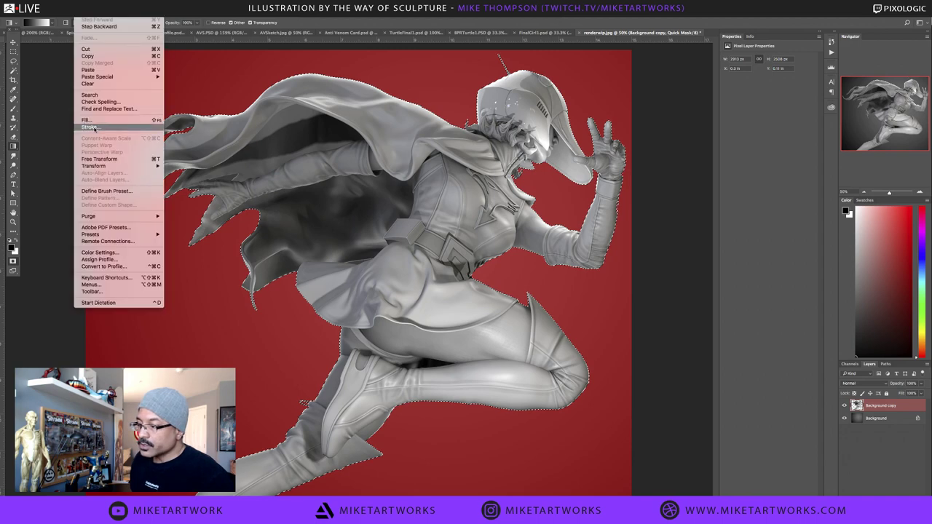
left_click(93, 128)
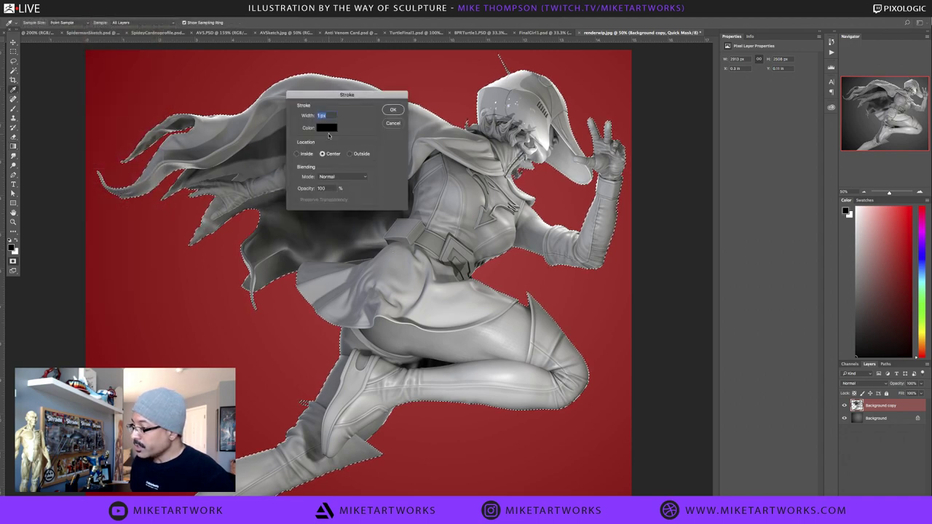
left_click(394, 111)
key("g")
key("ctrl+d")
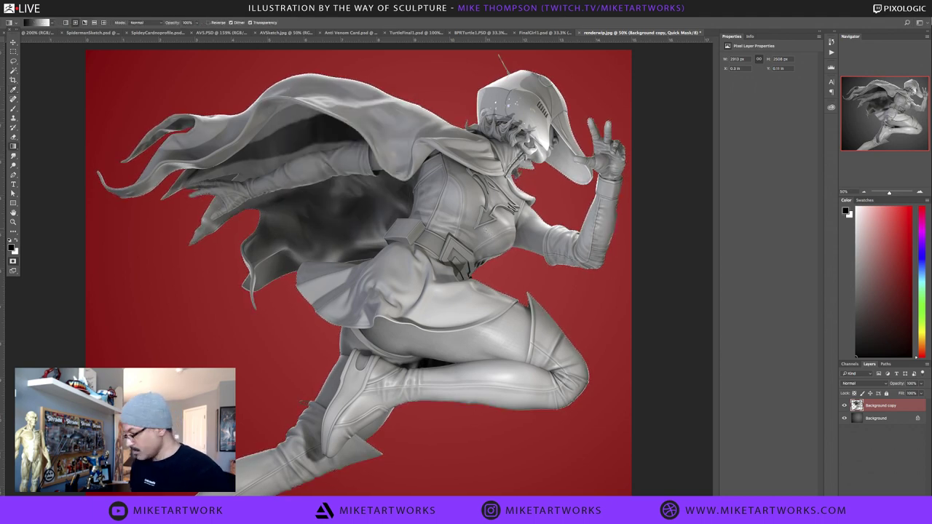
scroll(510, 423, "up", 3)
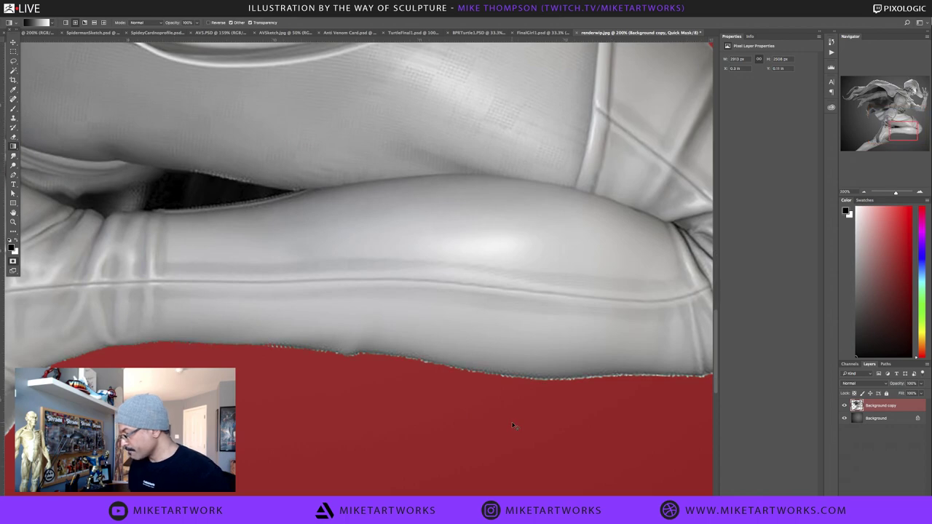
Stroke the figure's silhouette in the Quick Mask with a 5 px centred black line
left_click(84, 11)
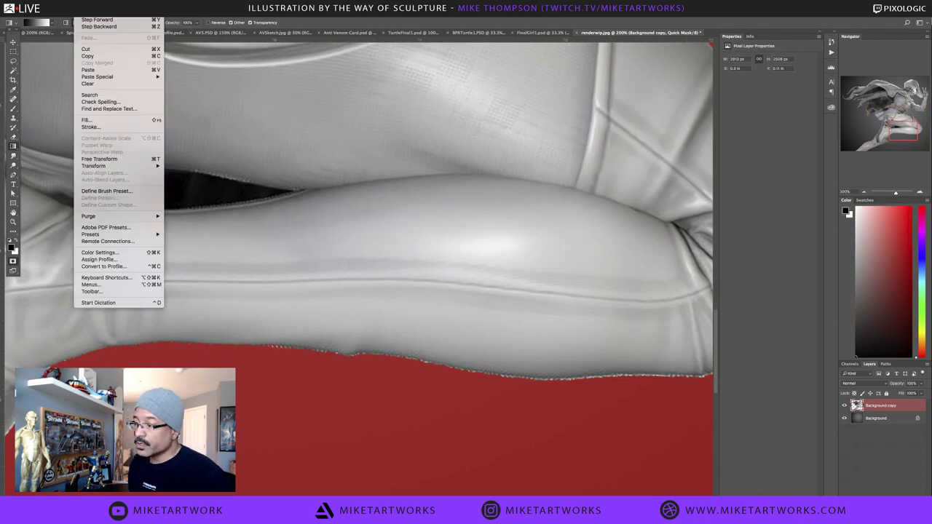
left_click(557, 391)
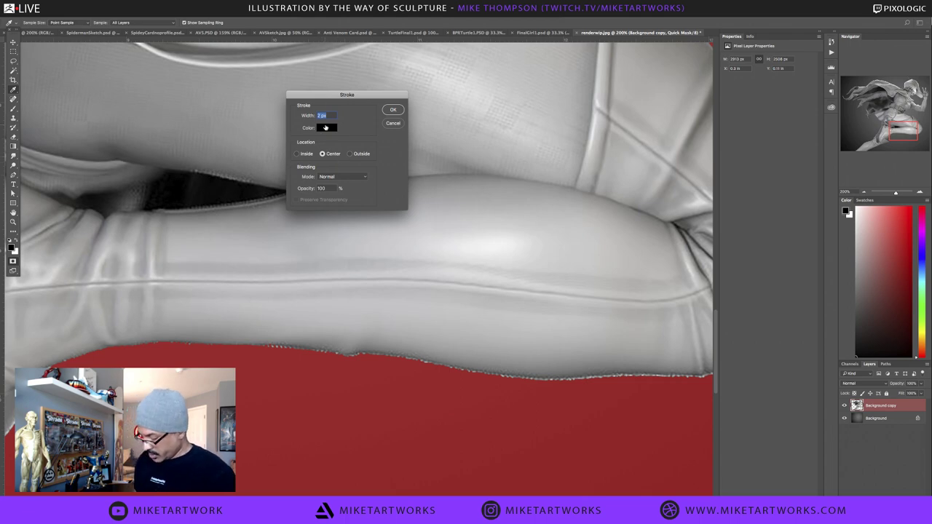
type("5")
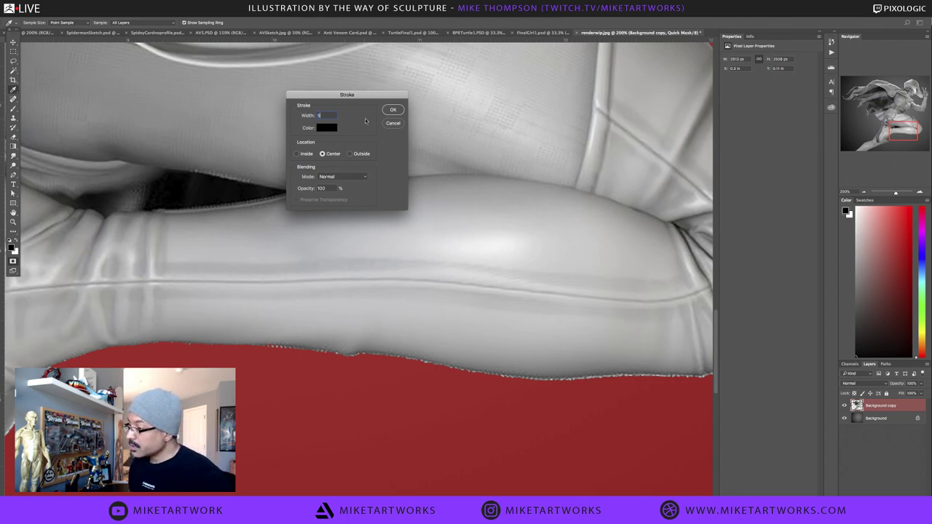
left_click(394, 109)
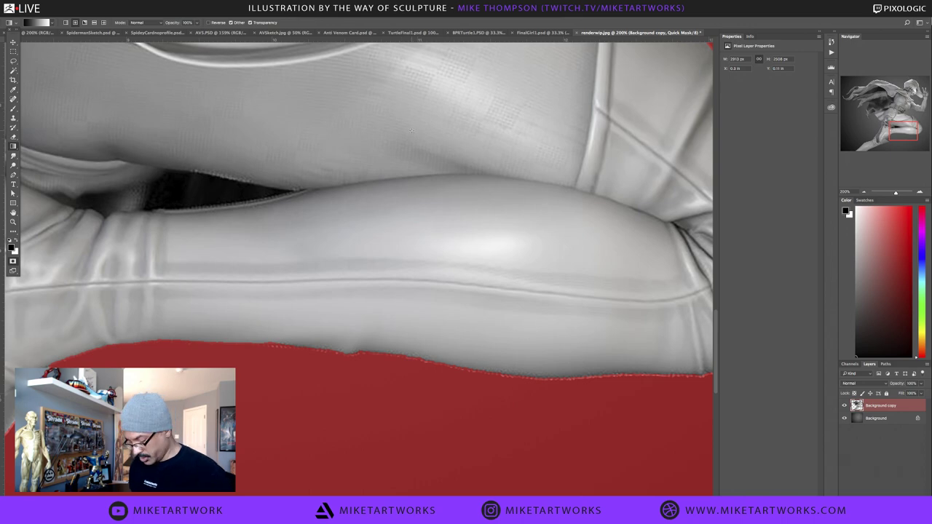
Fill the figure's area of the Quick Mask with black and return to normal editing mode
left_click(343, 226, "alt")
left_click(342, 227, "alt")
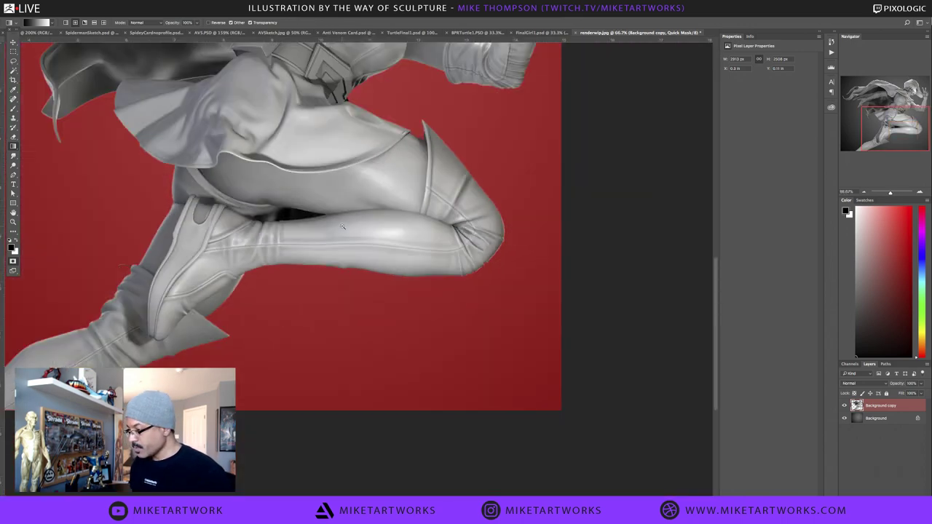
scroll(422, 284, "up", 2)
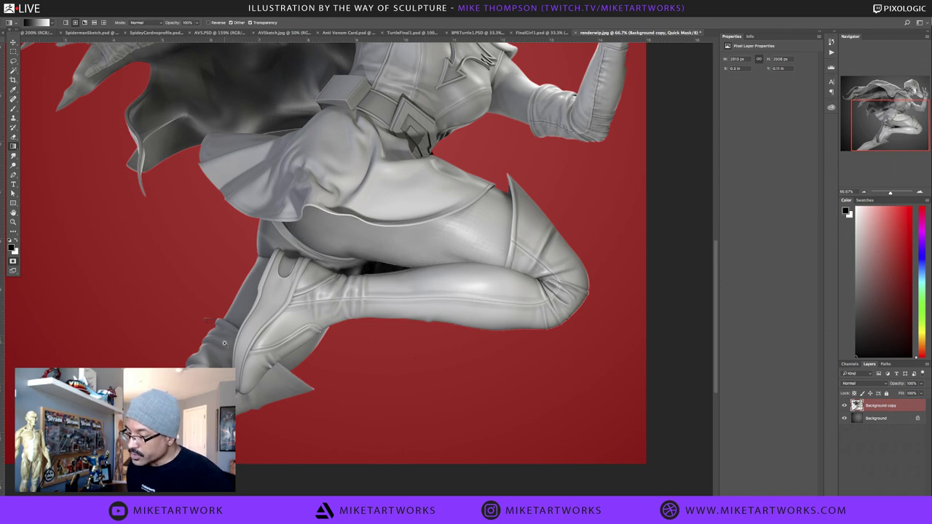
scroll(225, 344, "up", 1)
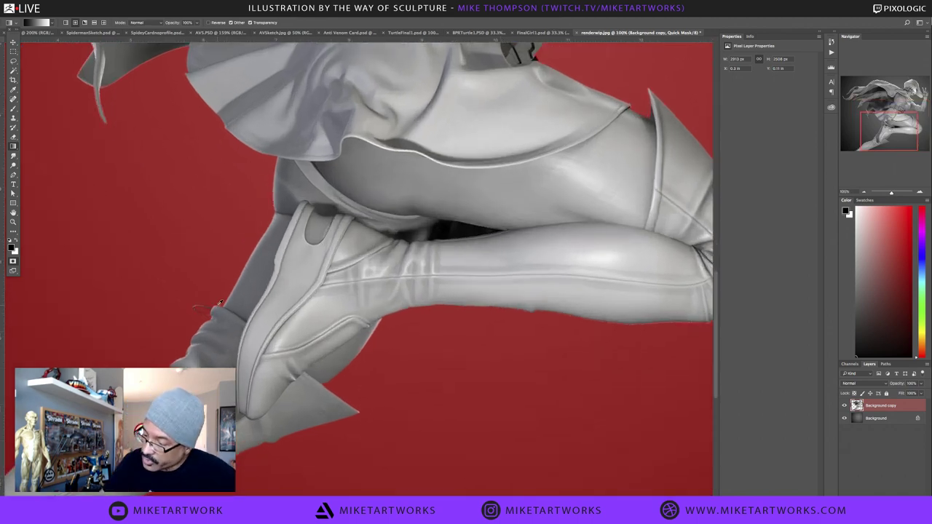
scroll(594, 389, "down", 1)
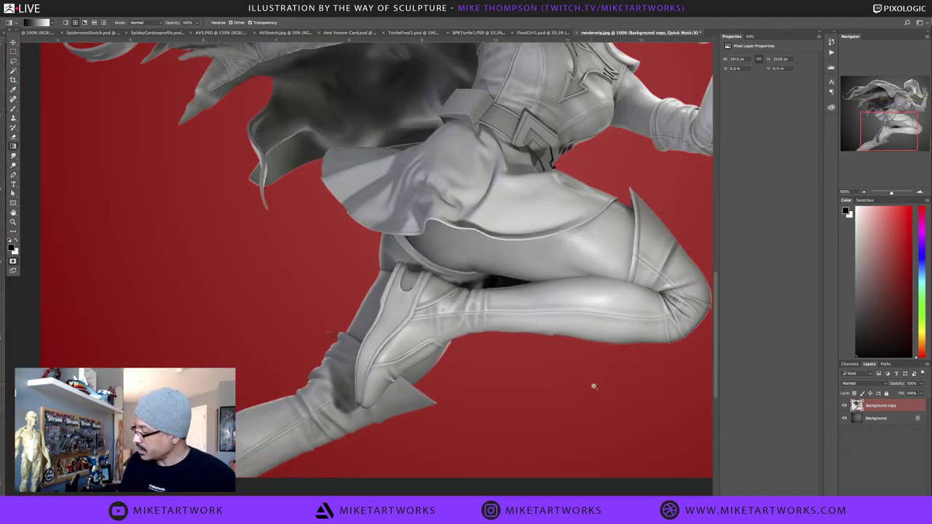
scroll(595, 386, "down", 1)
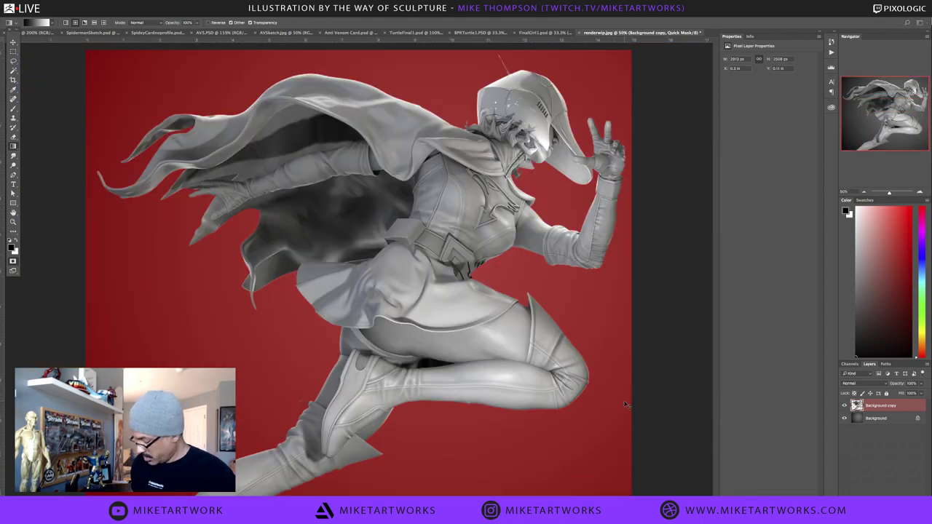
key("alt+BackSpace")
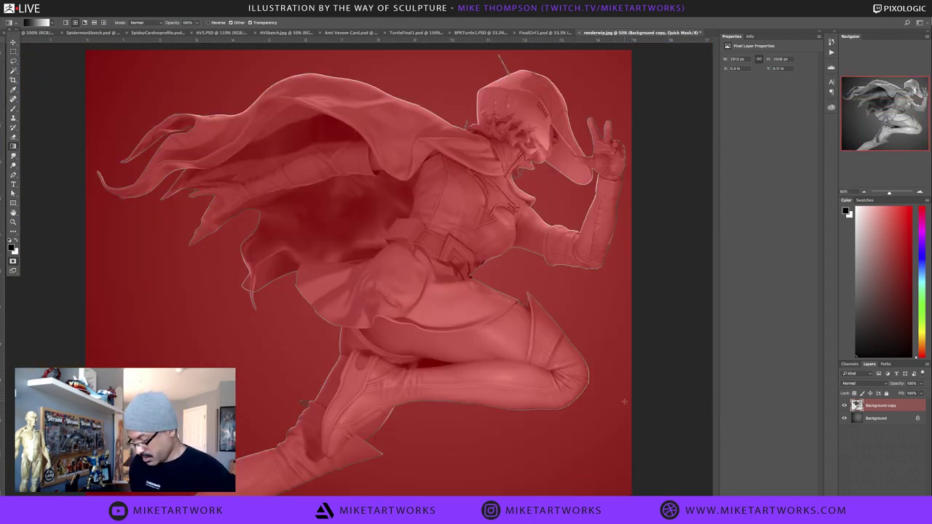
key("q")
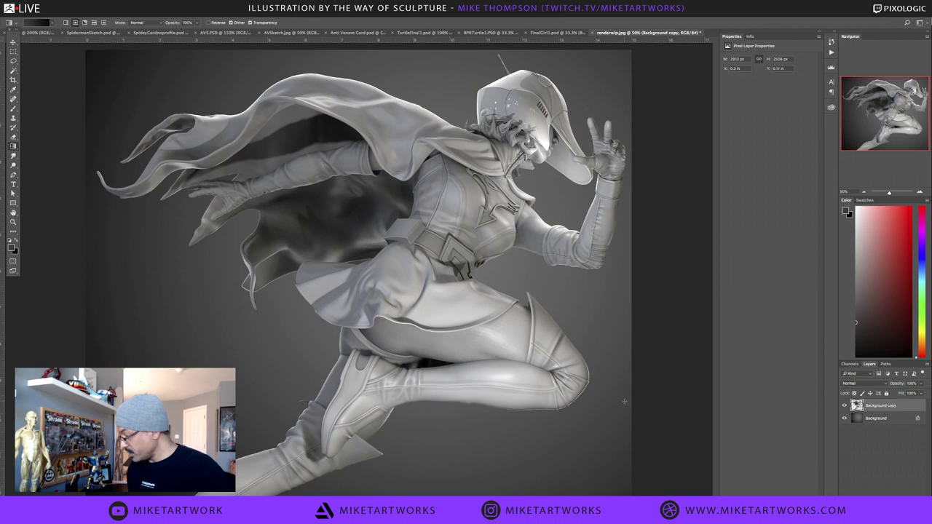
Activate the Eraser tool and review the figure's edge mask briefly in Quick Mask mode
left_click(15, 137)
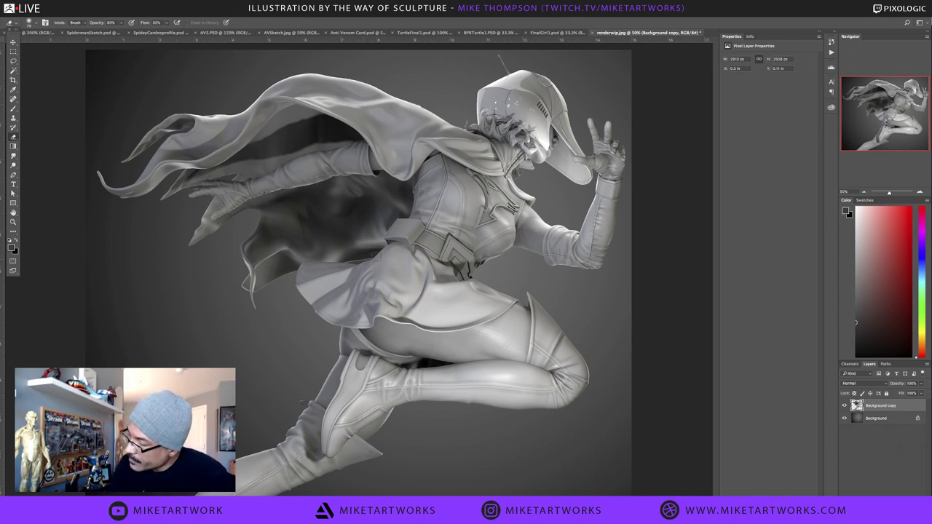
key("q")
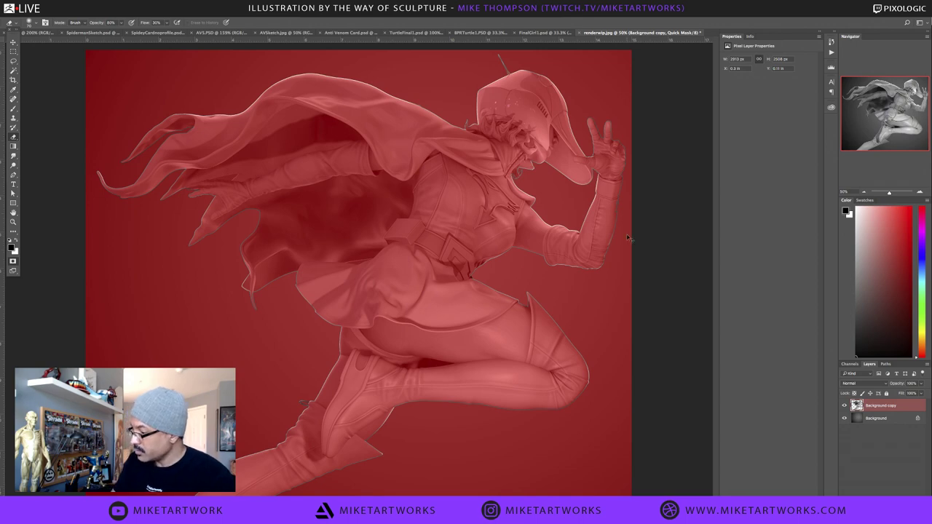
key("q")
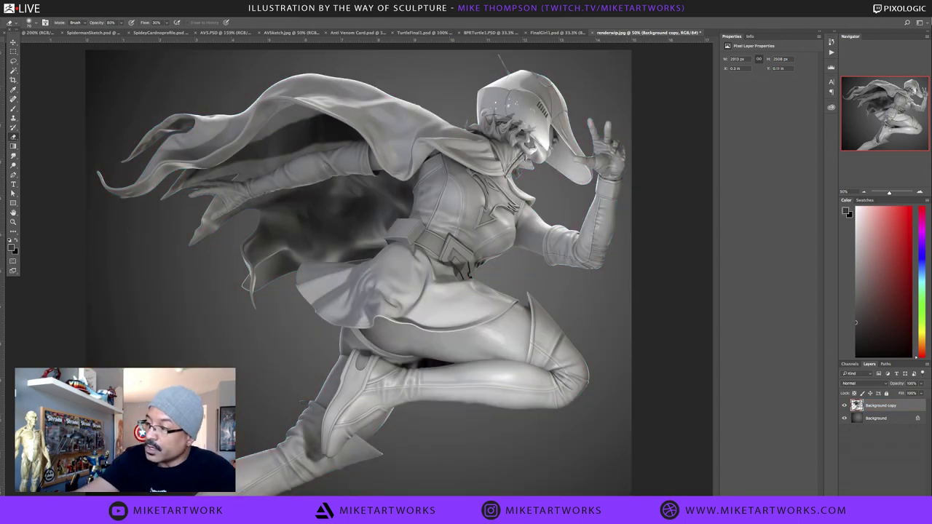
Save the layered document as JunPaintwip.psd in Photoshop format in the zbrushlive folder
left_click(70, 10)
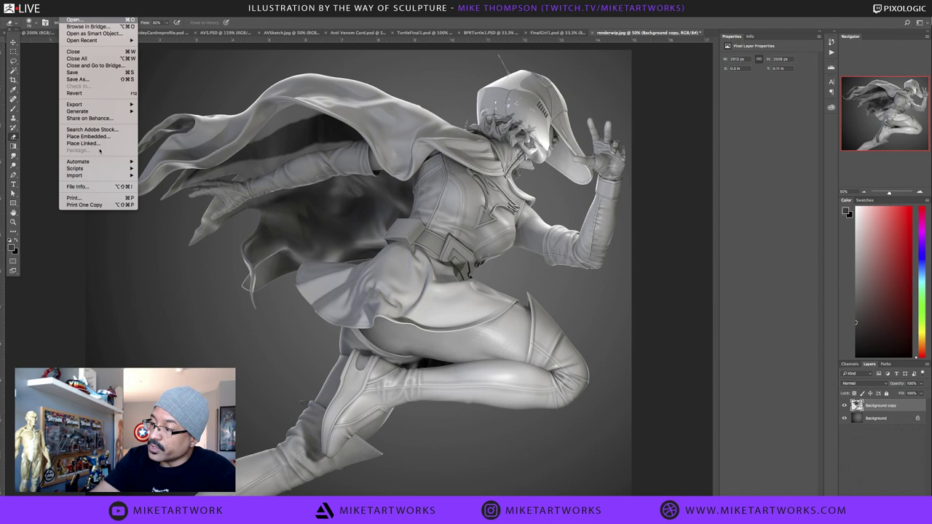
left_click(97, 79)
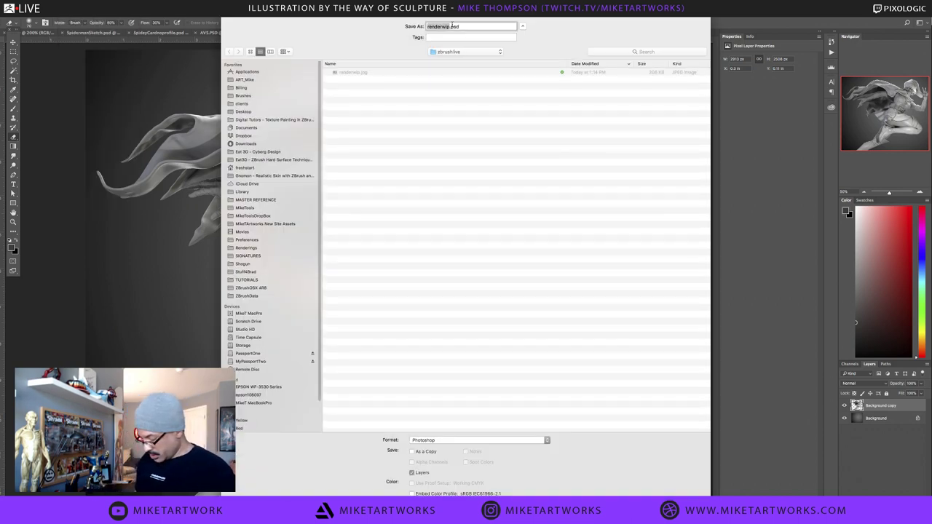
type("Jun")
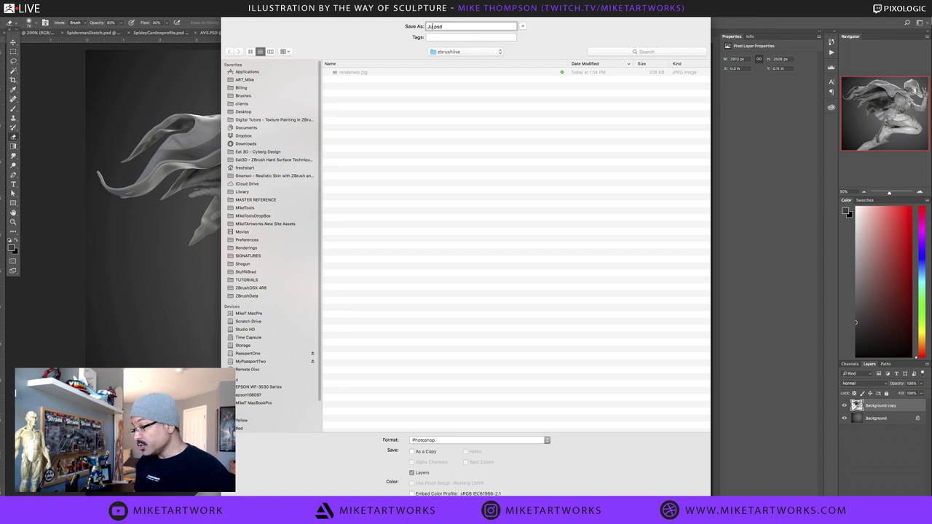
type("Paintwip")
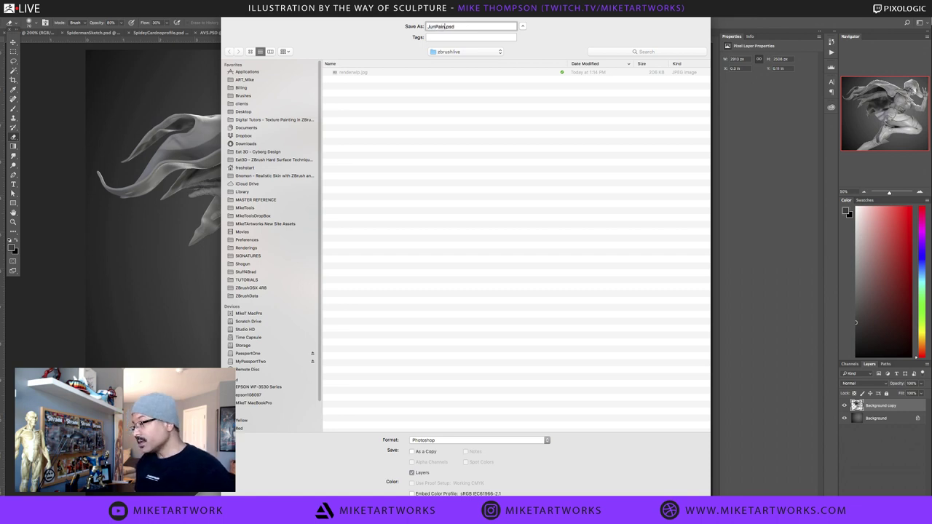
key("Return")
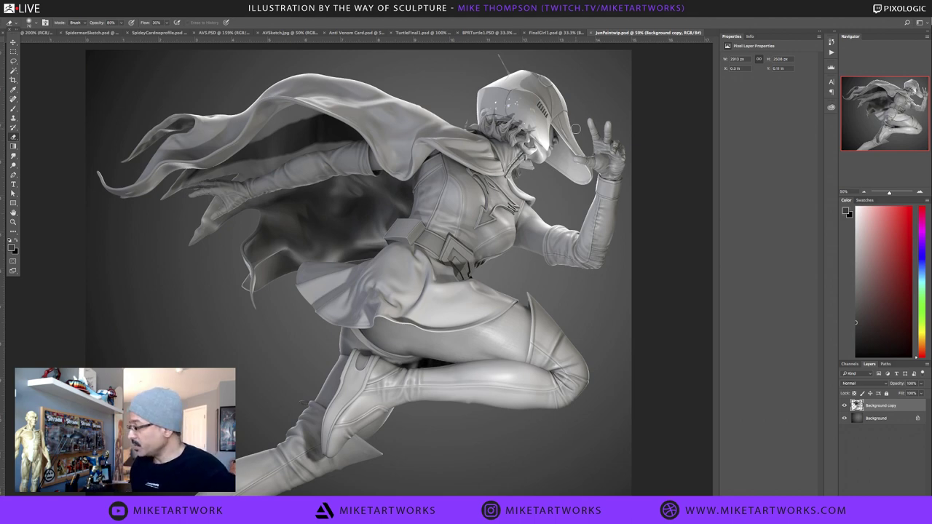
Switch to the render viewer, inspect the whole caped heroine render, and return to Photoshop
mouse_move(682, 495)
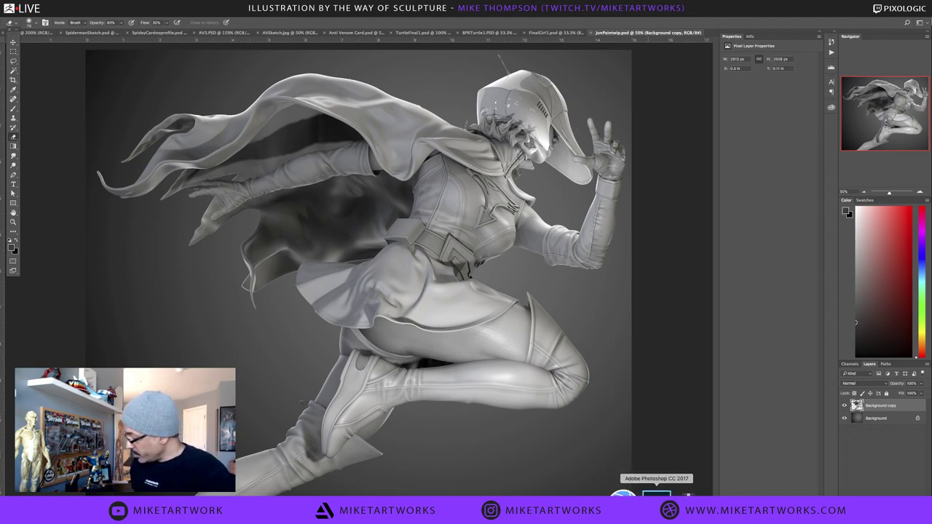
left_click(634, 501)
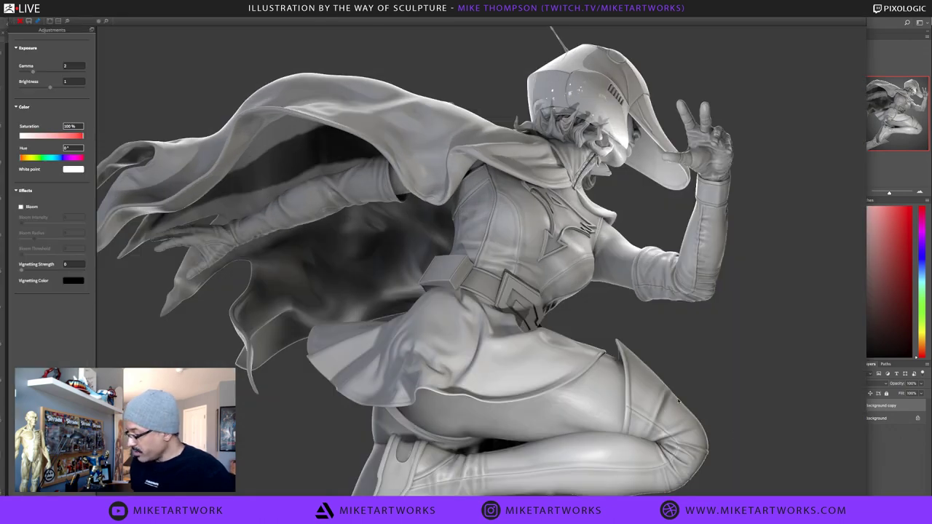
scroll(367, 316, "down", 2)
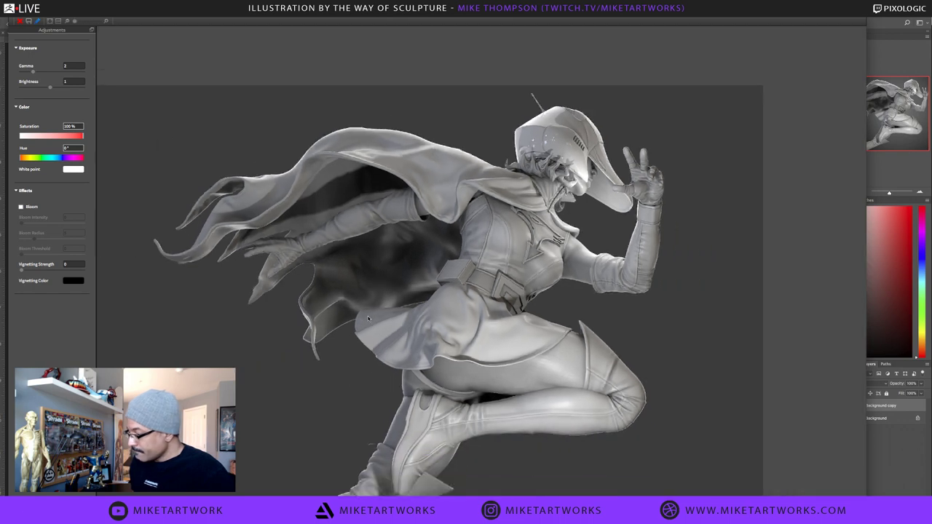
scroll(369, 318, "up", 2)
scroll(368, 318, "down", 2)
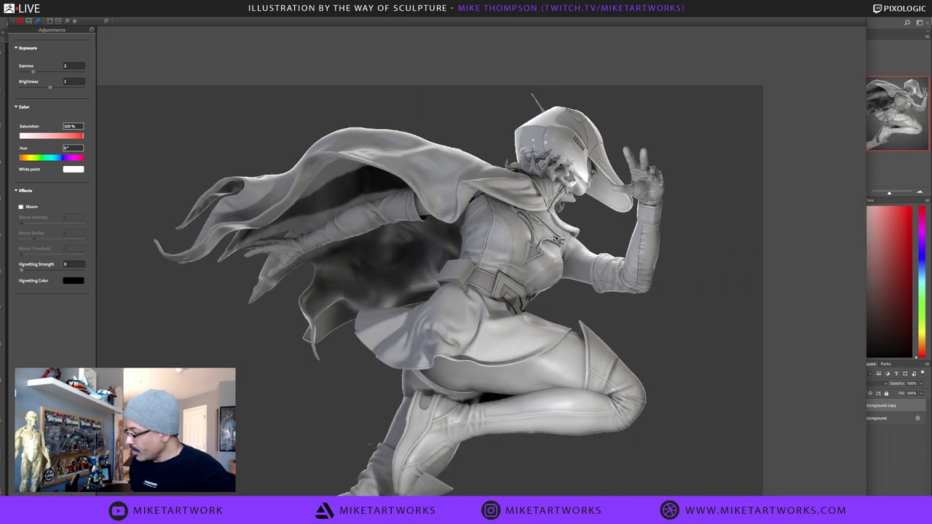
left_click_drag(308, 396, 321, 335)
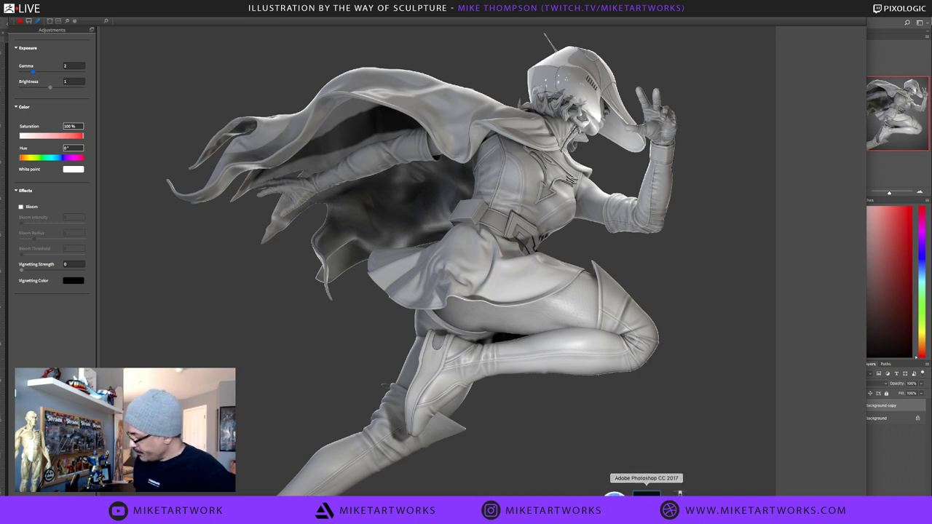
left_click(646, 495)
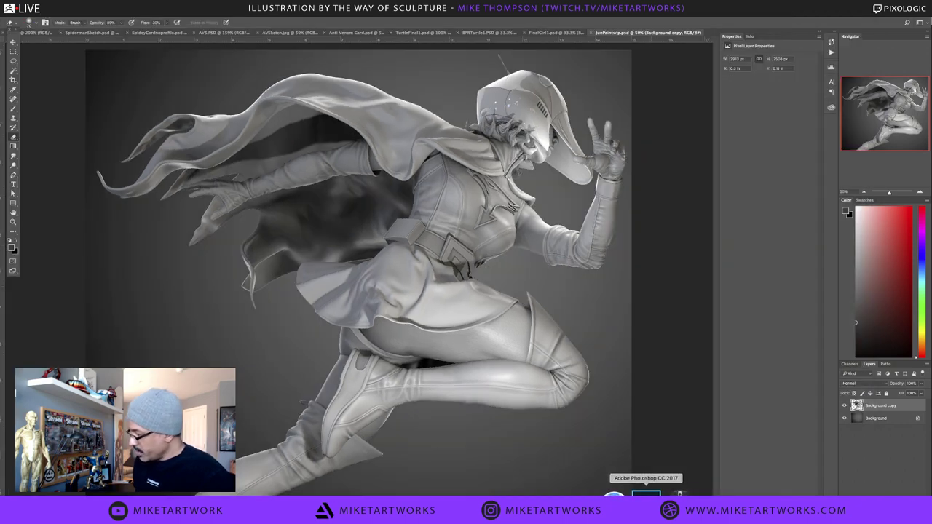
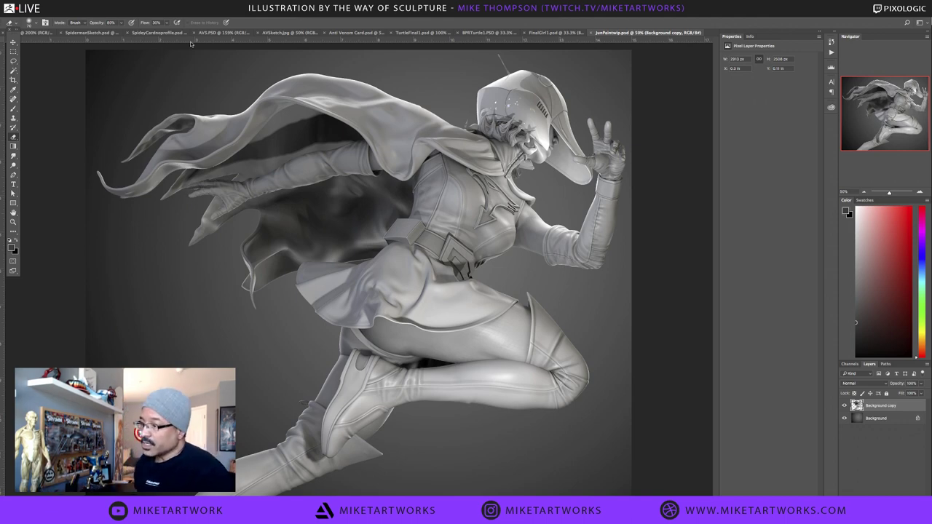
Open GwenPaintworking5.psd from the SpiderGwen folder inside the Wacom client folder
left_click(67, 11)
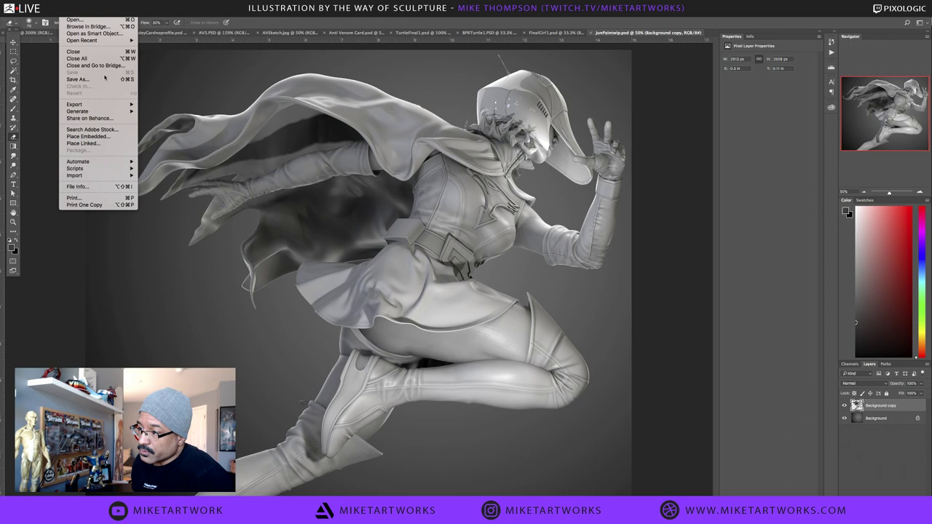
left_click(78, 19)
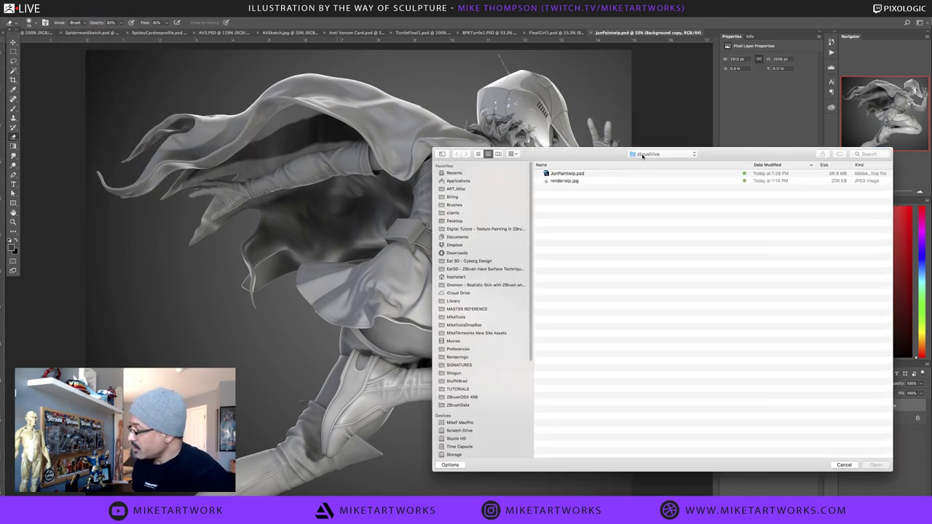
left_click(645, 154)
left_click(645, 161)
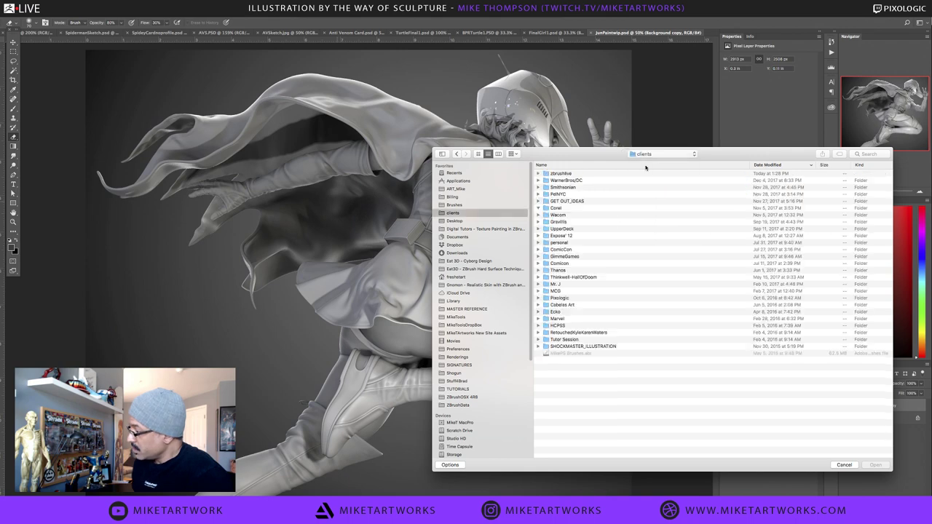
left_click(539, 208)
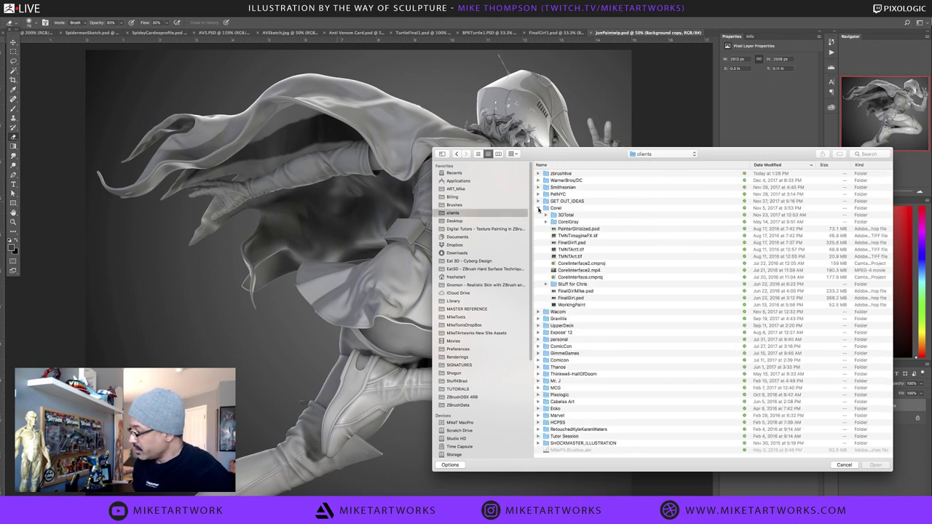
left_click(539, 208)
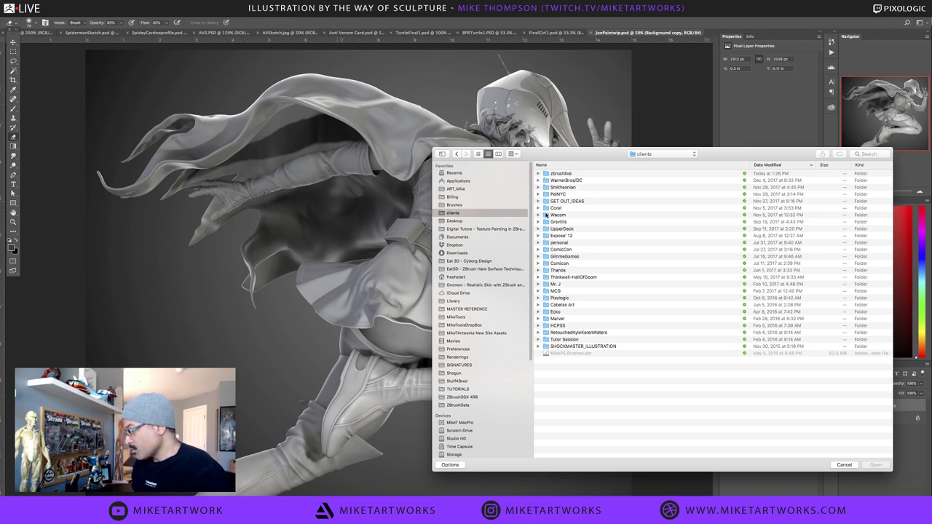
double_click(546, 215)
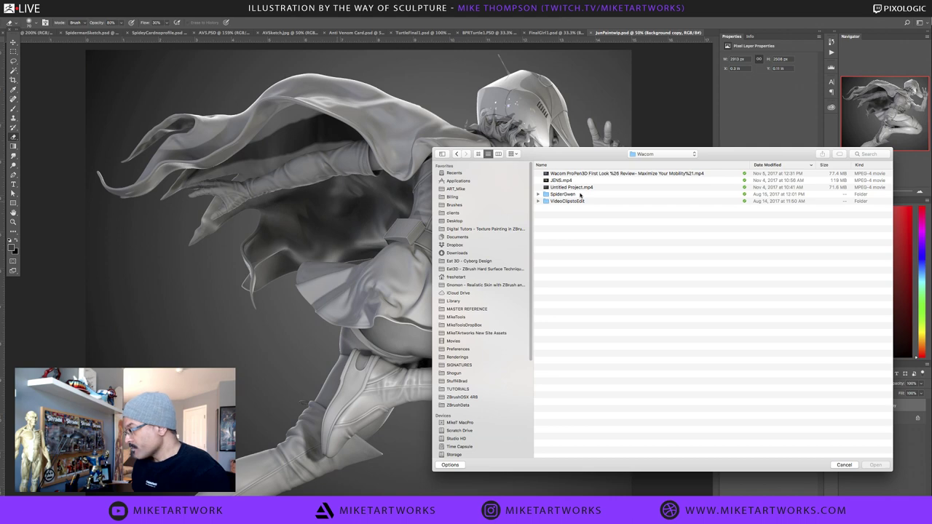
double_click(547, 195)
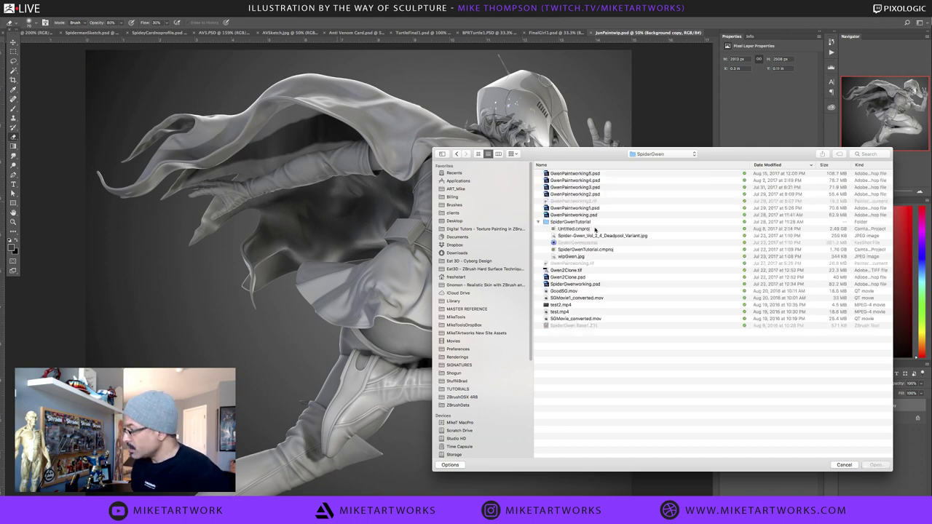
left_click(587, 174)
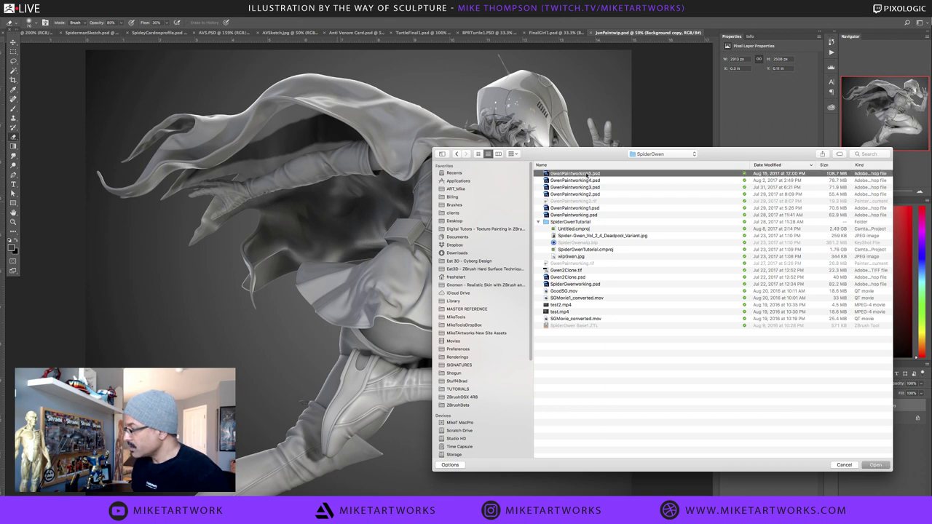
left_click(873, 468)
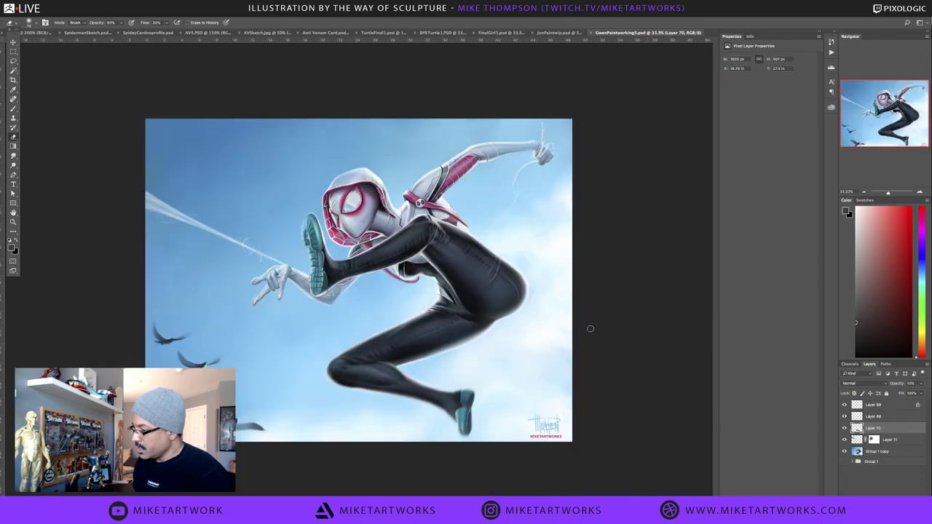
Inspect the Spider-Gwen painting up close across the hood, boot, arm and legs, and return to JunPaintwip.psd
left_click(435, 304, "super")
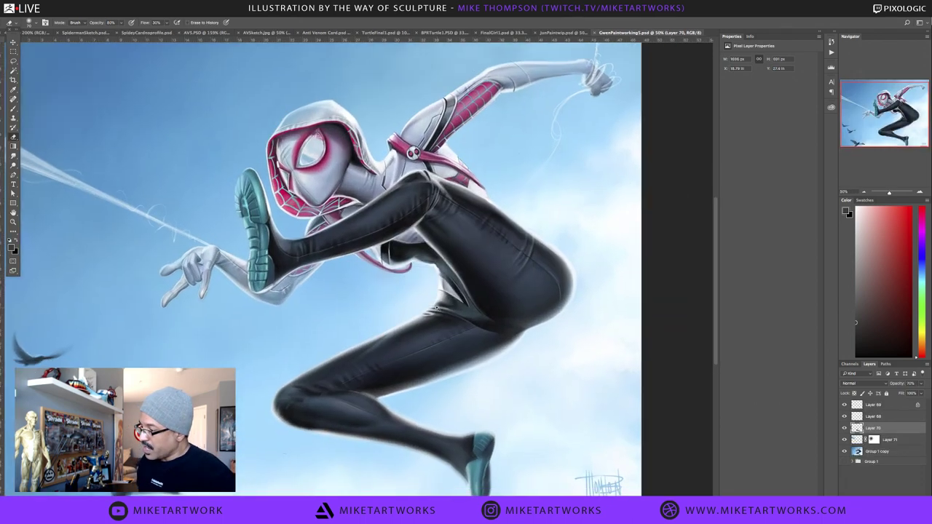
left_click_drag(449, 326, 520, 331)
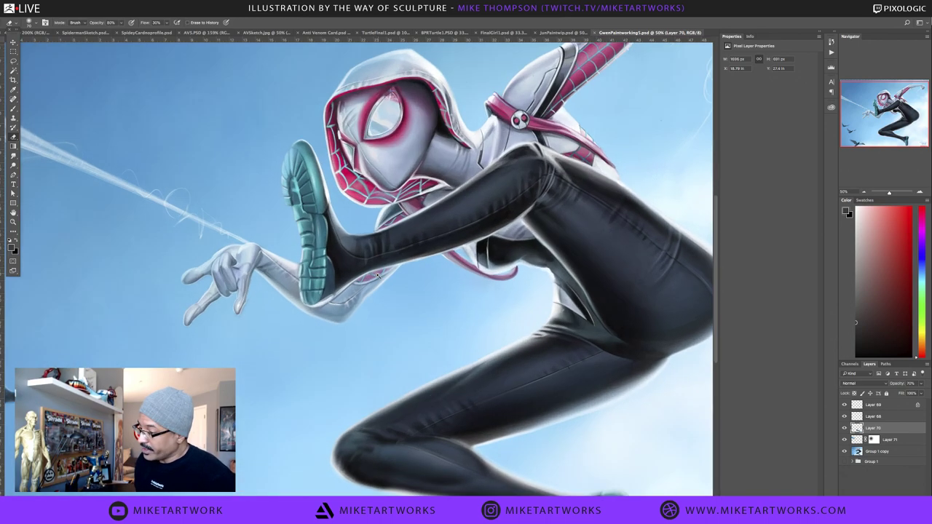
scroll(377, 274, "up", 1)
left_click(377, 275)
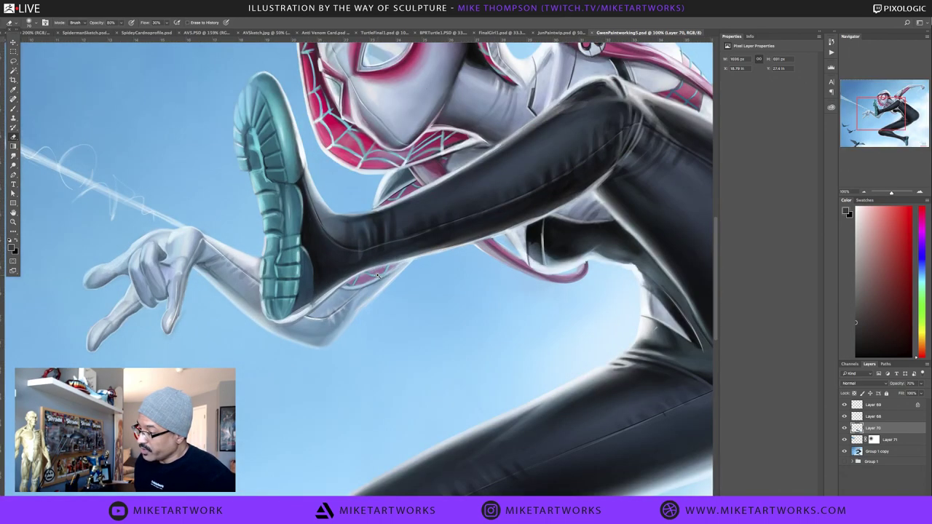
left_click_drag(441, 246, 407, 361)
scroll(428, 323, "up", 1)
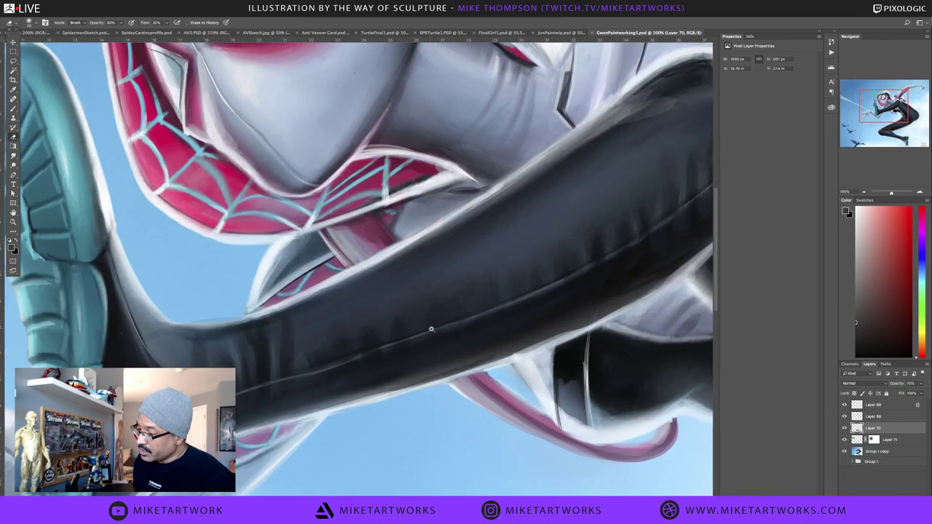
scroll(443, 325, "down", 1)
left_click_drag(468, 301, 401, 341)
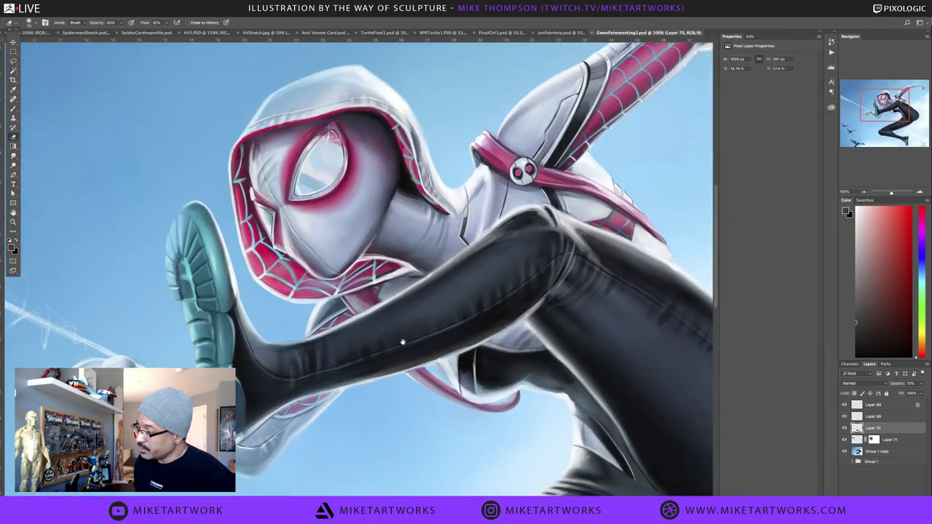
left_click_drag(489, 298, 412, 337)
left_click_drag(487, 292, 429, 321)
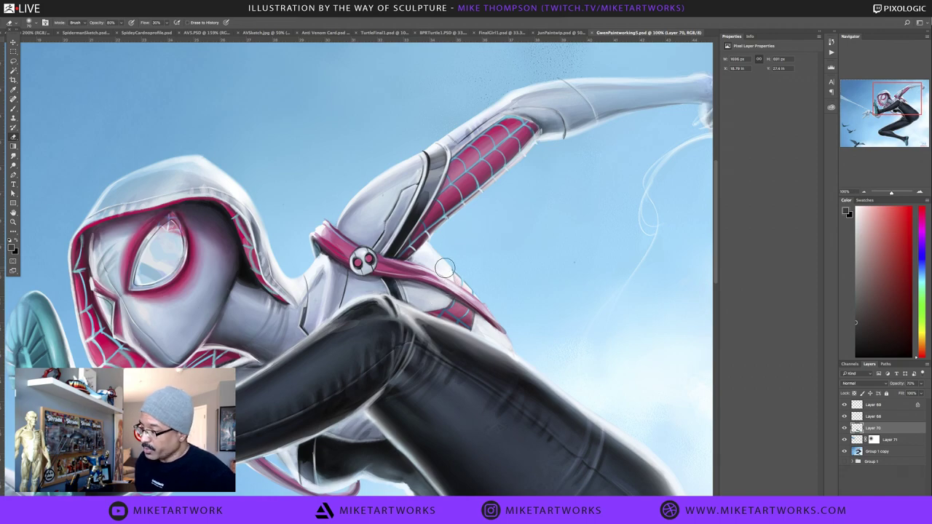
left_click_drag(509, 306, 597, 85)
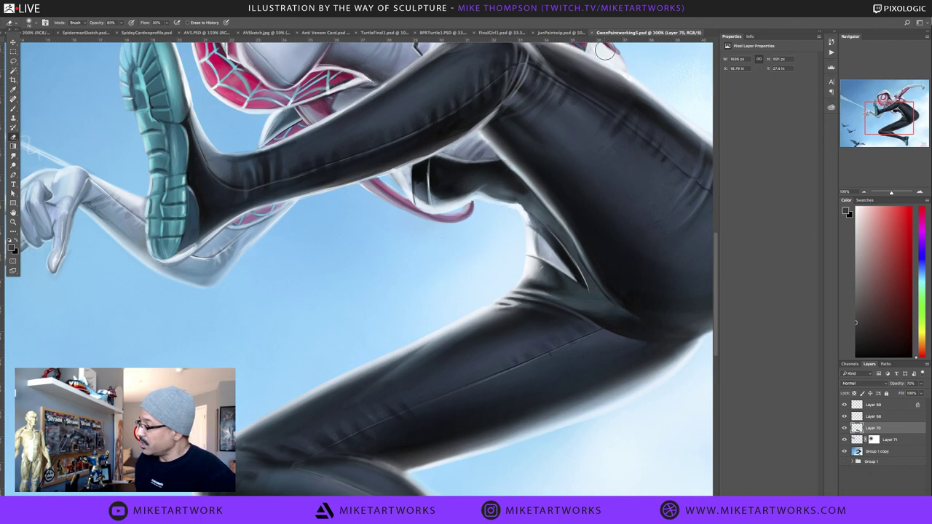
left_click(589, 33)
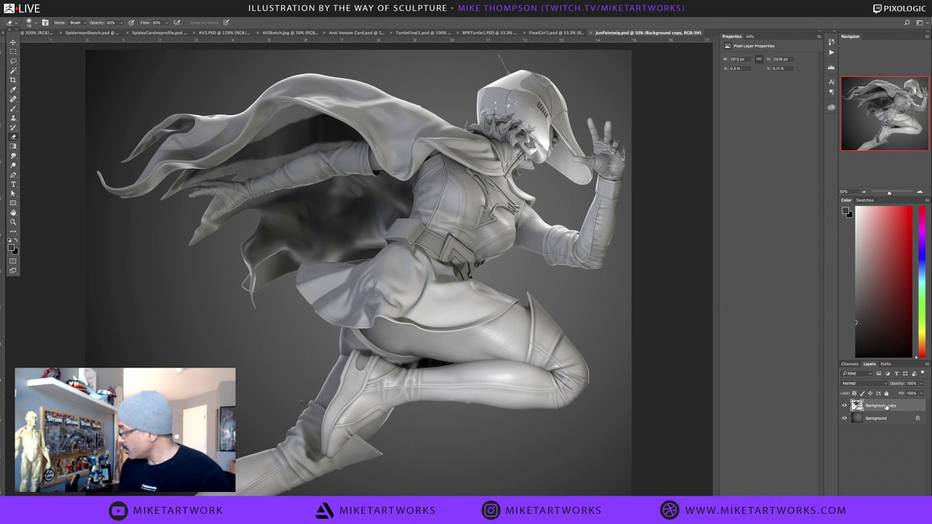
left_click(885, 500)
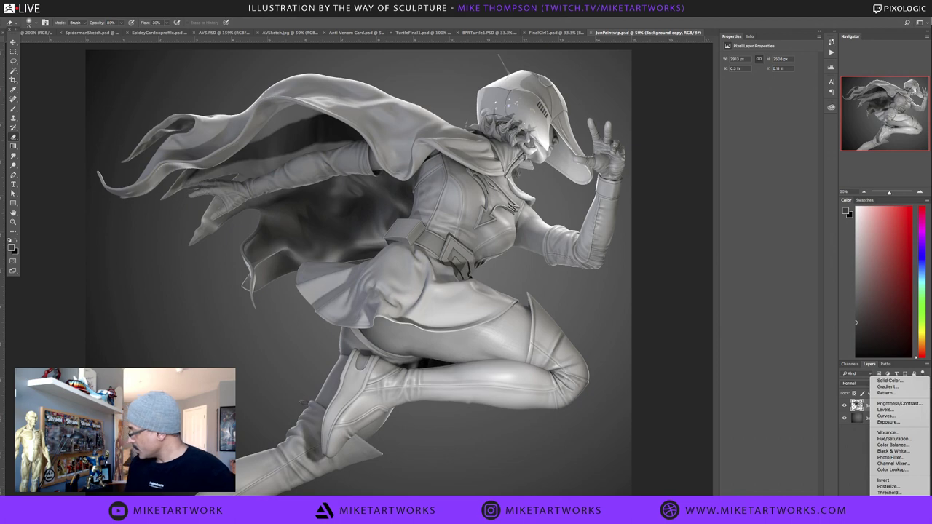
key("Escape")
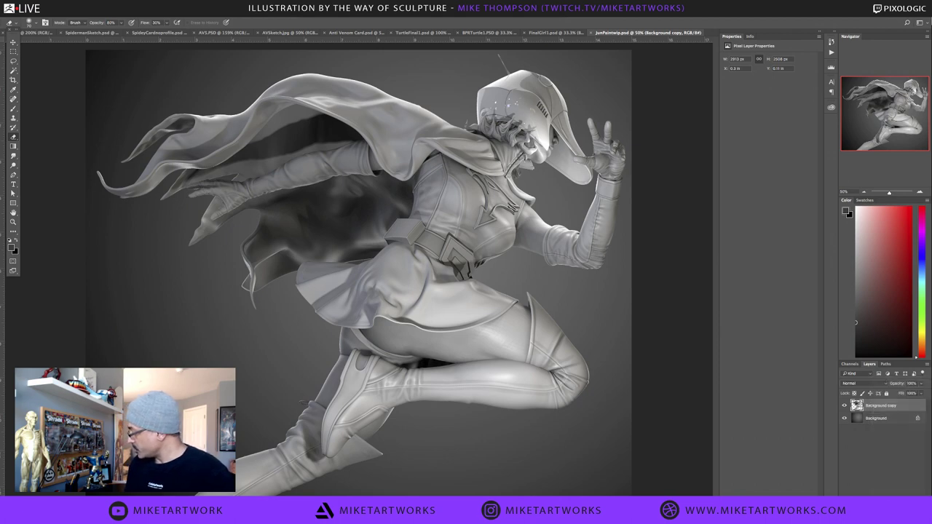
left_click(886, 501)
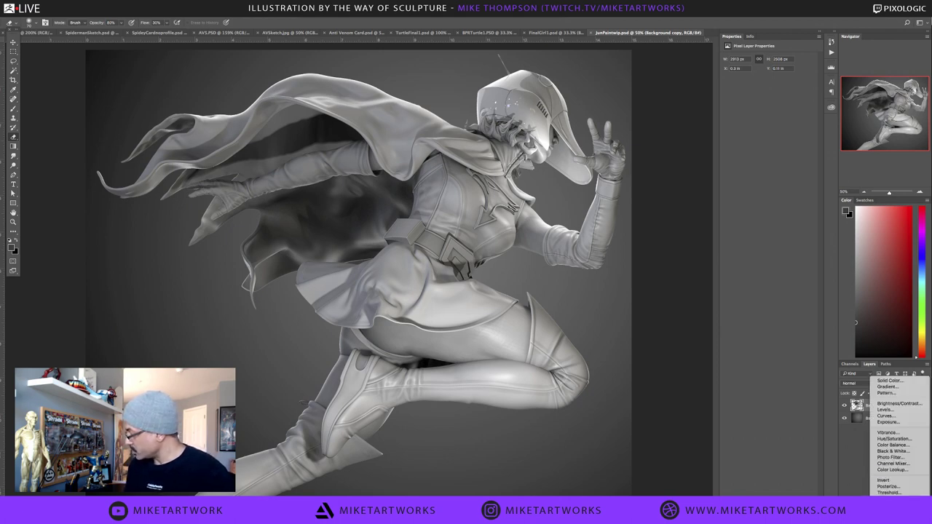
left_click(889, 499)
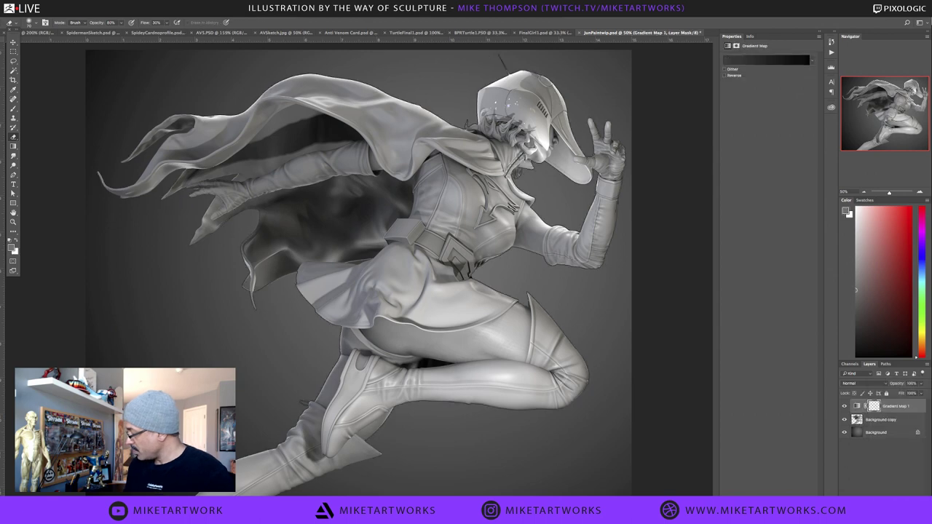
left_click(858, 408)
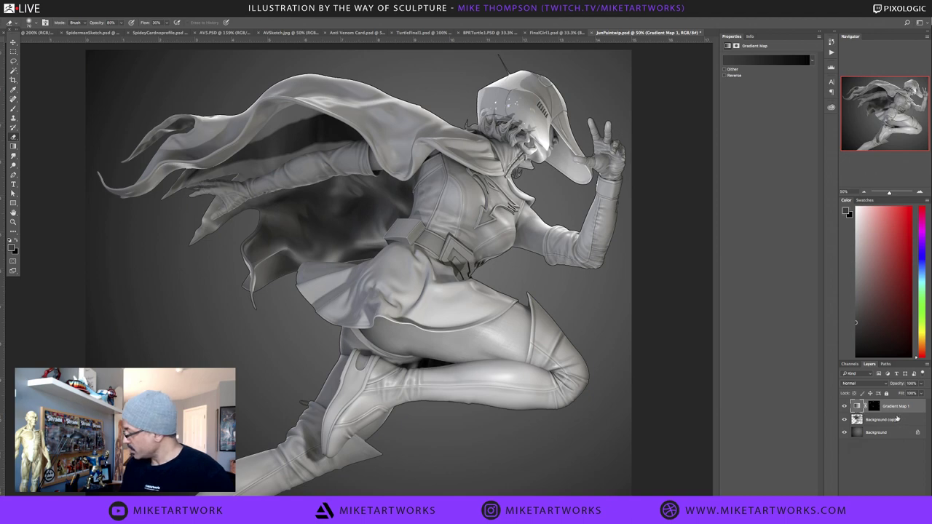
key("Delete")
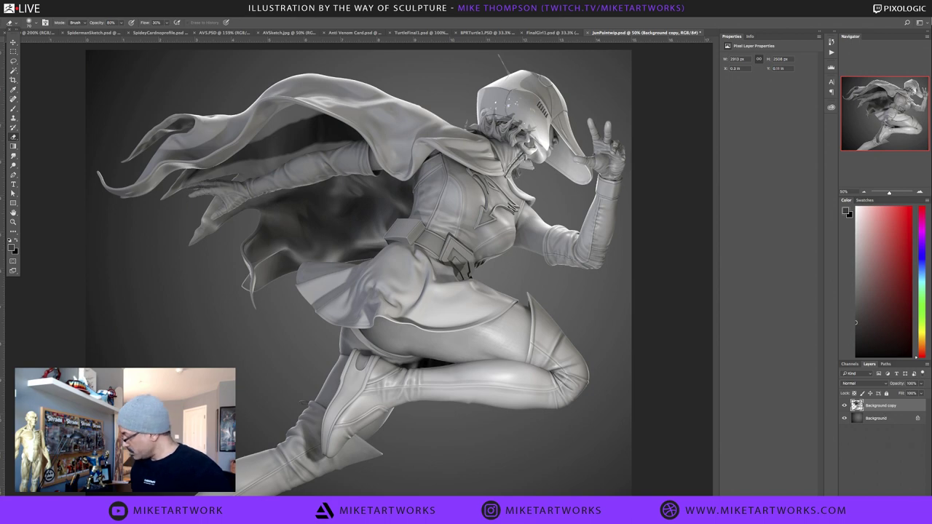
Add an unmasked Gradient Map adjustment layer above the Background copy layer and select its adjustment
left_click(884, 499)
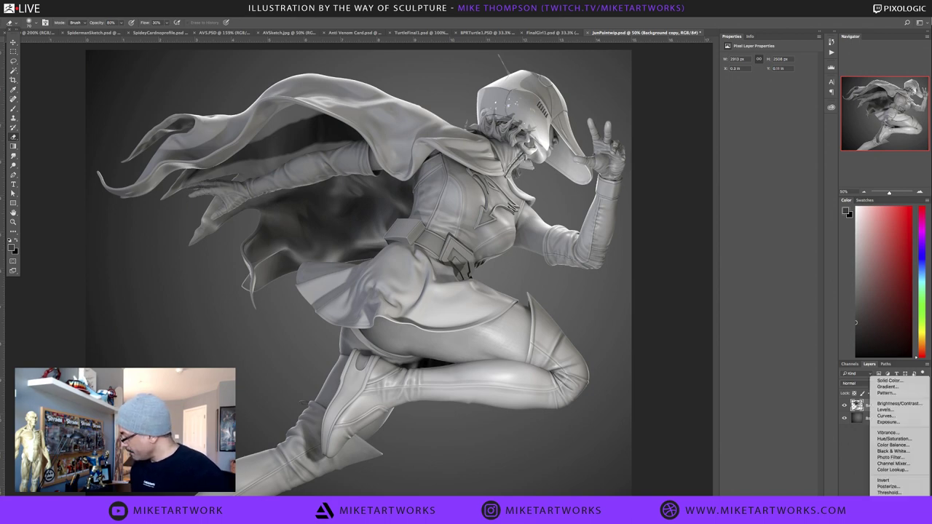
left_click(893, 492)
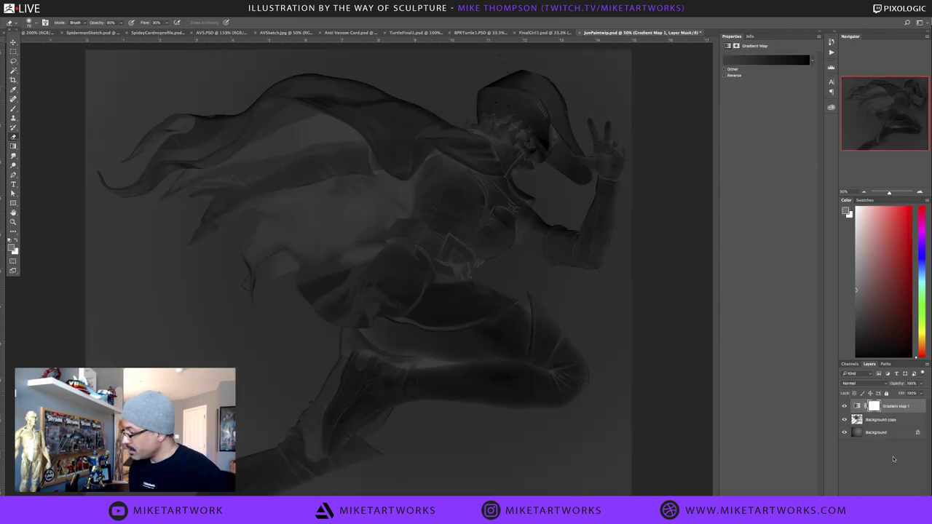
left_click(857, 406)
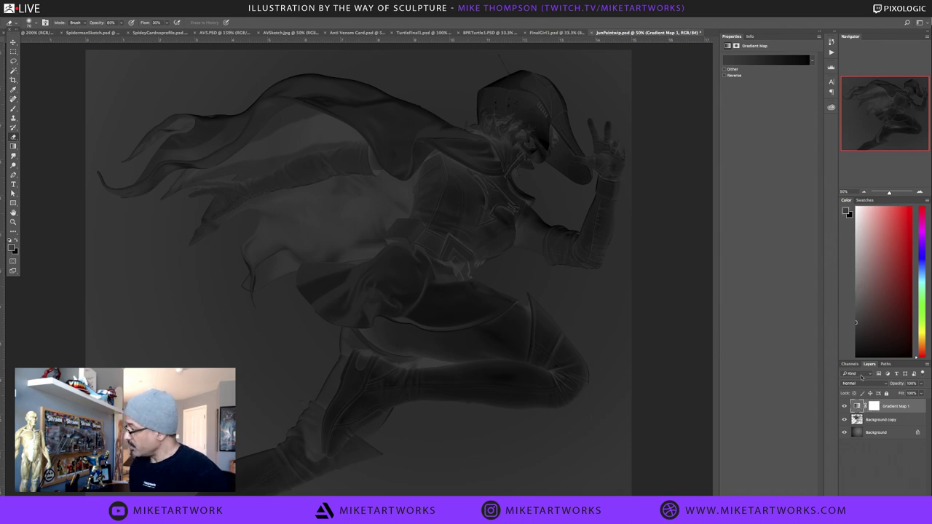
Edit the Gradient Map's gradient, preview the RedDress preset on the figure, and apply the sparks preset instead
left_click(763, 60)
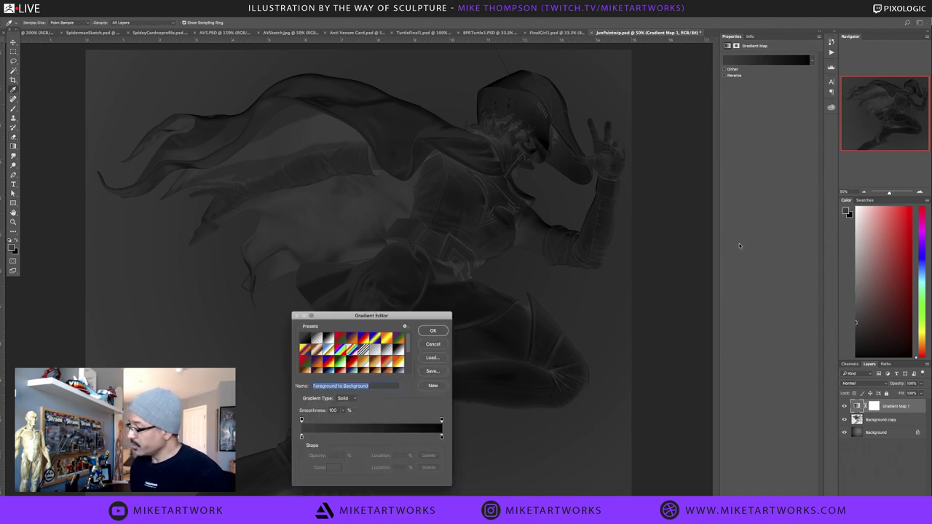
left_click_drag(379, 315, 499, 268)
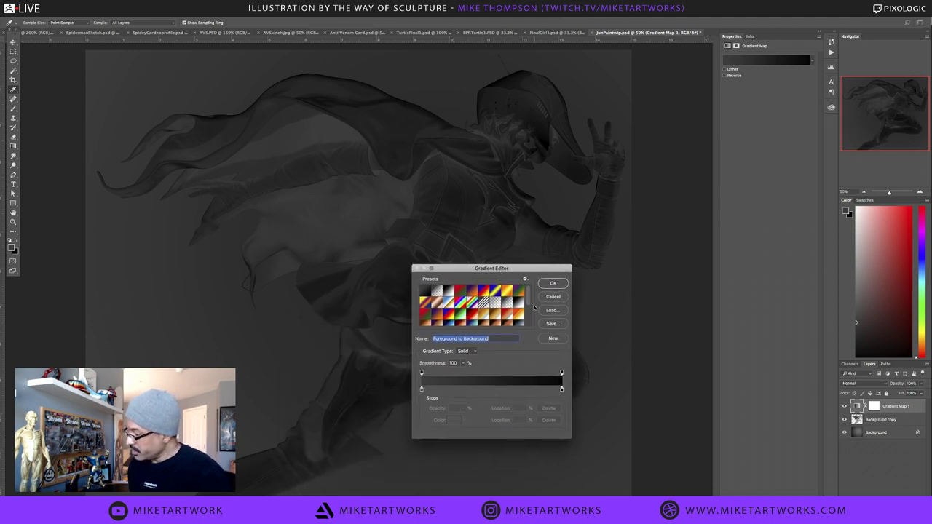
scroll(529, 313, "down", 5)
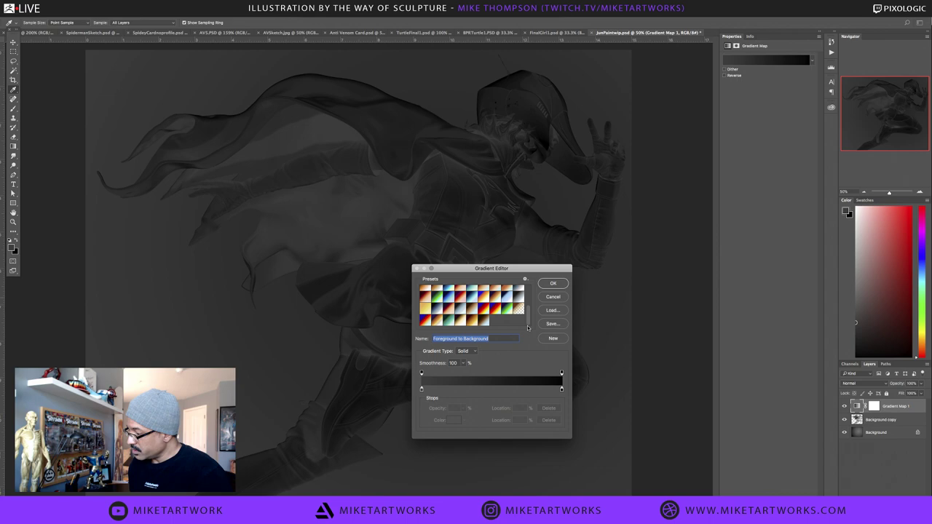
left_click(463, 290)
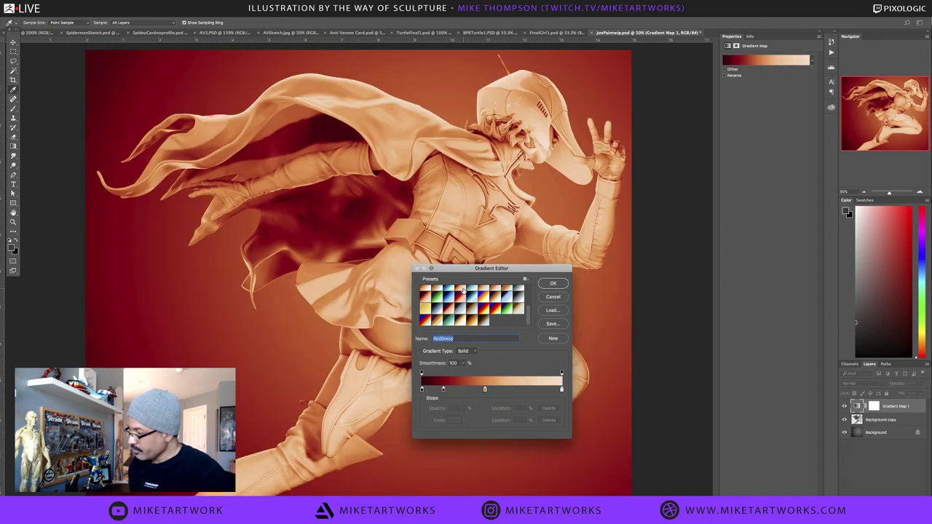
left_click_drag(488, 273, 564, 272)
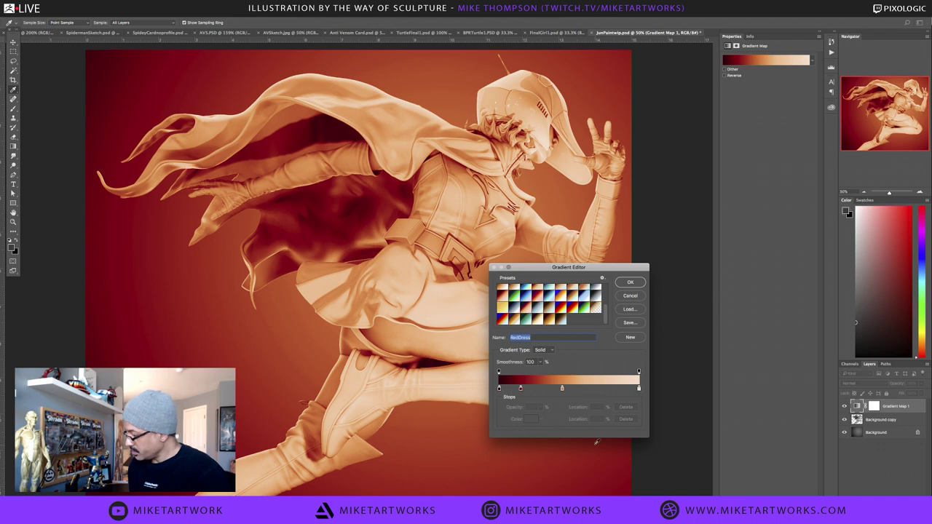
left_click_drag(596, 438, 582, 522)
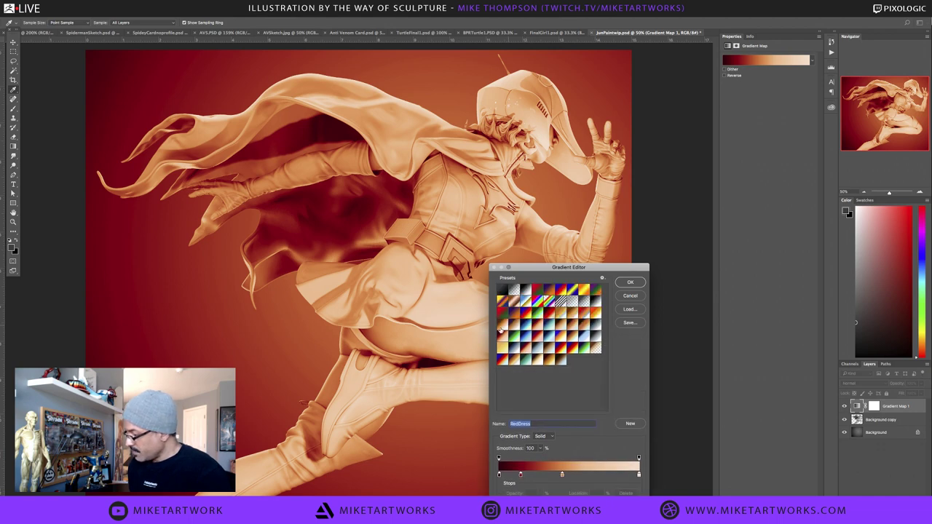
left_click(501, 351)
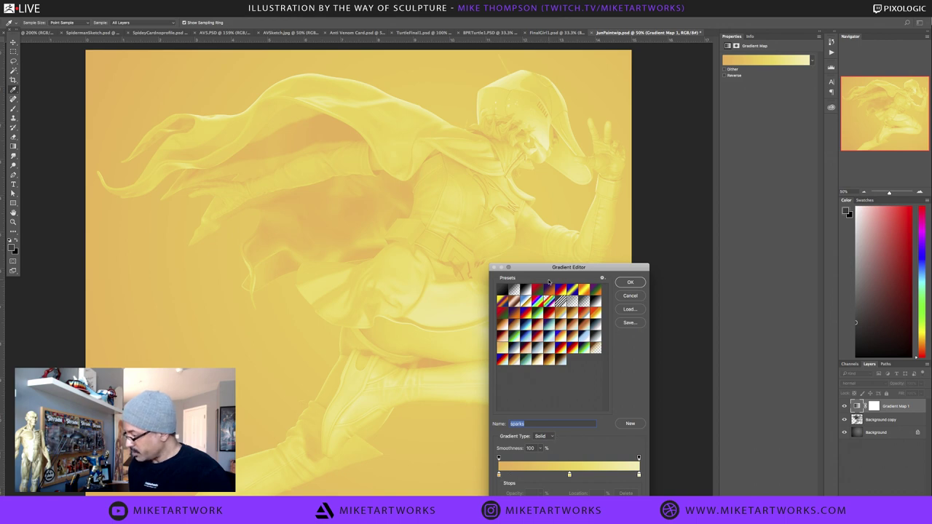
Change the gradient's shadow-end color stop at location 0% to the deeper orange e5884a
left_click_drag(555, 267, 555, 152)
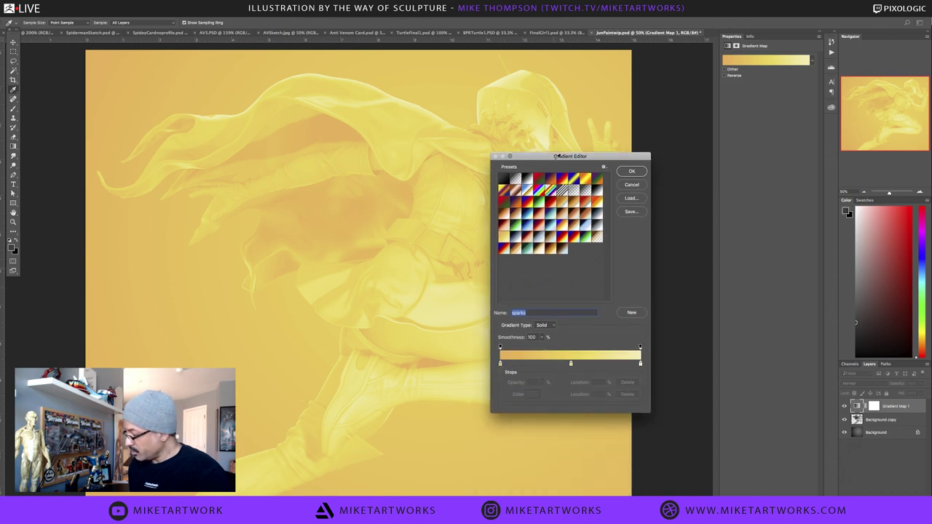
left_click(499, 360)
left_click(529, 390)
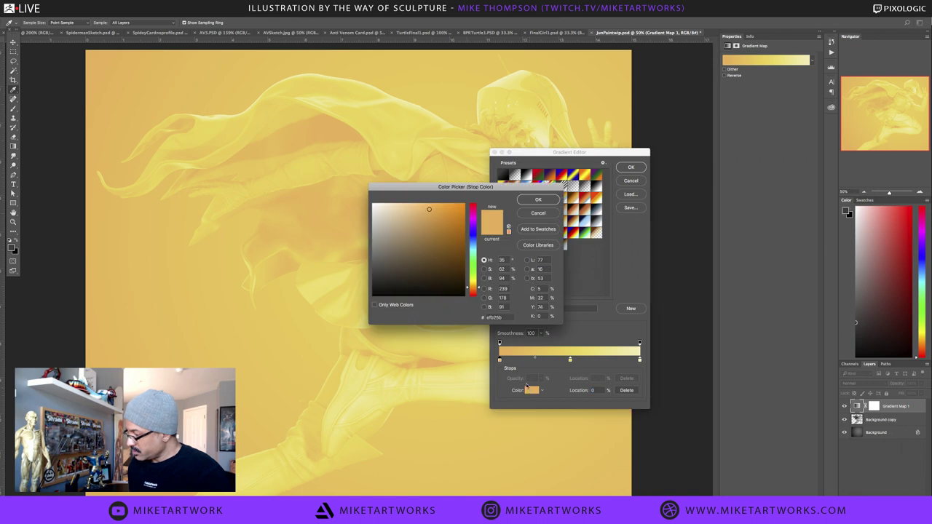
left_click_drag(478, 289, 478, 291)
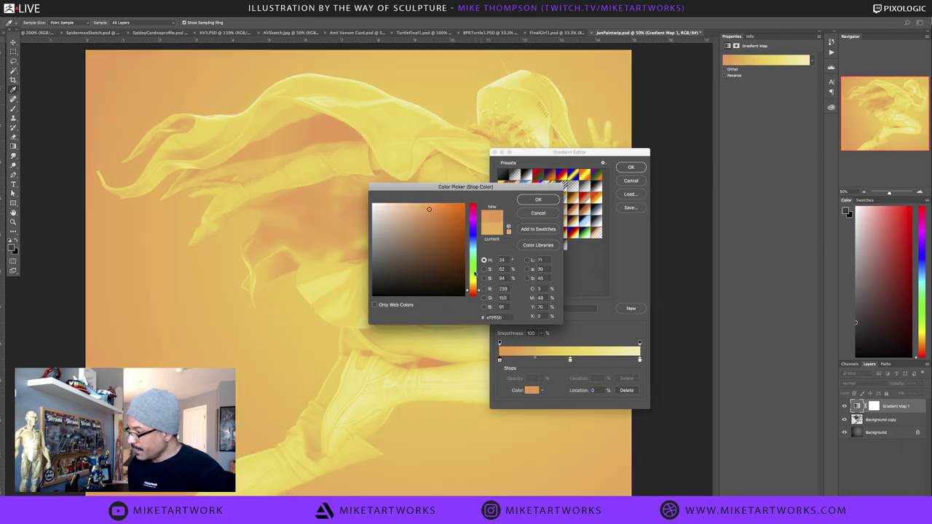
left_click(435, 213)
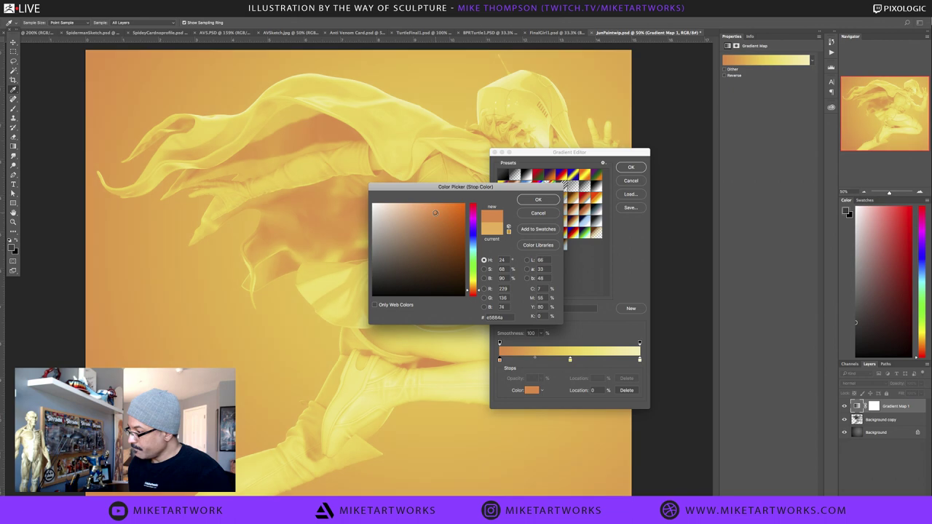
left_click(538, 199)
Recolor the gradient's middle color stop at location 51% to the warm yellow-orange f6be6d
left_click(570, 360)
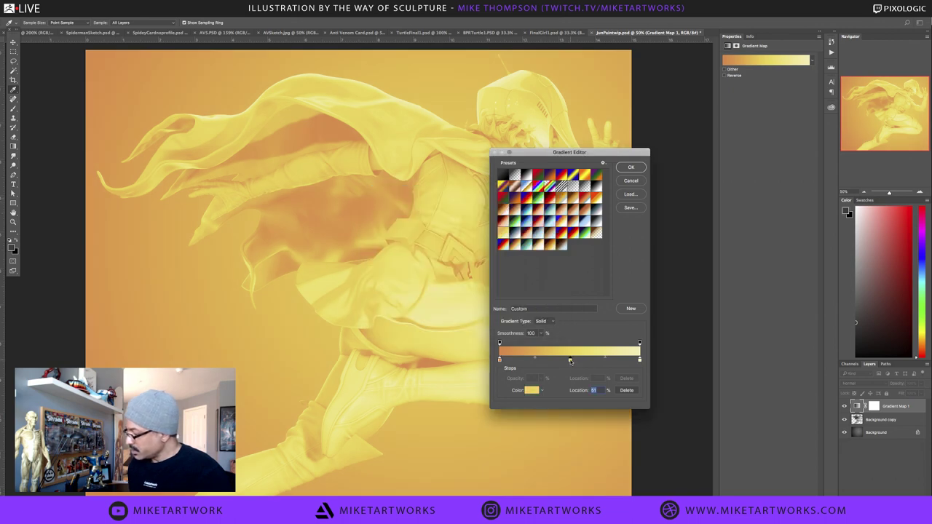
left_click(534, 391)
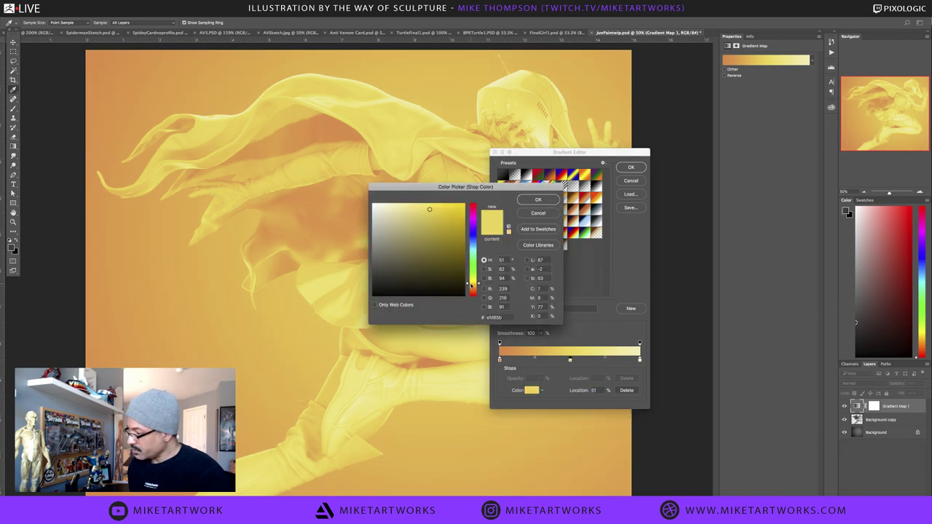
left_click(419, 207)
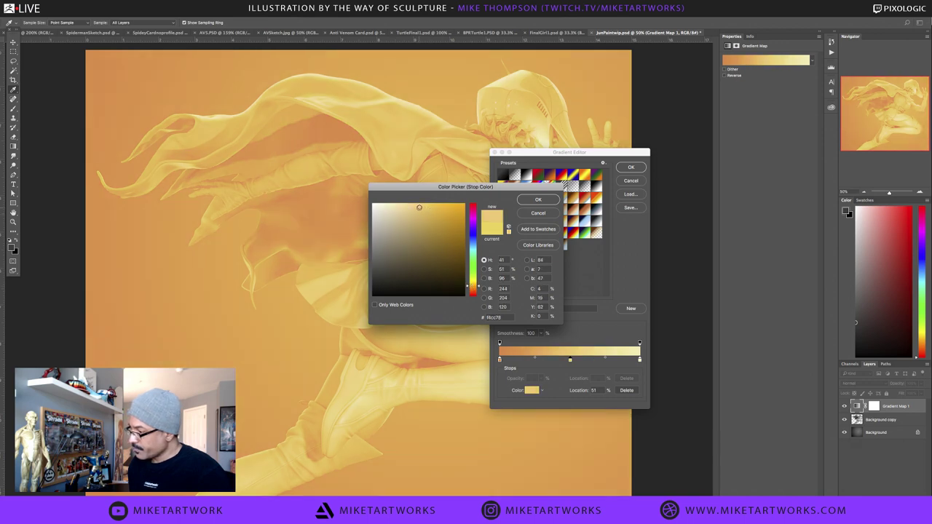
left_click_drag(419, 208, 424, 206)
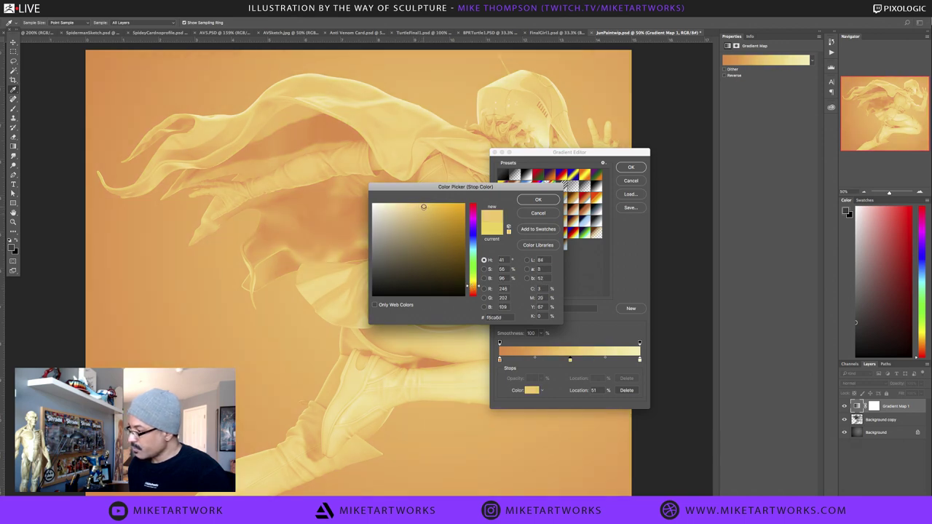
left_click(477, 289)
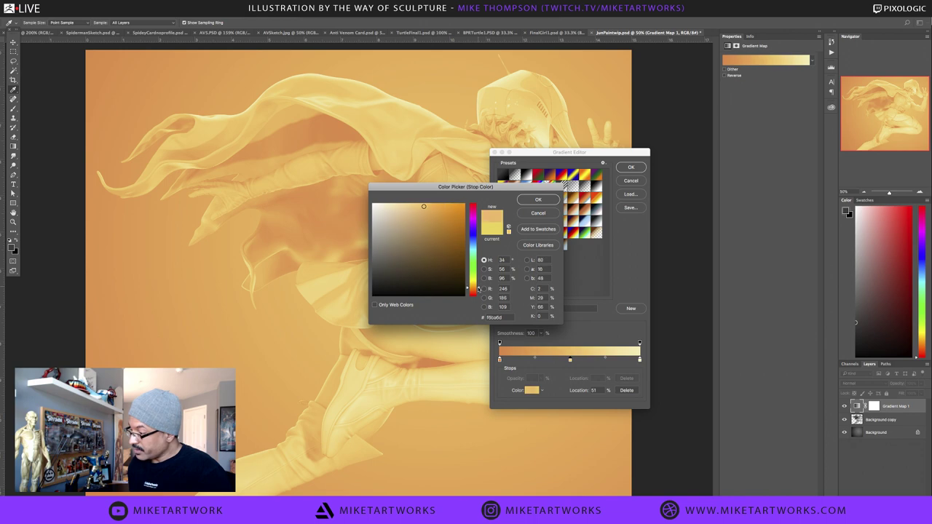
left_click(535, 201)
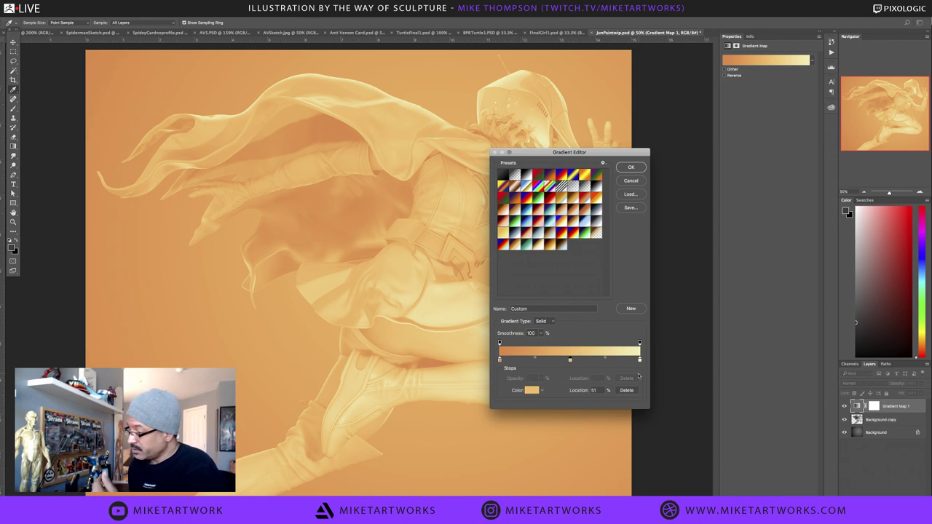
Shift the 51% stop's hue to 27° for the color f6aa6d, and apply the edited gradient
left_click(533, 392)
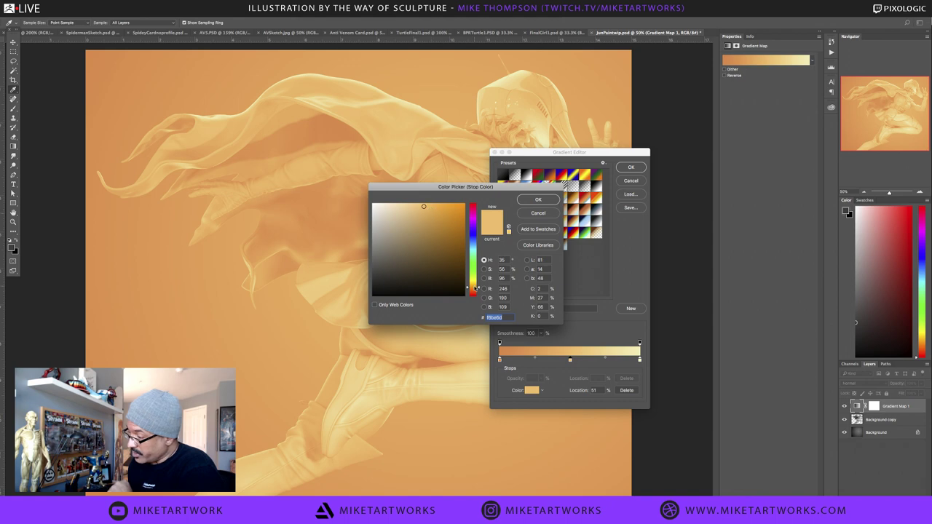
left_click_drag(474, 289, 475, 290)
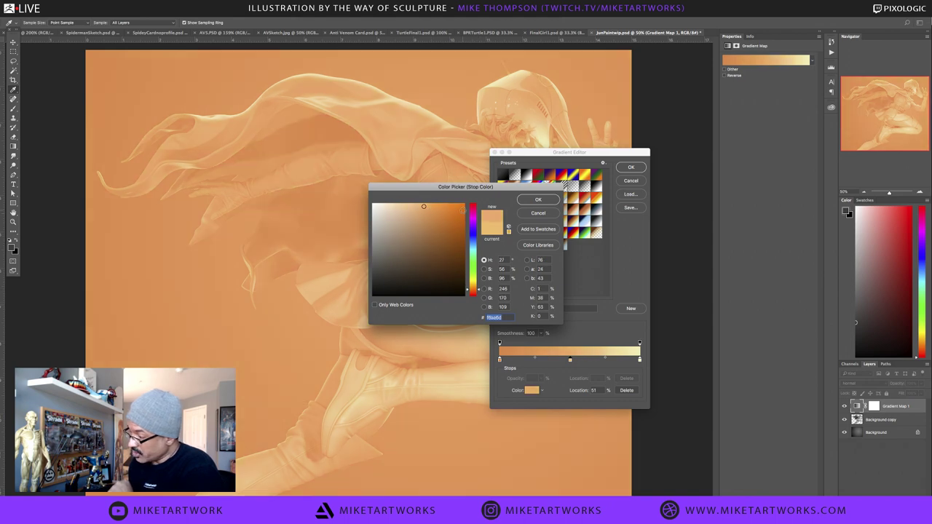
left_click(536, 200)
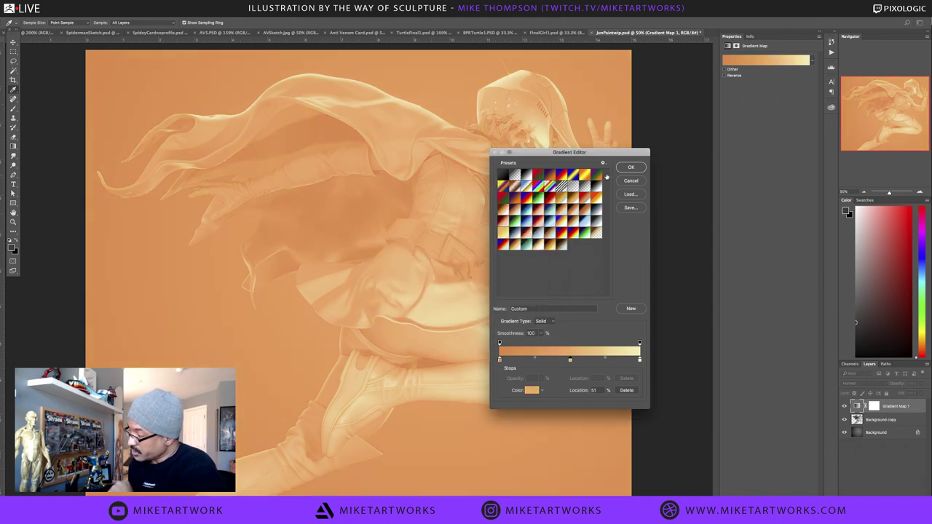
left_click(630, 167)
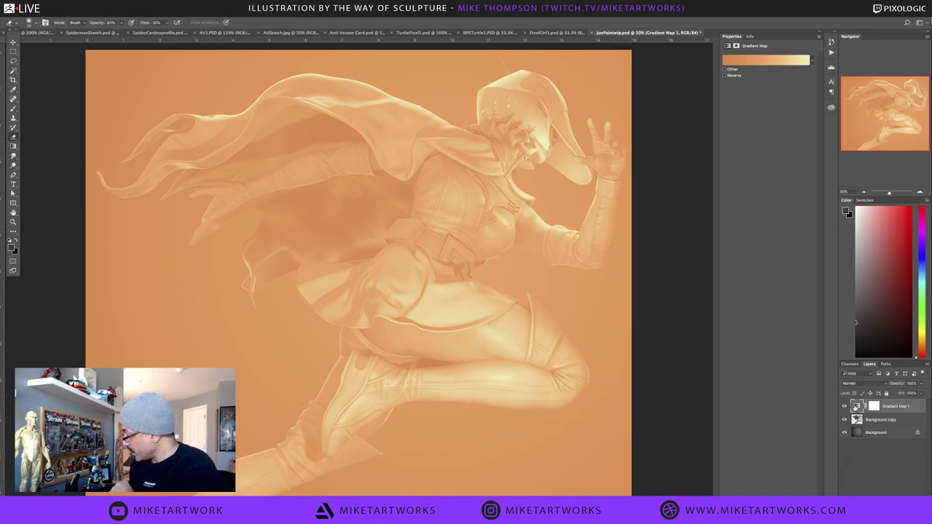
Reopen the gradient, add an orange color stop near the shadow end, and darken the 0% stop to burnt orange bc5815
left_click(731, 61)
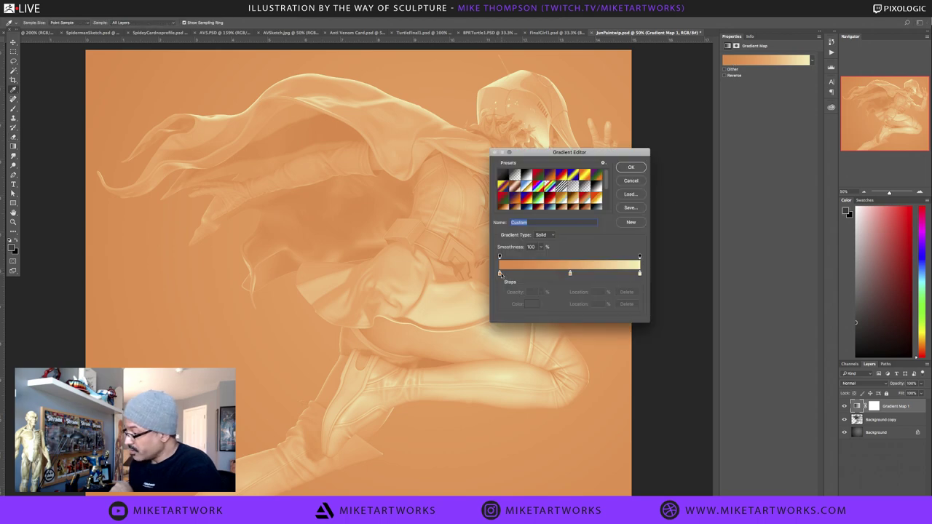
left_click(520, 274)
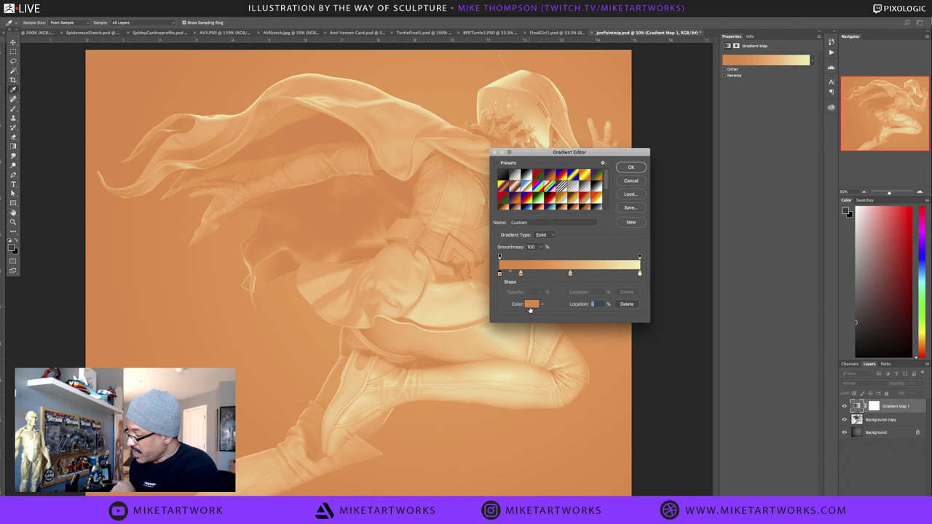
left_click(532, 305)
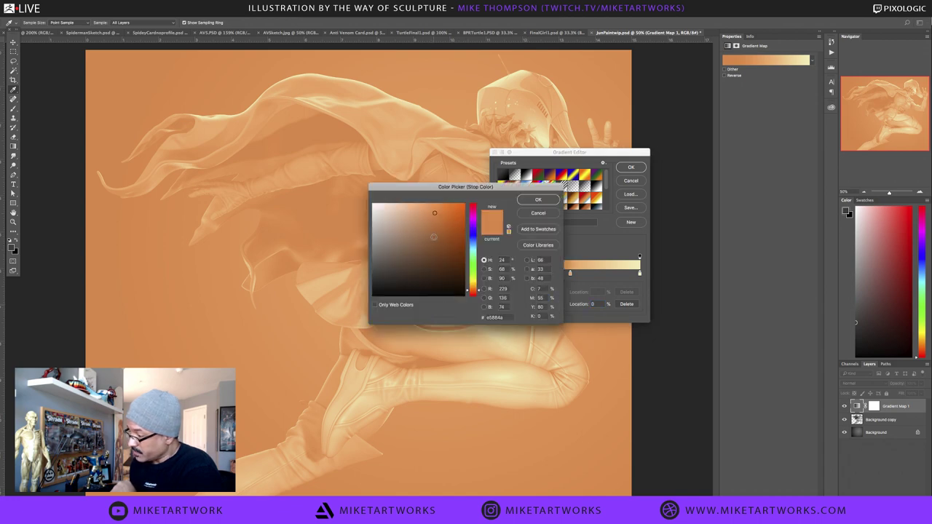
left_click(435, 237)
mouse_move(435, 237)
left_mouse_down()
mouse_move(463, 240)
mouse_move(455, 228)
left_mouse_up()
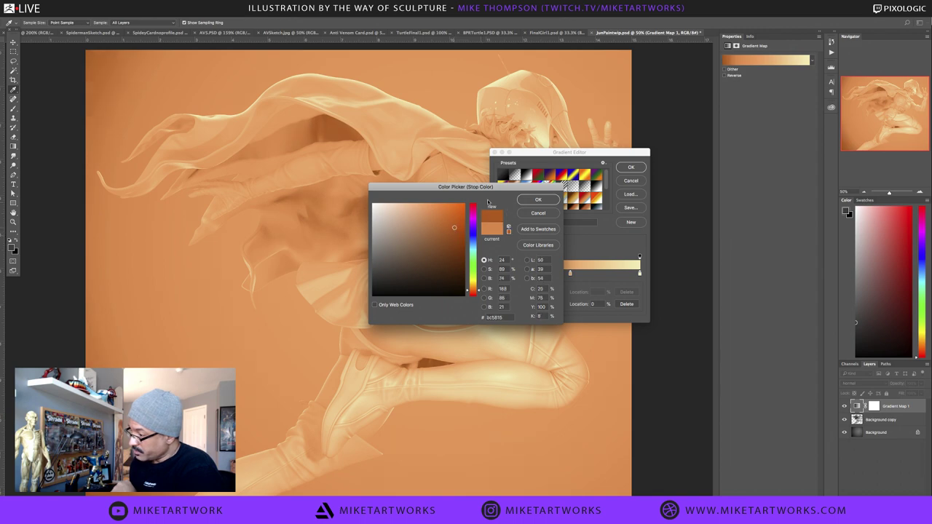
left_click(537, 199)
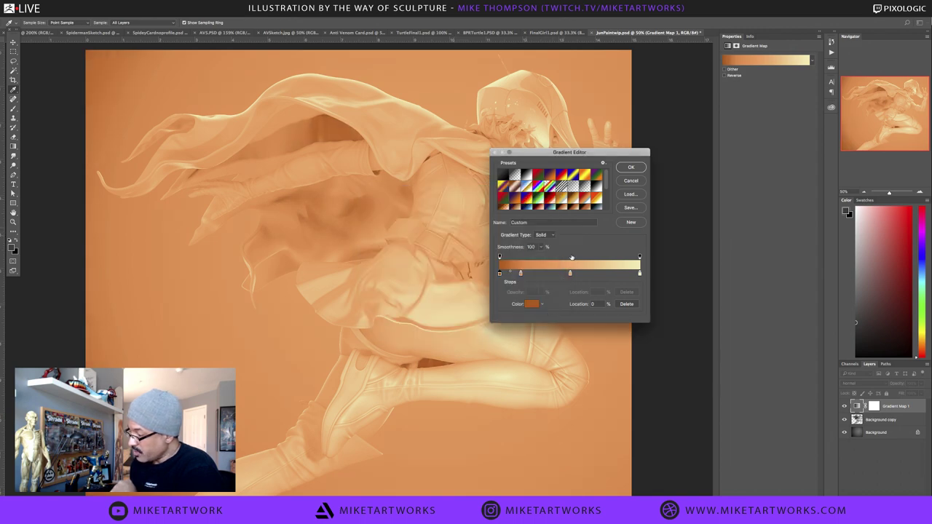
Lighten the highlight-end color stop at location 100% to a warm near-white
left_click(640, 275)
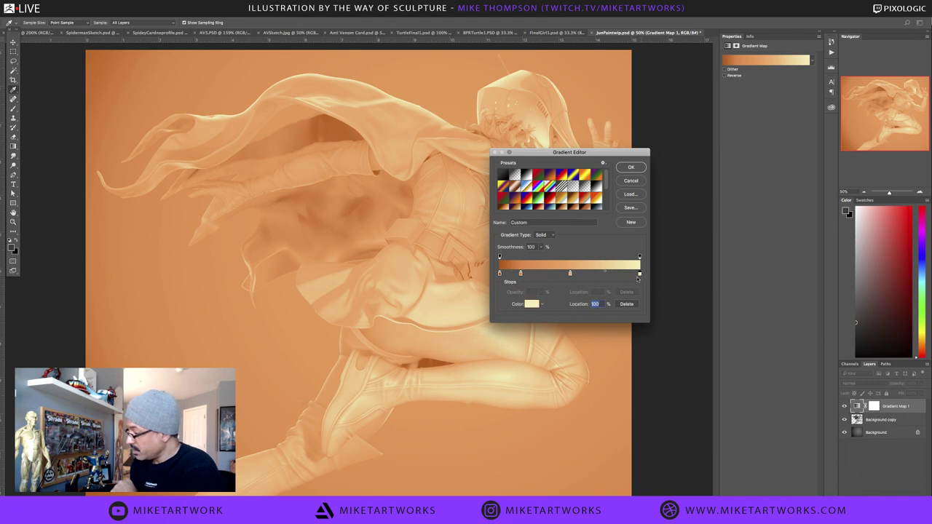
left_click(533, 304)
left_click(379, 204)
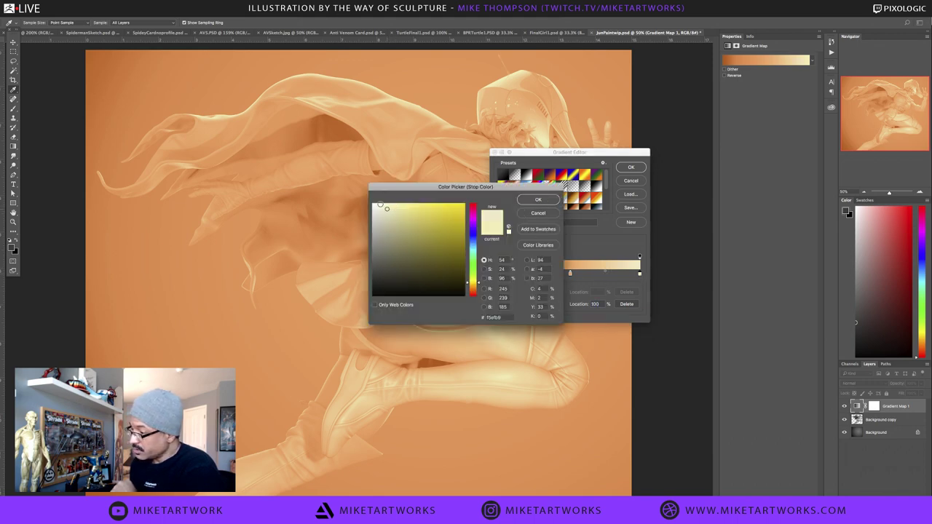
left_click(539, 204)
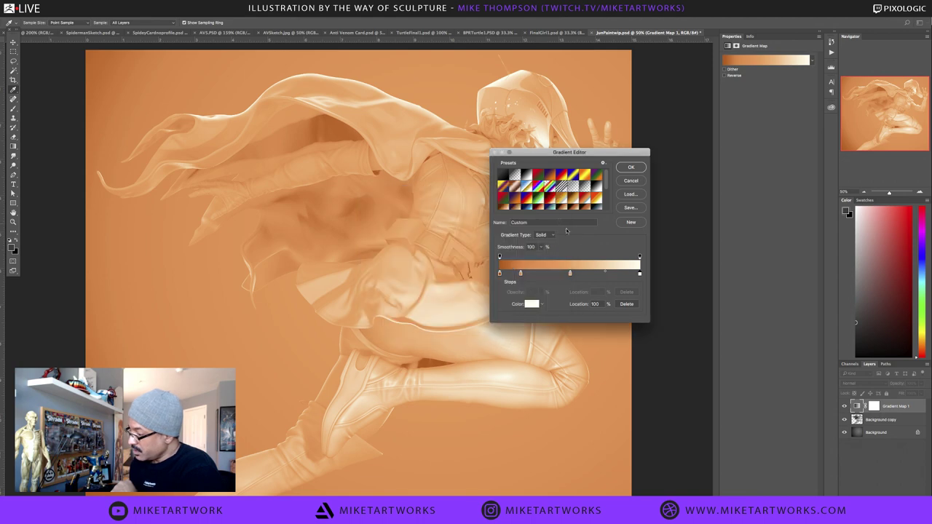
Move the two inner color stops to locations 23% and 56%, and recolor the 56% stop to soft peach f0b27f
left_click_drag(570, 275, 579, 277)
left_click_drag(520, 274, 533, 275)
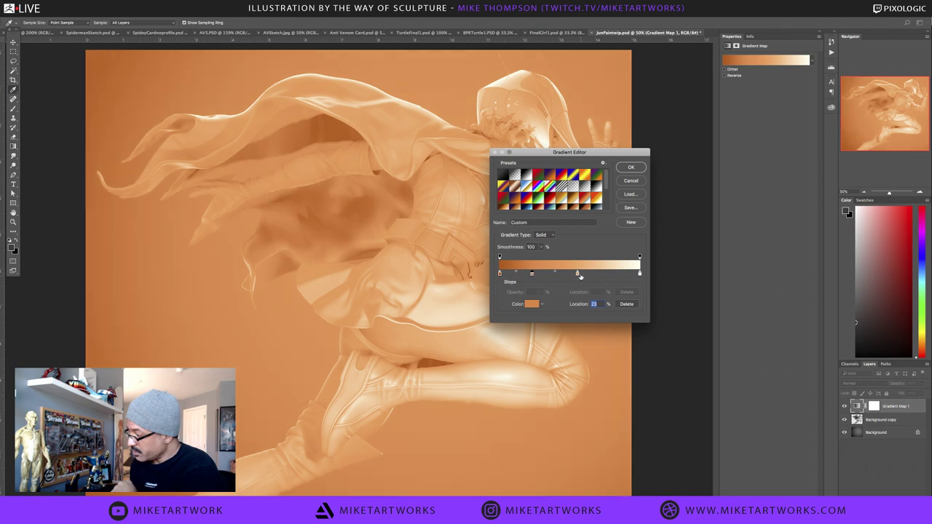
left_click(579, 274)
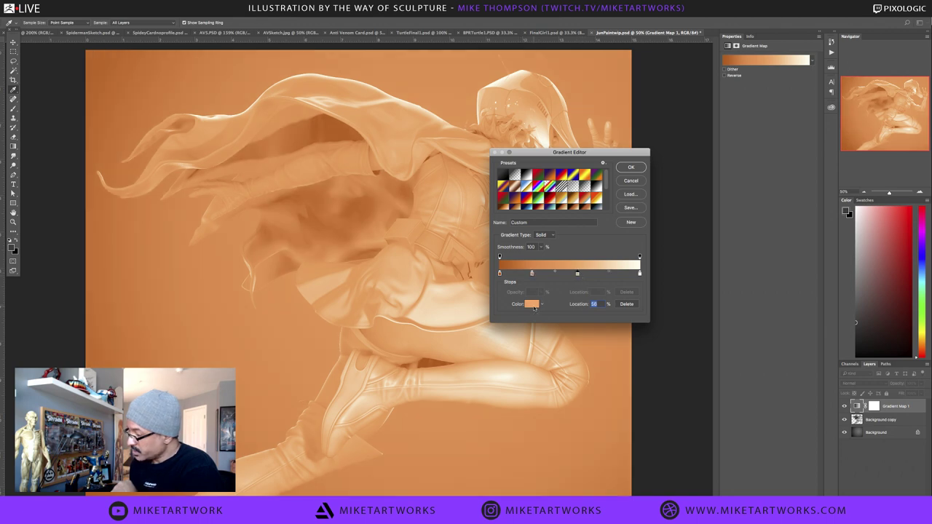
left_click(533, 304)
left_click(404, 211)
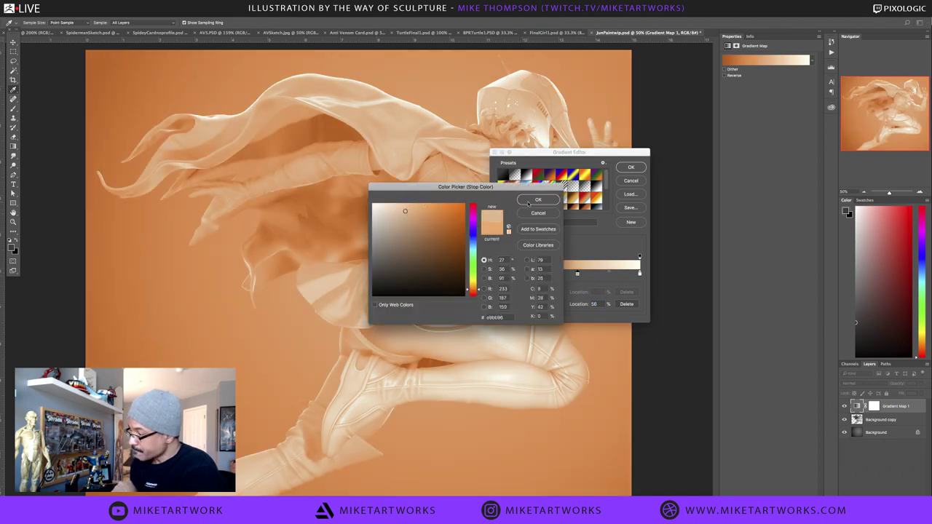
left_click_drag(411, 218, 416, 208)
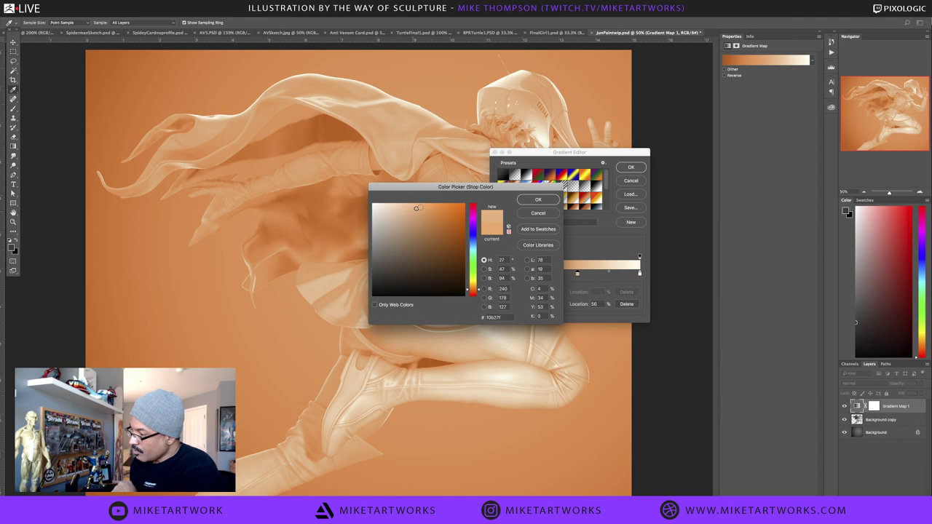
left_click(535, 200)
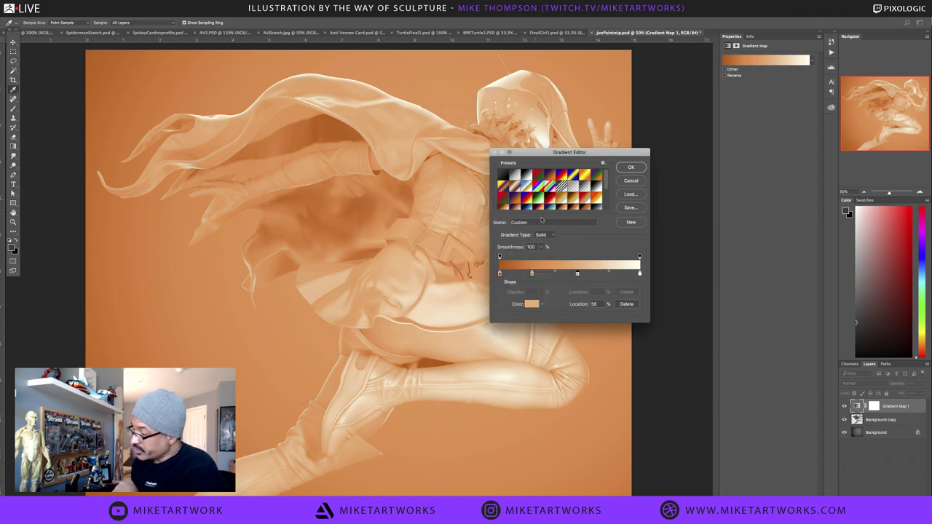
Move the Gradient Editor off the figure and save the gradient set in the Gradients folder as JunGradients.grd
left_click_drag(547, 152, 662, 161)
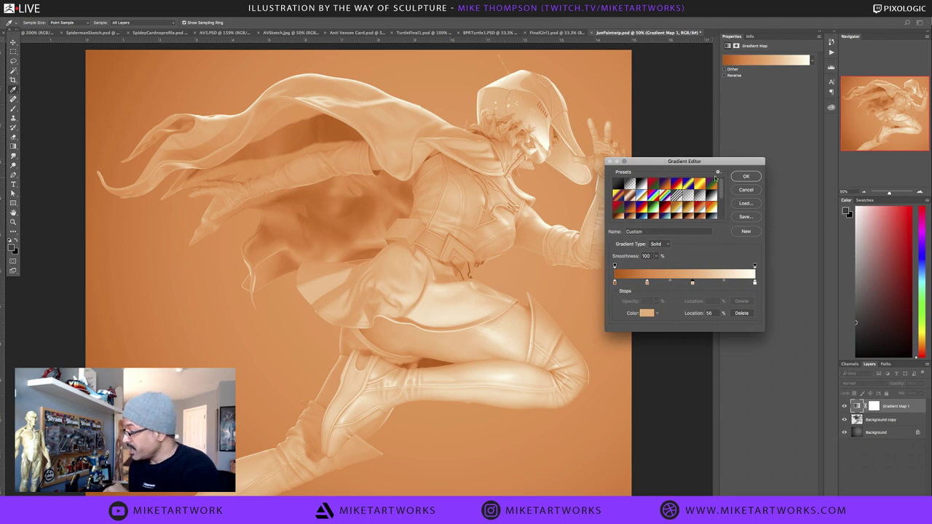
left_click(746, 218)
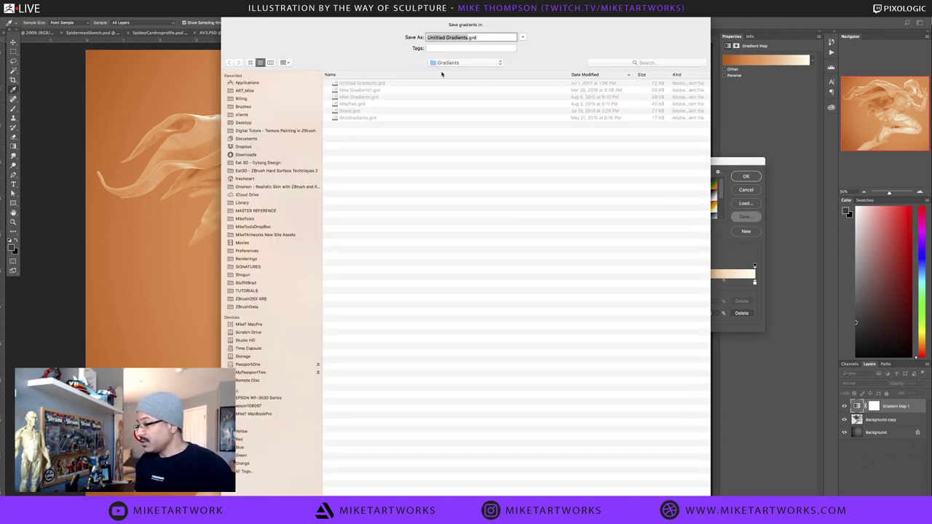
left_click(450, 63)
left_click(450, 63)
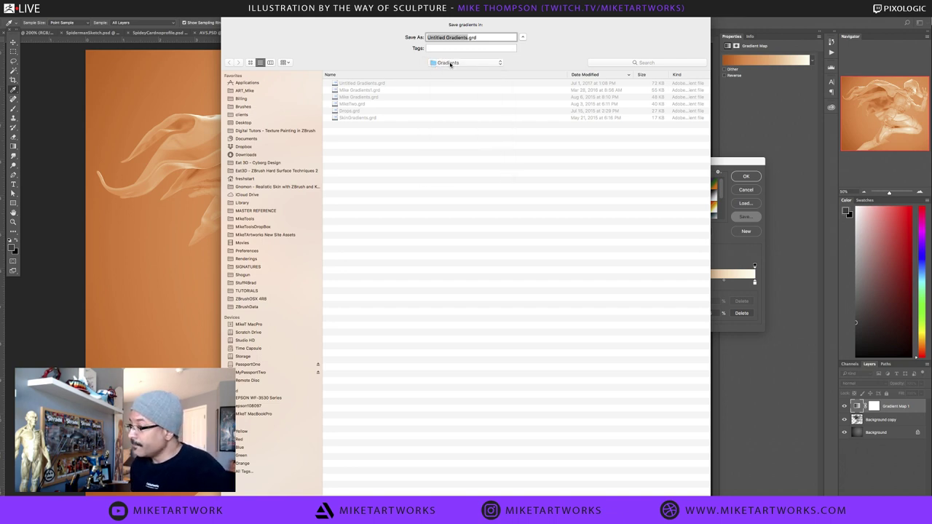
left_click(450, 63)
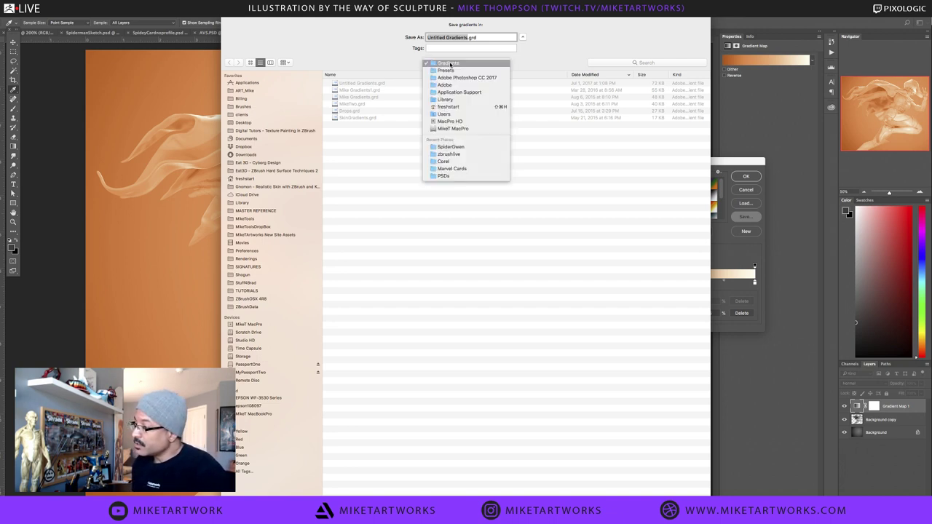
left_click(450, 64)
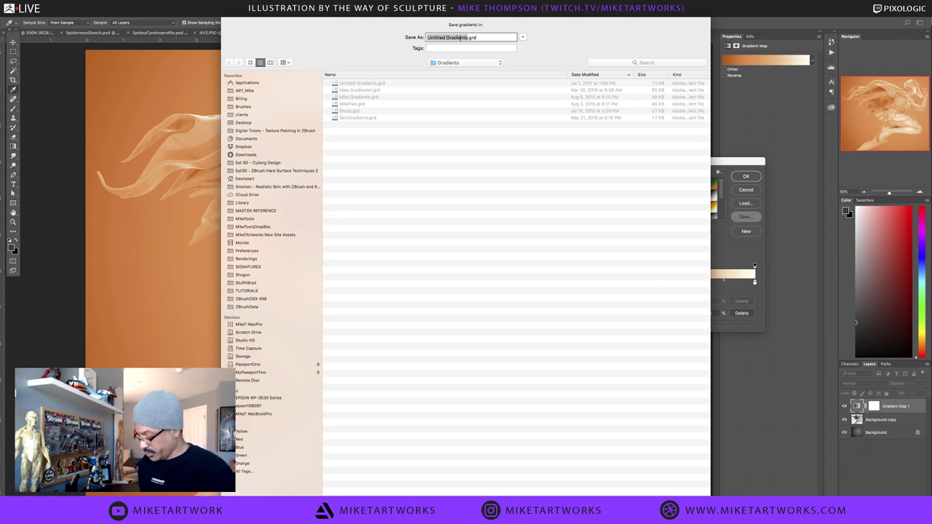
left_click(466, 38)
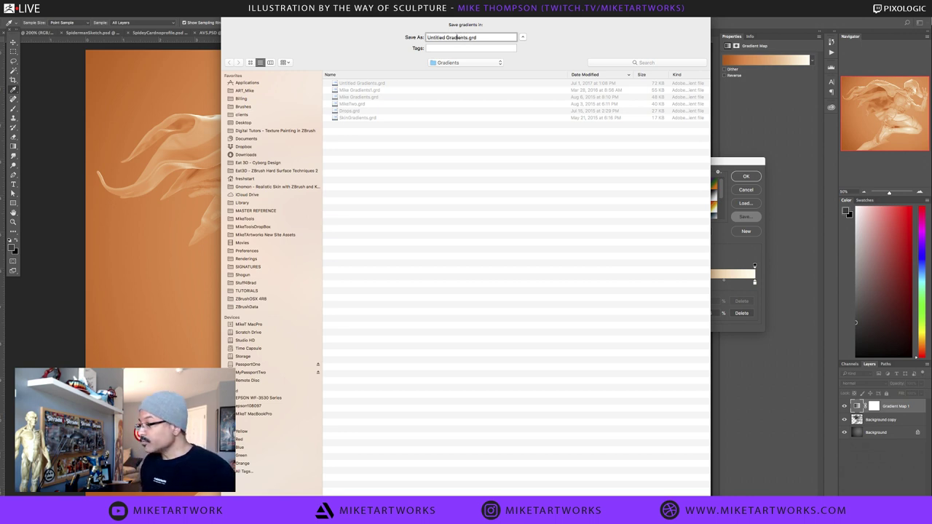
key("BackSpace")
key("BackSpace")
key("BackSpace")
key("BackSpace")
key("BackSpace")
key("BackSpace")
key("BackSpace")
key("BackSpace")
key("BackSpace")
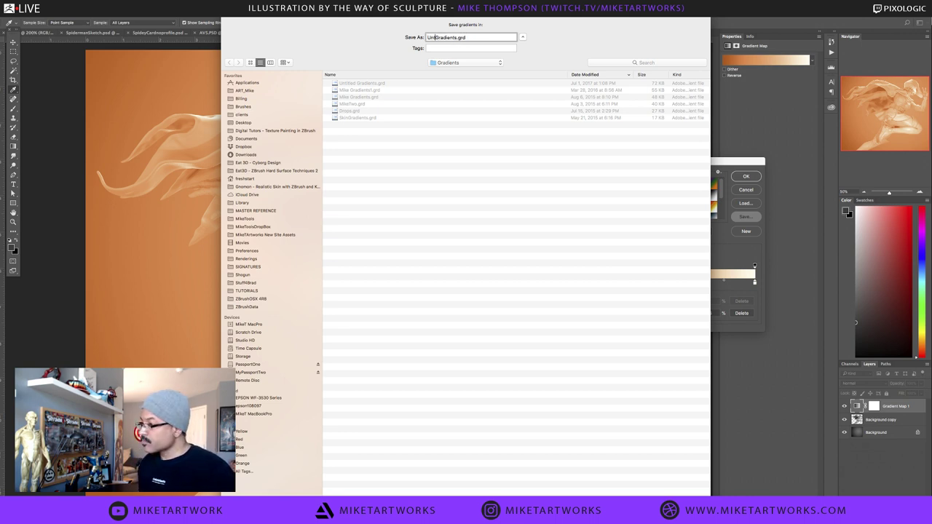
type("Jun")
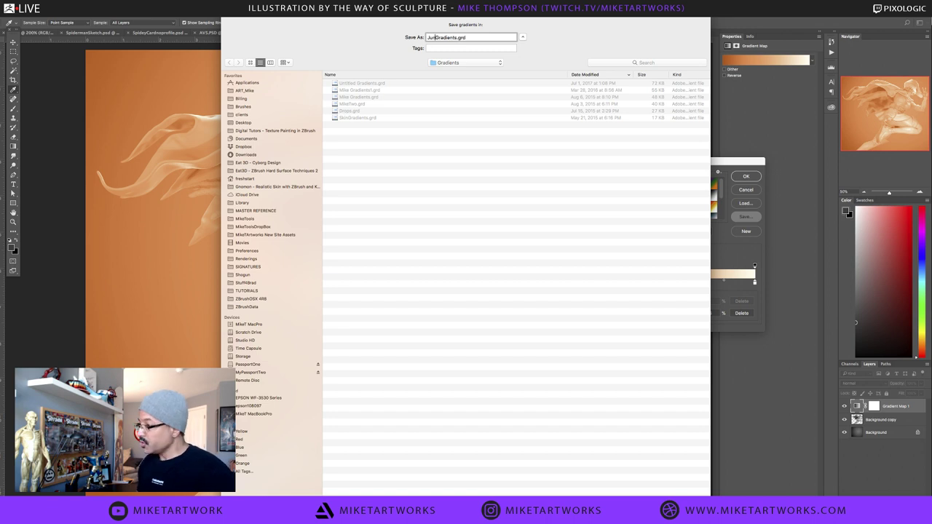
key("Return")
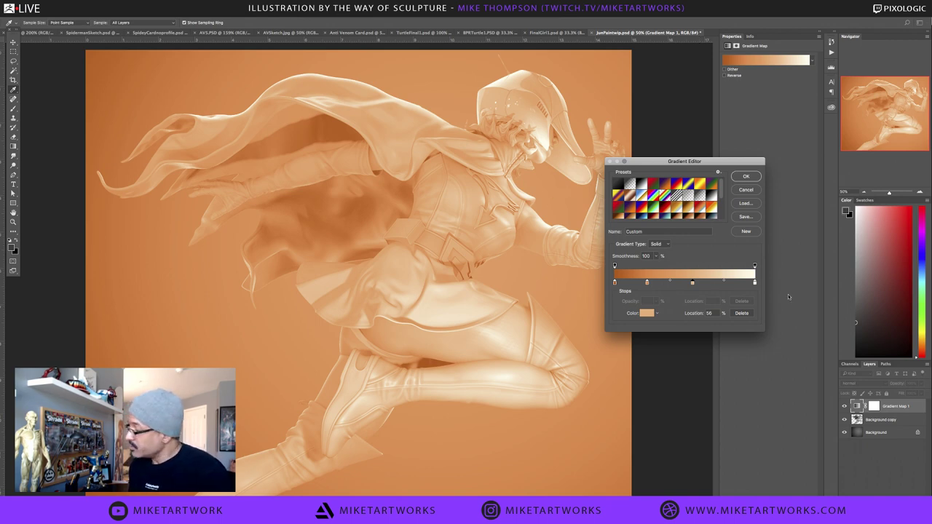
Accept the edited orange-to-cream gradient and hide the Gradient Map 1 layer
left_click(746, 178)
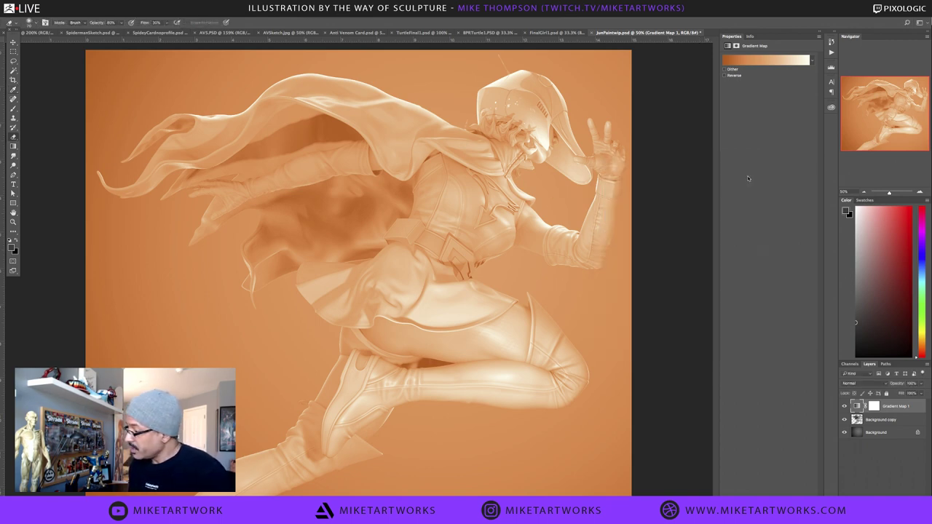
left_click(845, 405)
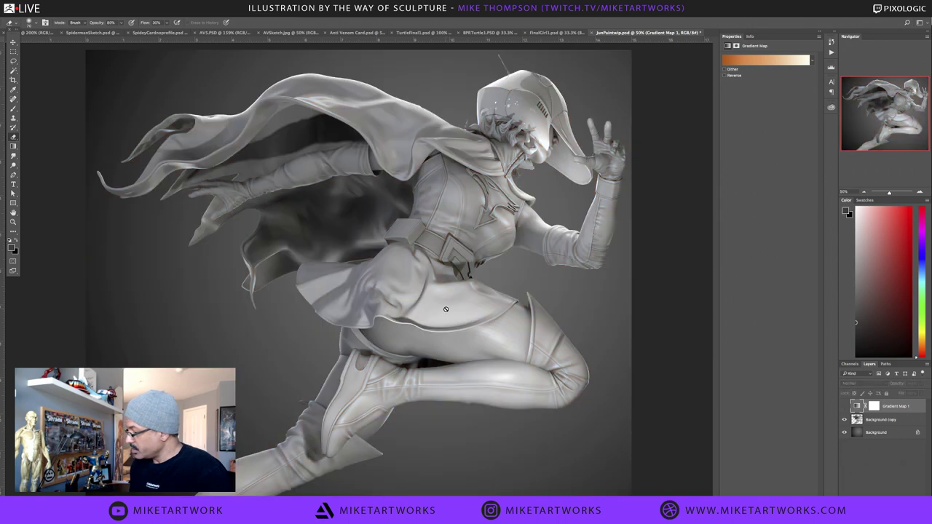
Preview the reference image Jun.jpg from the Desktop folder and open it
left_click(66, 10)
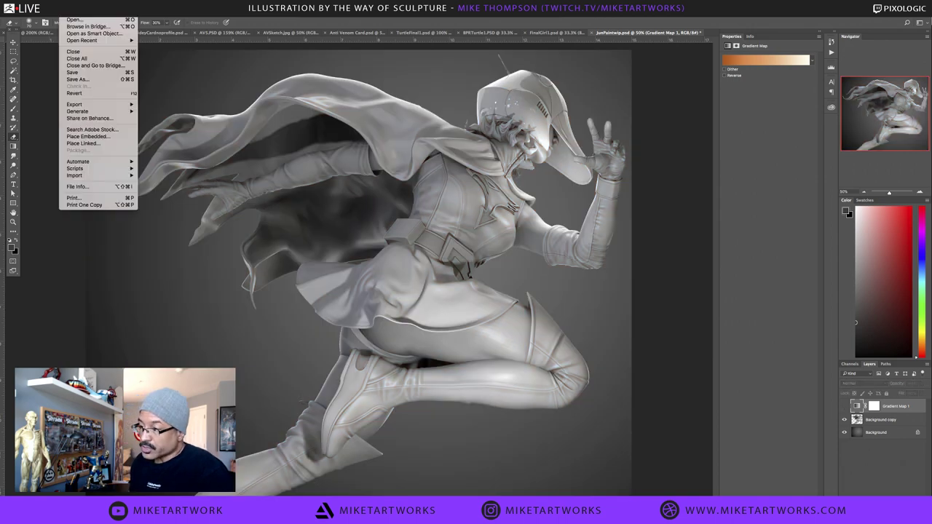
left_click(76, 20)
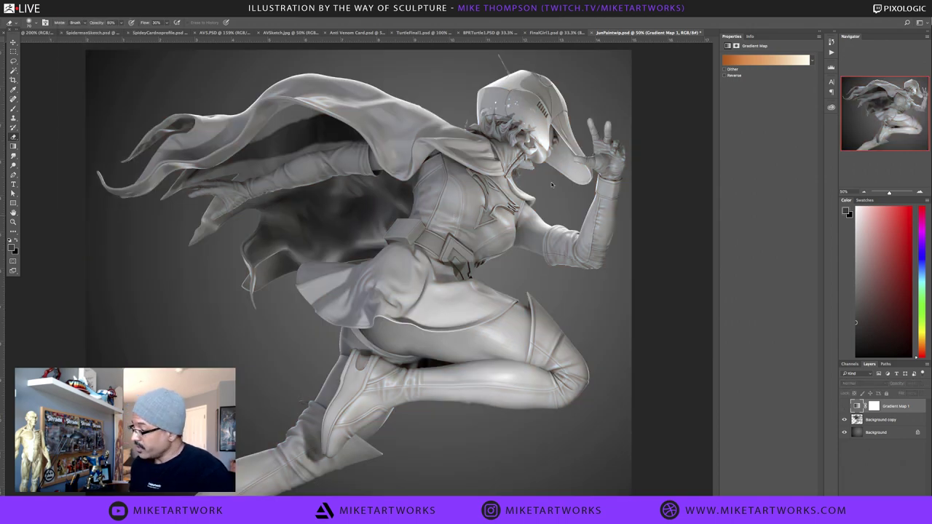
key("super+o")
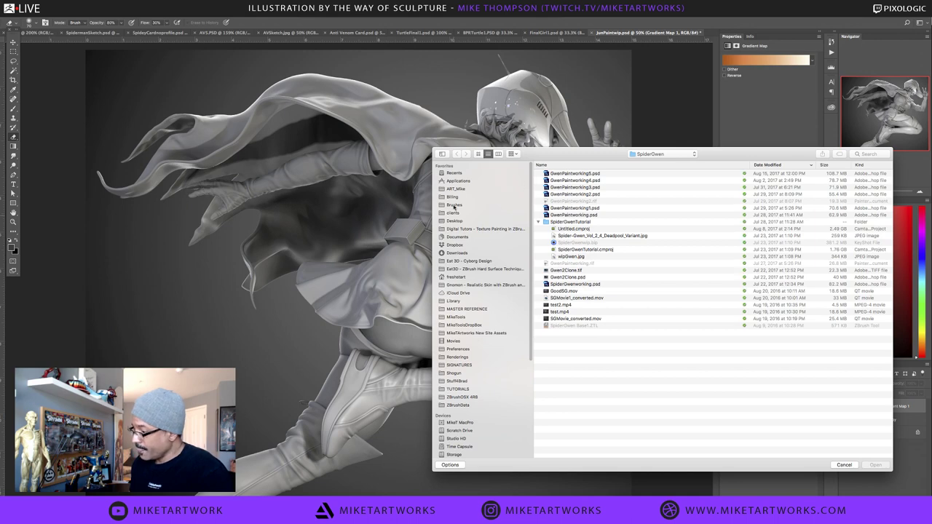
left_click(454, 220)
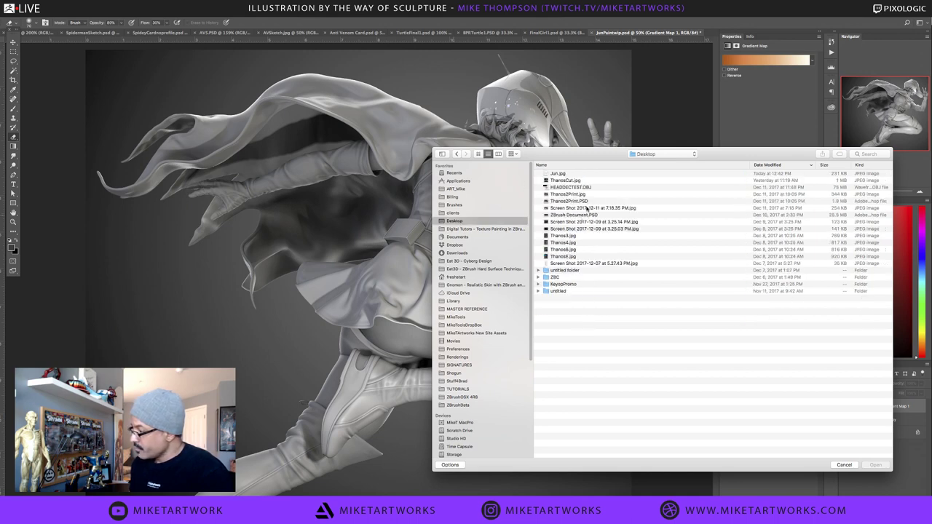
left_click(575, 174)
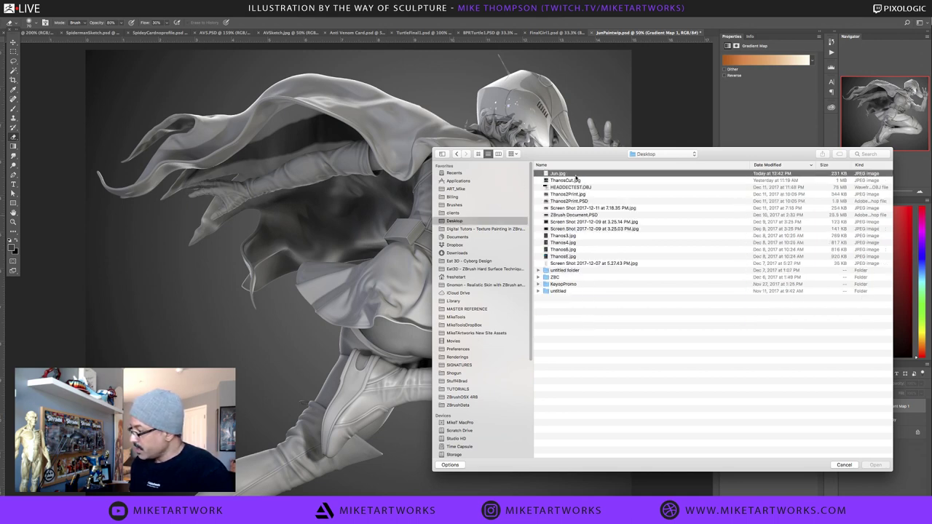
key("space")
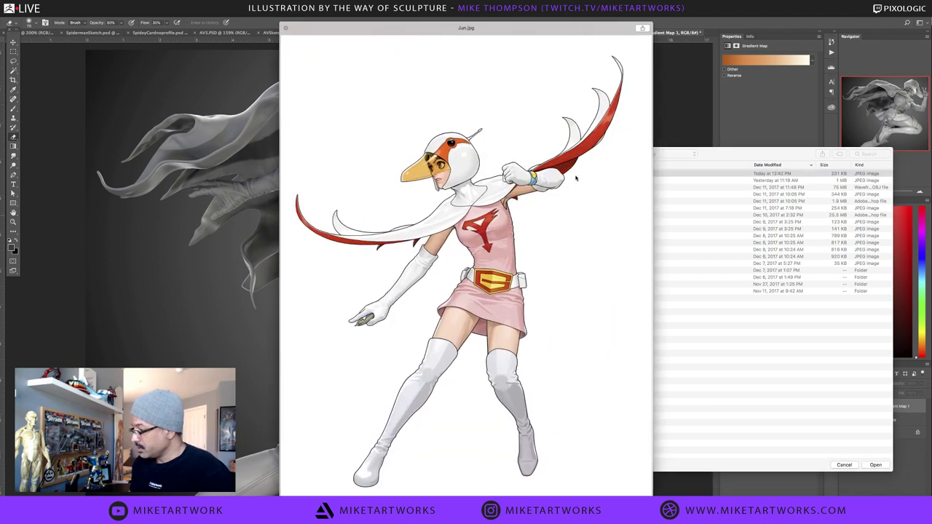
key("space")
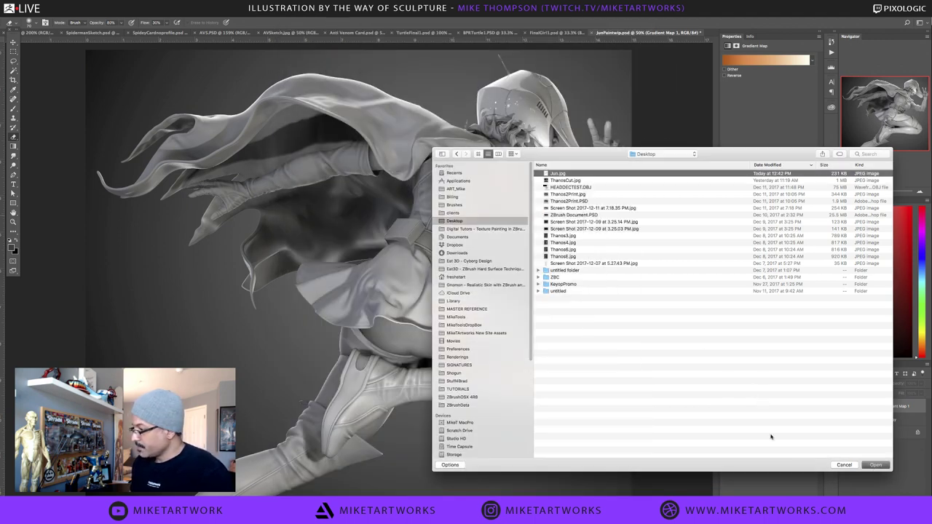
key("Return")
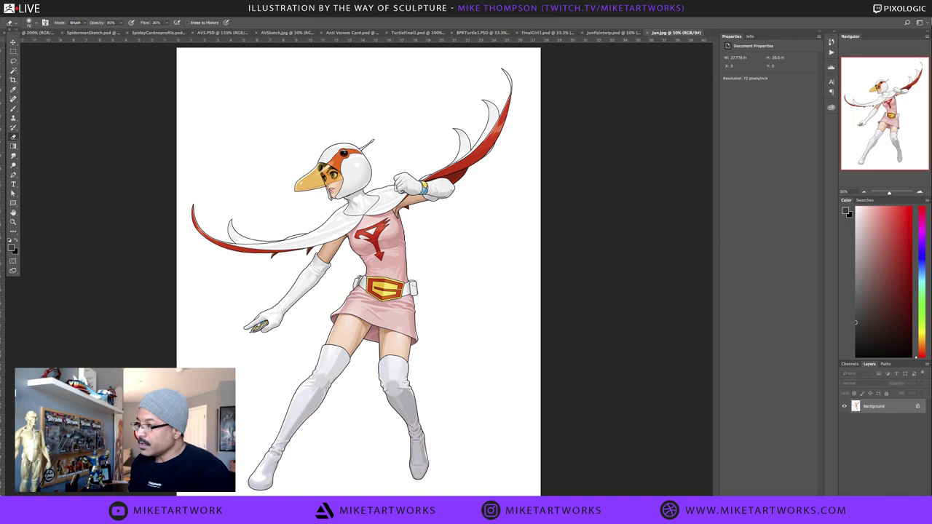
Arrange Jun.jpg and JunPaintwip.psd in a 2-up vertical layout, with the reference in the narrower pane
left_click(212, 10)
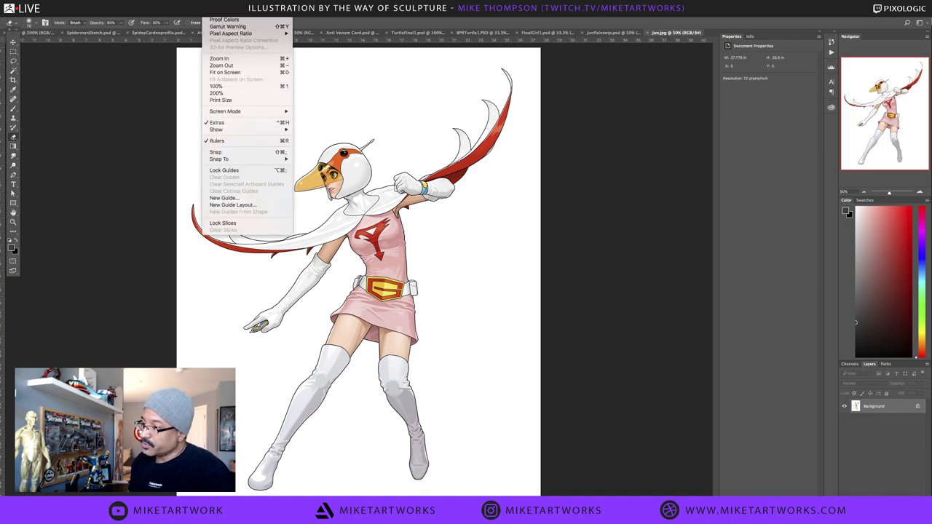
mouse_move(231, 10)
mouse_move(260, 14)
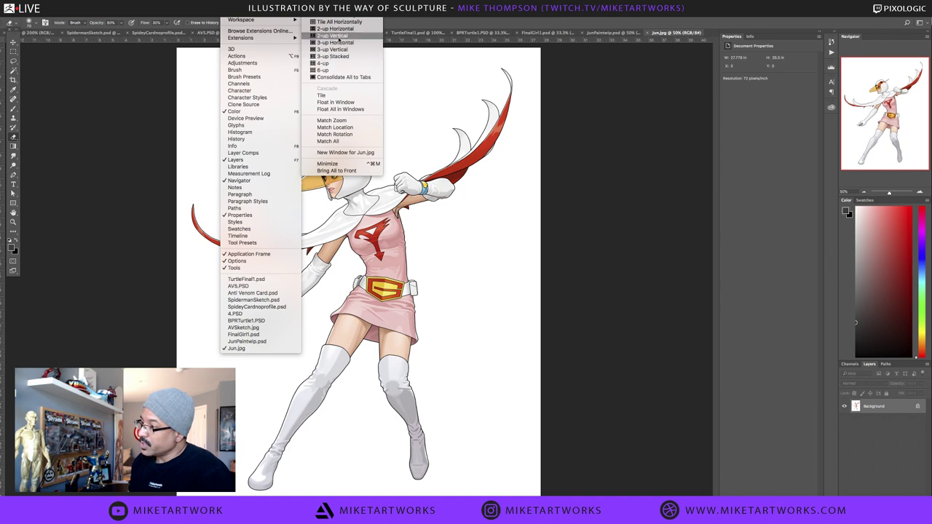
left_click(338, 37)
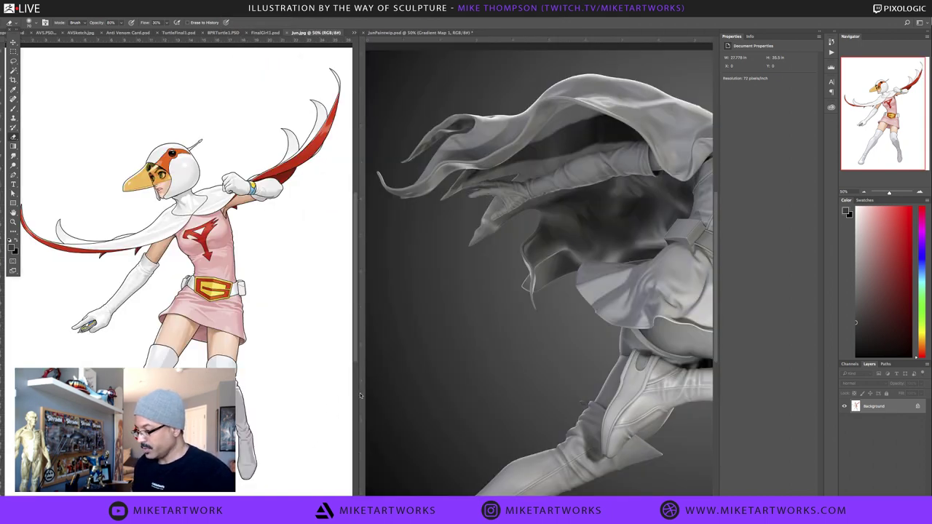
left_click_drag(317, 391, 236, 385)
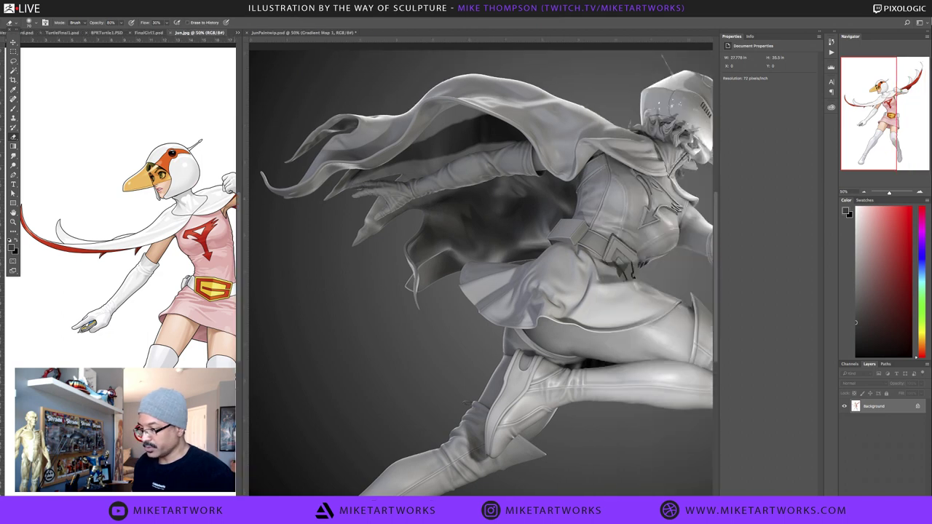
key("super+minus")
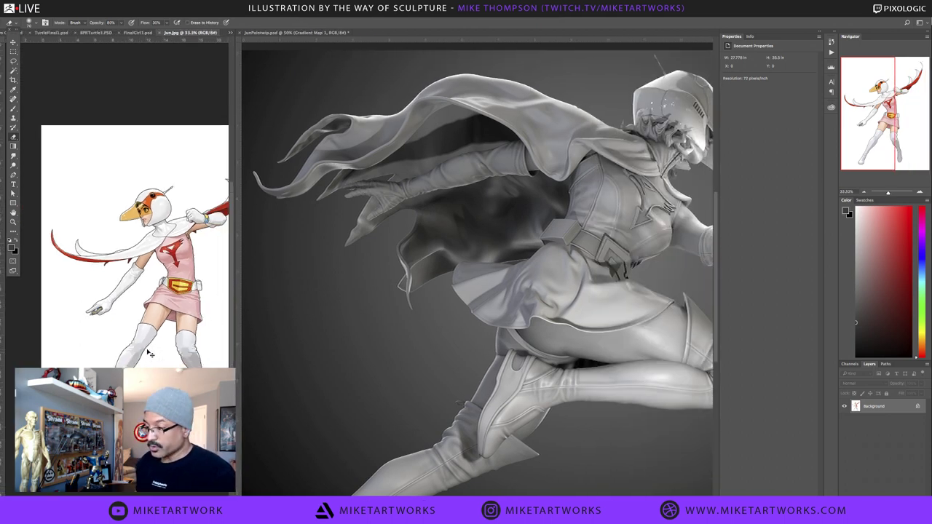
left_click_drag(152, 364, 126, 313)
left_click(494, 447)
left_click_drag(520, 456, 474, 450)
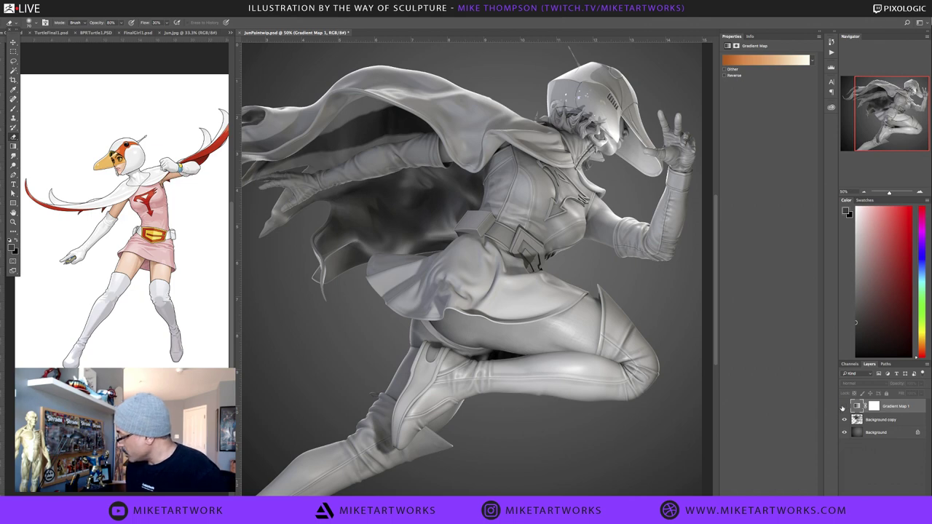
Show the Gradient Map 1 layer in JunPaintwip.psd and invert its layer mask to black
left_click(844, 407)
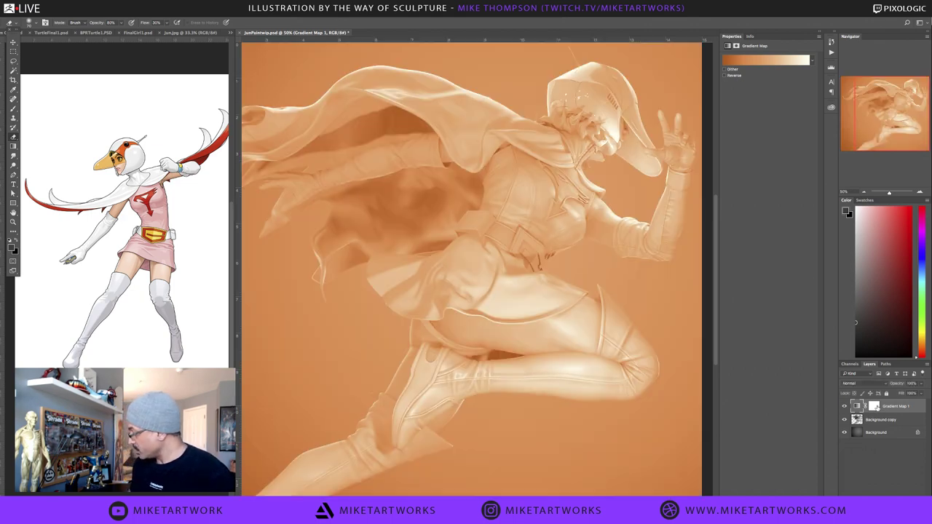
left_click(874, 407)
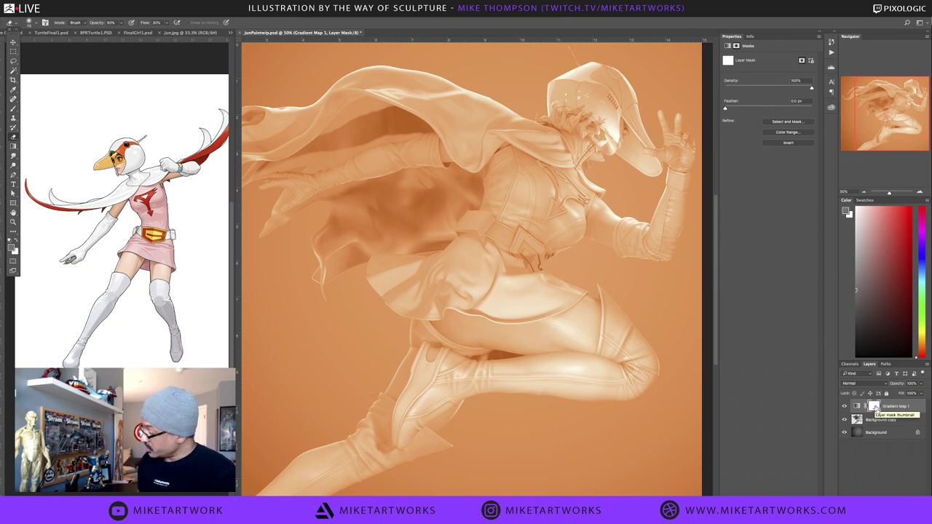
key("ctrl+i")
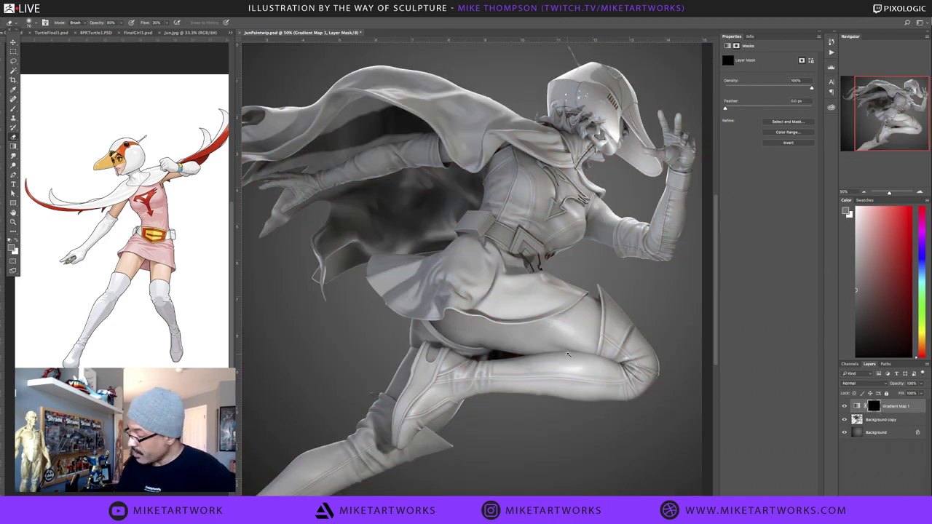
Lasso the bare leg skin between the skirt and the boots, fill it with white on the gradient map's mask, and deselect
scroll(568, 353, "up", 1)
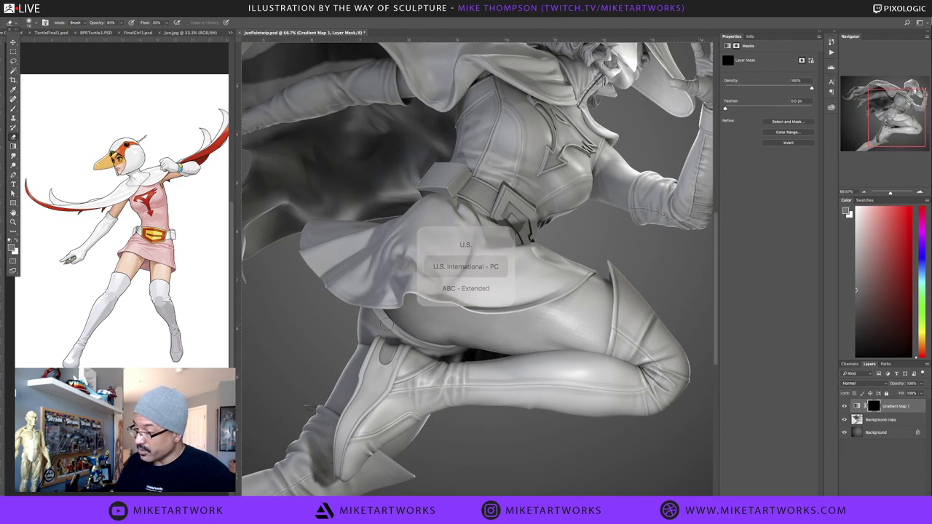
left_click(14, 62)
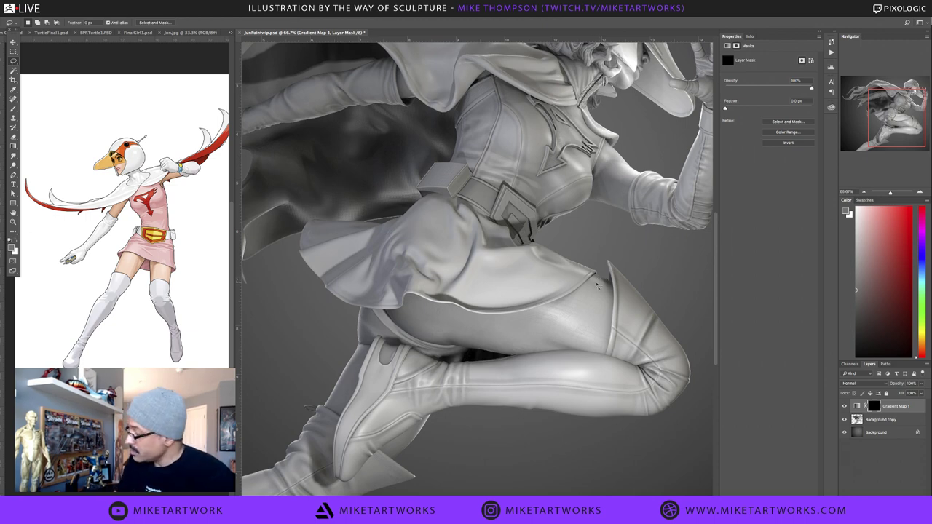
mouse_move(601, 277)
left_mouse_down()
mouse_move(574, 295)
mouse_move(502, 316)
mouse_move(410, 296)
mouse_move(386, 315)
mouse_move(441, 348)
mouse_move(611, 359)
mouse_move(593, 275)
left_mouse_up()
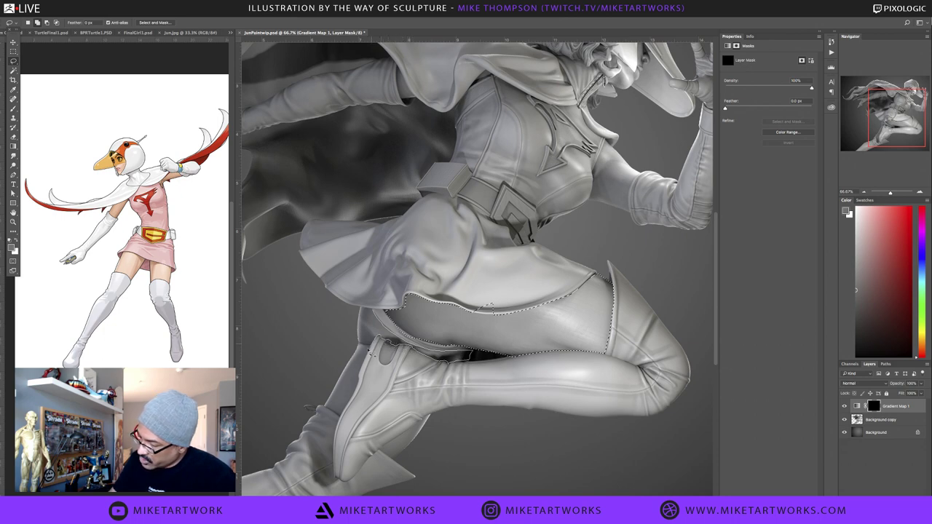
mouse_move(360, 375)
left_mouse_down()
mouse_move(340, 413)
mouse_move(326, 406)
mouse_move(351, 368)
mouse_move(366, 309)
left_mouse_up()
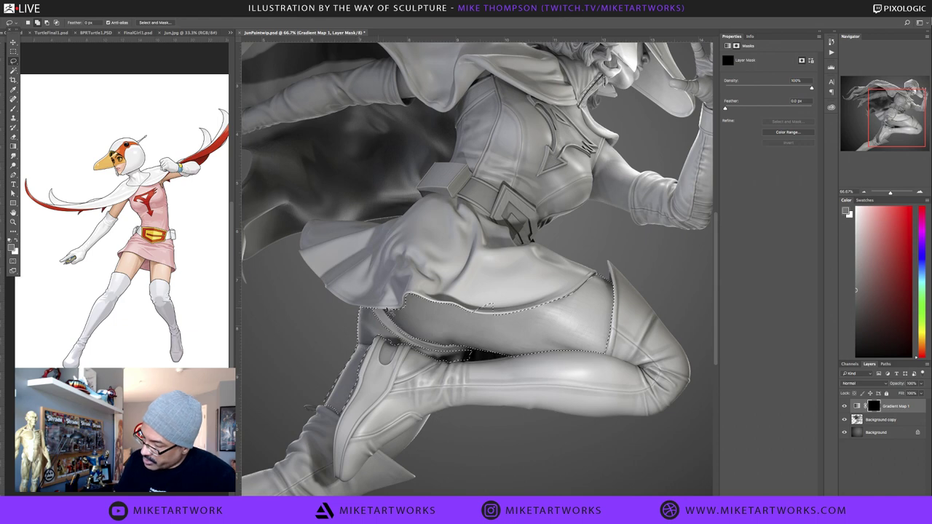
mouse_move(349, 366)
left_mouse_down()
mouse_move(332, 389)
mouse_move(348, 361)
left_mouse_up()
mouse_move(330, 405)
left_mouse_down()
mouse_move(338, 419)
mouse_move(351, 380)
left_mouse_up()
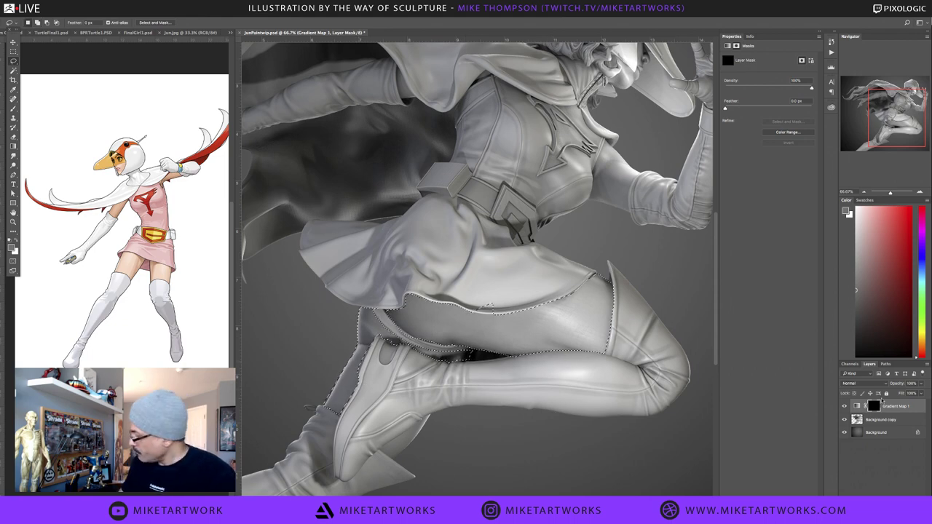
key("x")
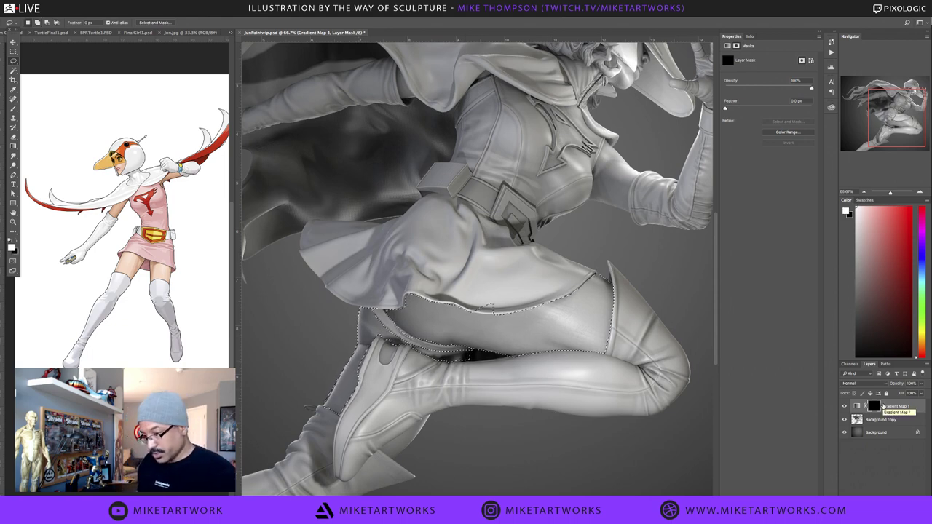
key("alt+BackSpace")
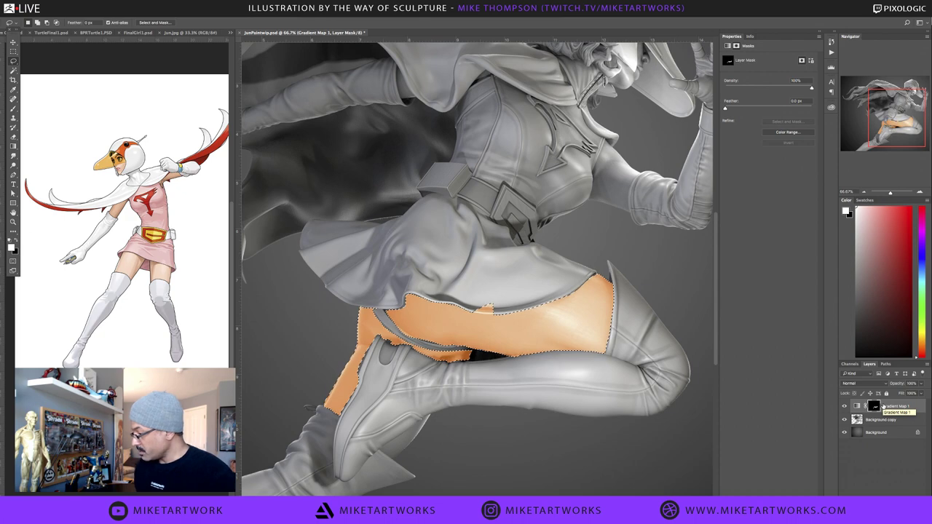
key("ctrl+d")
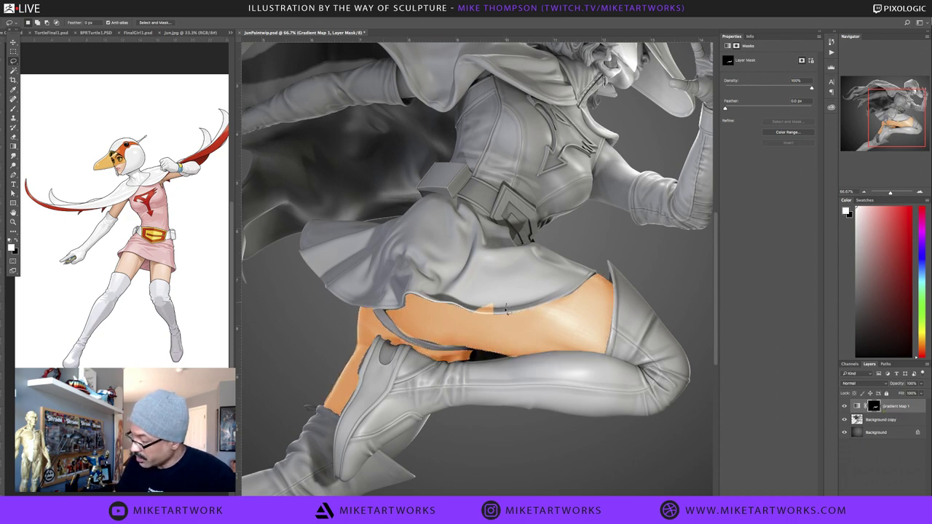
Lasso the stray skin-coloured patch on the skirt hem, fill it with black on the mask, and deselect
left_click_drag(482, 315, 502, 263)
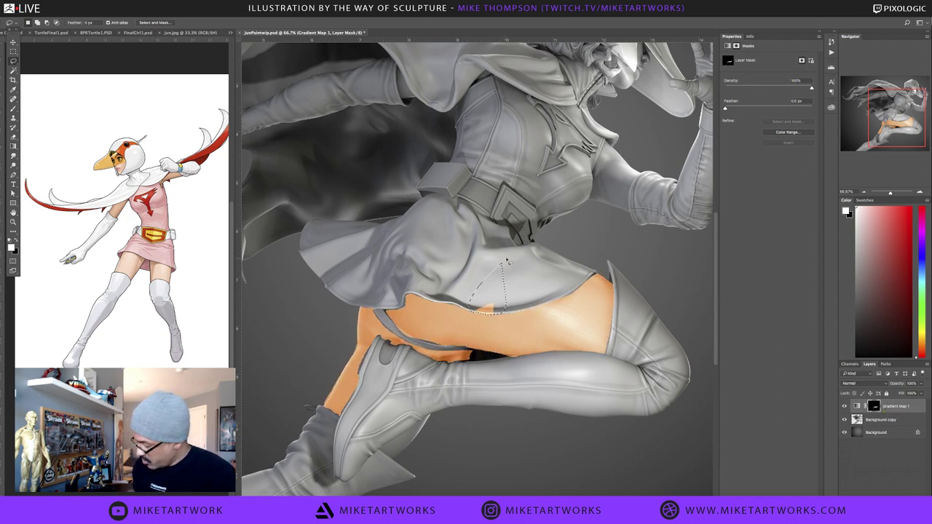
key("ctrl+BackSpace")
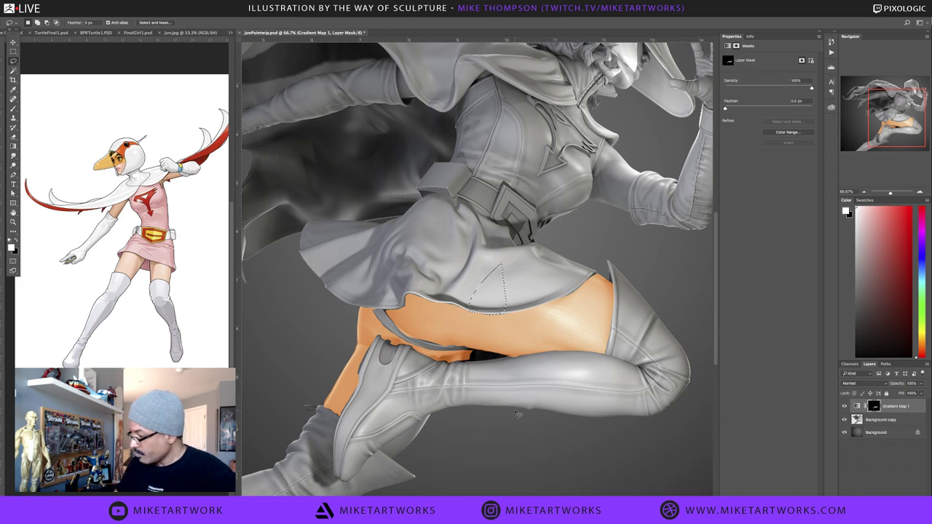
key("ctrl+minus")
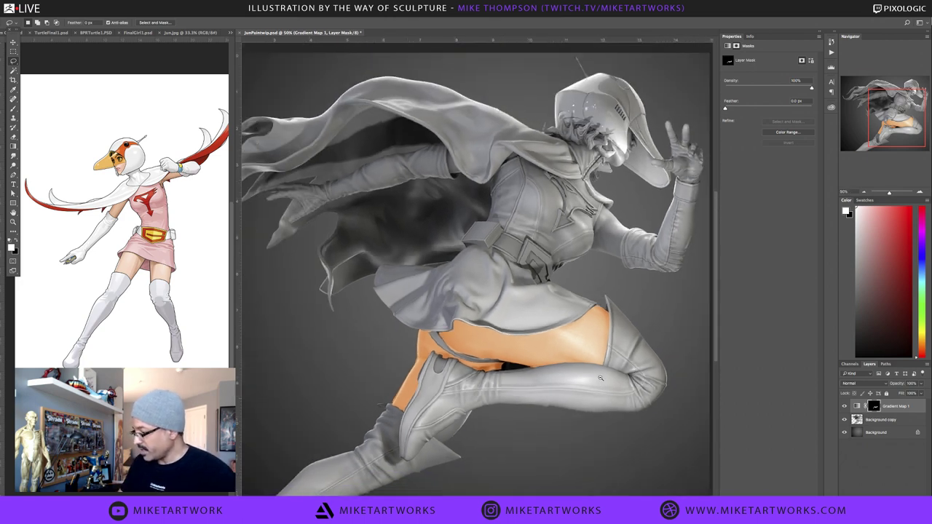
left_click_drag(661, 291, 619, 341)
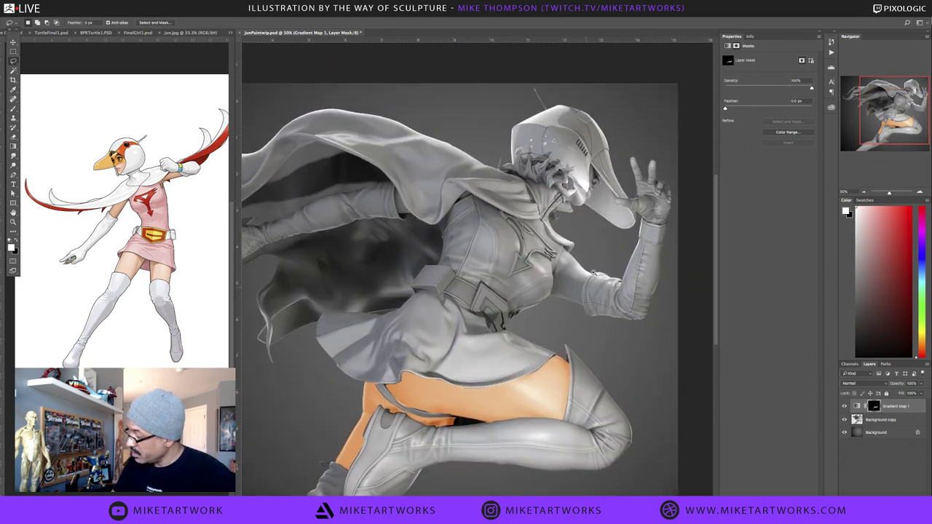
key("ctrl+plus")
key("ctrl+d")
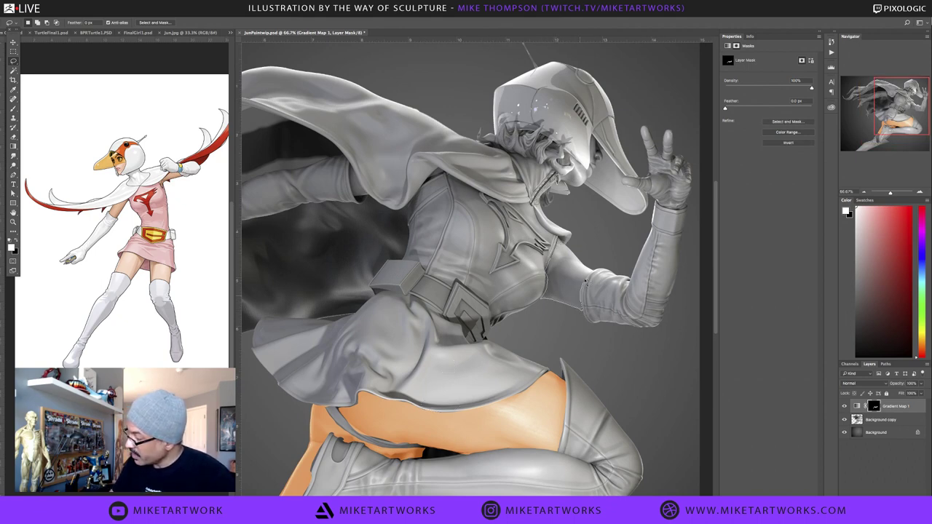
Lasso the bare upper arm of the raised arm and the face under the helmet, and fill them with white on the mask
left_click_drag(573, 257, 558, 240)
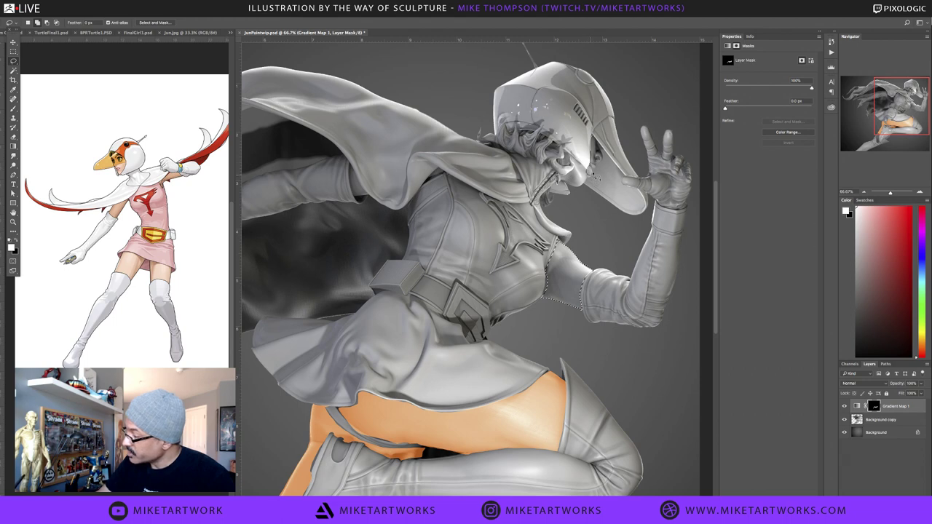
mouse_move(598, 162)
left_mouse_down()
mouse_move(592, 136)
mouse_move(587, 187)
mouse_move(565, 180)
mouse_move(597, 160)
left_mouse_up()
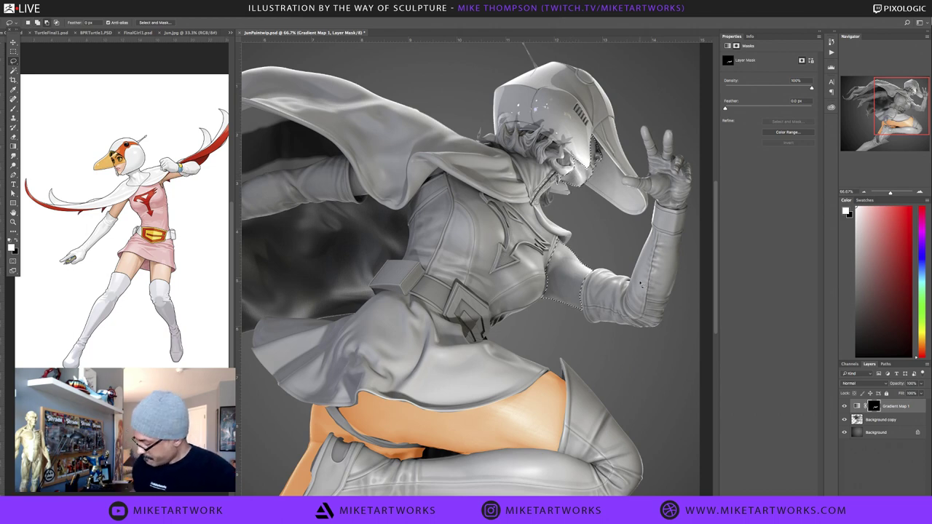
key("alt+BackSpace")
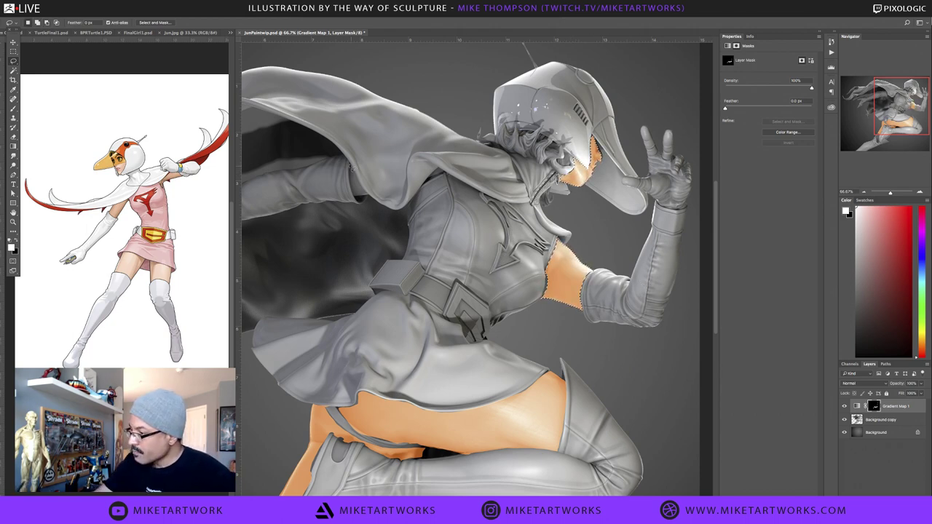
Clear the selection, lasso the bare skin of the trailing arm beside the cape, and fill it with white on the mask
key("ctrl+d")
mouse_move(352, 181)
left_mouse_down()
mouse_move(358, 198)
mouse_move(351, 157)
left_mouse_up()
key("shift+BackSpace")
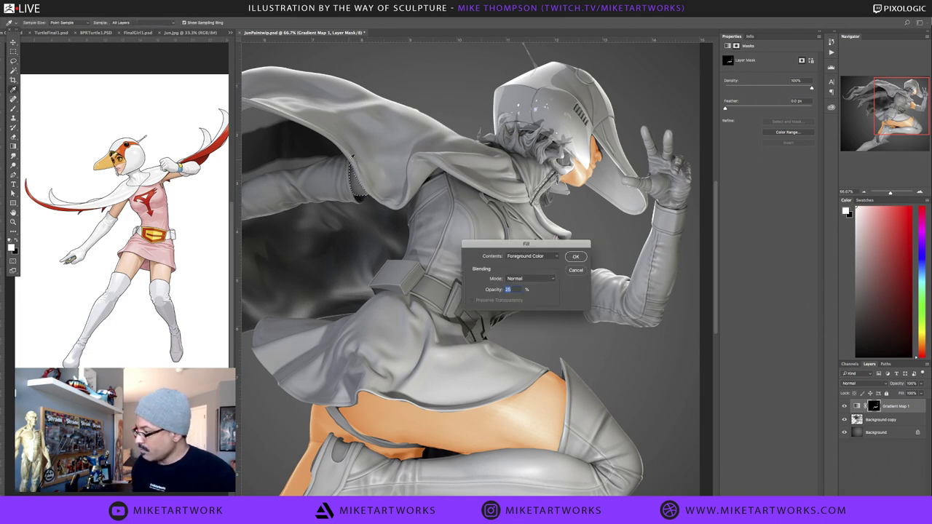
left_click(579, 270)
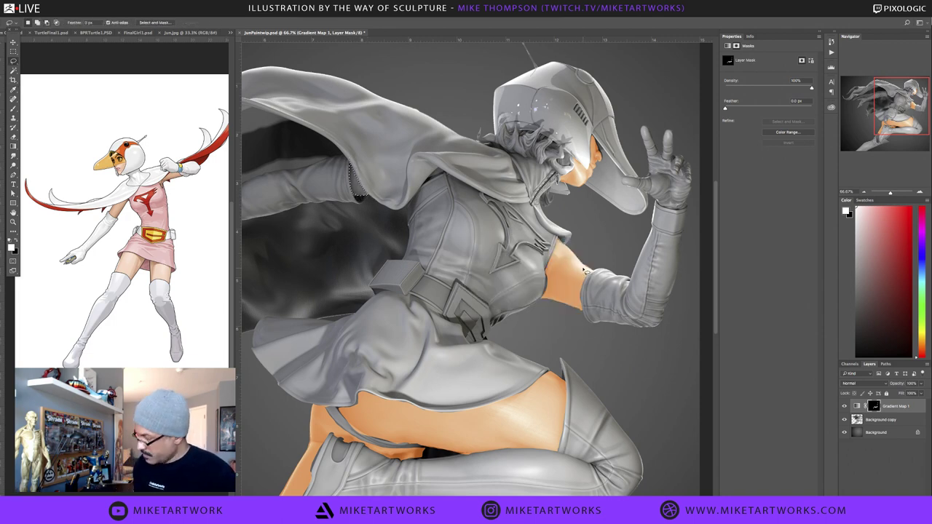
Lasso the strip of the raised upper arm along the armhole, fill it with white on the mask, and deselect
scroll(630, 382, "down", 1)
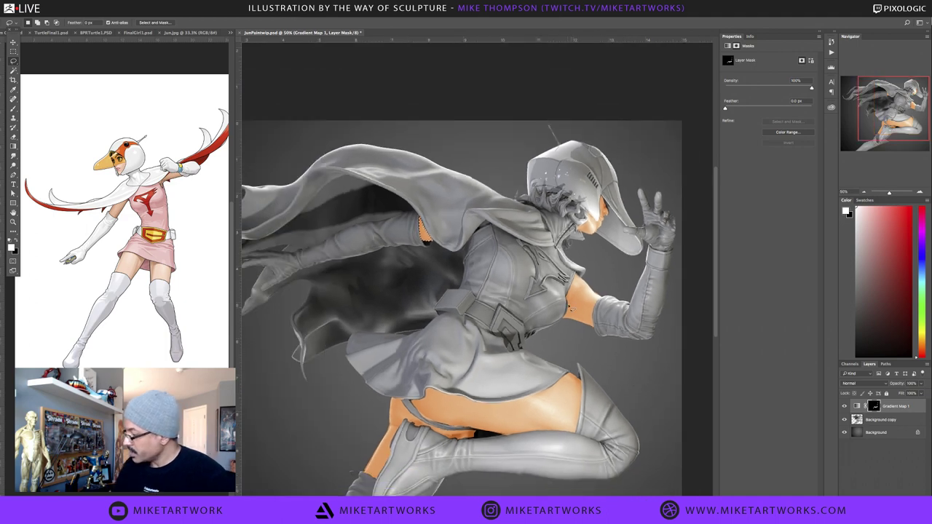
mouse_move(572, 296)
left_mouse_down()
mouse_move(566, 322)
mouse_move(573, 295)
left_mouse_up()
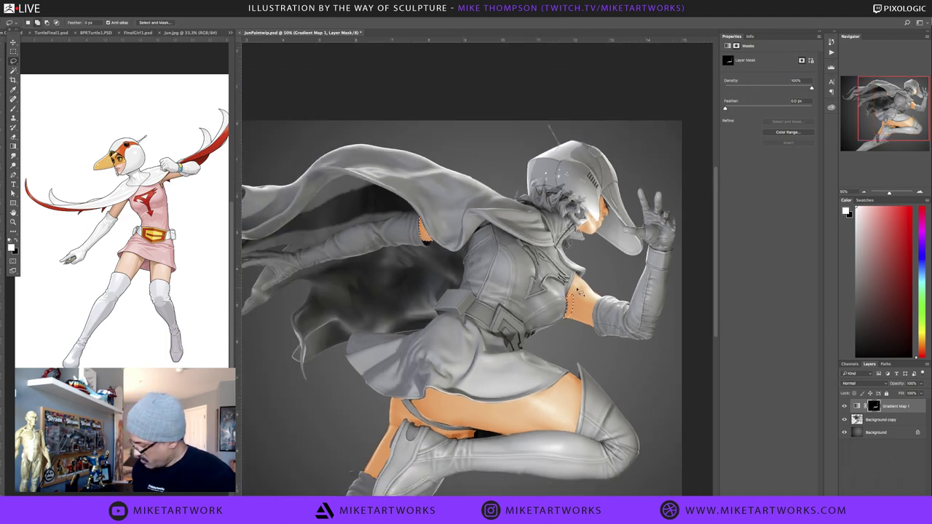
key("shift+F5")
left_click(576, 271)
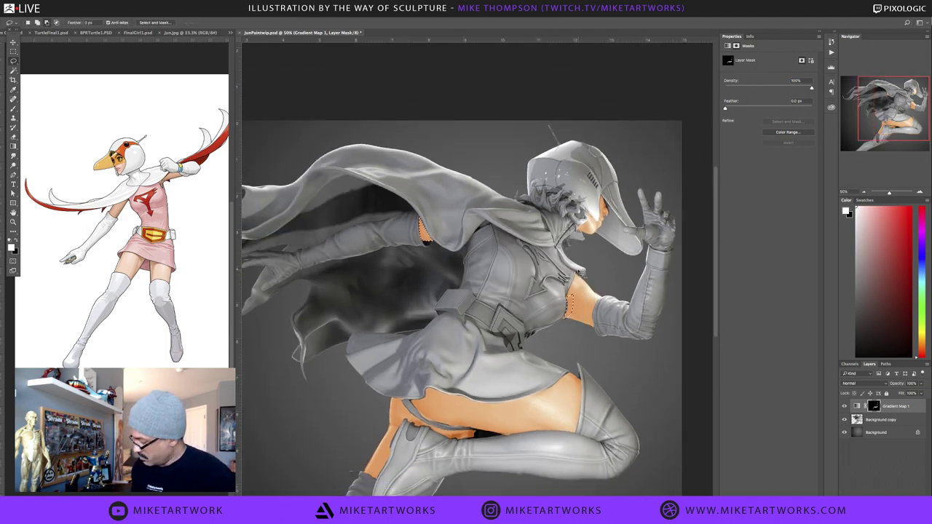
key("ctrl+d")
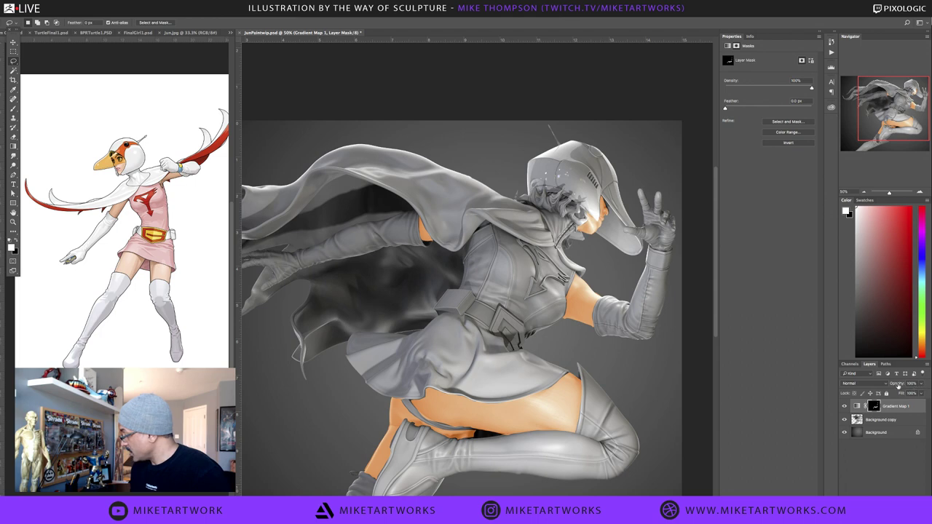
Try Overlay on the Gradient Map 1 layer and settle on Soft Light as its blend mode
left_click(878, 383)
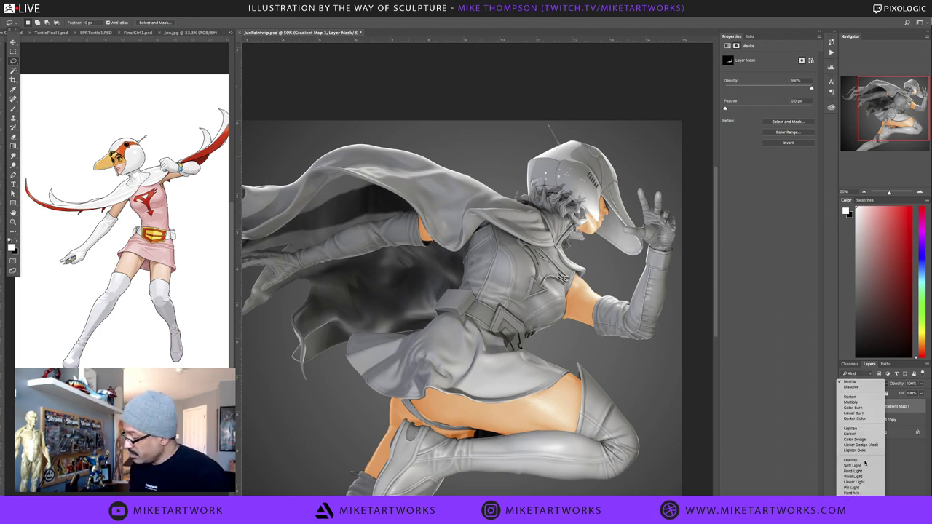
left_click(865, 463)
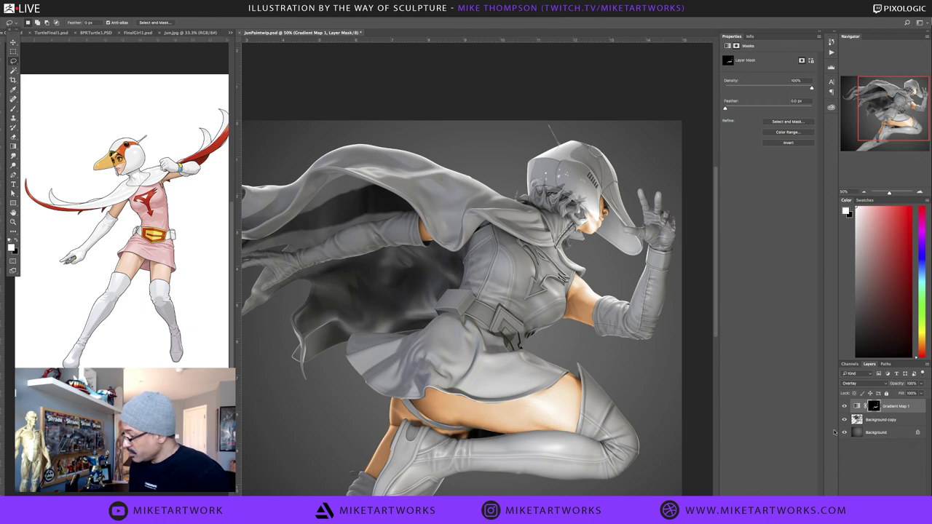
left_click(868, 384)
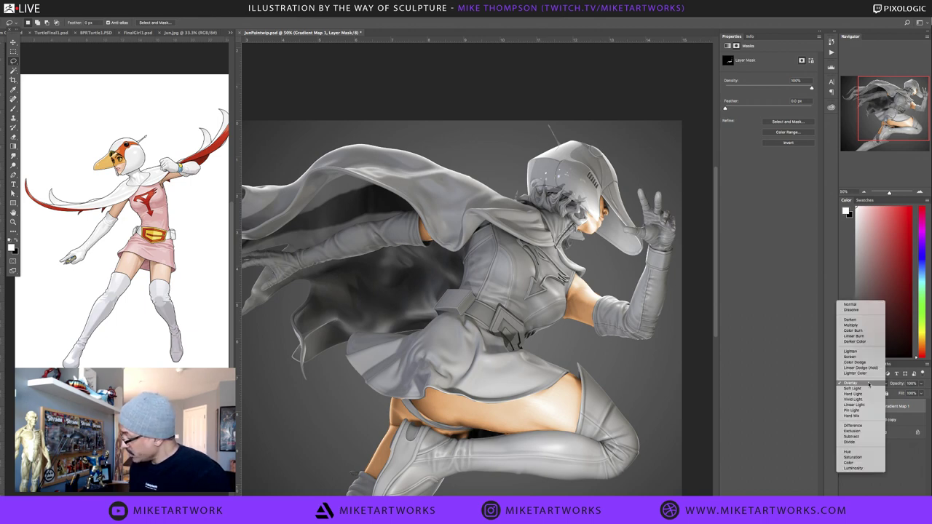
left_click(868, 389)
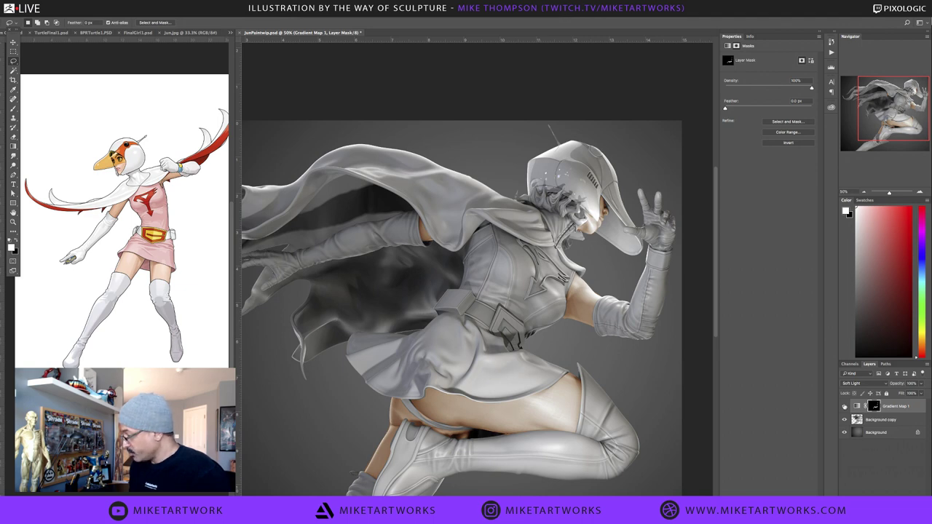
Duplicate the Gradient Map 1 layer and set the copy's opacity to 51%
left_click_drag(893, 411, 899, 501)
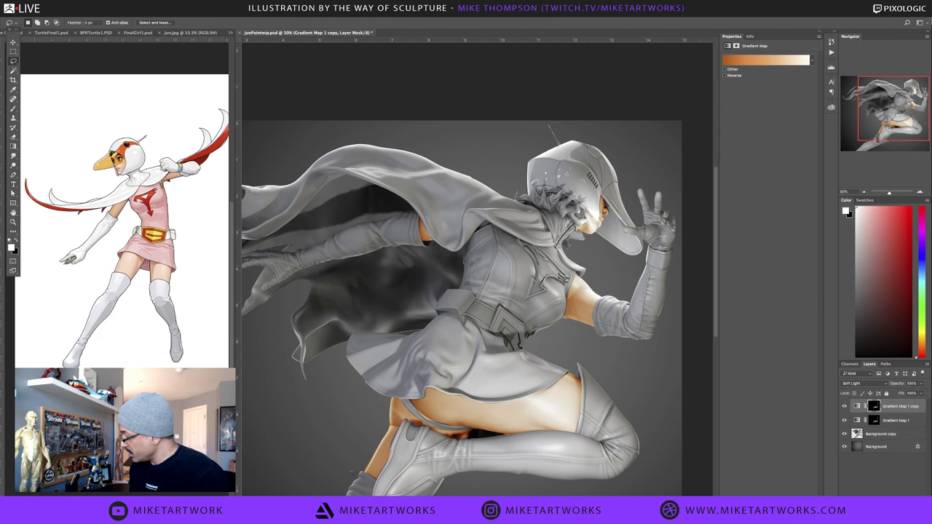
left_click(922, 386)
left_click_drag(921, 394, 902, 394)
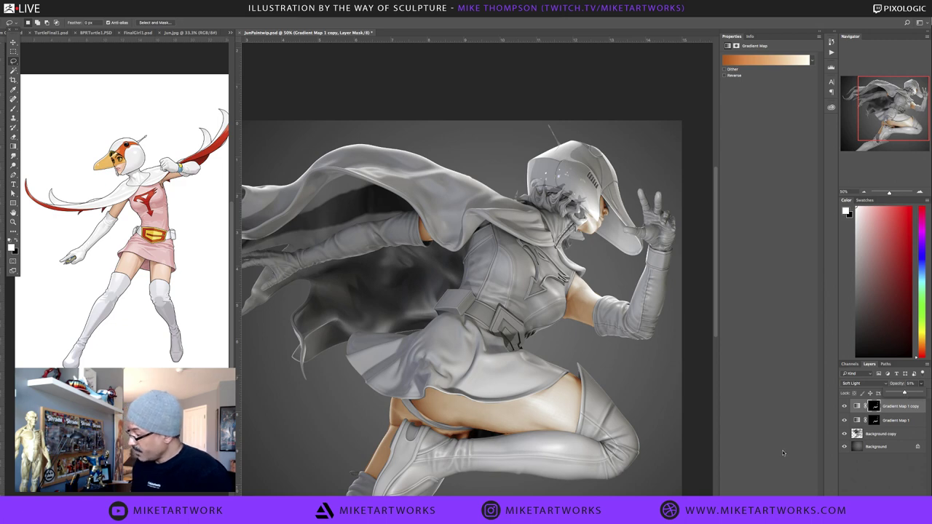
Group the two gradient map layers and add a white layer mask to the group
double_click(898, 421)
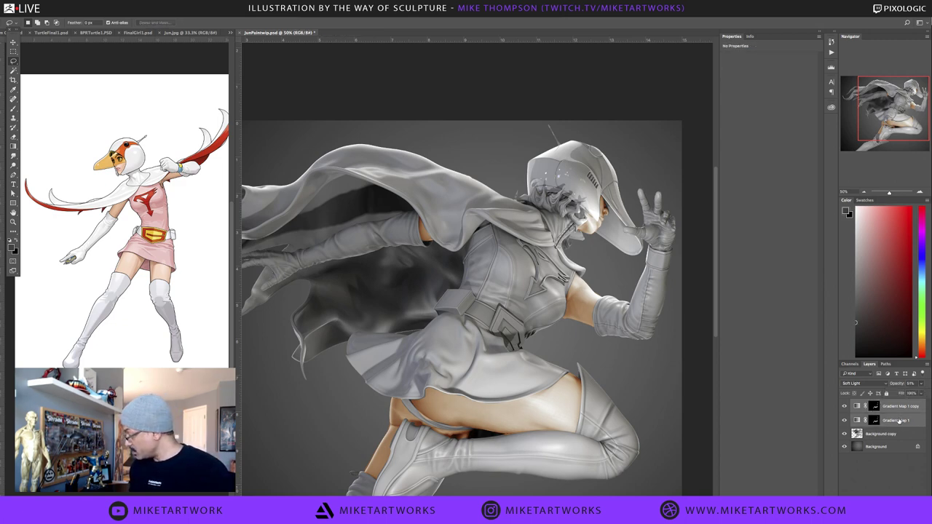
key("ctrl+g")
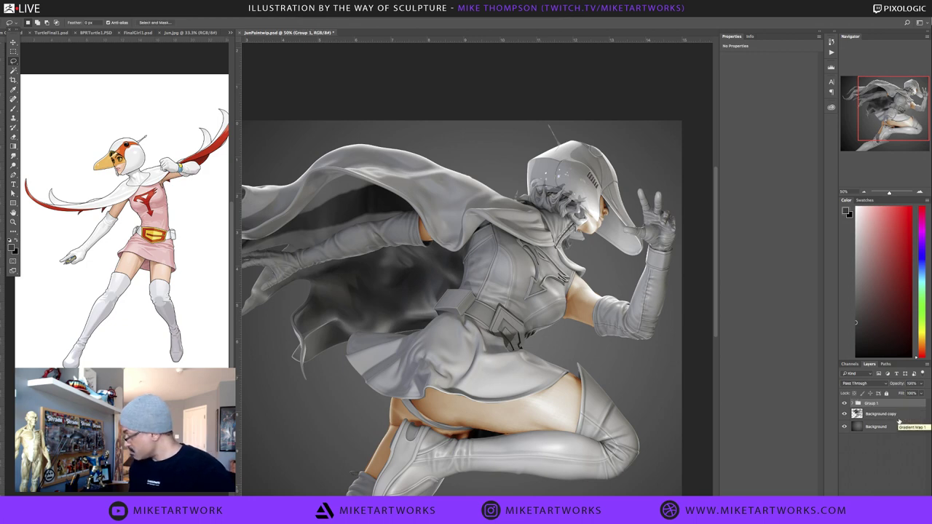
key("super+plus")
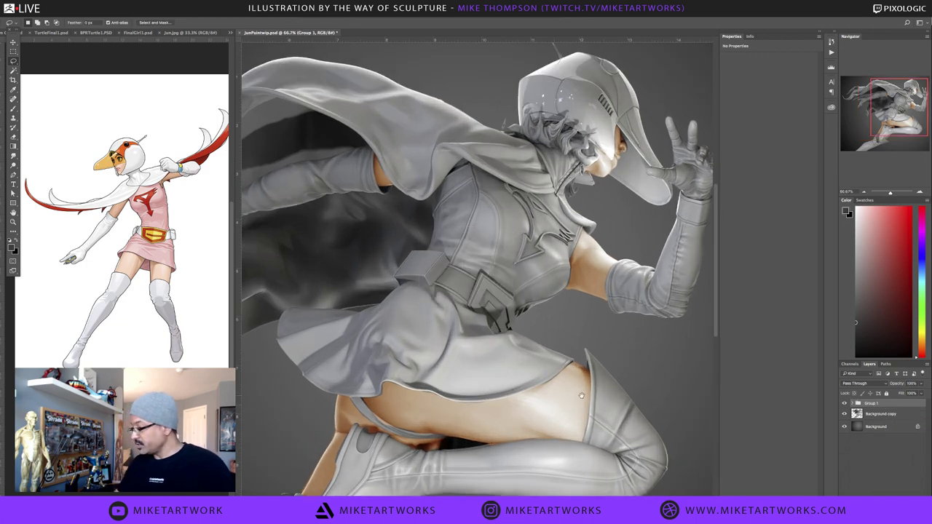
left_click_drag(580, 396, 519, 335)
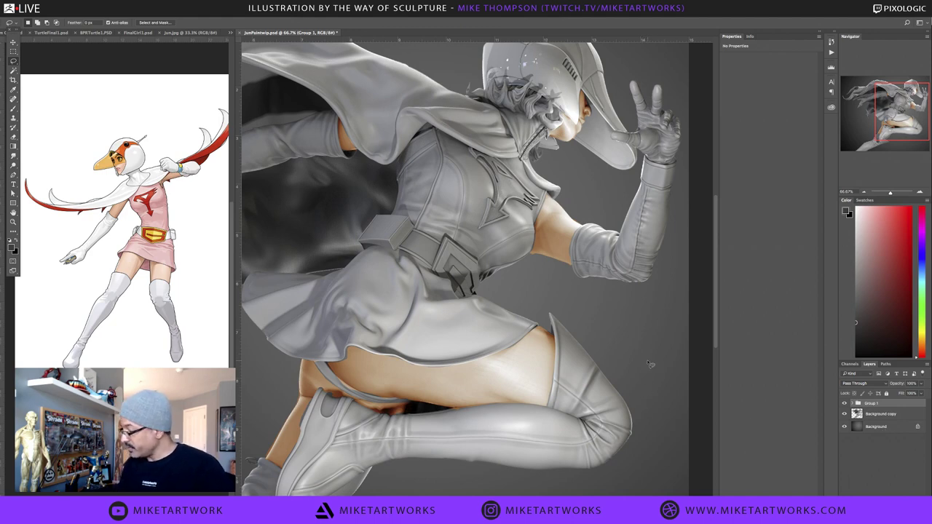
key("r")
mouse_move(650, 366)
left_mouse_down()
mouse_move(564, 436)
mouse_move(621, 423)
left_mouse_up()
key("ctrl+alt+m")
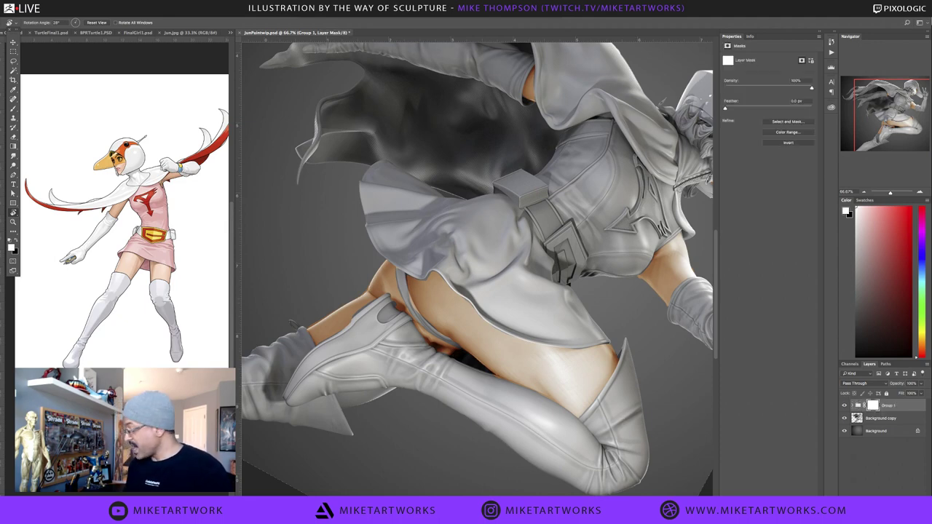
Delete the duplicate gradient map from Group 1 and target Gradient Map 1's mask with the Brush tool
key("b")
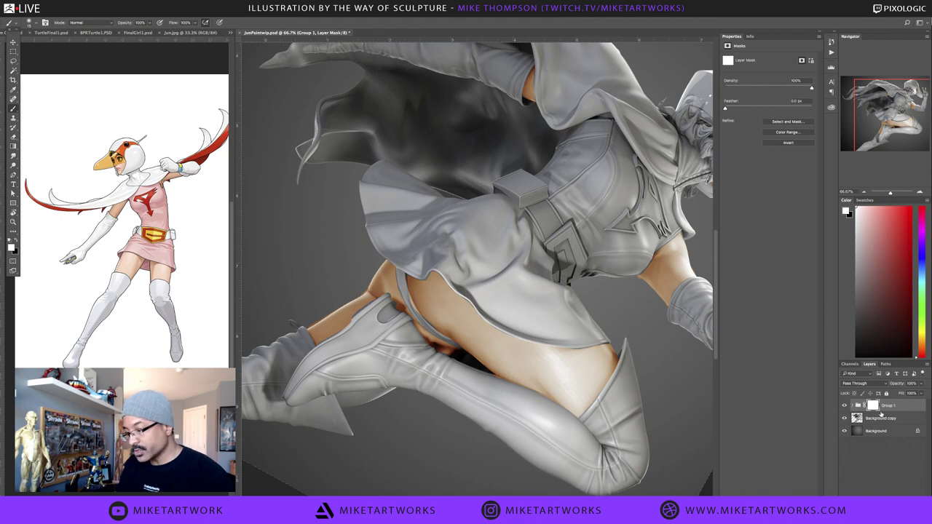
key("x")
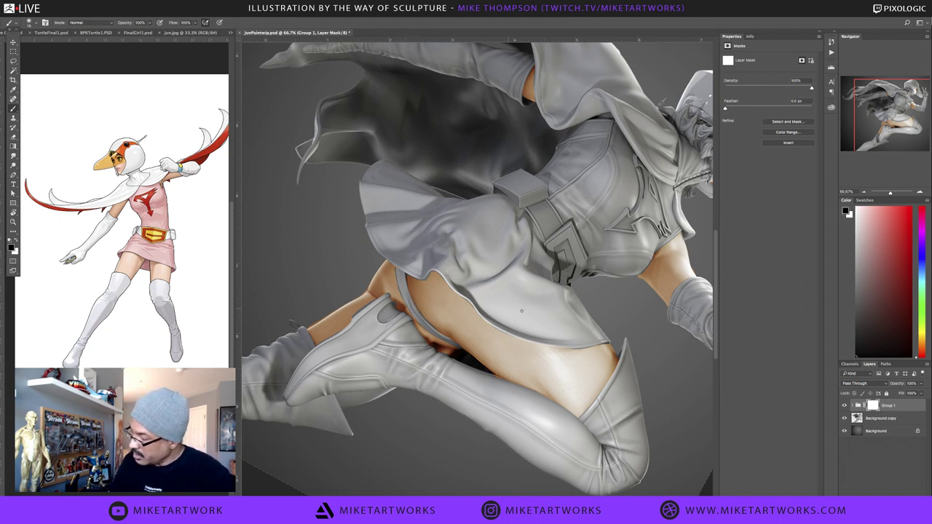
left_click_drag(625, 348, 589, 416)
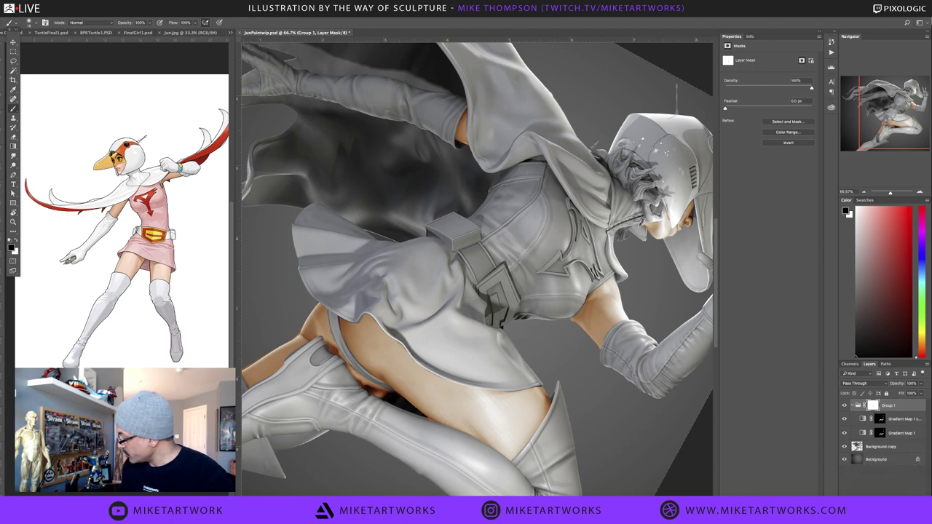
key("super+alt+z")
left_click(881, 419)
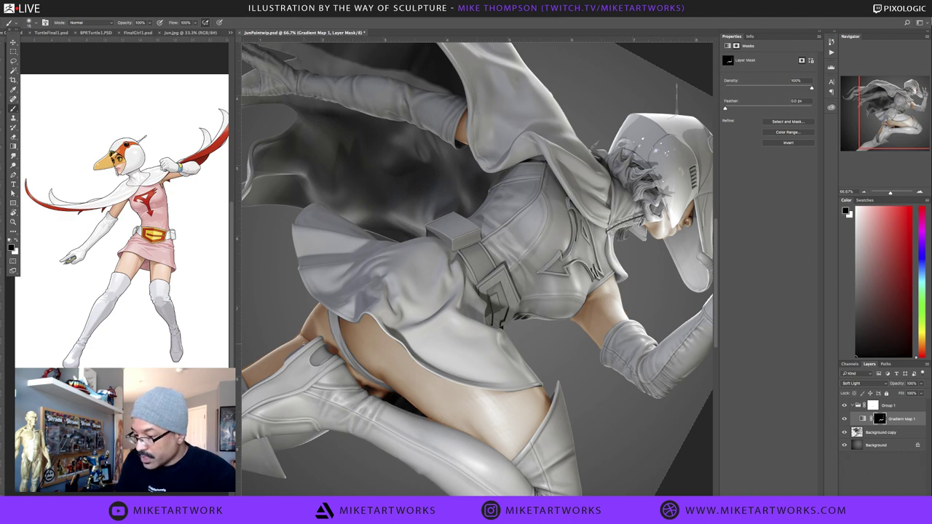
Touch up the skin edges of the raised arm on the Gradient Map 1 mask, alternating white and black paint
key("x")
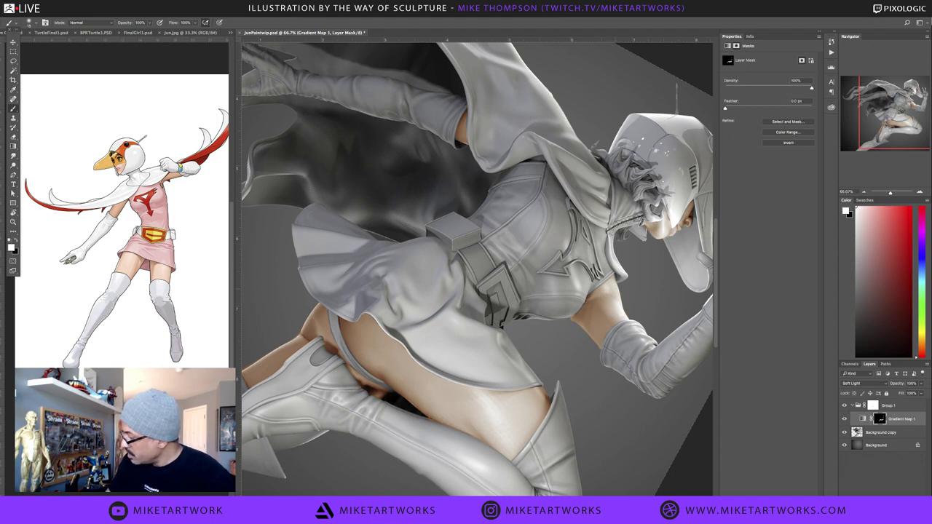
key("x")
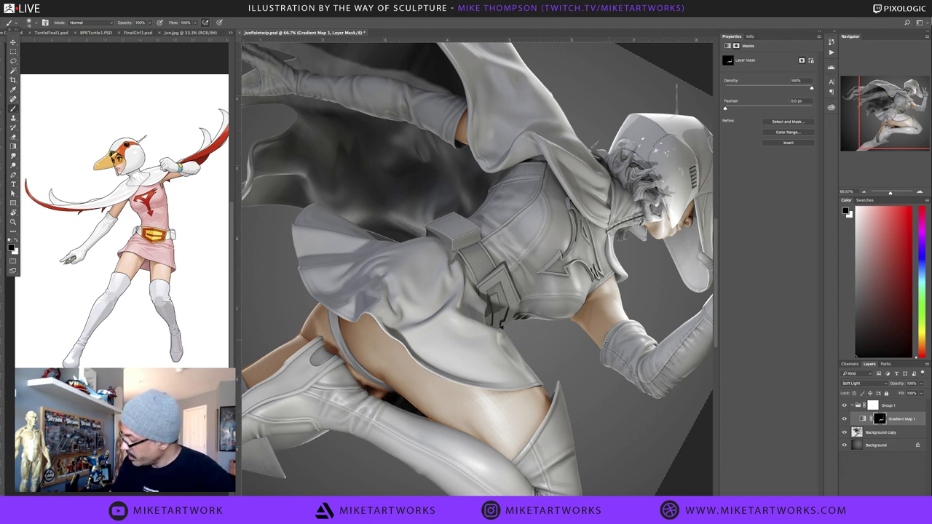
key("x")
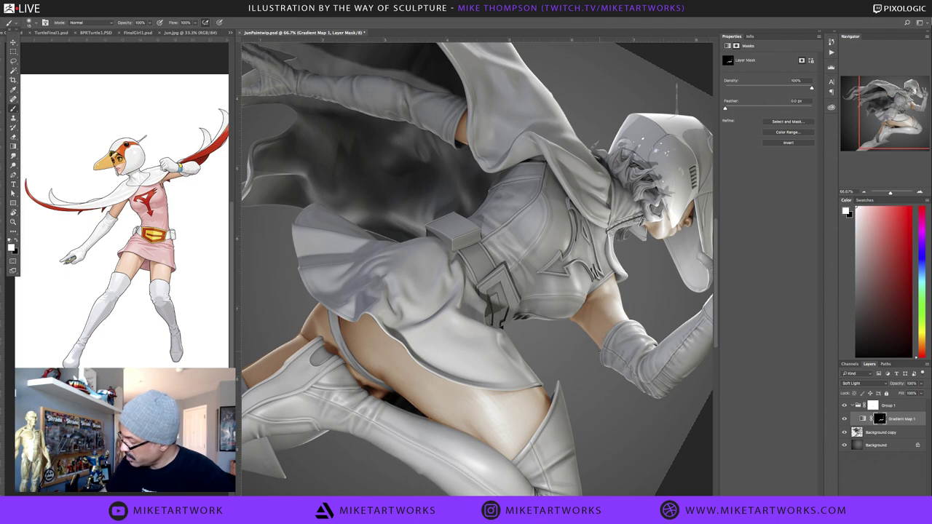
key("x")
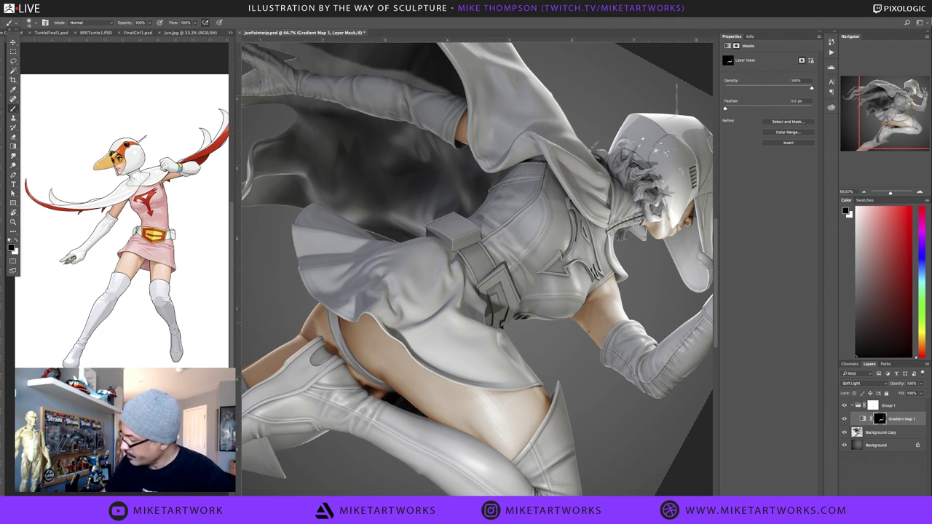
left_click_drag(635, 315, 582, 329)
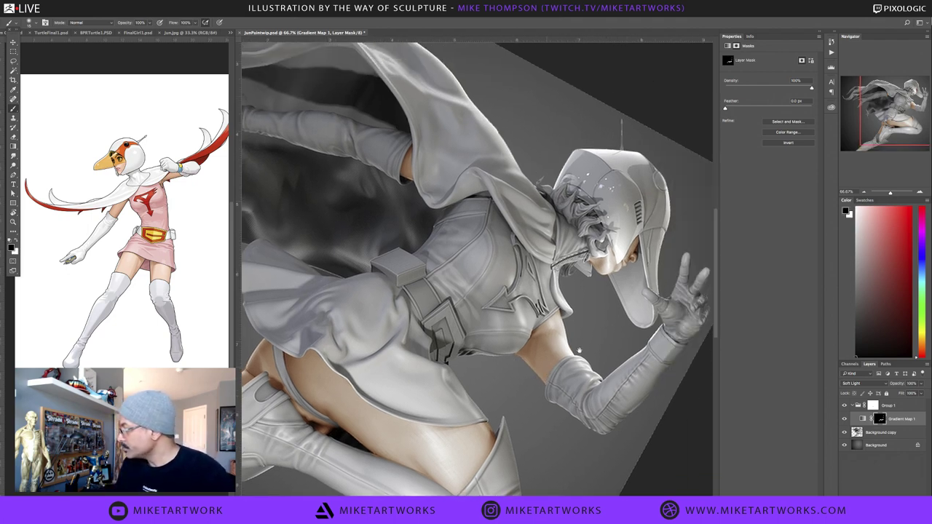
left_click_drag(679, 261, 683, 276)
Brush white on the mask along the skin edge between the boot and the strap behind the thigh
left_click_drag(360, 380, 460, 311)
key("x")
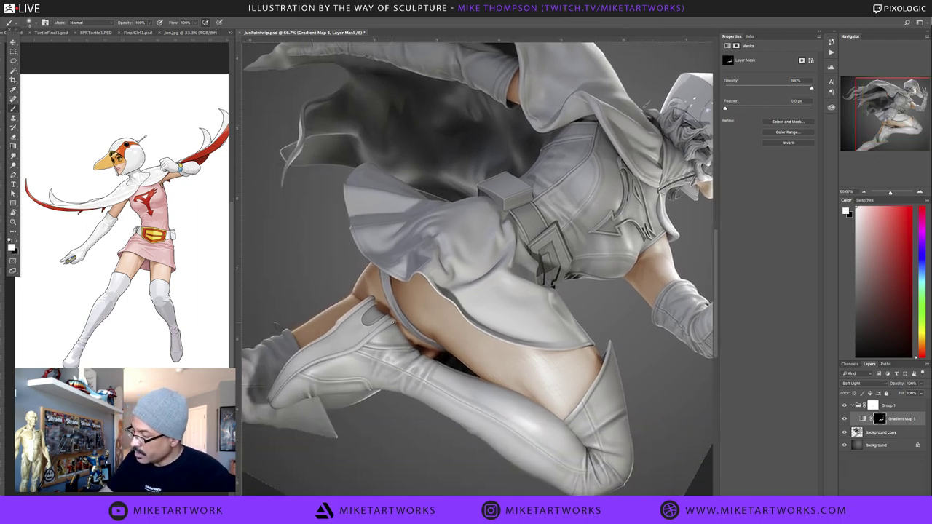
left_click_drag(393, 322, 387, 316)
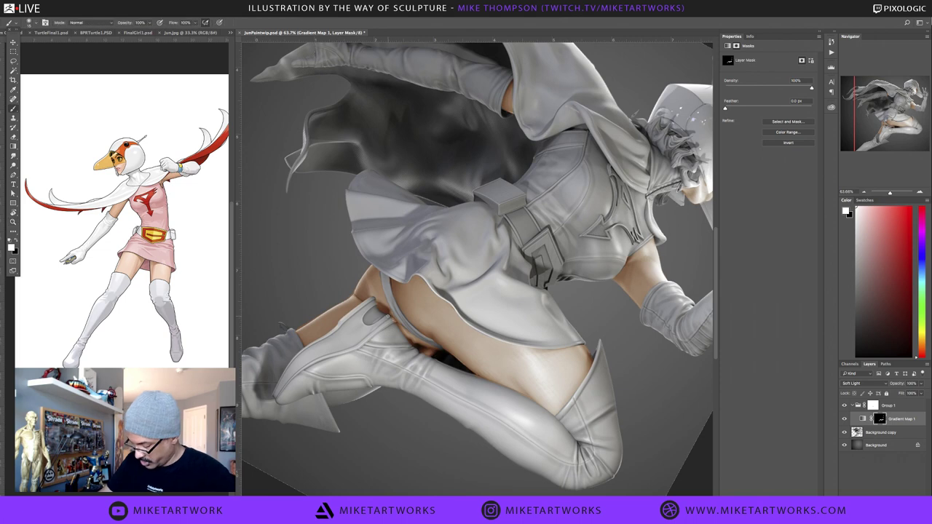
key("x")
Duplicate the retouched Gradient Map 1 layer inside the group and lower the copy's opacity
key("super+minus")
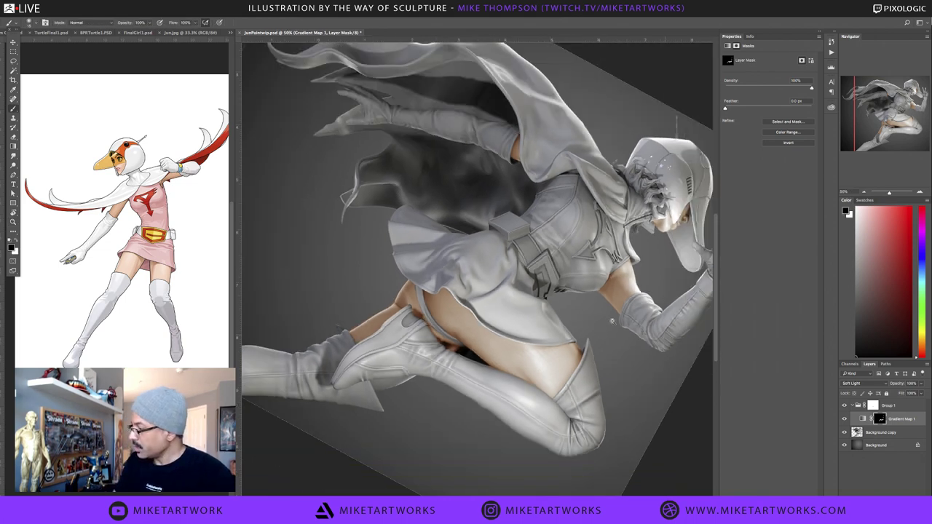
left_click_drag(612, 321, 572, 400)
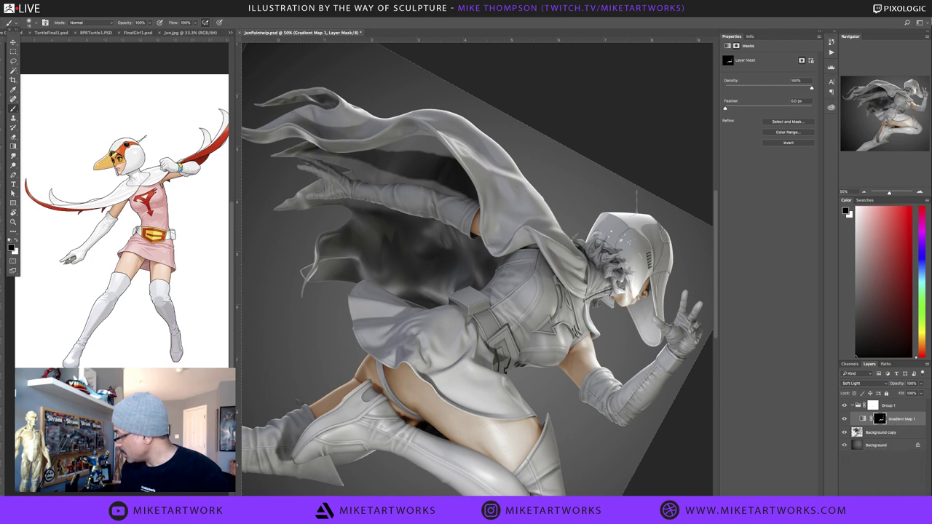
key("ctrl+j")
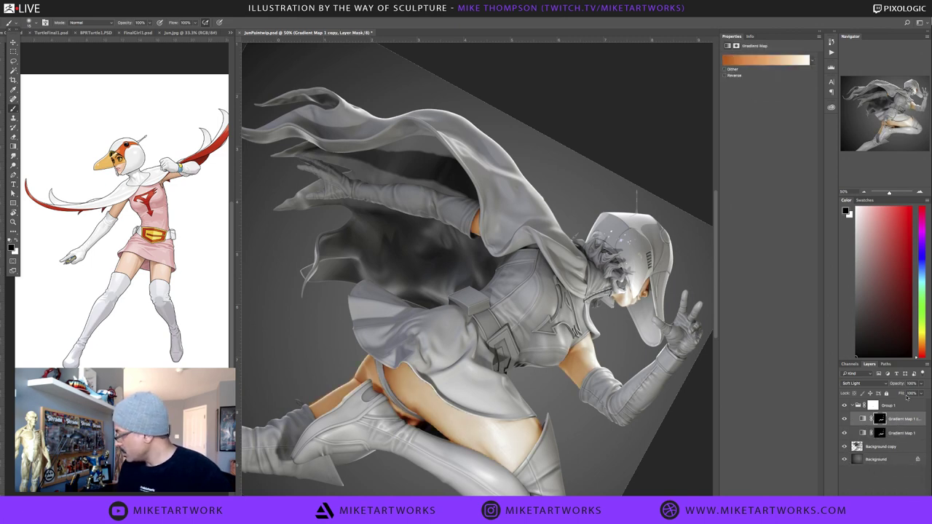
mouse_move(921, 388)
left_mouse_down()
mouse_move(916, 401)
mouse_move(905, 393)
left_mouse_up()
Collapse Group 1 and rename it "skin"
left_click(854, 406)
double_click(888, 406)
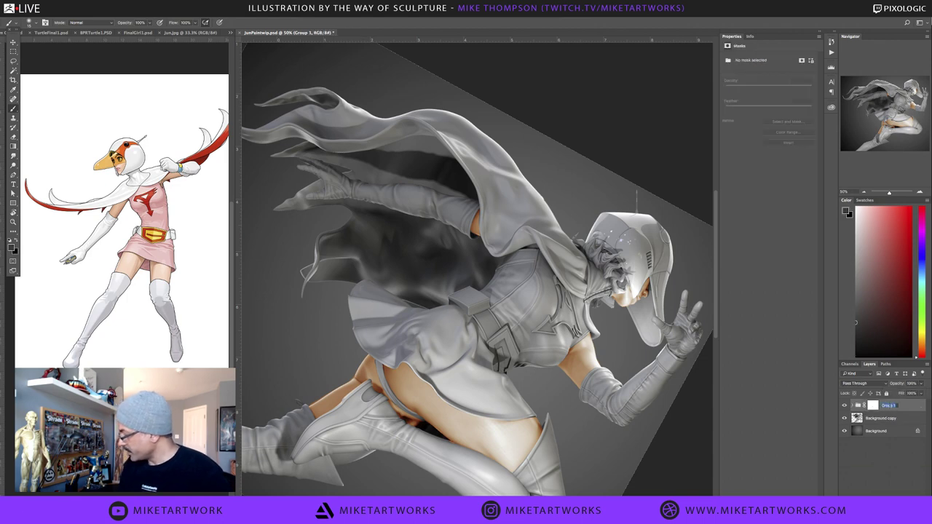
type("skin")
key("Return")
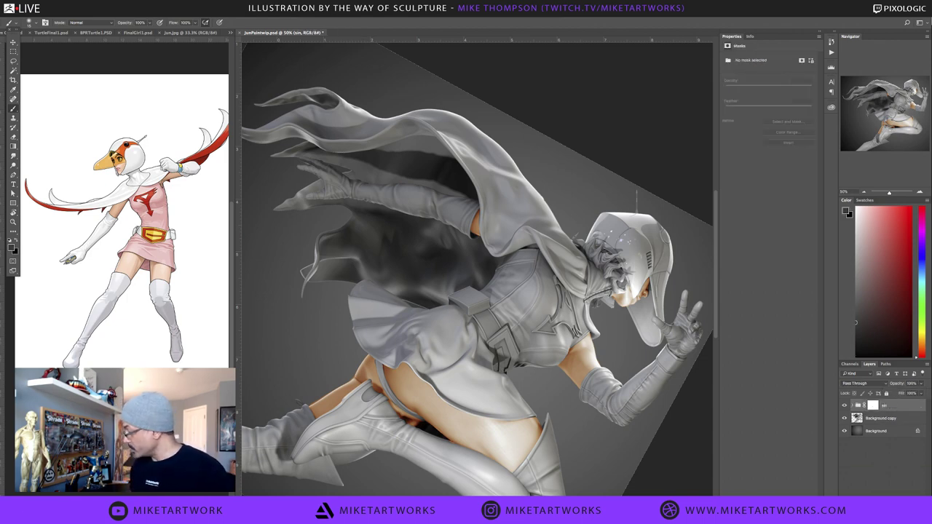
double_click(885, 405)
type("sk")
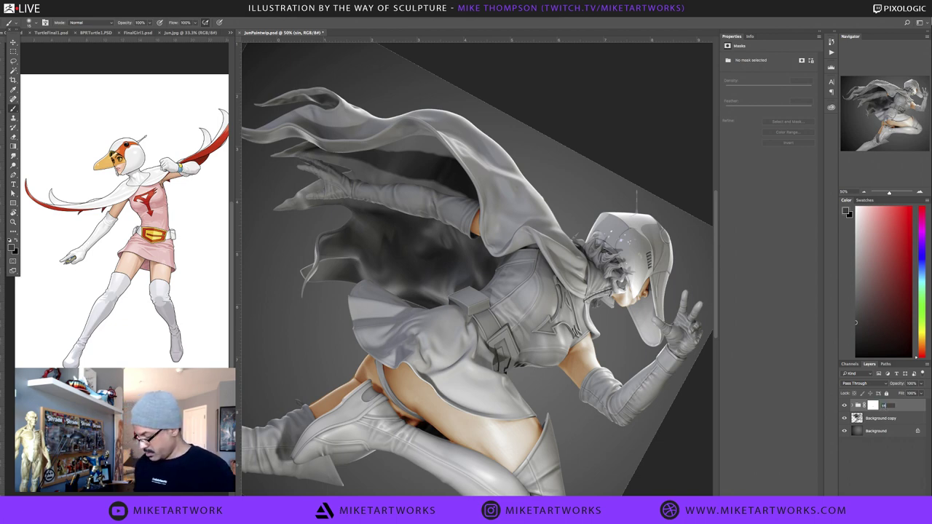
key("Return")
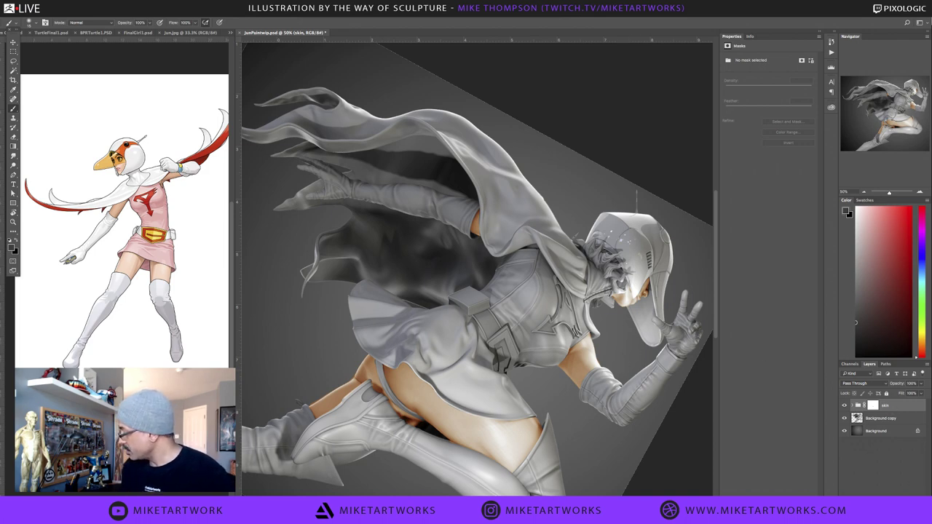
Add a Gradient Map adjustment layer above the skin group and open its gradient in an enlarged Gradient Editor
key("ctrl+shift+alt+n")
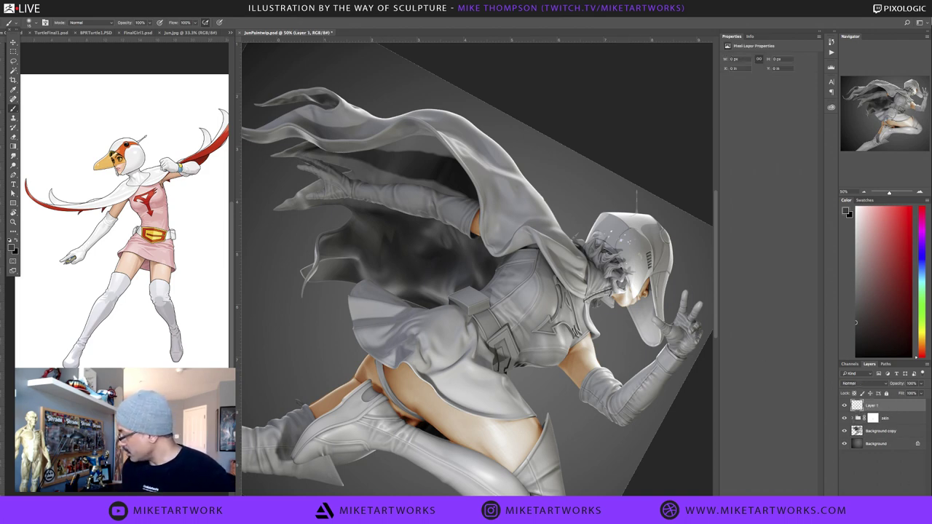
key("ctrl+z")
left_click(887, 500)
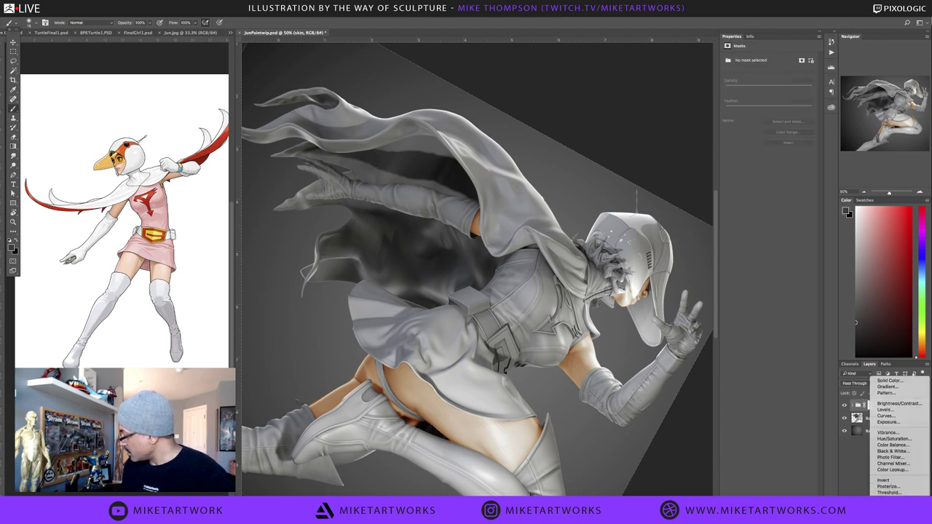
left_click(890, 499)
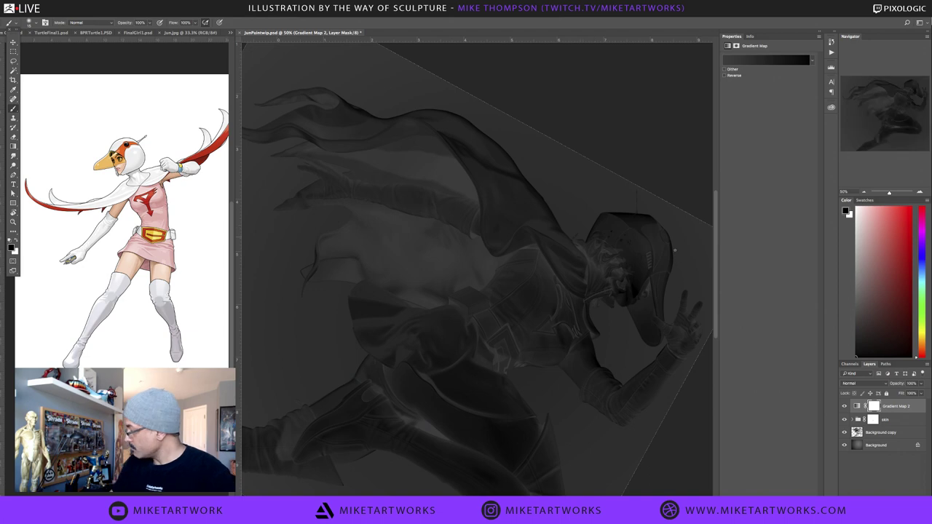
left_click(755, 61)
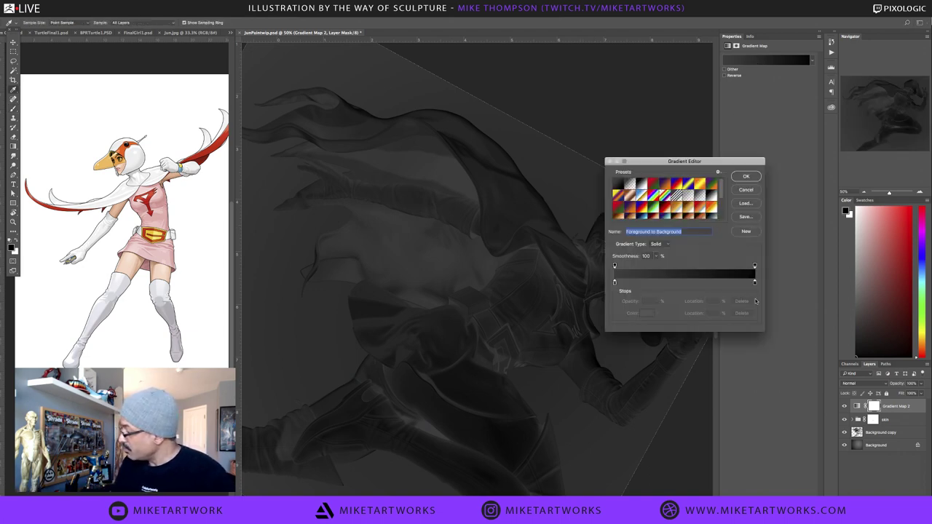
left_click_drag(763, 330, 769, 448)
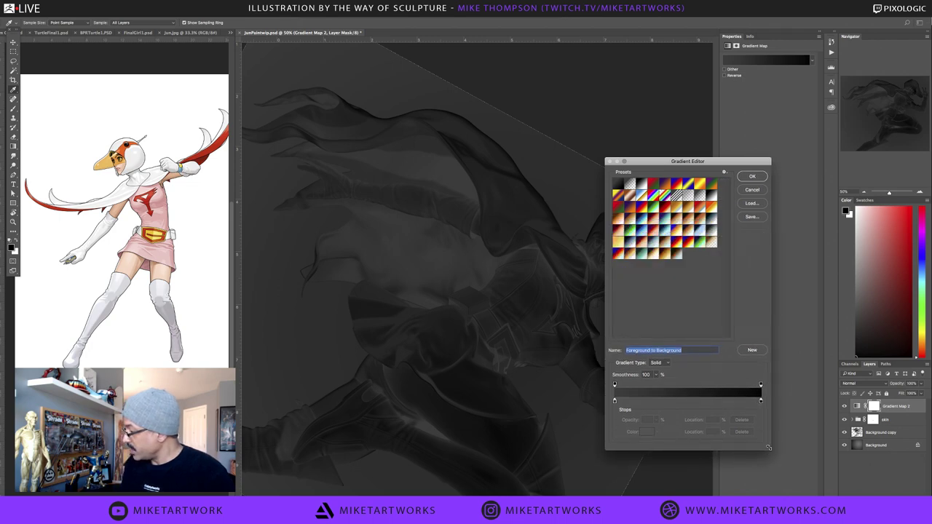
Load the Mike Gradients1.grd and MikeTwo.grd gradient files into the presets
left_click(757, 206)
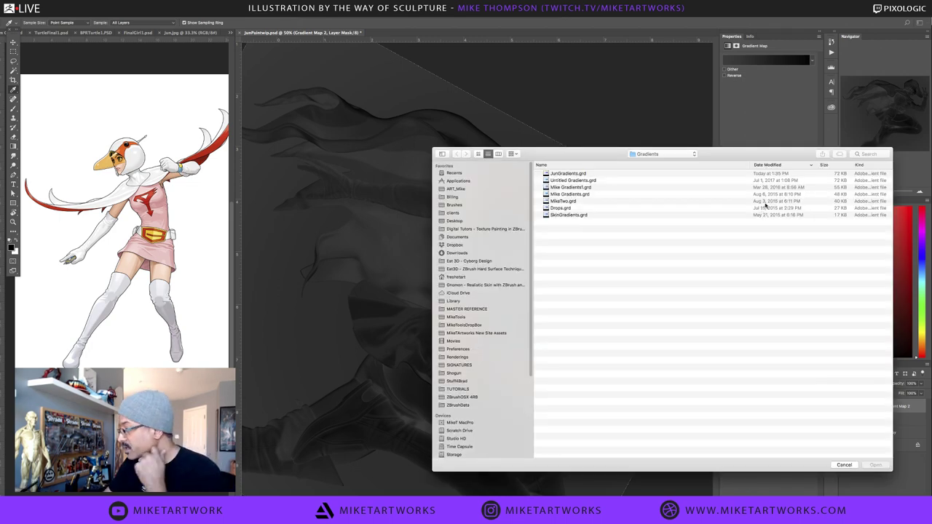
left_click(594, 189)
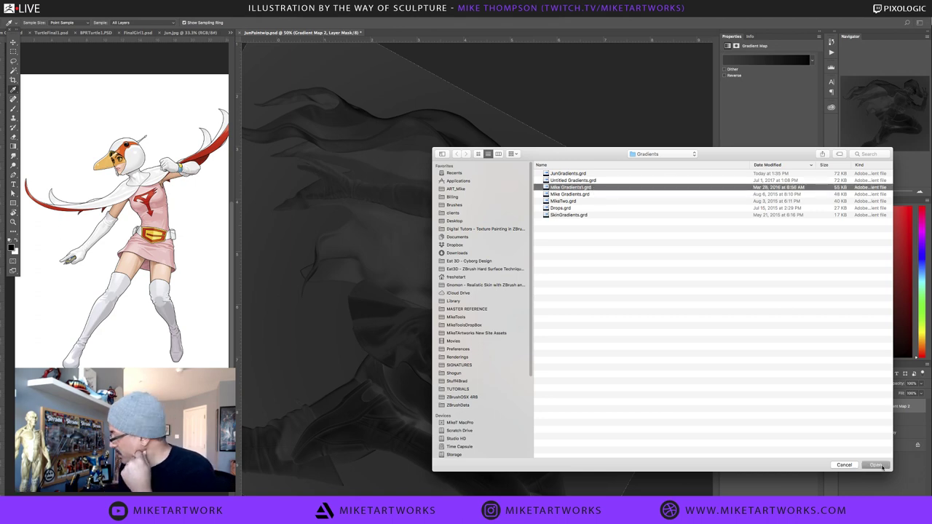
left_click(876, 465)
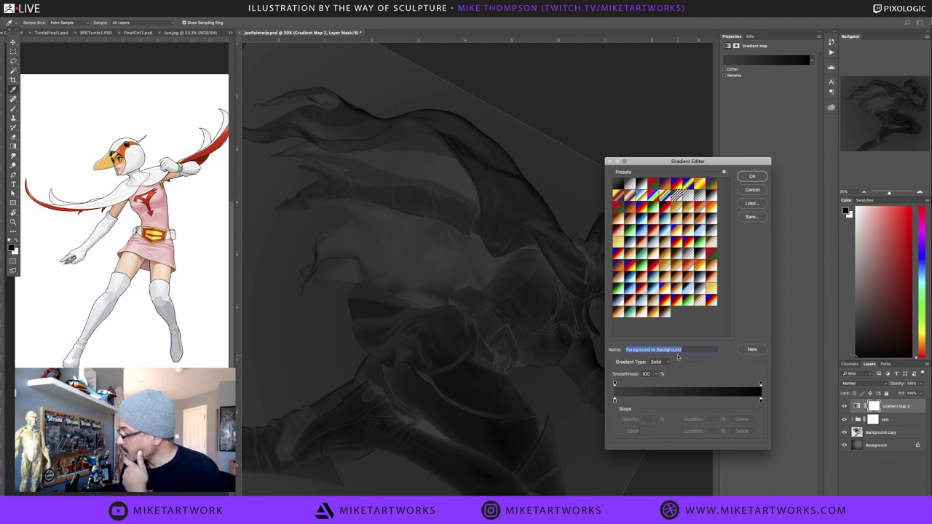
left_click(753, 203)
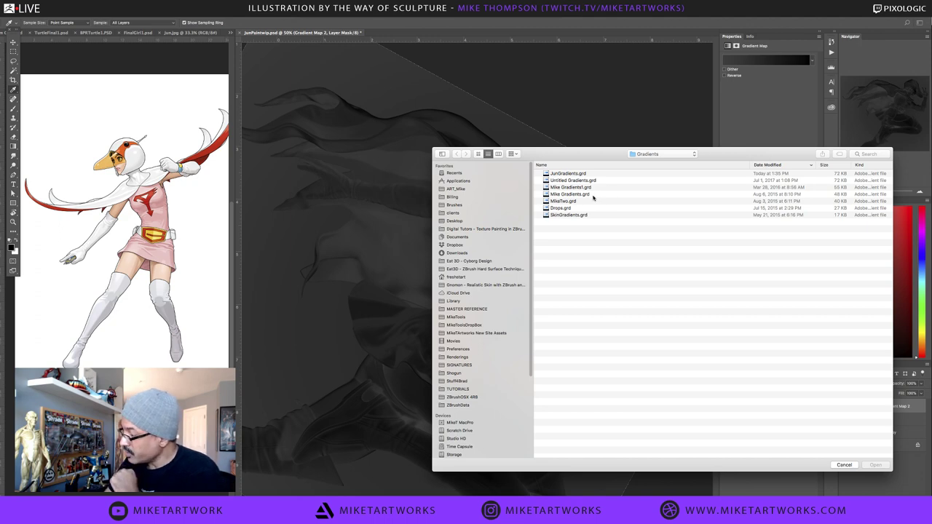
left_click(589, 201)
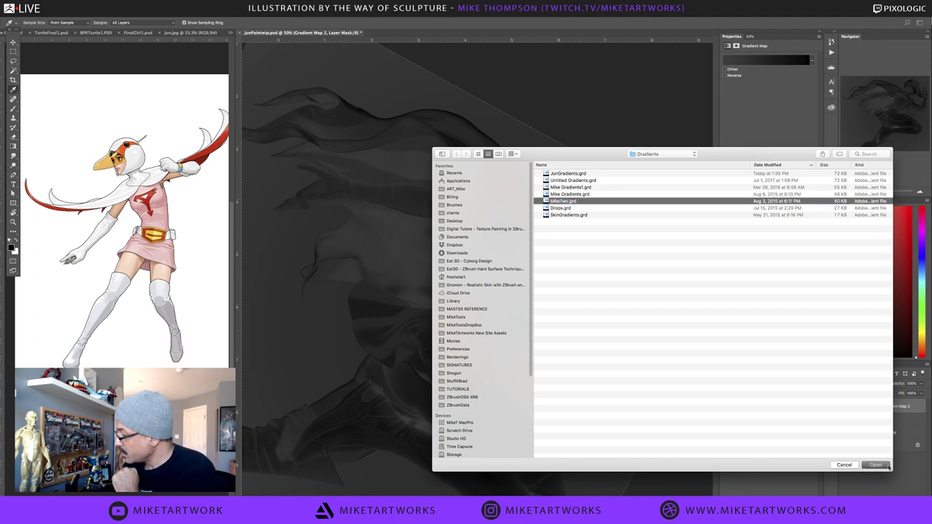
left_click(876, 465)
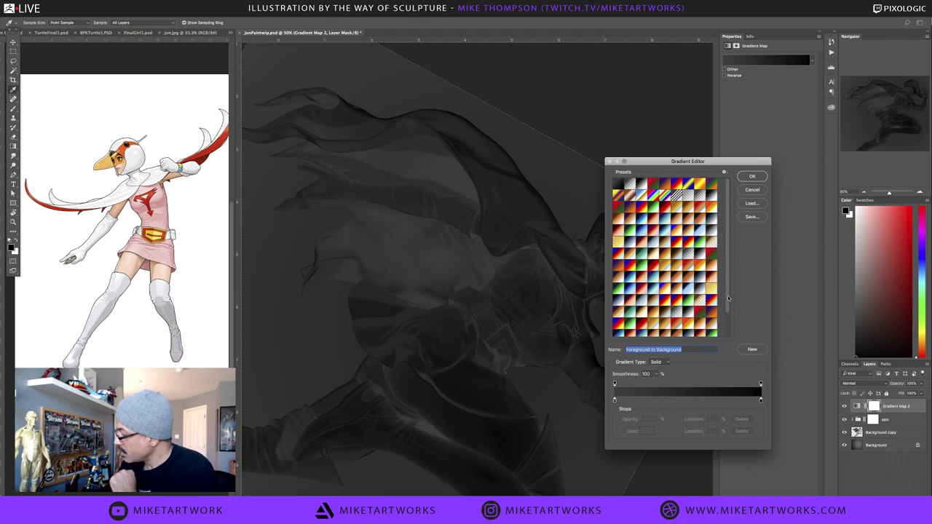
Try several of the loaded presets on the render, including blue, Skin One and Green Jewel gradients
left_click_drag(728, 299, 730, 340)
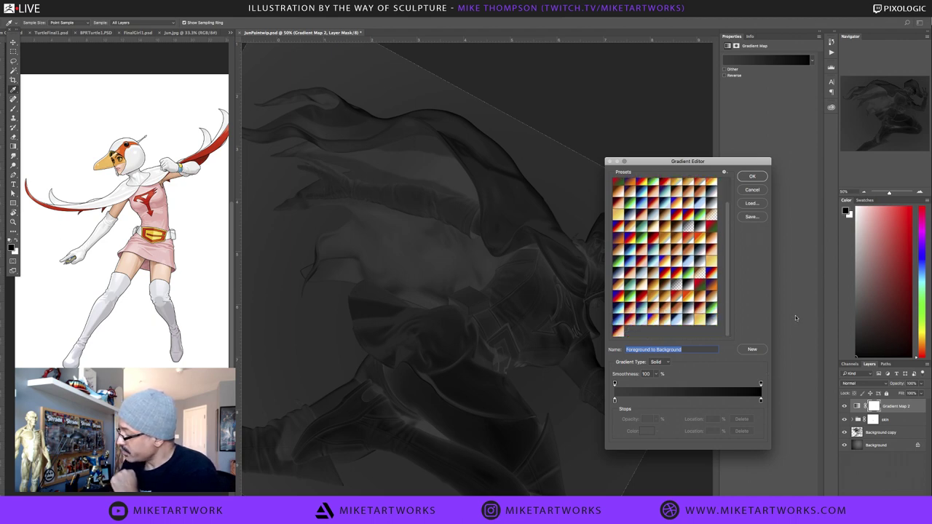
left_click(618, 332)
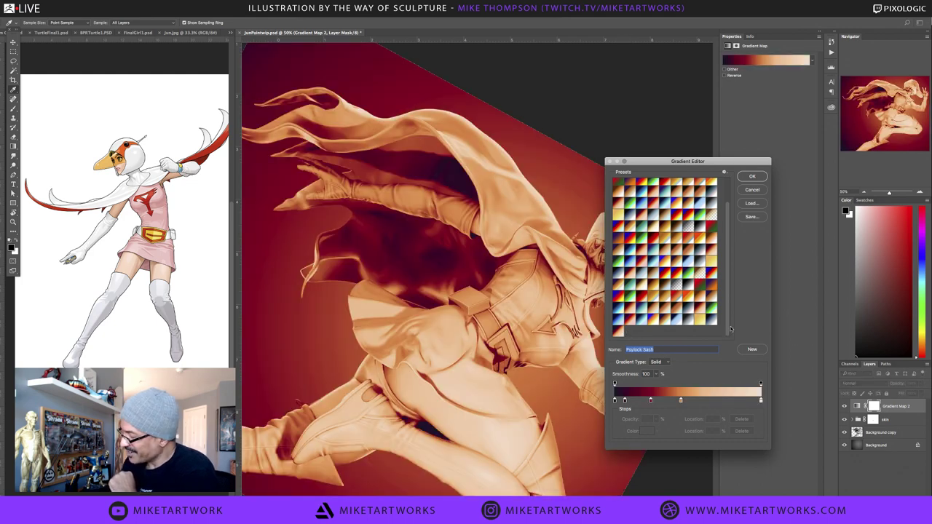
left_click_drag(699, 161, 721, 84)
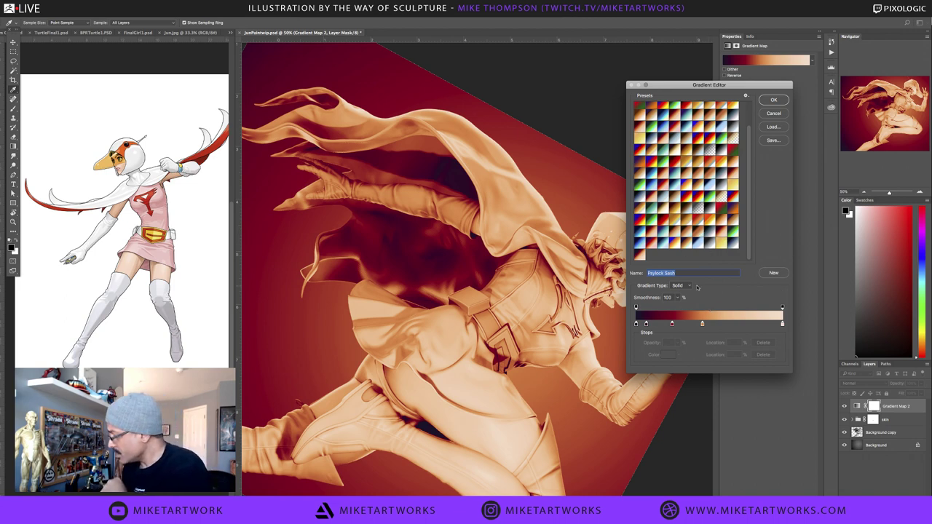
left_click(732, 246)
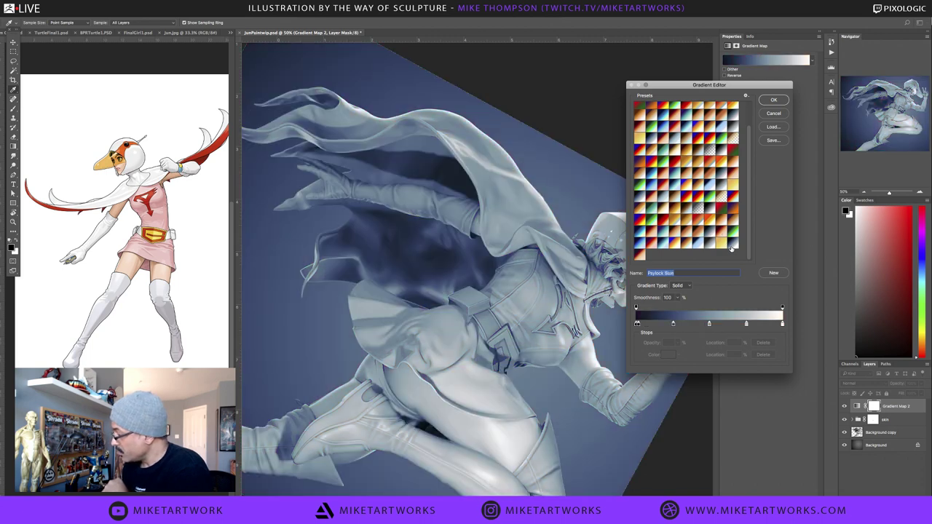
left_click(723, 223)
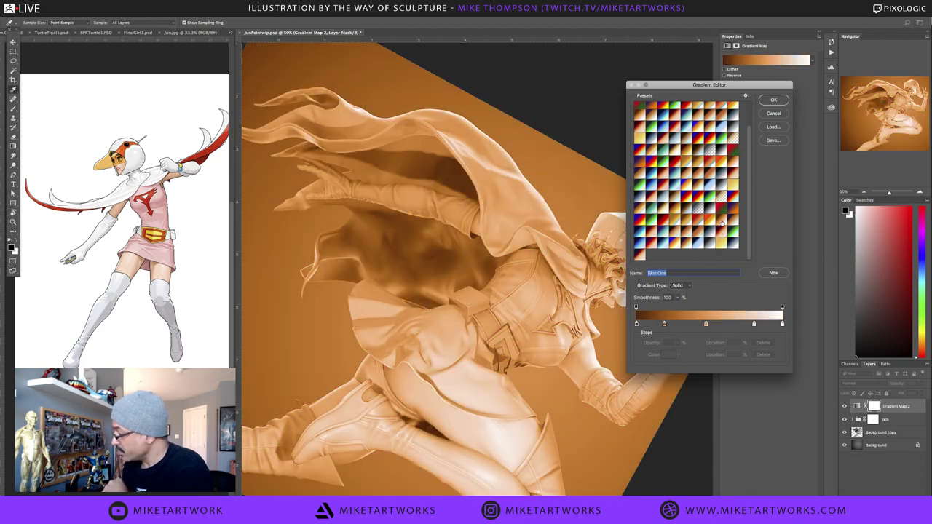
left_click(711, 194)
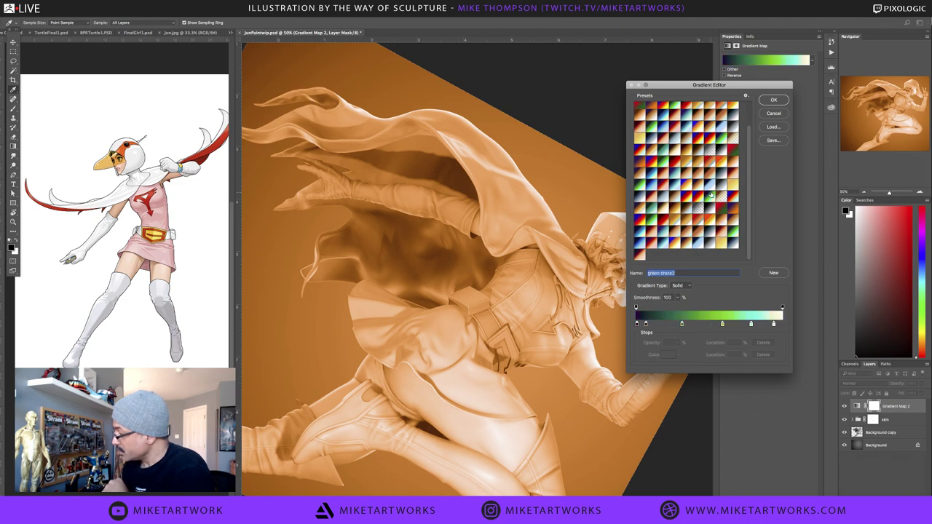
left_click(665, 156)
scroll(690, 195, "up", 2)
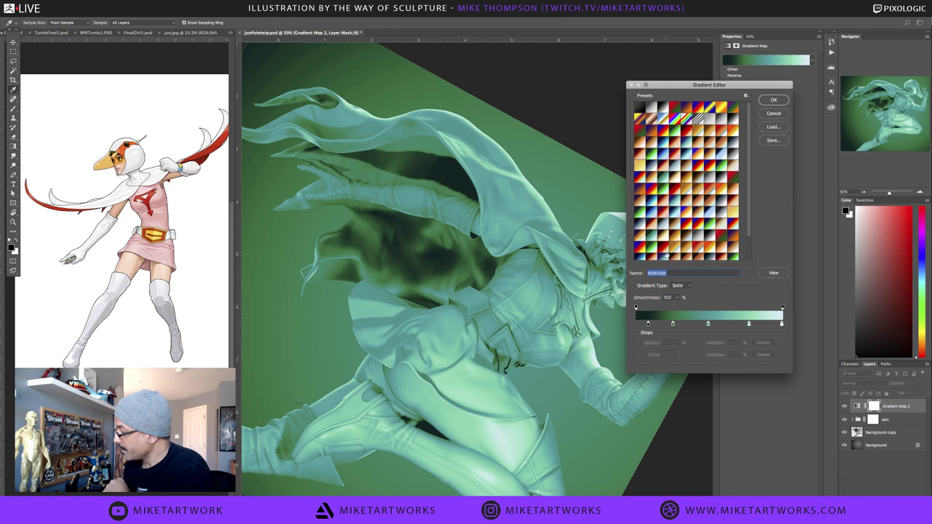
left_click(674, 131)
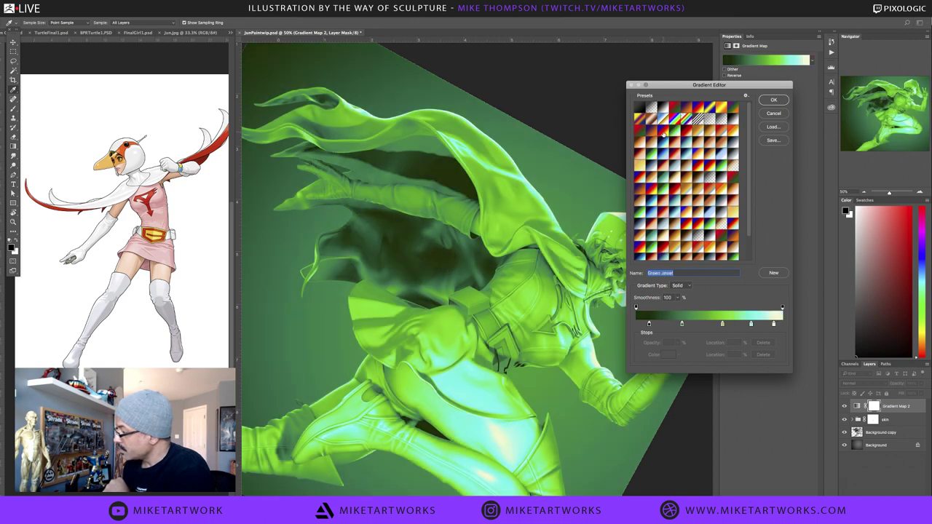
Apply the Blue, Red, Yellow preset and recolour its blue start stop to dark red
left_click(666, 133)
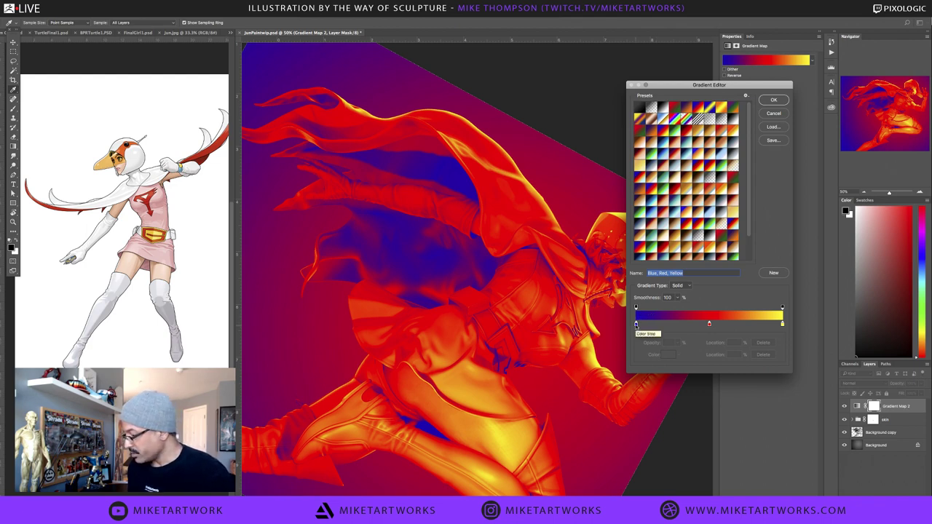
left_click(636, 324)
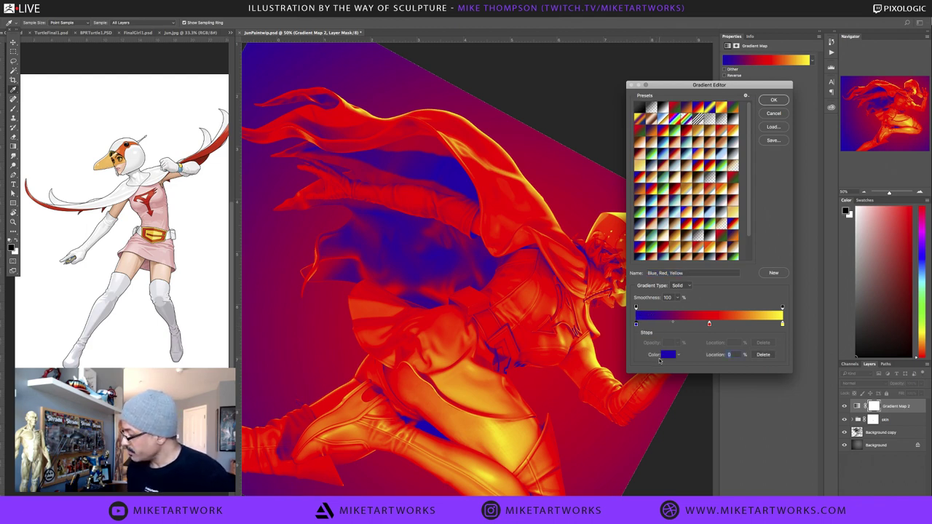
left_click(668, 355)
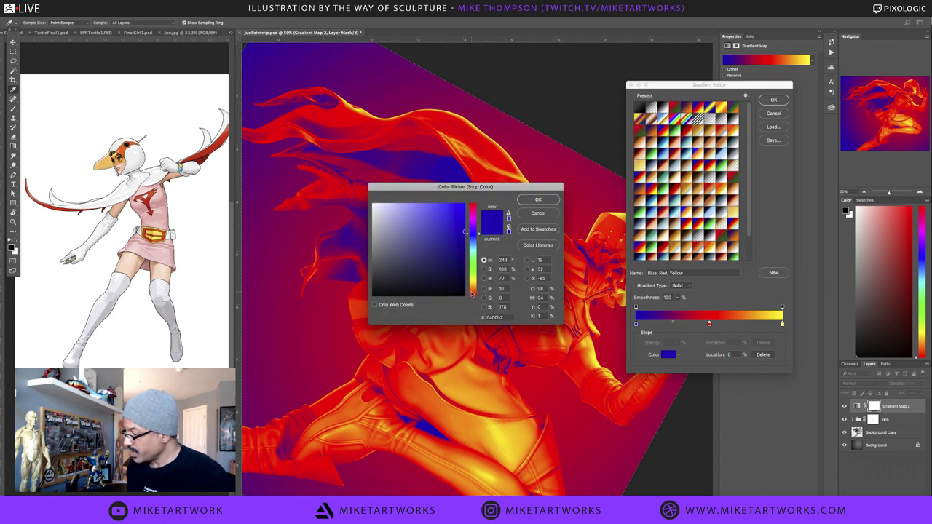
left_click_drag(472, 291, 473, 290)
left_click_drag(458, 245, 464, 240)
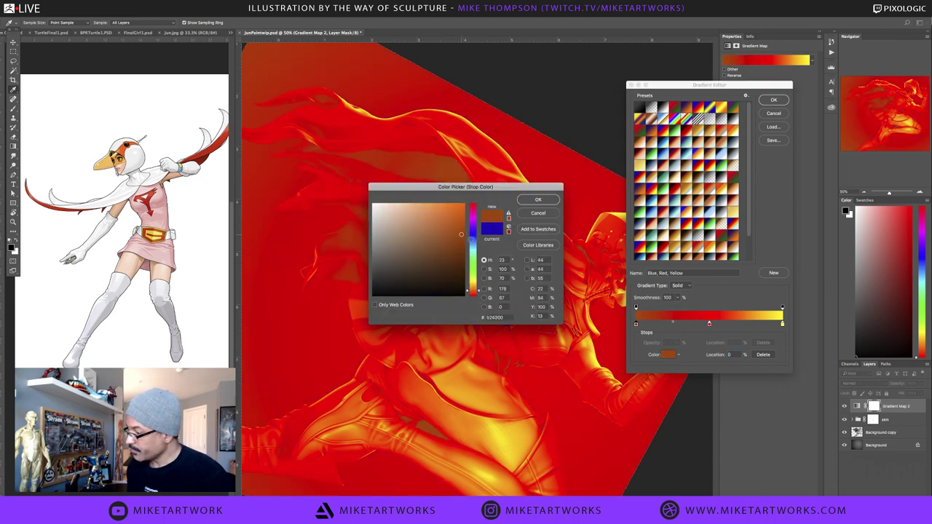
left_click_drag(477, 292, 477, 293)
left_click(554, 214)
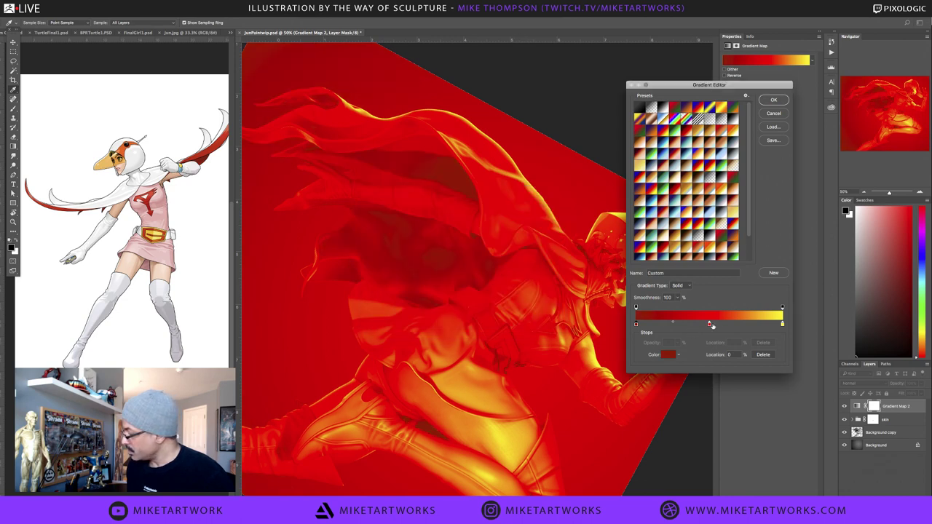
Recolour the gradient's middle red stop to light pink, ff8989
left_click(709, 324)
left_click(670, 355)
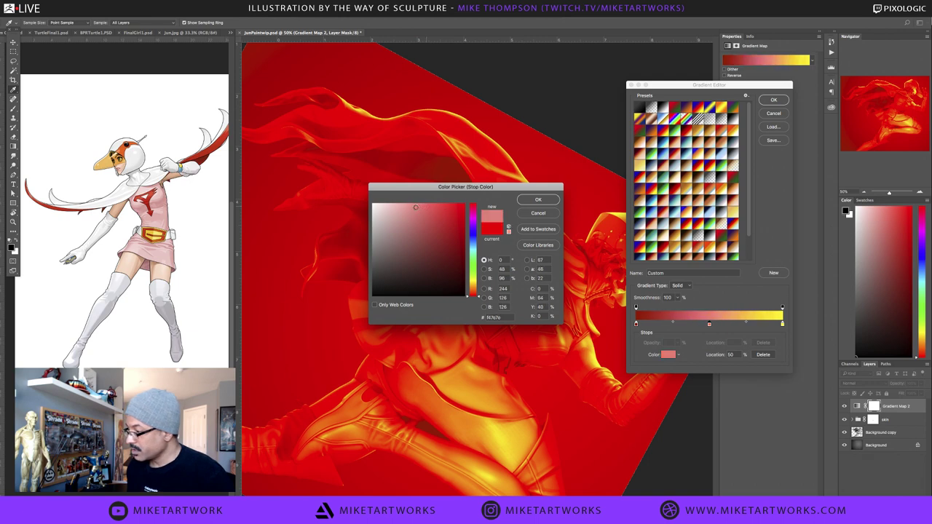
left_click(415, 204)
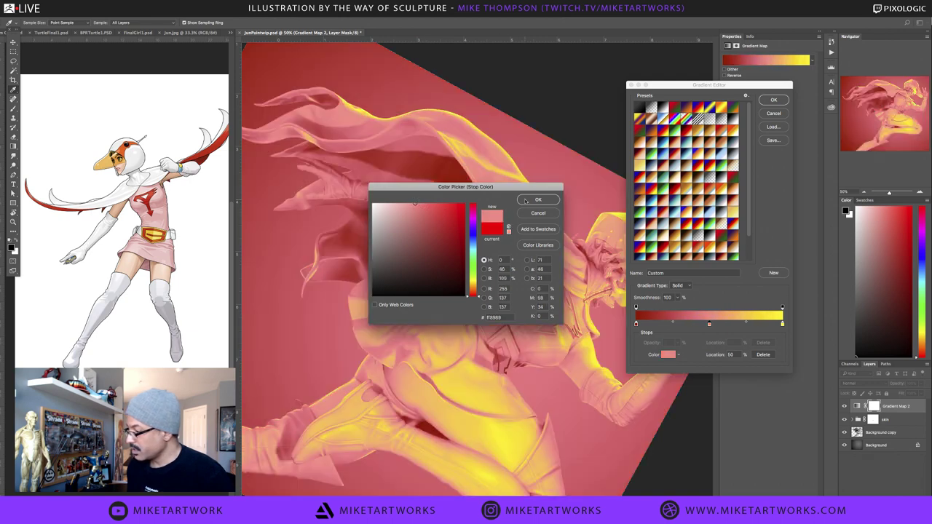
left_click(529, 198)
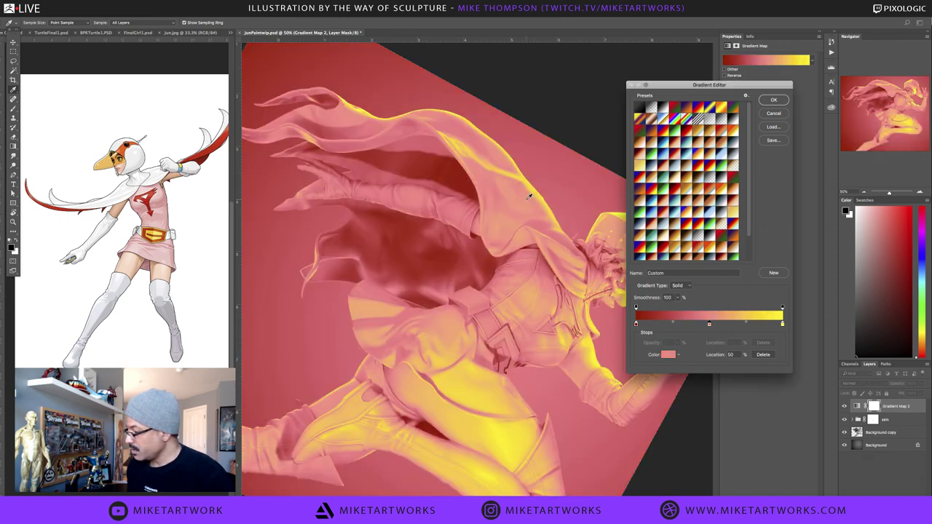
Recolour the gradient's yellow end stop to a very pale, near-white pink at full brightness
left_click(783, 325)
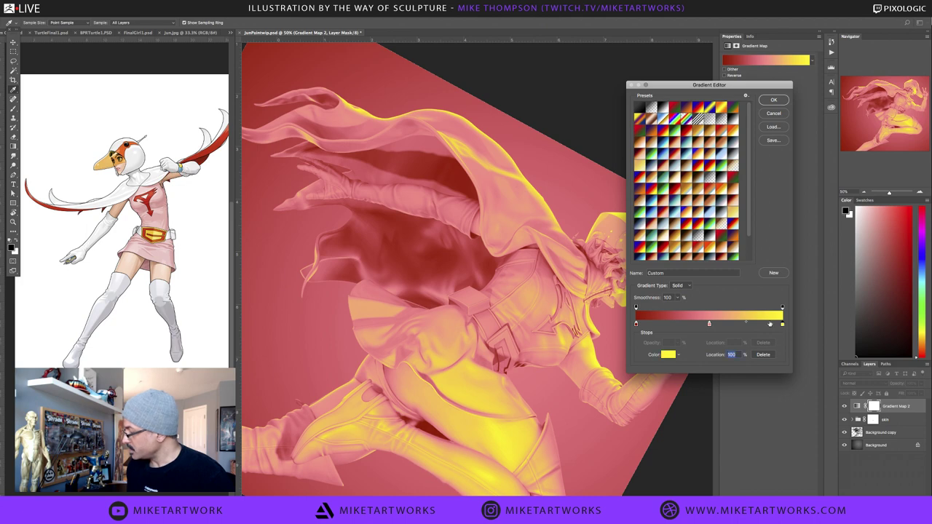
left_click(667, 356)
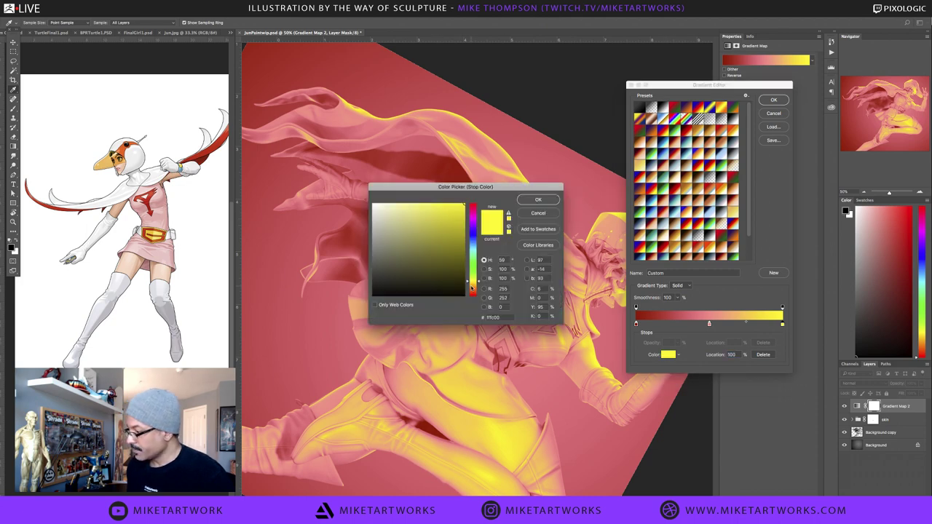
left_click(473, 289)
left_click_drag(391, 210, 379, 204)
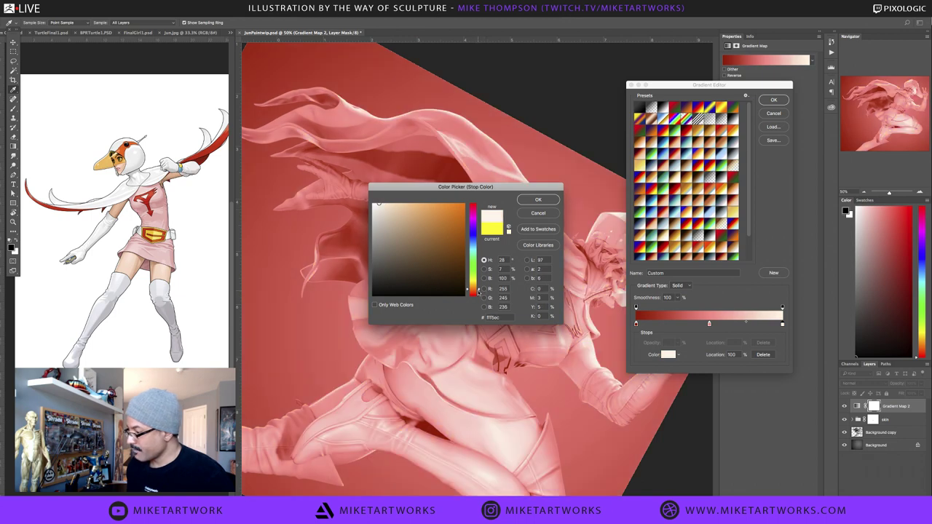
left_click_drag(477, 292, 477, 293)
left_click(538, 200)
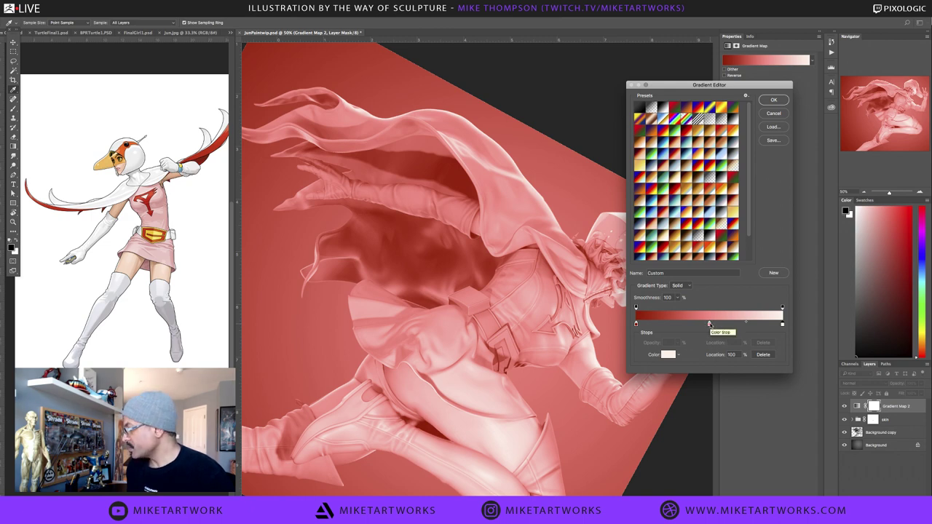
Shift the pink middle stop back and forth along the gradient and settle it at 58% location
left_click_drag(710, 325, 737, 327)
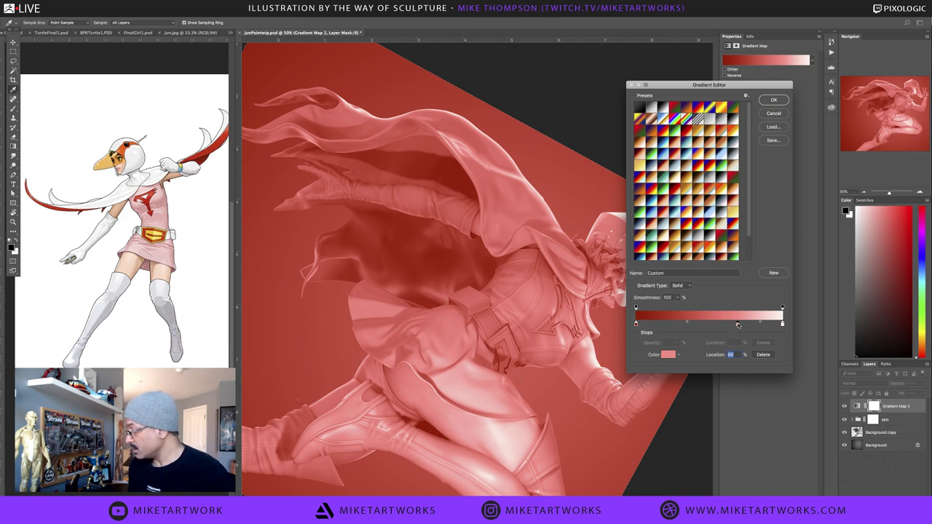
left_click_drag(738, 325, 715, 329)
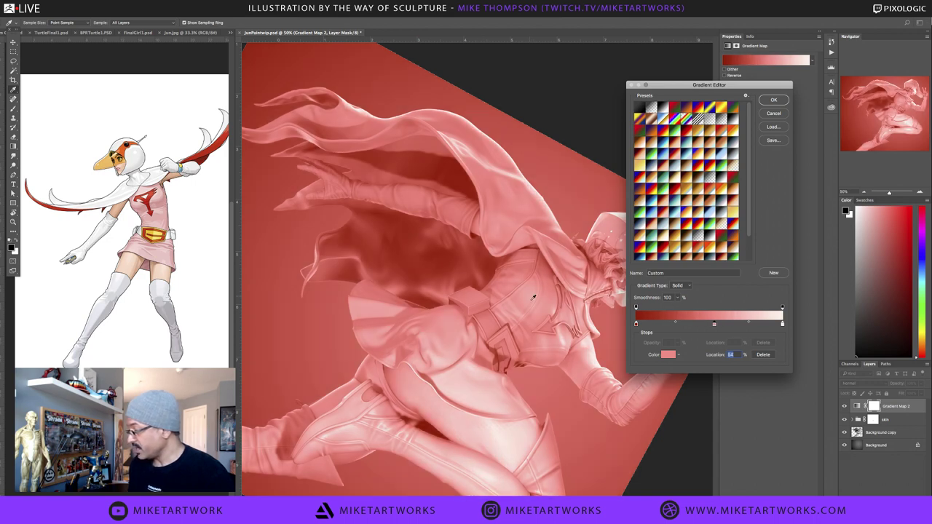
left_click_drag(714, 324, 722, 324)
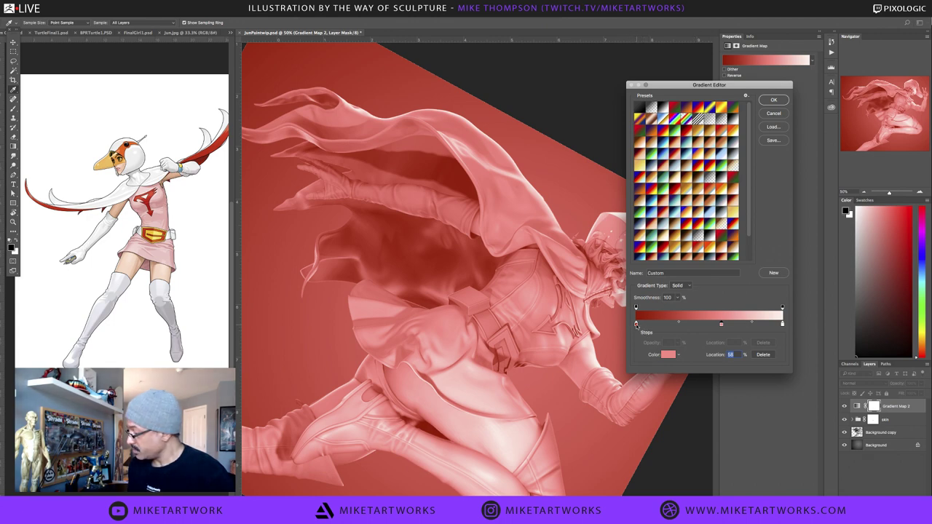
Add a colour stop just after the gradient's dark start and recolour the start stop to a darker red
left_click(648, 324)
left_click(636, 324)
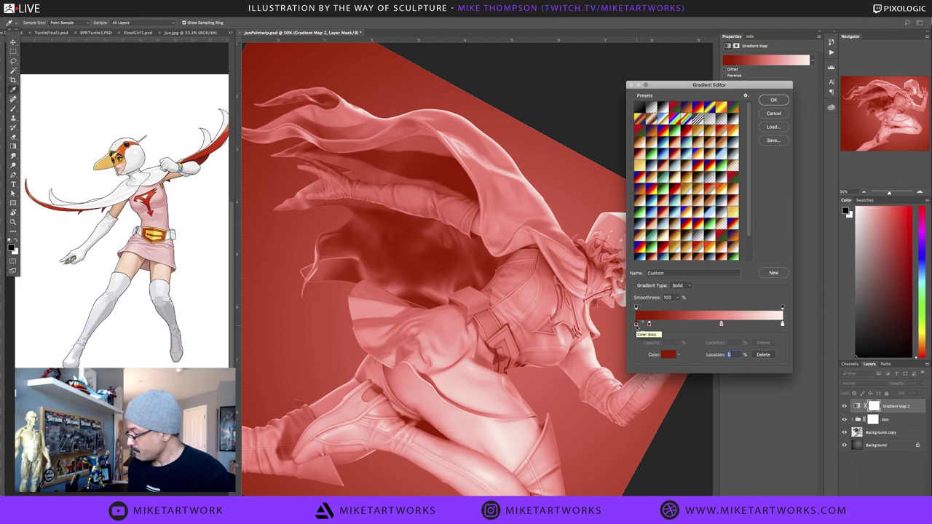
left_click(660, 358)
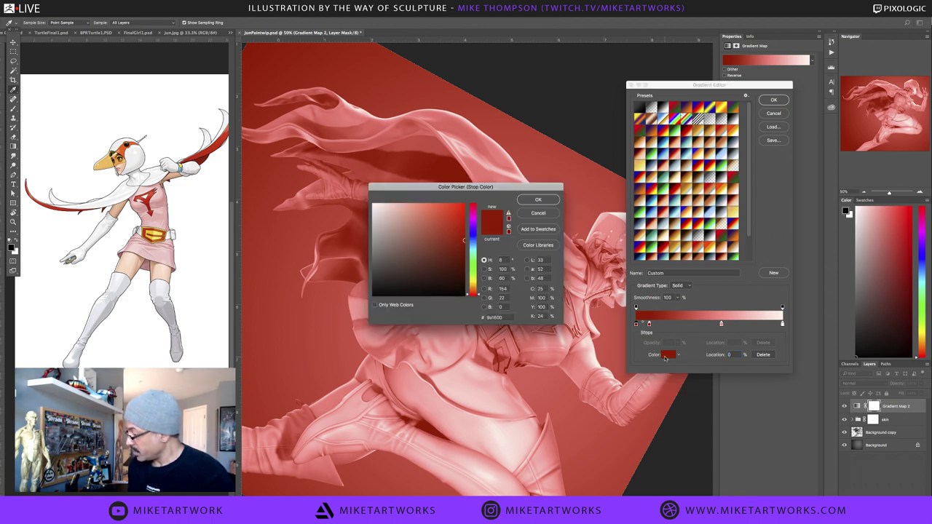
left_click(464, 252)
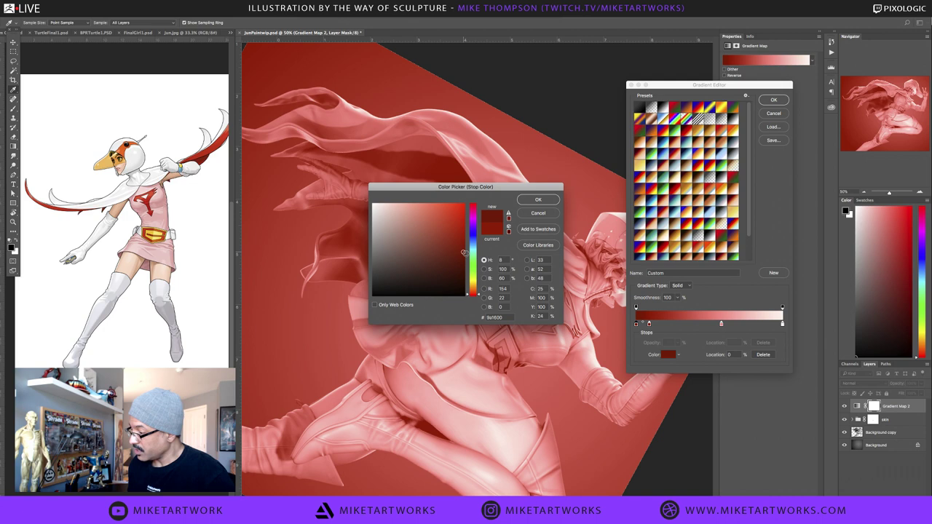
left_click(538, 200)
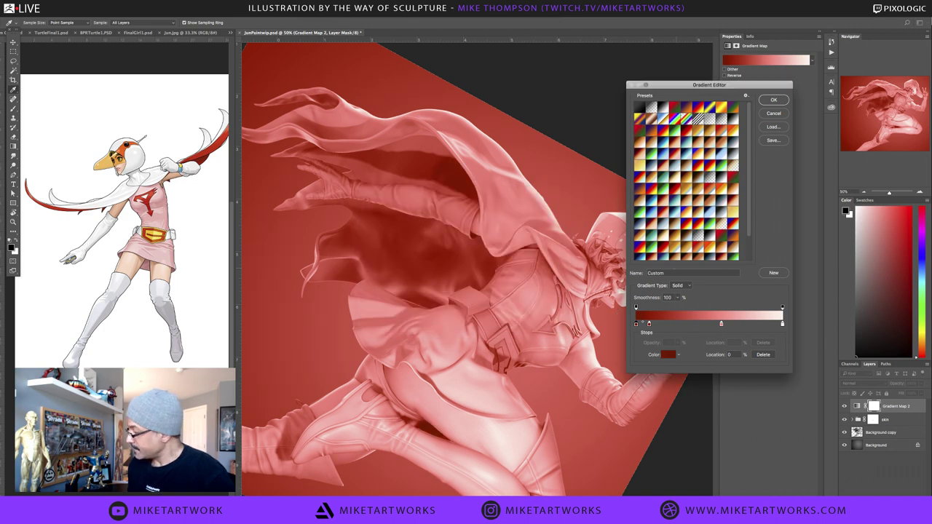
Name the gradient JunPink and accept it for the gradient map
double_click(655, 273)
type("J")
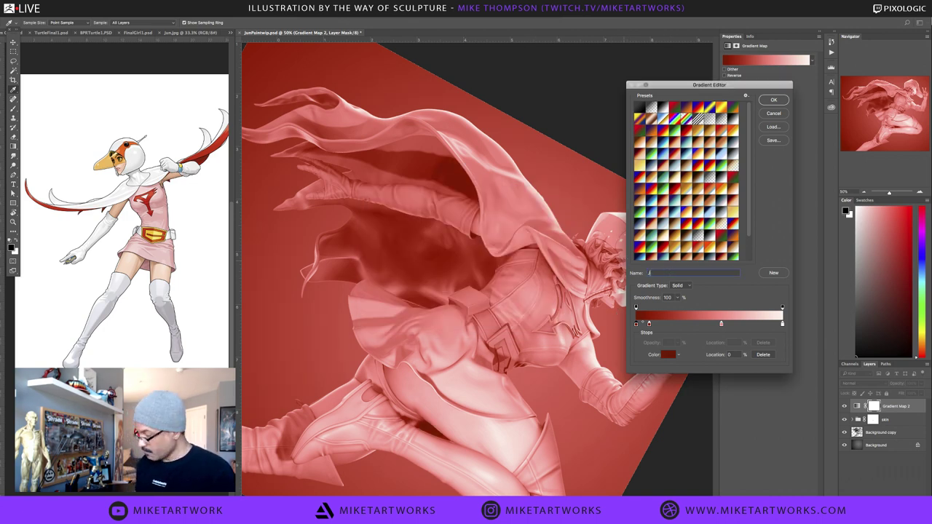
type("unPink")
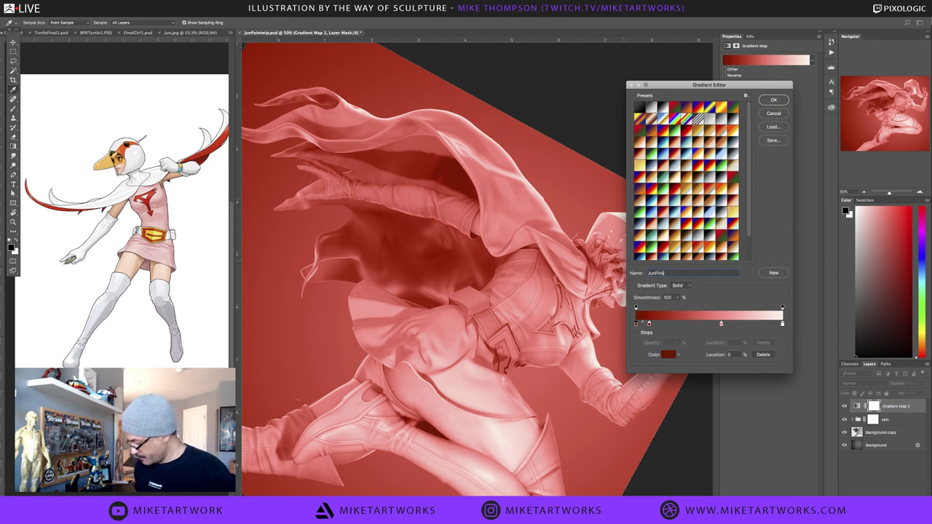
key("Return")
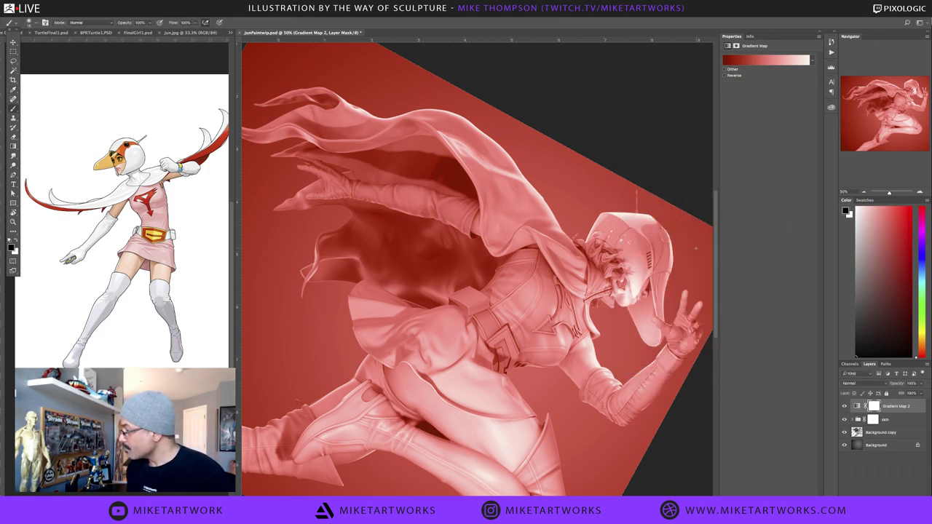
Reopen the gradient map's gradient, check the end of the preset list, and enter the name JunPink again
left_click(754, 61)
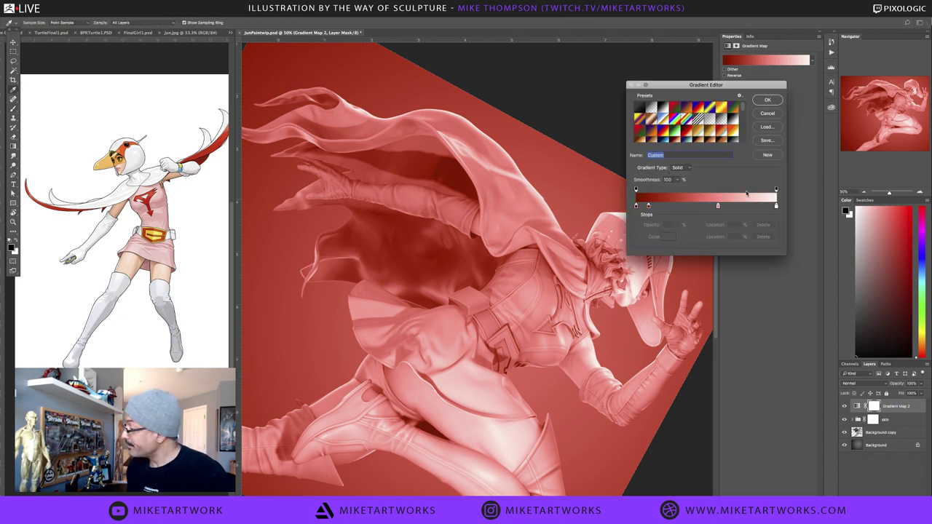
scroll(745, 119, "down", 1)
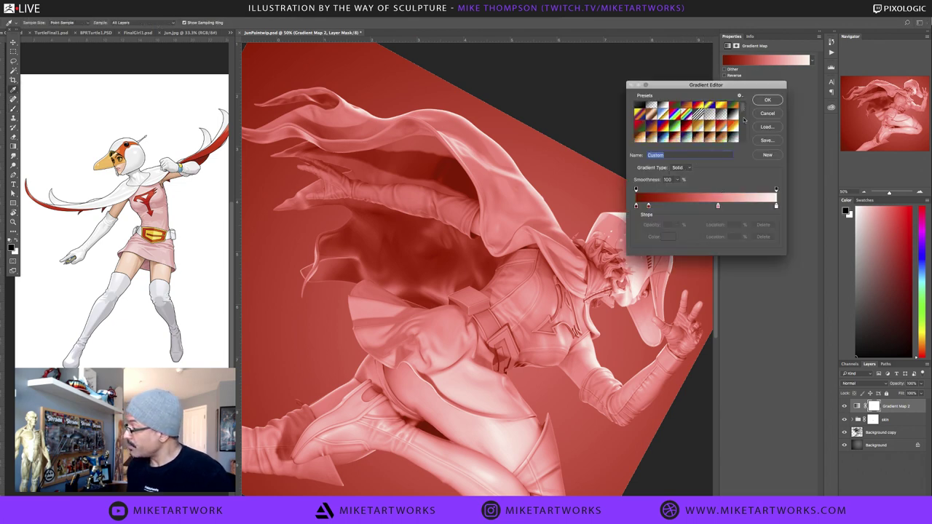
scroll(744, 120, "down", 3)
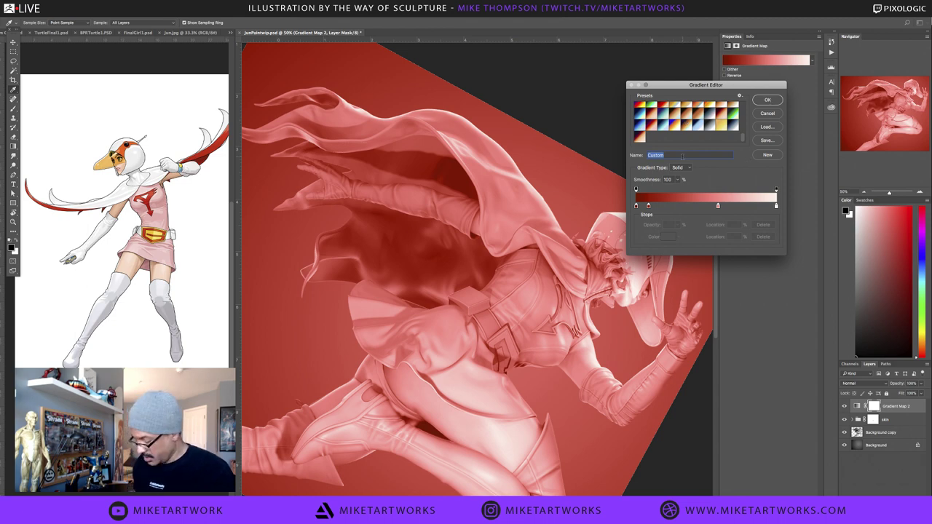
type("Jun")
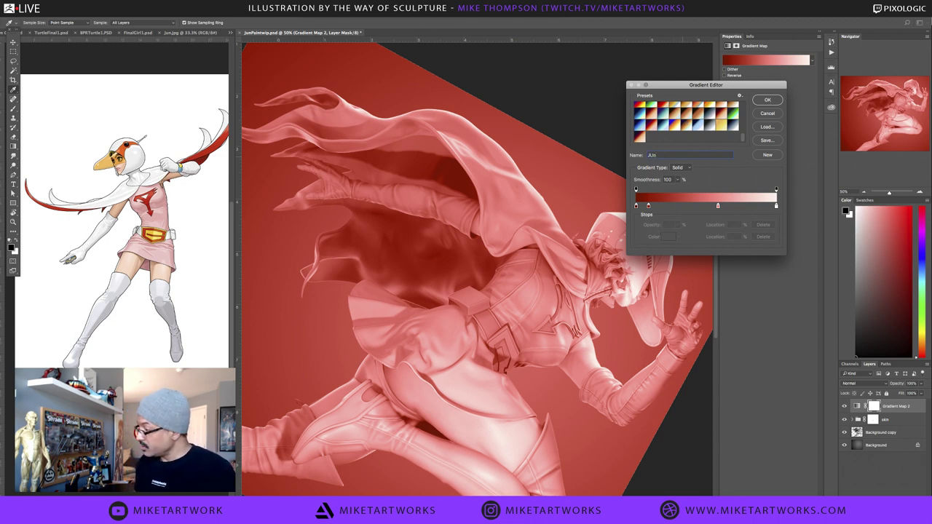
type("Pink")
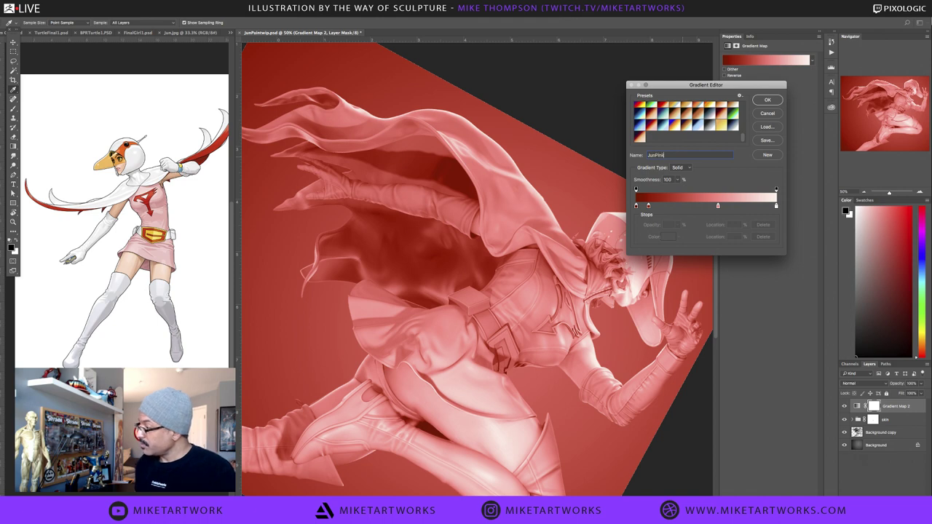
Save the gradient set over the existing JunGradients.grd file and accept the edited gradient
left_click(776, 140)
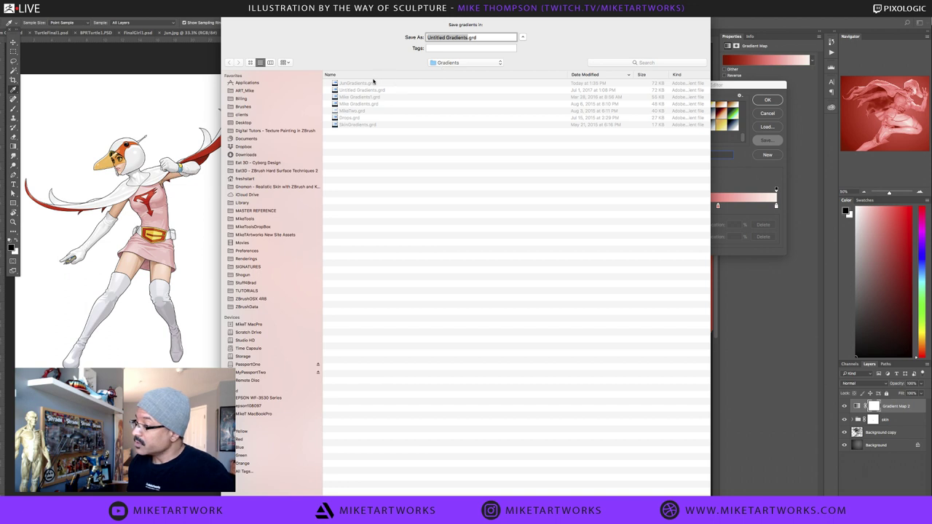
left_click(376, 83)
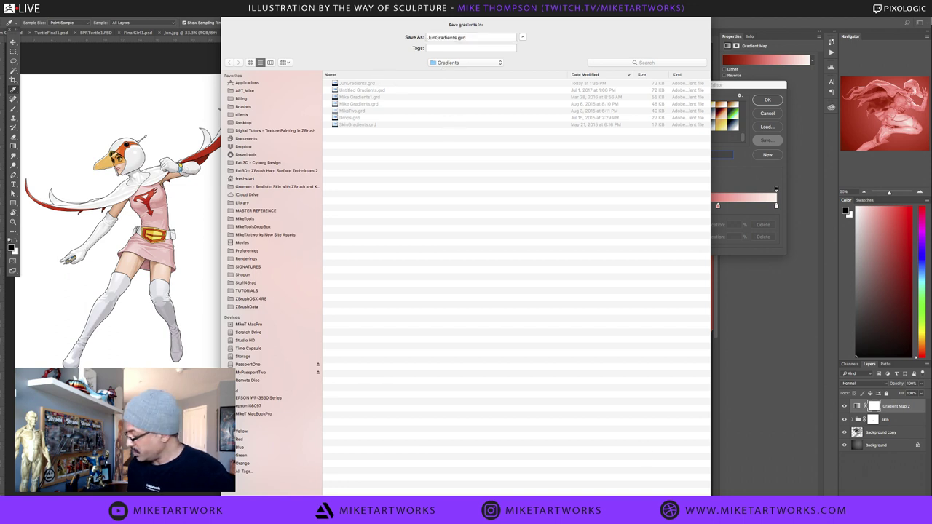
key("Return")
left_click(516, 60)
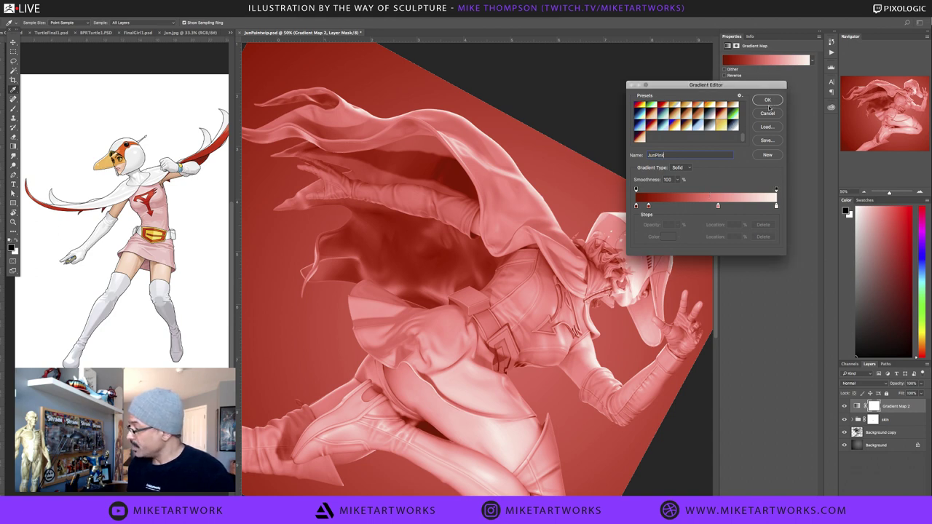
left_click(768, 102)
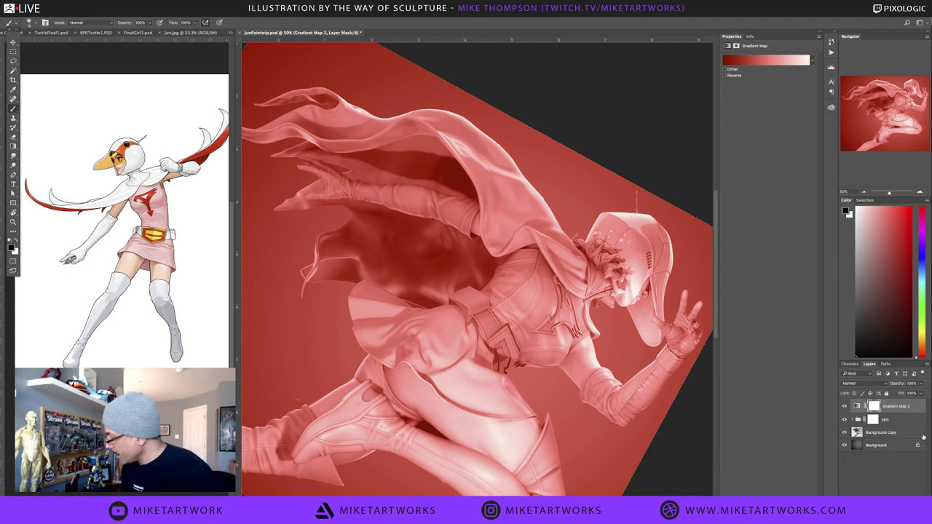
Invert the Gradient Map 2 layer's mask to black to hide the pink colouring
left_click(873, 407)
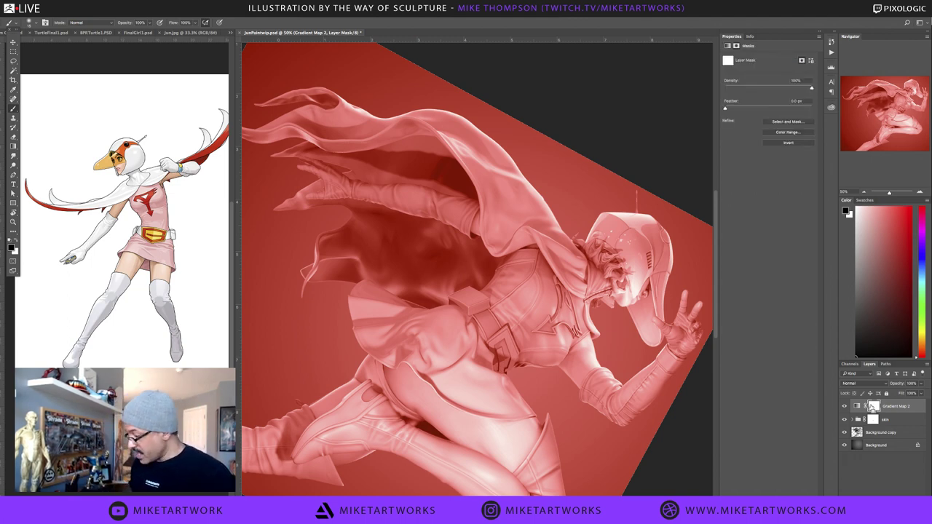
key("ctrl+i")
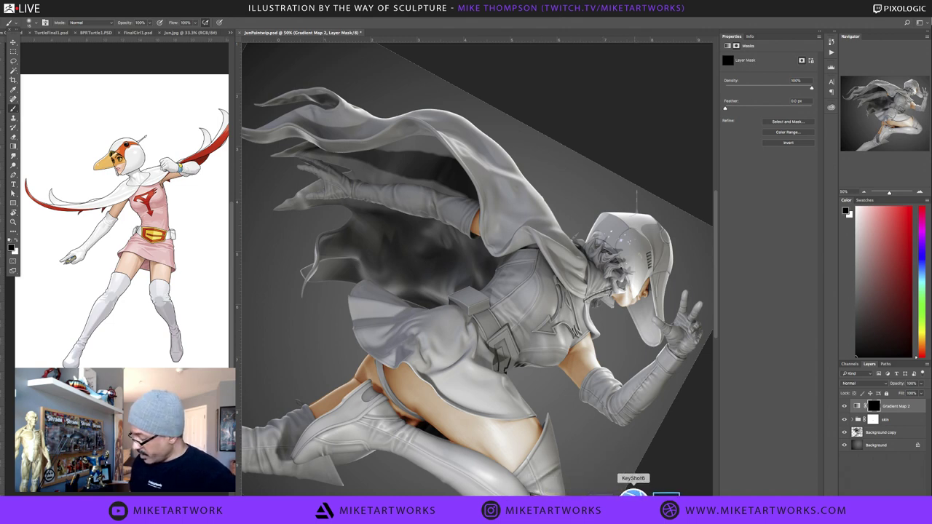
Switch to KeyShot, look over the character render, then stop the rendering and save it
left_click(633, 495)
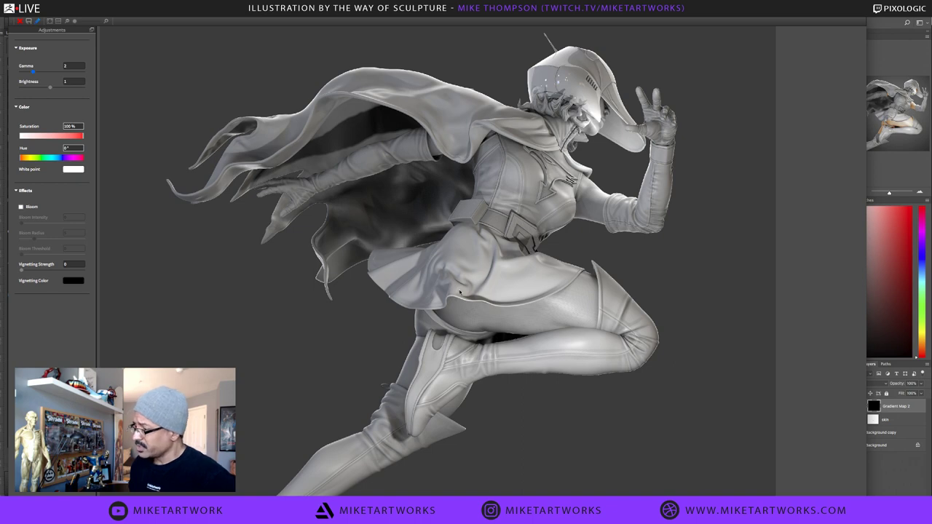
scroll(470, 278, "up", 2)
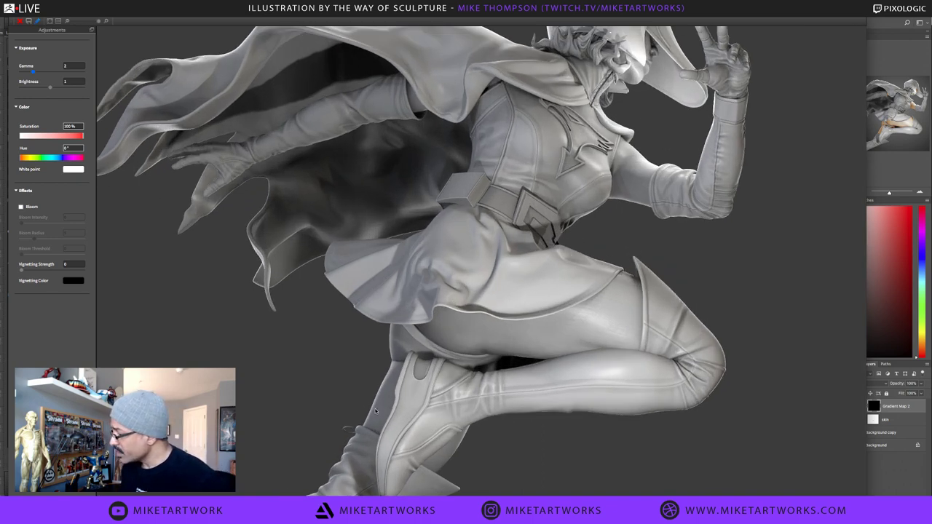
scroll(376, 411, "down", 2)
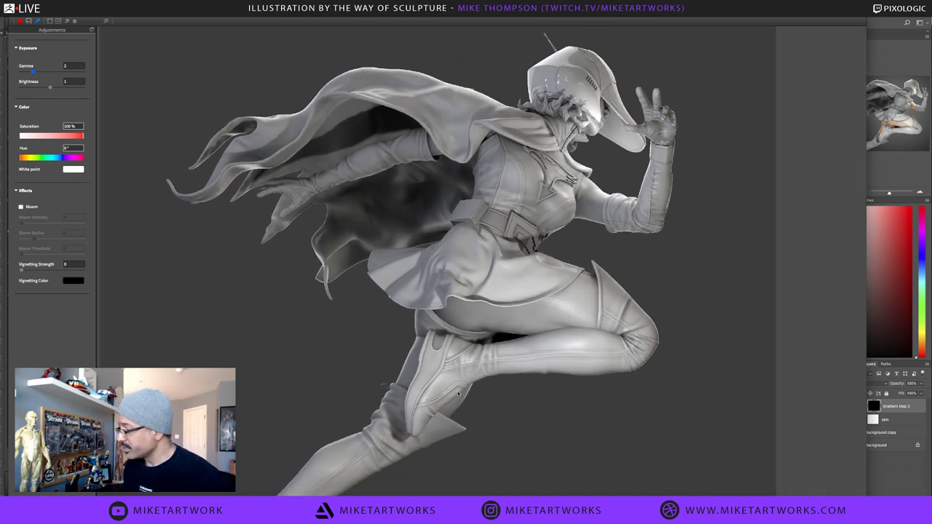
left_click(19, 22)
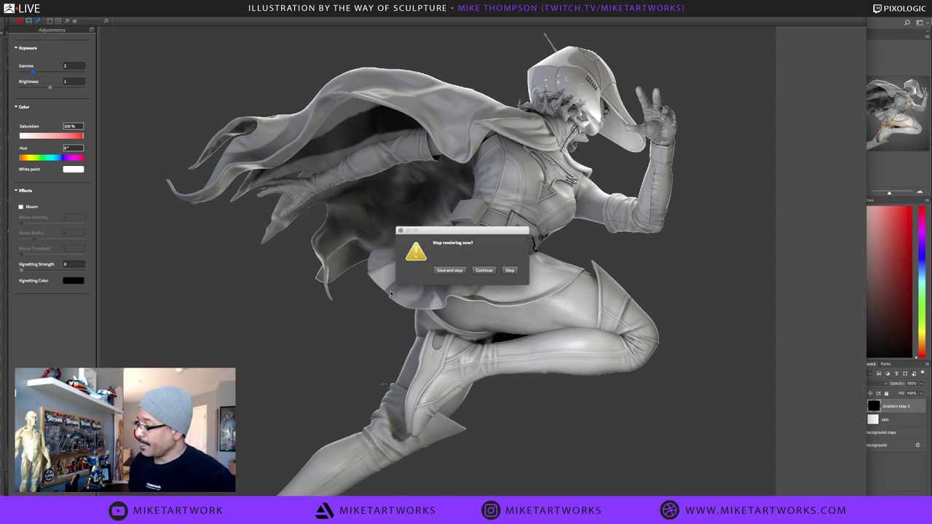
left_click(449, 270)
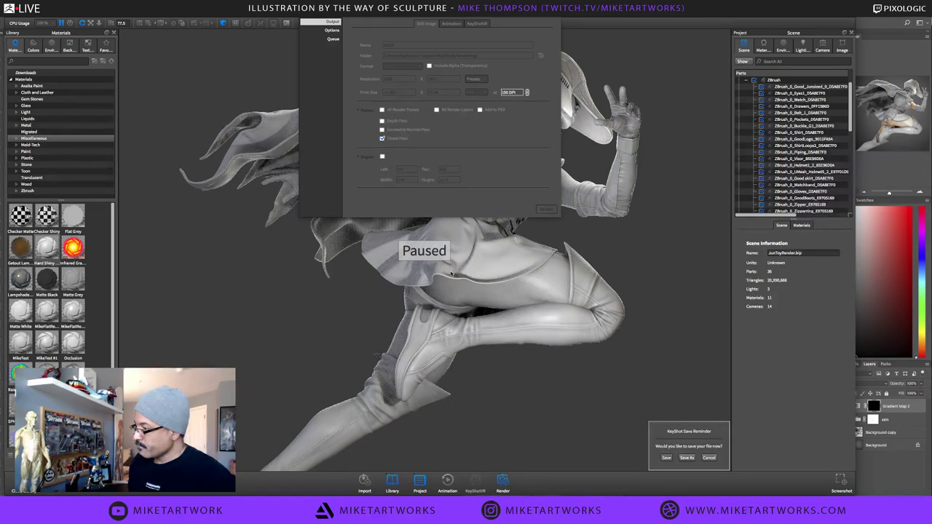
Return to Photoshop and close the KeyShot render settings window covering the canvas
key("super+Tab")
key("super+Tab")
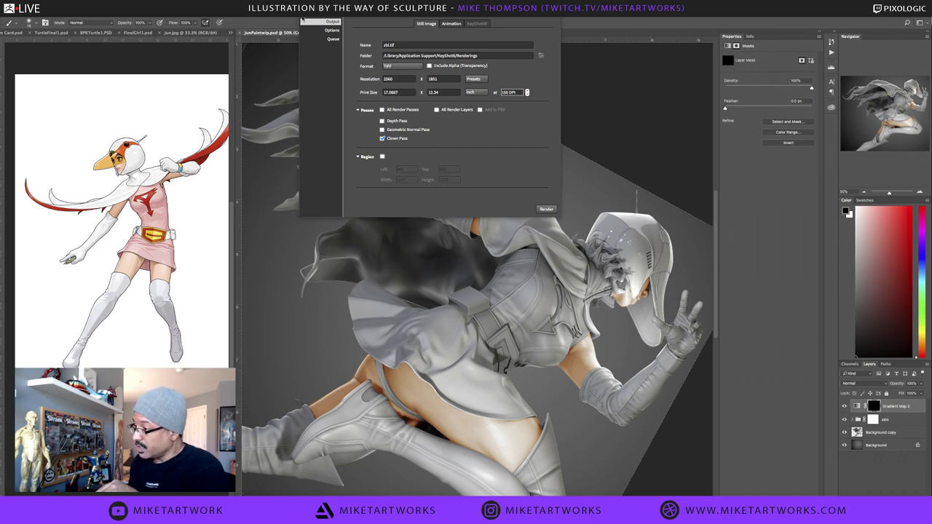
left_click(304, 16)
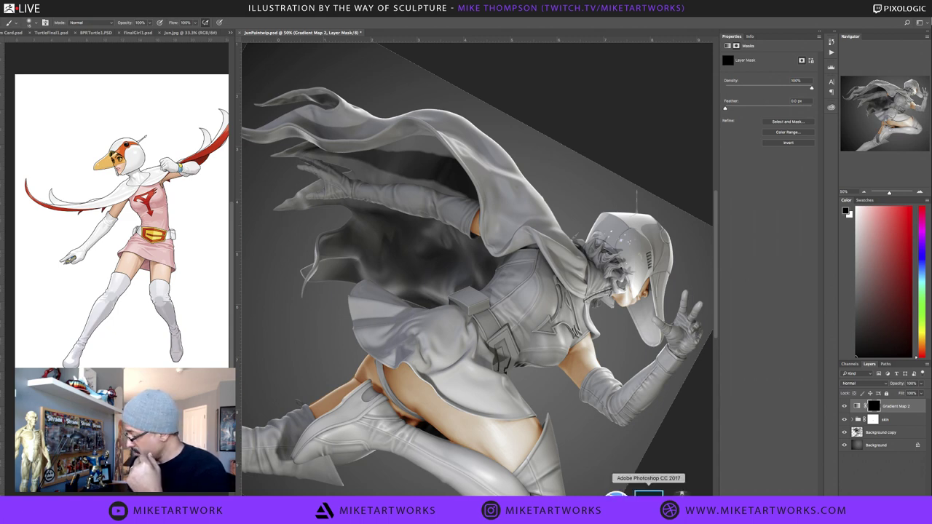
Switch to KeyShot, save the JunToyRender.bip scene, and return to Photoshop
left_click(628, 493)
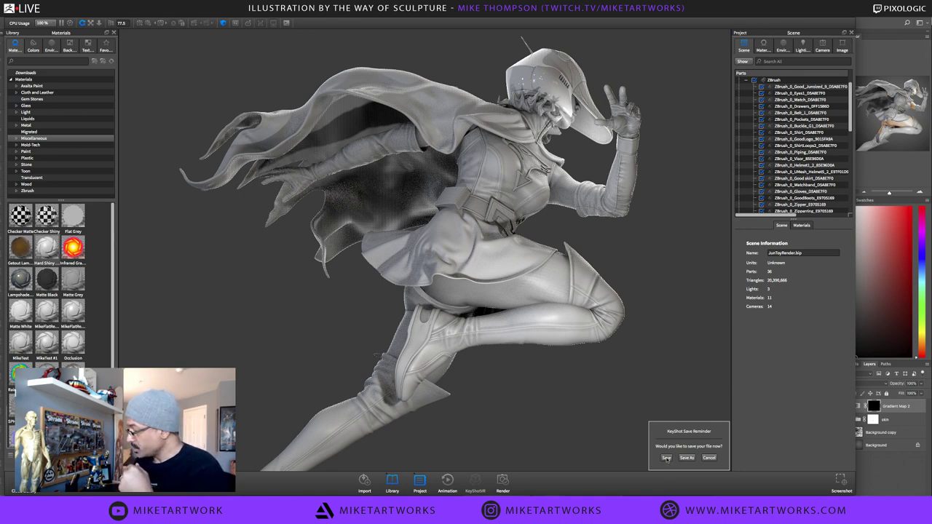
left_click(667, 458)
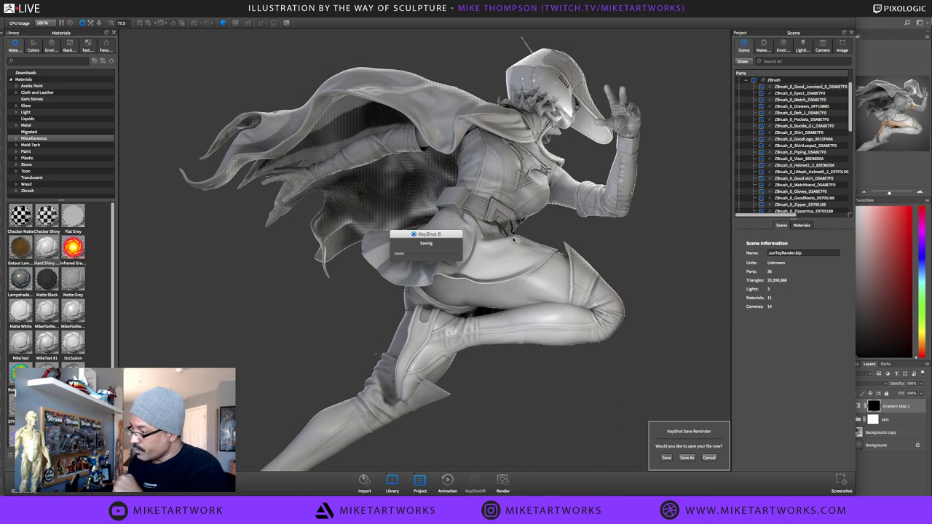
key("super+Tab")
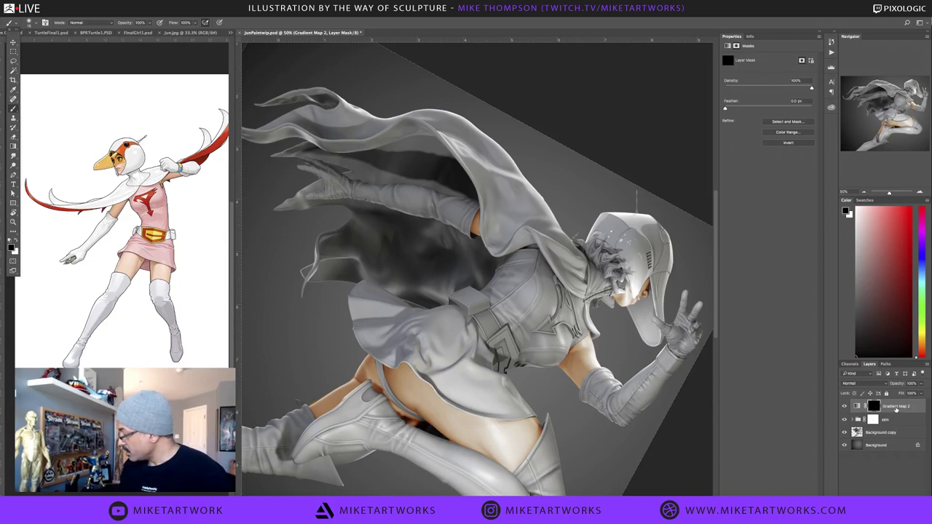
Rename the Gradient Map 2 layer as pink
double_click(894, 406)
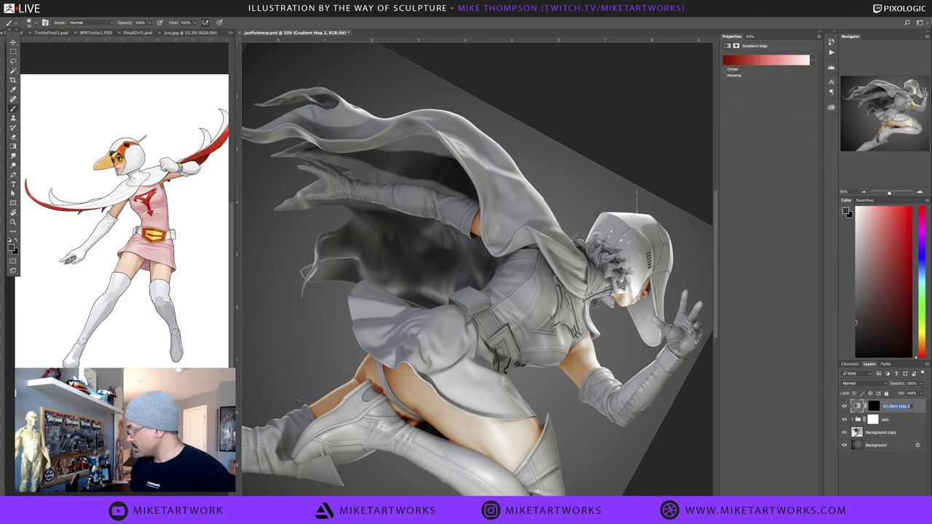
type("d")
type("ink")
key("Return")
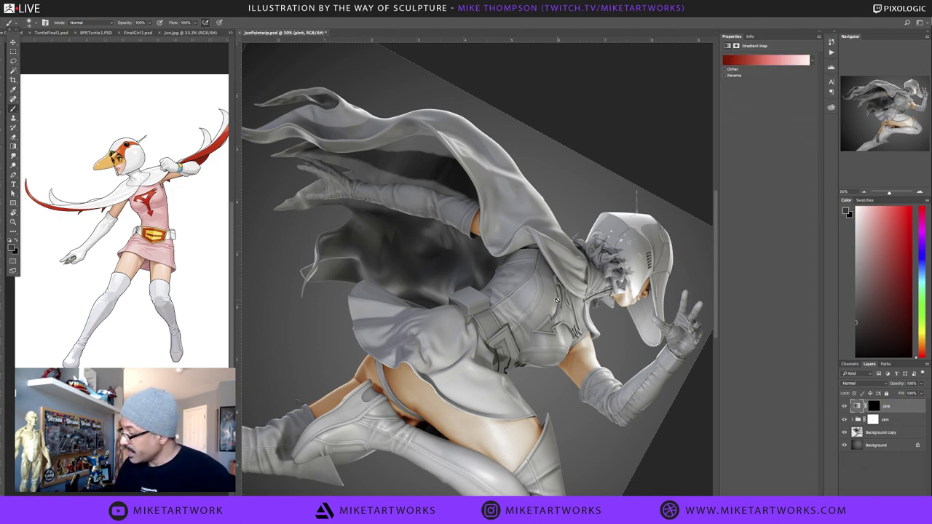
Lasso the dress's bodice and add the skirt to the selection, leaving out the belt
key("l")
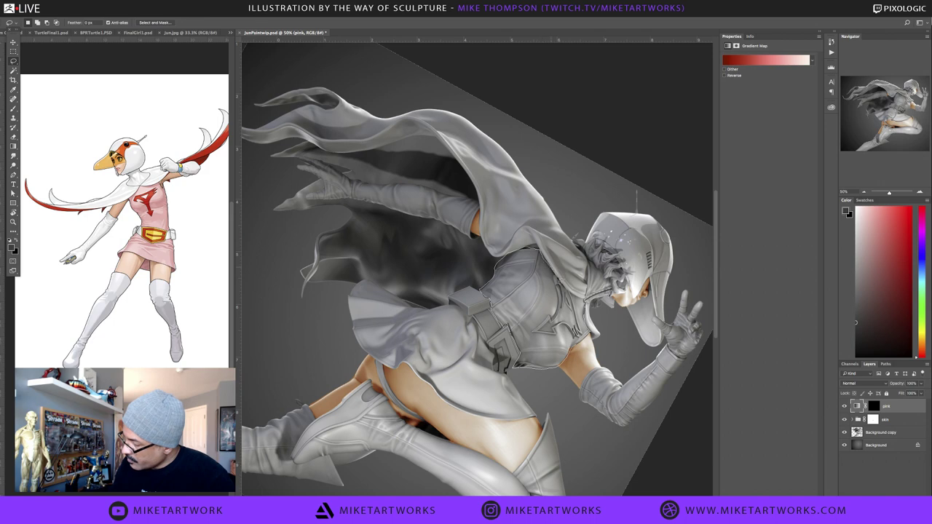
left_click_drag(583, 297, 564, 243)
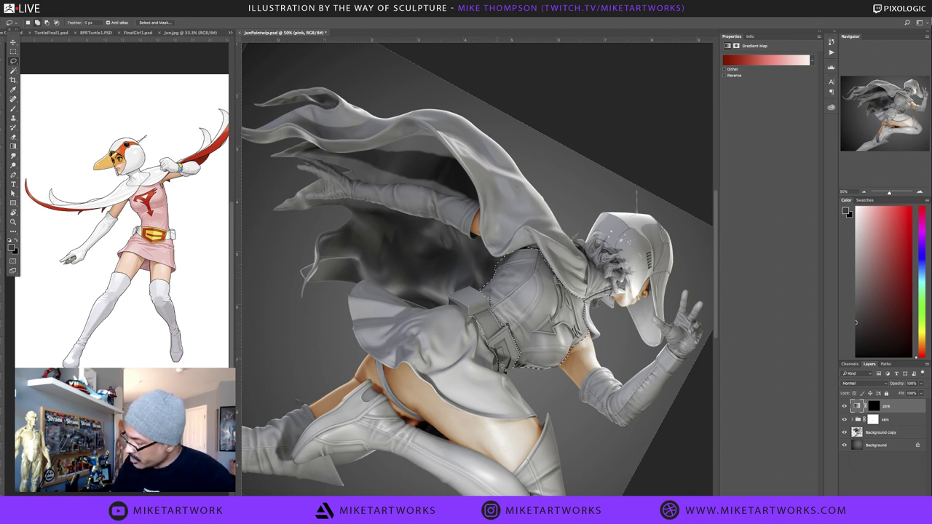
mouse_move(539, 416)
left_mouse_down()
mouse_move(499, 428)
mouse_move(399, 380)
mouse_move(367, 353)
mouse_move(350, 302)
mouse_move(365, 282)
mouse_move(434, 310)
mouse_move(452, 303)
left_mouse_up()
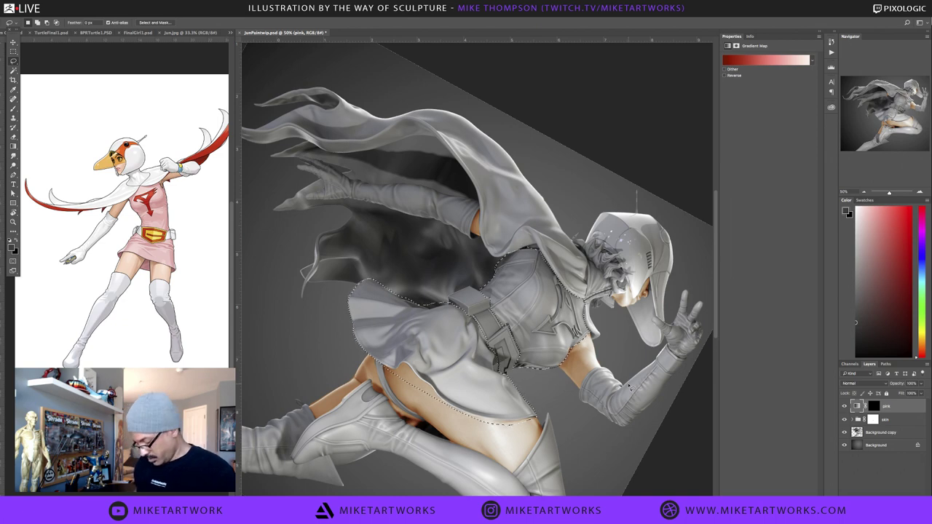
Fill the selected bodice and skirt with white on the pink layer's mask to reveal the pink gradient
key("d")
key("x")
key("alt+BackSpace")
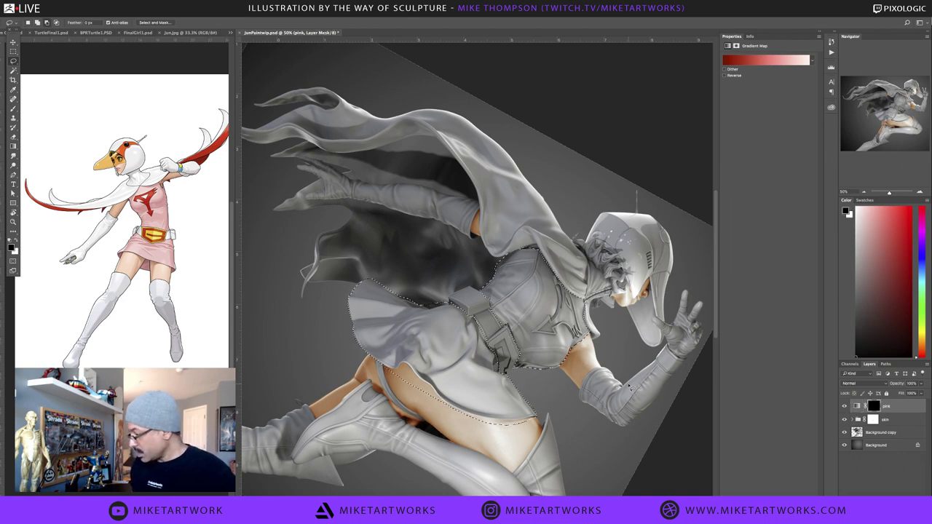
key("x")
key("alt+BackSpace")
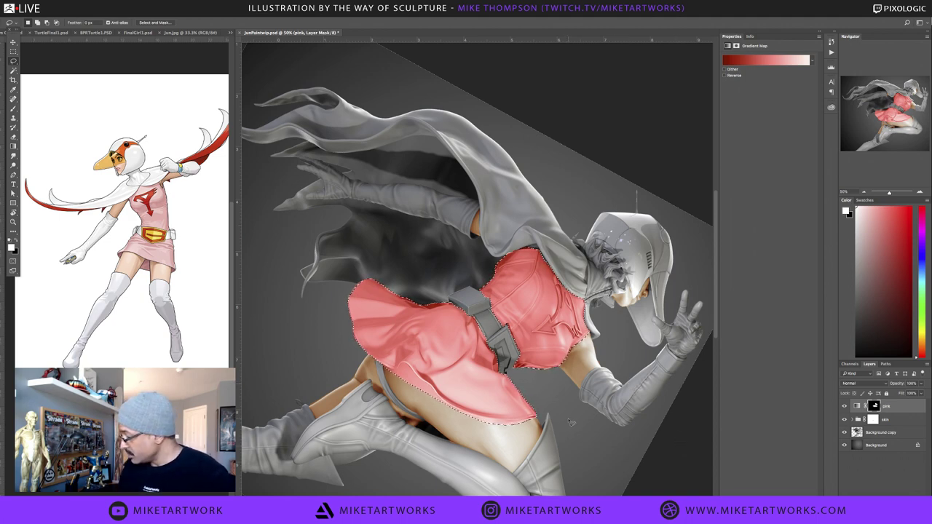
Load the skin mask as a selection, clear that area from the pink layer's mask with black, and deselect
key("ctrl+d")
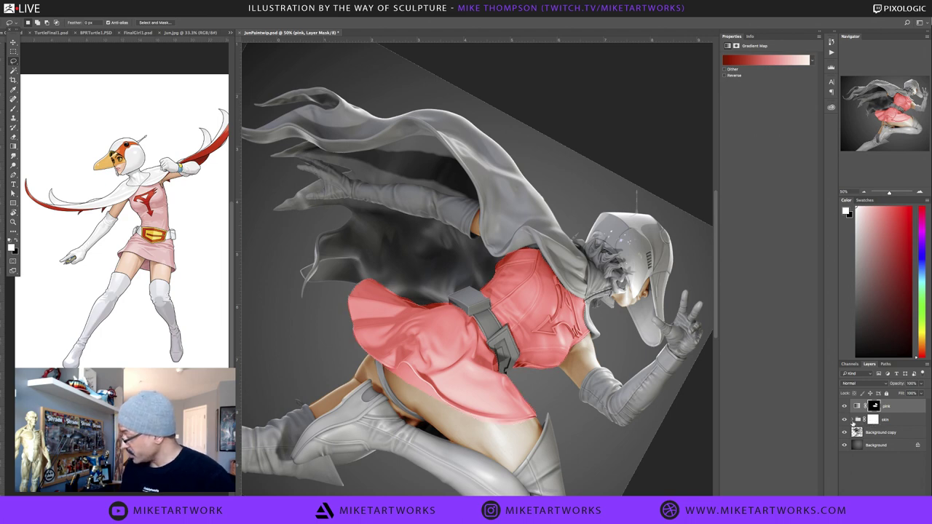
left_click(852, 420)
left_click(884, 436, "ctrl")
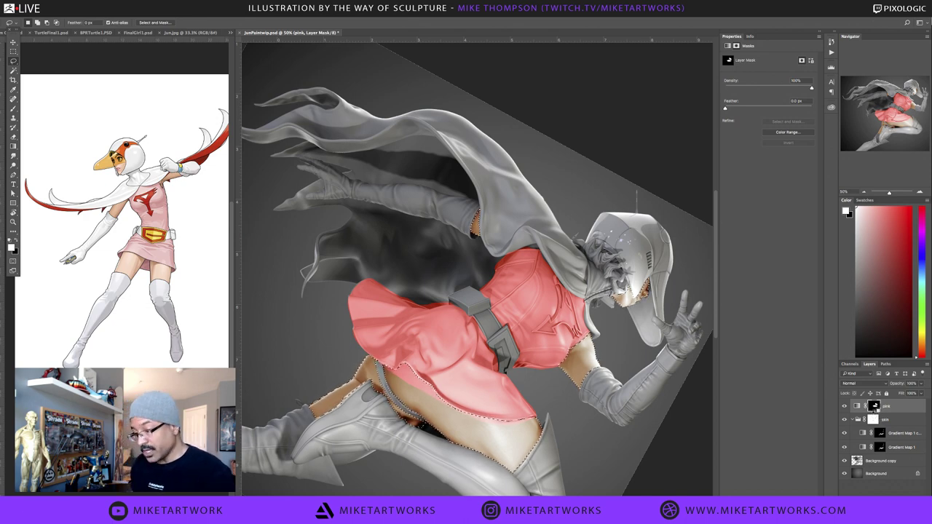
key("x")
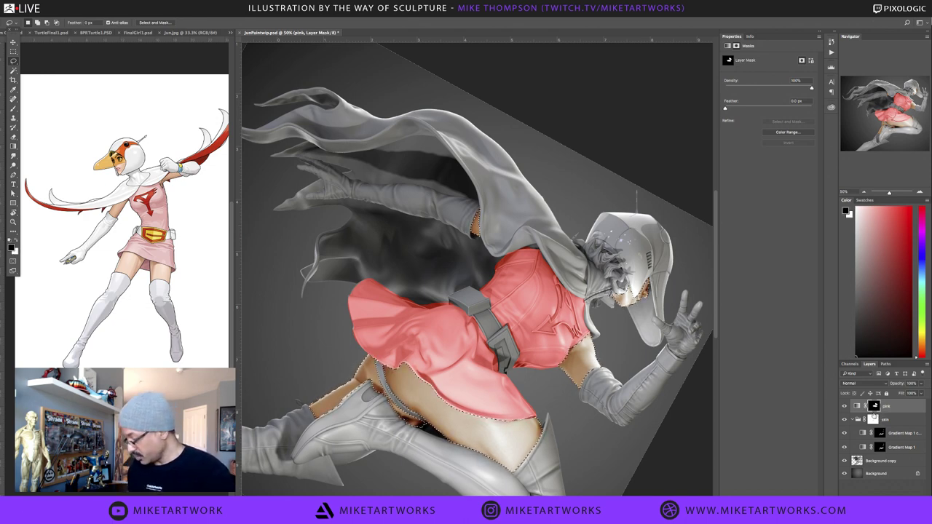
key("ctrl+d")
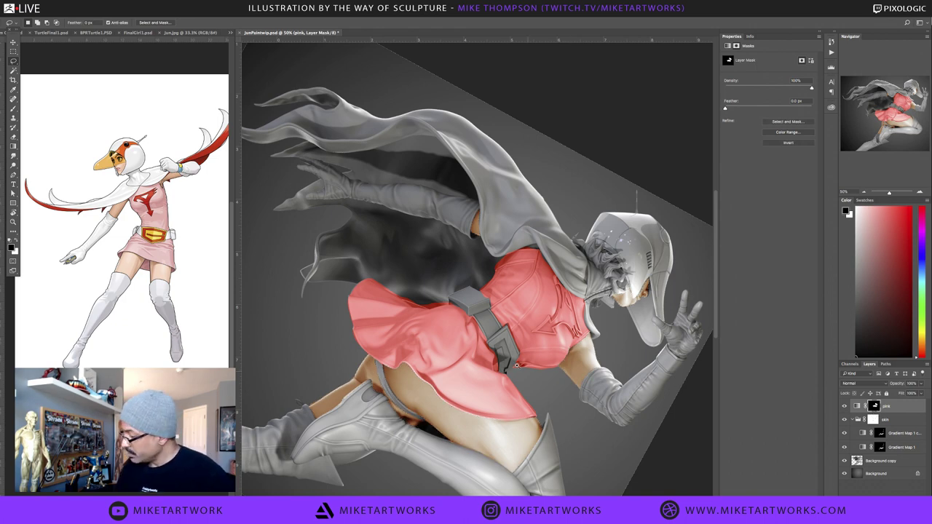
Lasso the cape area along the skirt's back edge and fill it with black on the pink mask to trim the spill
scroll(515, 364, "up", 1)
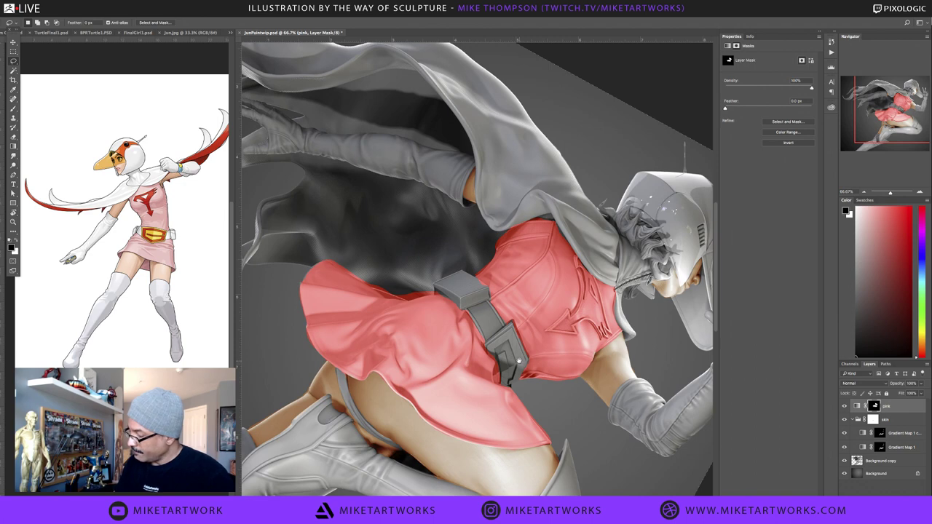
left_click_drag(519, 361, 539, 304)
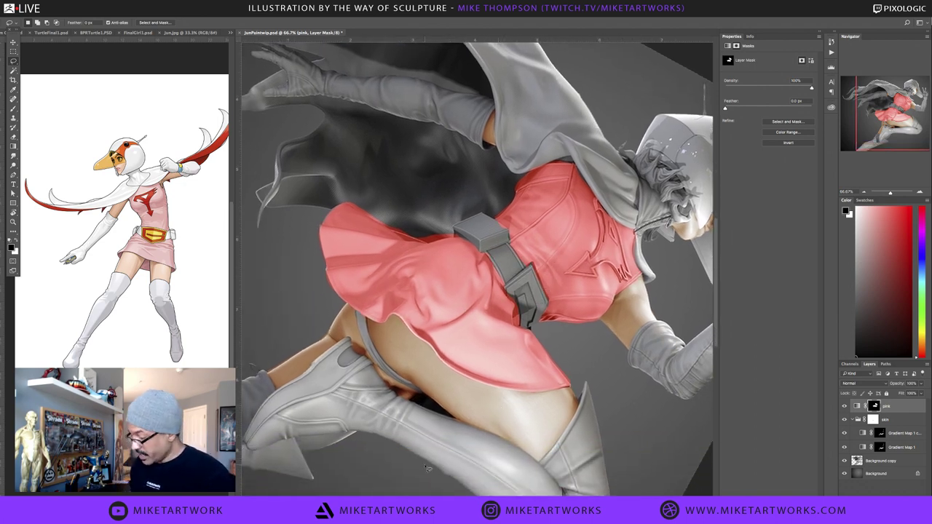
key("r")
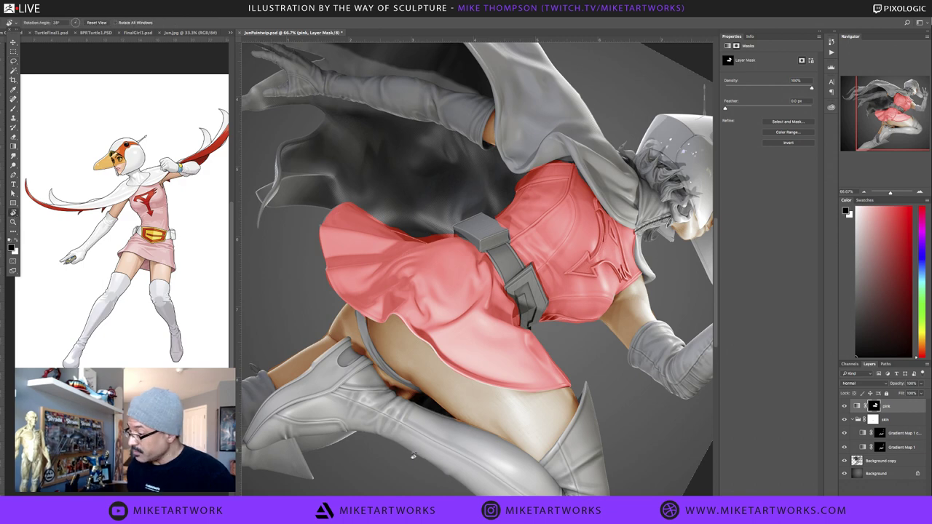
left_click_drag(414, 456, 561, 369)
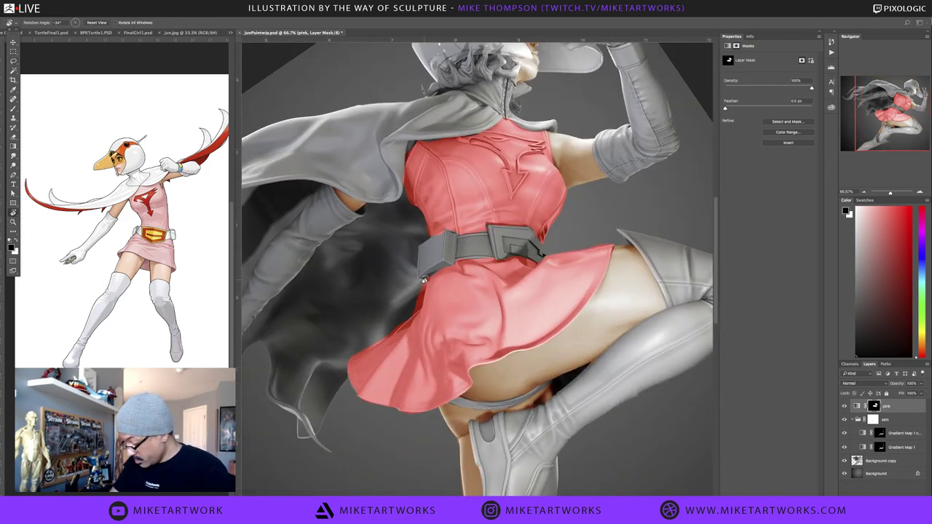
key("l")
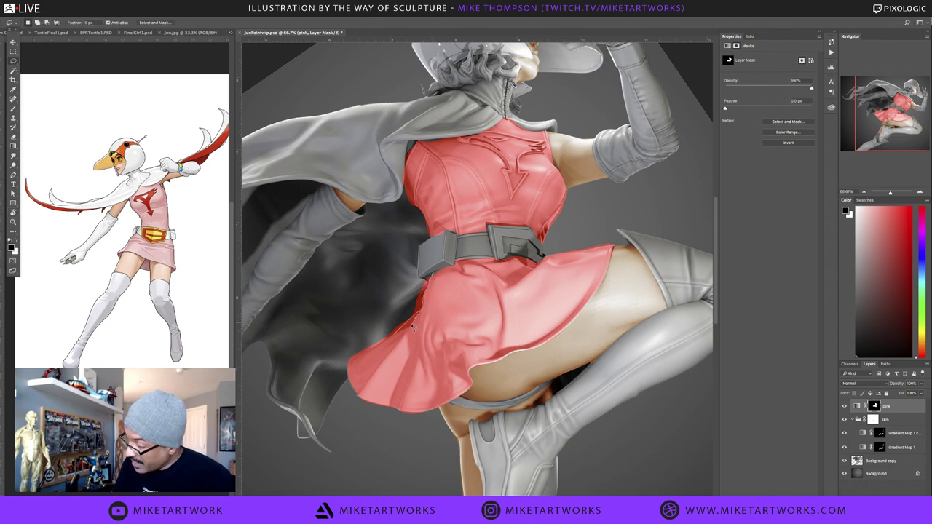
mouse_move(357, 361)
left_mouse_down()
mouse_move(335, 366)
mouse_move(386, 257)
mouse_move(419, 265)
left_mouse_up()
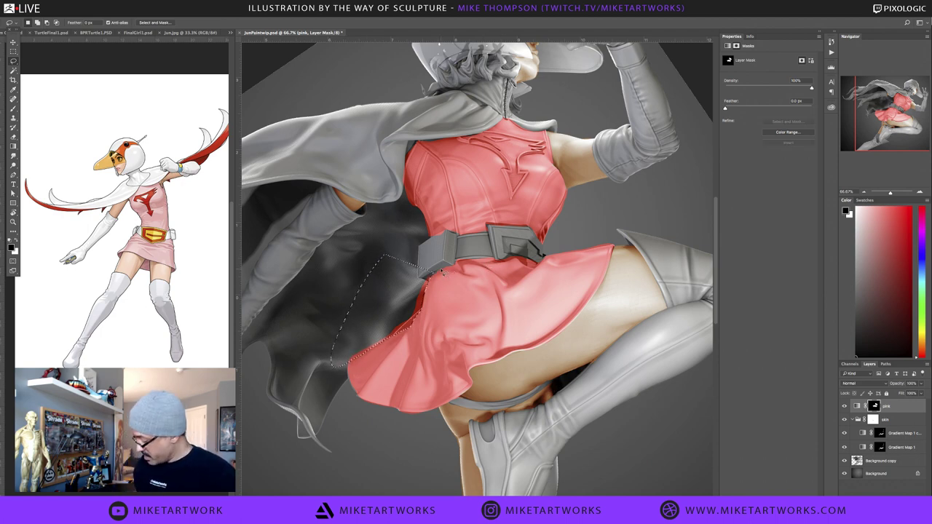
key("BackSpace")
key("super+z")
key("x")
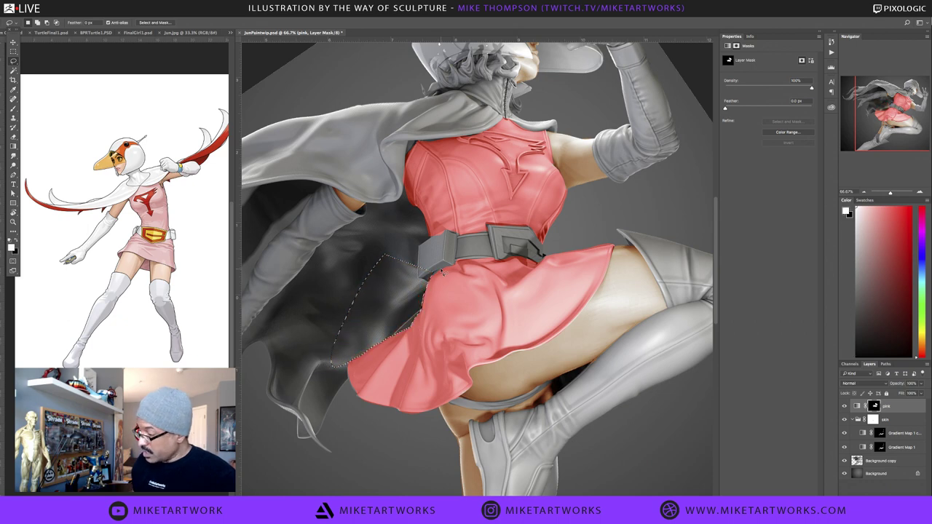
key("ctrl+d")
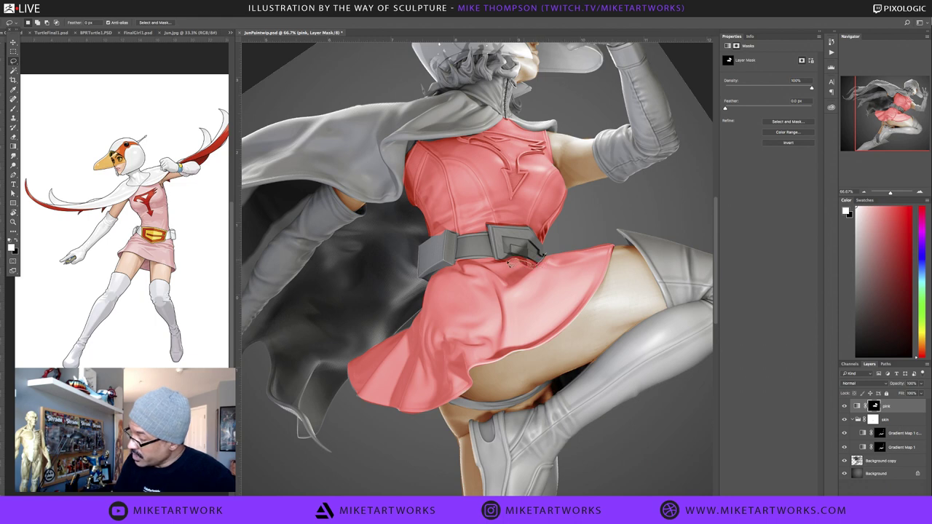
Lasso the areas along the belt's lower edge and the skirt's upper front edge and clear them from the pink mask
mouse_move(492, 261)
left_mouse_down()
mouse_move(466, 251)
mouse_move(535, 204)
mouse_move(554, 242)
mouse_move(545, 248)
left_mouse_up()
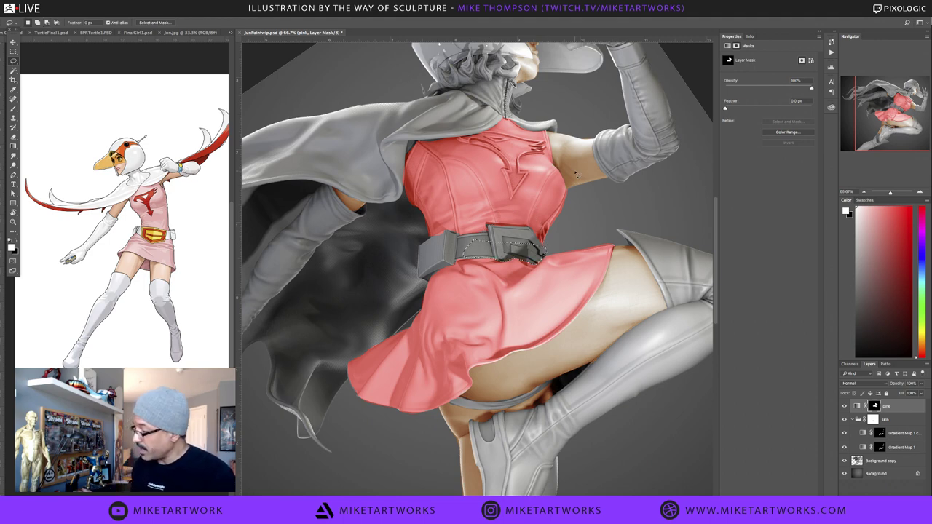
left_click(573, 244)
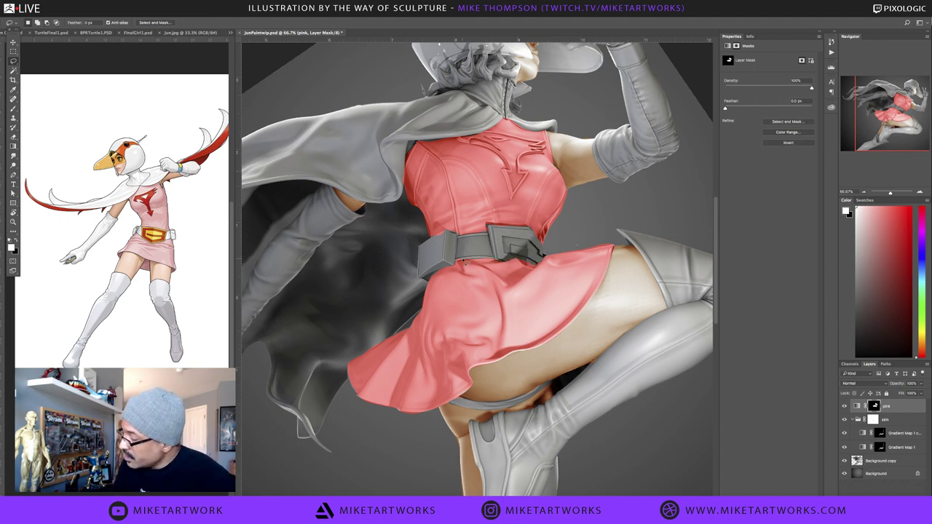
mouse_move(466, 262)
left_mouse_down()
mouse_move(437, 259)
mouse_move(477, 252)
left_mouse_up()
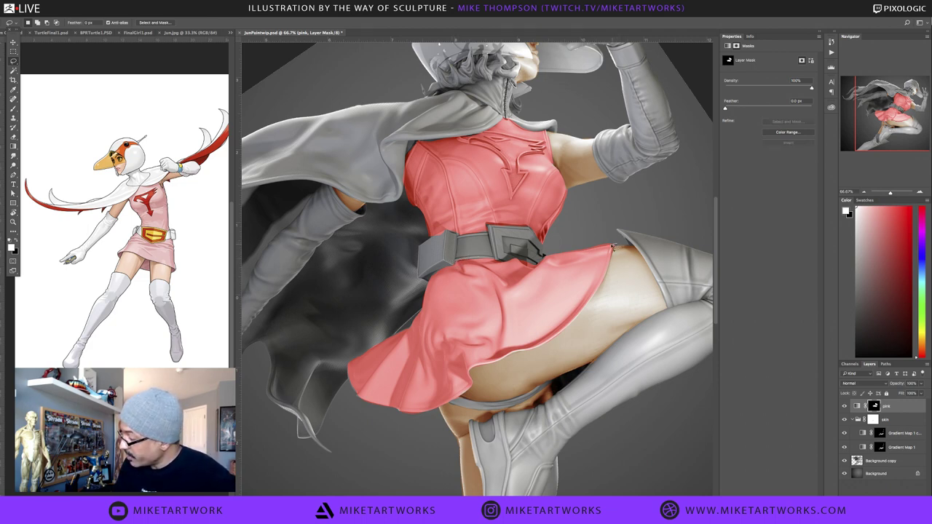
mouse_move(613, 247)
left_mouse_down()
mouse_move(543, 257)
mouse_move(616, 233)
left_mouse_up()
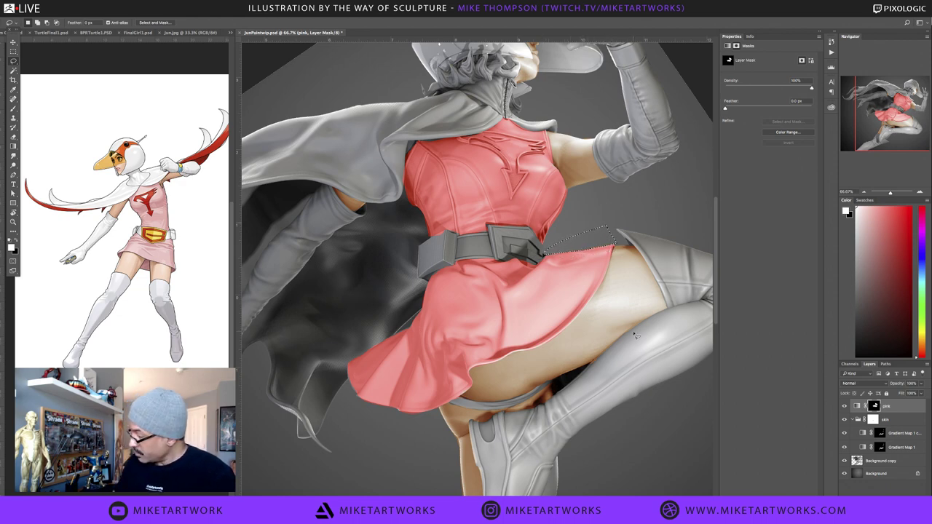
Lasso the areas along the thigh and below the skirt's hem and fill them with black on the pink mask
mouse_move(568, 330)
left_mouse_down()
mouse_move(551, 339)
mouse_move(571, 340)
left_mouse_up()
mouse_move(488, 373)
left_mouse_down()
mouse_move(481, 395)
mouse_move(497, 382)
mouse_move(455, 401)
left_mouse_up()
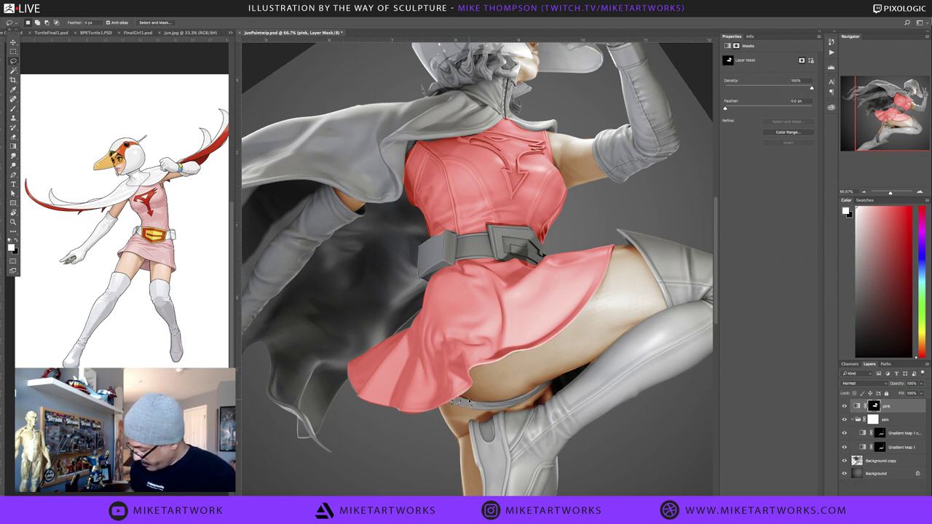
key("x")
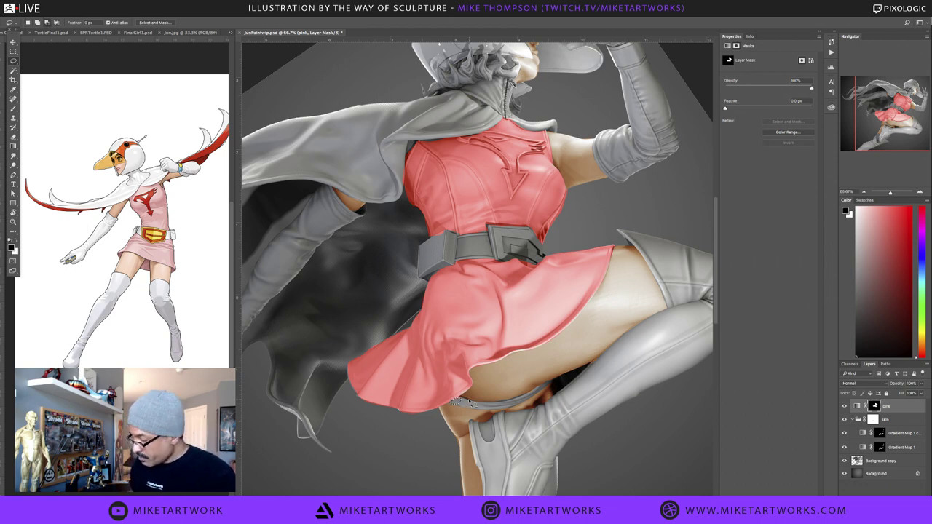
key("alt")
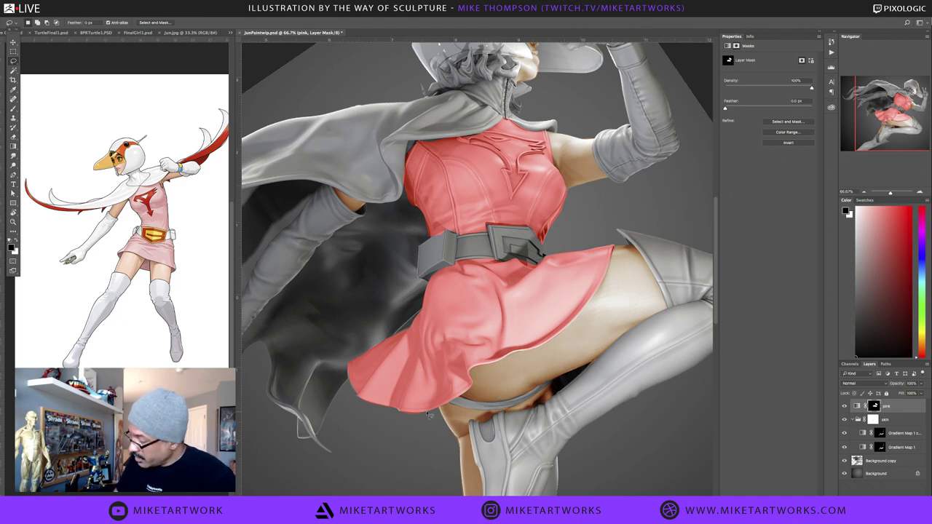
mouse_move(430, 415)
left_mouse_down()
mouse_move(397, 414)
mouse_move(466, 431)
left_mouse_up()
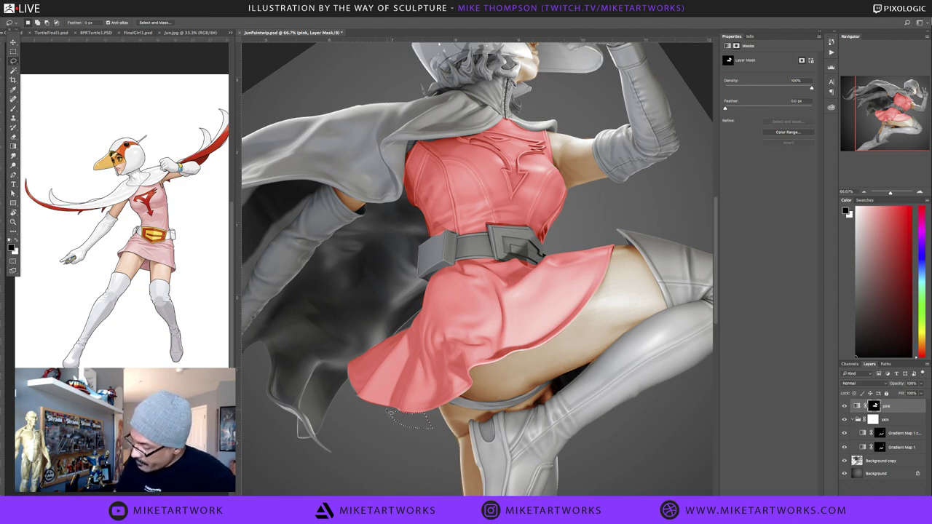
mouse_move(393, 410)
left_mouse_down()
mouse_move(357, 404)
mouse_move(391, 434)
left_mouse_up()
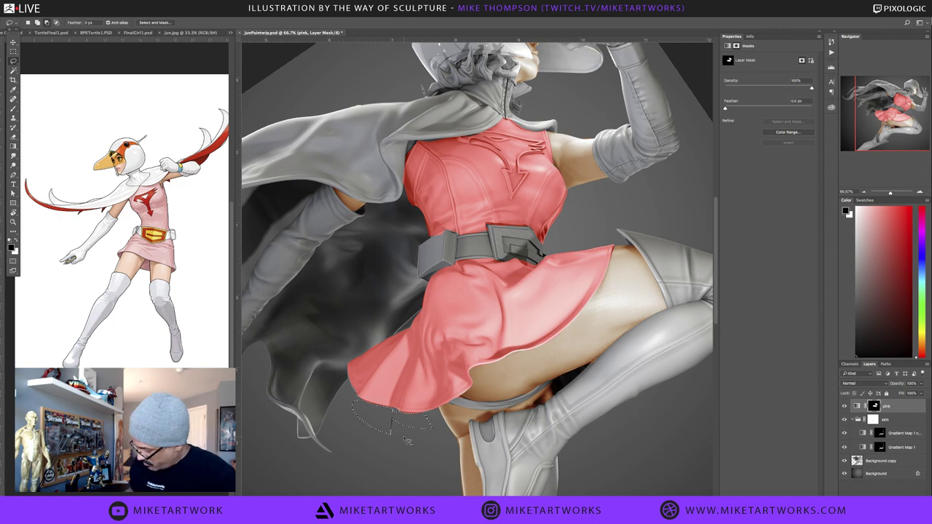
key("alt+BackSpace")
key("super+d")
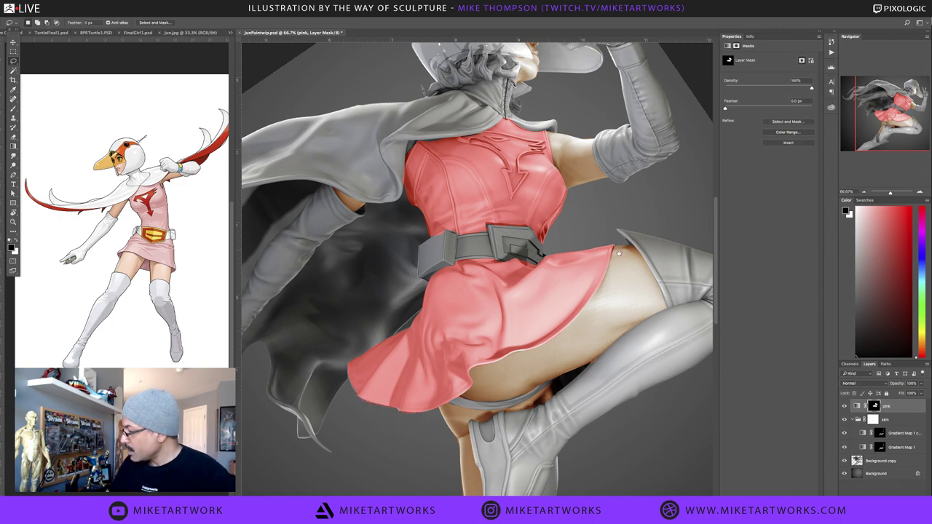
Lasso outside the bodice's chest and armhole edges and fill those areas with black on the pink mask
left_click_drag(618, 254, 597, 387)
mouse_move(548, 332)
left_mouse_down()
mouse_move(531, 361)
mouse_move(565, 353)
mouse_move(571, 339)
left_mouse_up()
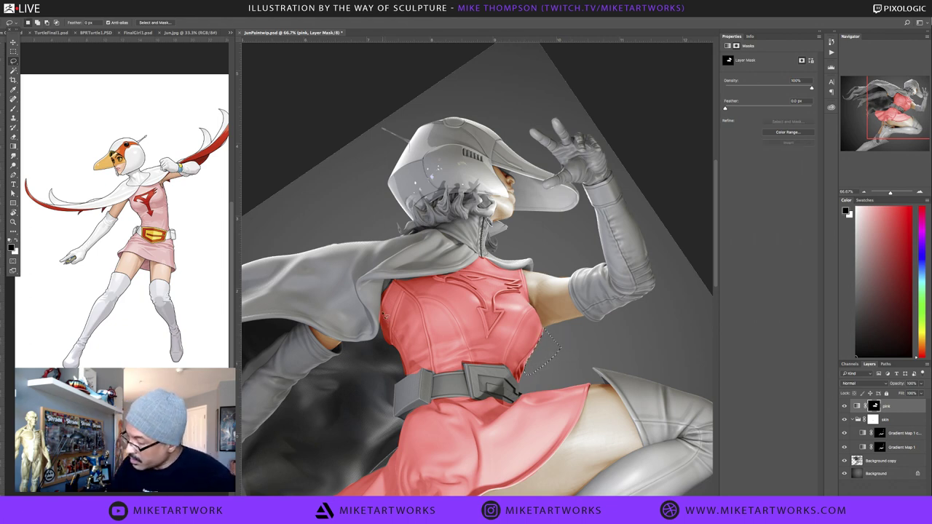
mouse_move(380, 314)
left_mouse_down()
mouse_move(405, 361)
mouse_move(372, 360)
mouse_move(371, 274)
left_mouse_up()
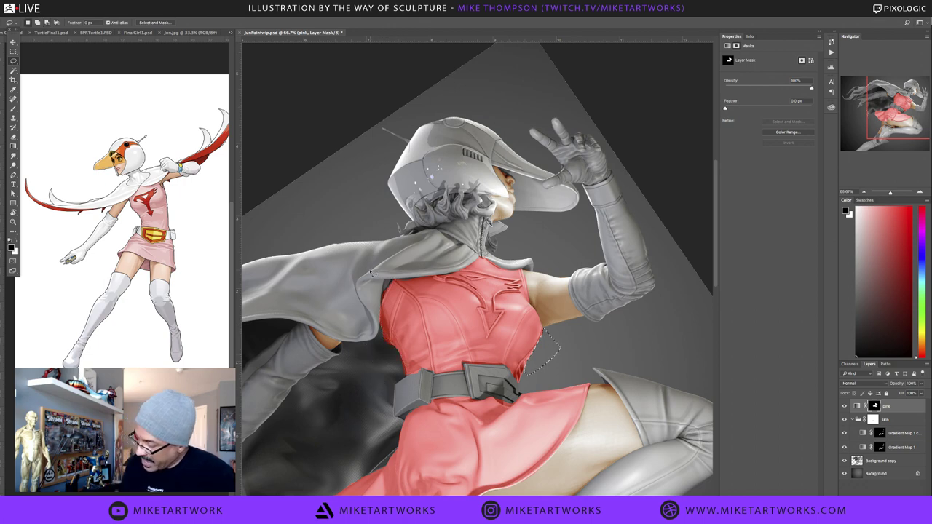
left_click(595, 336)
mouse_move(397, 283)
left_mouse_down()
mouse_move(383, 332)
mouse_move(409, 380)
mouse_move(364, 294)
left_mouse_up()
key("alt+BackSpace")
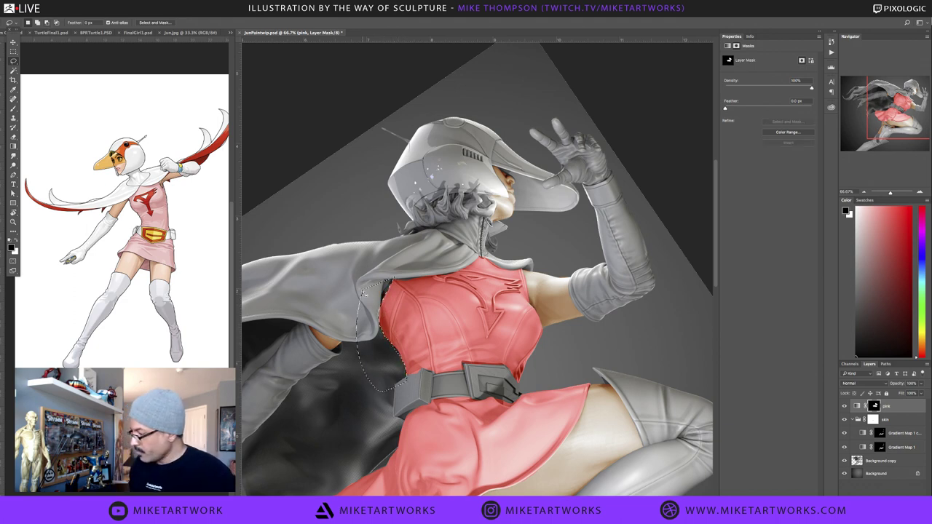
left_click(597, 350)
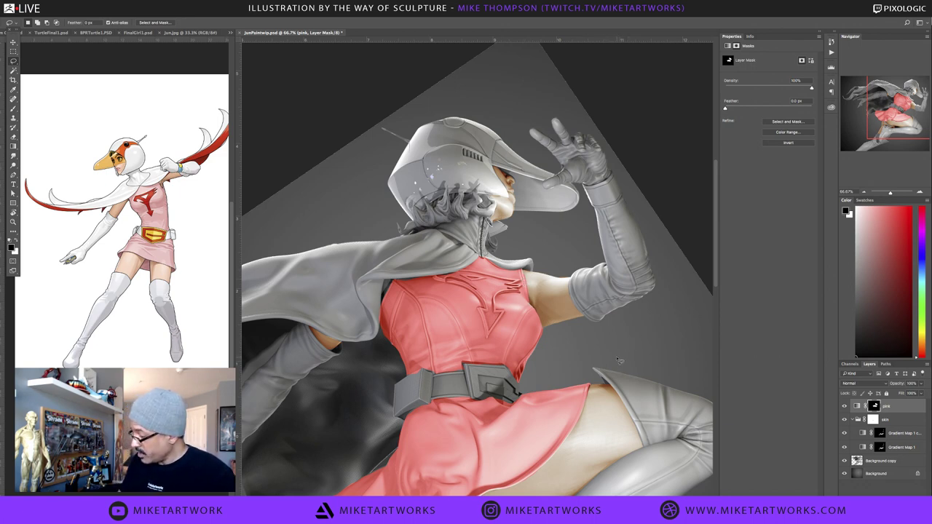
Try the Overlay blend mode on the pink layer, and settle on Color
key("super+minus")
left_click_drag(619, 329, 618, 257)
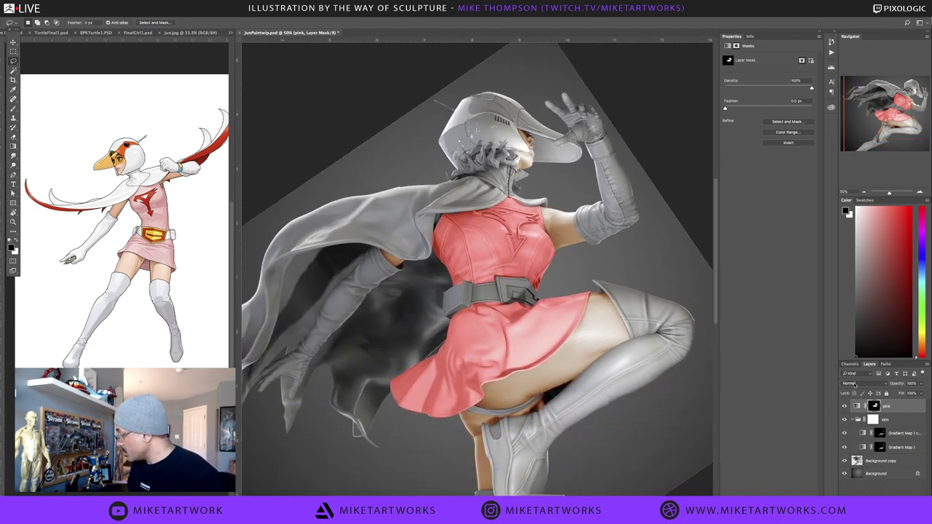
left_click(854, 383)
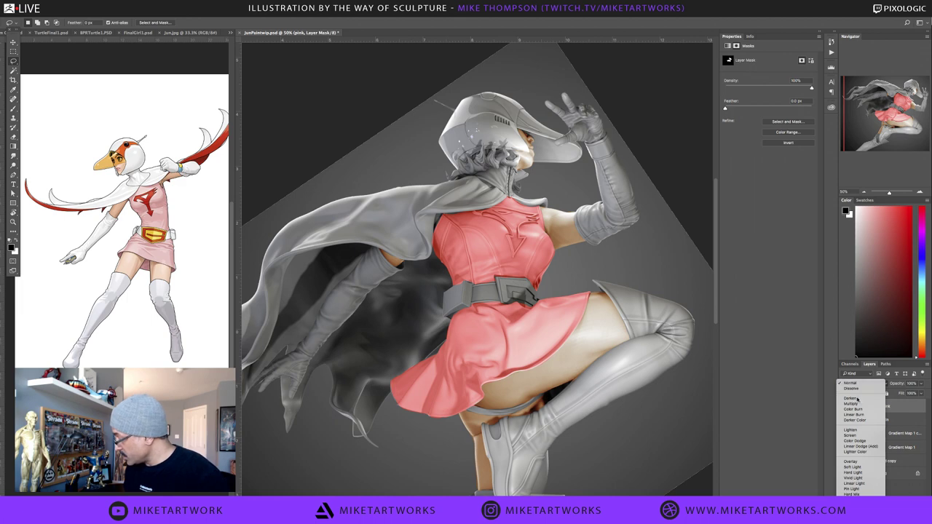
left_click(863, 463)
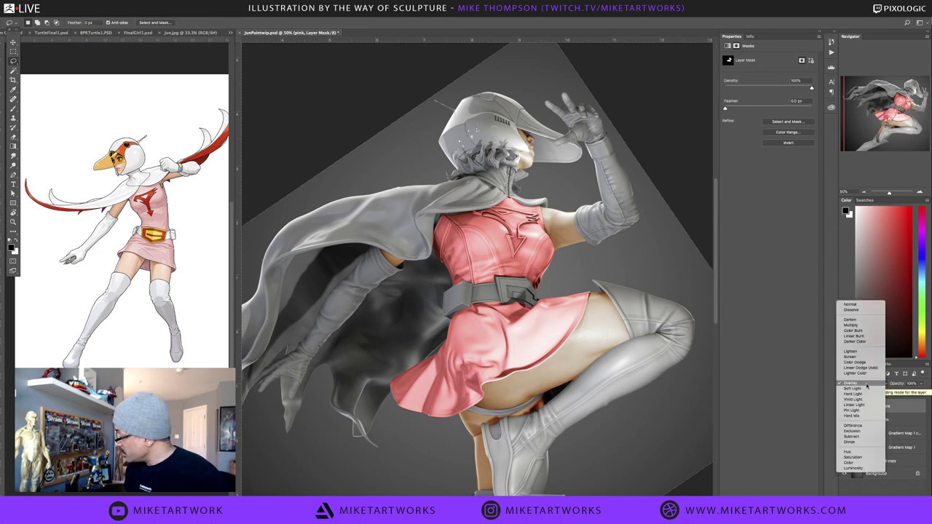
left_click(871, 463)
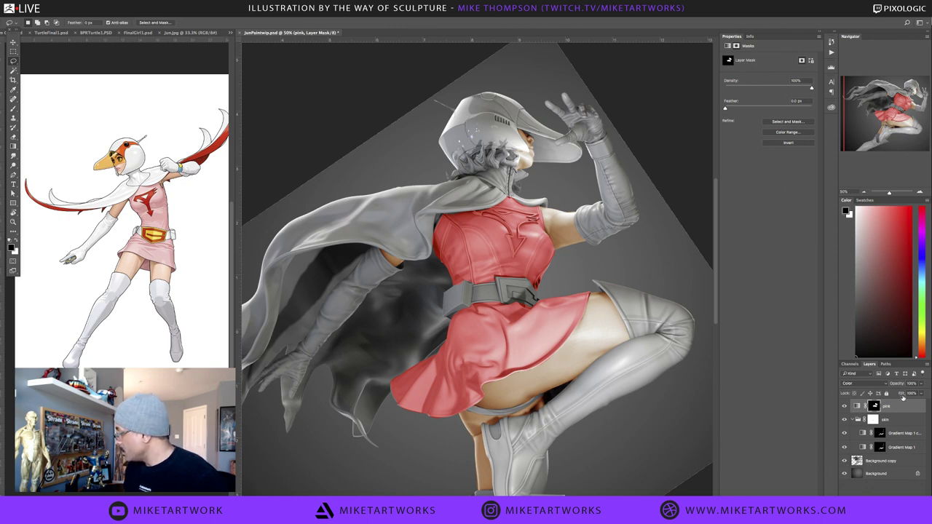
Reduce the pink layer's opacity to 79%
left_click(922, 384)
mouse_move(921, 393)
left_mouse_down()
mouse_move(908, 394)
mouse_move(917, 394)
left_mouse_up()
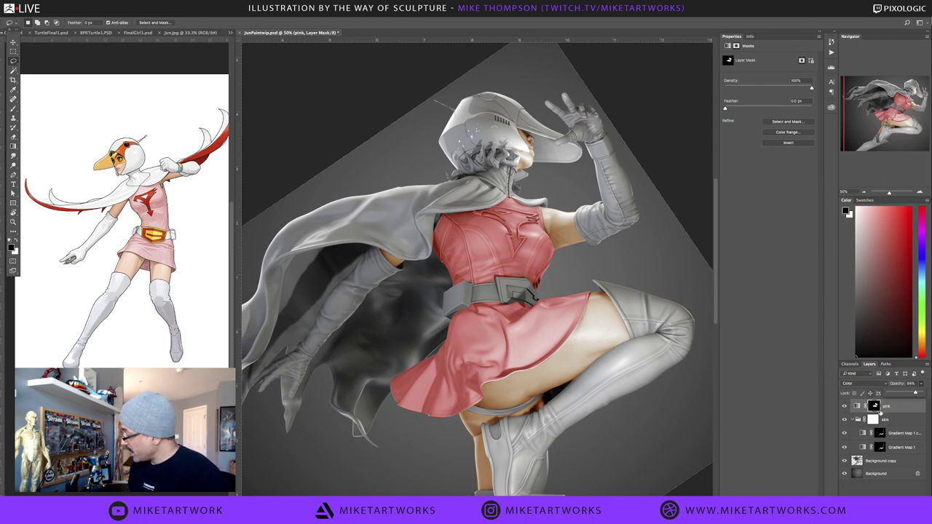
left_click_drag(915, 395, 915, 394)
left_click(900, 453)
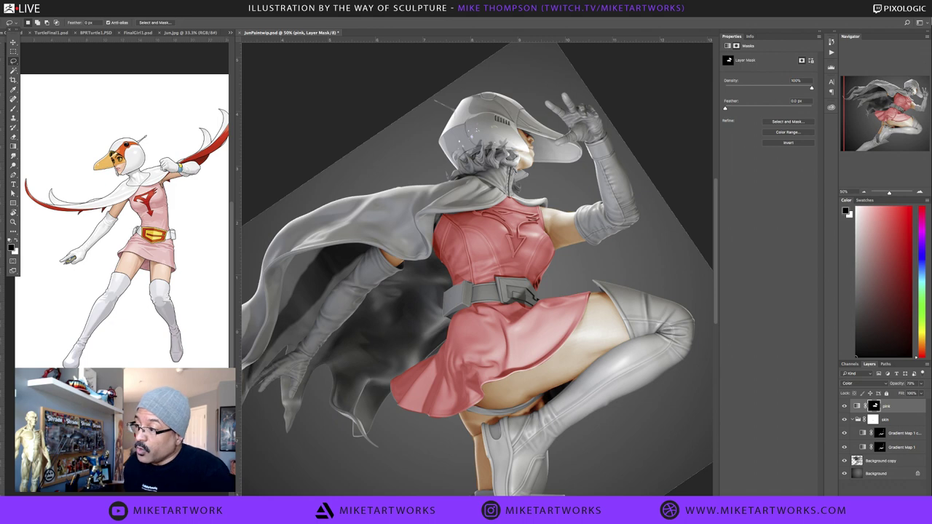
Open SputnikFinal400.psd from the Sputnik folder inside the Marvel folder under clients
left_click(69, 11)
left_click(69, 11)
left_click(69, 11)
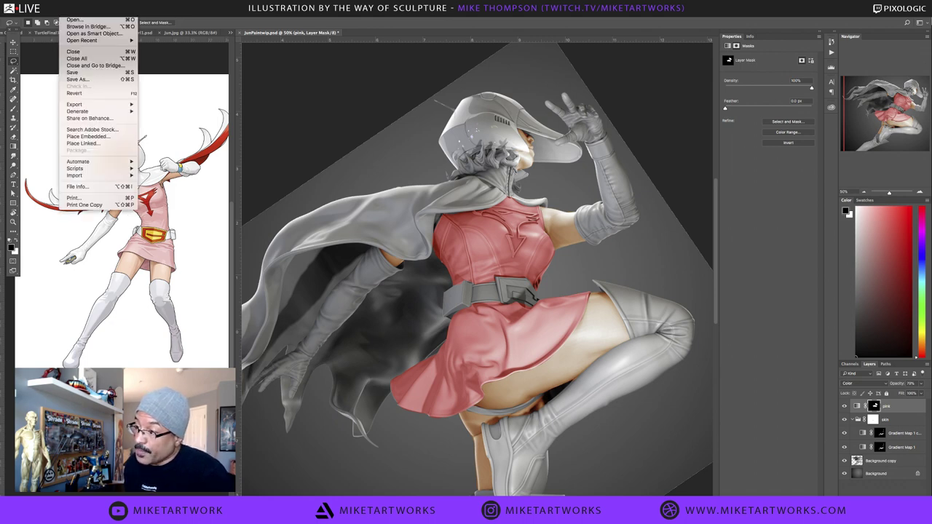
left_click(73, 20)
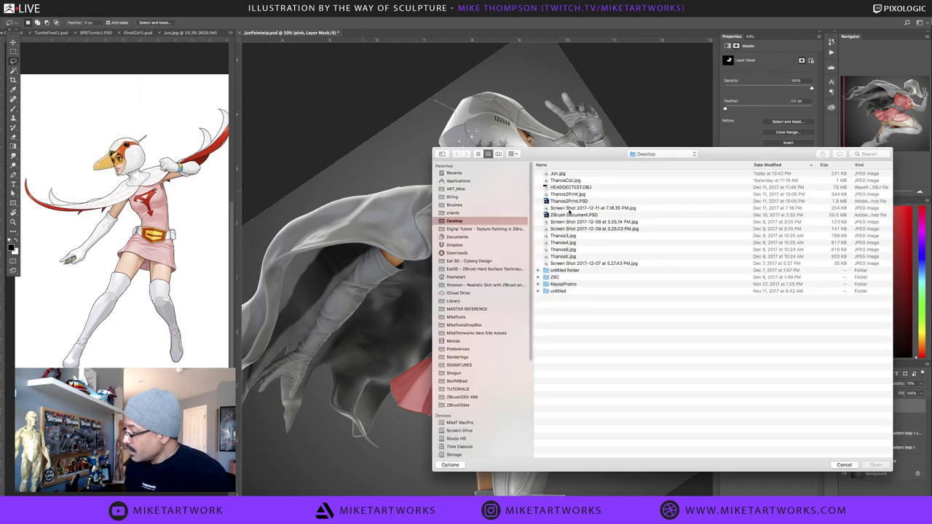
left_click(651, 154)
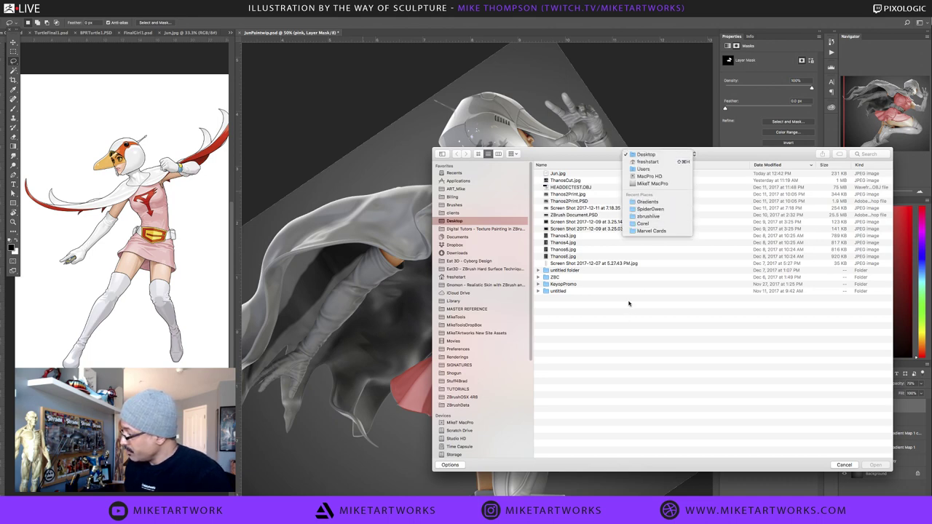
left_click(593, 154)
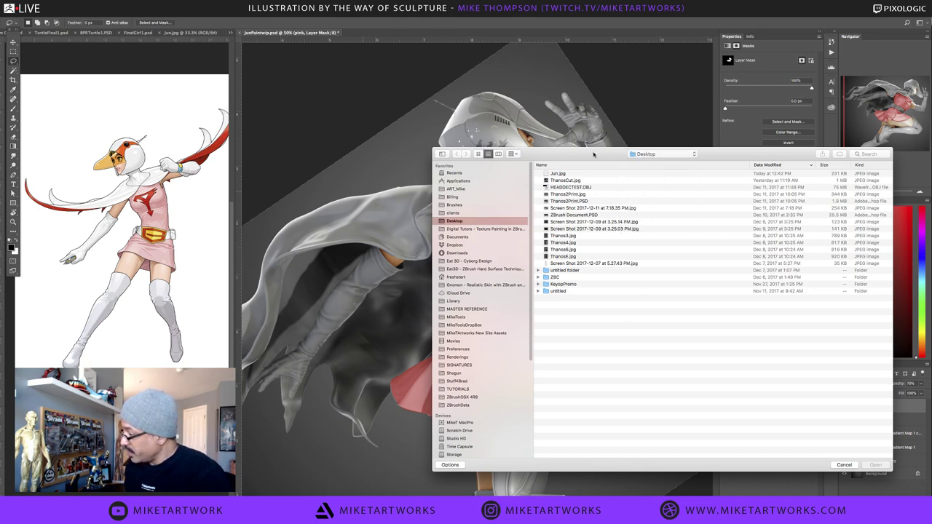
left_click(465, 213)
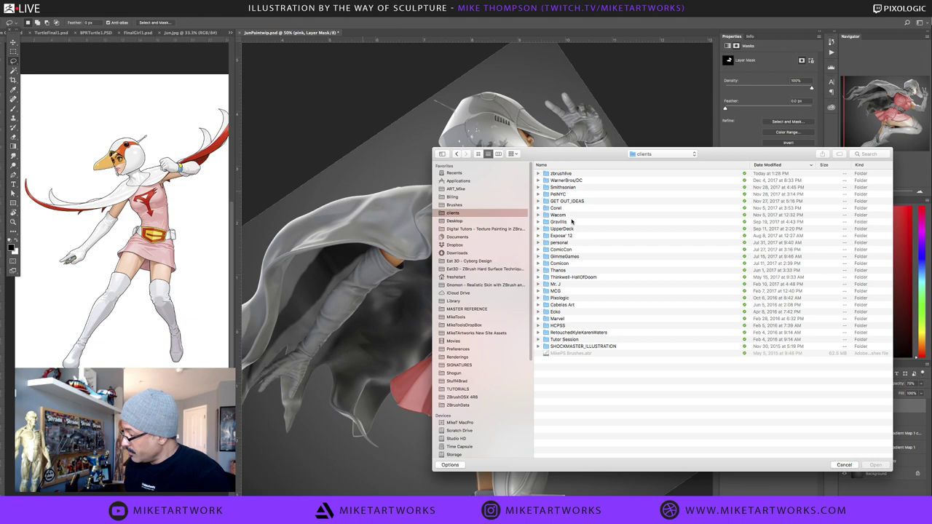
left_click(563, 321)
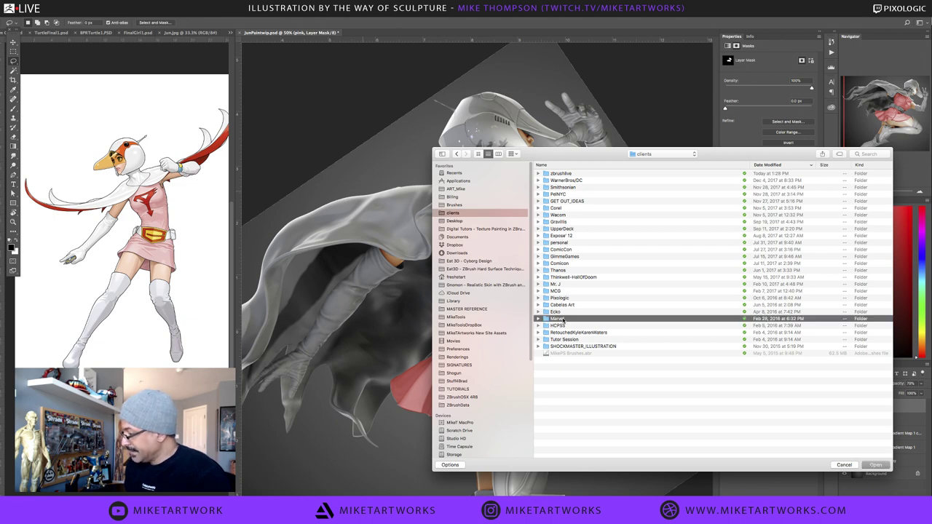
double_click(564, 320)
left_click(546, 193)
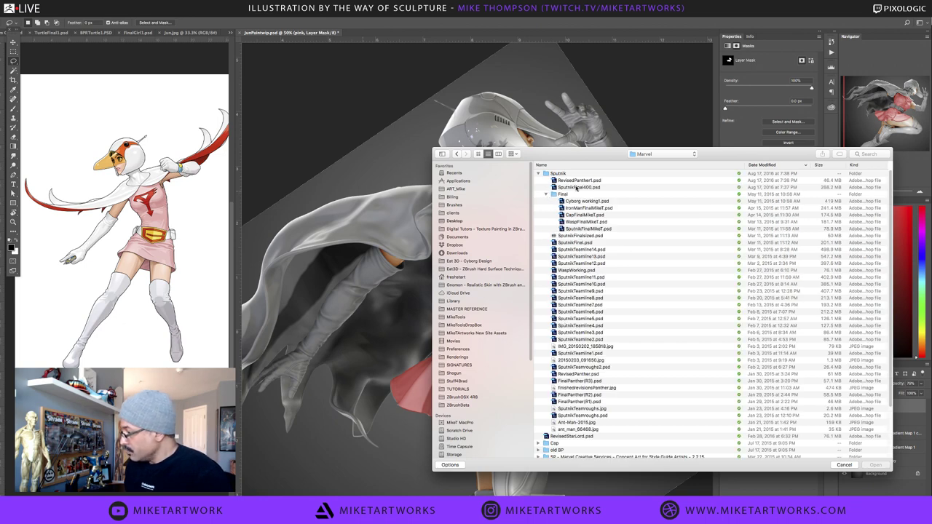
left_click(577, 187)
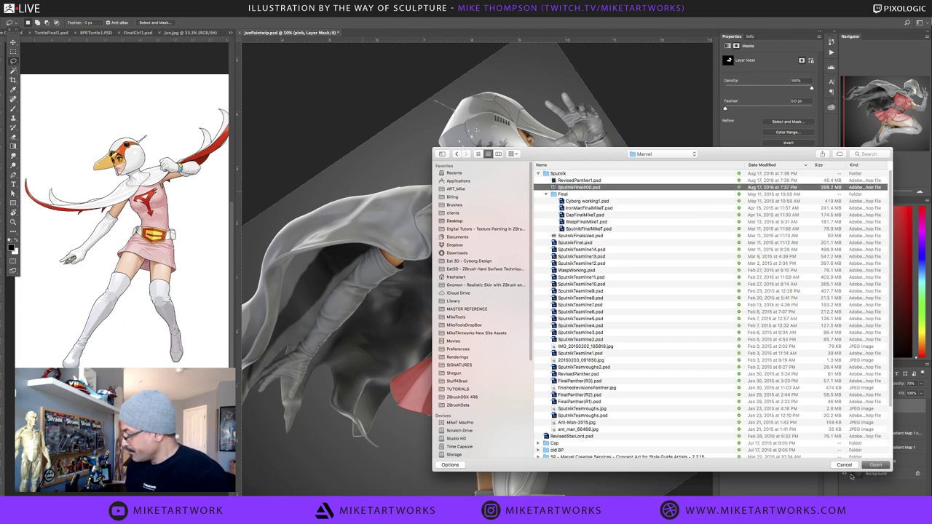
key("Return")
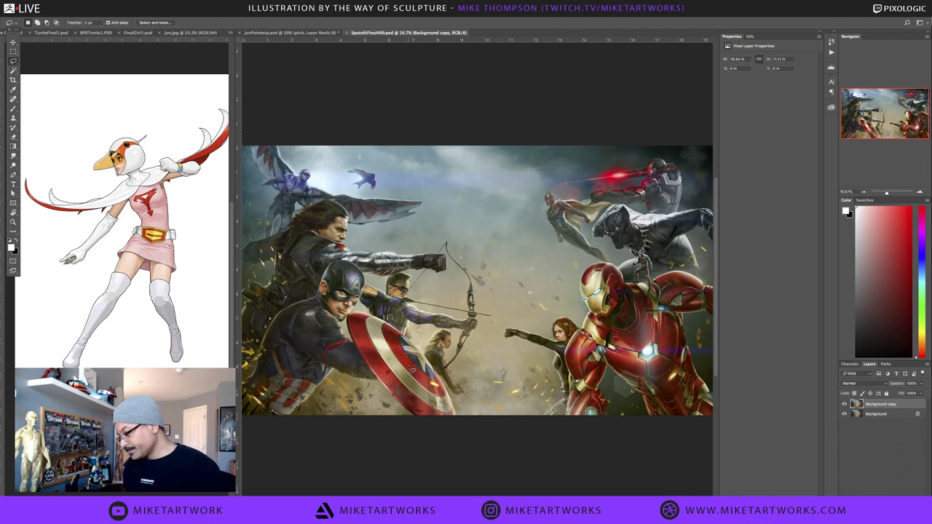
Show the SputnikFinal400.psd artwork in full-screen view, fitted to the screen
key("f")
key("f")
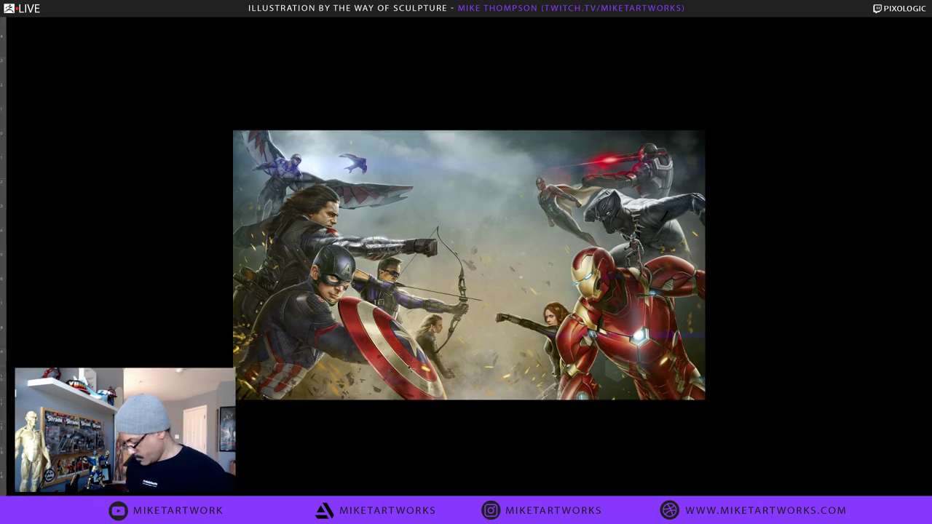
key("ctrl+0")
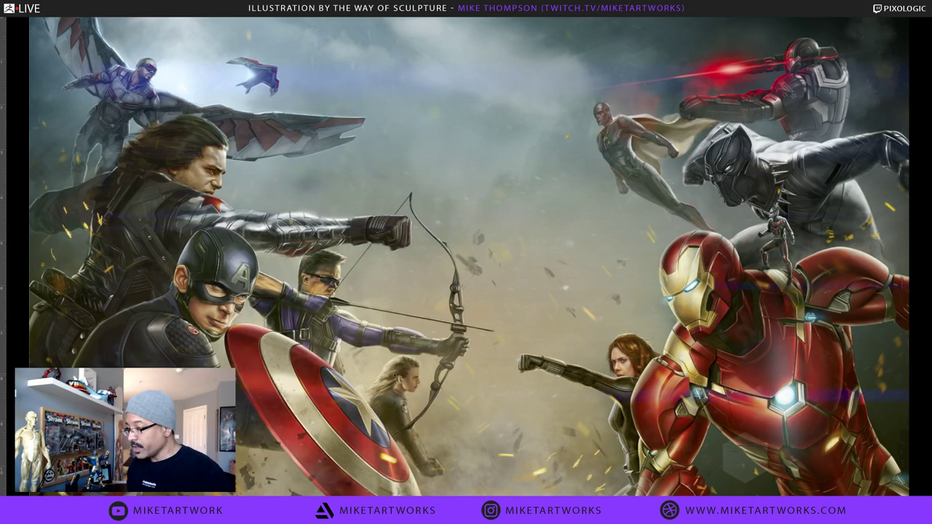
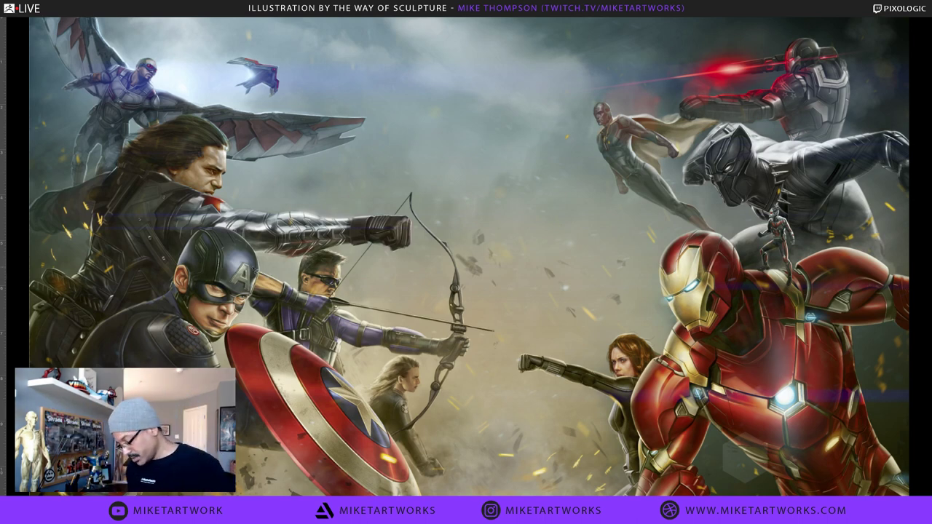
Return to JunPaintwip.psd, reset the canvas rotation to upright and leave the full-screen view
key("ctrl+Tab")
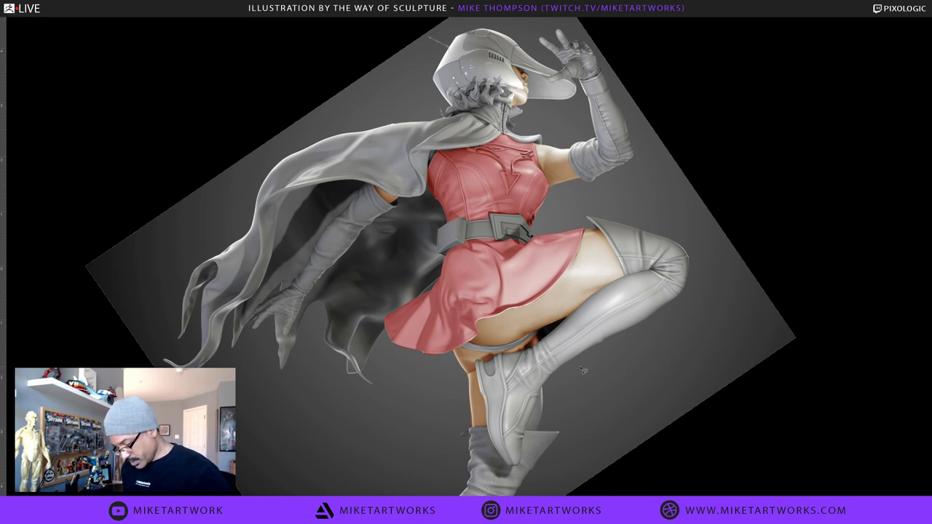
key("Escape")
key("super+space")
left_click_drag(597, 378, 644, 408)
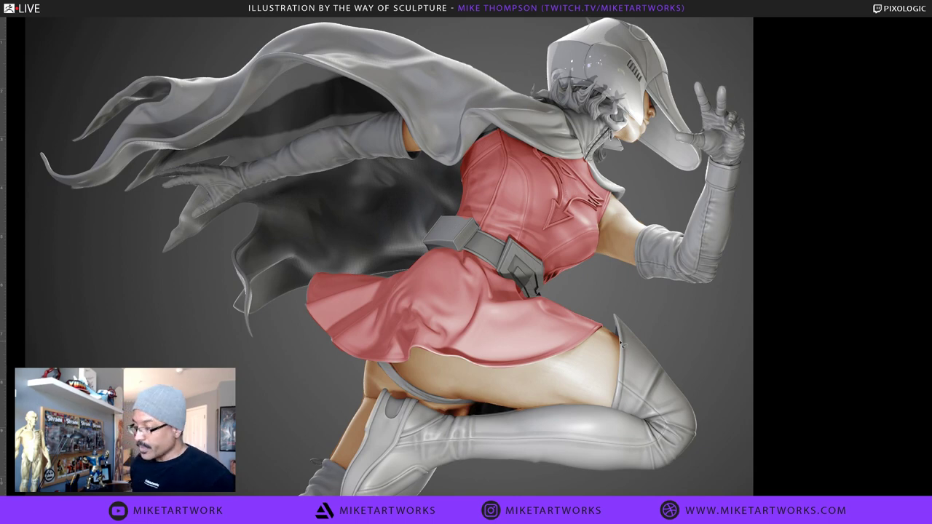
key("f")
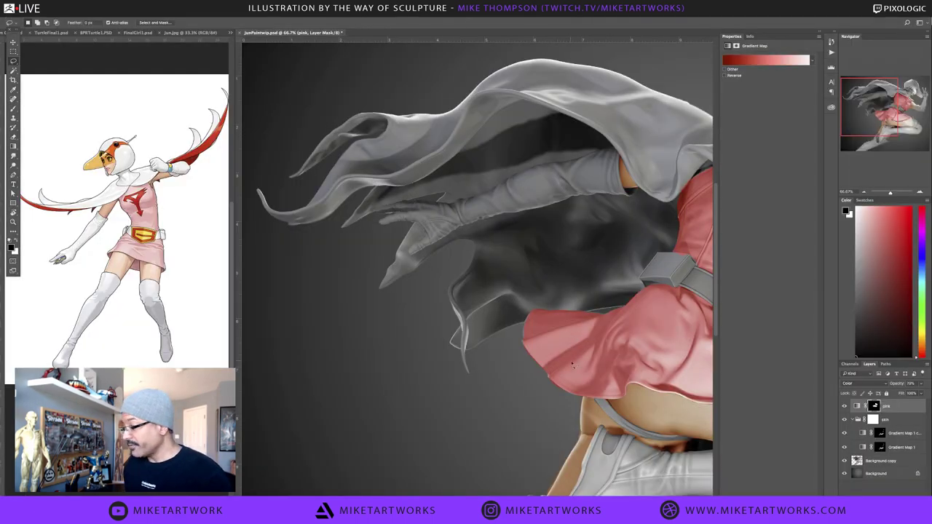
left_click_drag(638, 405, 500, 422)
scroll(499, 421, "up", 3)
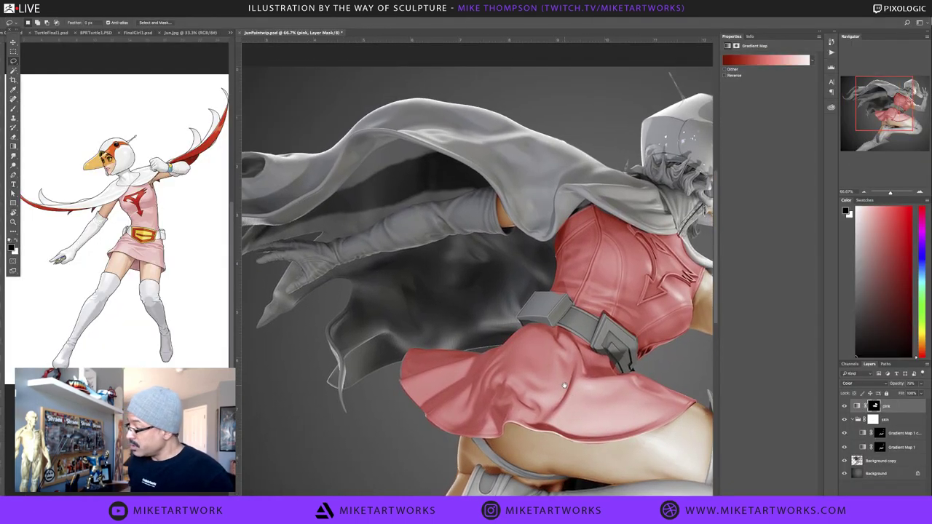
left_click_drag(527, 292, 564, 272)
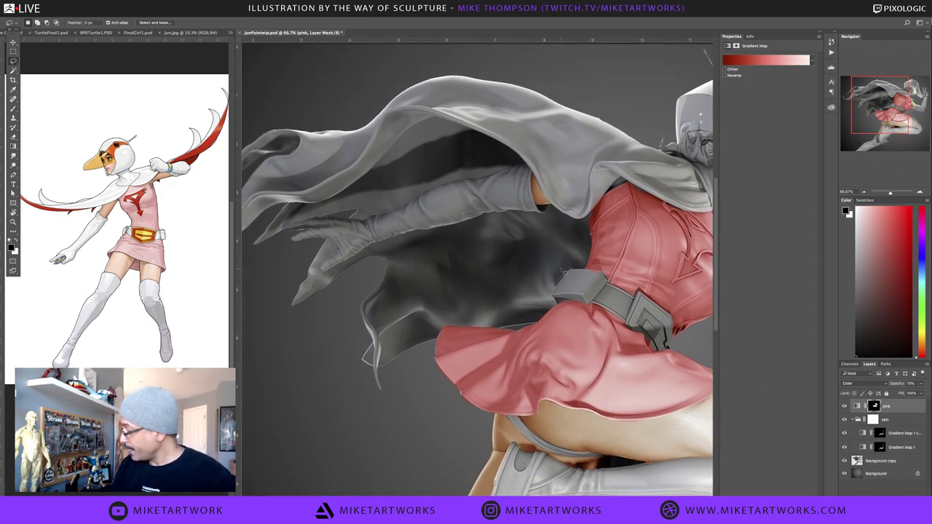
key("x")
left_click(901, 490)
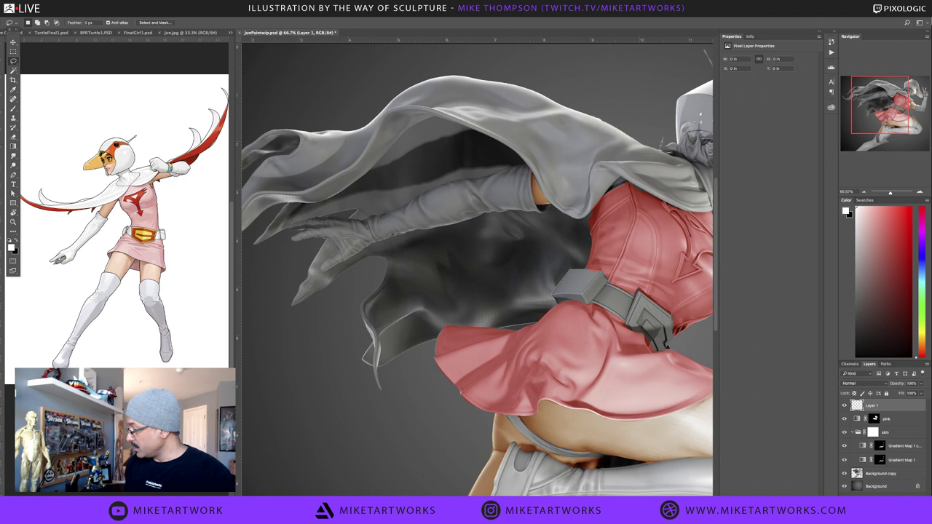
key("super+z")
key("ctrl+Up")
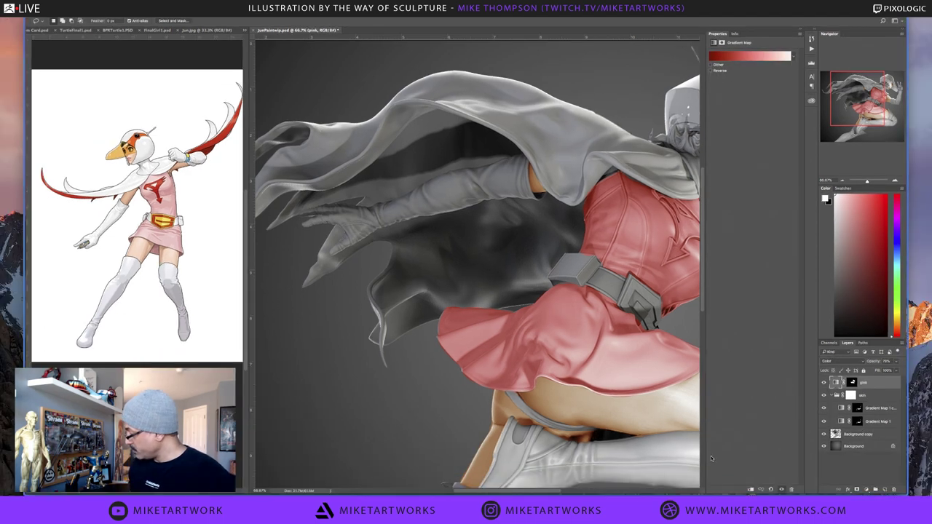
left_click(701, 449)
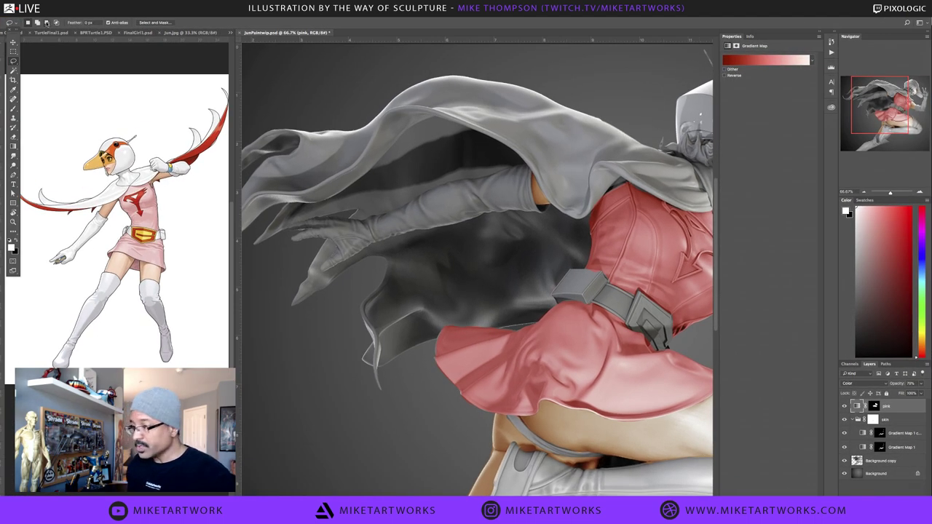
Open the flat-colour ID render zbl_clown.png from the Renderings folder
left_click(64, 14)
left_click(98, 20)
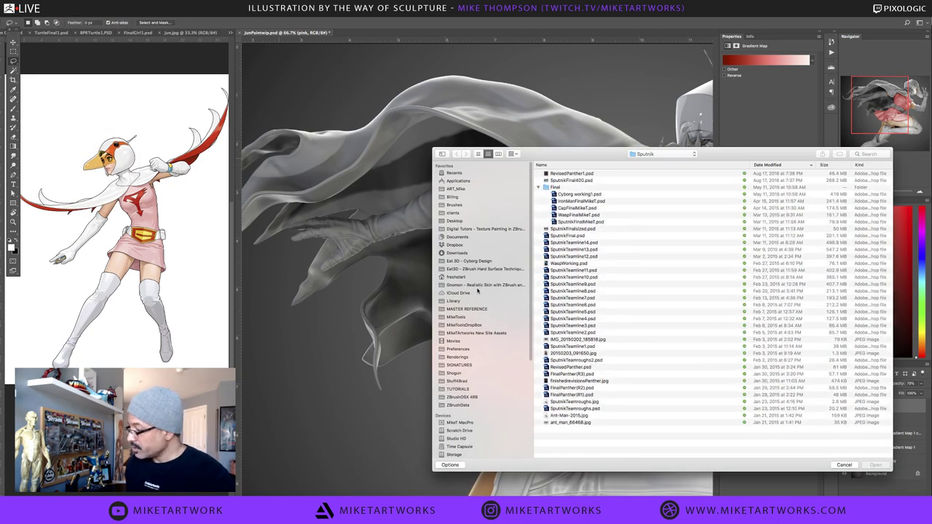
left_click(460, 357)
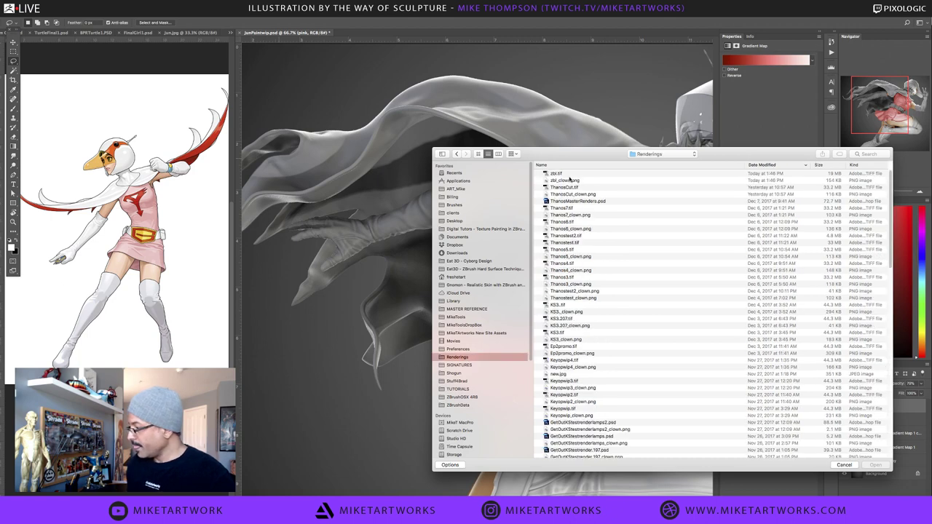
left_click(571, 182)
left_click(871, 465)
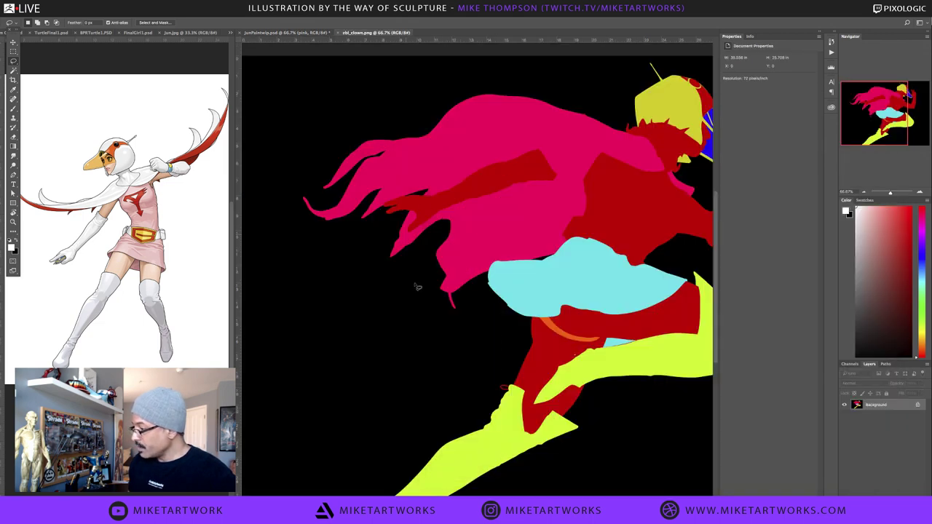
Examine the flat colour areas of the whole figure and the boundaries around the legs and boots
left_click_drag(381, 320, 355, 332)
left_click_drag(403, 279, 395, 270)
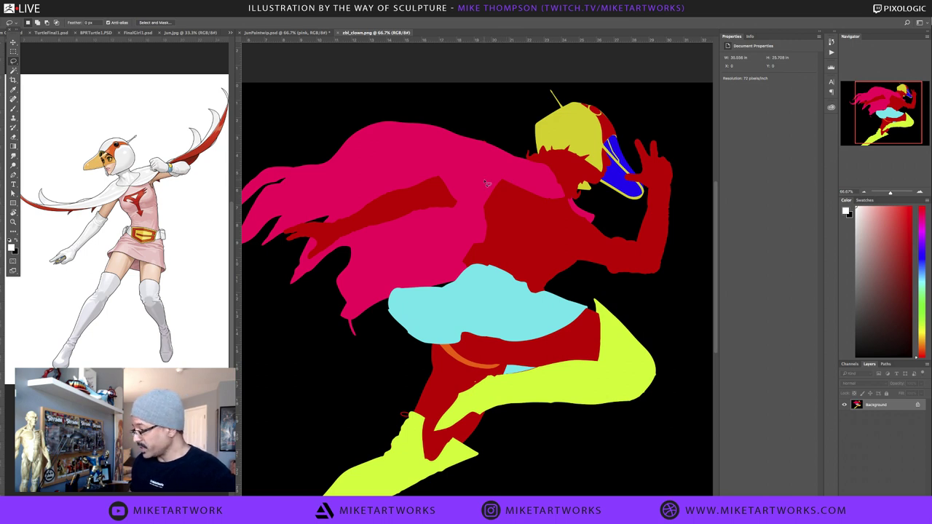
left_click_drag(582, 357, 584, 366)
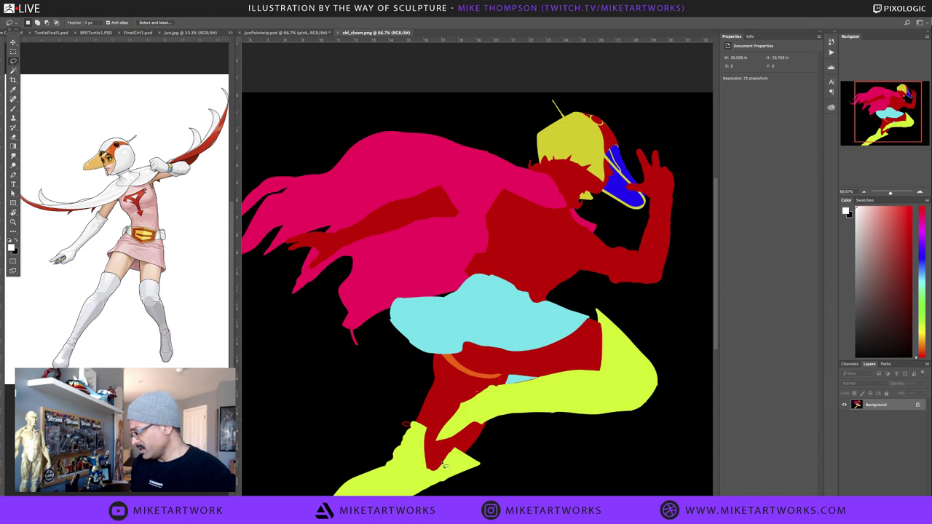
left_click_drag(497, 440, 490, 426)
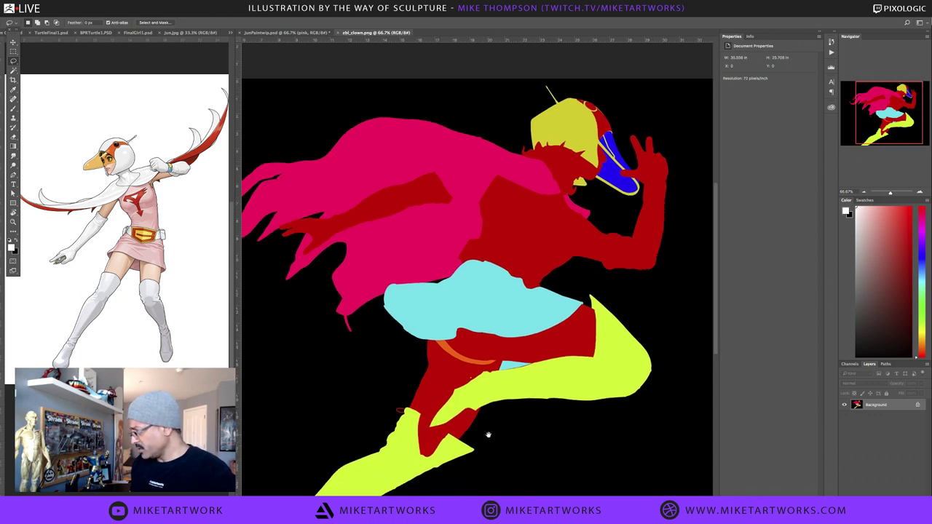
left_click(447, 435, "super")
left_click(446, 434, "super")
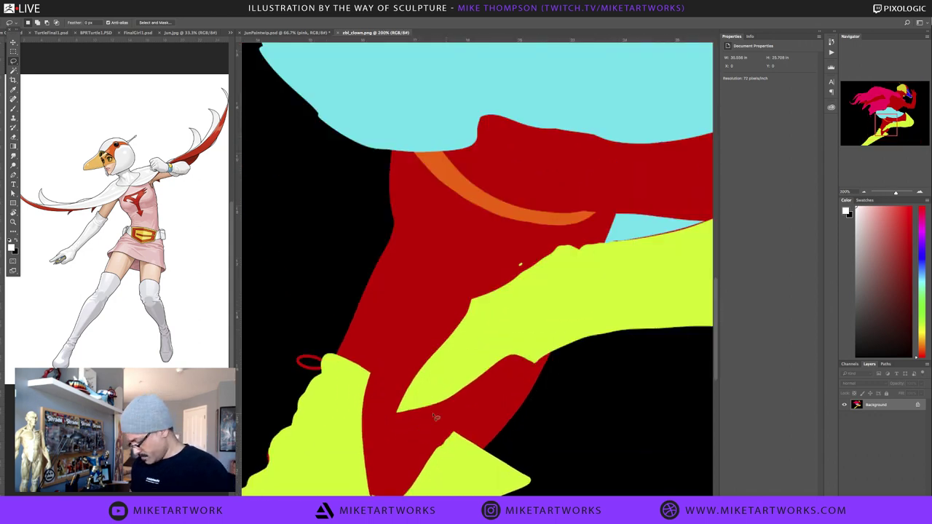
key("ctrl+l")
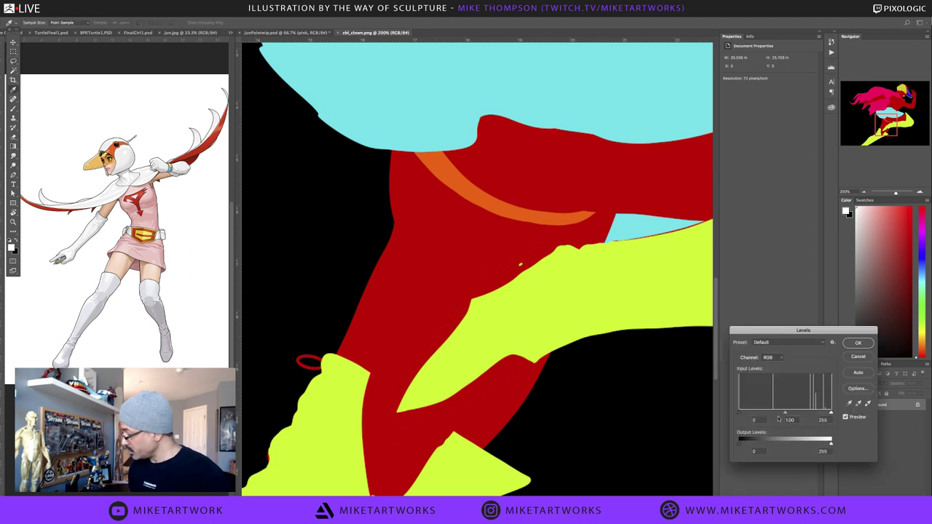
left_click_drag(830, 412, 887, 408)
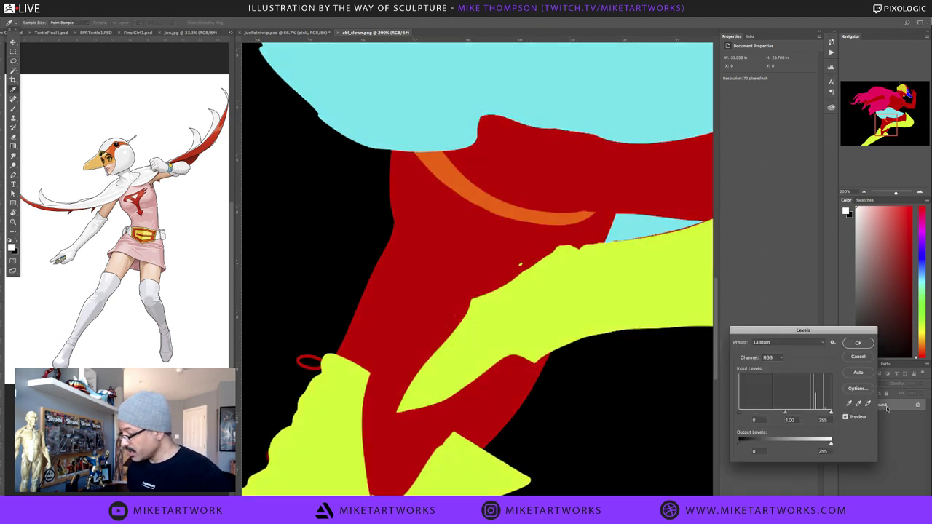
left_click(858, 356)
Open the grey character render zbl.tif from the Renderings folder
left_click(592, 412, "alt")
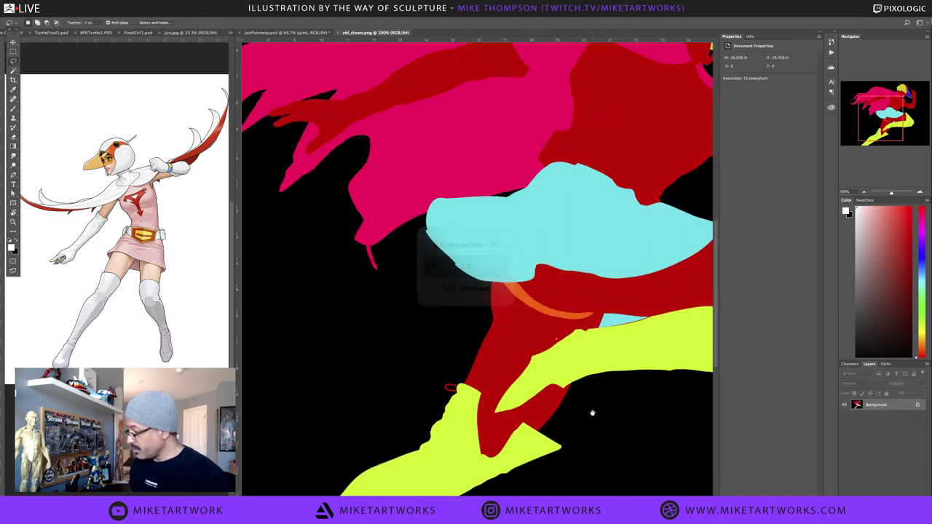
left_click_drag(593, 412, 523, 469)
left_click_drag(597, 382, 525, 455)
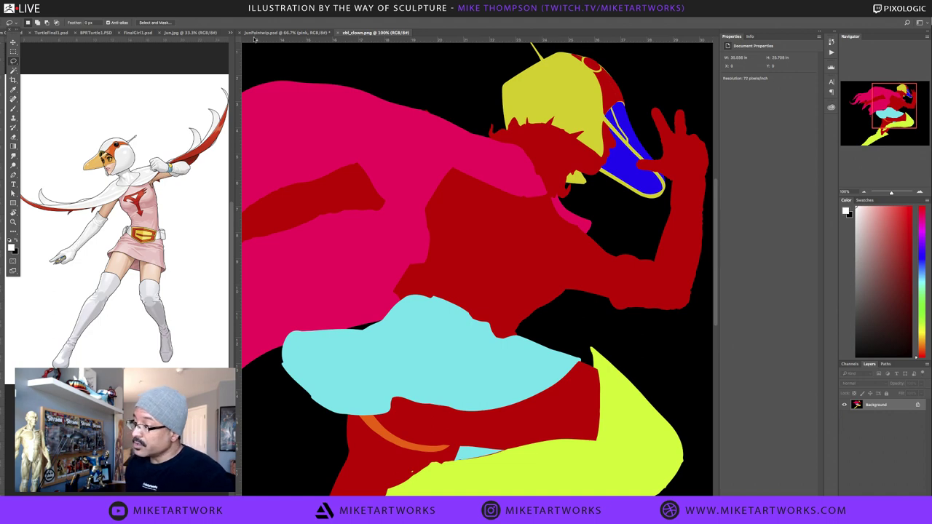
left_click(73, 16)
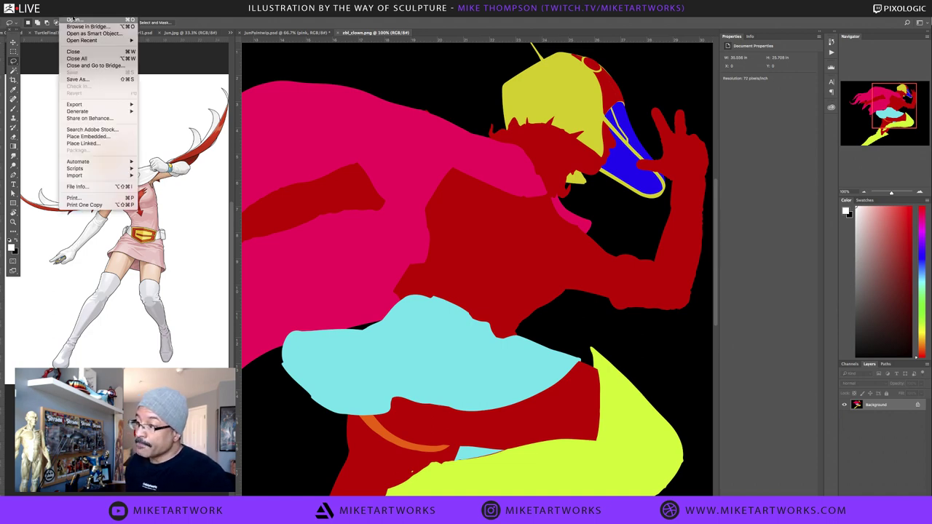
left_click(76, 20)
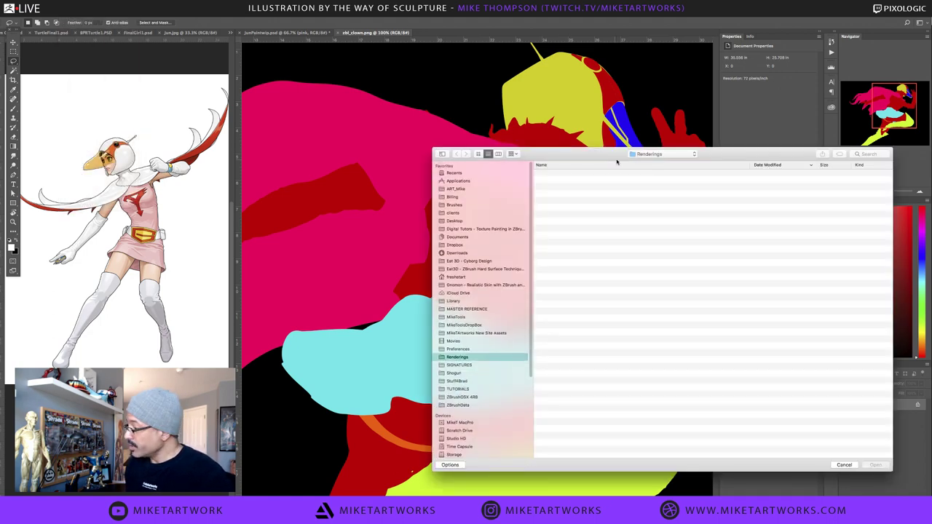
left_click(574, 175)
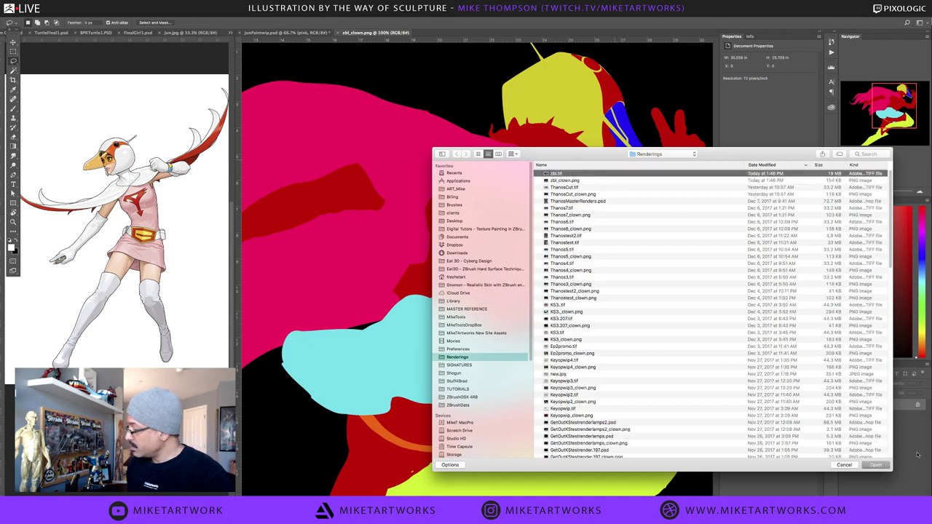
left_click(879, 466)
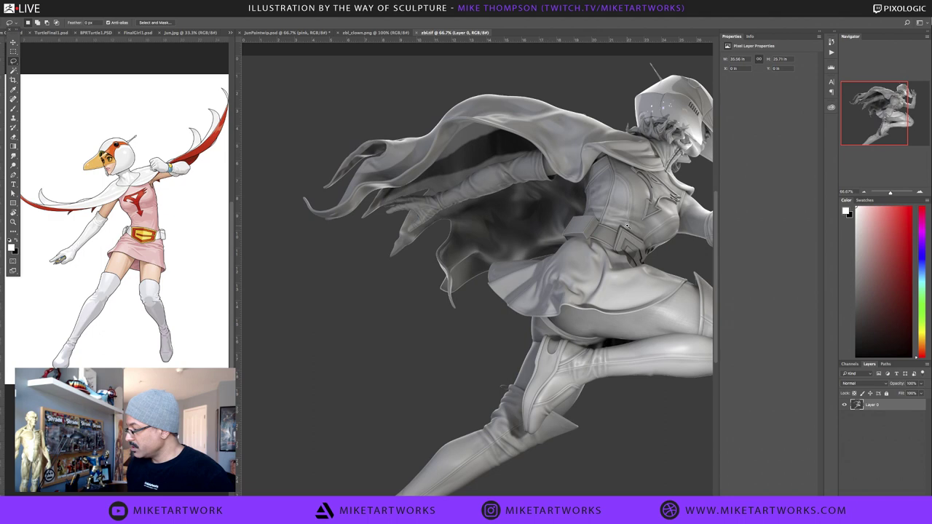
Examine the belt, buckle, pouch and chest emblem of the grey render zbl.tif up close
left_click(626, 225, "super")
left_click(627, 225, "super")
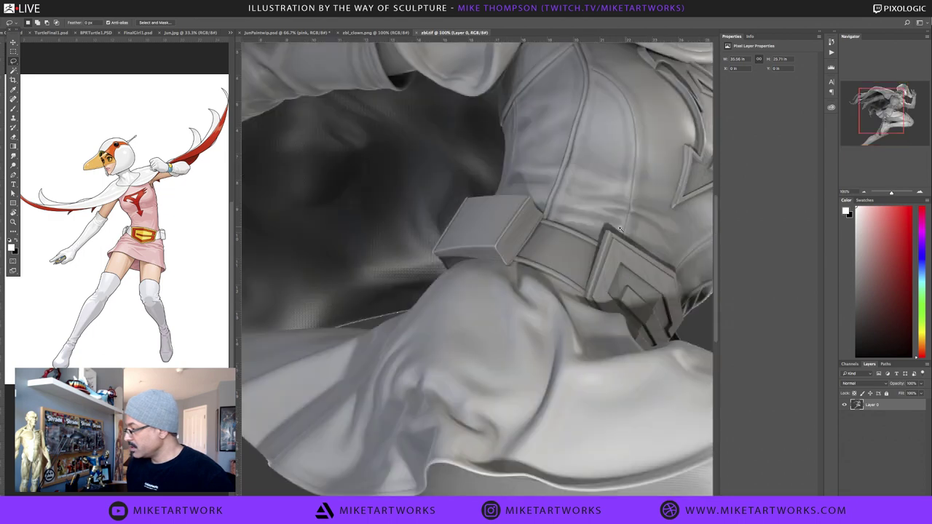
left_click(627, 226, "super")
left_click_drag(581, 267, 571, 291)
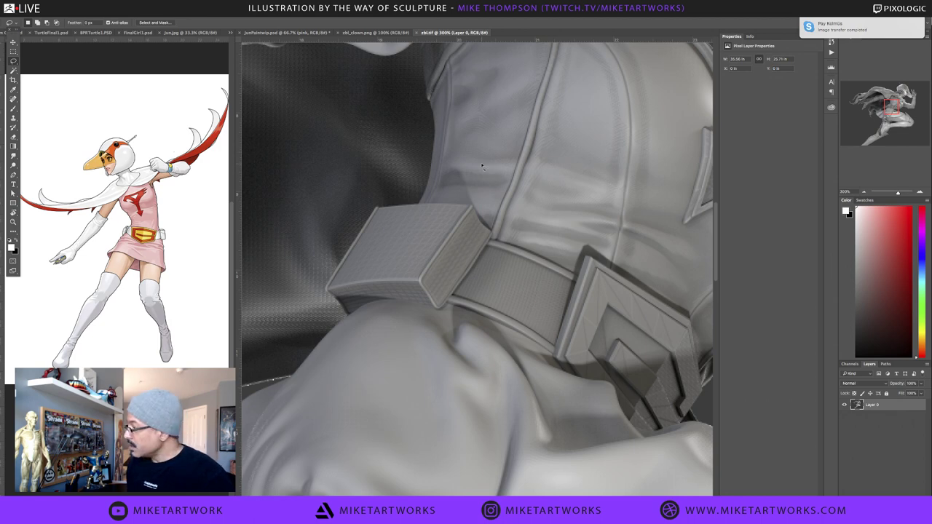
left_click(521, 326, "alt+super")
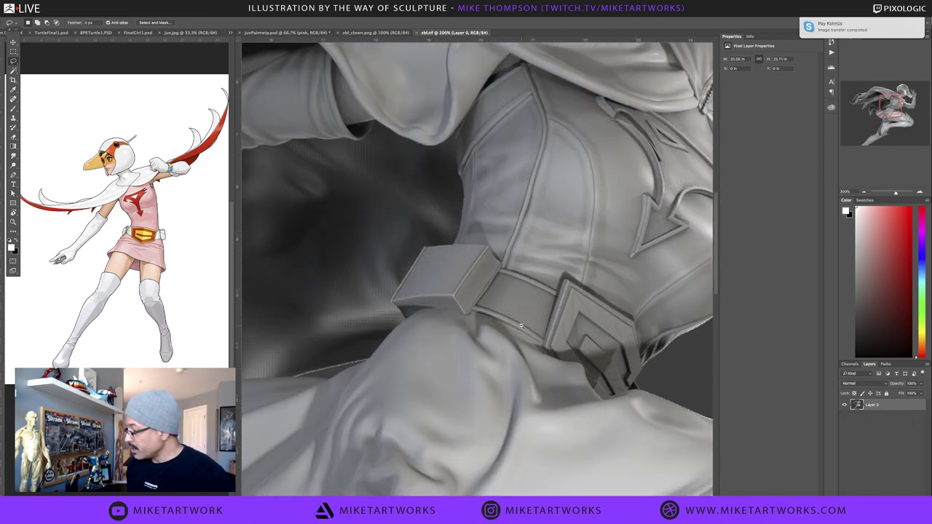
left_click(579, 362, "super")
left_click(590, 370, "super")
left_click_drag(589, 370, 532, 369)
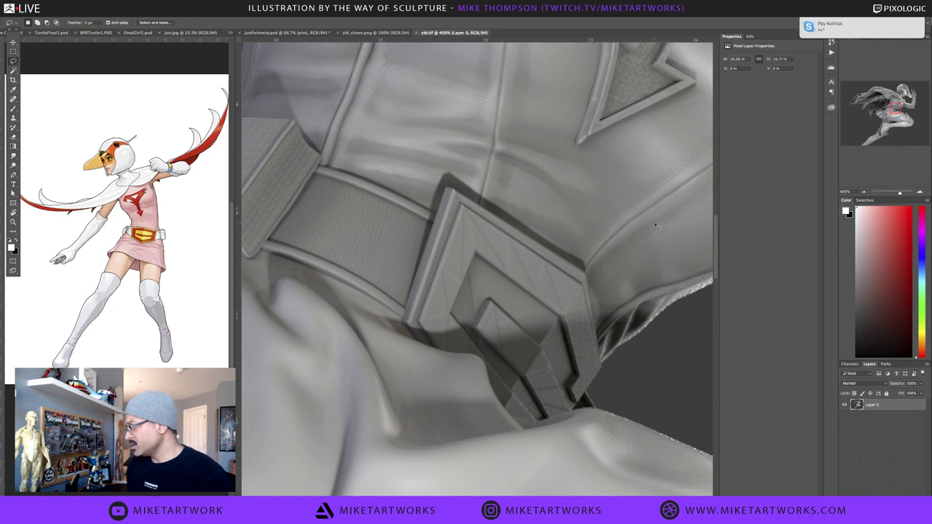
scroll(425, 369, "down", 1)
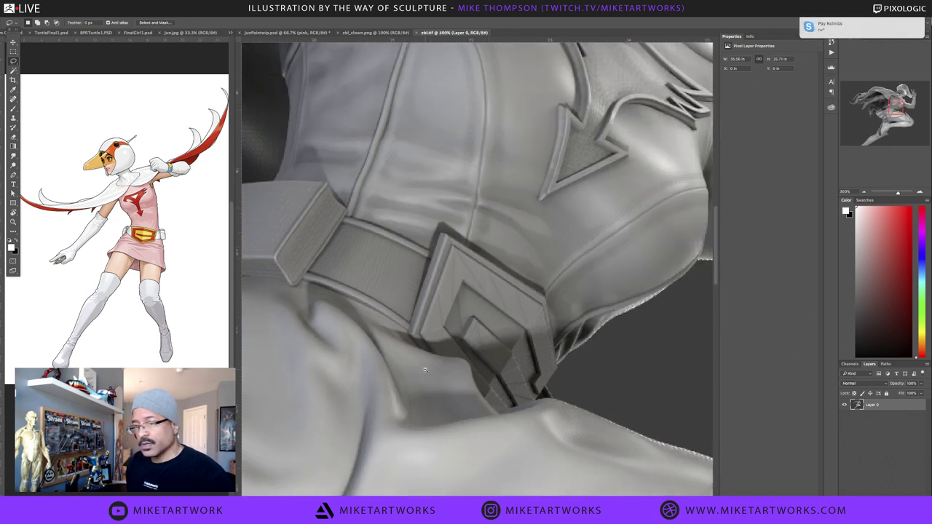
scroll(425, 369, "down", 1)
key("super+Tab")
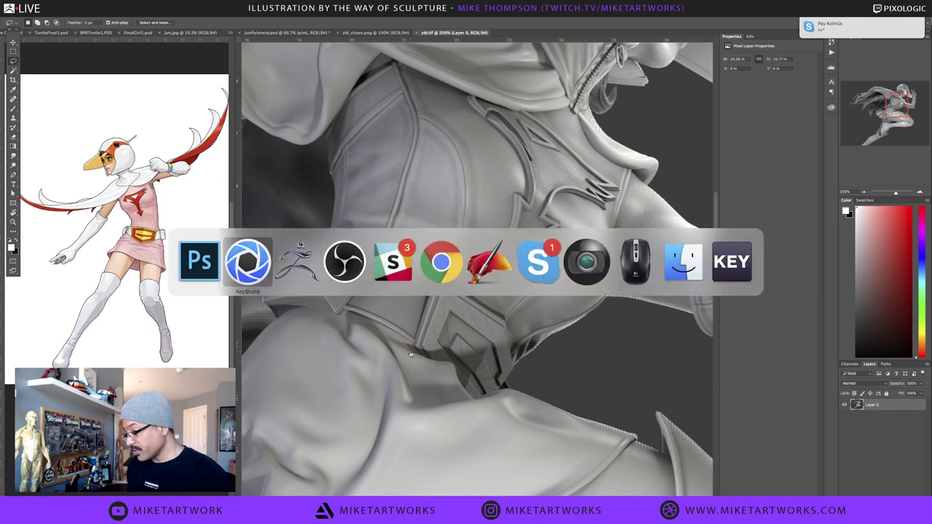
key("super+Tab")
key("super+Tab")
key("super+Tab")
key("super+Tab")
key("super+Tab")
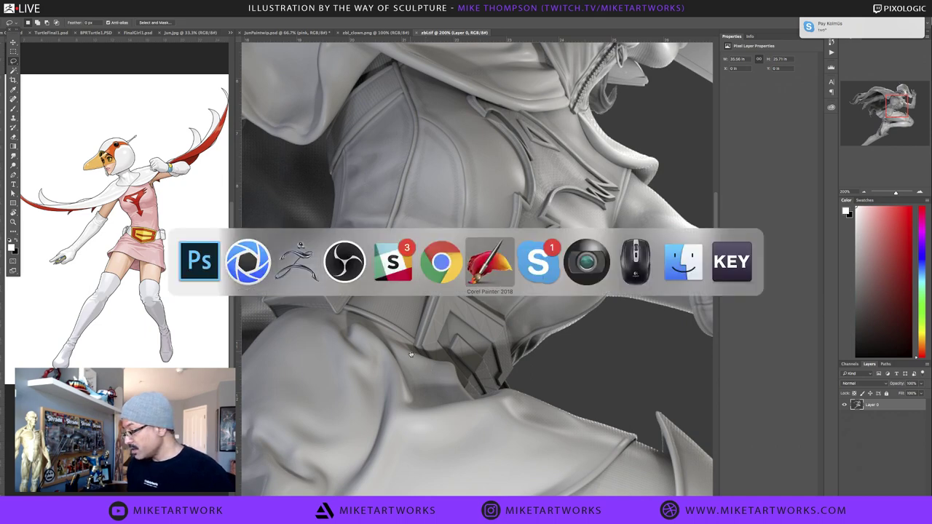
key("Escape")
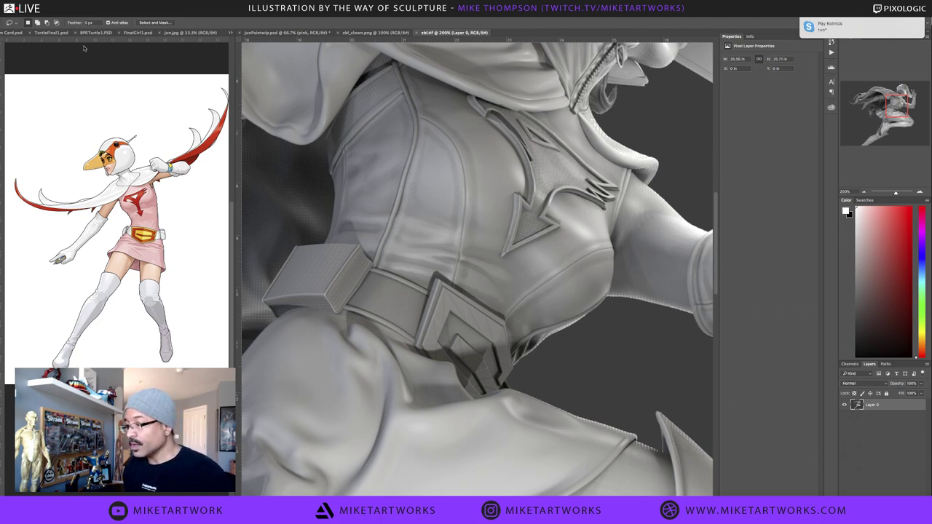
Select the entire canvas of the grey render zbl.tif and copy it
left_click(310, 124)
key("super+minus")
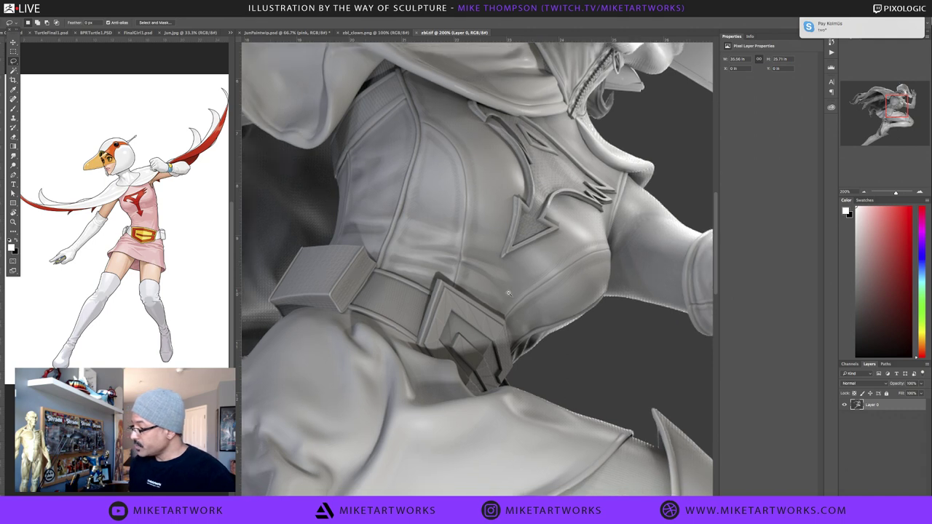
left_click(508, 294, "alt")
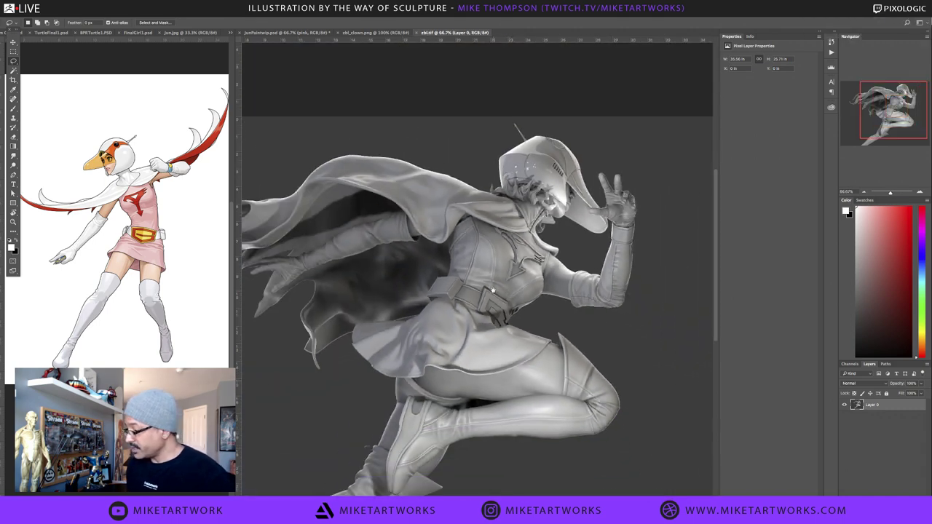
left_click_drag(495, 292, 537, 276)
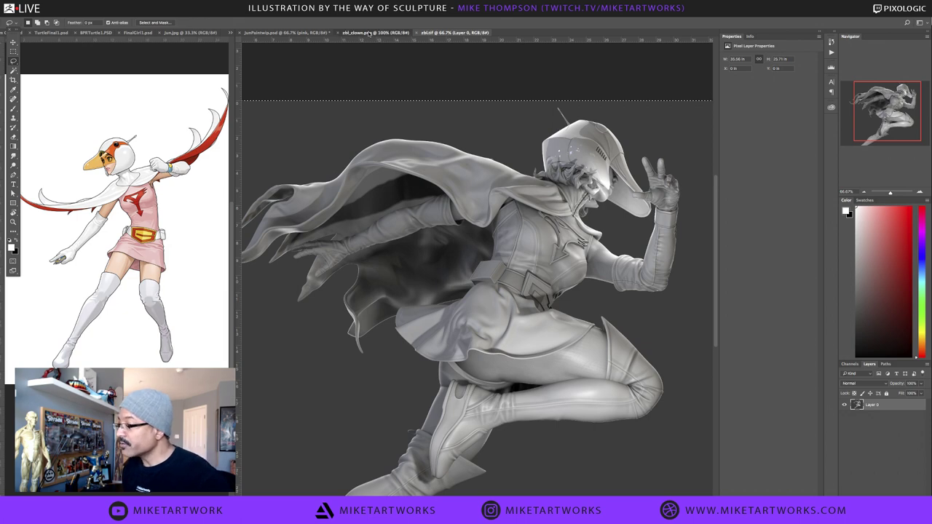
Return to JunPaintwip.psd, hide the pink layer and the skin group's gradient maps, and make Background copy the active layer
left_click(312, 34)
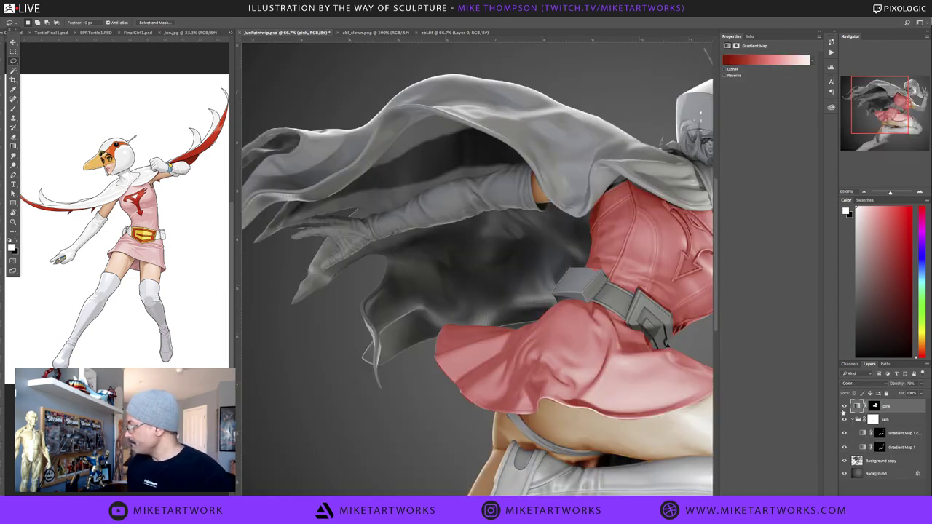
left_click(844, 406)
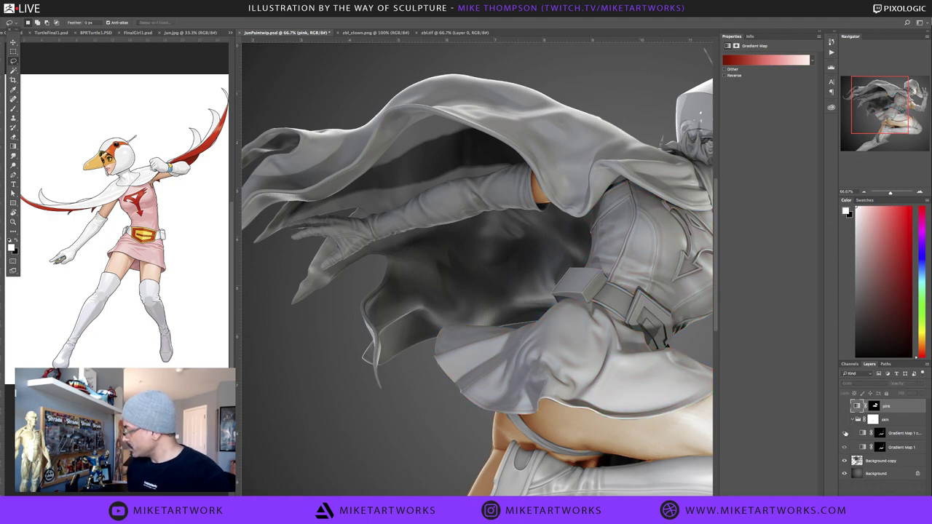
left_click(845, 433)
left_click(844, 447)
left_click(844, 435)
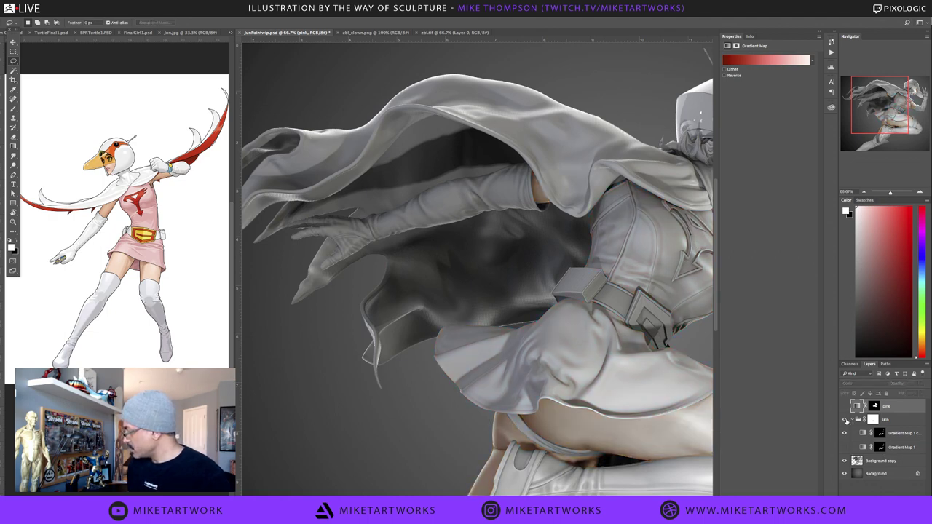
left_click(844, 420)
left_click(886, 464)
Try pasting the copied grey render above the Background copy layer, and undo the paste
left_click(534, 369, "alt")
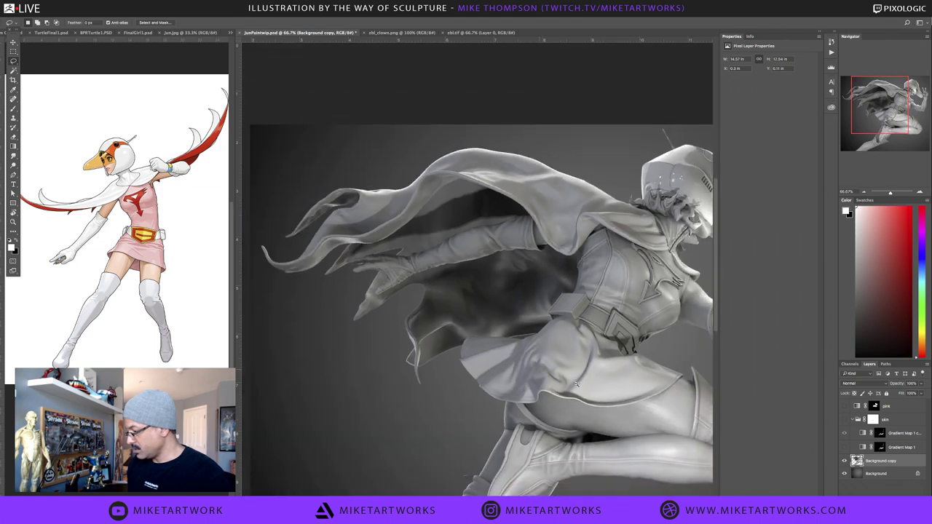
left_click_drag(612, 391, 516, 354)
key("ctrl+v")
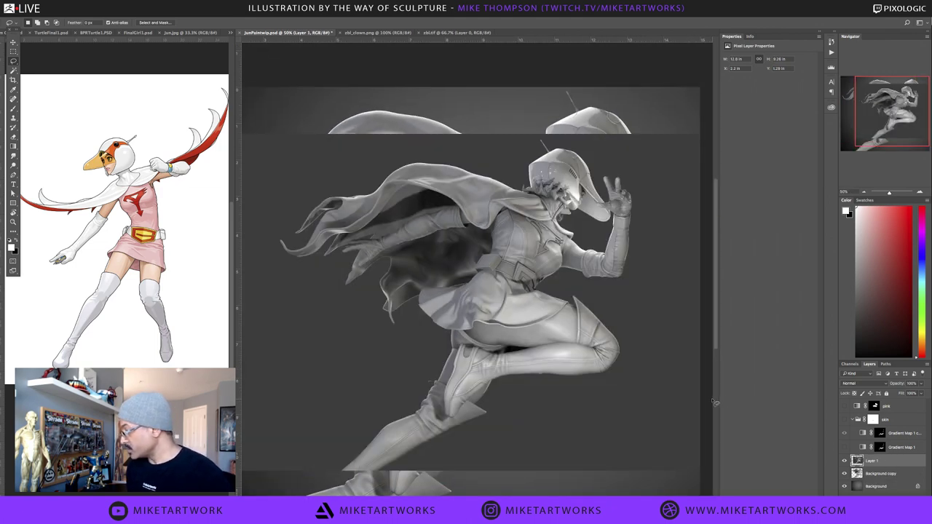
key("ctrl+z")
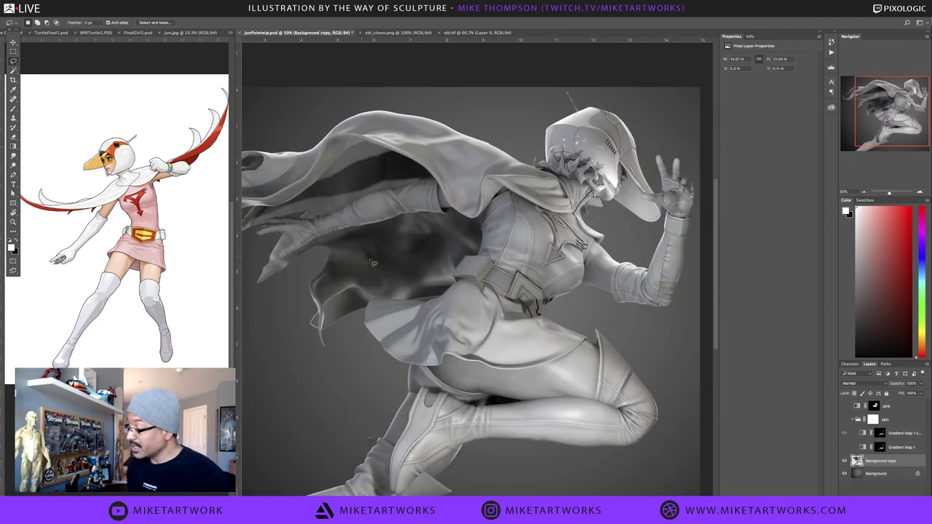
Copy the whole flat-colour render from zbl_clown.png and paste it above Background copy in JunPaintwip.psd
left_click(384, 34)
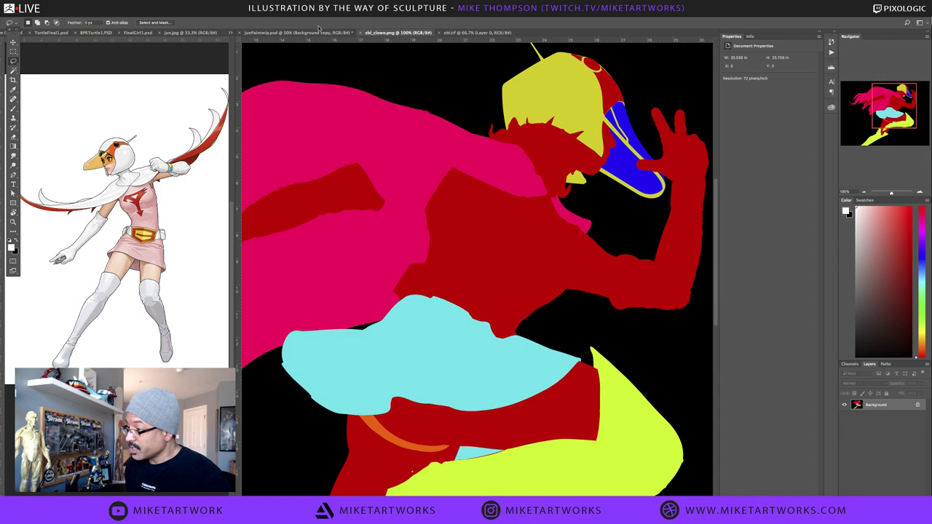
left_click(324, 34)
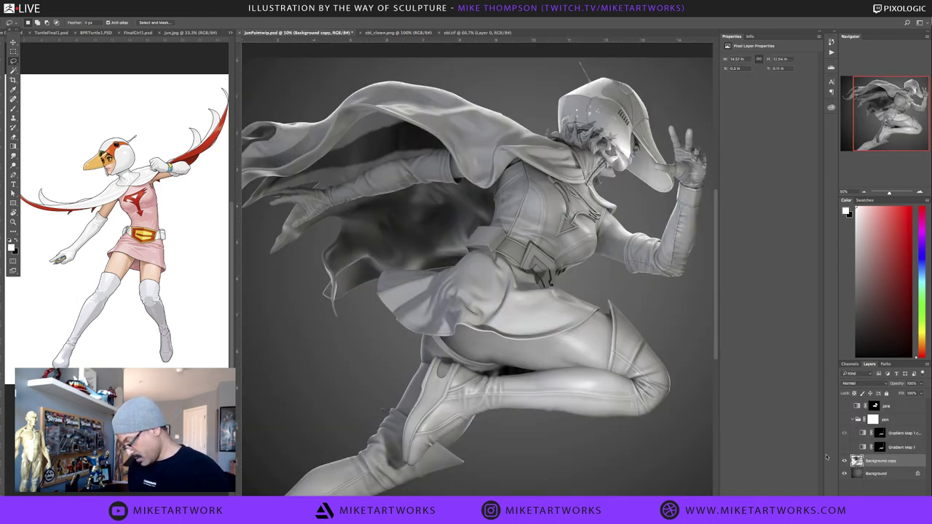
key("ctrl+v")
key("ctrl+minus")
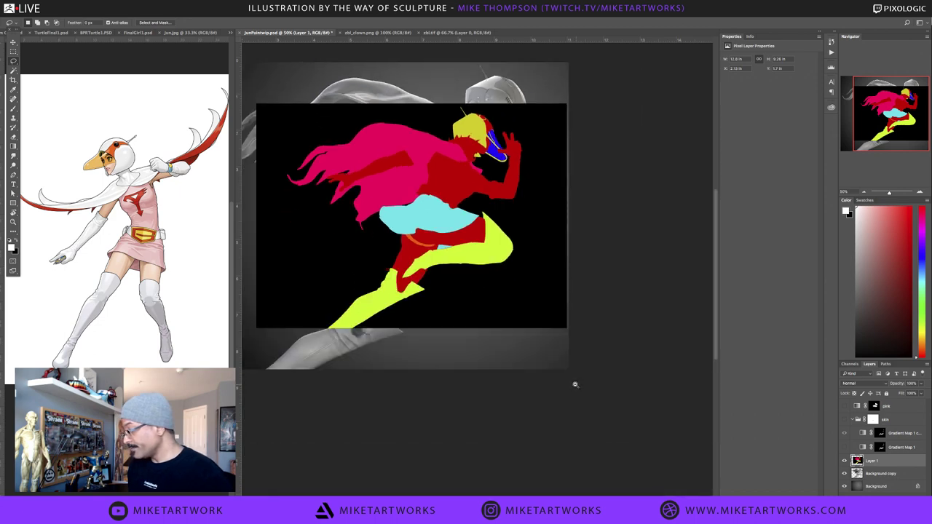
key("ctrl+minus")
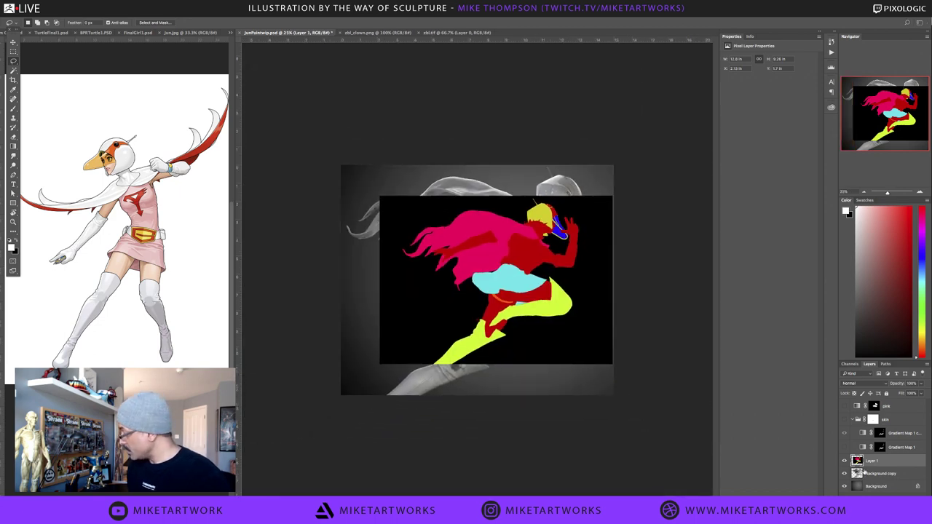
Lower the flat-colour layer's opacity to 51% and scale it up to about 153%, moving it over the grey figure
left_click(919, 384)
left_click(906, 391)
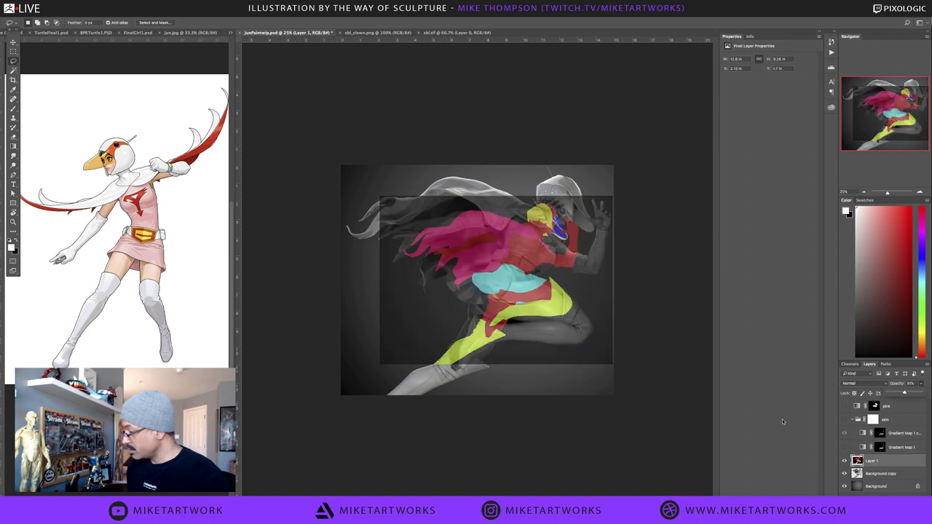
key("ctrl+t")
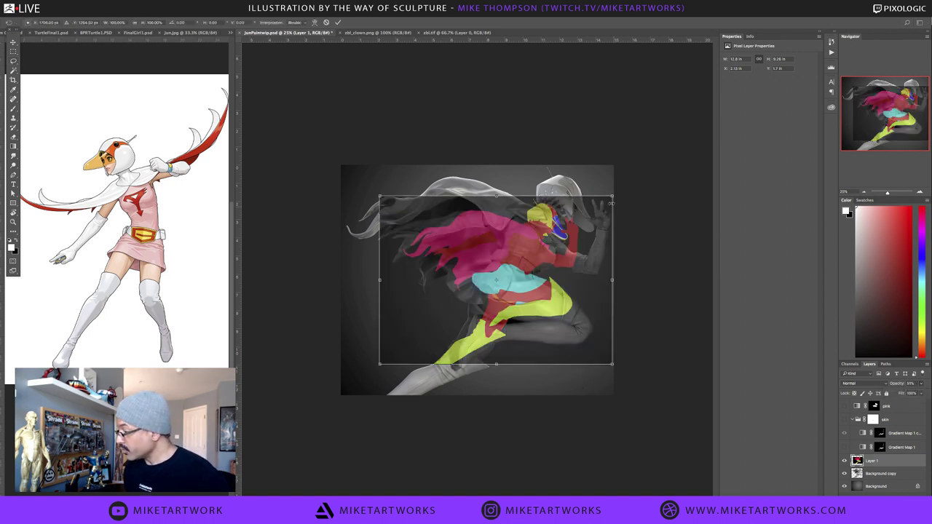
left_click_drag(613, 195, 665, 140)
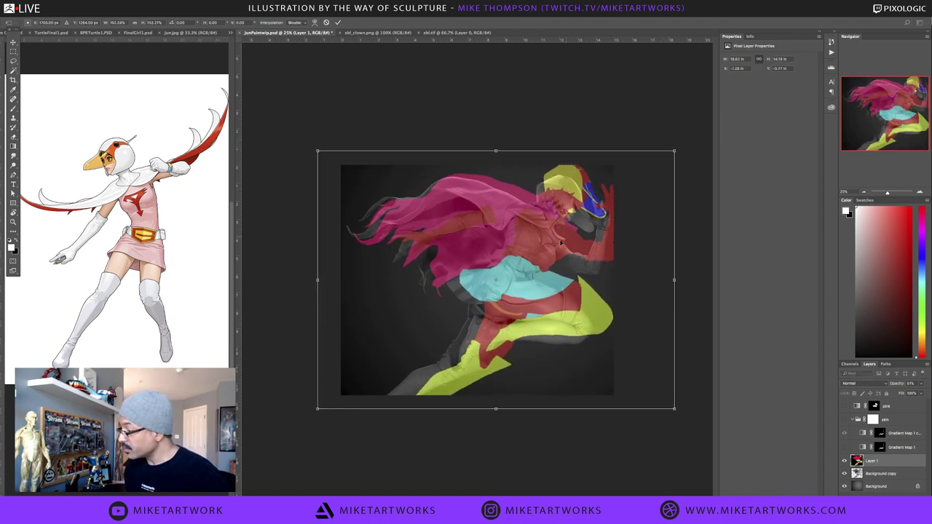
left_click_drag(561, 243, 549, 247)
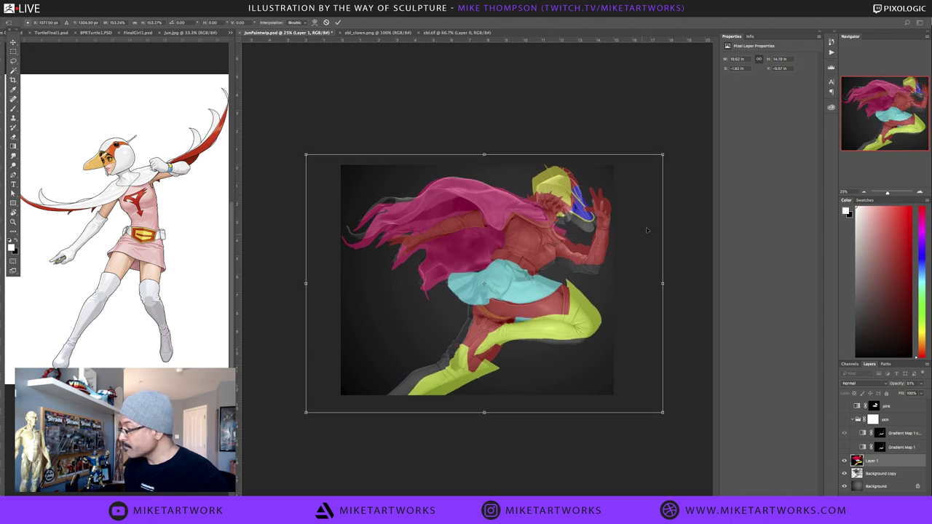
Rotate the flat-colour overlay clockwise about 5.3° and bring its scale to about 151% to match the grey figure
left_click_drag(692, 206, 703, 220)
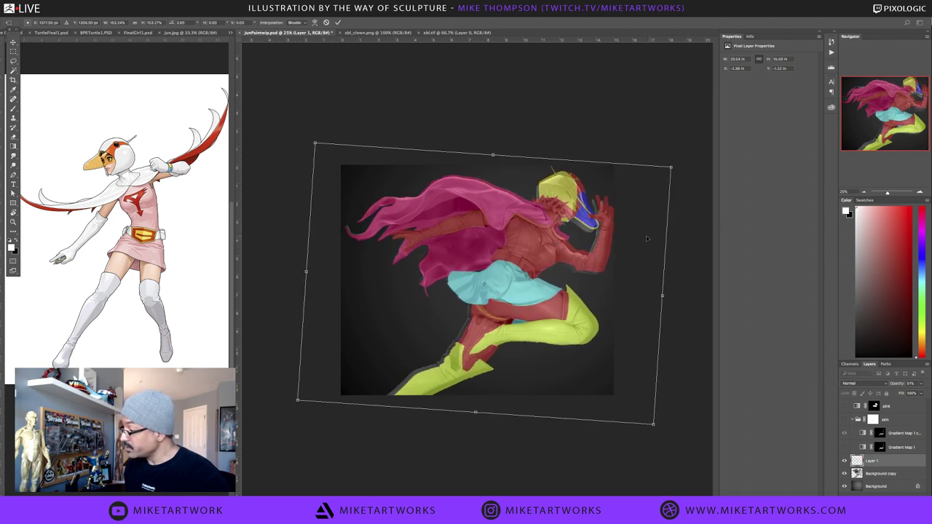
left_click_drag(608, 223, 608, 224)
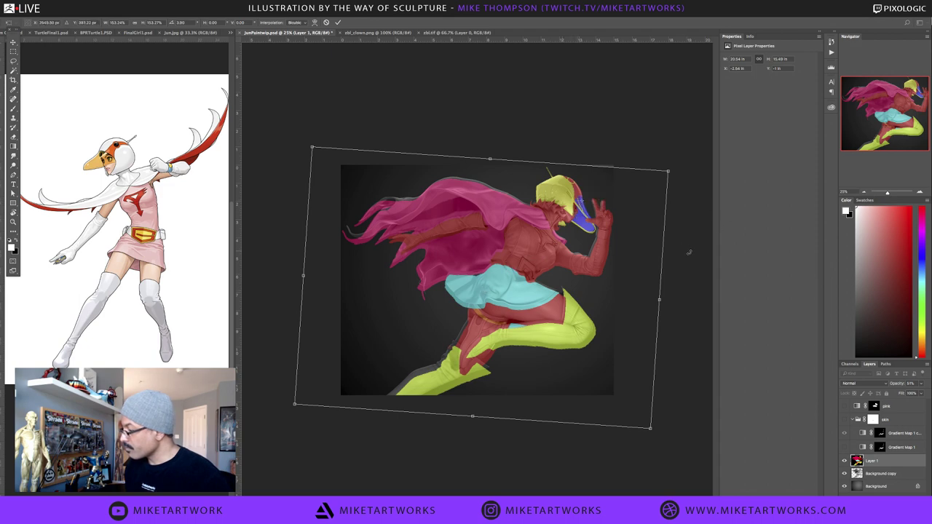
left_click_drag(688, 253, 690, 257)
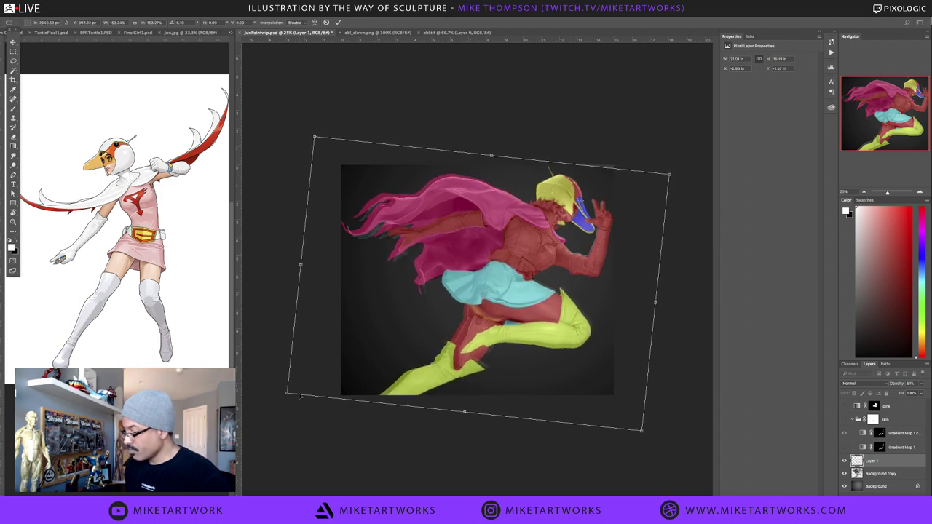
left_click_drag(286, 394, 295, 394)
left_click_drag(606, 449, 605, 449)
key("ctrl+plus")
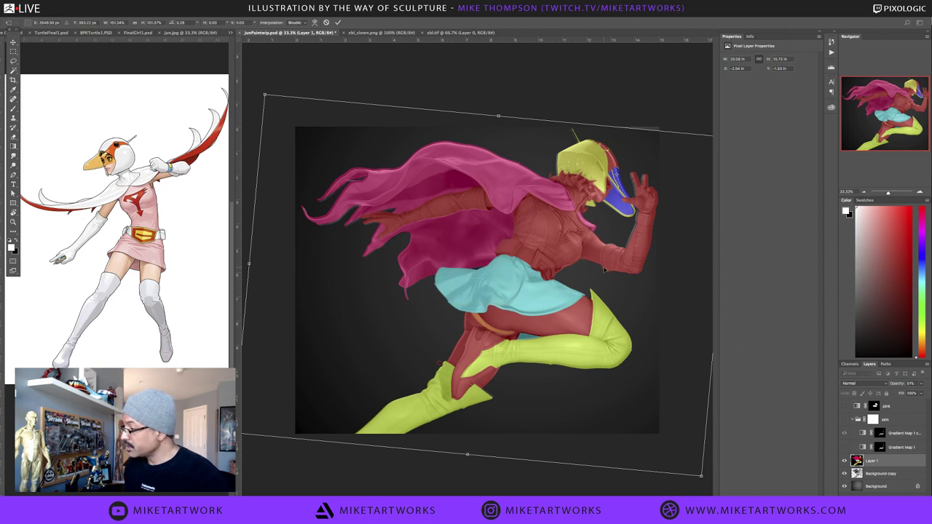
Nudge the overlay, set its transform pivot at the bent knee, and reduce its scale to about 149% to align the outlines
left_click_drag(604, 270, 603, 269)
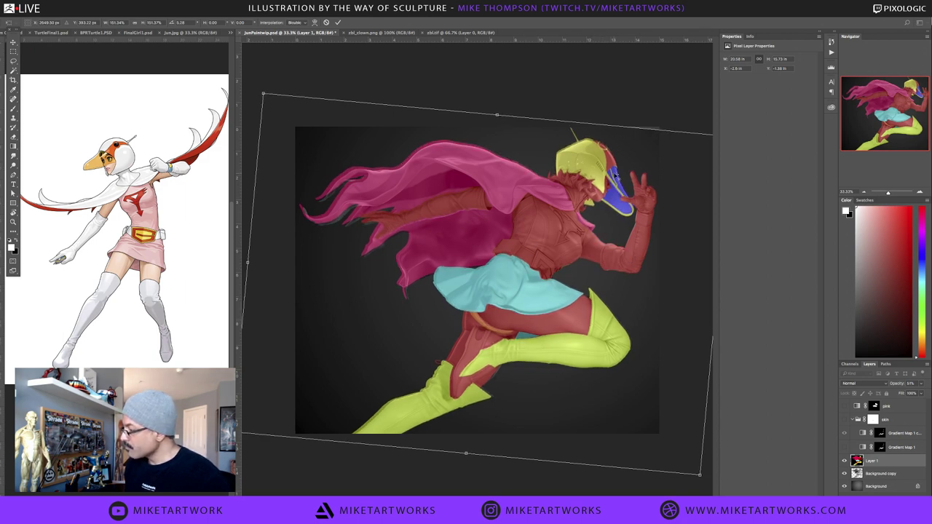
left_click_drag(616, 175, 608, 369)
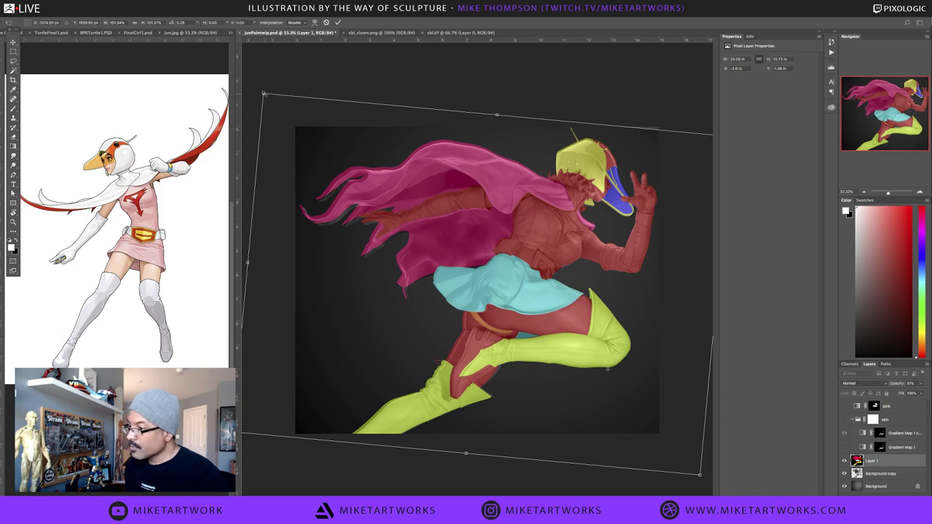
left_click_drag(264, 93, 268, 96)
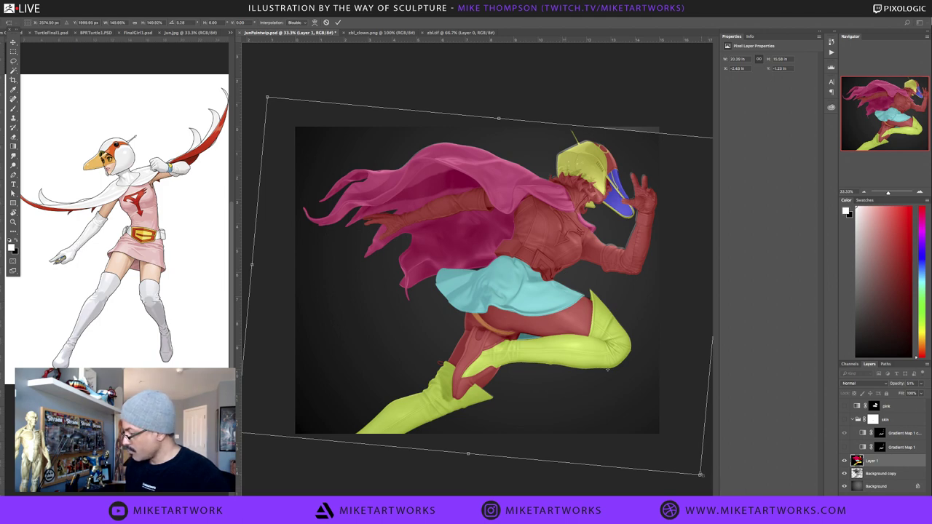
left_click_drag(699, 474, 699, 472)
key("Up")
key("Up")
key("Up")
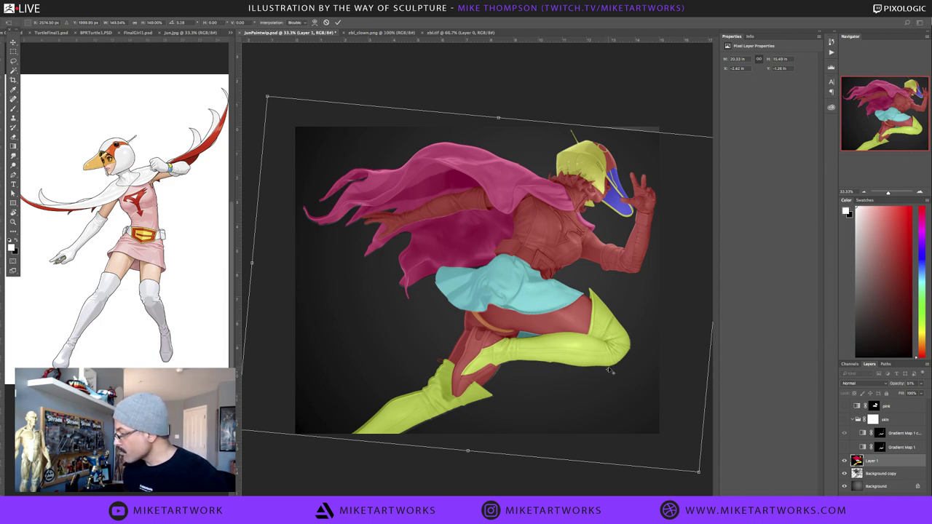
Reduce the flat-colour overlay's rotation to about 4.9°, fine-tune its scale to about 149%, and apply the transform
left_click_drag(610, 372, 630, 177)
left_click_drag(351, 466, 356, 466)
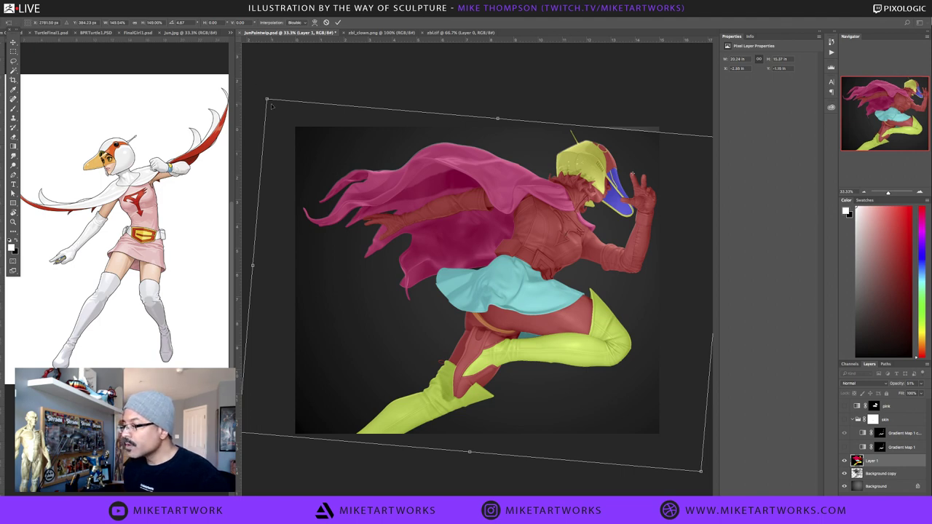
left_click_drag(266, 97, 266, 97)
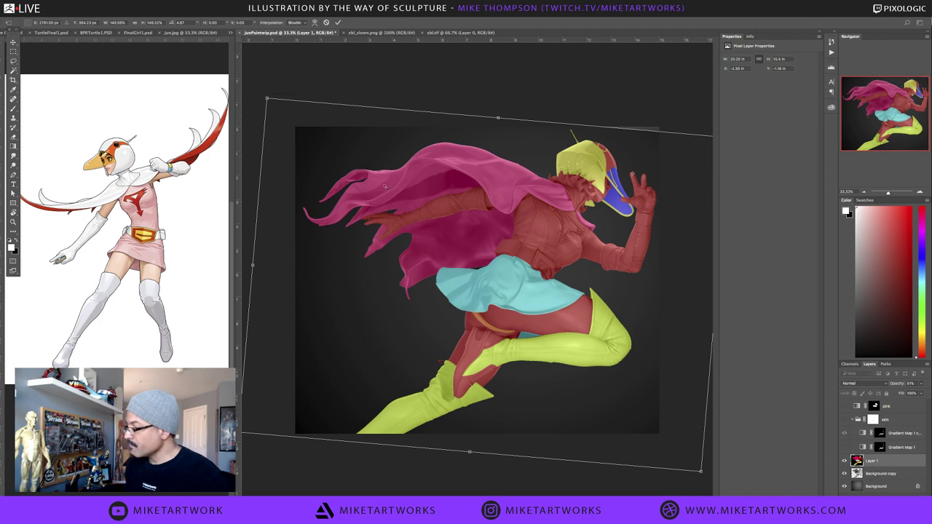
key("Return")
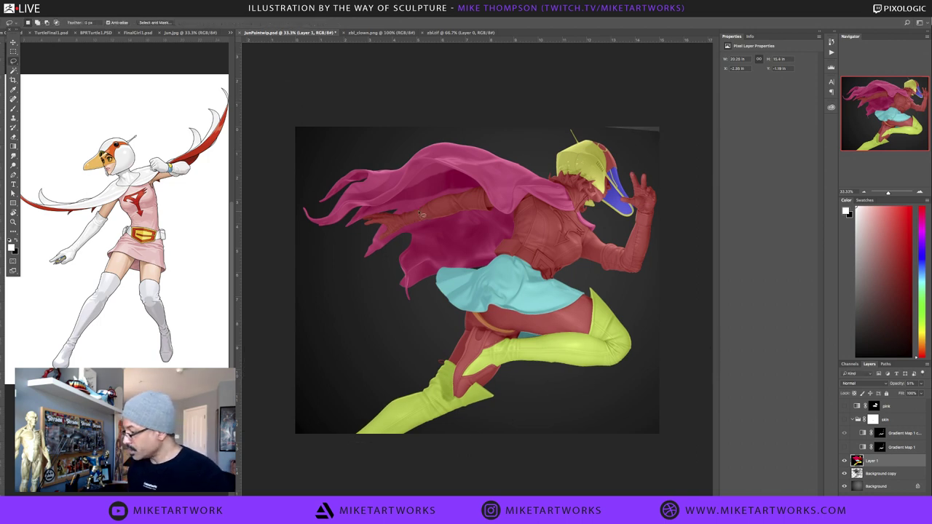
Hide the Background copy and Background layers and set the flat-colour layer's opacity to 100%
key("ctrl+minus")
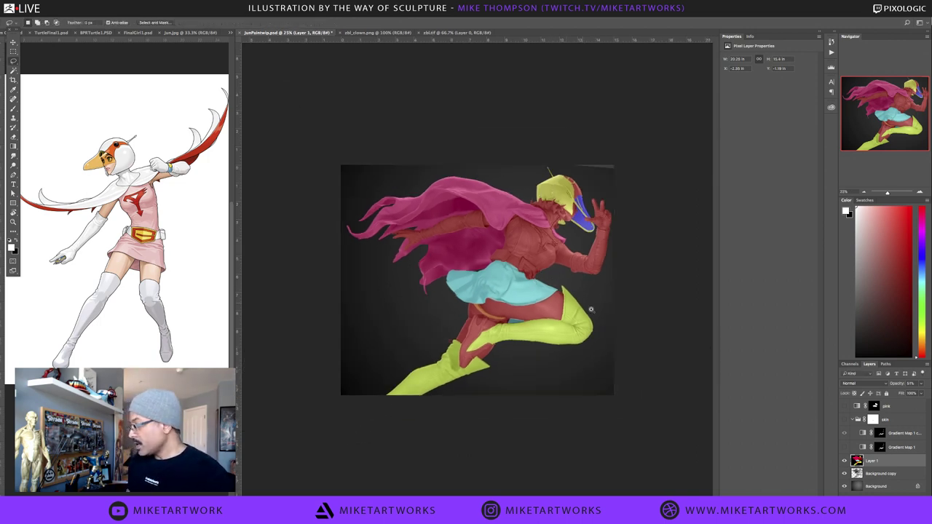
left_click(845, 473)
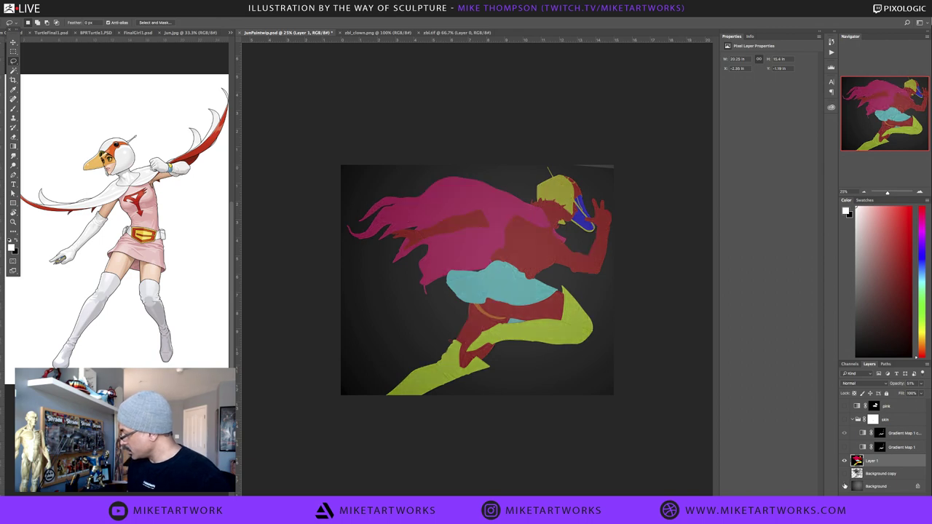
left_click(844, 486)
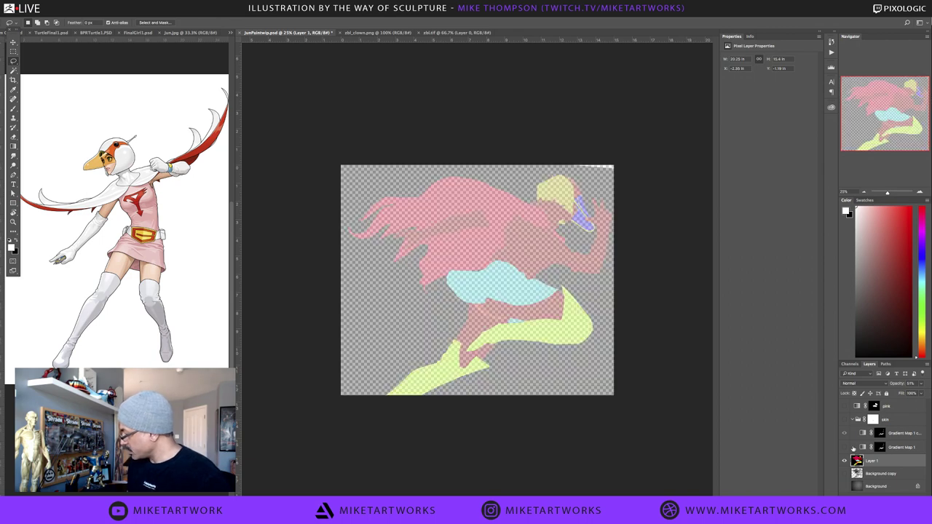
left_click(922, 384)
left_click_drag(909, 394, 924, 394)
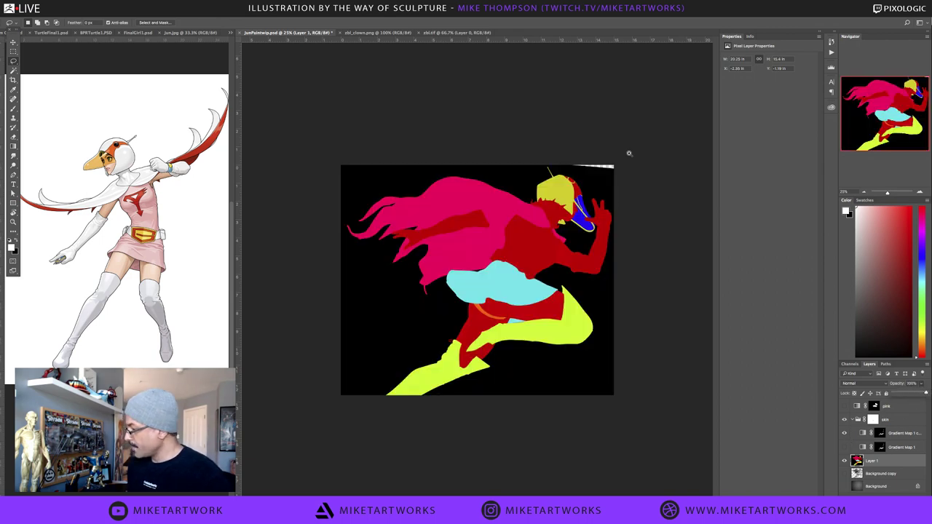
Marquee-select the transparent sliver at the canvas's upper-right corner, fill it with black on Layer 1, and deselect
key("ctrl+plus")
key("ctrl+plus")
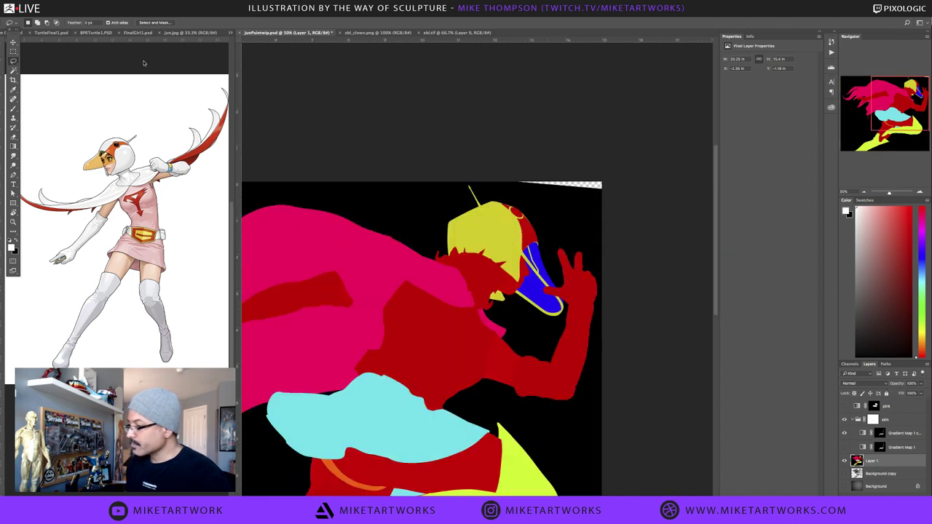
left_click(13, 51)
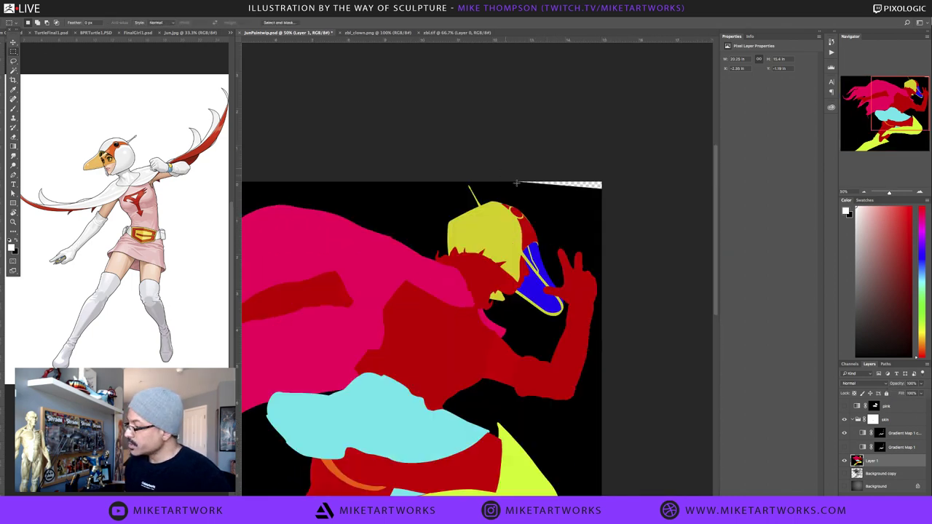
left_click_drag(506, 182, 658, 196)
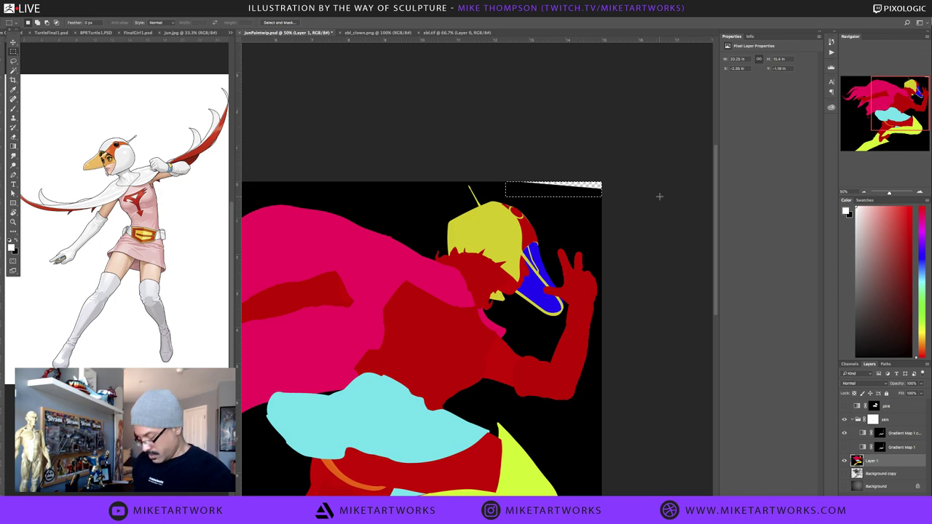
key("x")
key("alt+BackSpace")
key("ctrl+d")
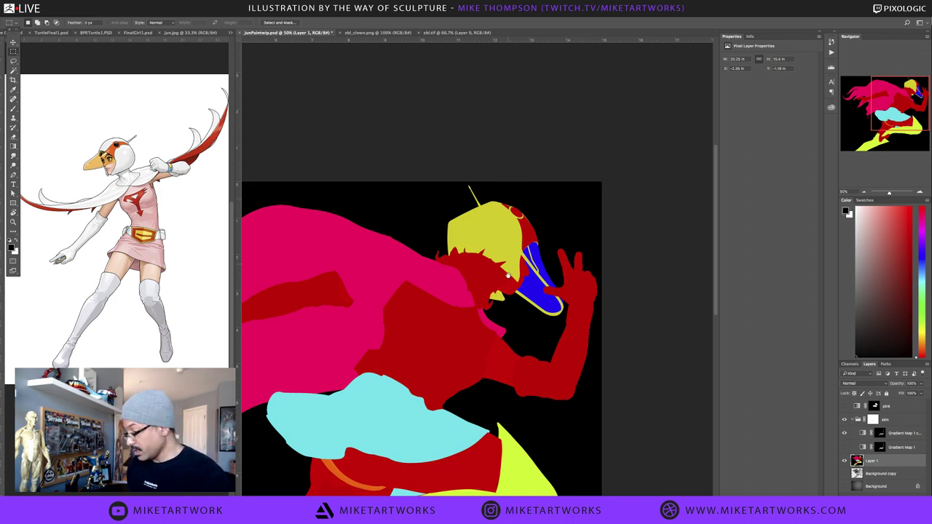
Make the Background and Background copy layers visible again, and leave the pink layer and the skin group hidden
left_click(482, 320, "alt")
left_click(513, 318, "alt")
left_click(515, 316, "ctrl")
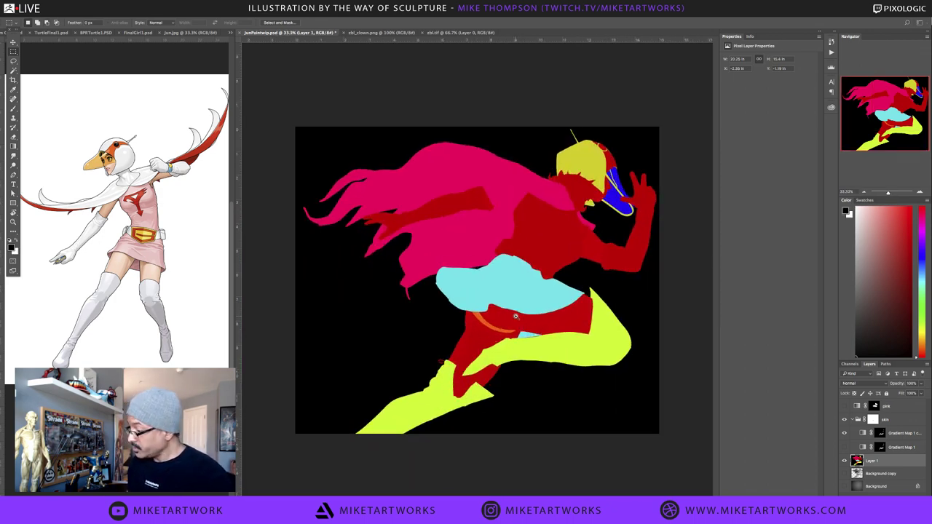
key("ctrl+plus")
left_click_drag(540, 356, 549, 389)
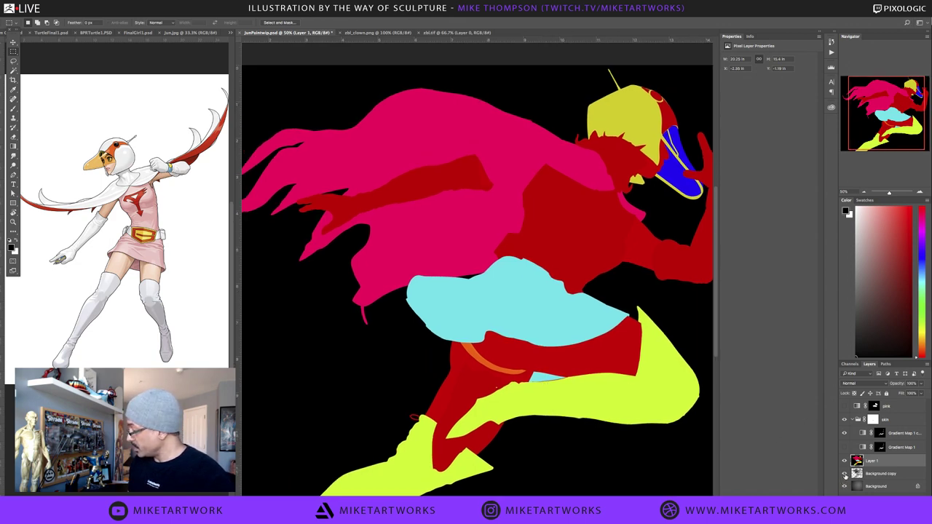
left_click(845, 406)
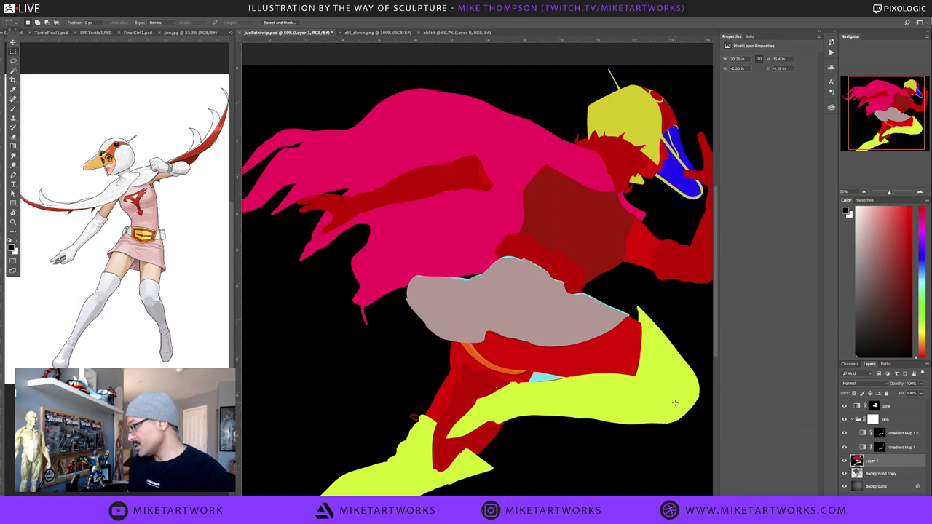
left_click(845, 419)
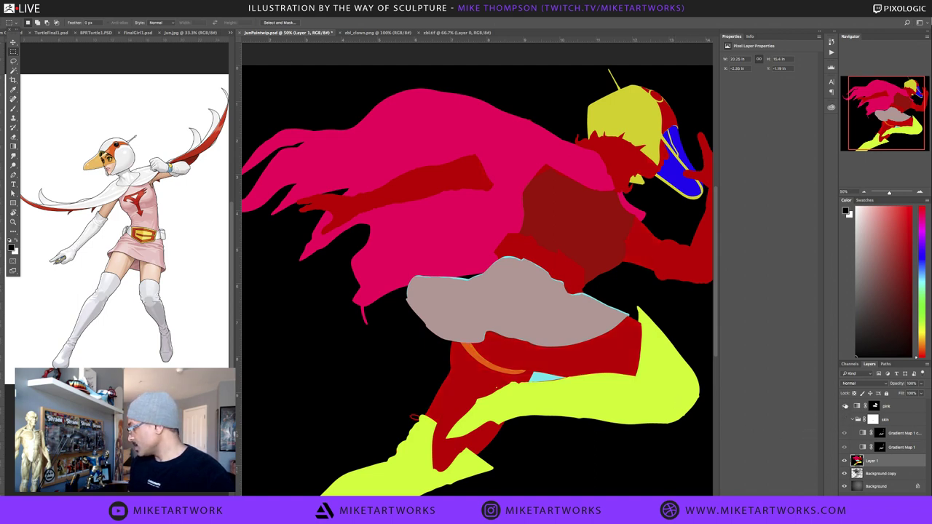
left_click(846, 407)
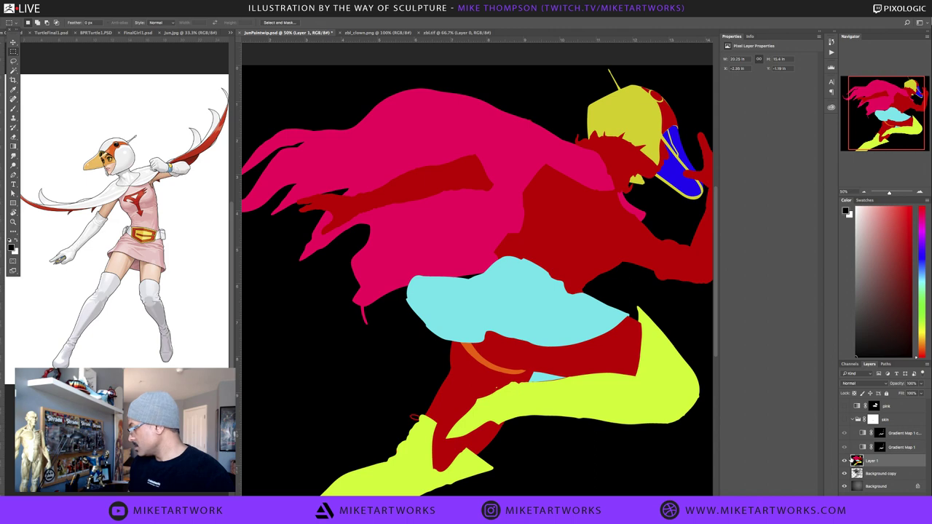
Set Layer 1's blend mode to Multiply and check how its flat colours line up with the grey render
left_click(870, 383)
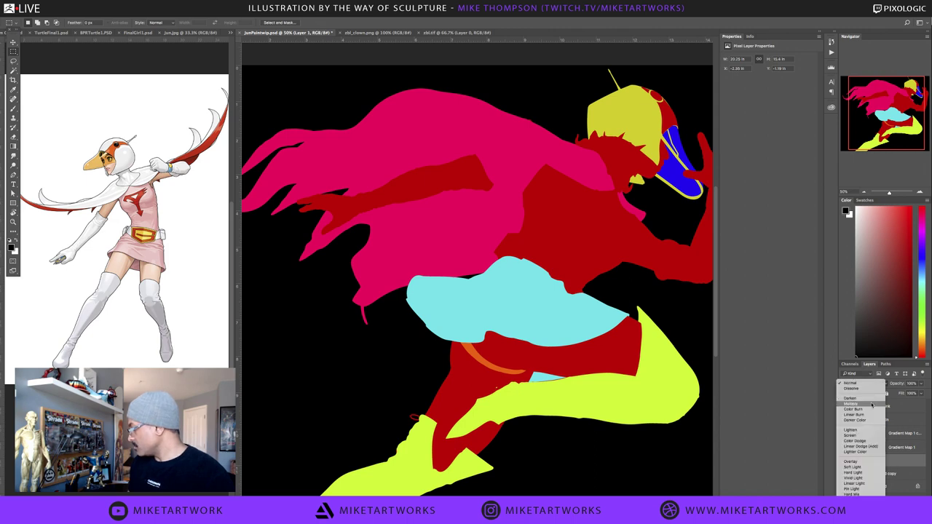
left_click(871, 404)
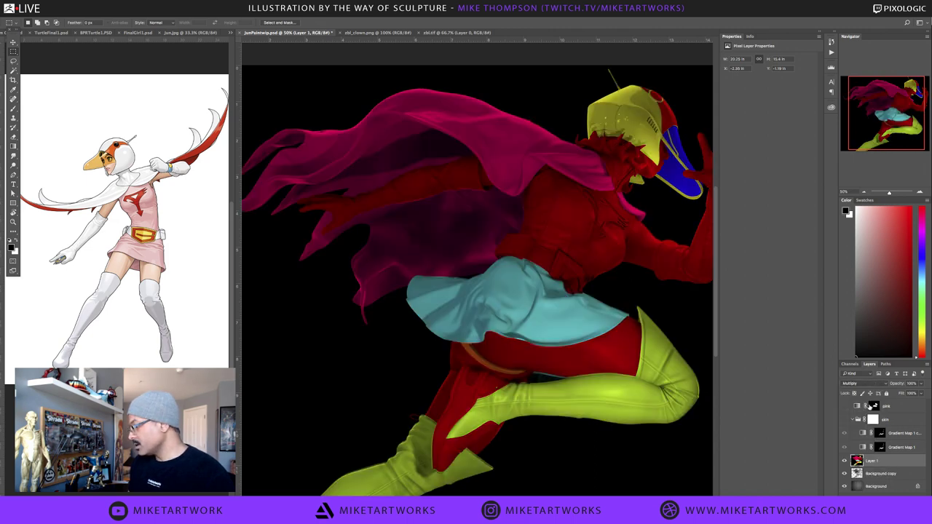
left_click(580, 413, "ctrl")
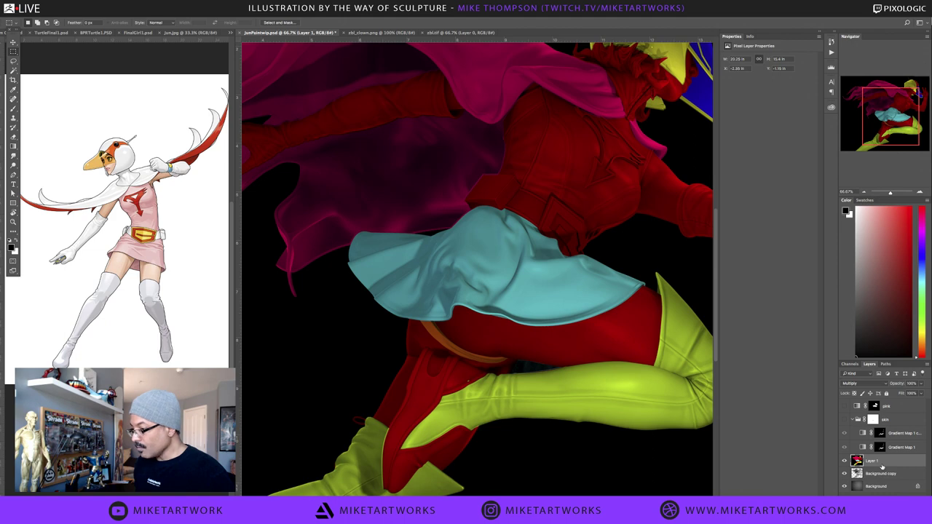
scroll(593, 313, "down", 1)
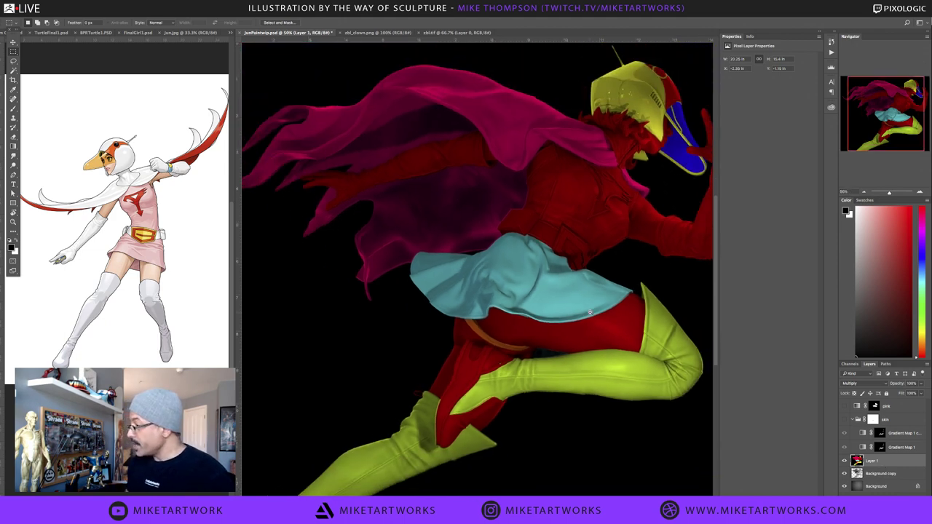
scroll(556, 385, "down", 1)
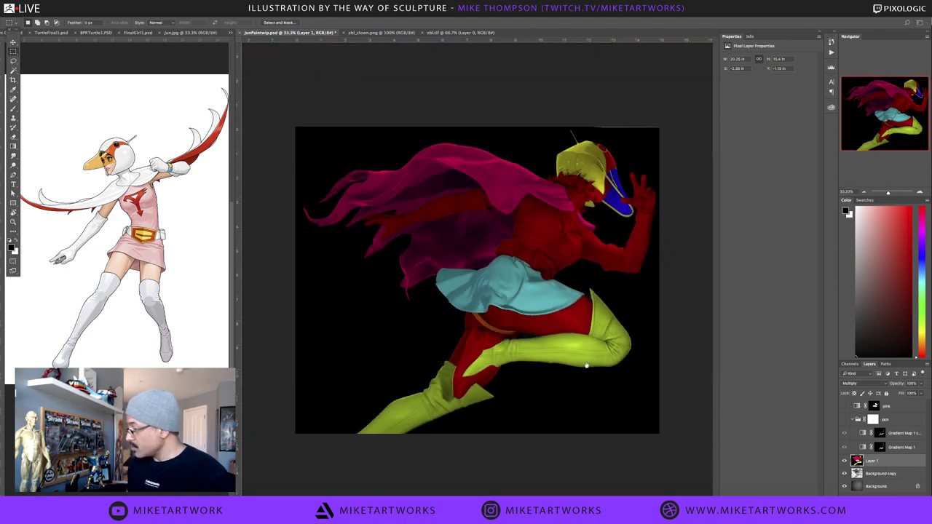
Hide Layer 1 and save JunPaintwip.psd
left_click(846, 460)
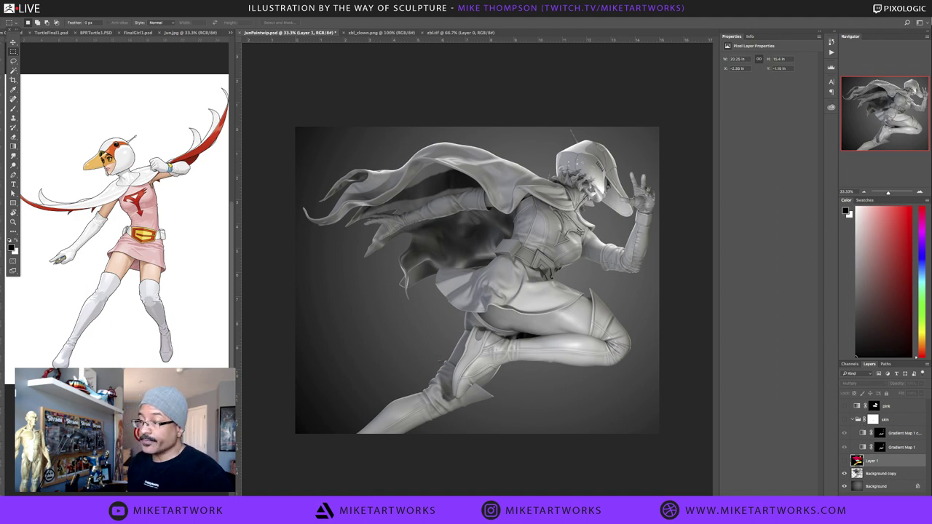
left_click(72, 8)
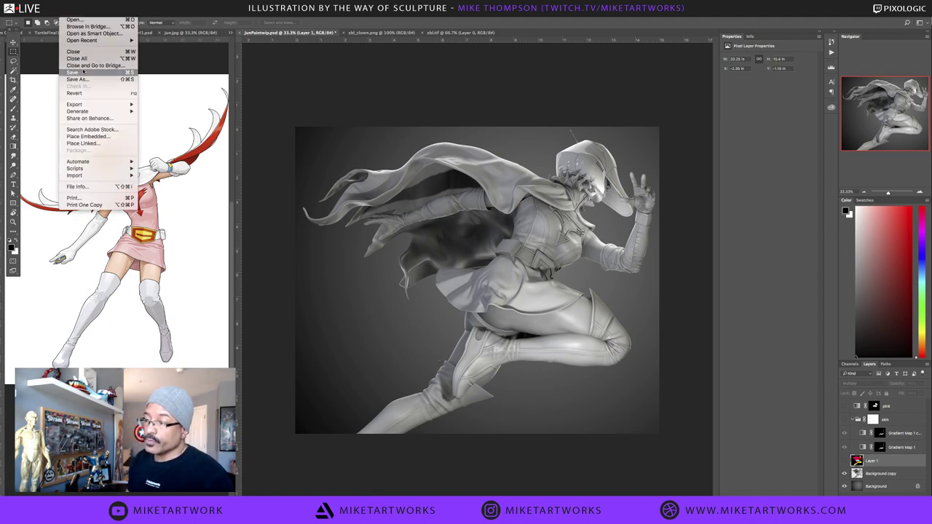
left_click(84, 72)
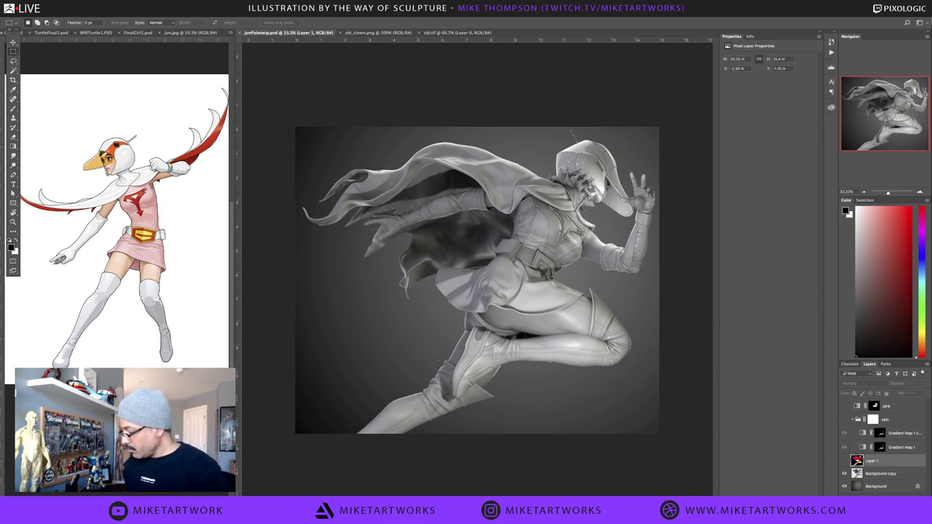
Switch to KeyShot6 and inspect the thigh's Hard Shiny Plastic White #4 material in its material graph
mouse_move(513, 493)
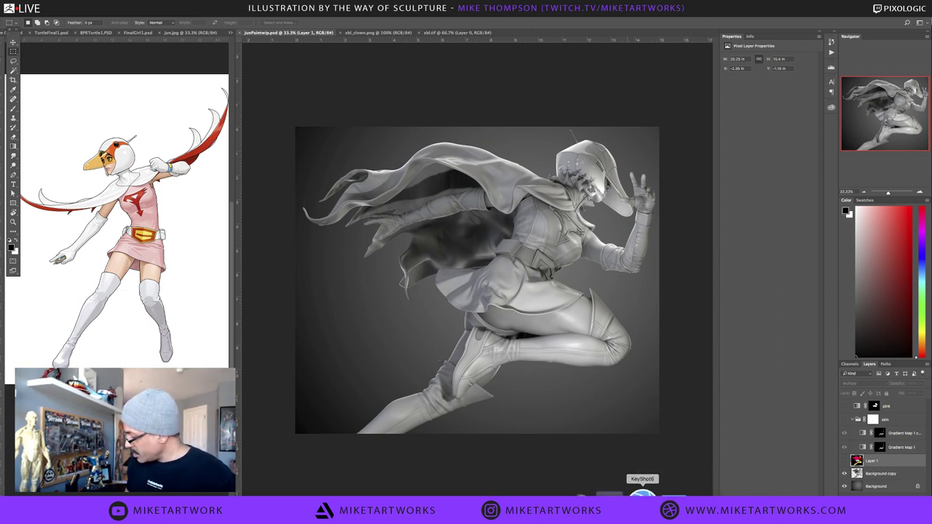
left_click(636, 503)
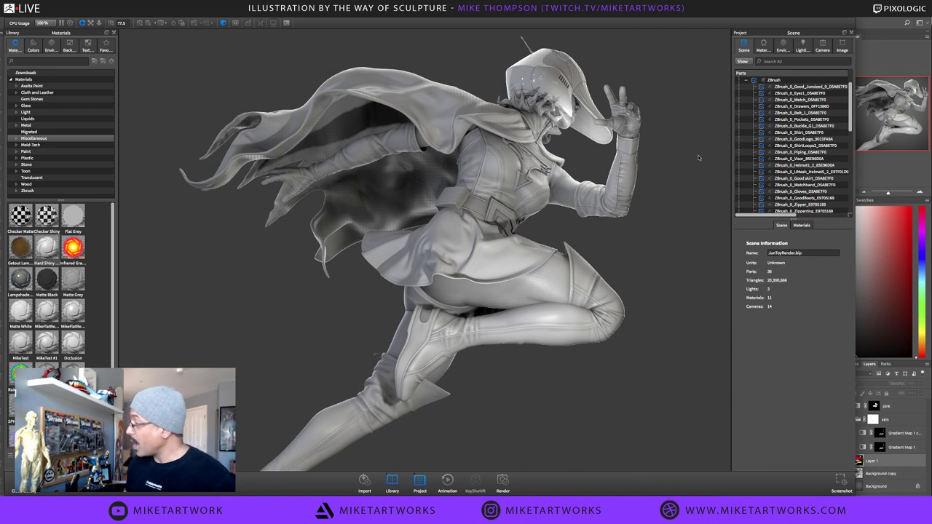
left_click(764, 50)
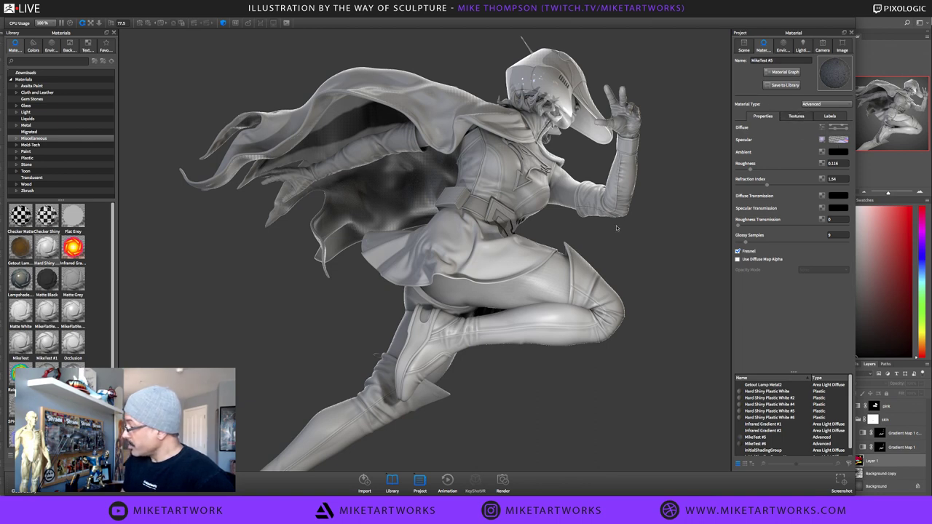
double_click(511, 268)
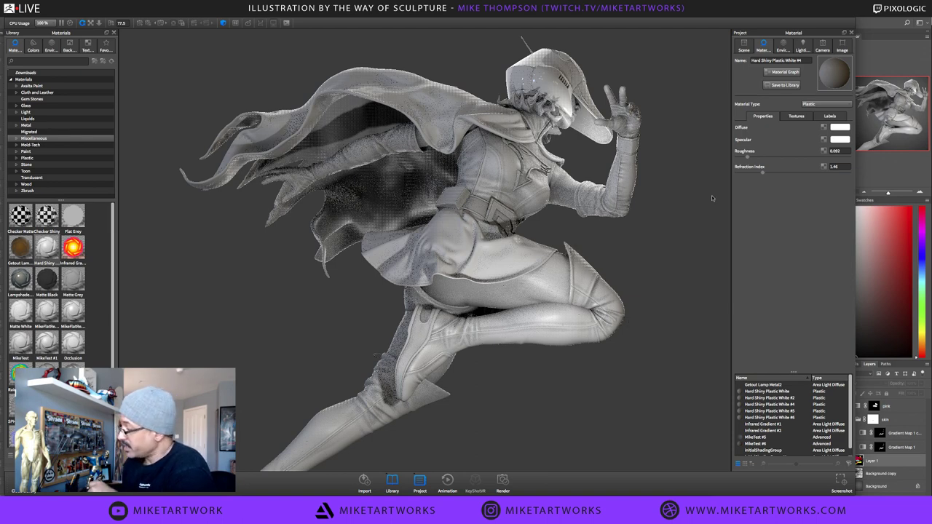
left_click(788, 73)
mouse_move(759, 67)
left_mouse_down()
mouse_move(683, 37)
mouse_move(773, 168)
left_mouse_up()
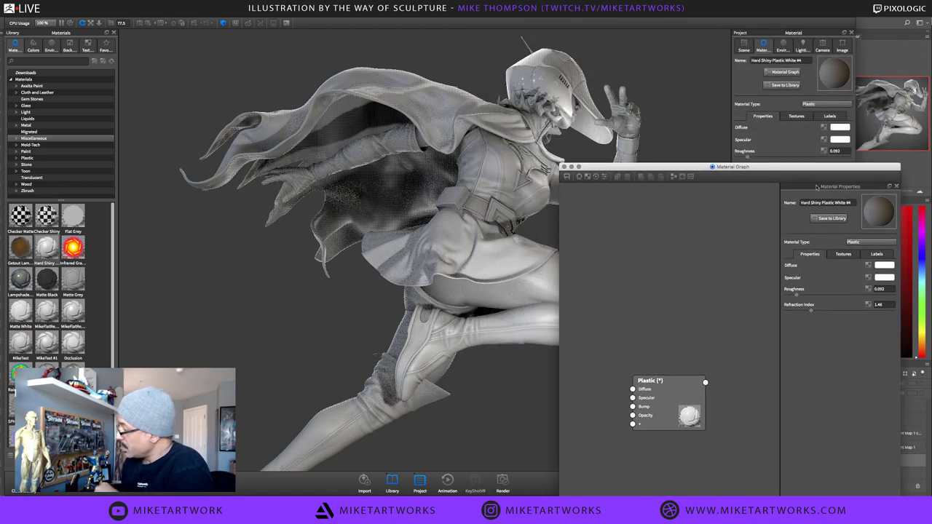
left_click(564, 167)
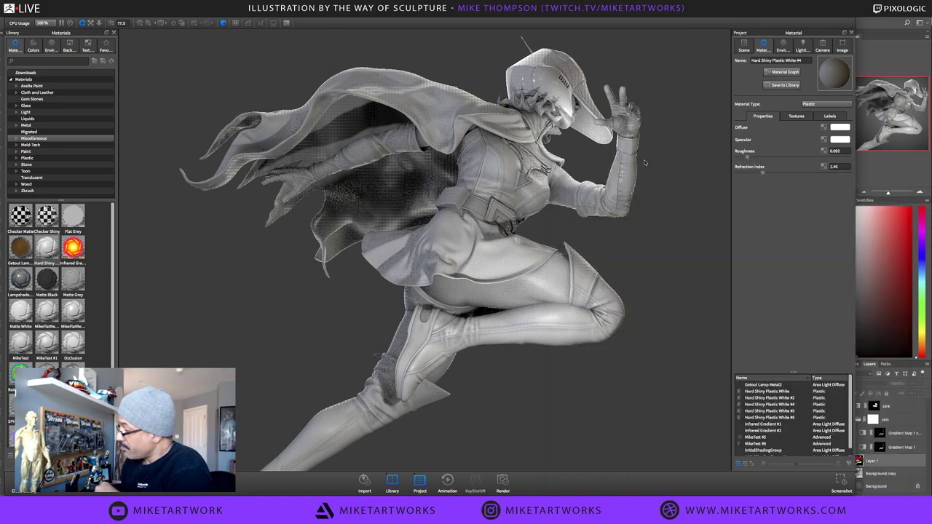
Examine the node setup of the MikeTest #5 material in its material graph and close the graph
double_click(542, 288)
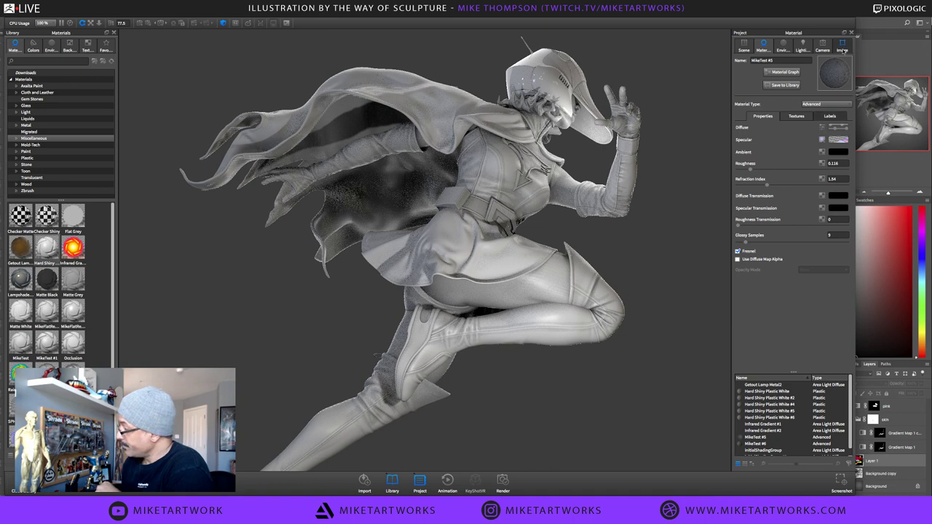
left_click(786, 73)
left_click(784, 72)
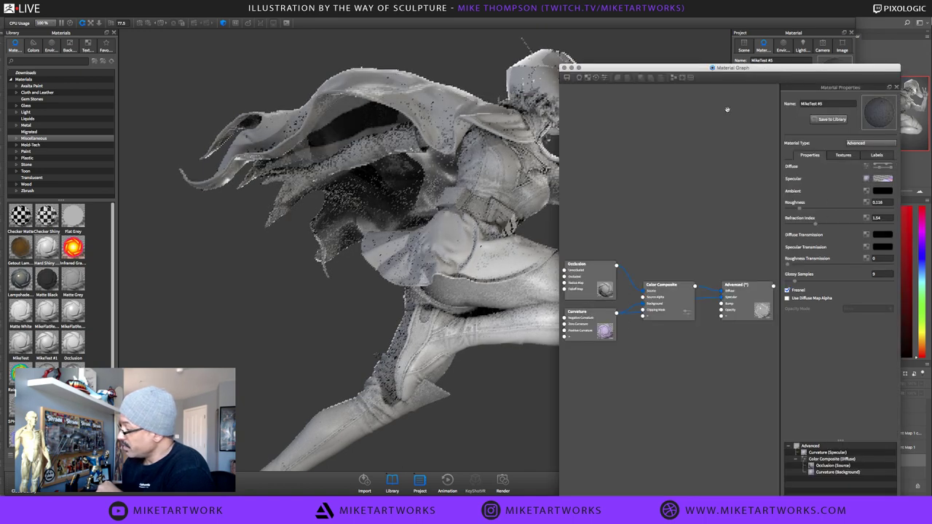
left_click_drag(655, 83, 533, 95)
left_click(421, 95)
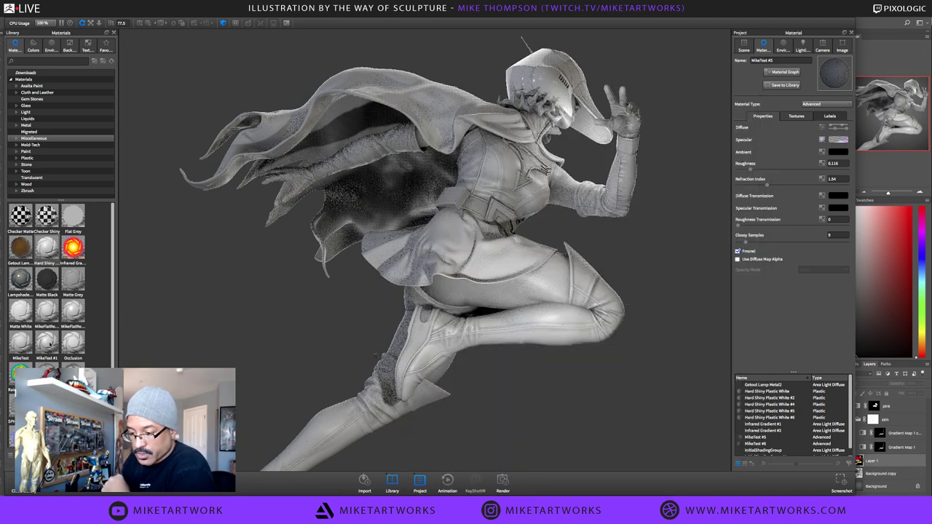
Apply the MikeFlatRenderTest library material to the character's bent leg
left_click_drag(47, 342, 50, 351)
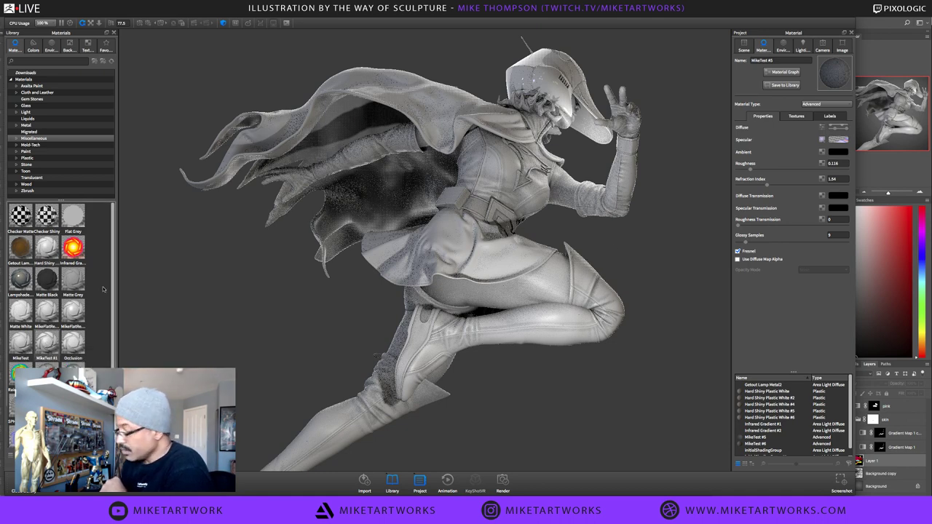
left_click_drag(51, 311, 578, 275)
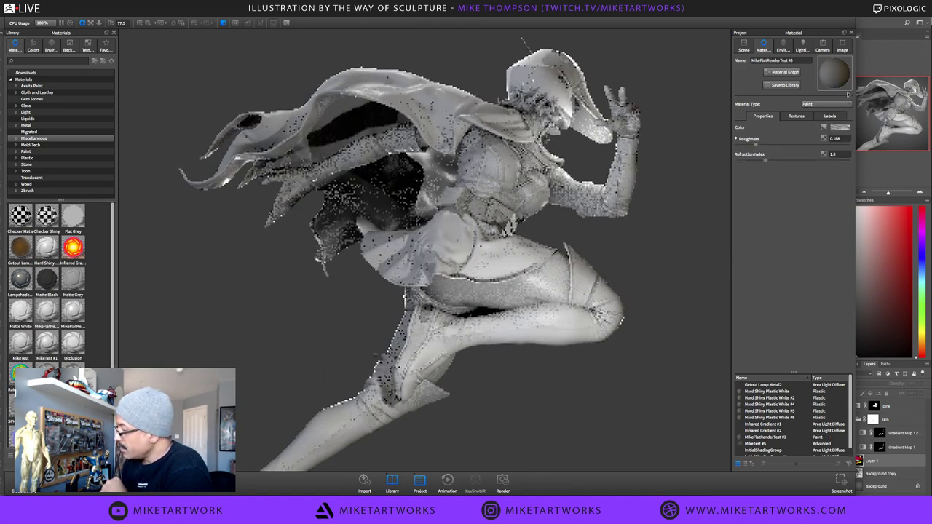
Open the MikeFlatRenderTest #3 material graph in an enlarged window and spread out its Curvature, Color Adjust, Occlusion and Paint nodes
left_click(782, 71)
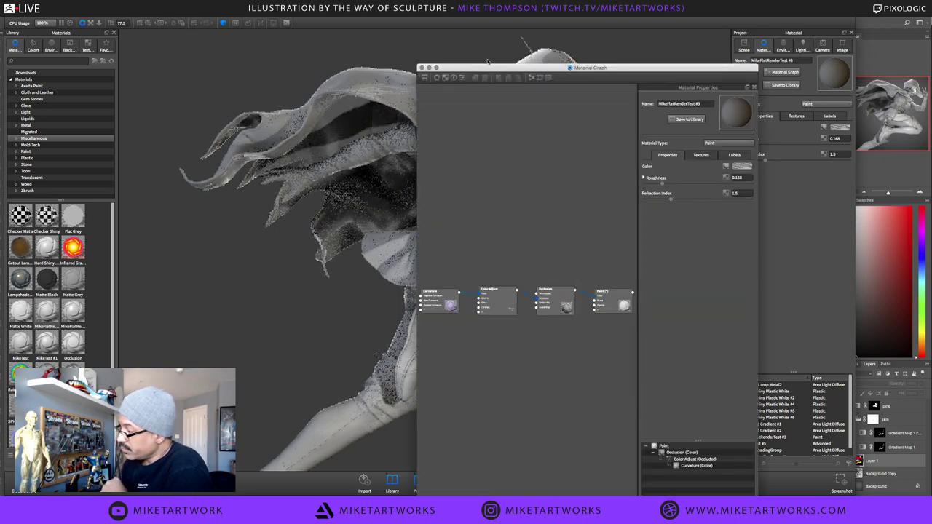
left_click_drag(493, 68, 284, 29)
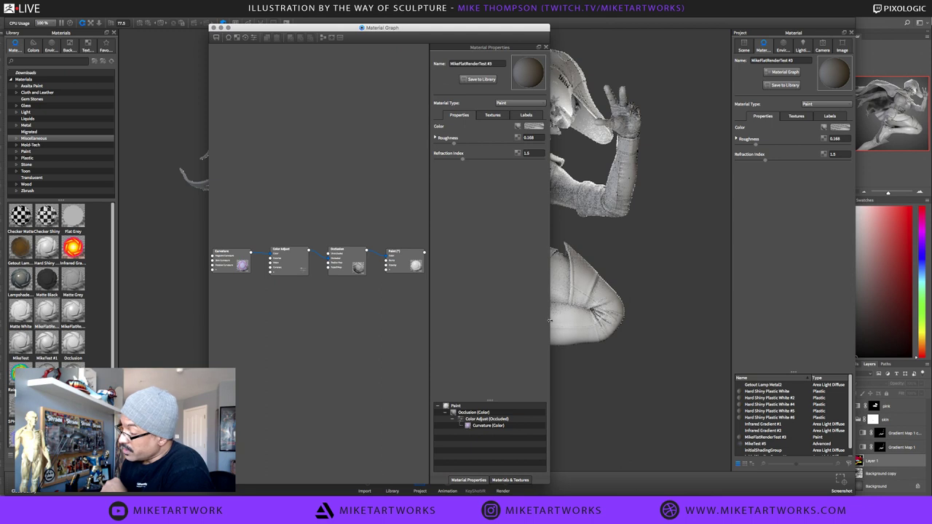
left_click_drag(549, 320, 772, 305)
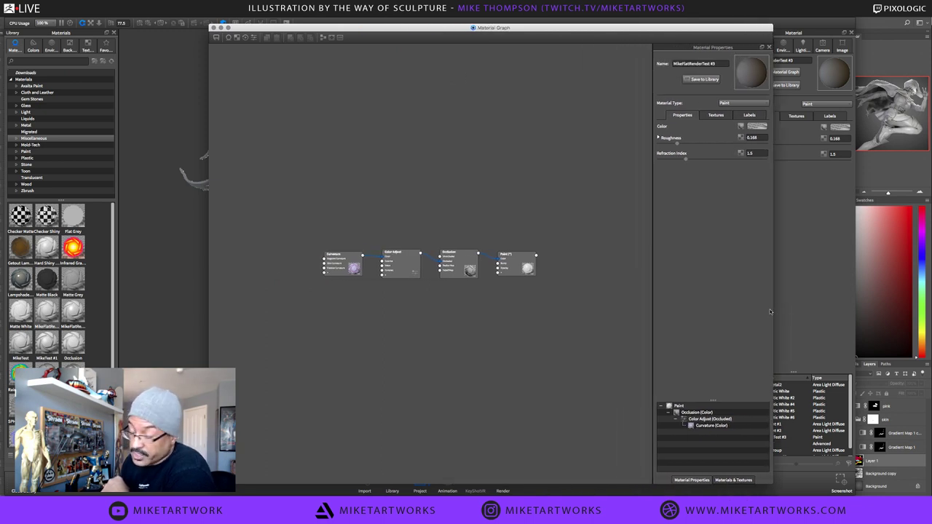
scroll(459, 294, "up", 5)
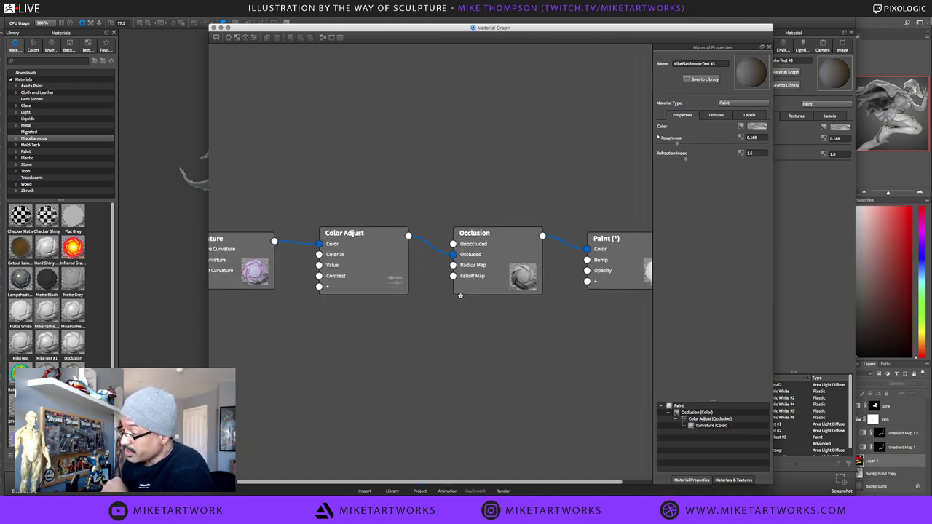
scroll(459, 295, "down", 3)
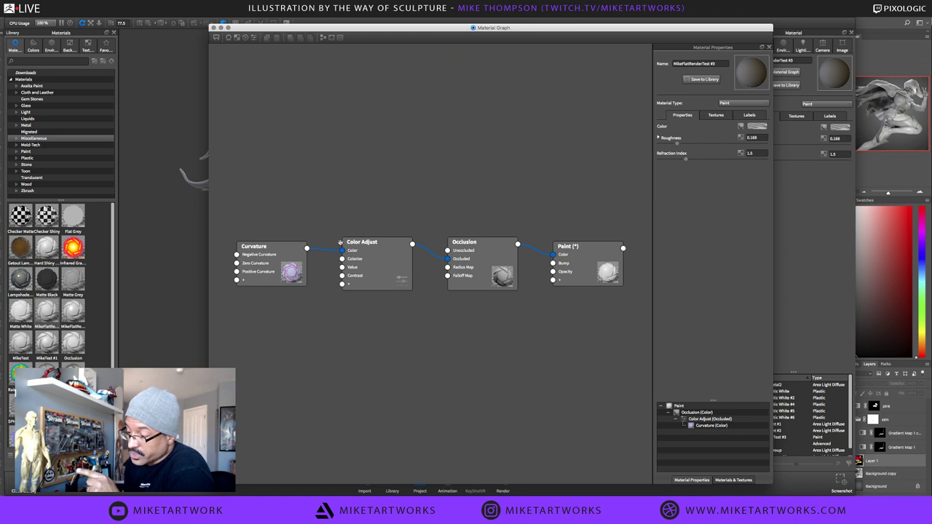
left_click_drag(284, 254, 293, 139)
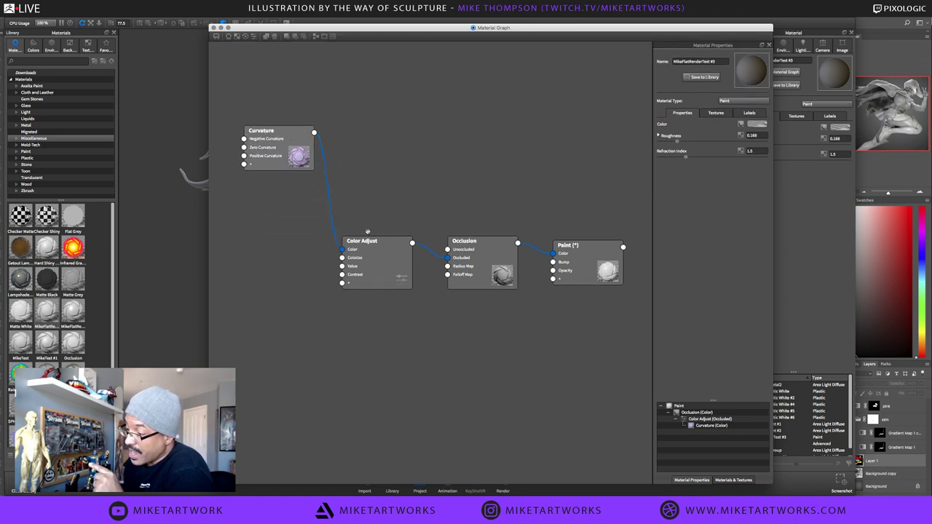
left_click_drag(405, 278, 396, 237)
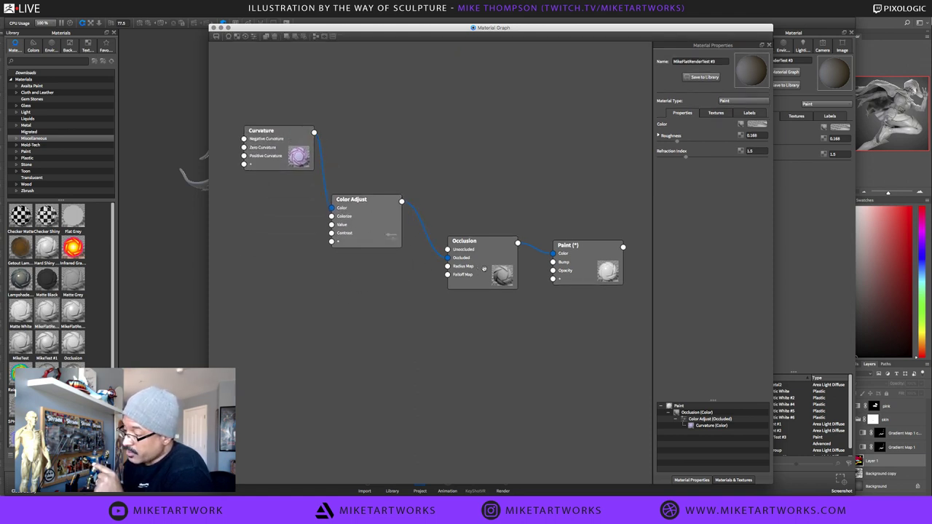
left_click_drag(483, 269, 455, 314)
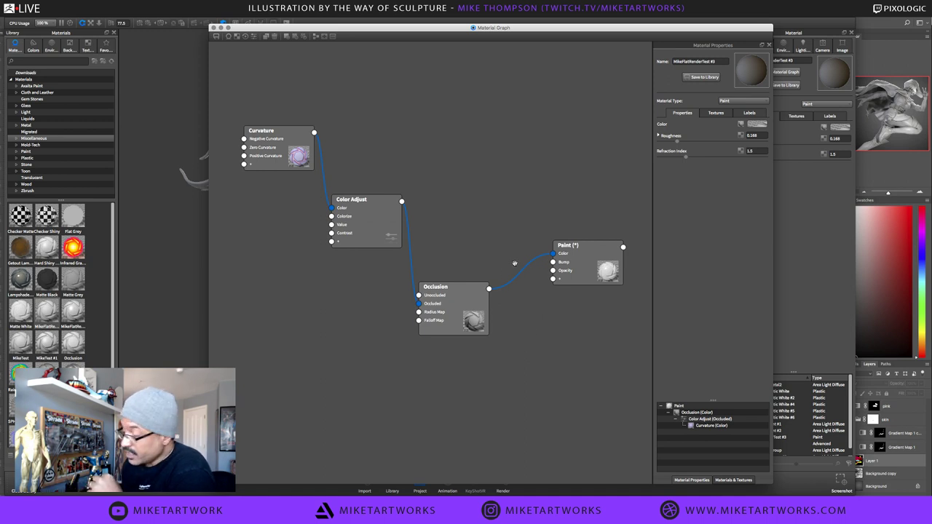
mouse_move(591, 263)
left_mouse_down()
mouse_move(551, 377)
mouse_move(541, 209)
mouse_move(551, 213)
left_mouse_up()
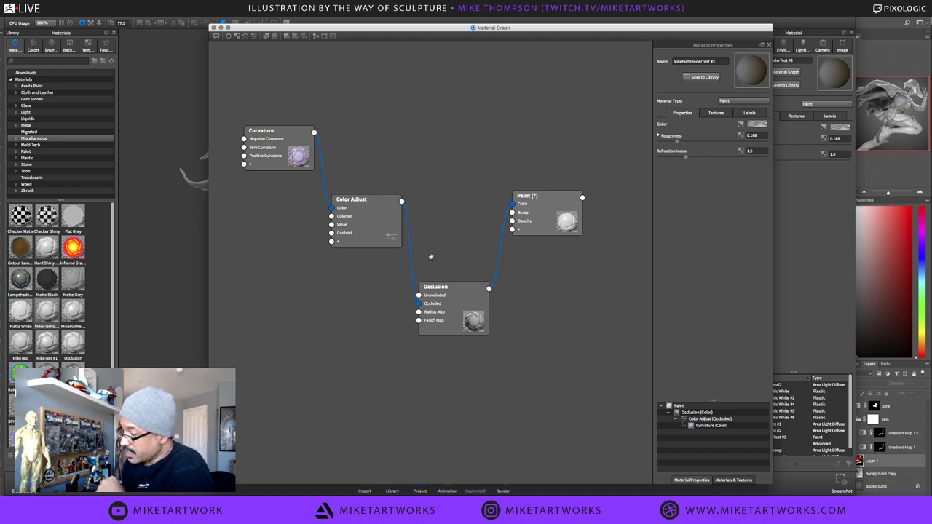
Delete the Curvature and Color Adjust nodes from the graph and move the Occlusion node closer to Paint
right_click(296, 143)
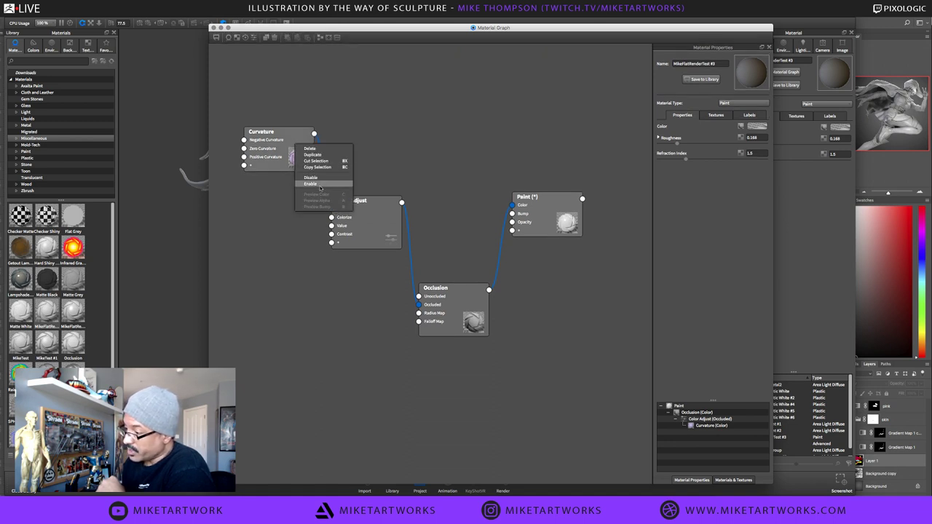
left_click(312, 149)
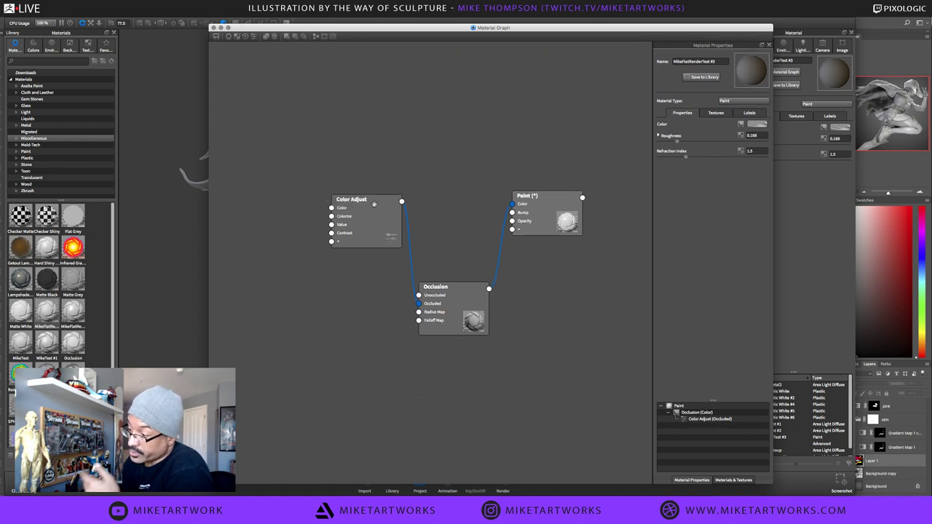
right_click(377, 210)
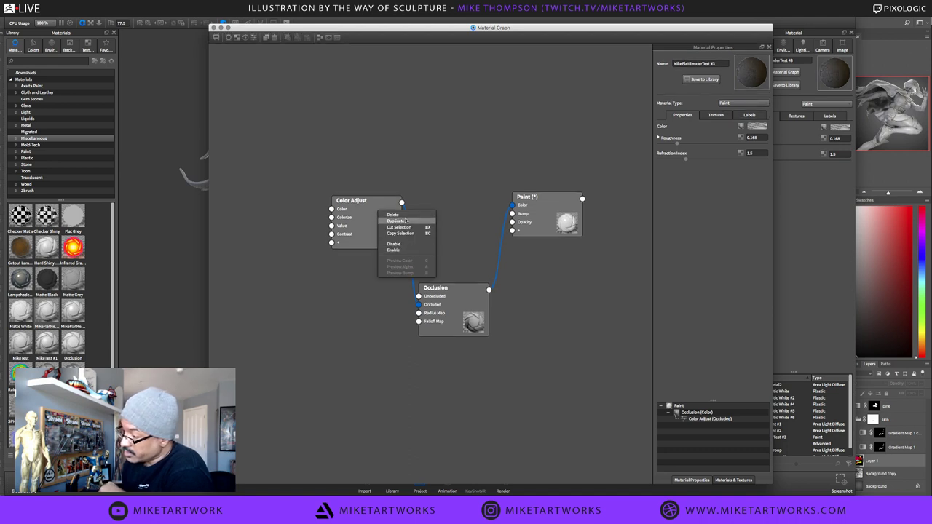
left_click(394, 215)
left_click_drag(444, 290, 399, 214)
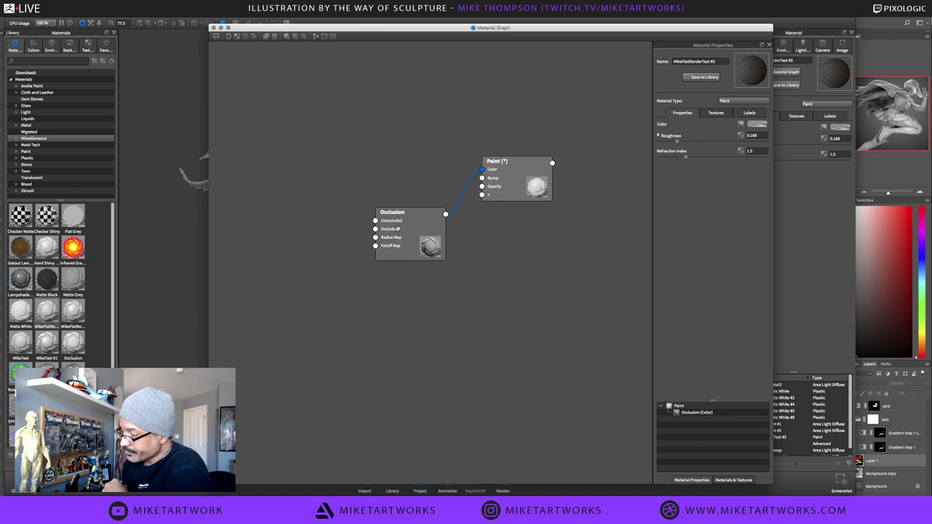
Preview the Occlusion node's color on the model, and move and narrow the Material Graph window to uncover the character
left_click(736, 481)
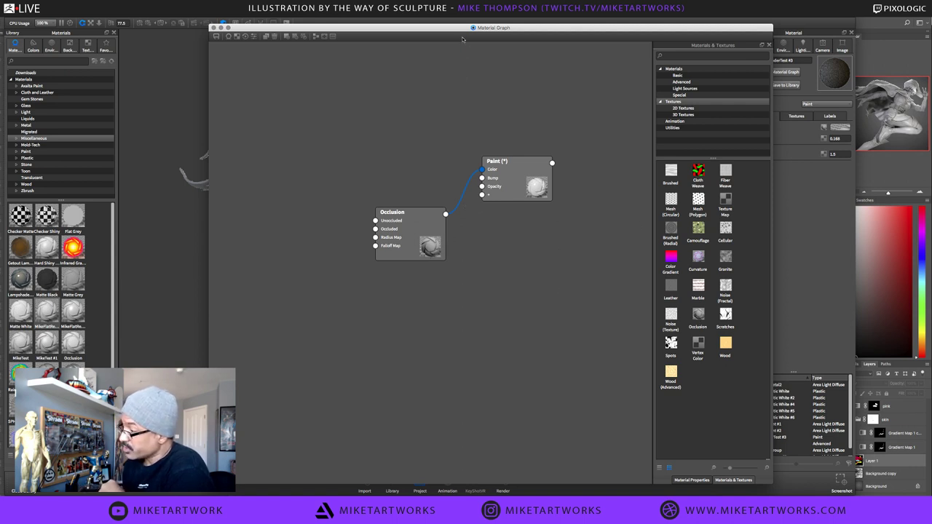
left_click(391, 245)
right_click(411, 228)
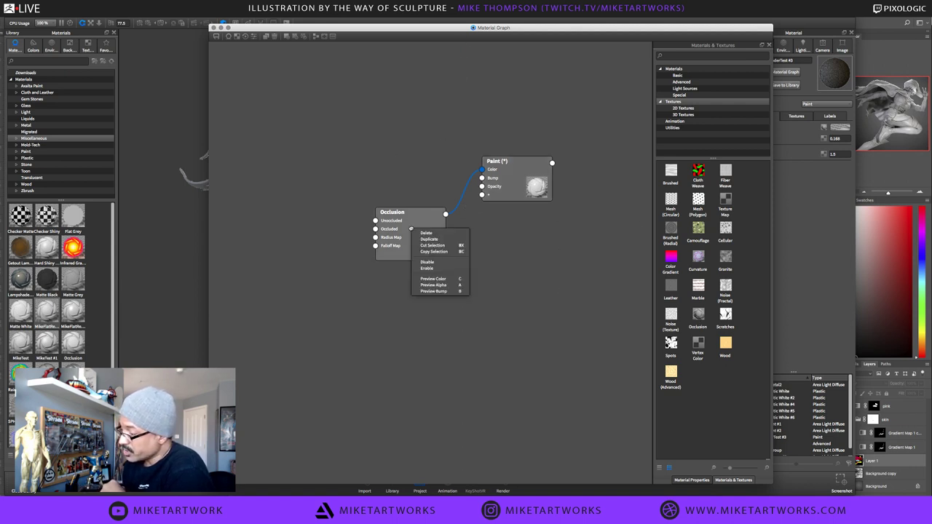
left_click(437, 280)
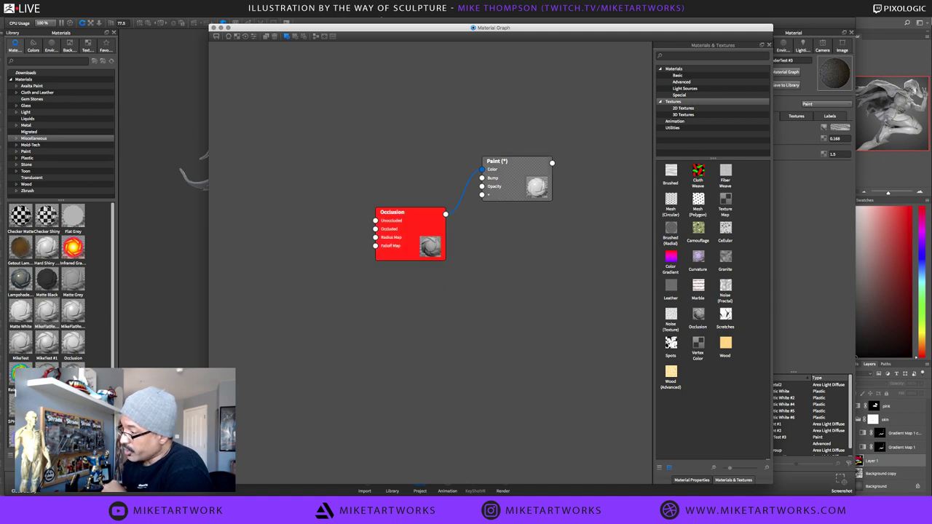
mouse_move(384, 29)
left_mouse_down()
mouse_move(716, 180)
mouse_move(721, 260)
mouse_move(402, 364)
mouse_move(314, 335)
mouse_move(319, 324)
left_mouse_up()
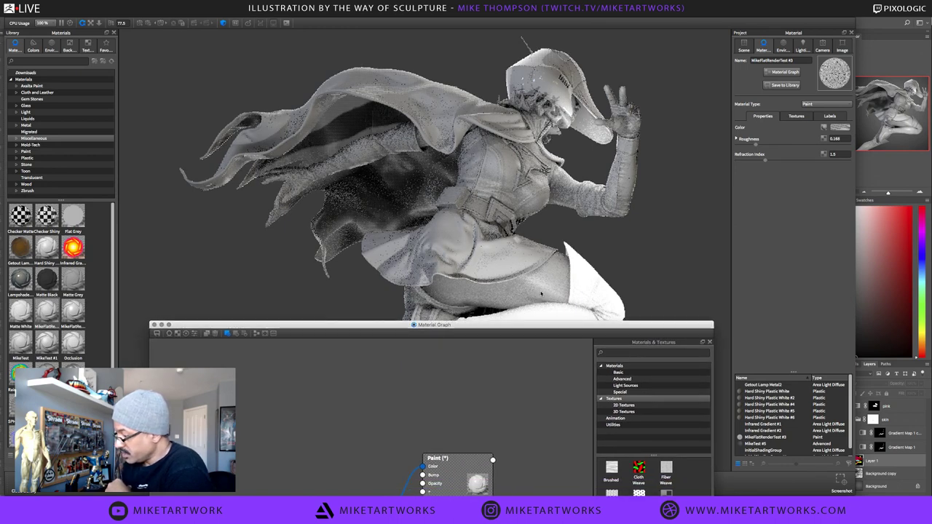
double_click(532, 325)
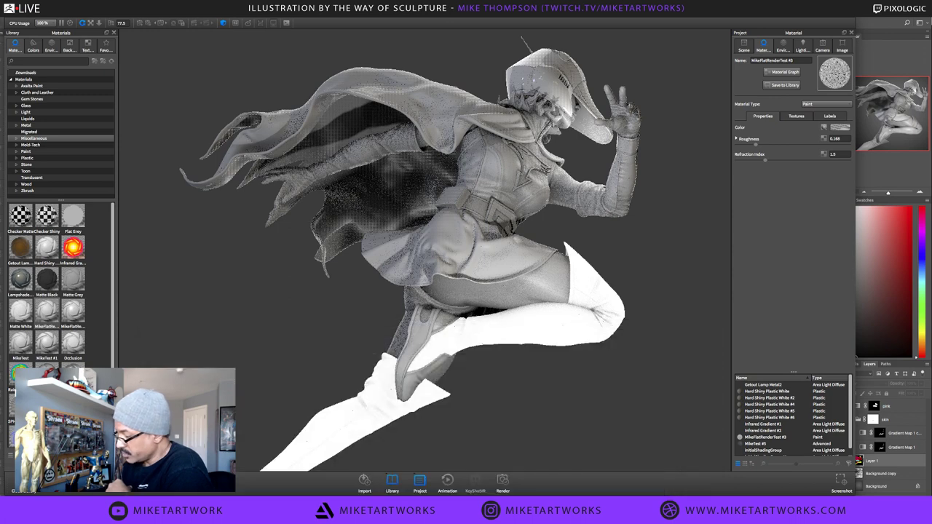
mouse_move(498, 501)
left_mouse_down()
mouse_move(586, 215)
mouse_move(356, 192)
mouse_move(345, 20)
mouse_move(309, 44)
mouse_move(309, 127)
mouse_move(399, 118)
mouse_move(376, 20)
left_mouse_up()
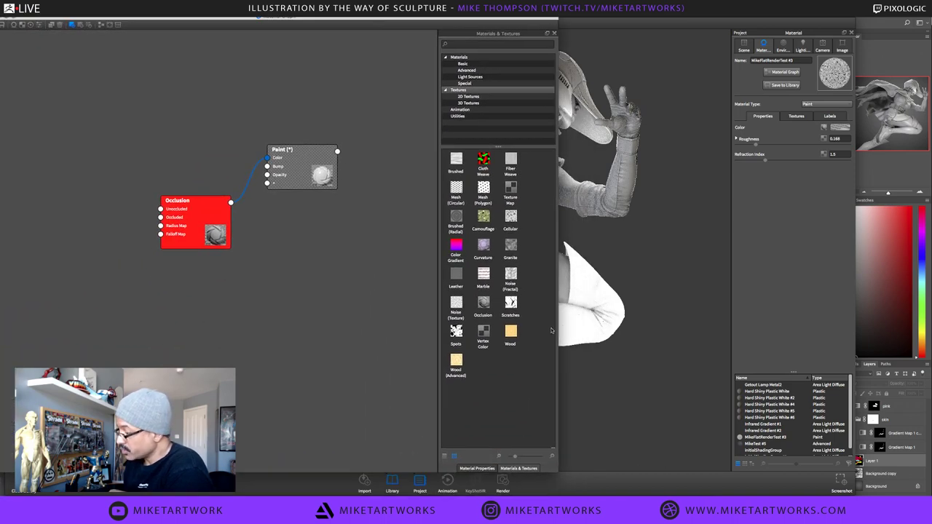
left_click_drag(559, 329, 356, 329)
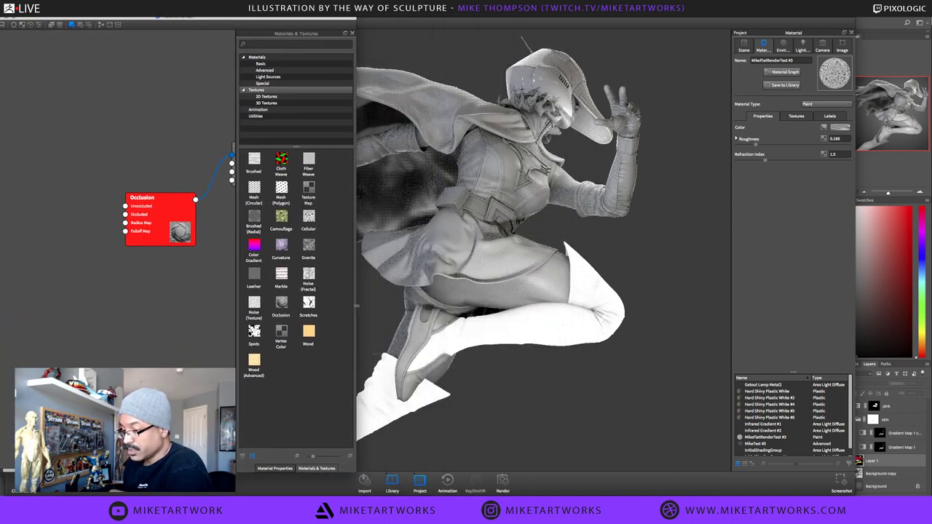
left_click_drag(116, 469, 221, 469)
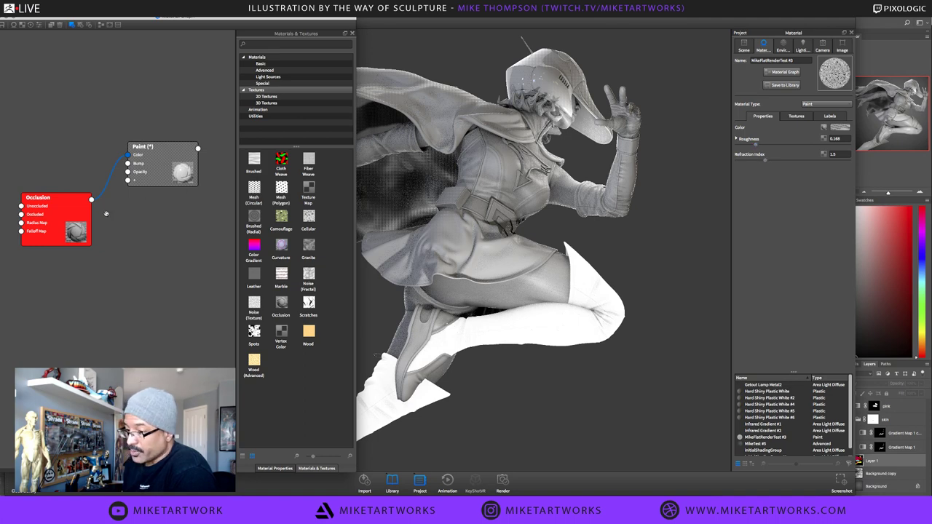
Set the Occlusion node's radius to 2.16 and its falloff to 0.56
left_click(74, 222)
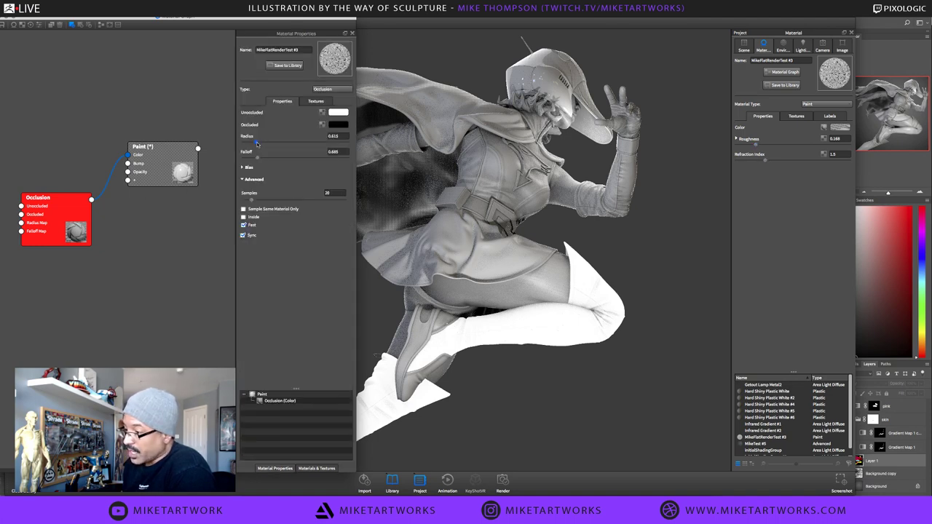
left_click_drag(267, 145, 287, 149)
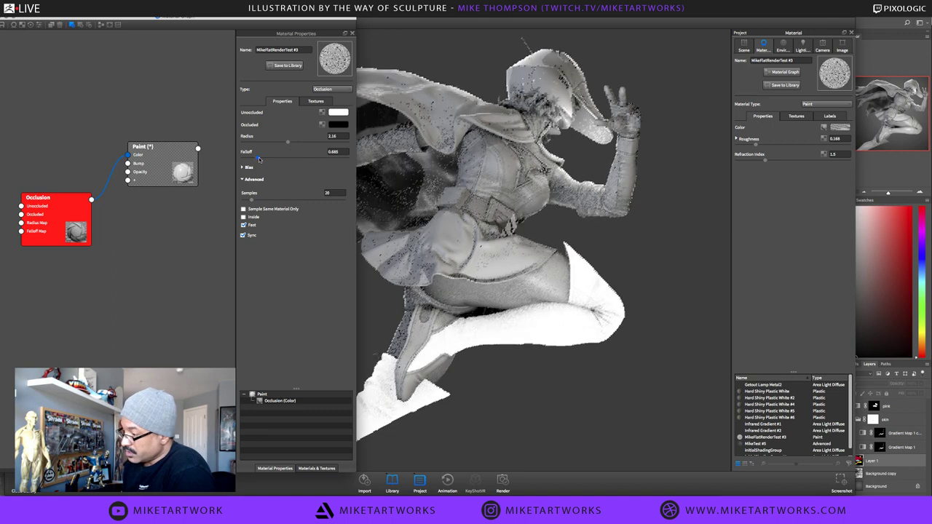
left_click_drag(262, 159, 319, 163)
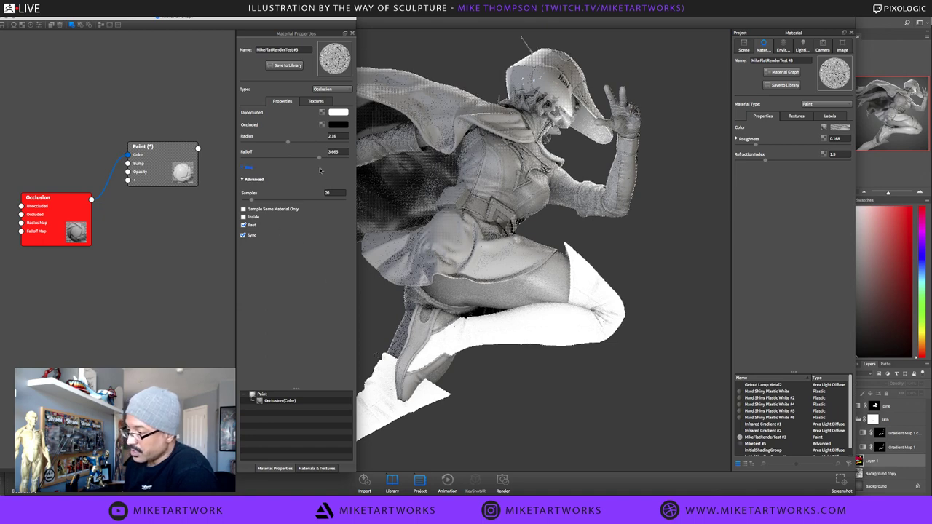
left_click_drag(322, 160, 255, 169)
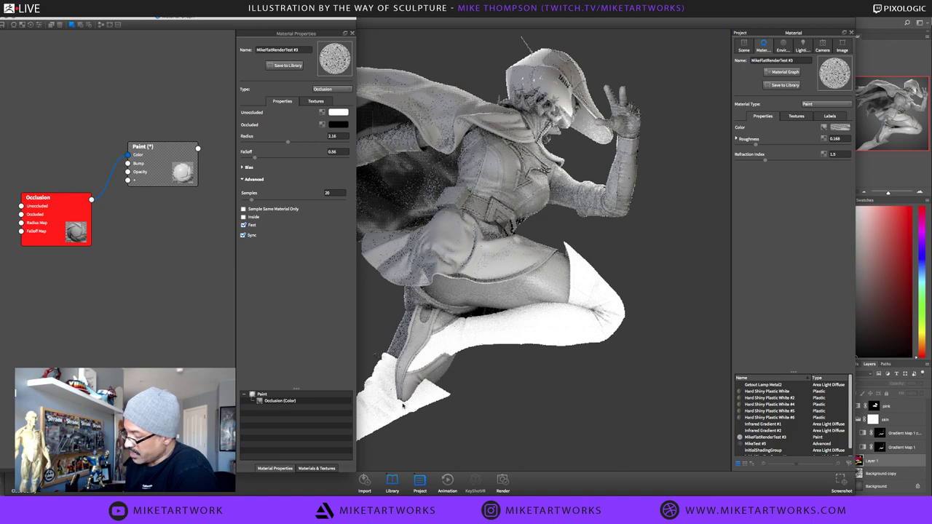
Rearrange the graph with the Occlusion node above the Paint node and turn off the Occlusion color preview
left_click_drag(319, 16, 265, 24)
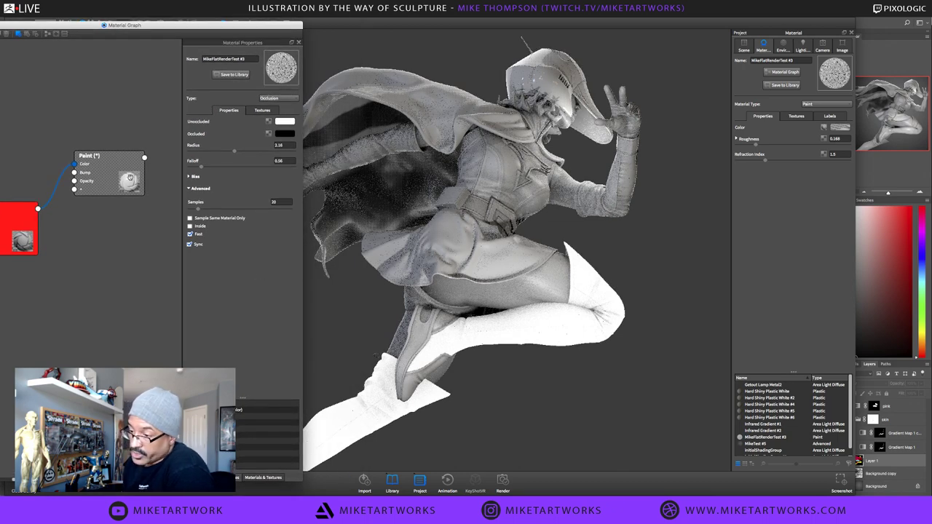
left_click_drag(120, 166, 136, 210)
left_click_drag(25, 216, 58, 129)
right_click(51, 137)
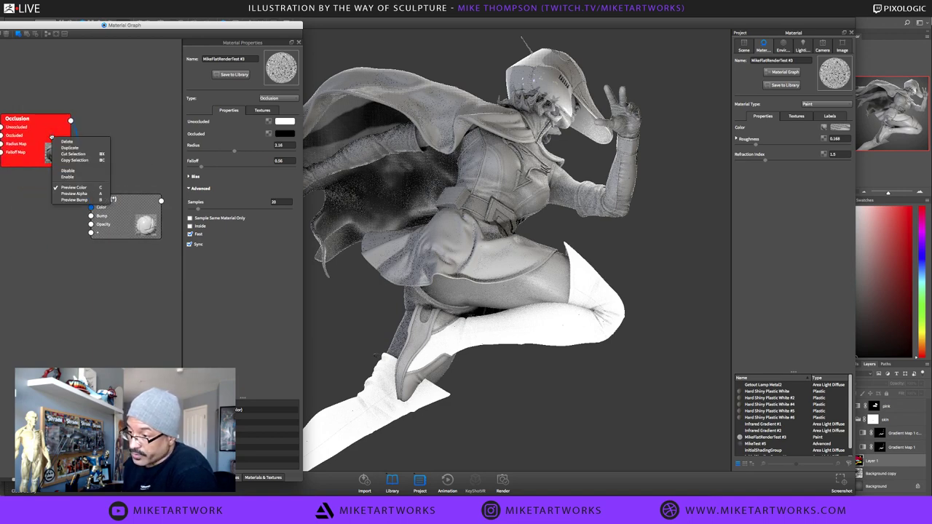
left_click(76, 188)
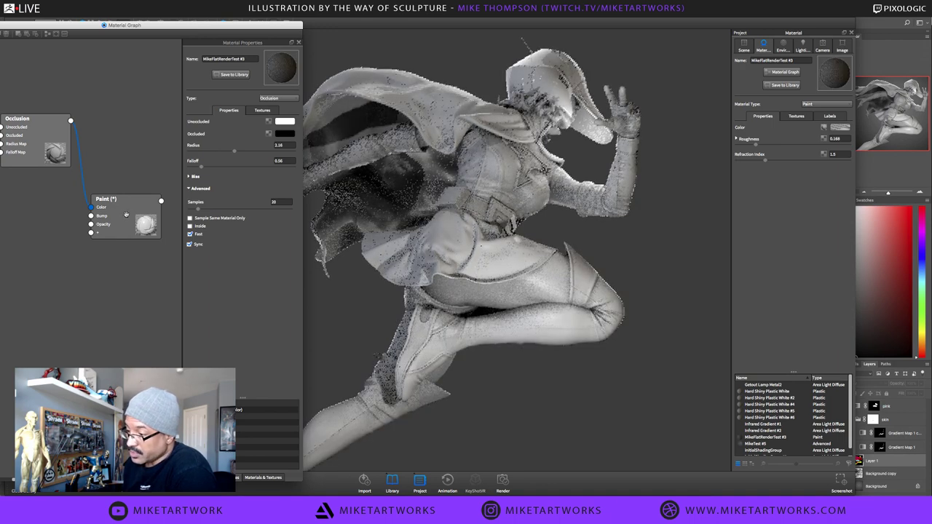
Try the color, alpha and bump previews on the Paint node
left_click(126, 215)
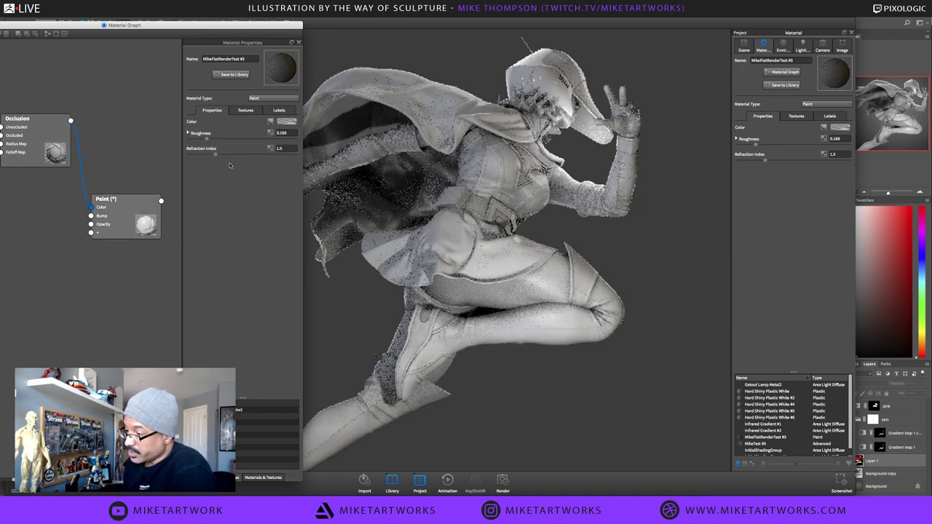
right_click(128, 216)
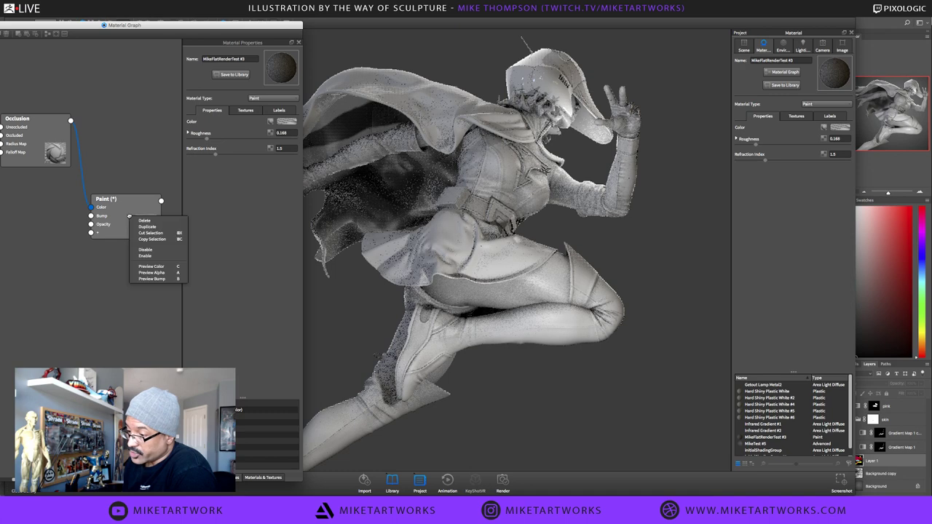
left_click(150, 267)
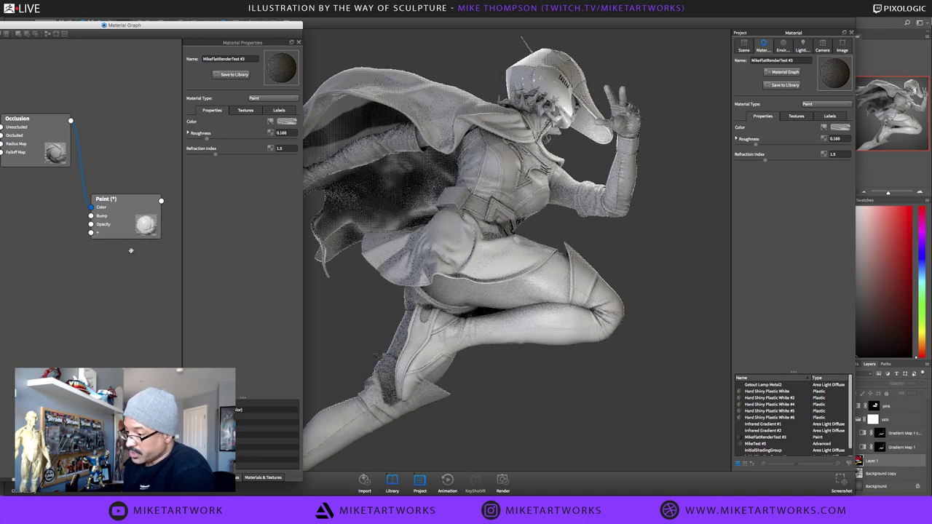
right_click(125, 216)
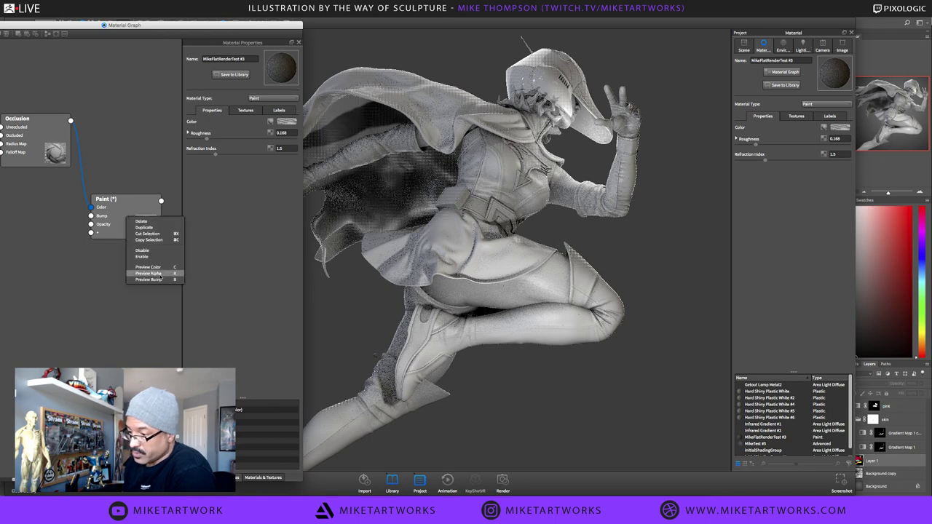
left_click(158, 269)
right_click(131, 219)
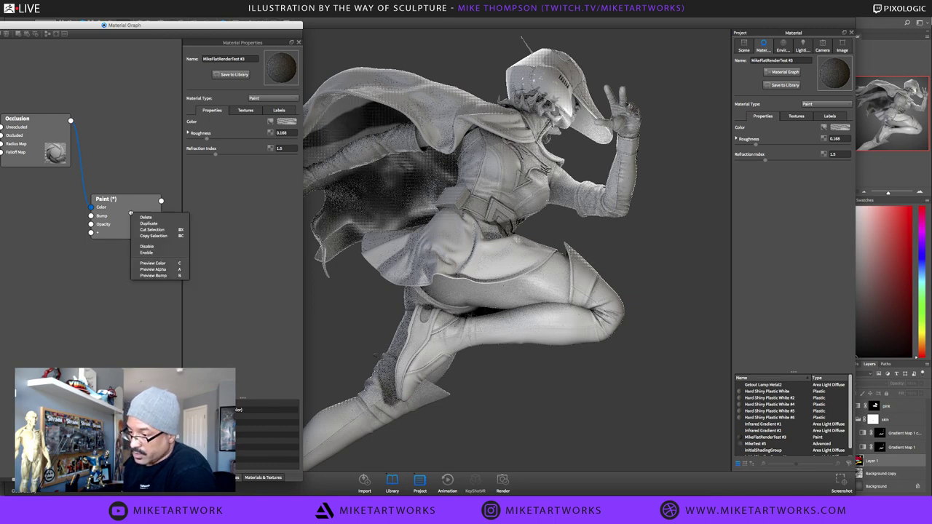
left_click(157, 268)
right_click(141, 217)
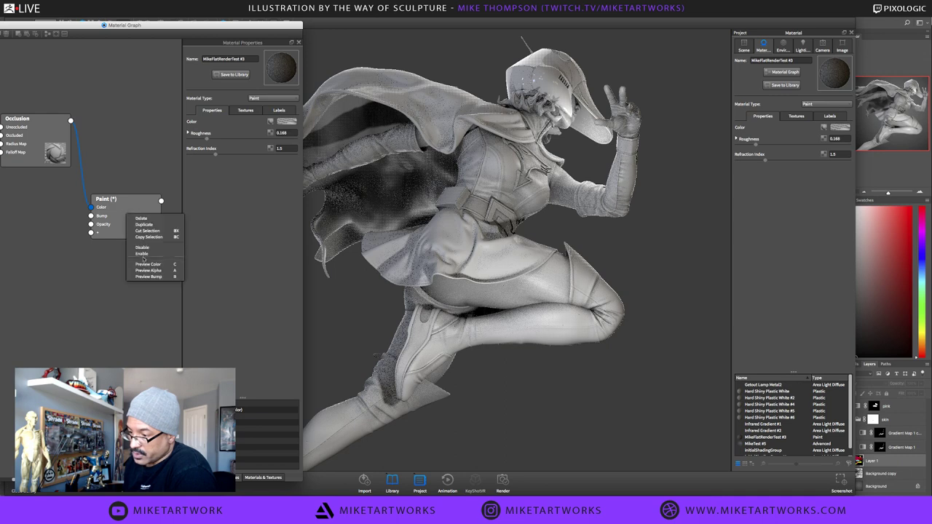
left_click(152, 276)
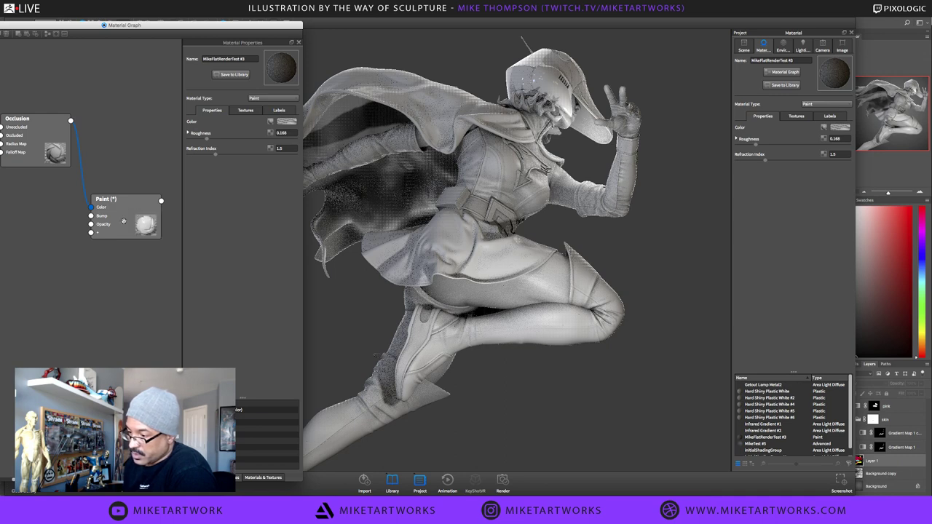
Set the Paint material's refraction index to 1.938 and its roughness to 0.178
left_click_drag(139, 225, 143, 211)
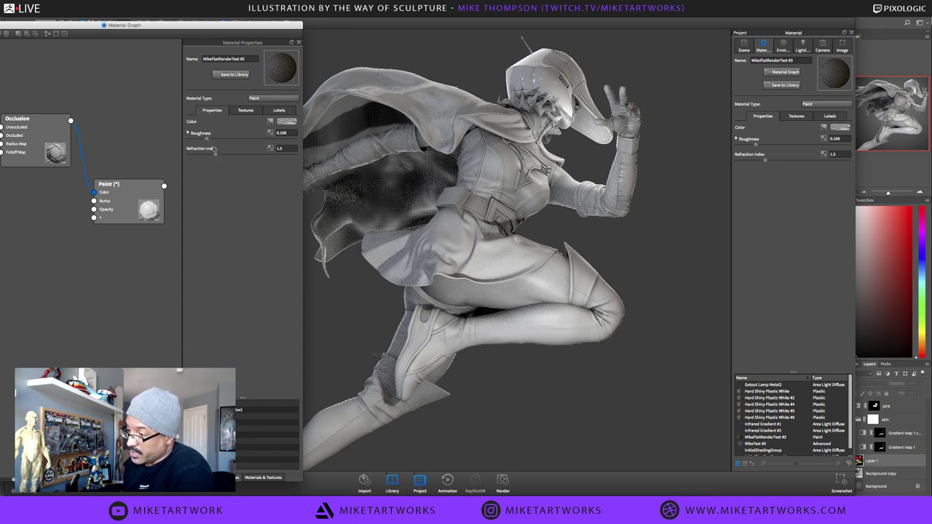
left_click_drag(218, 154, 239, 153)
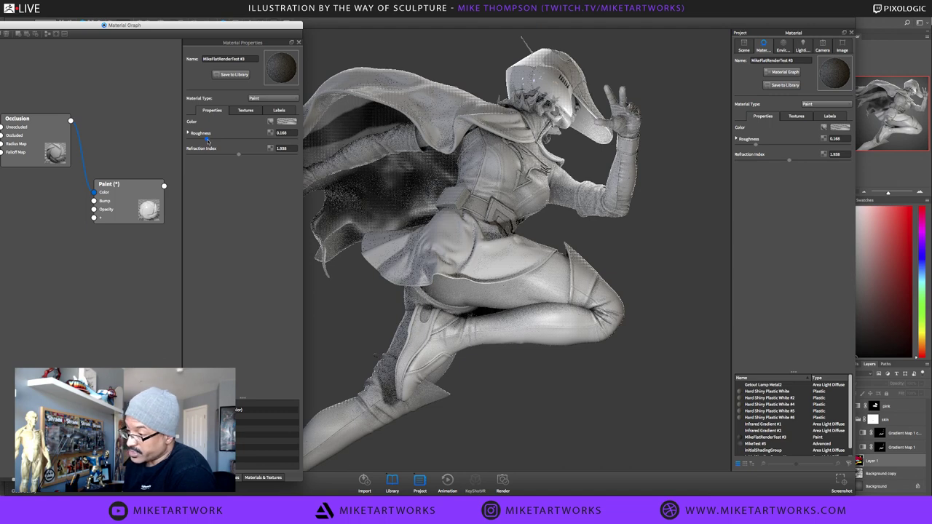
left_click_drag(207, 139, 203, 143)
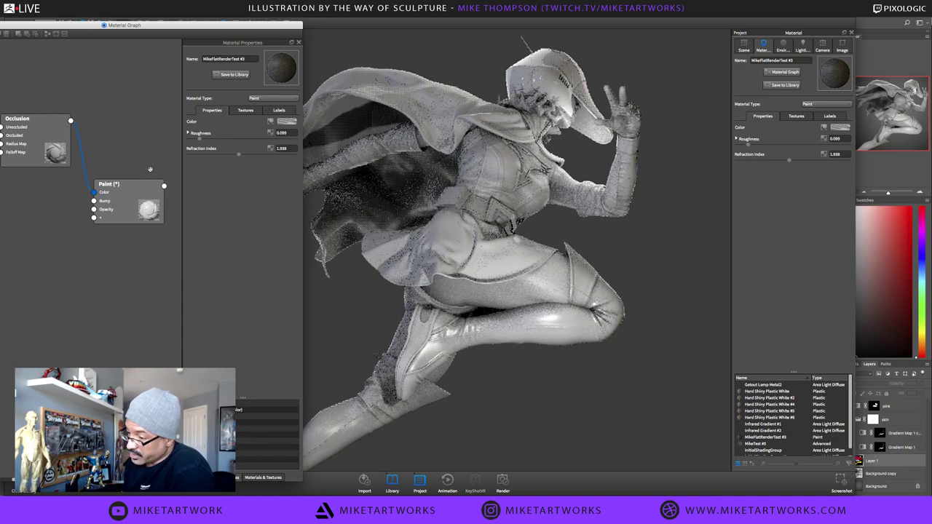
left_click_drag(200, 139, 210, 140)
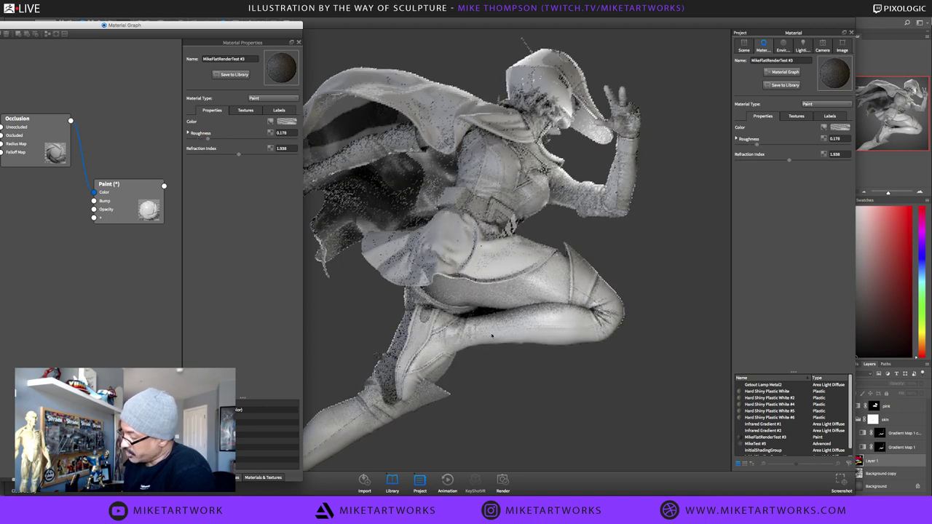
Rename the material as zbLMaterial, save it to the library's Miscellaneous folder, and close the Material Graph
left_click_drag(216, 28, 340, 83)
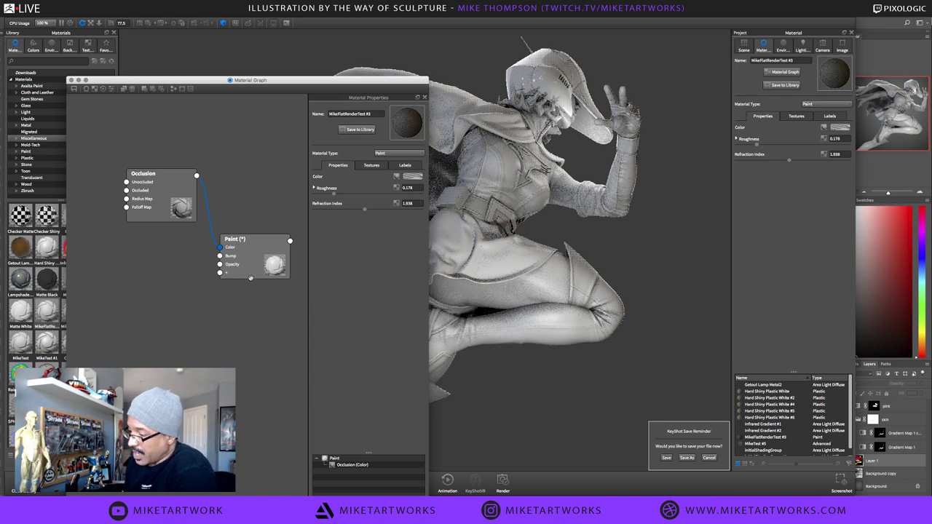
left_click_drag(247, 254, 241, 150)
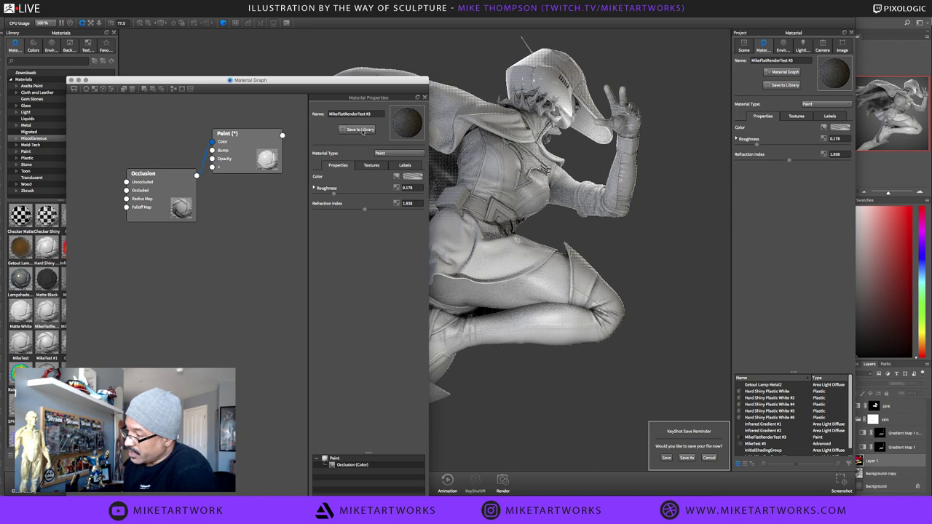
left_click_drag(371, 113, 274, 98)
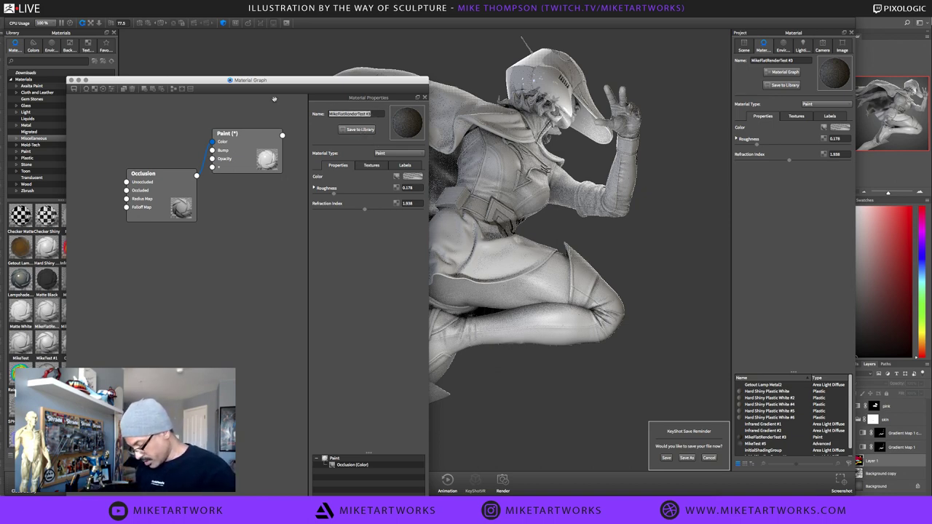
type("z")
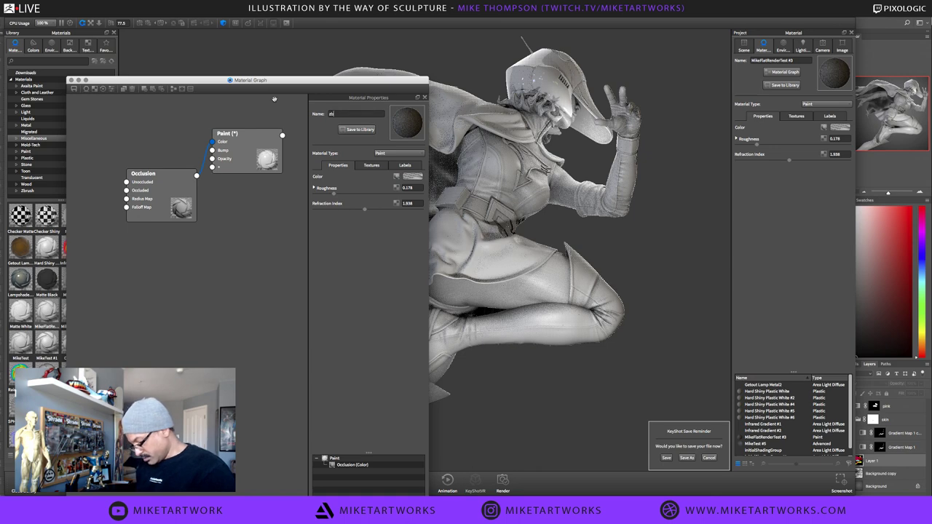
type("bMaterial")
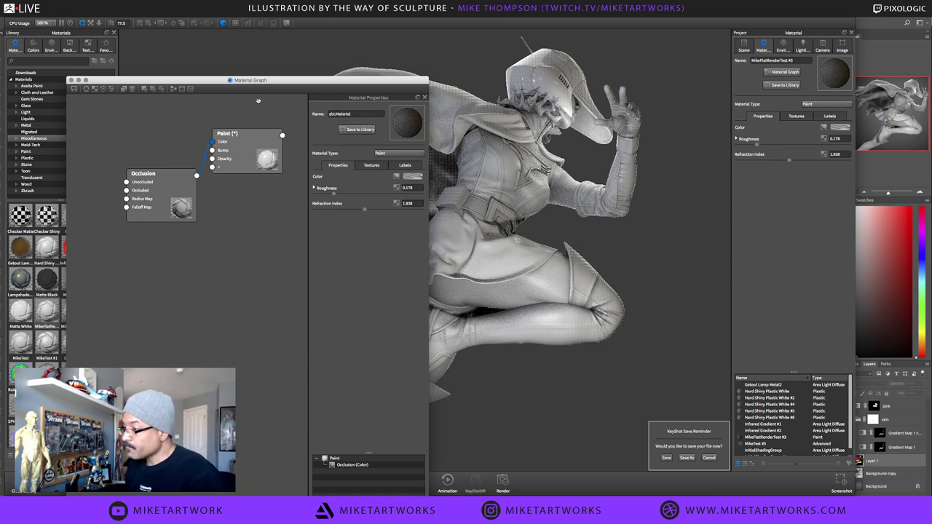
left_click(359, 131)
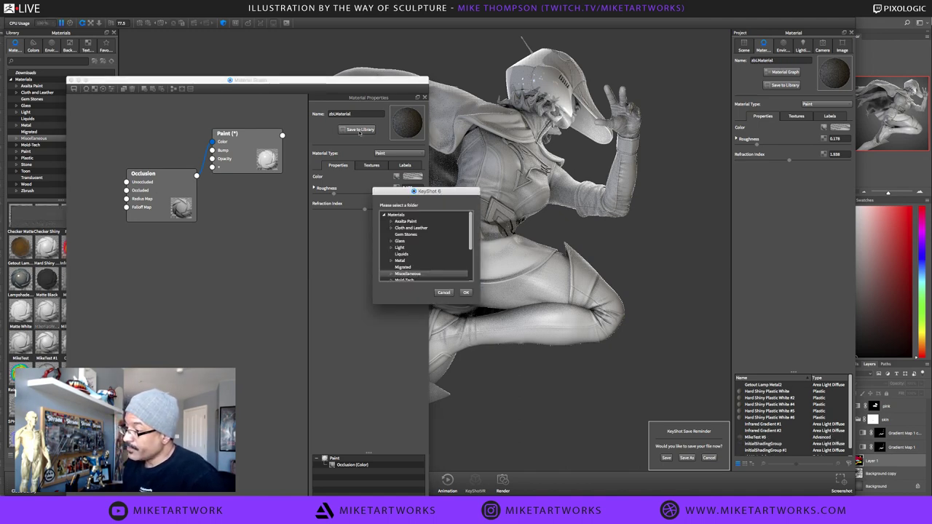
left_click(466, 292)
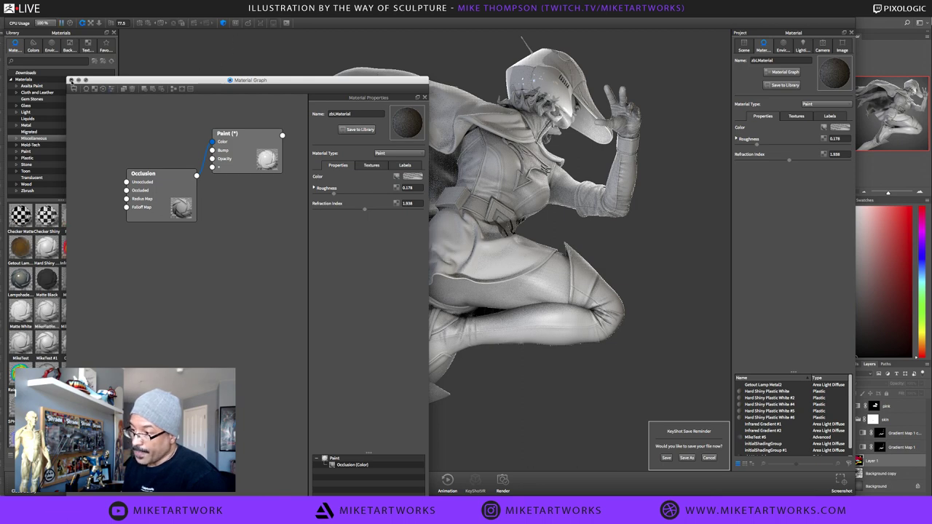
left_click(70, 80)
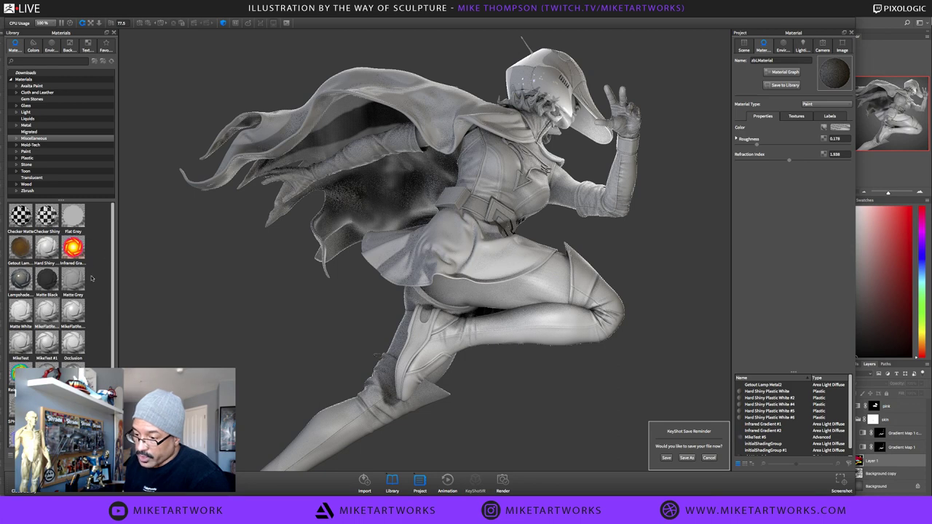
Apply the saved zbLMaterial from the library to the character's skirt and helmet, and save the scene
scroll(108, 348, "down", 2)
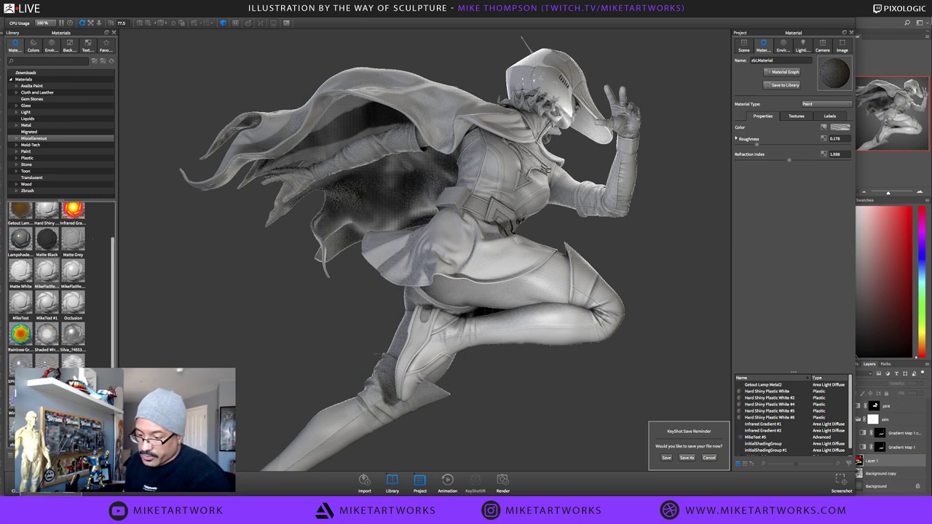
left_click_drag(47, 271, 473, 258)
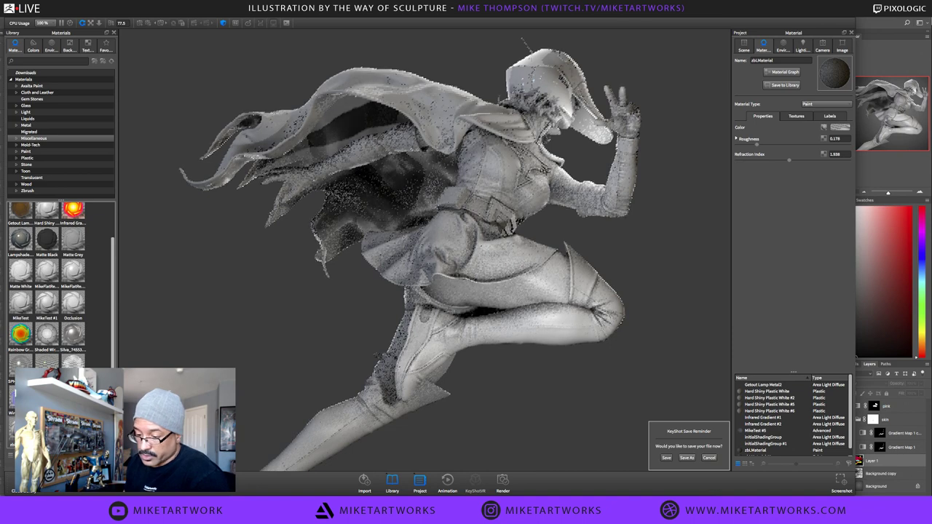
left_click_drag(47, 271, 536, 80)
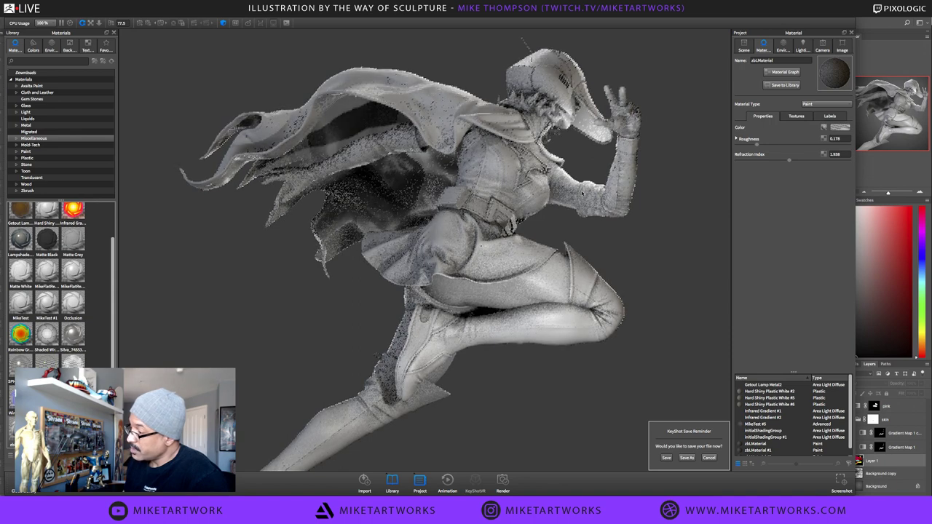
left_click(667, 458)
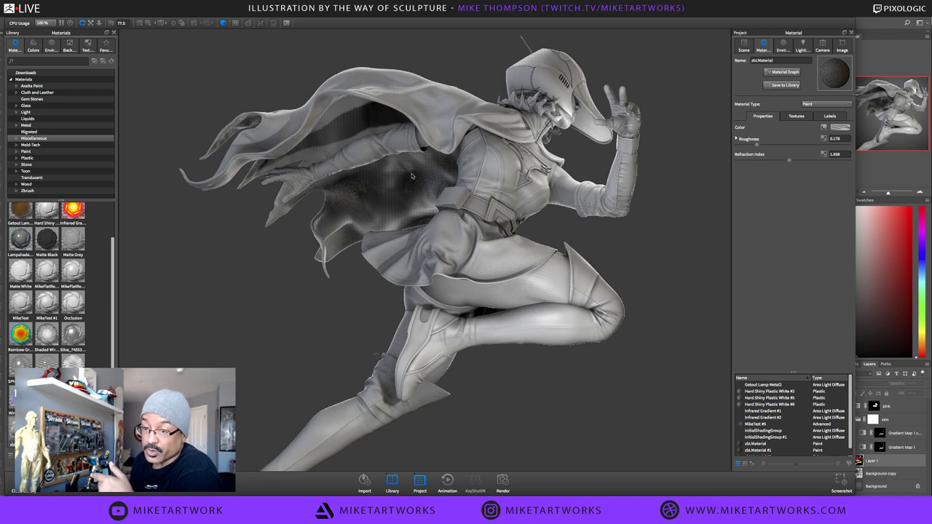
Switch to Photoshop and show Layer 1 above the pink layer with its blend mode set to Normal
left_click(30, 11)
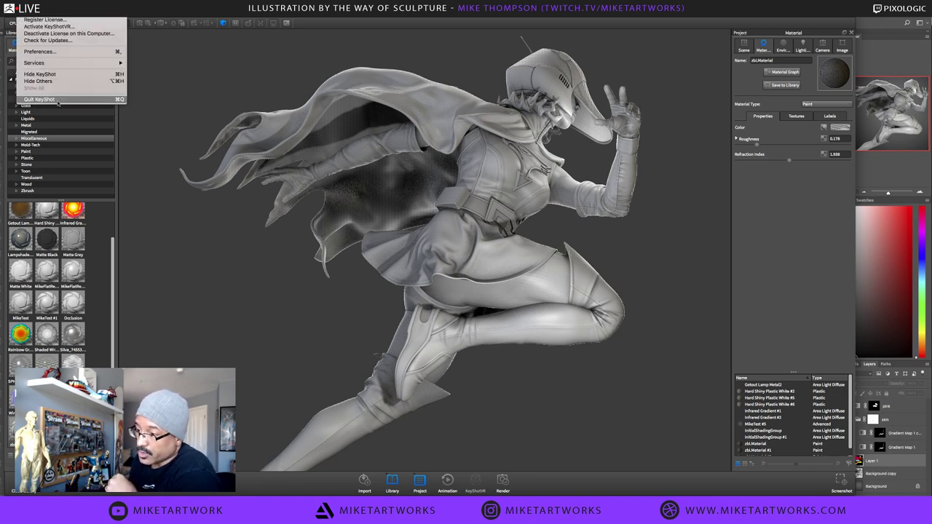
left_click(40, 75)
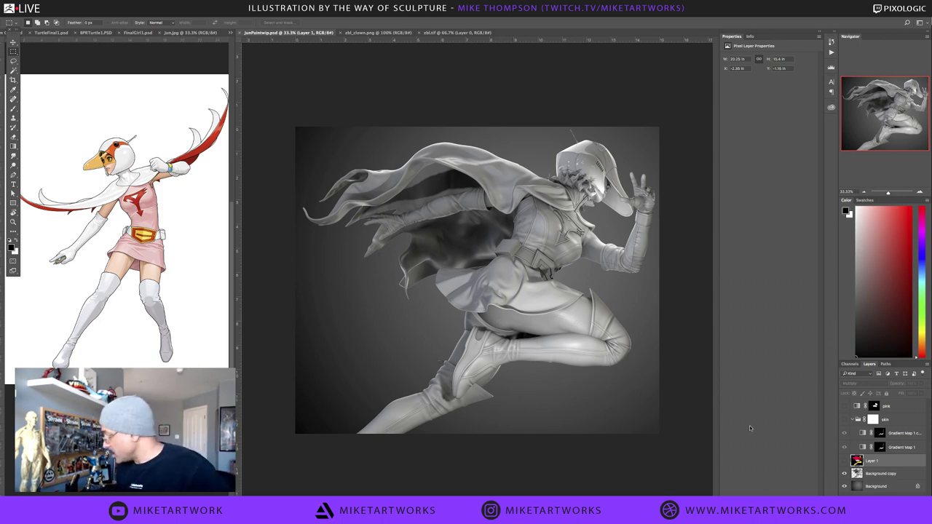
left_click(844, 461)
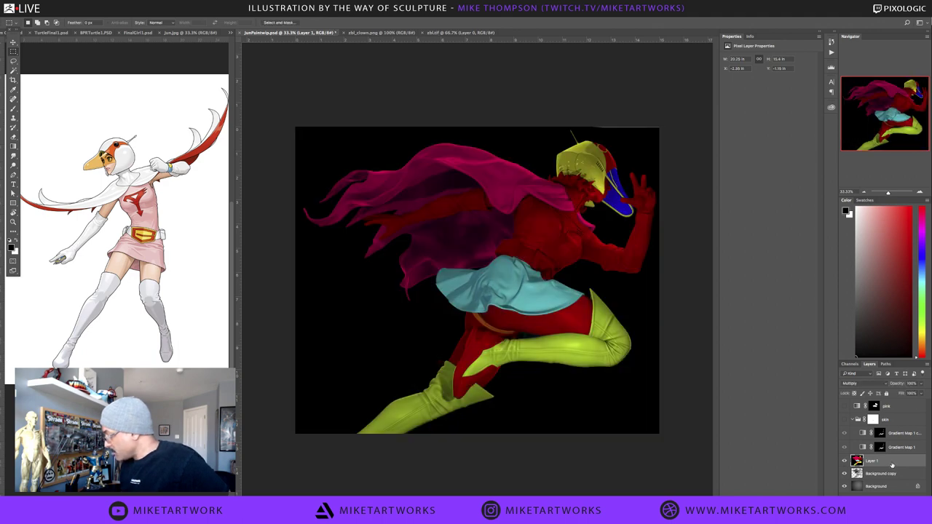
left_click_drag(892, 464, 896, 402)
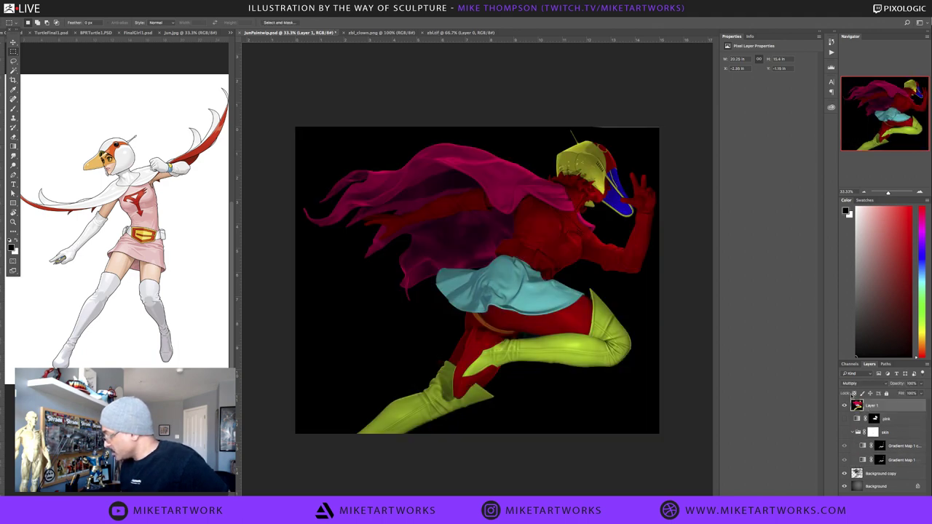
left_click(860, 383)
left_click(852, 363)
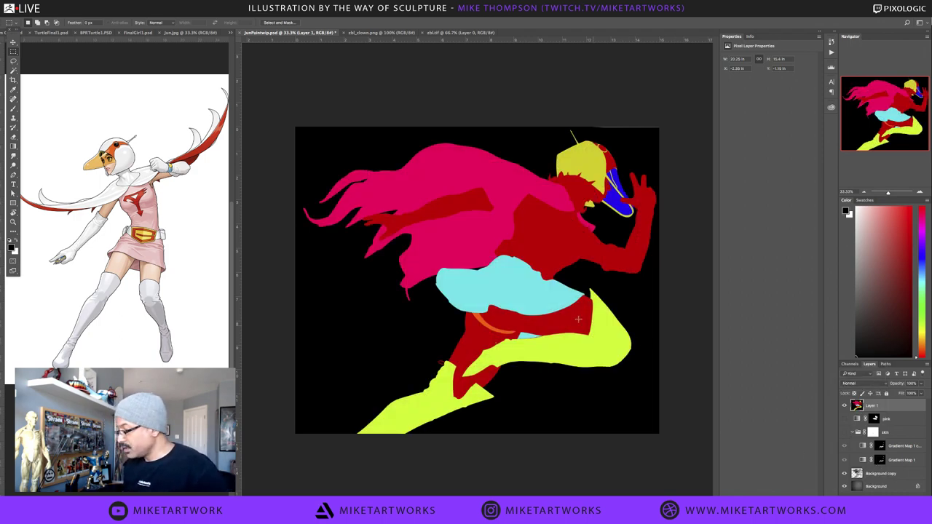
Select the magenta cape area of Layer 1 with the Magic Wand and hide that layer
scroll(538, 301, "up", 3)
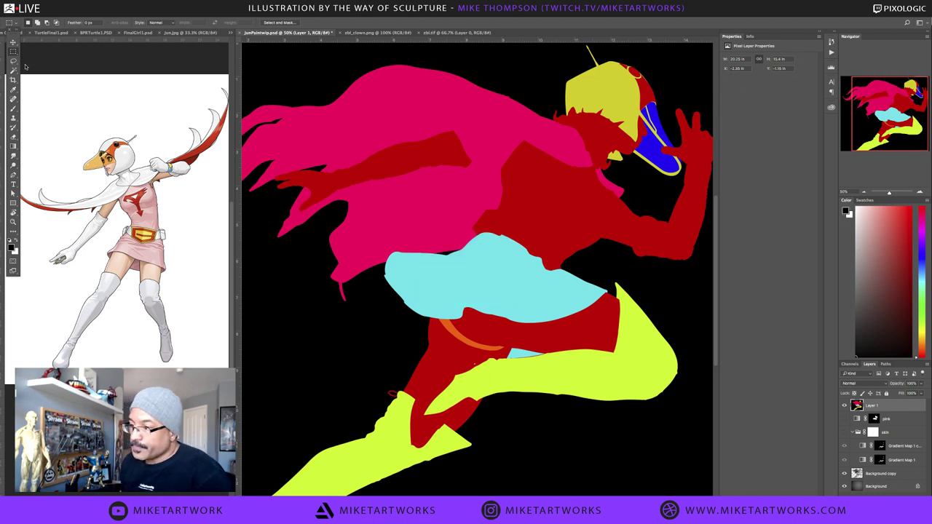
left_click(13, 71)
left_click(442, 125)
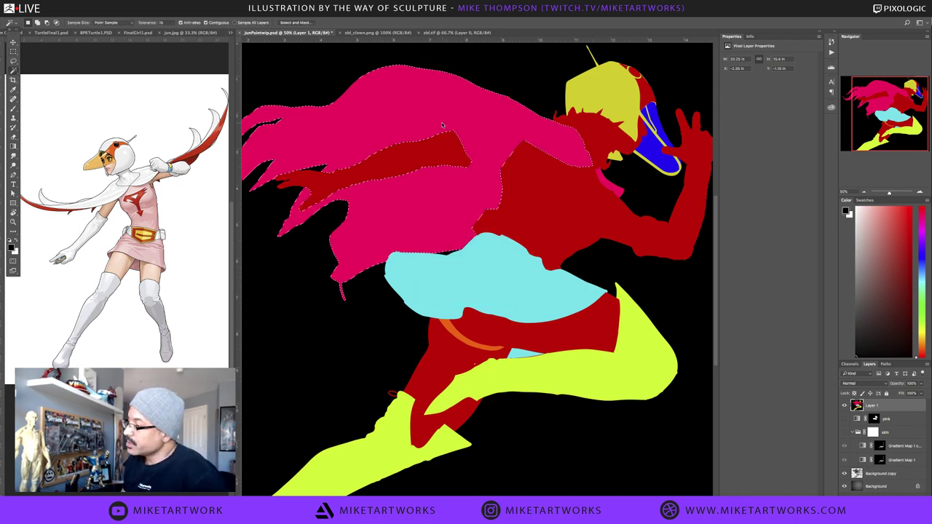
left_click(845, 405)
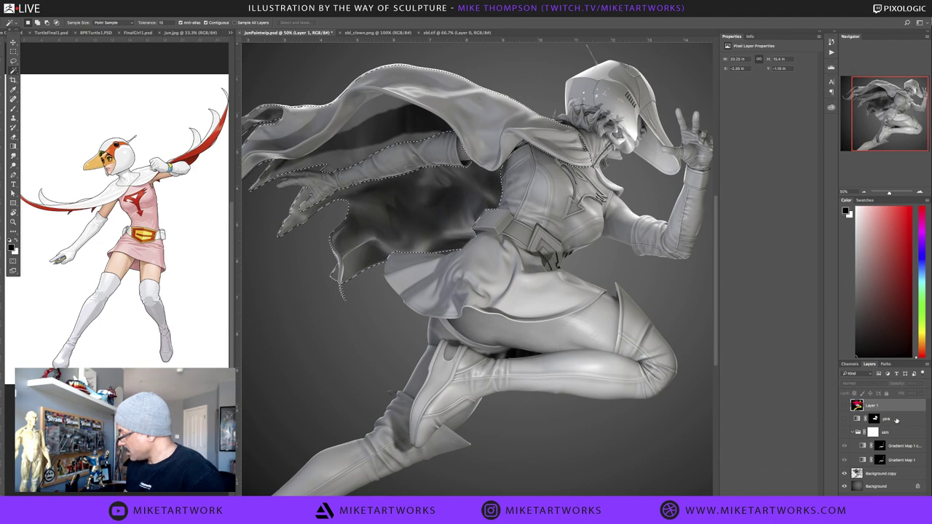
Show the pink and skin layers, and add a gradient map above pink, masked by the current cape selection
left_click(896, 421)
left_click(845, 419)
left_click(844, 432)
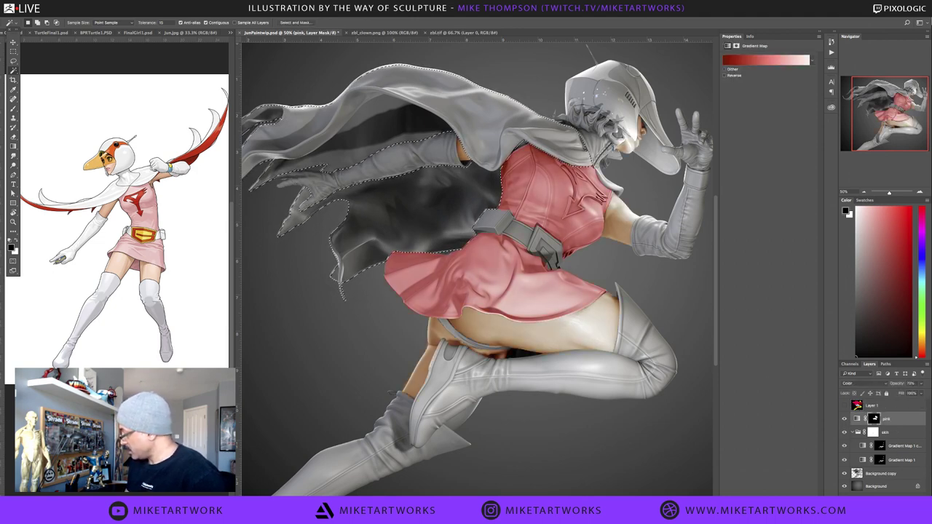
left_click(883, 500)
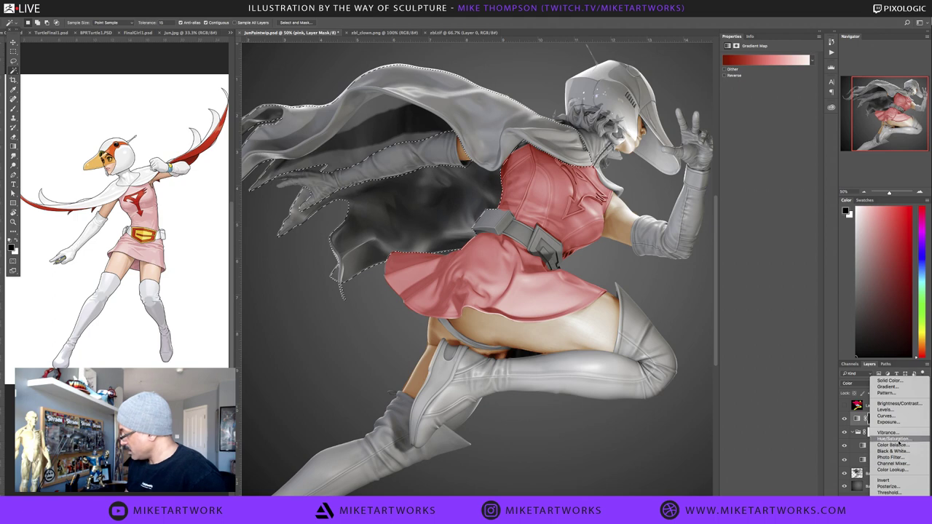
left_click(892, 499)
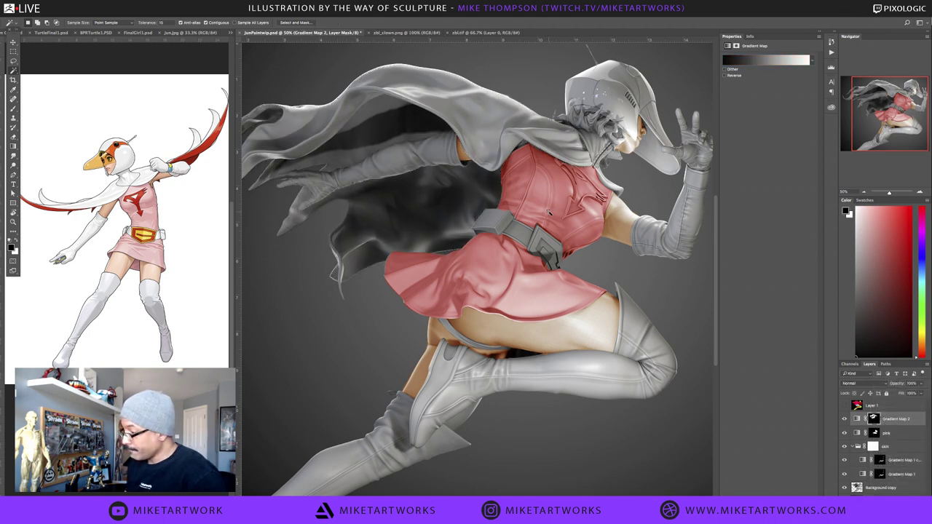
Apply the Red Jewel preset to the cape's gradient map
left_click(744, 61)
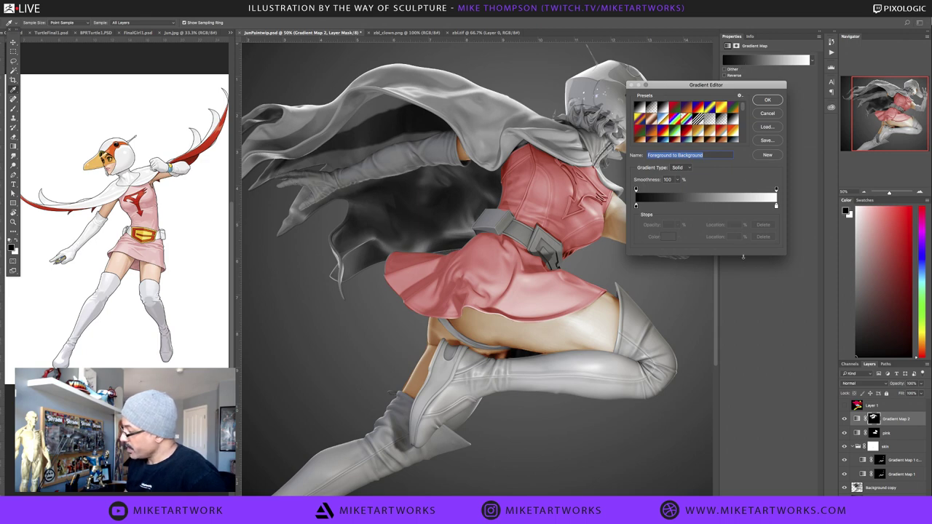
left_click_drag(743, 258, 744, 496)
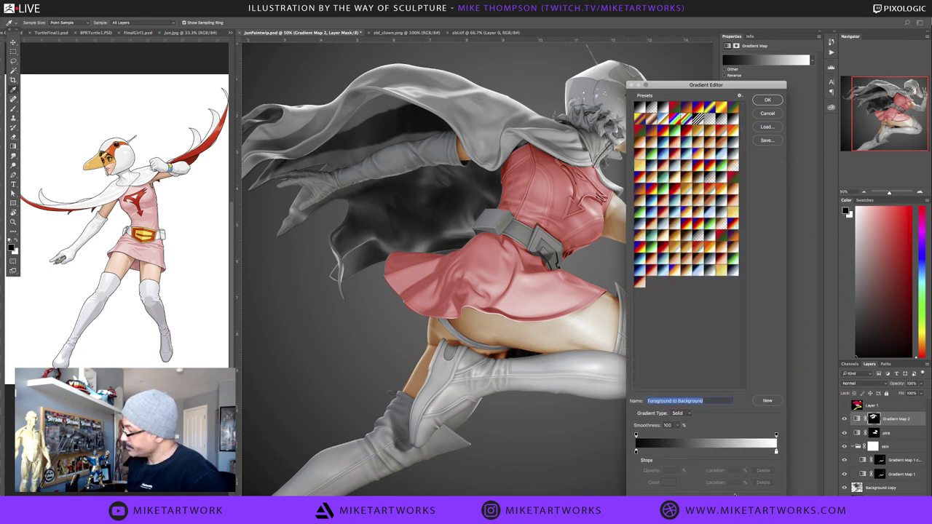
left_click(664, 254)
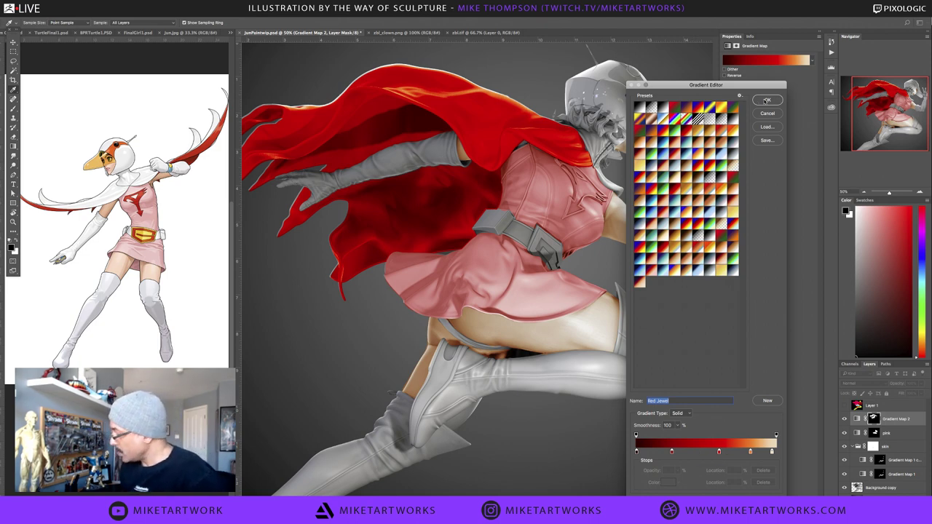
left_click(767, 100)
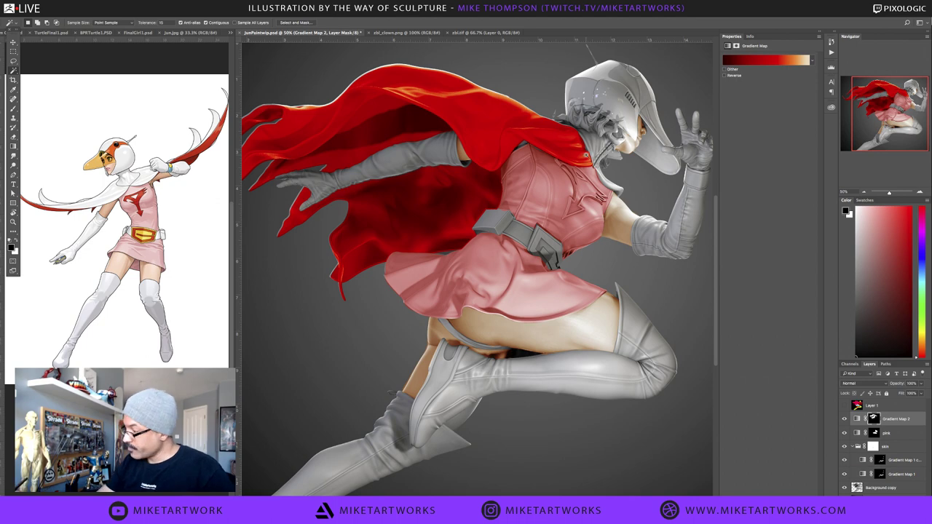
Switch the document to full-screen view and nudge the cape gradient map's mask slightly left to align with the cape
left_click(587, 164, "super")
left_click(587, 164, "super")
left_click_drag(571, 231, 608, 401)
scroll(610, 400, "up", 2)
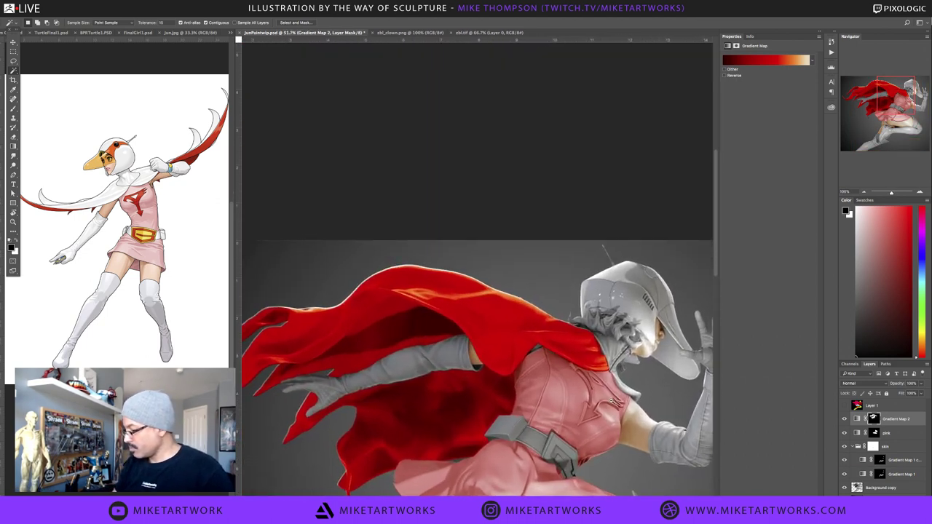
key("f")
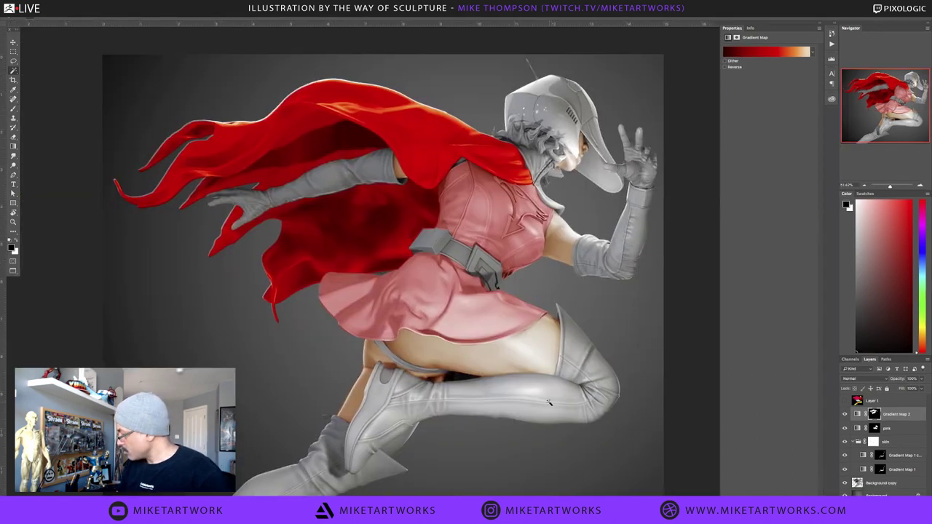
left_click(874, 415)
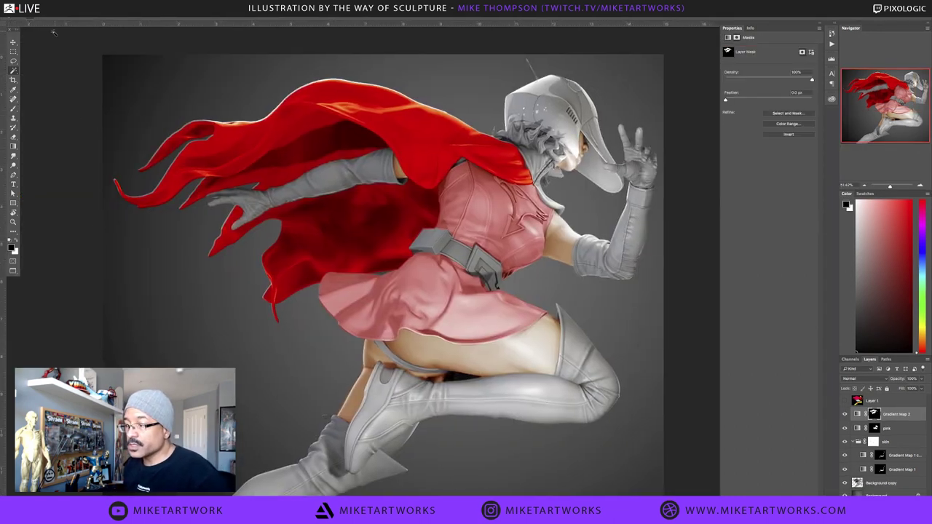
left_click(12, 43)
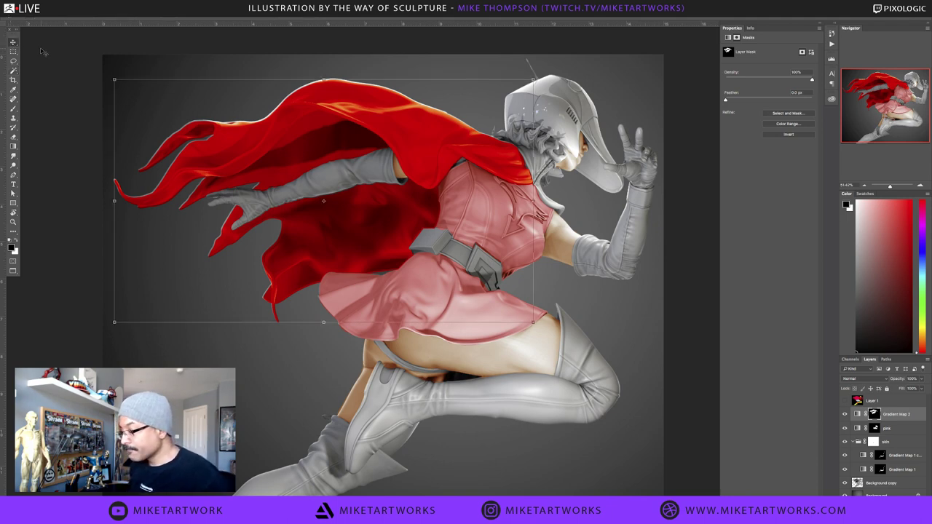
key("Left")
key("Left")
key("Left")
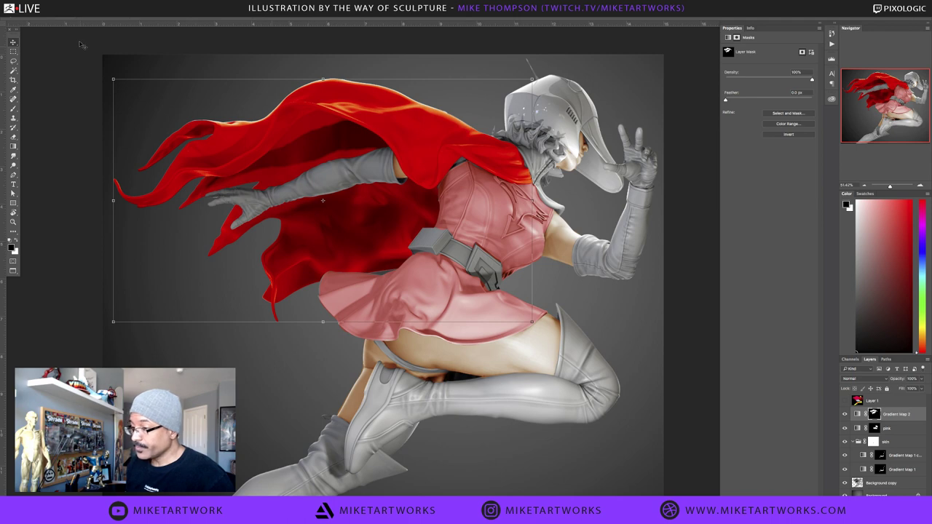
Lasso the upper outer surface of the cape and fill it with black in the gradient map's mask
left_click(12, 55)
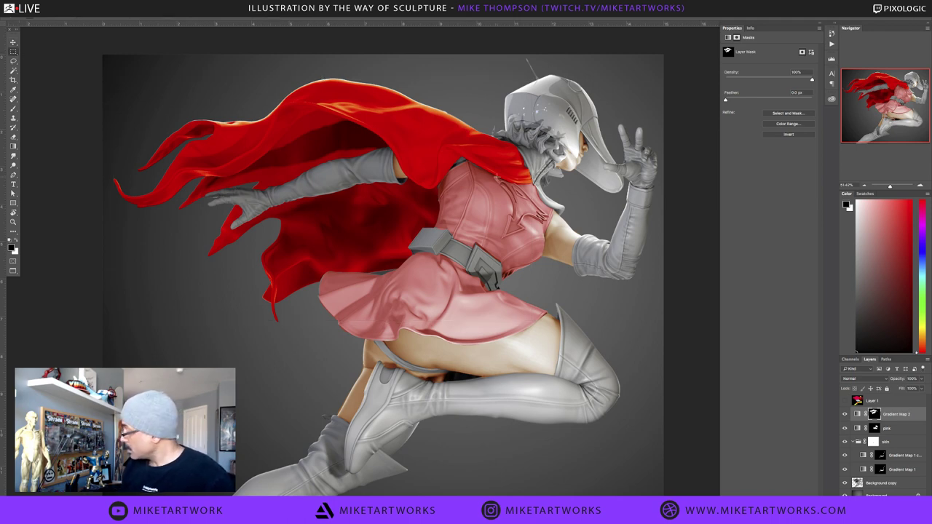
left_click(13, 61)
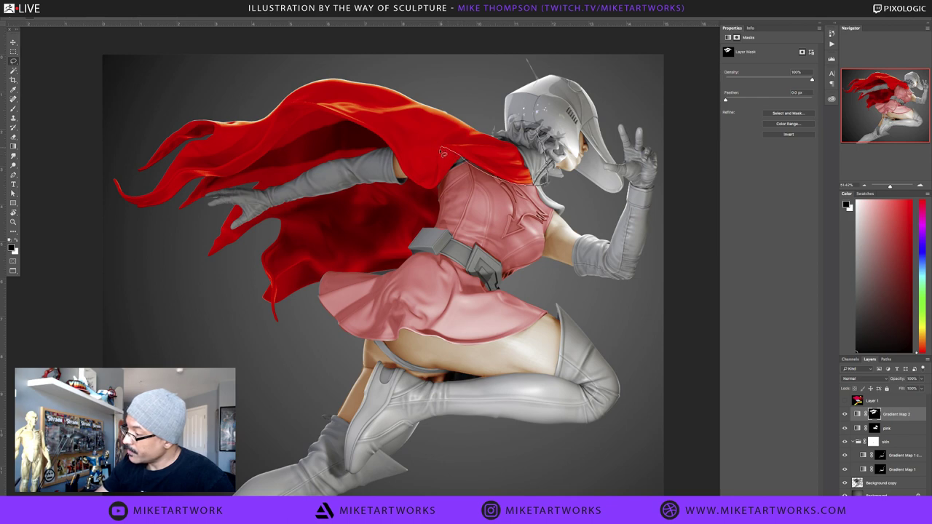
mouse_move(437, 186)
left_mouse_down()
mouse_move(416, 185)
mouse_move(393, 157)
mouse_move(315, 112)
mouse_move(474, 46)
mouse_move(537, 40)
left_mouse_up()
key("alt+BackSpace")
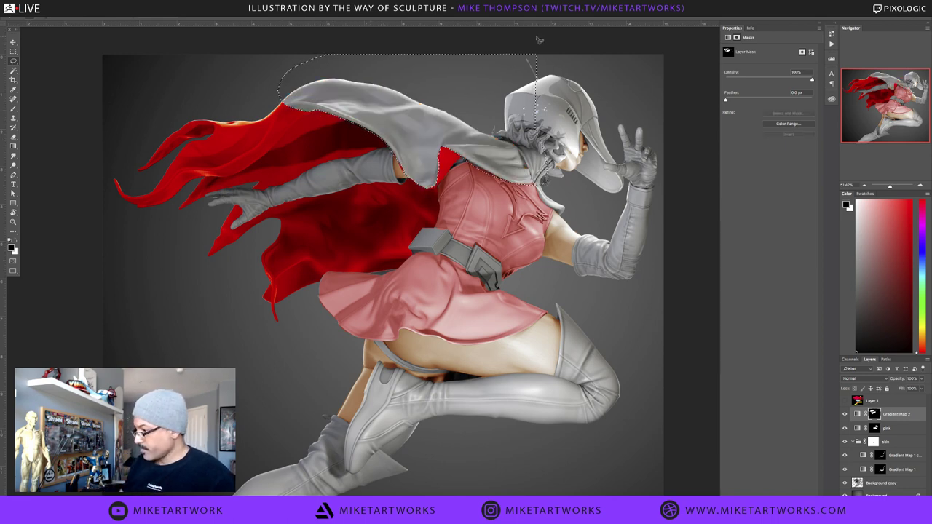
Lasso the strip of lining just below the cape's upper fold and touch up its mask edge with white
key("r")
left_click_drag(455, 406, 600, 401)
key("ctrl+plus")
left_click_drag(350, 442, 524, 381)
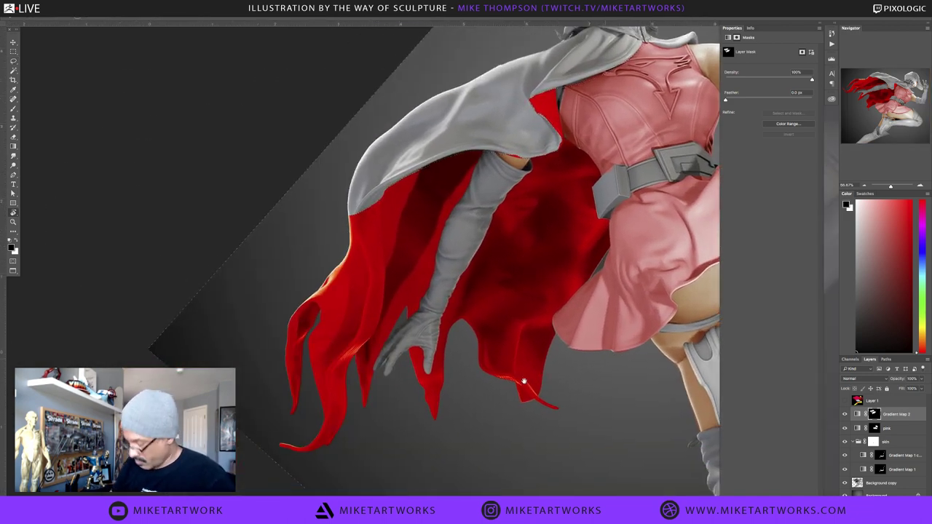
left_click_drag(387, 188, 389, 206)
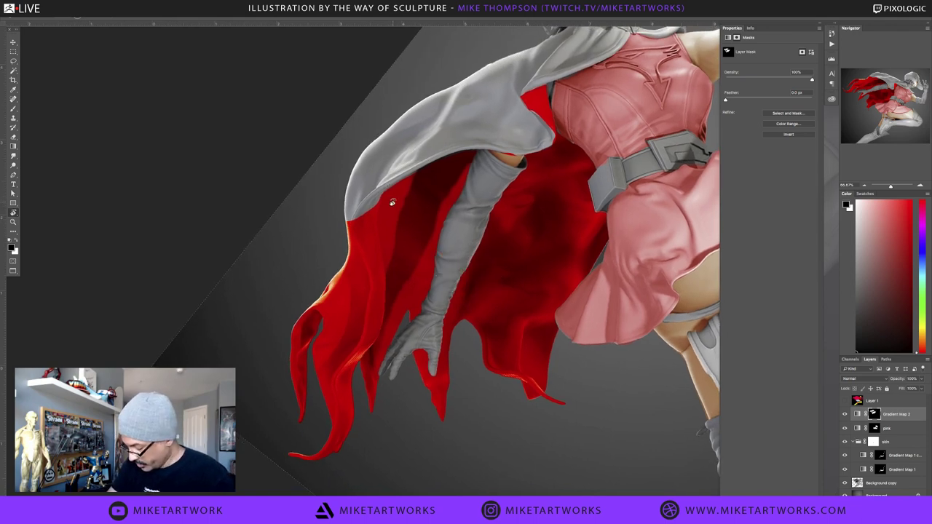
key("l")
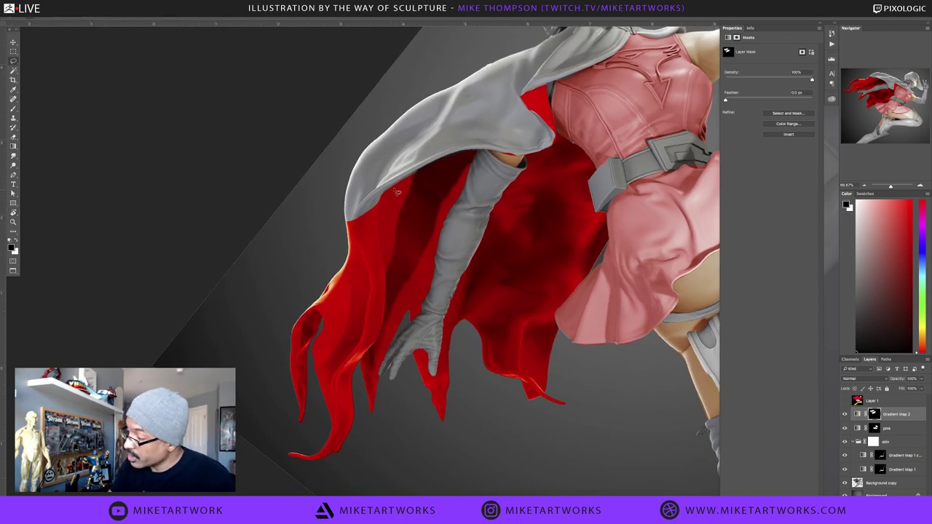
mouse_move(424, 168)
left_mouse_down()
mouse_move(364, 208)
mouse_move(356, 224)
mouse_move(379, 244)
left_mouse_up()
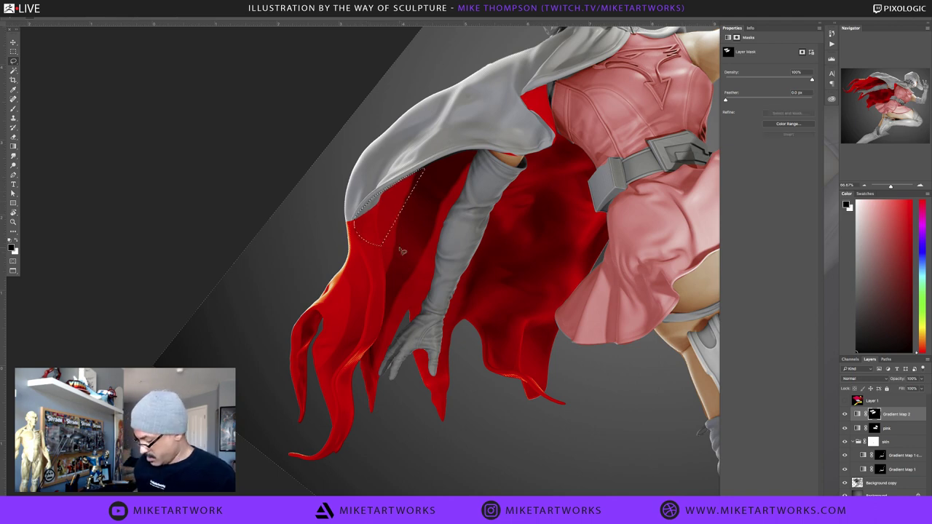
key("x")
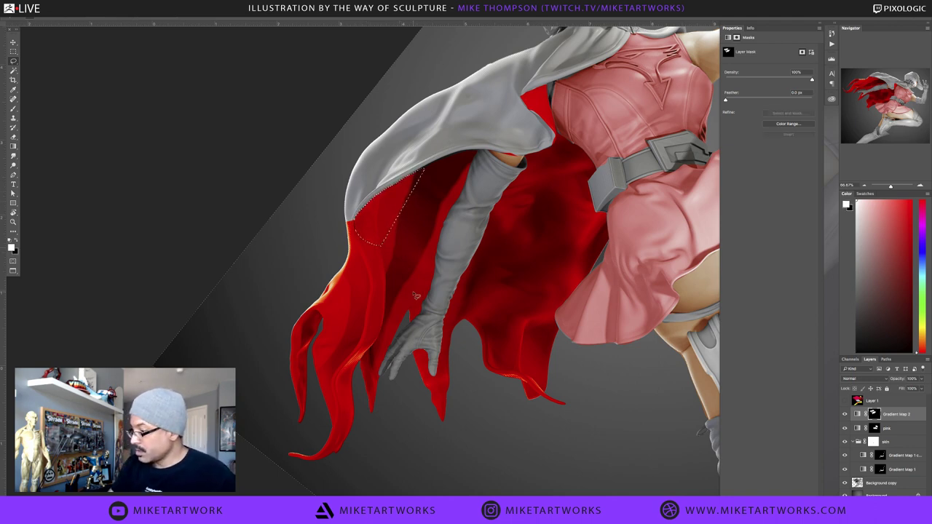
key("ctrl+d")
Lasso the outer surface of the cape's trailing end, excluding the curled lining, and fill it with black in the mask
mouse_move(354, 240)
left_mouse_down()
mouse_move(369, 271)
mouse_move(369, 326)
mouse_move(337, 383)
mouse_move(339, 413)
mouse_move(294, 450)
mouse_move(284, 206)
left_mouse_up()
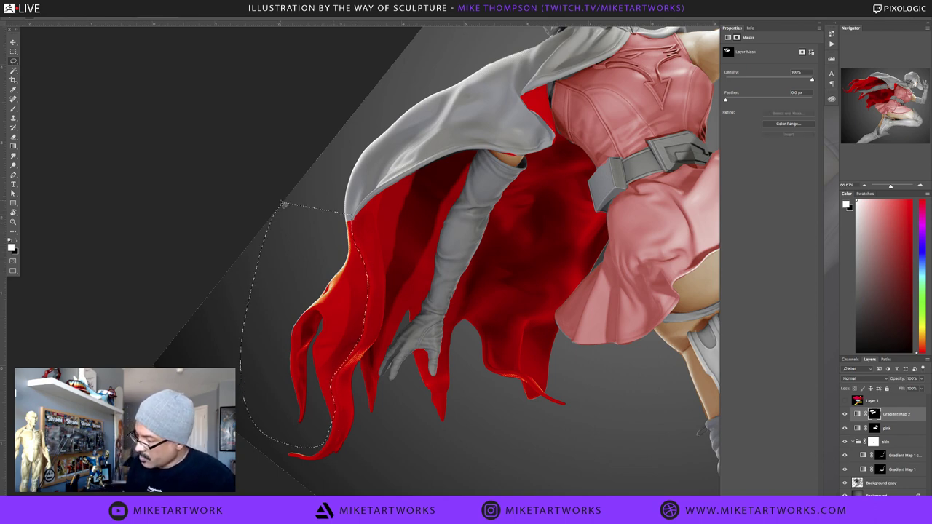
mouse_move(309, 320)
left_mouse_down()
mouse_move(292, 401)
mouse_move(316, 421)
left_mouse_up()
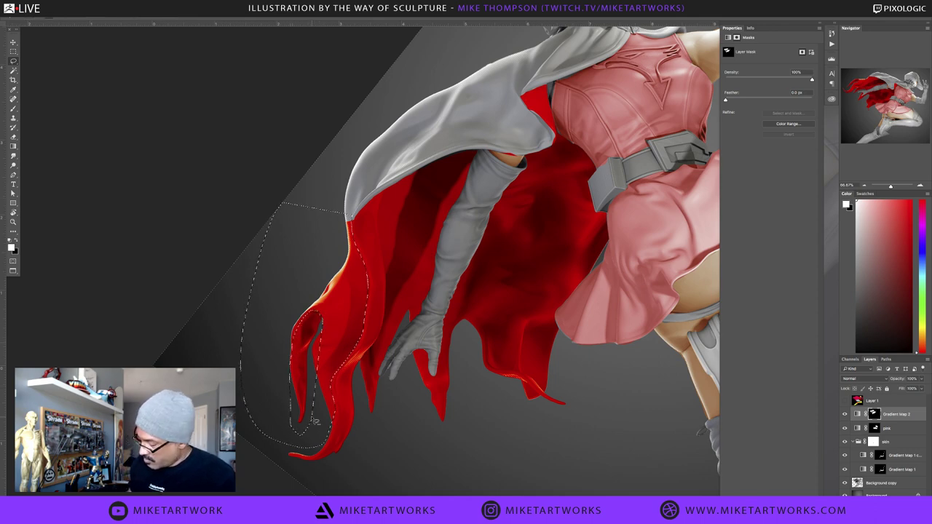
mouse_move(322, 327)
left_mouse_down()
mouse_move(315, 352)
mouse_move(340, 343)
left_mouse_up()
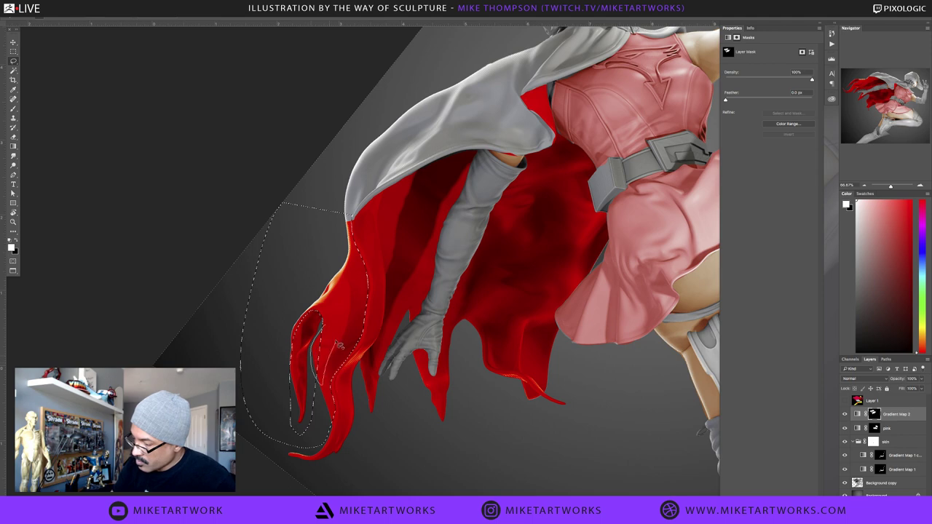
key("alt+BackSpace")
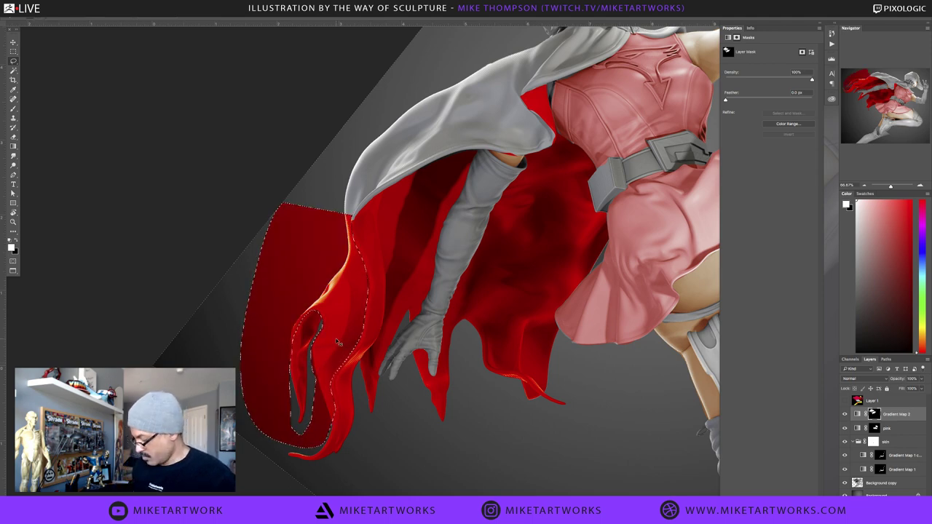
key("ctrl+z")
key("x")
key("alt+BackSpace")
key("ctrl+d")
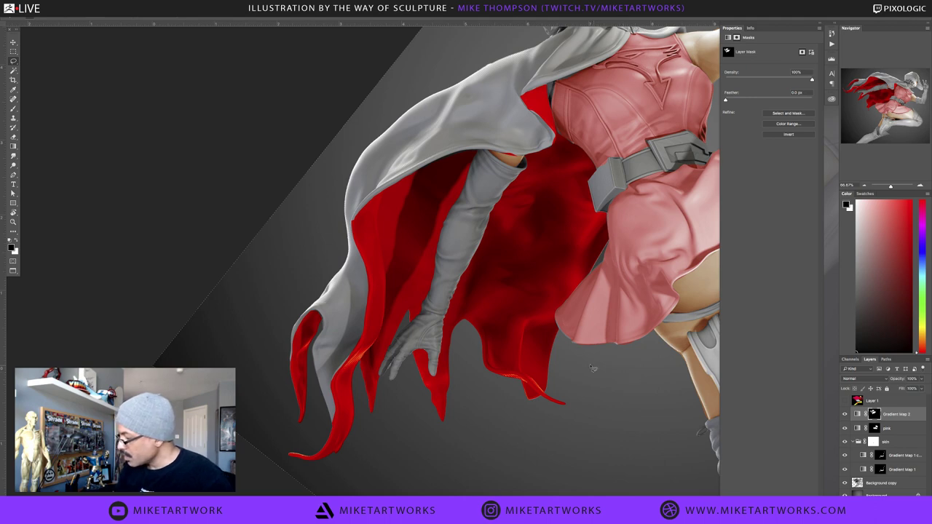
Mask the red off the small turned-up hem at the cape's lower edge and along the fold above the trailing arm
mouse_move(498, 375)
left_mouse_down()
mouse_move(532, 386)
mouse_move(497, 375)
mouse_move(527, 384)
mouse_move(537, 409)
mouse_move(536, 381)
mouse_move(500, 355)
left_mouse_up()
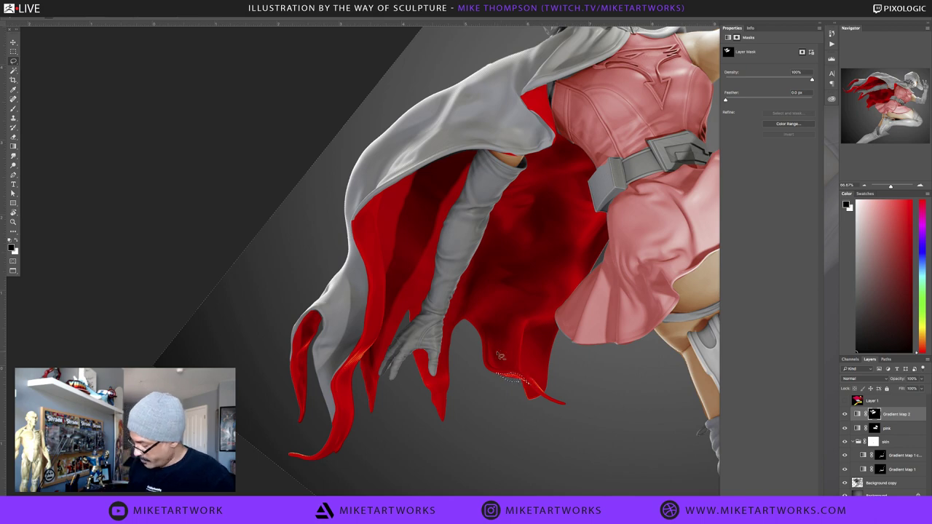
key("ctrl+d")
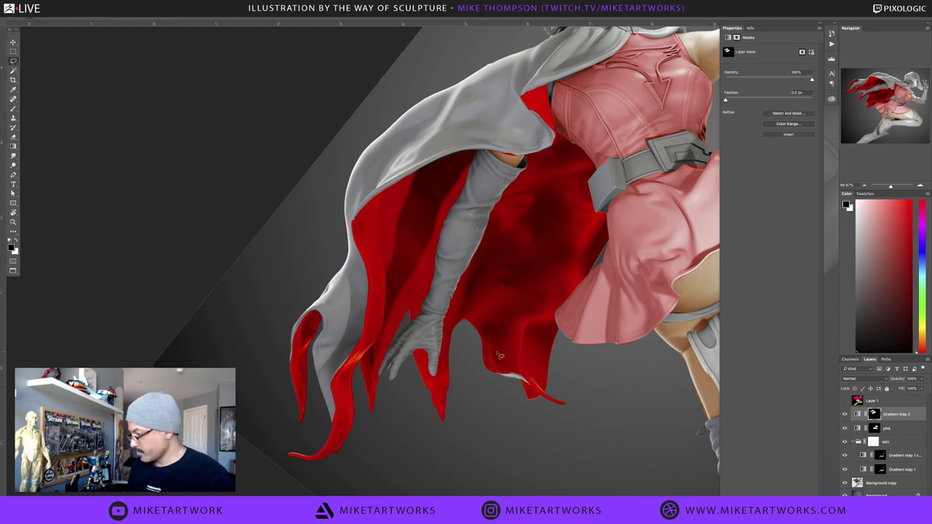
left_click(619, 405, "alt")
left_click_drag(630, 395, 545, 465)
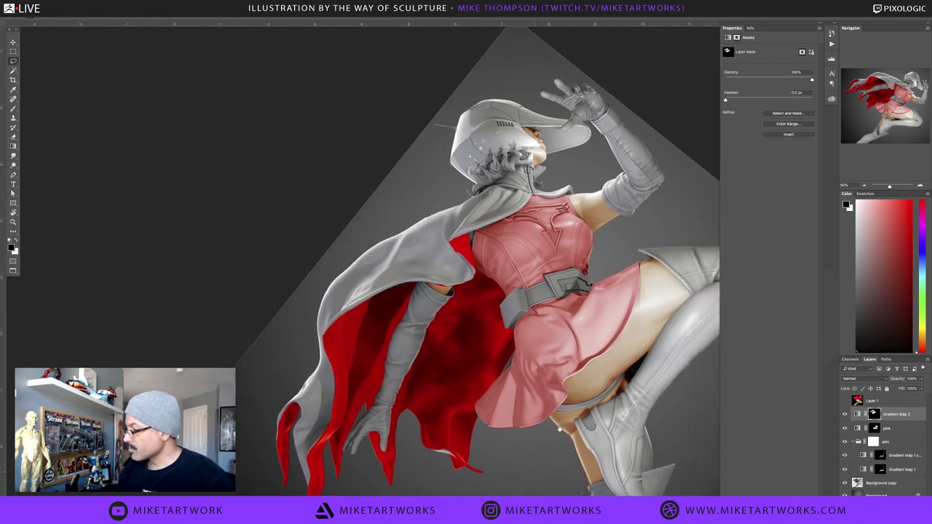
mouse_move(462, 292)
left_mouse_down()
mouse_move(440, 303)
mouse_move(412, 289)
left_mouse_up()
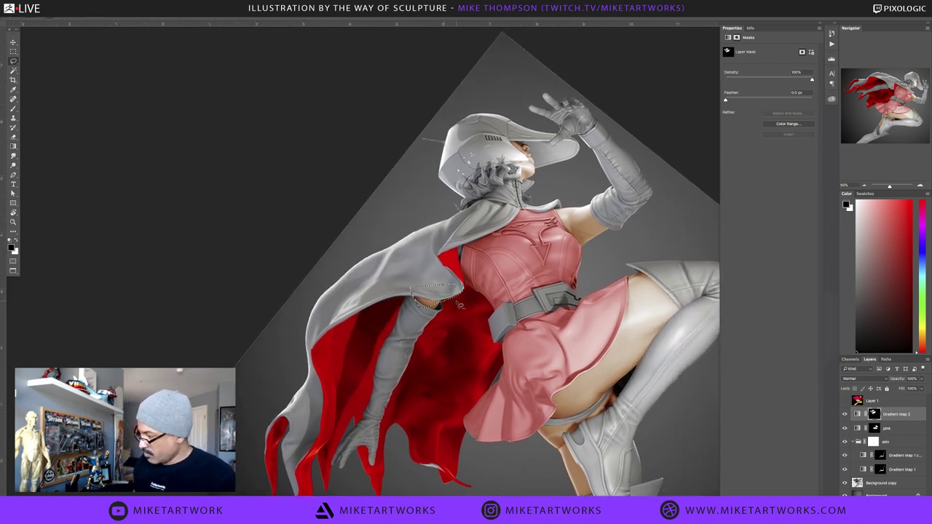
key("ctrl+d")
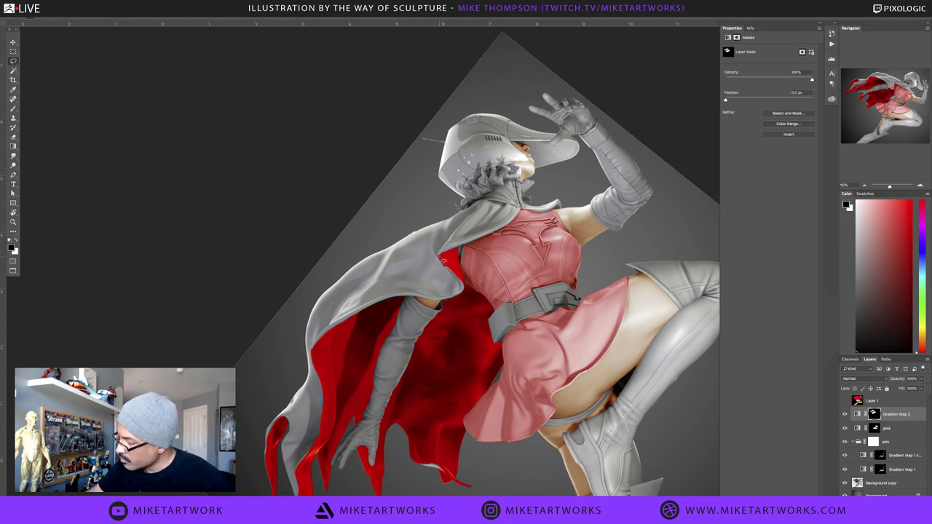
Lasso the lining edge in the cape opening beside the torso and touch up its mask with white
left_click_drag(442, 259, 468, 292)
key("x")
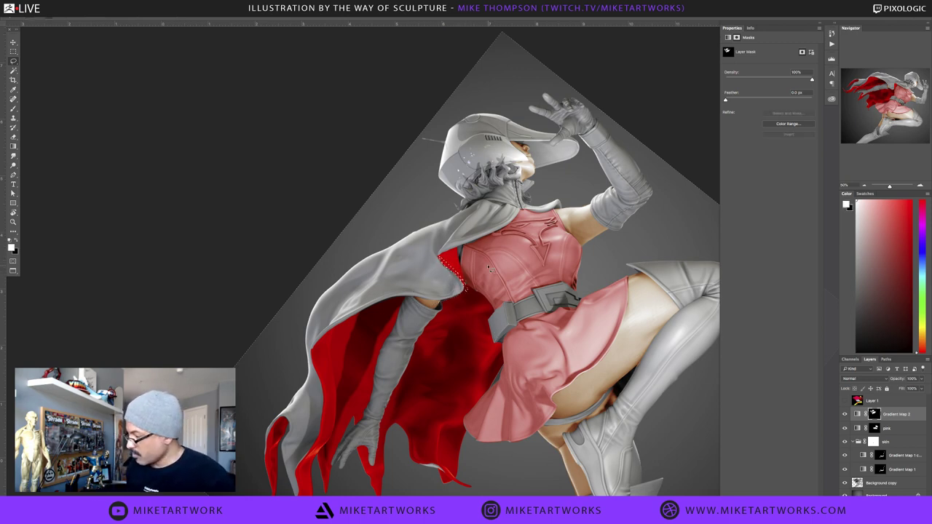
key("ctrl+d")
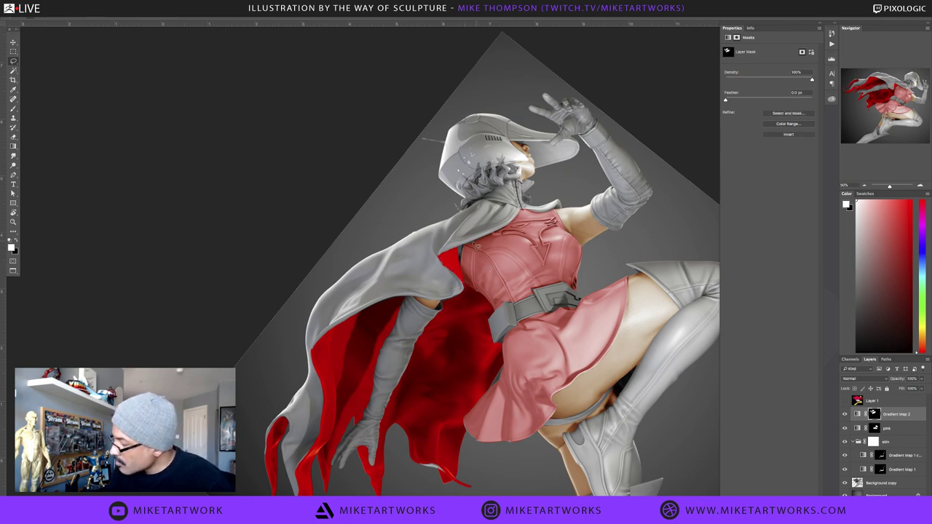
Lasso the outer cape fold bordering the red opening beside the torso, clean its mask edge with black and deselect
left_click_drag(448, 272, 440, 272)
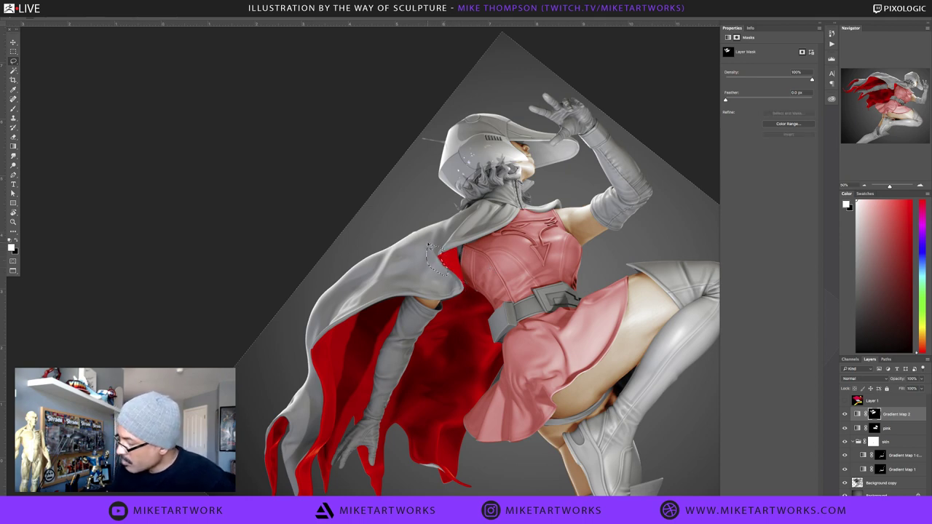
key("x")
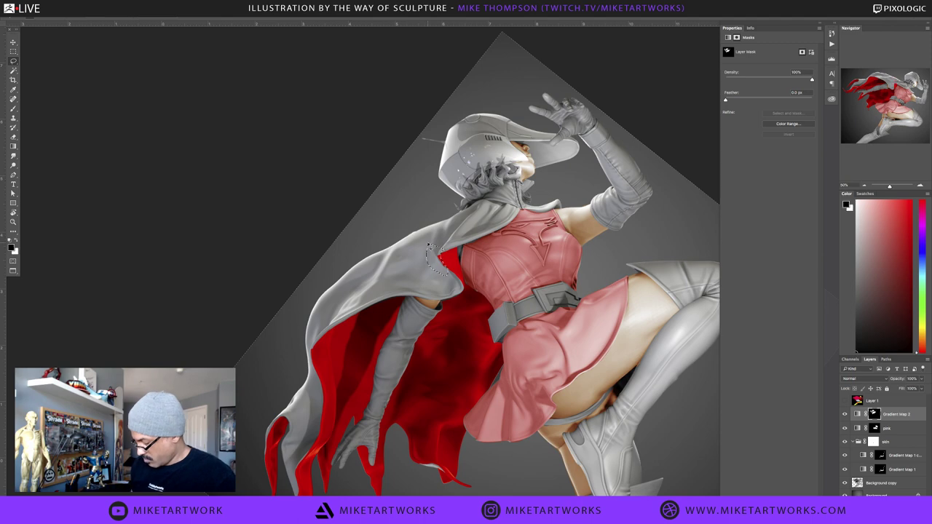
key("ctrl+minus")
left_click_drag(561, 357, 637, 389)
left_click_drag(659, 325, 528, 249)
left_click(456, 181, "ctrl")
left_click(457, 181, "ctrl")
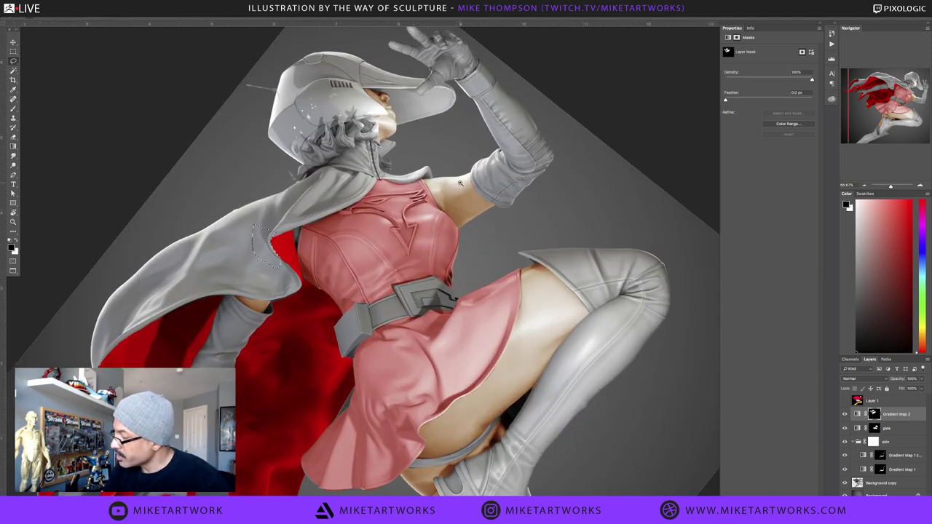
key("ctrl+d")
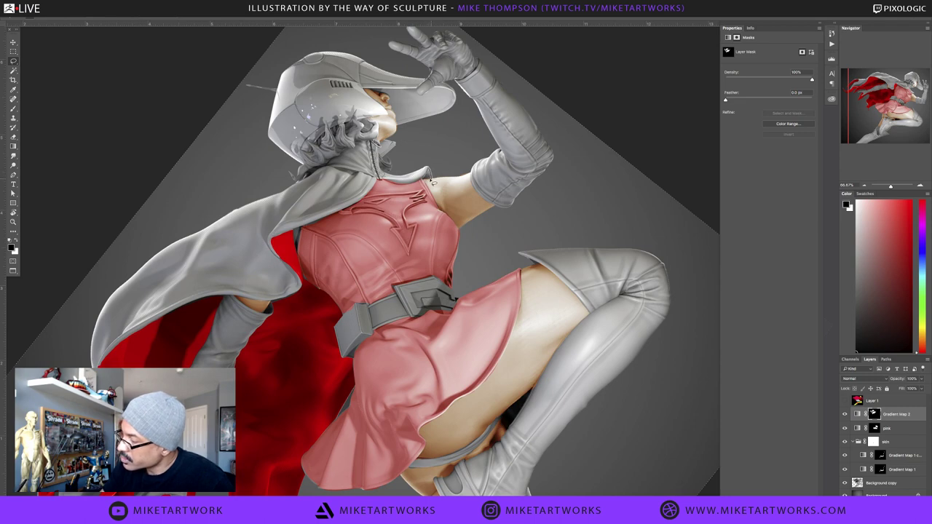
Reveal red in the mask on the small turned-up cape tip at the far shoulder and show the reference image alongside
key("x")
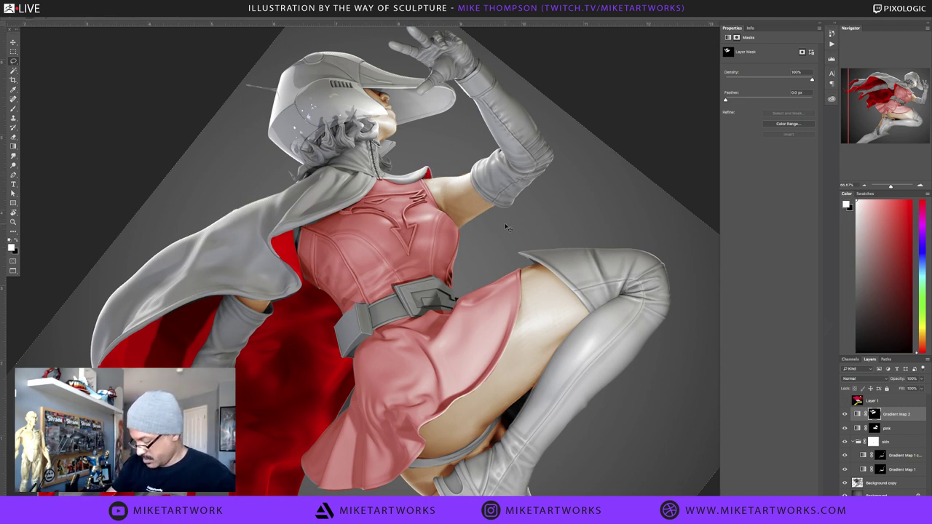
scroll(517, 243, "down", 1)
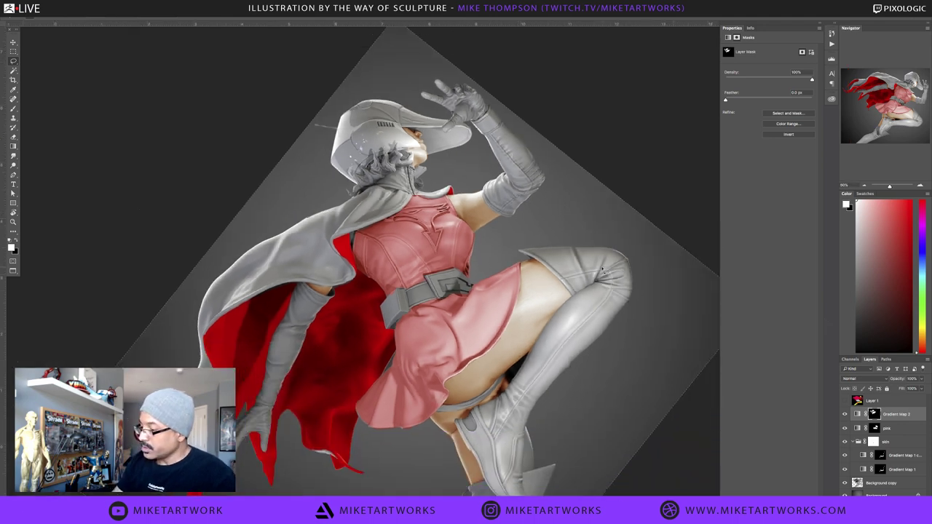
key("f")
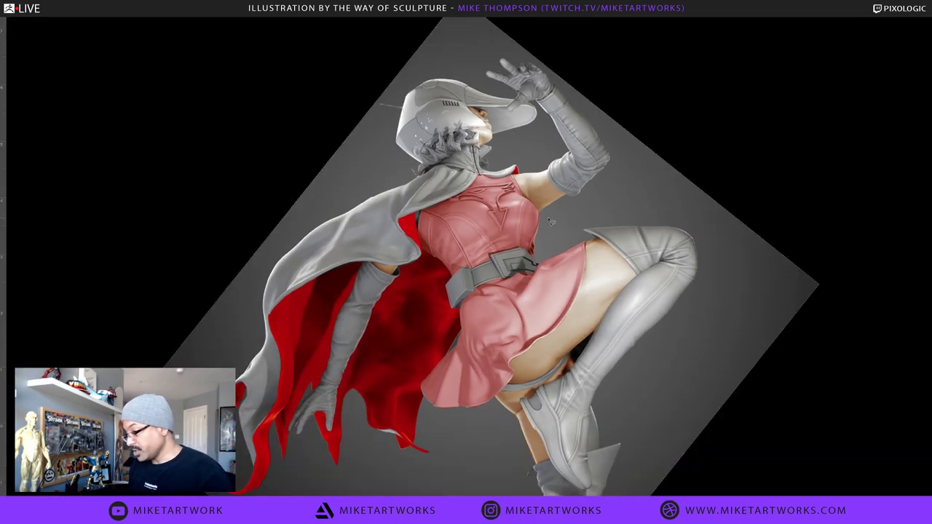
key("f")
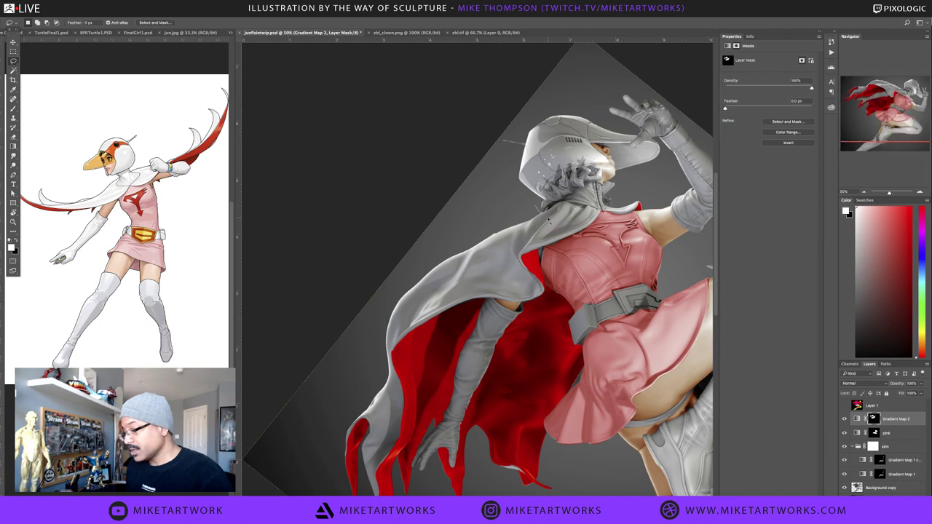
Lasso the chest emblem's central body and wings inside the raised border, leaving out the small triangular cut-out
left_click_drag(622, 241, 562, 257)
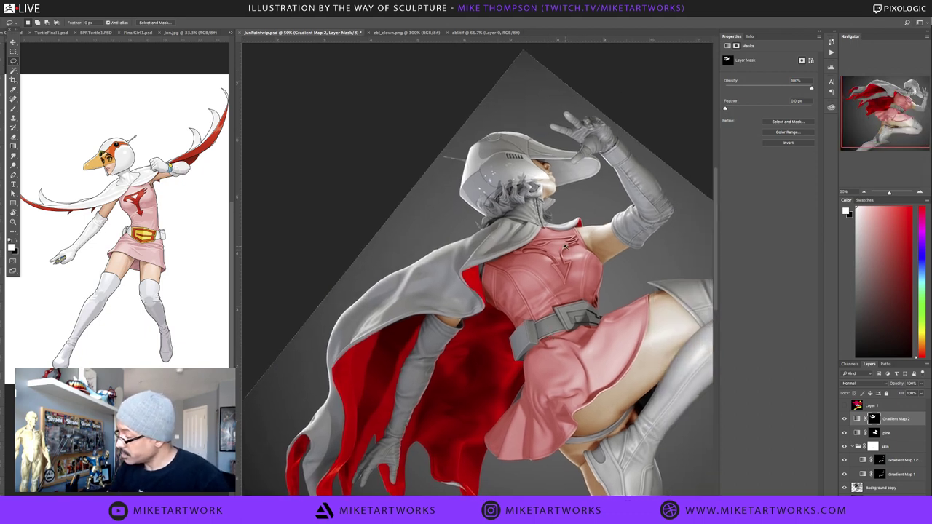
left_click(565, 247, "super")
left_click(564, 247, "super")
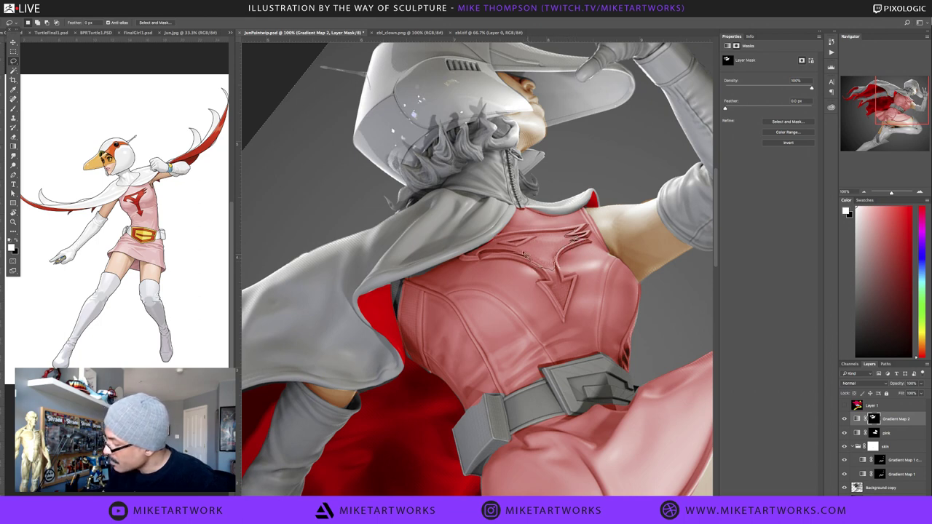
mouse_move(540, 237)
left_mouse_down()
mouse_move(554, 235)
mouse_move(526, 256)
left_mouse_up()
scroll(553, 256, "up", 2)
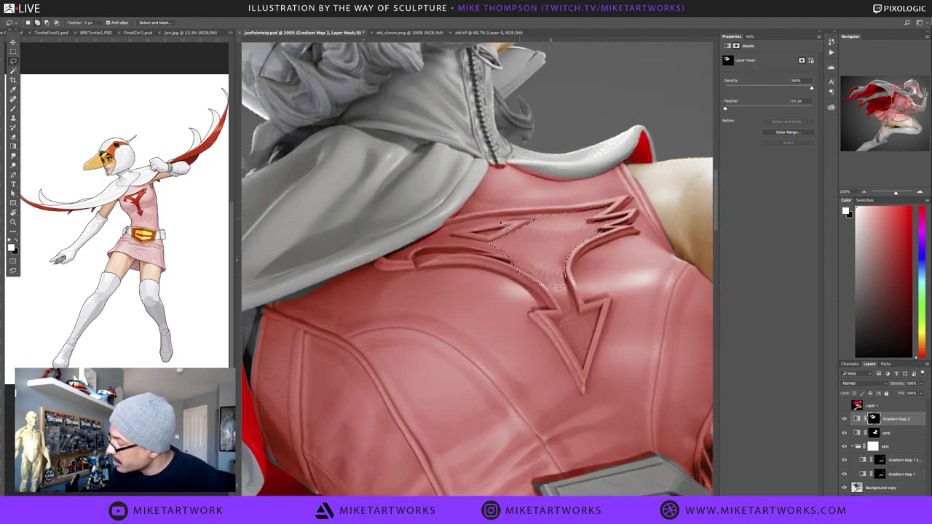
mouse_move(542, 217)
left_mouse_down()
mouse_move(568, 219)
mouse_move(528, 217)
mouse_move(570, 218)
mouse_move(446, 228)
mouse_move(438, 238)
mouse_move(448, 245)
mouse_move(453, 235)
mouse_move(508, 223)
mouse_move(390, 261)
mouse_move(449, 233)
left_mouse_up()
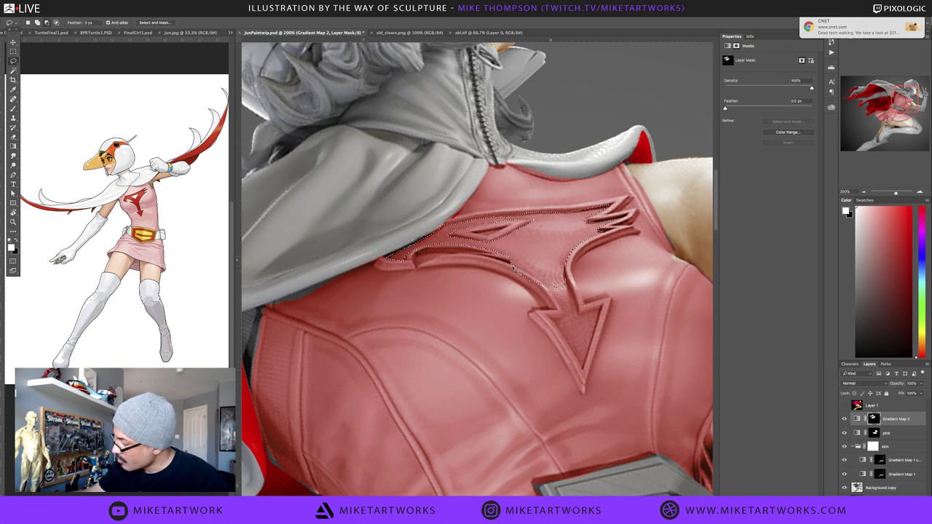
Extend the selection through the emblem's stem and arrowhead, fill it with white in the Gradient Map 2 mask and deselect
mouse_move(538, 277)
left_mouse_down()
mouse_move(555, 290)
mouse_move(575, 338)
left_mouse_up()
mouse_move(563, 274)
left_mouse_down()
mouse_move(549, 214)
mouse_move(591, 258)
left_mouse_up()
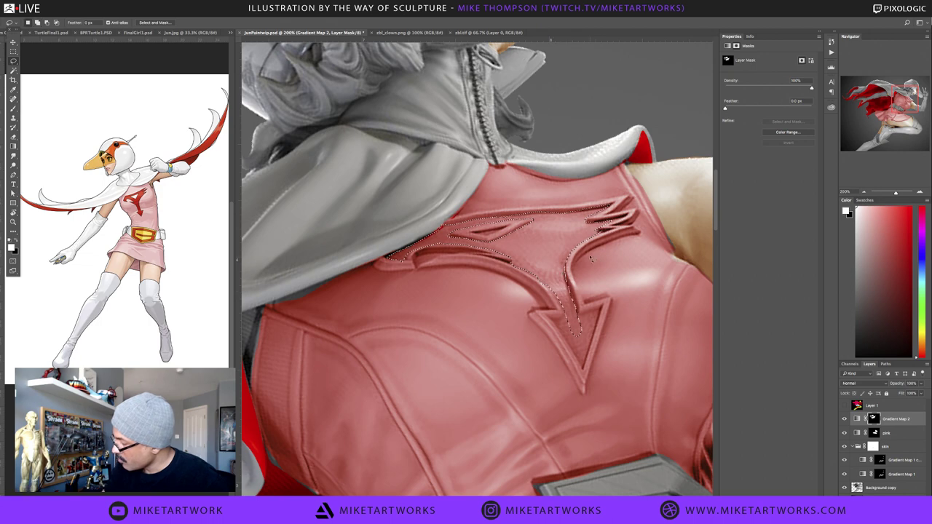
left_click_drag(598, 332, 580, 363)
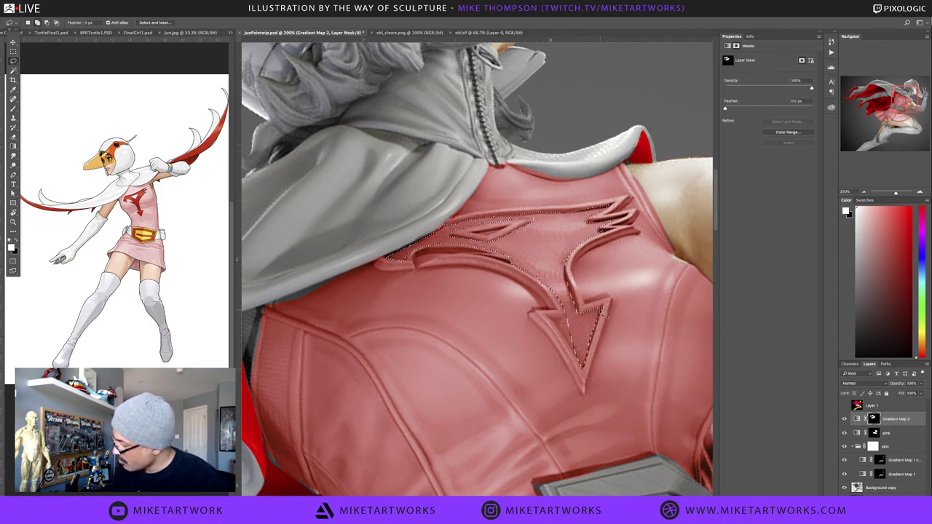
left_click_drag(603, 309, 583, 377)
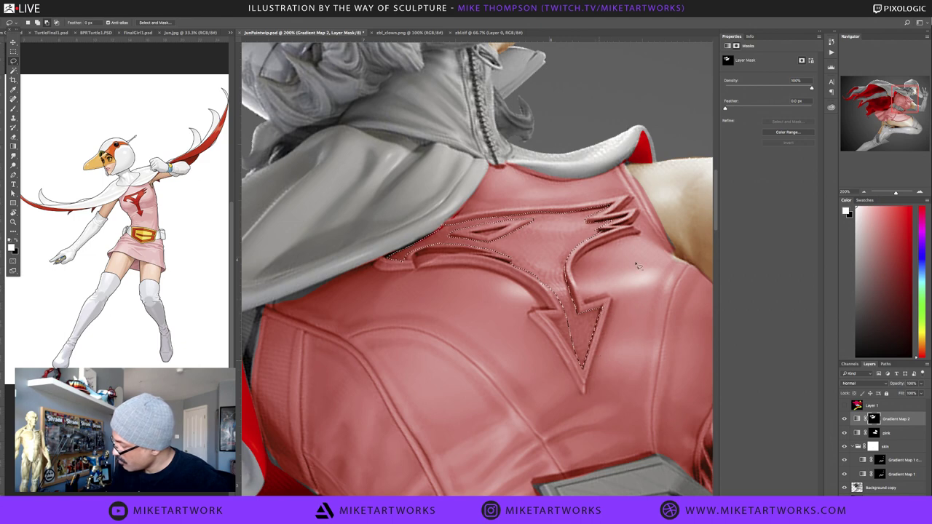
left_click_drag(567, 317, 552, 319)
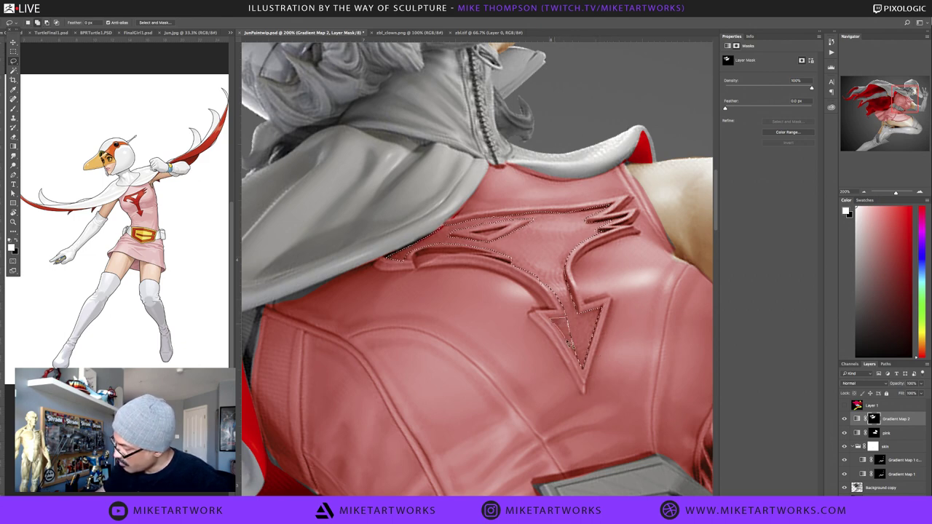
left_click_drag(583, 357, 582, 326)
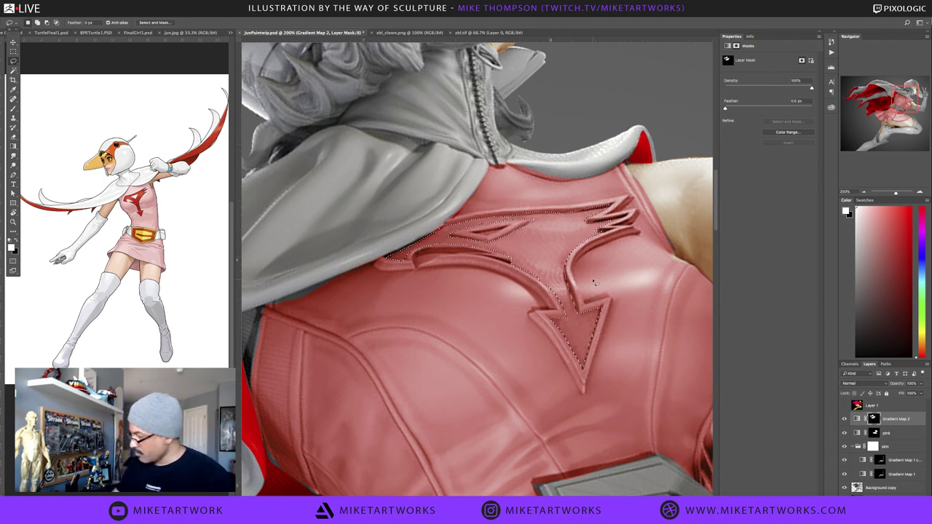
left_click_drag(568, 286, 575, 319)
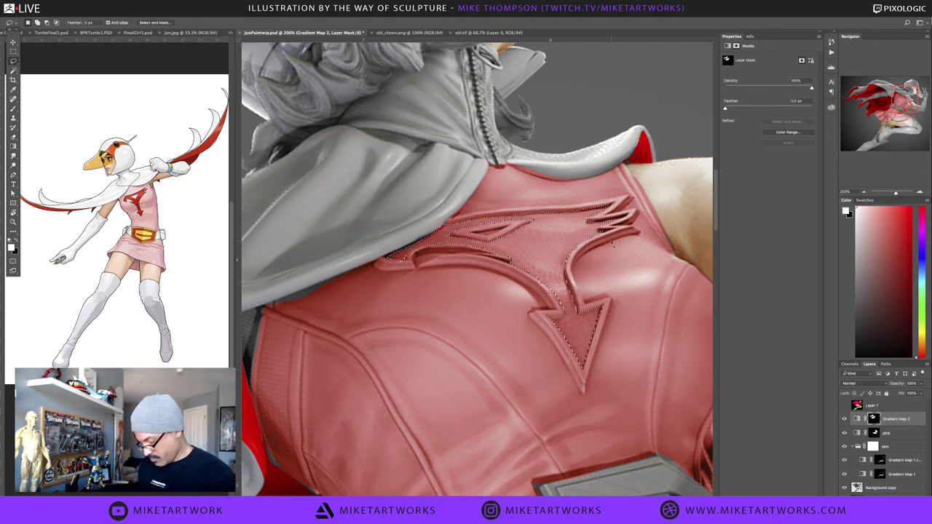
key("alt+BackSpace")
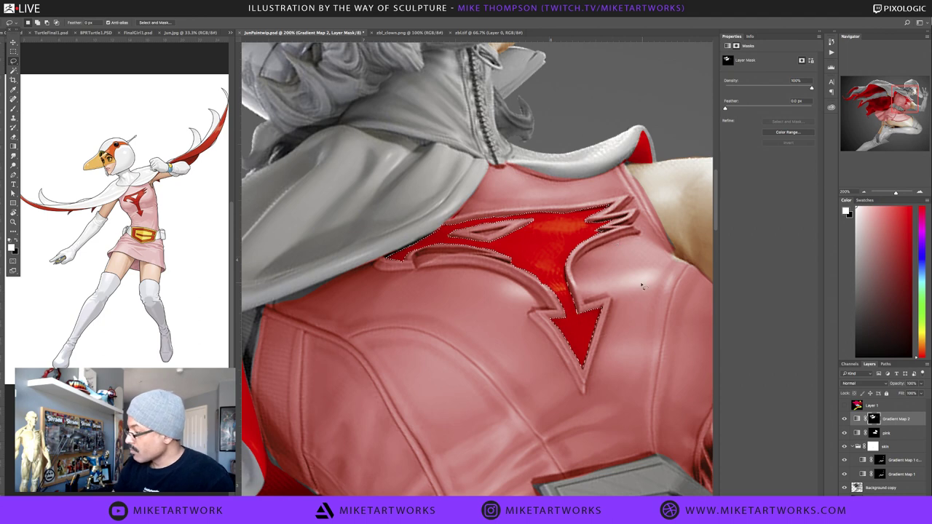
key("ctrl+minus")
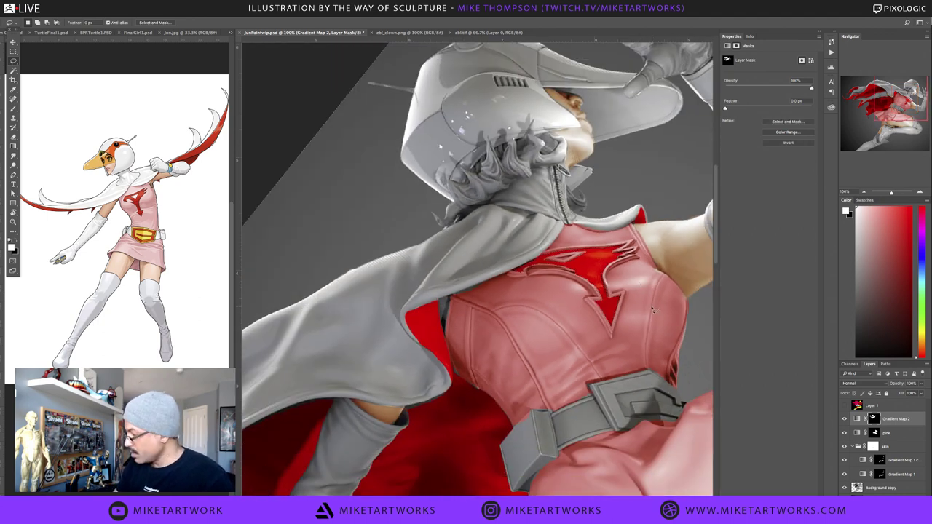
left_click_drag(651, 310, 629, 292)
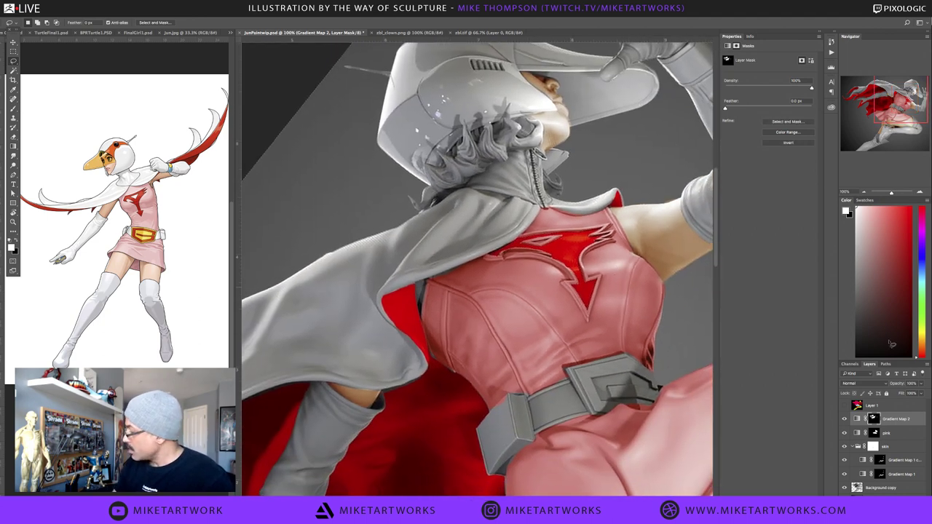
On the pink layer's mask, lasso the emblem's raised border around the clawed wing tip and along its upper edge
left_click(885, 433)
left_click(608, 254, "ctrl")
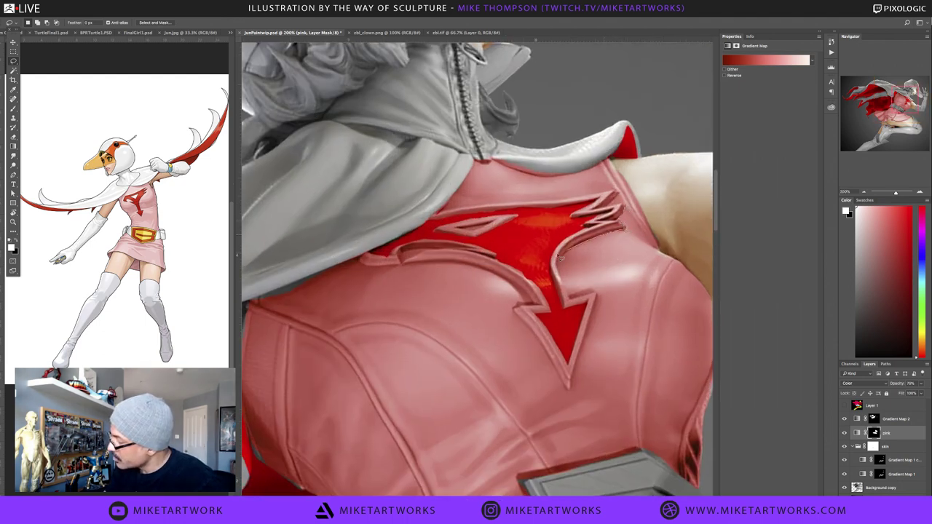
left_click_drag(559, 256, 564, 207)
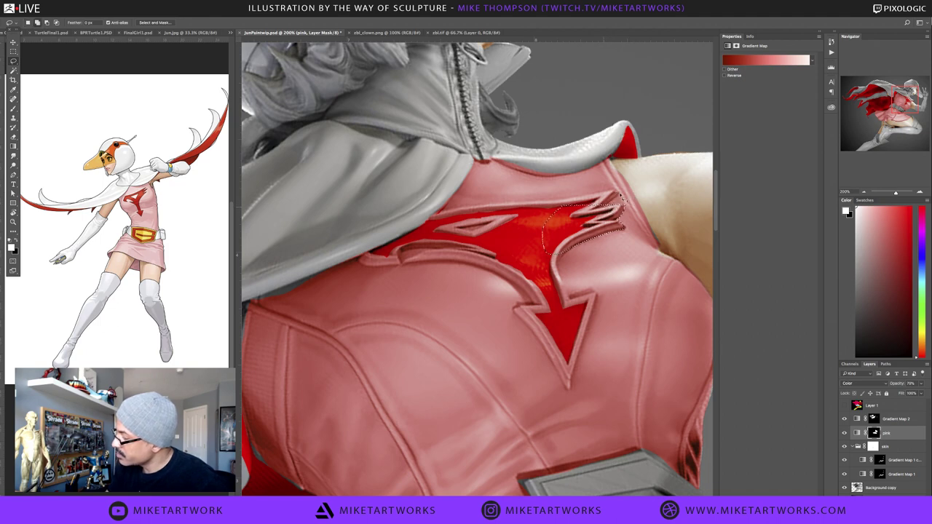
mouse_move(575, 199)
left_mouse_down()
mouse_move(549, 233)
mouse_move(585, 198)
mouse_move(452, 213)
mouse_move(425, 230)
mouse_move(508, 246)
mouse_move(543, 241)
left_mouse_up()
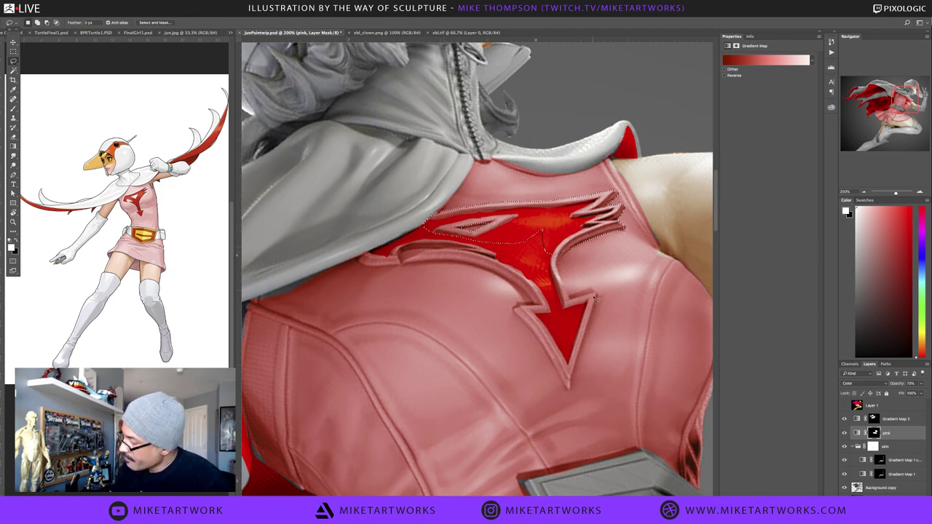
Add the emblem border's cape-side tip, lower edge and arrowhead to the selection, fill it with black in the pink mask and deselect
mouse_move(409, 246)
left_mouse_down()
mouse_move(386, 269)
mouse_move(358, 263)
left_mouse_up()
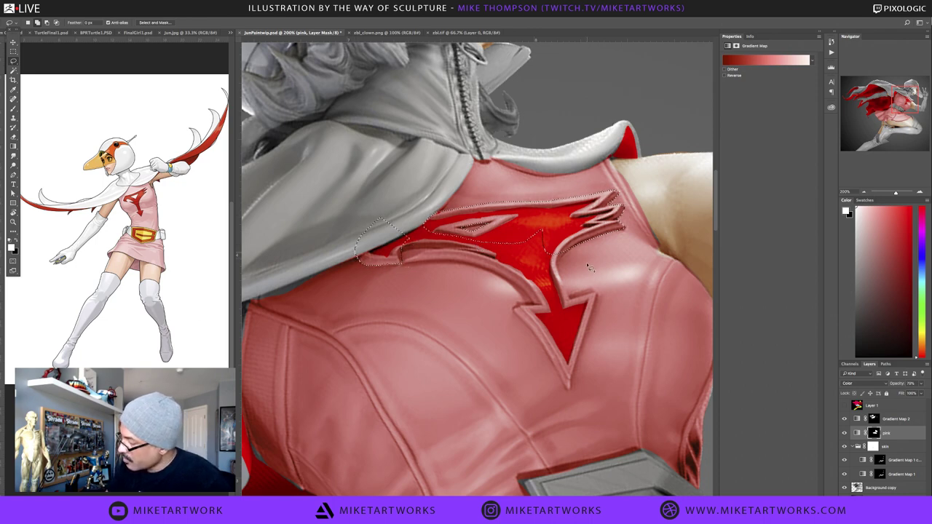
left_click_drag(428, 252, 521, 261)
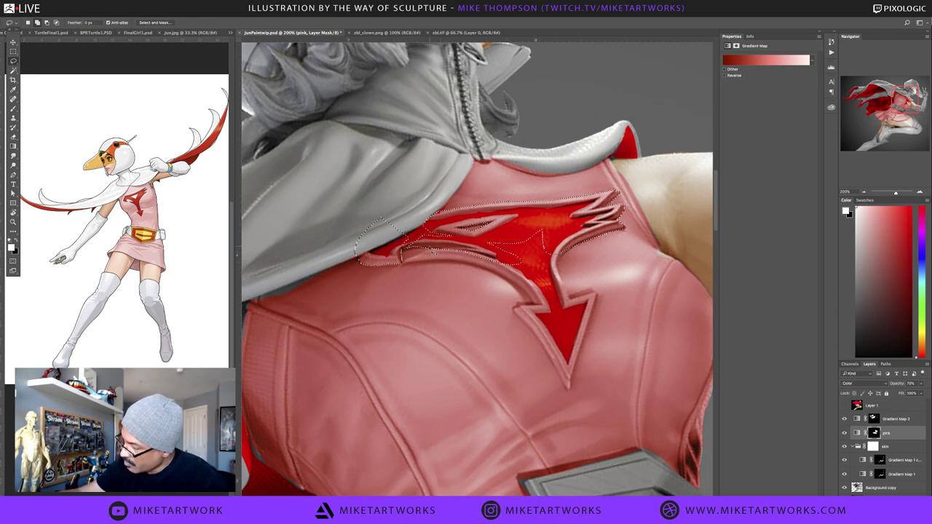
mouse_move(402, 249)
left_mouse_down()
mouse_move(458, 267)
mouse_move(503, 279)
mouse_move(556, 330)
mouse_move(539, 248)
mouse_move(542, 311)
mouse_move(513, 310)
mouse_move(573, 391)
mouse_move(599, 296)
mouse_move(574, 300)
mouse_move(564, 289)
mouse_move(571, 242)
mouse_move(535, 269)
left_mouse_up()
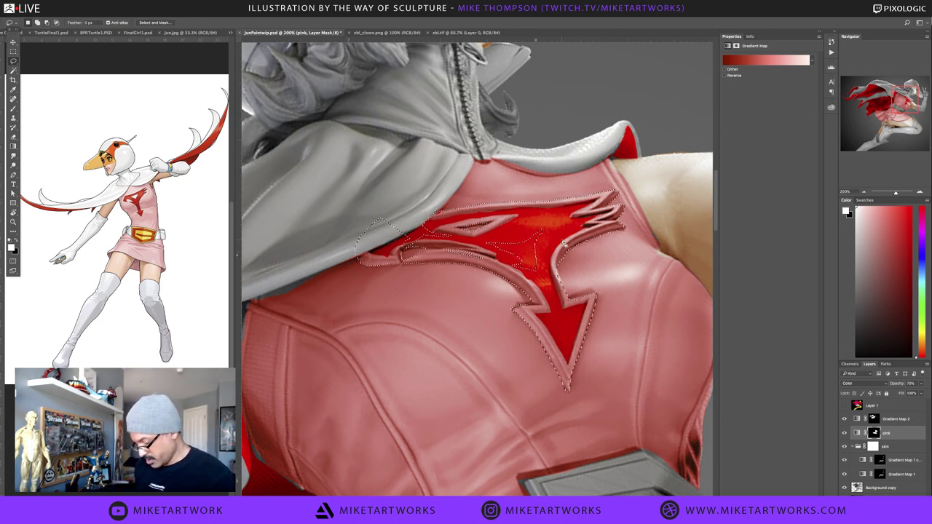
key("x")
key("alt+BackSpace")
key("ctrl+d")
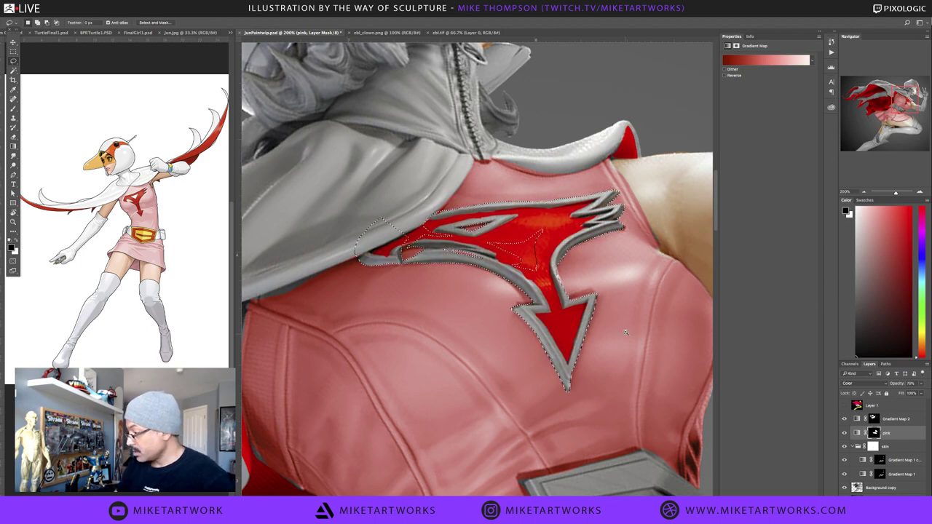
Reset the canvas rotation and examine the whole coloured figure against the reference
scroll(628, 329, "down", 3)
scroll(684, 394, "down", 3)
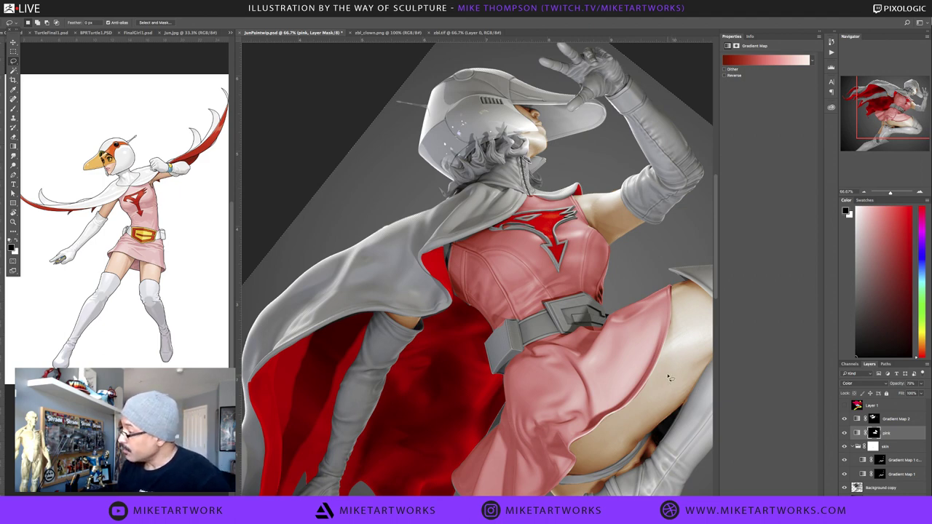
scroll(671, 432, "down", 2)
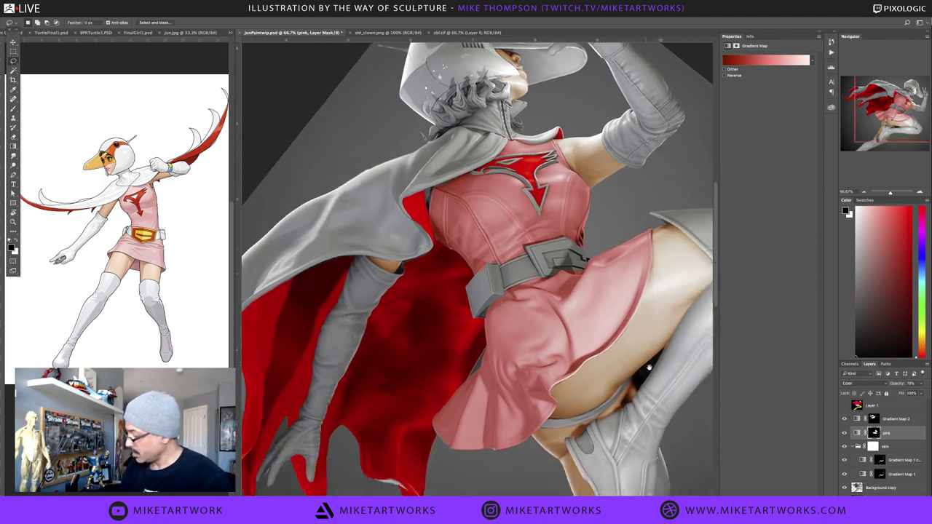
left_click_drag(649, 368, 639, 326)
key("Escape")
left_click(649, 429, "alt")
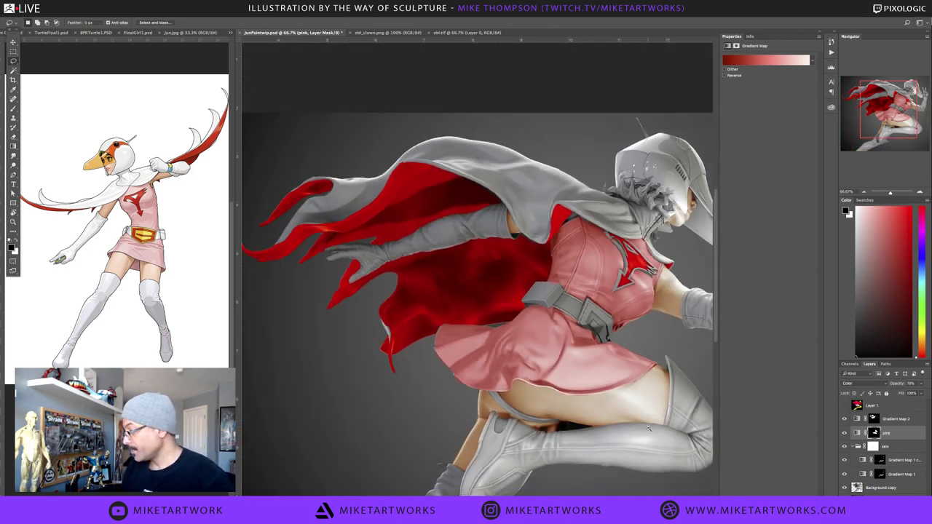
key("ctrl+minus")
key("ctrl+minus")
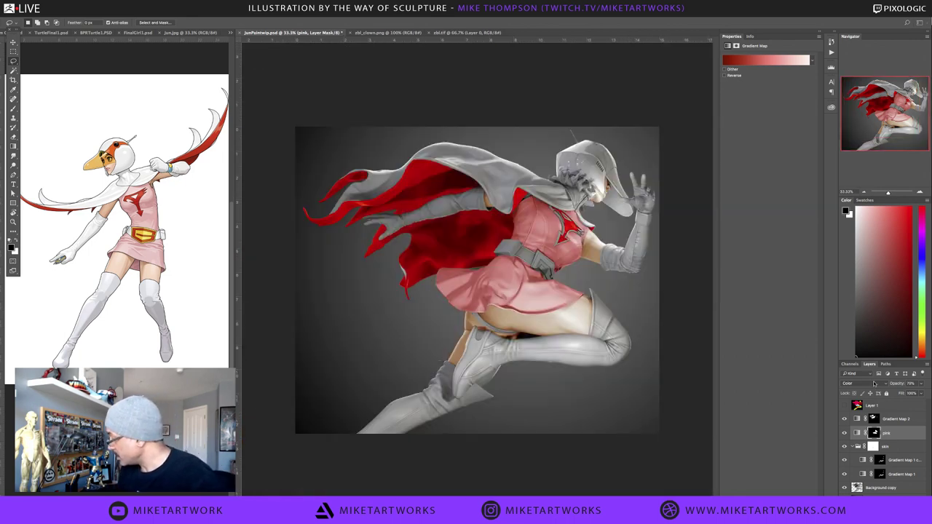
Try the Overlay blend mode on the pink gradient map layer
left_click(875, 382)
left_click(868, 305)
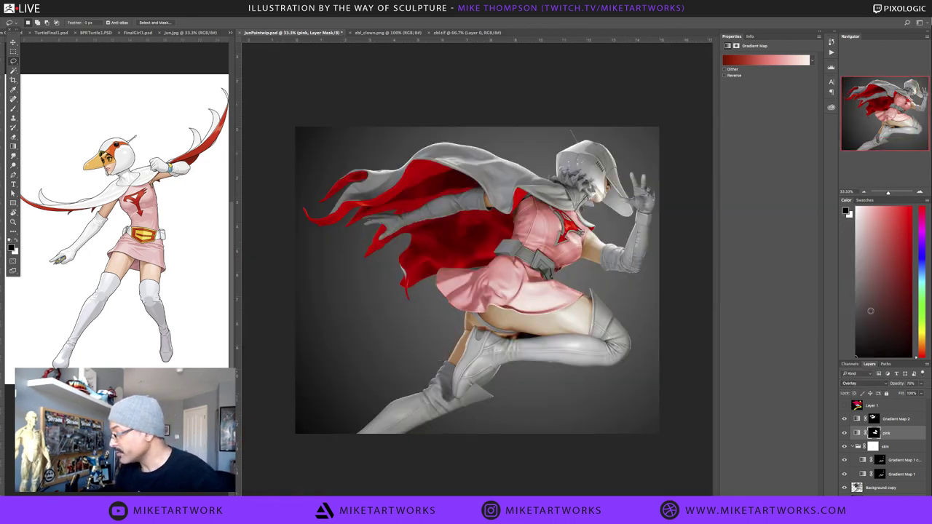
Rename the Gradient Map 2 layer as redf
left_click(919, 421)
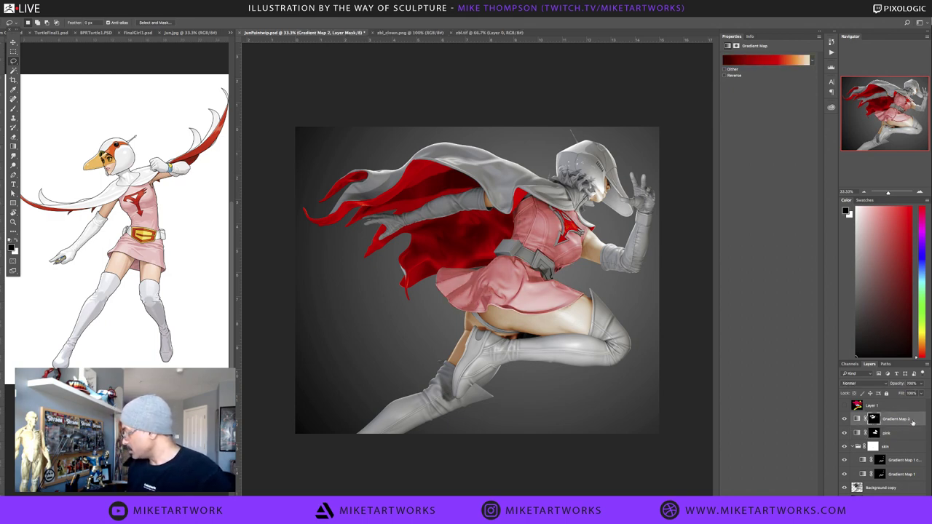
double_click(898, 420)
type("redf")
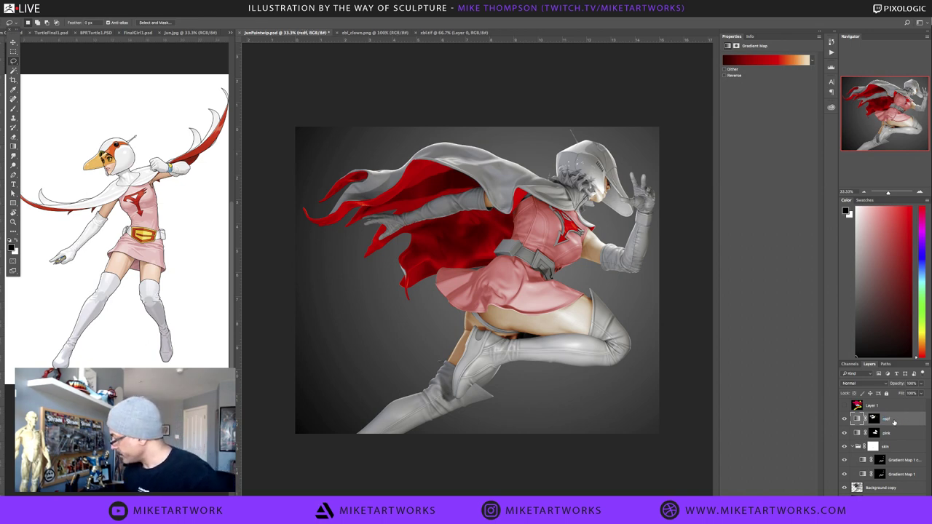
Rename the redf gradient map layer as red
double_click(894, 422)
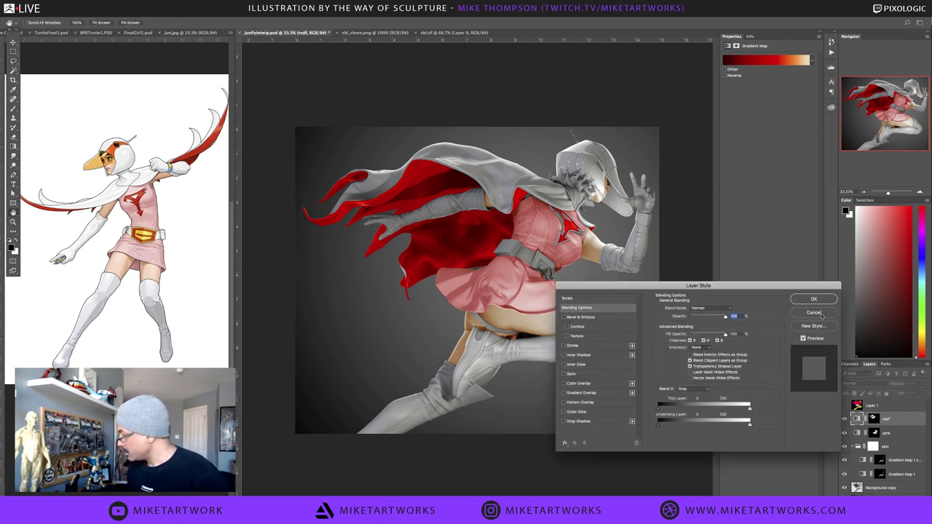
left_click(820, 314)
double_click(887, 420)
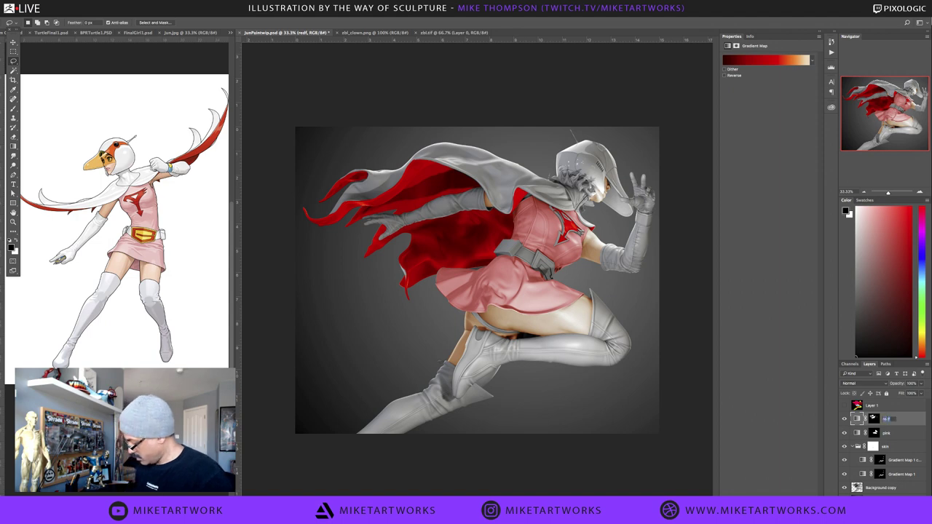
type("red")
key("Return")
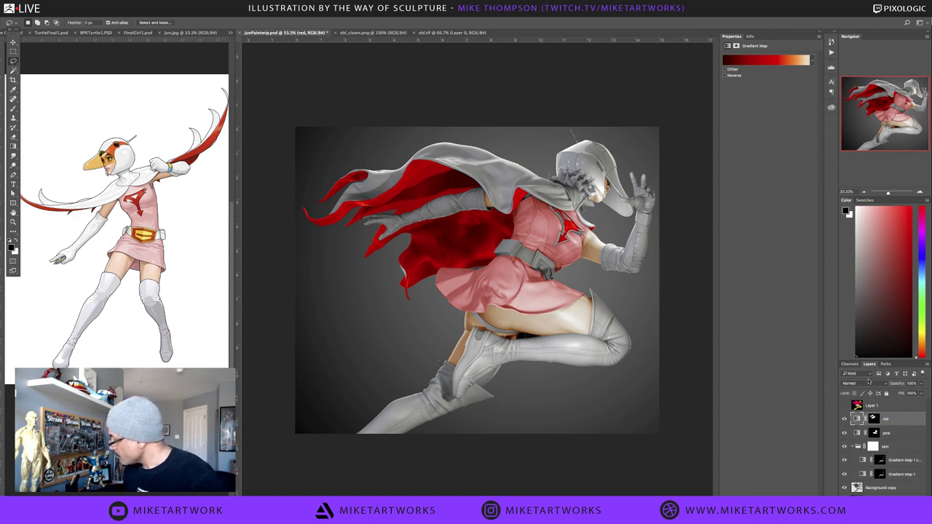
Try Overlay on the red gradient map layer, and set its blend mode to Soft Light
left_click(867, 382)
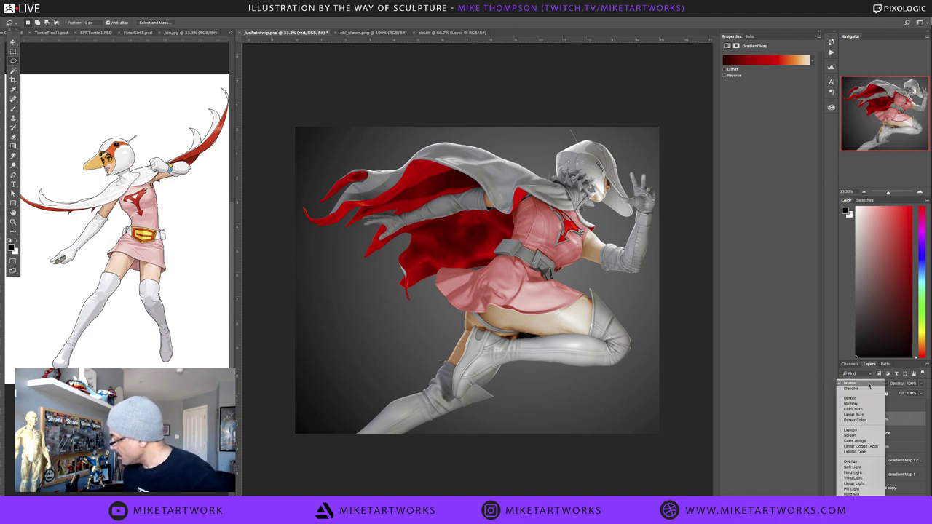
left_click(867, 462)
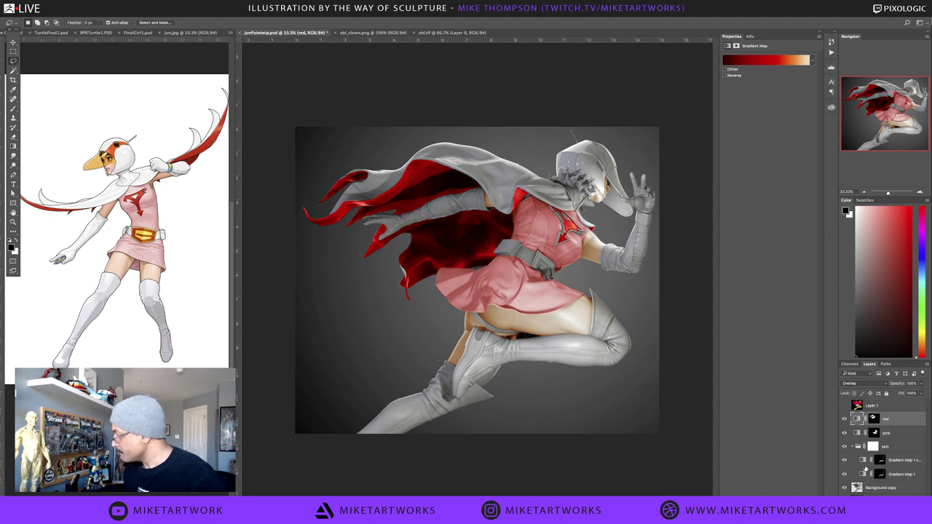
left_click(866, 383)
left_click(865, 389)
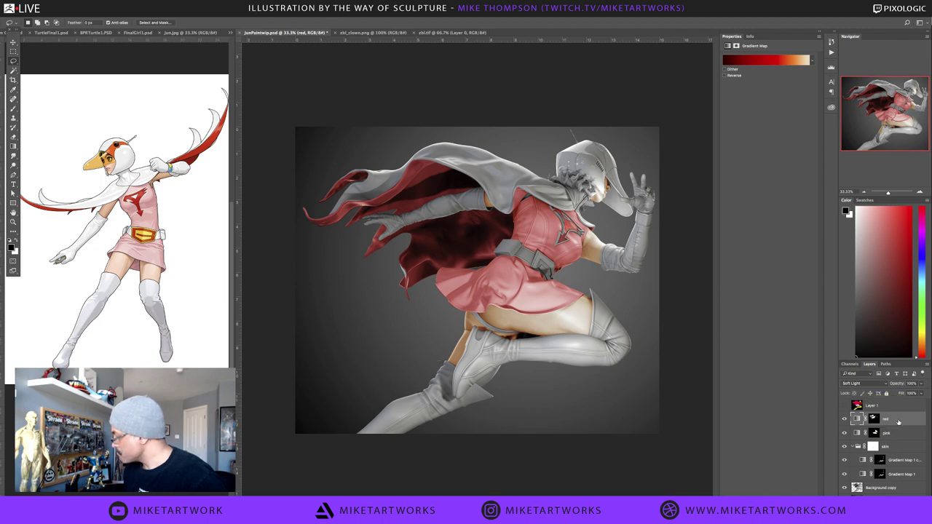
Duplicate the red gradient map layer and lower the copy's opacity to 54%
key("ctrl+j")
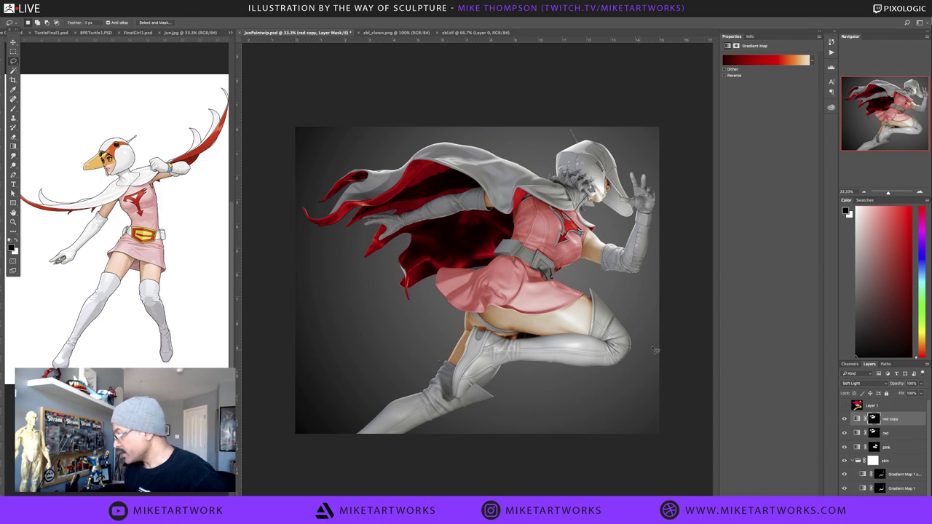
scroll(554, 271, "up", 2)
scroll(552, 271, "up", 1)
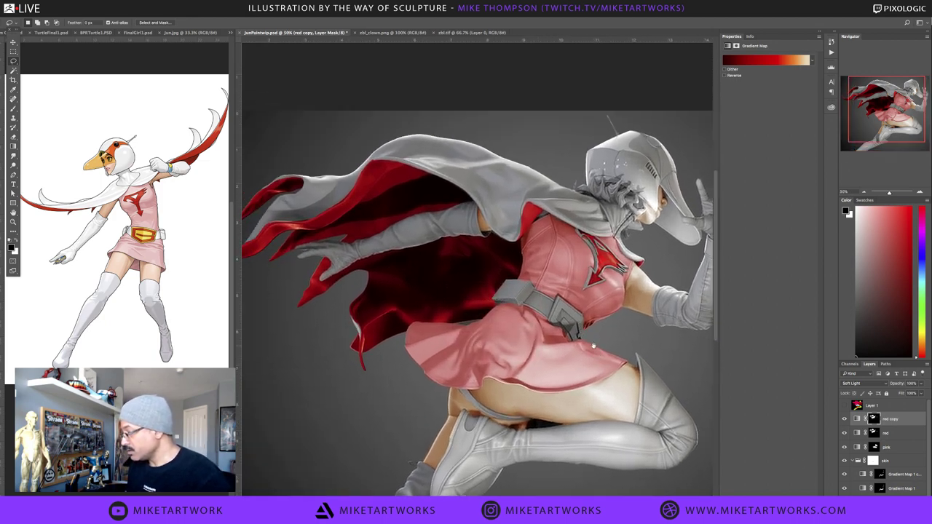
left_click(922, 385)
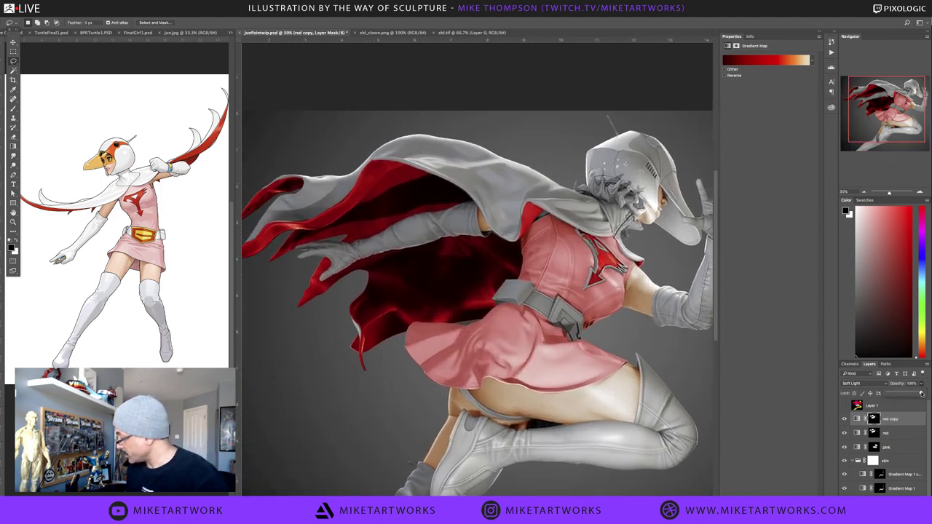
left_click_drag(920, 394, 910, 393)
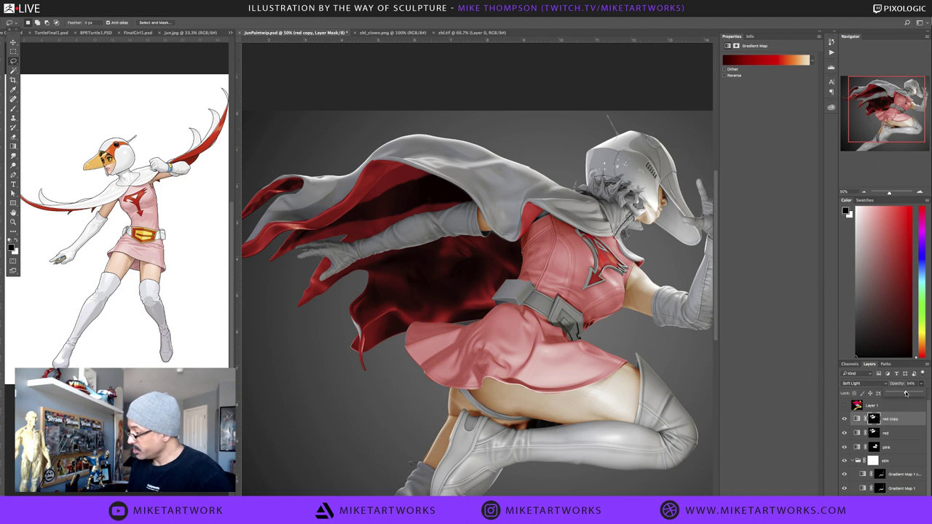
key("super+minus")
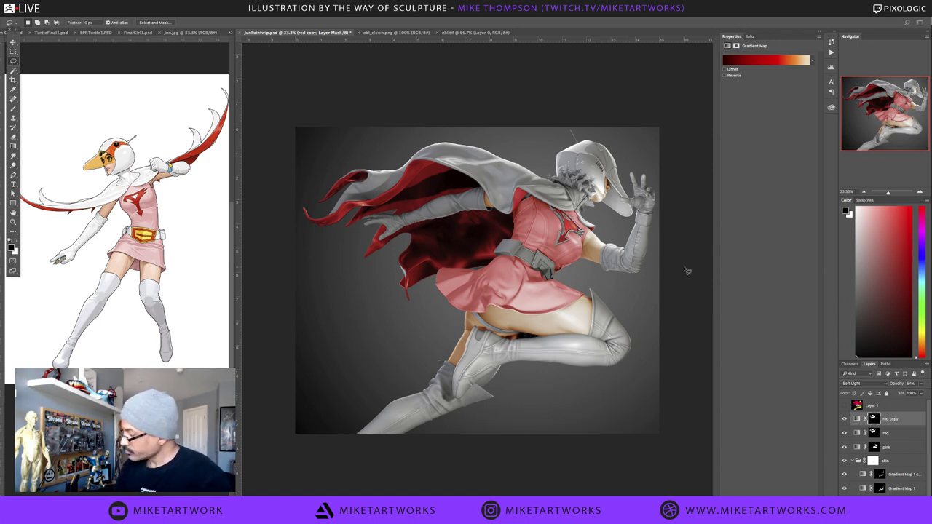
Show Layer 1's flat colour map, select the helmet's red front stripe areas with the Magic Wand, and hide that layer again
scroll(633, 227, "up", 1)
scroll(637, 307, "up", 3)
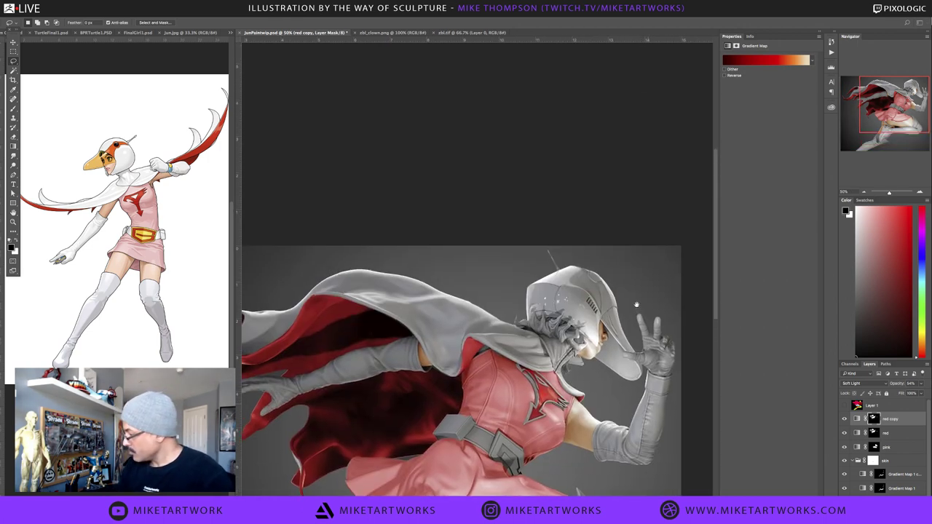
left_click(845, 405)
left_click(867, 407)
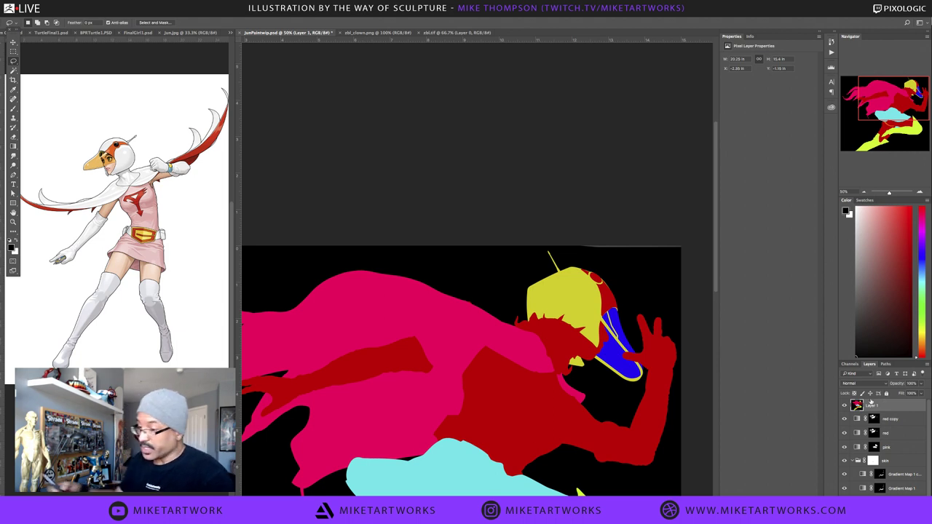
key("w")
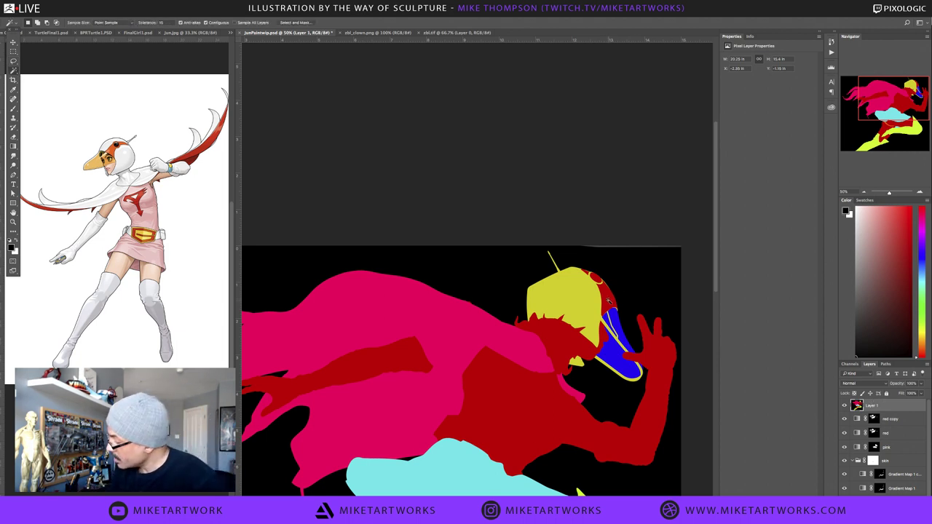
left_click(610, 300)
left_click(597, 279, "shift")
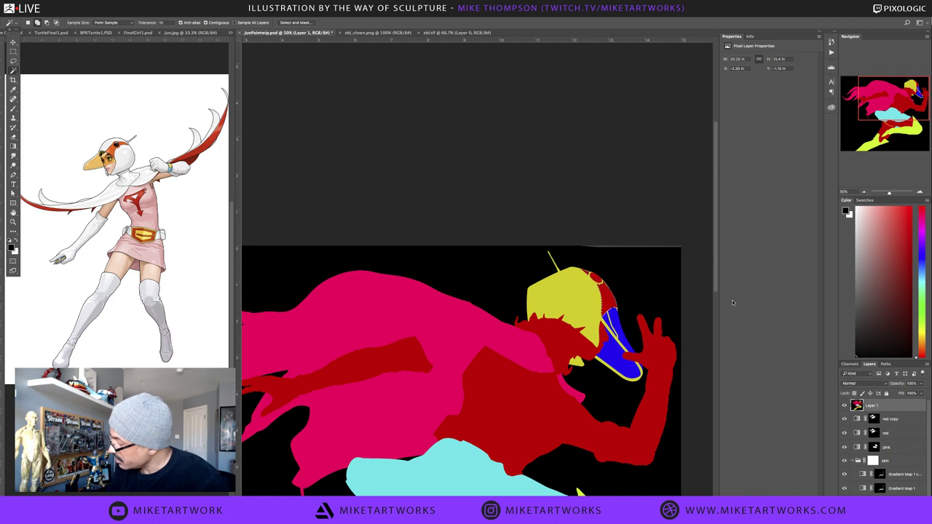
left_click(844, 405)
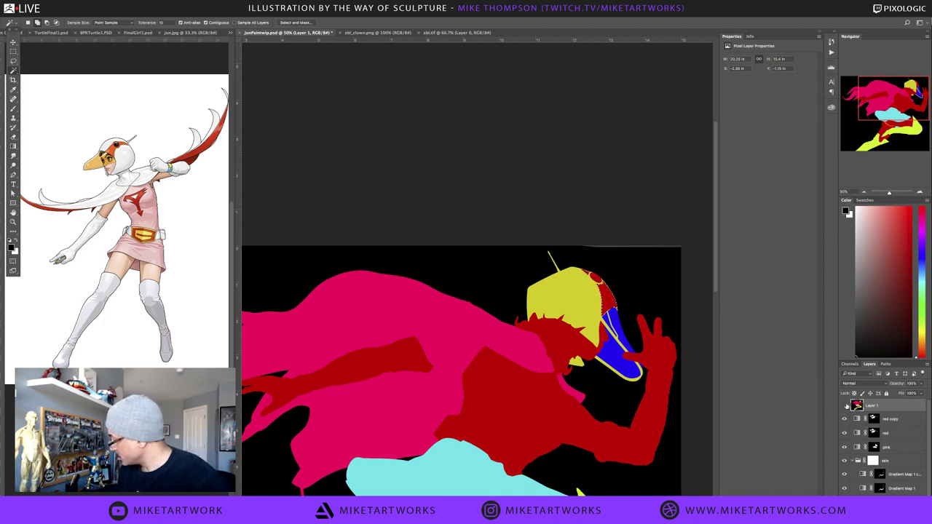
Add a gradient map masked to the helmet stripe above the red copy layer and apply the orange-yellow-orange preset
left_click(900, 421)
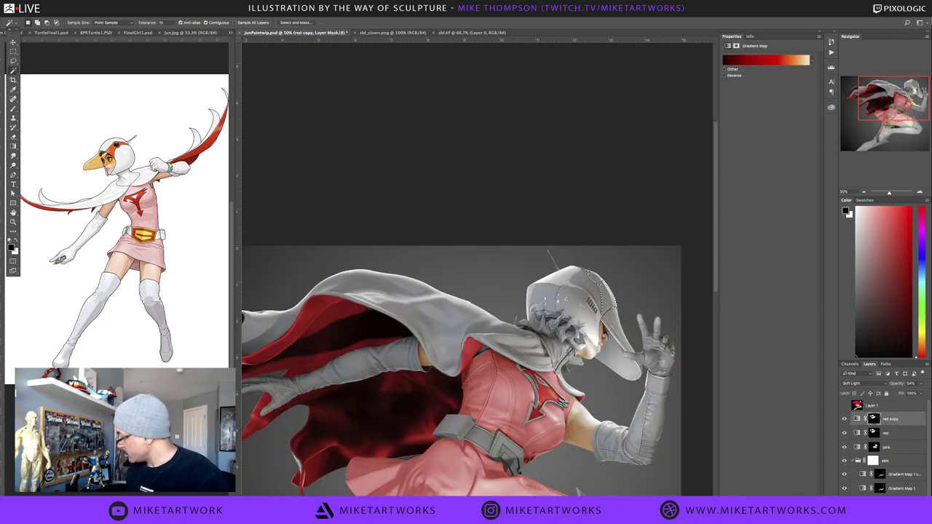
left_click(888, 514)
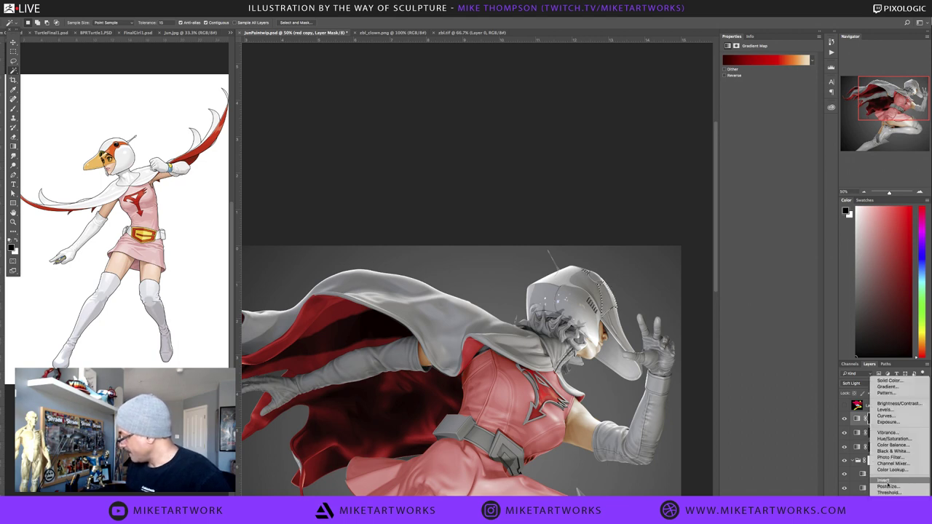
left_click(889, 501)
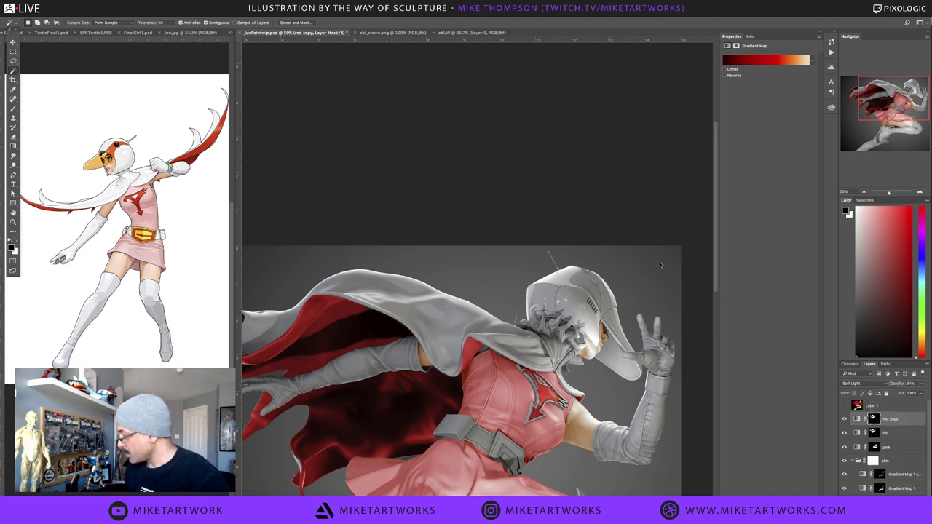
left_click(754, 58)
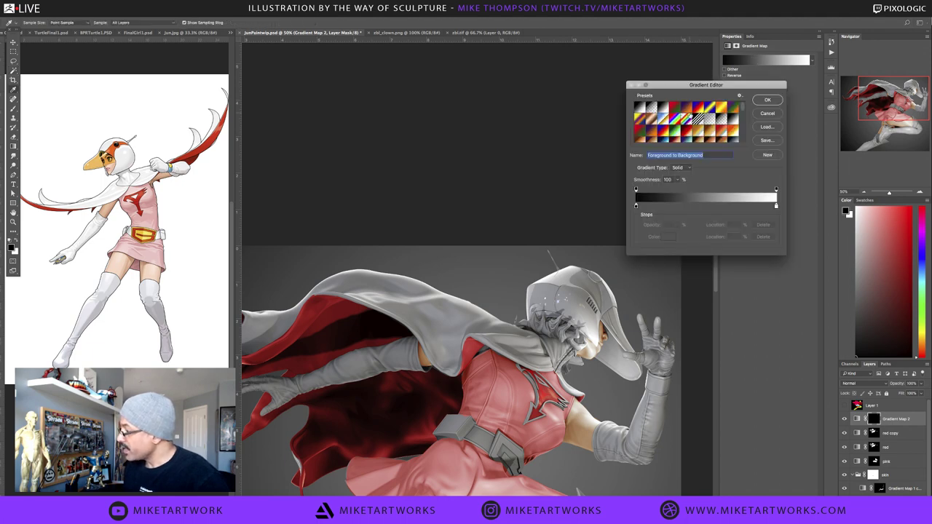
left_click(719, 107)
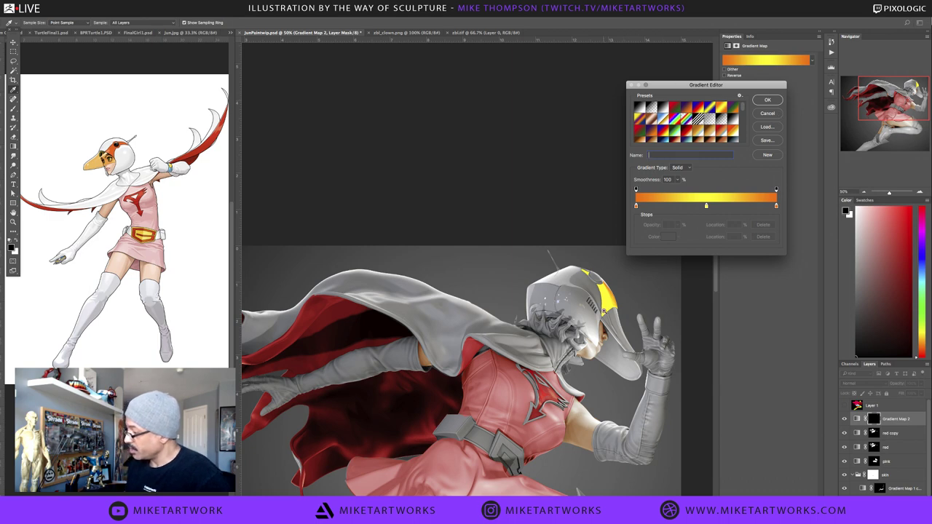
Remove the gradient's end orange stop and move the yellow stop to location 100%
left_click(603, 312, "super")
left_click(621, 328, "super")
left_click_drag(639, 336, 538, 364)
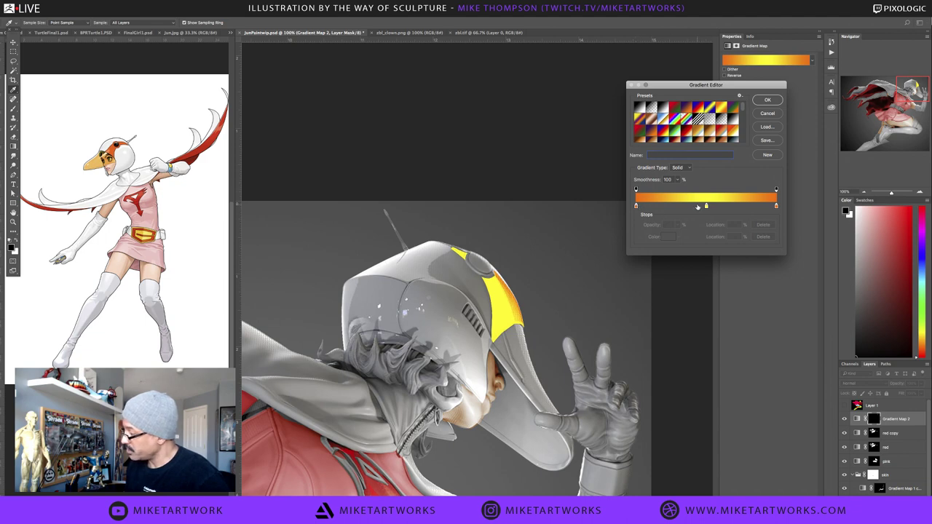
left_click_drag(705, 209, 794, 292)
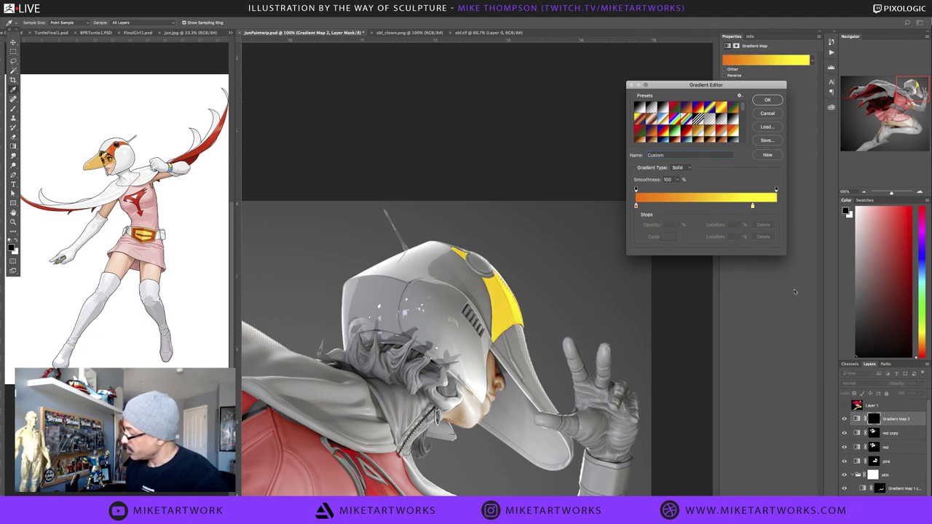
left_click_drag(752, 207, 776, 207)
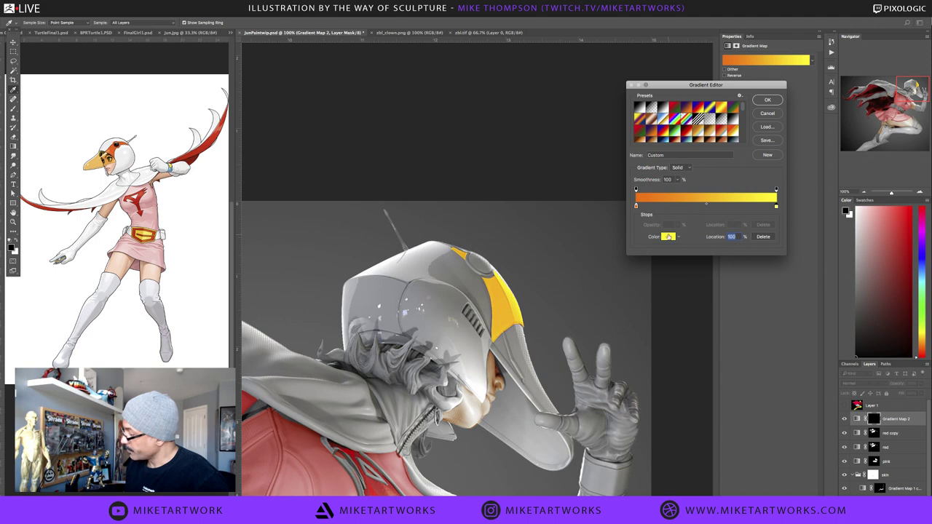
Recolour the gradient's yellow end stop to a yellowish orange
left_click(668, 237)
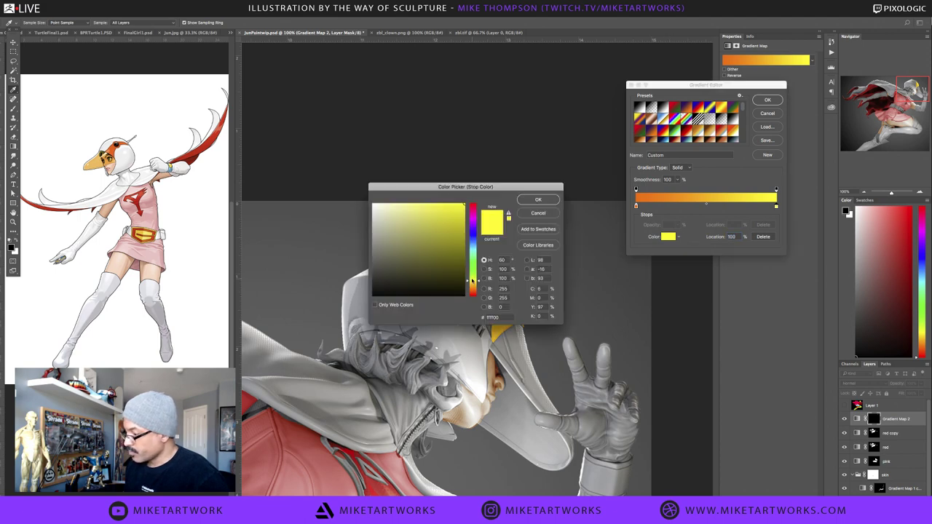
left_click_drag(475, 284, 475, 288)
left_click(539, 200)
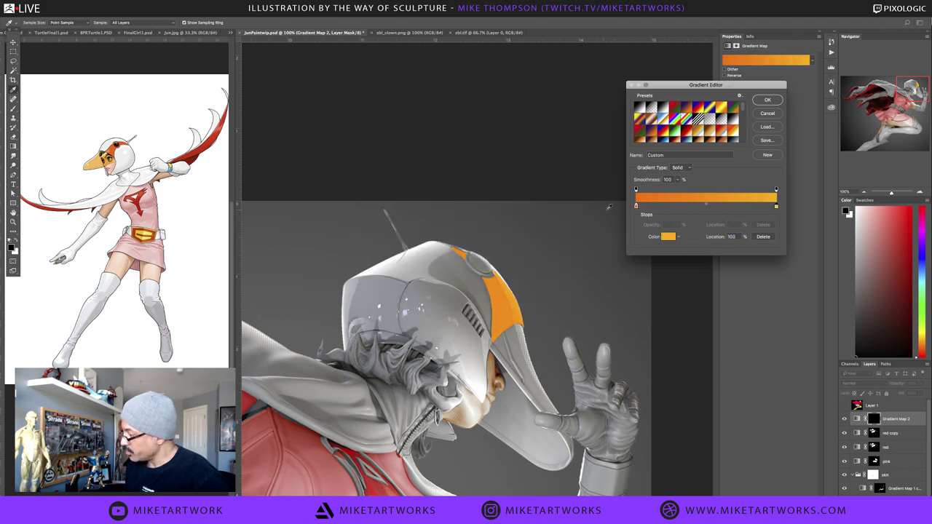
Move the gradient's orange stop to location 29% and add a dark brown #813d0a stop at 0%
left_click(636, 207)
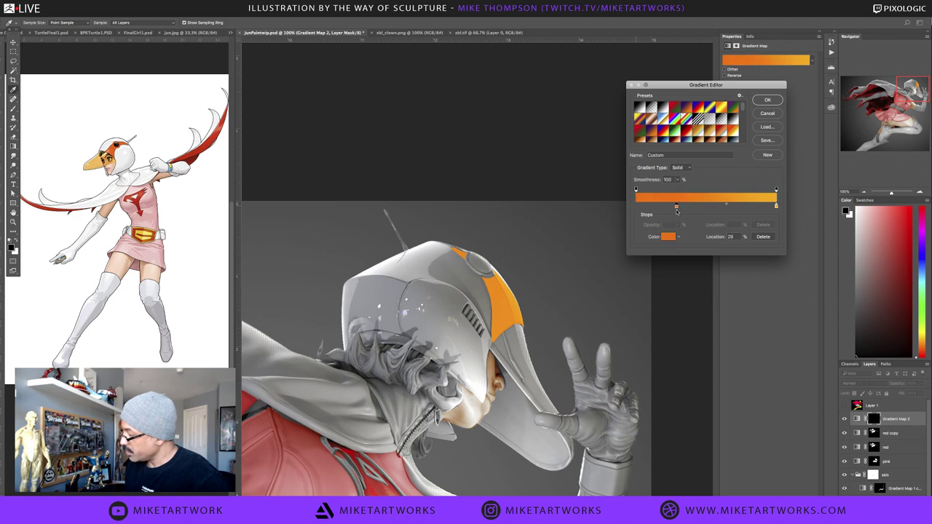
left_click(676, 208)
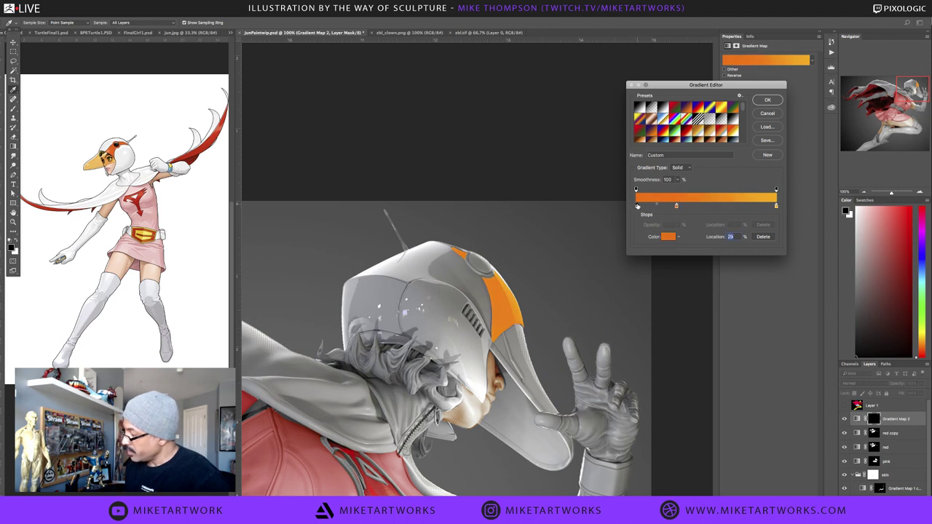
left_click(636, 206)
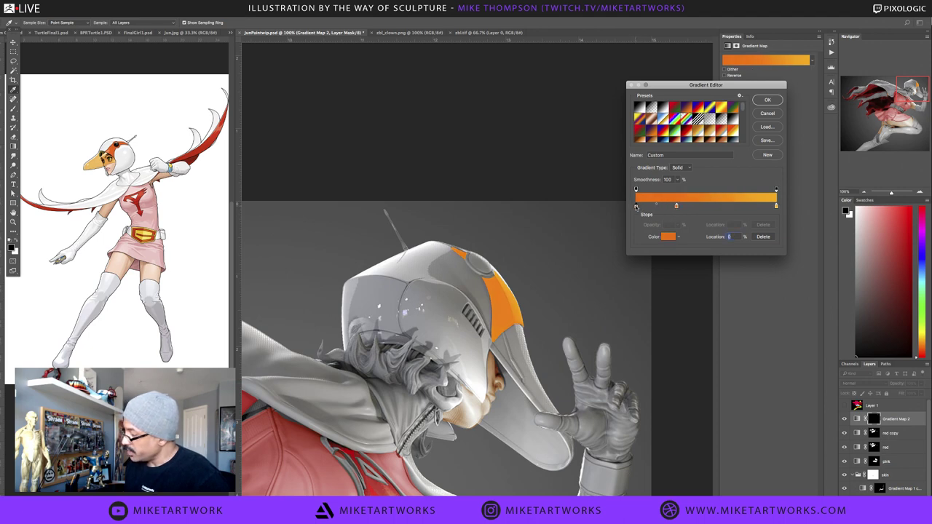
left_click(667, 238)
left_click(460, 249)
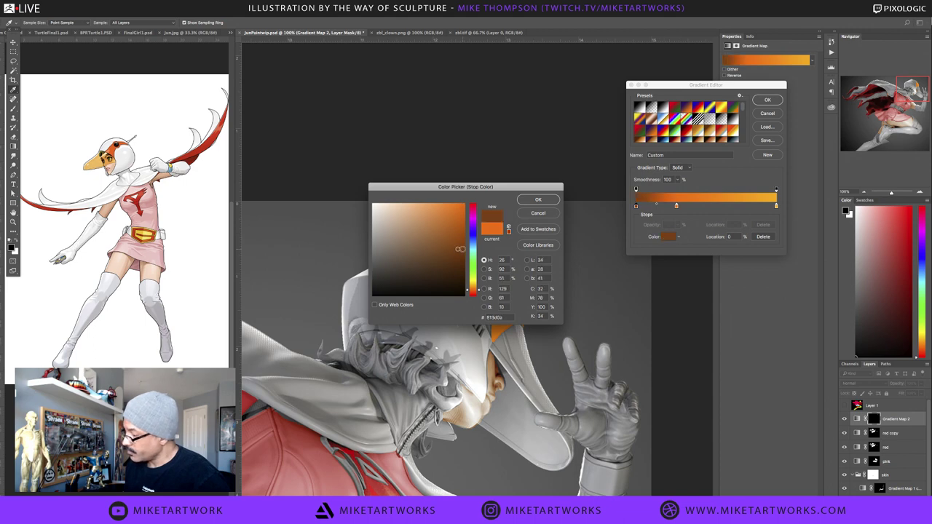
left_click_drag(526, 193, 693, 326)
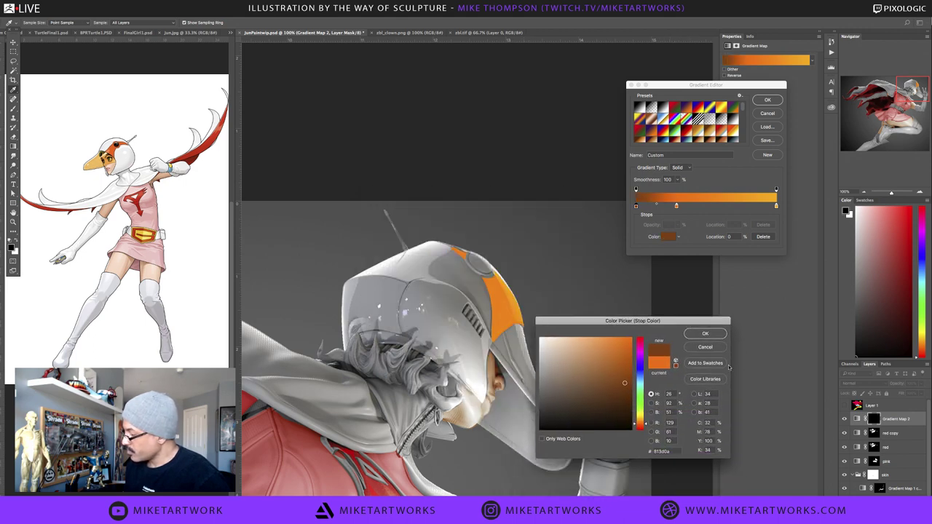
left_click(705, 334)
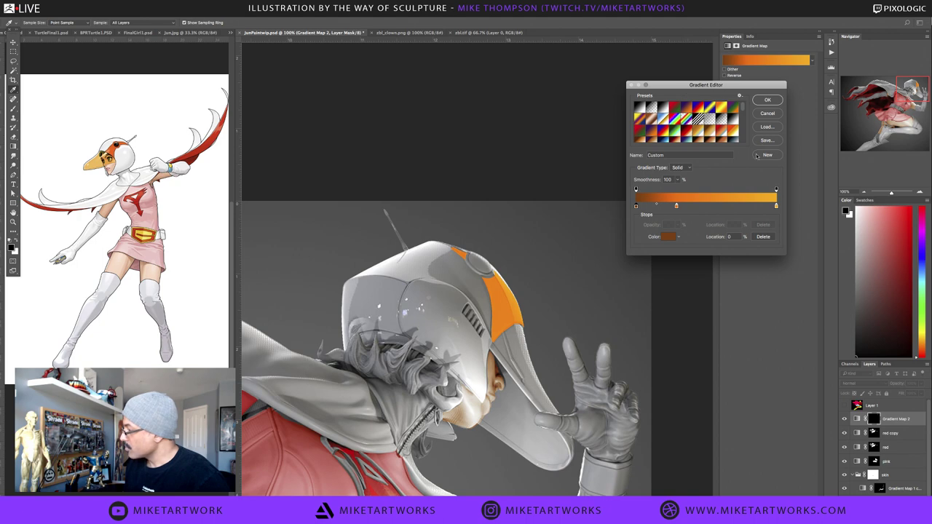
Name the gradient "orange jun" and save it as a new preset
left_click_drag(670, 155, 593, 133)
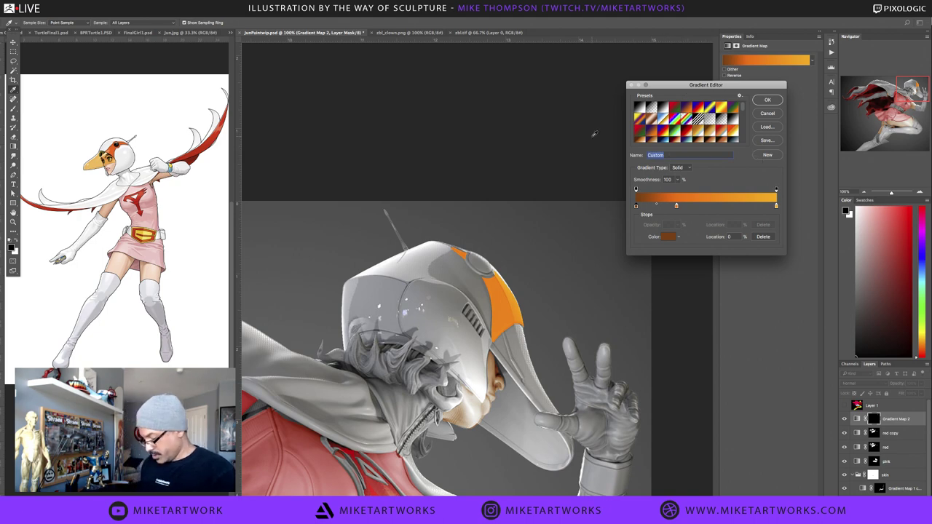
key("BackSpace")
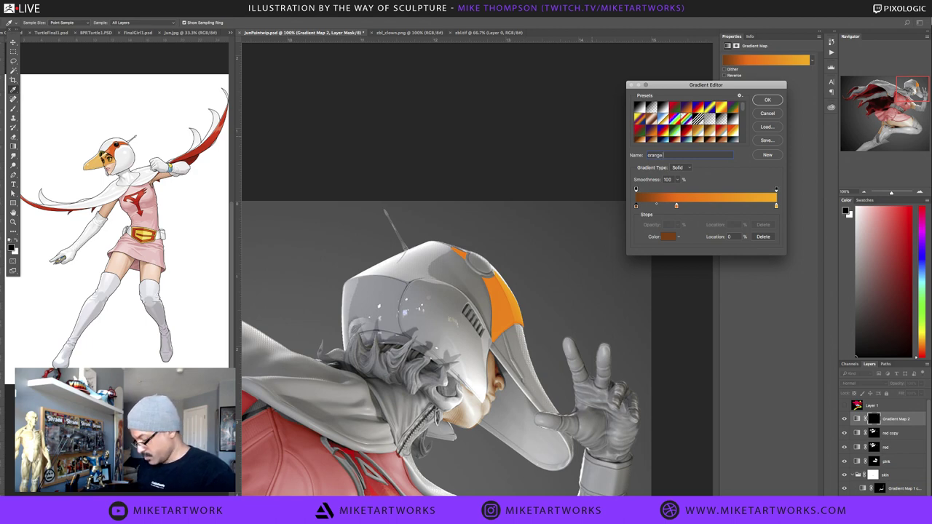
left_click(765, 156)
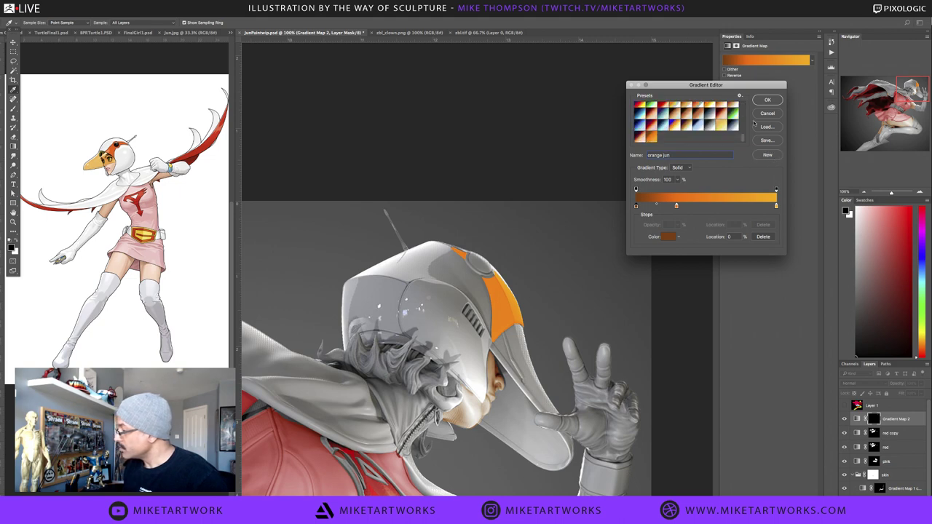
Save the gradient presets over the existing JunGradients.grd file and accept the orange gradient for the helmet's gradient map
left_click(764, 140)
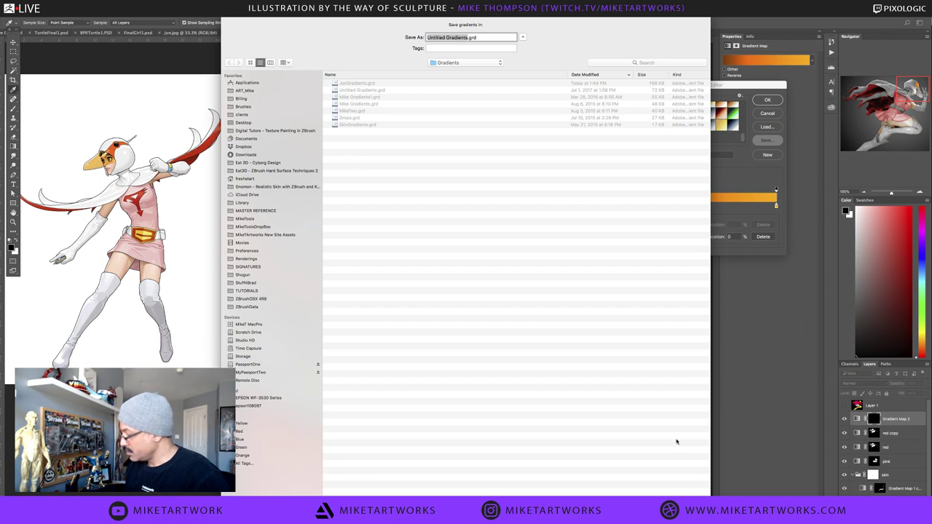
left_click(368, 84)
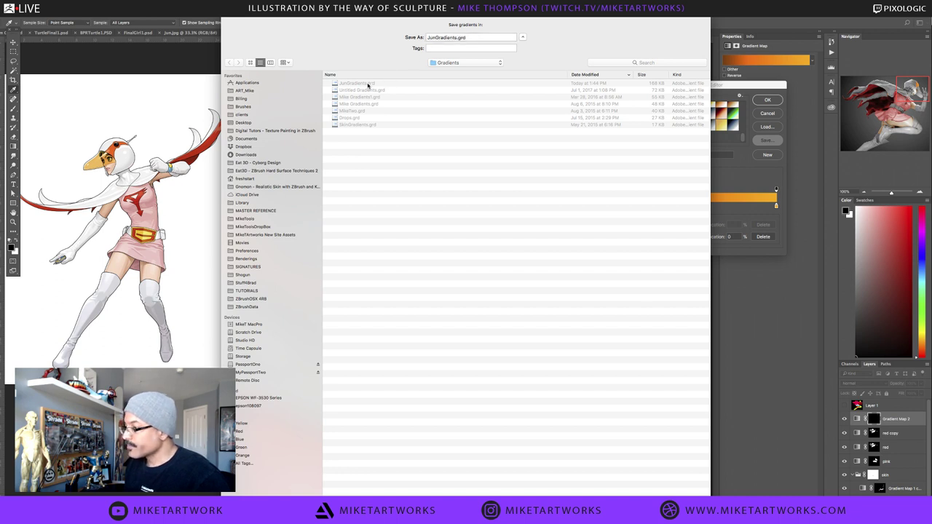
key("Return")
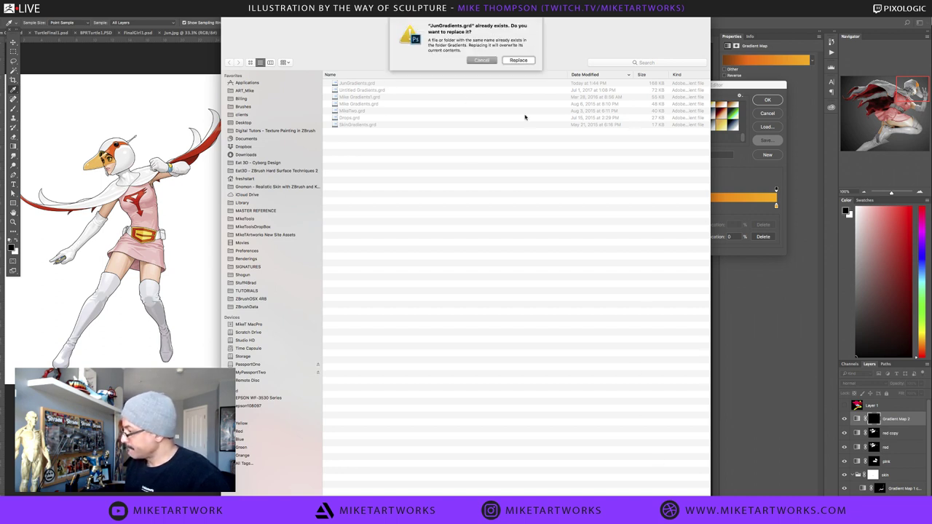
left_click(517, 61)
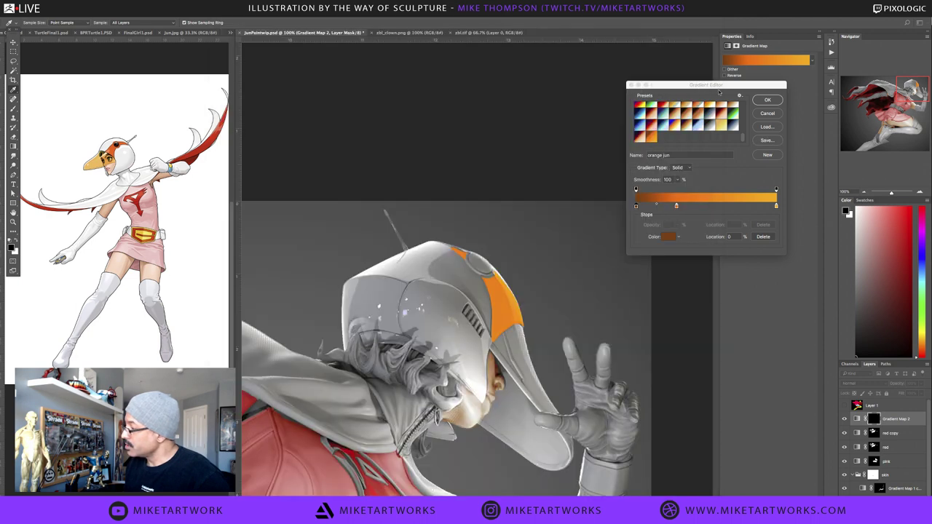
left_click(768, 101)
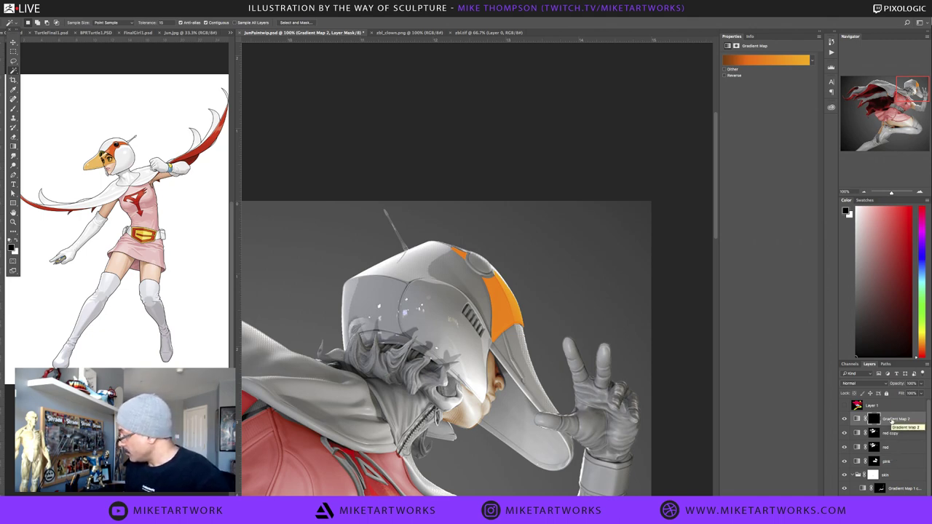
Rename the helmet stripe's gradient map layer as "orange" and set its blend mode to Color
left_click(891, 420)
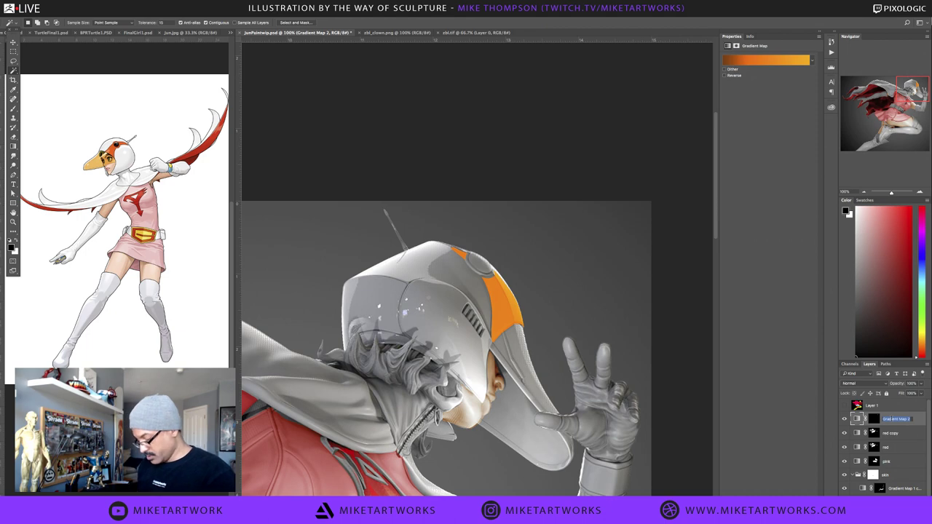
type("orange")
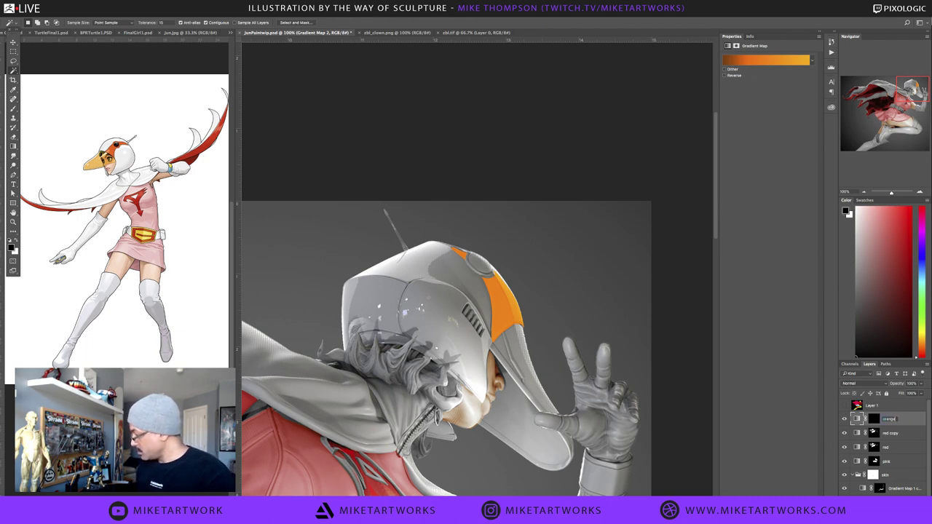
key("Return")
left_click(866, 383)
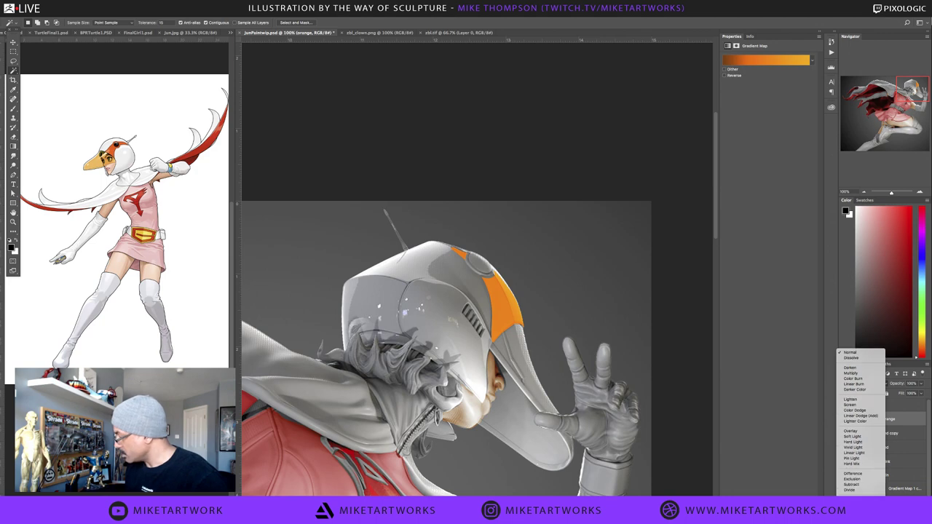
left_click(850, 510)
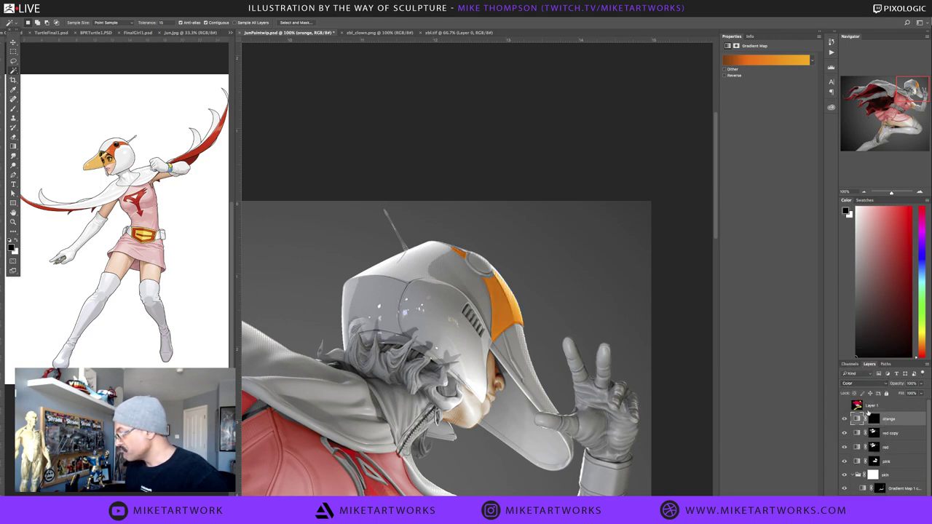
Try the Overlay blend mode on the orange layer and return it to Color
left_click(860, 384)
left_click(860, 384)
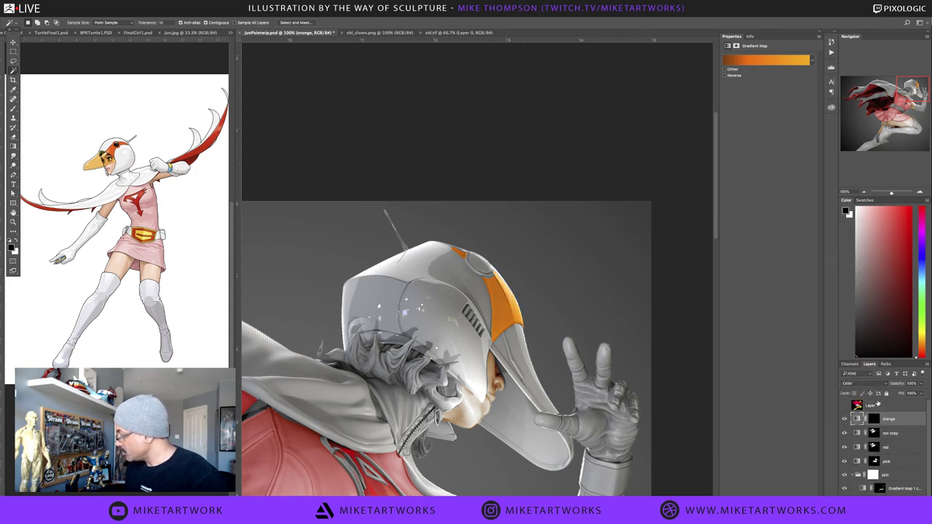
left_click(871, 384)
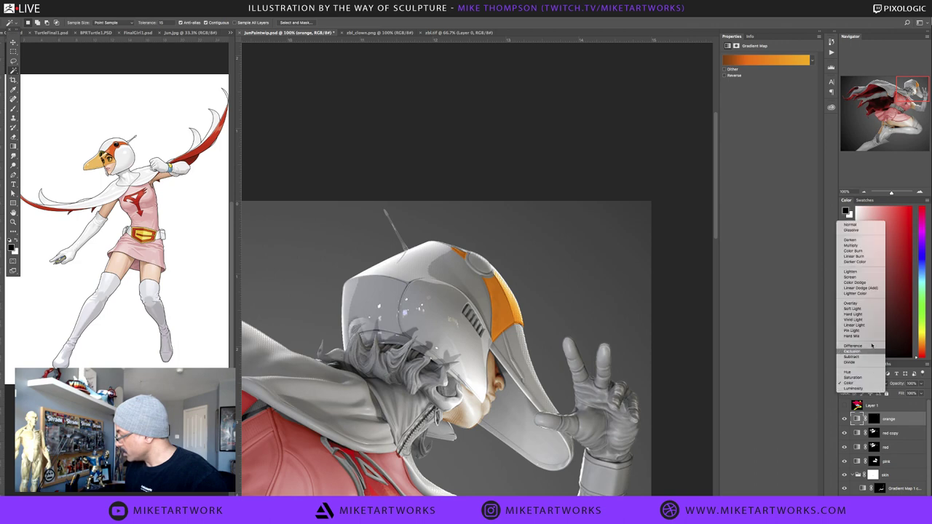
left_click(862, 306)
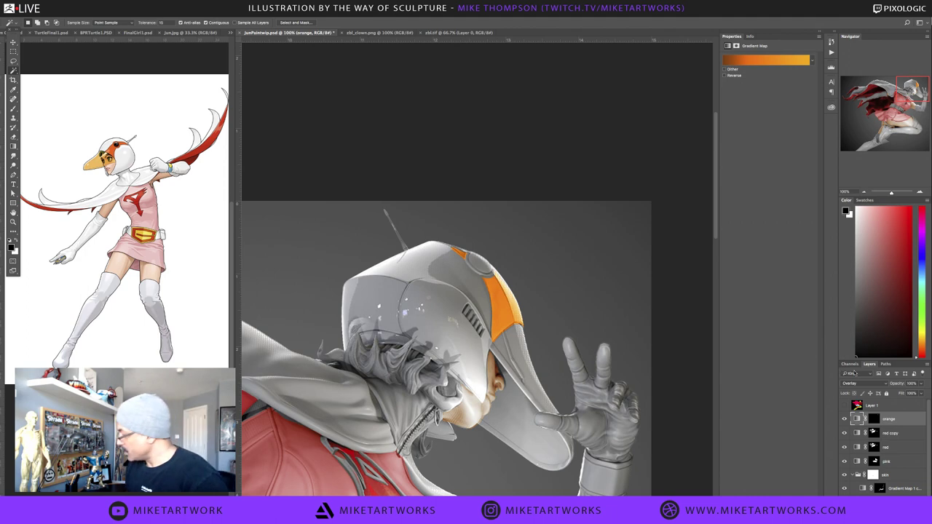
left_click(860, 384)
left_click(856, 463)
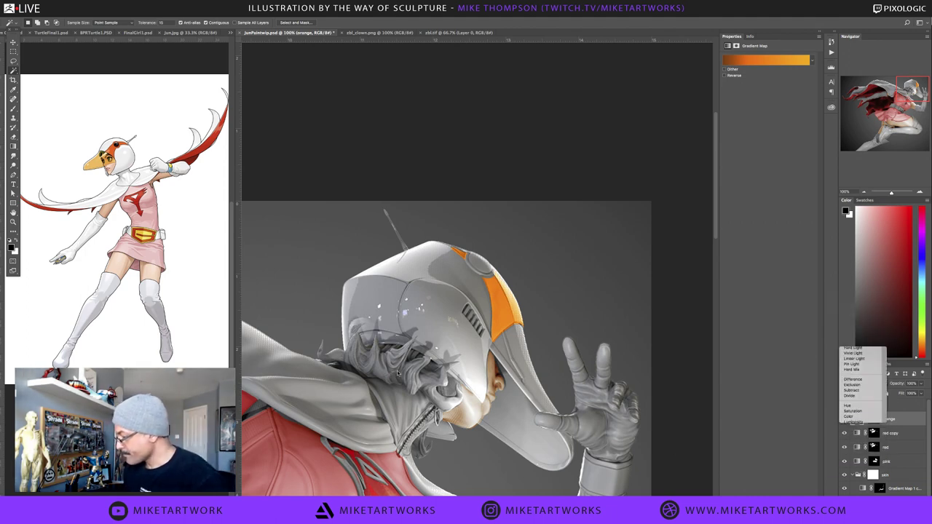
Duplicate a skin gradient map layer inside the skin group
scroll(394, 350, "down", 2)
left_click_drag(493, 362, 608, 240)
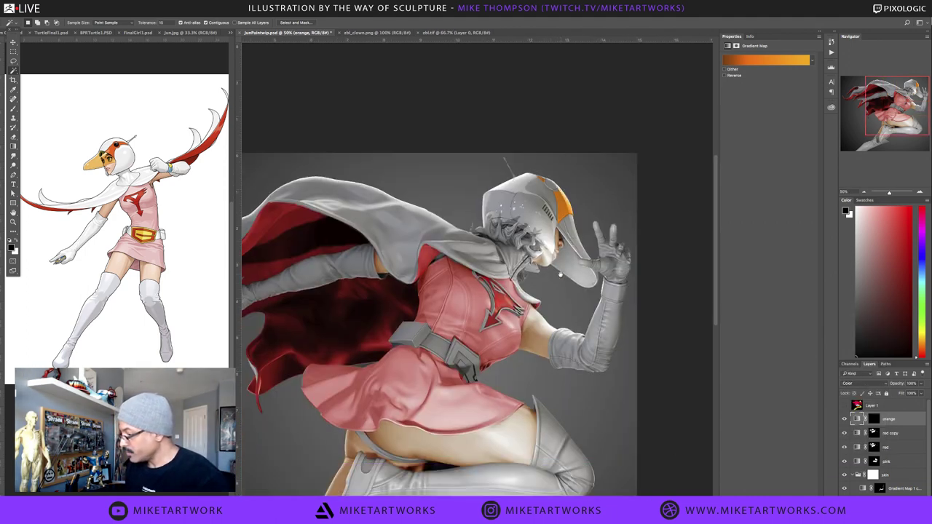
left_click_drag(570, 395, 600, 340)
left_click_drag(630, 370, 643, 370)
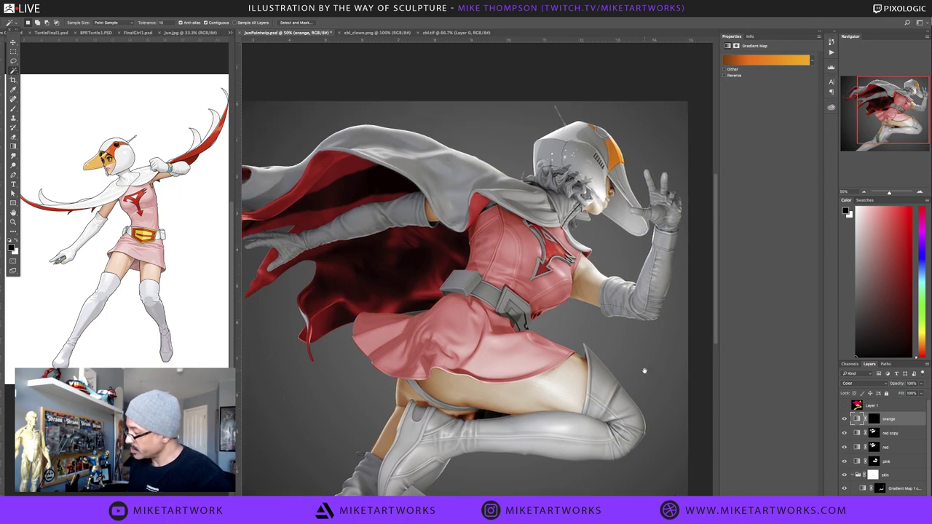
left_click_drag(647, 412, 662, 396)
left_click(577, 410, "alt")
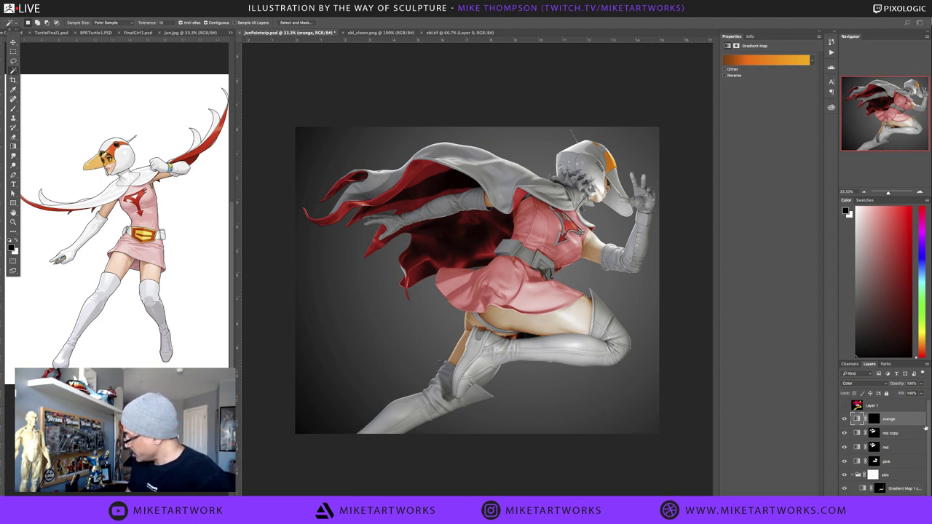
scroll(929, 428, "down", 2)
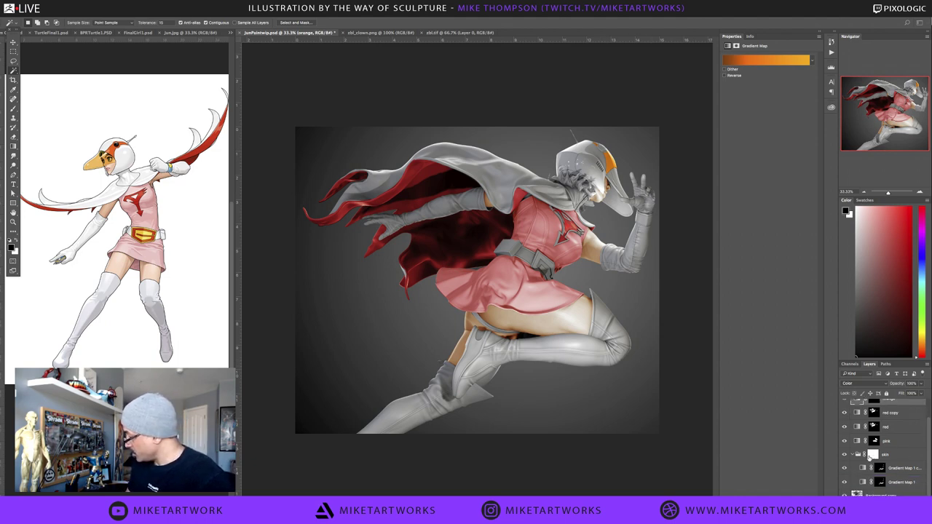
left_click_drag(896, 487, 896, 483)
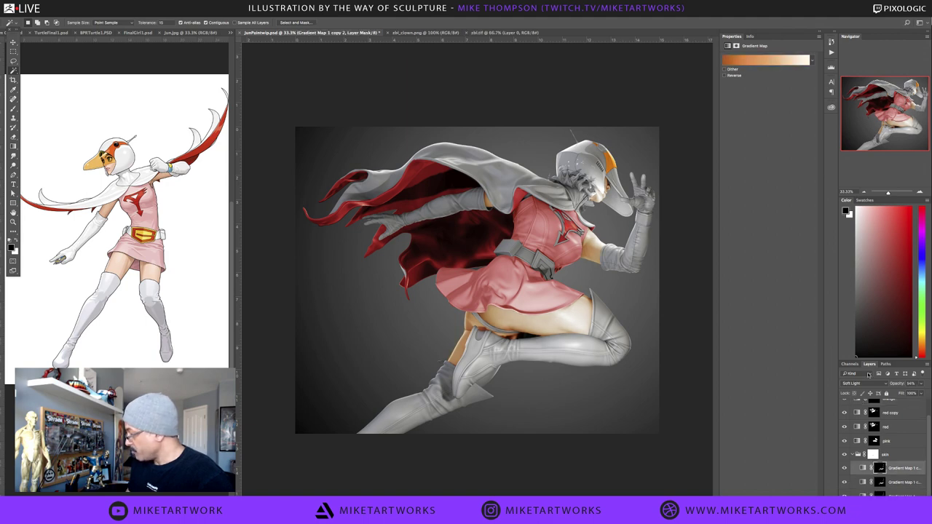
Try the Color and Normal blend modes on the duplicated skin gradient map with its opacity at 100%
left_click(870, 384)
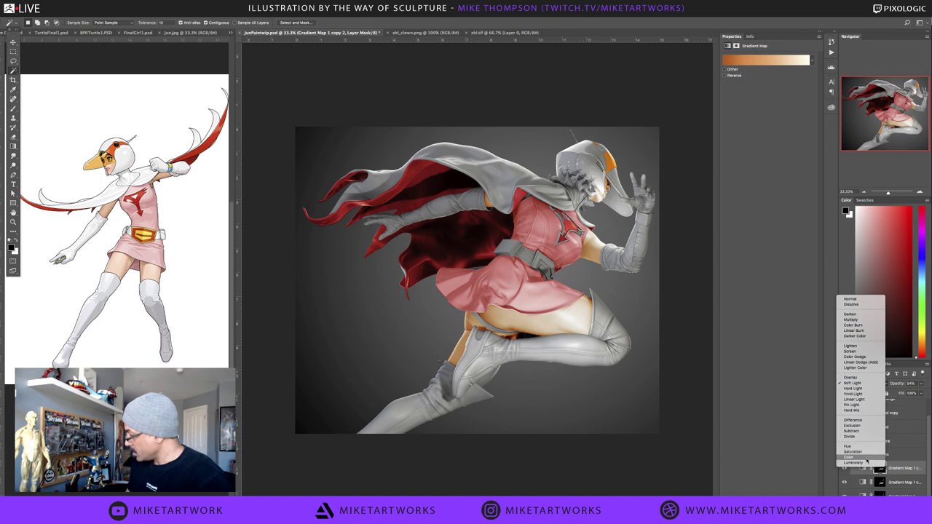
left_click(865, 457)
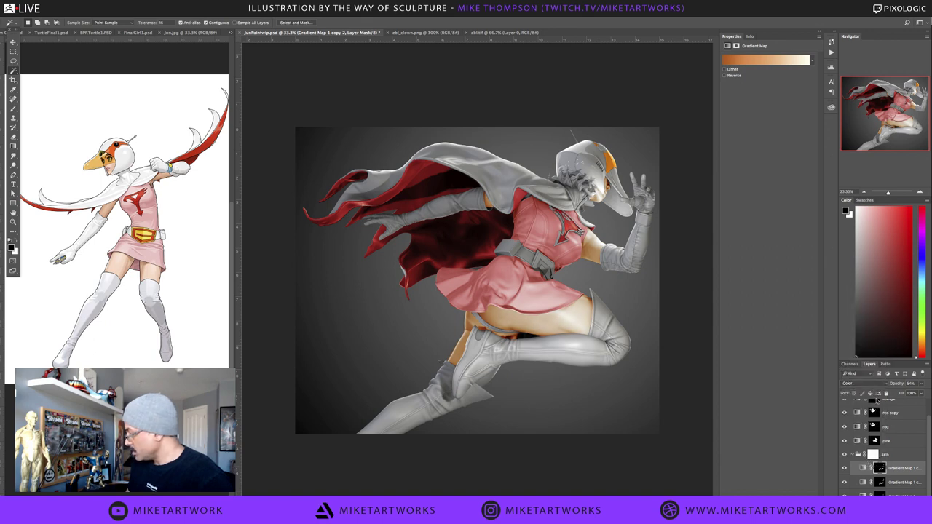
left_click(922, 386)
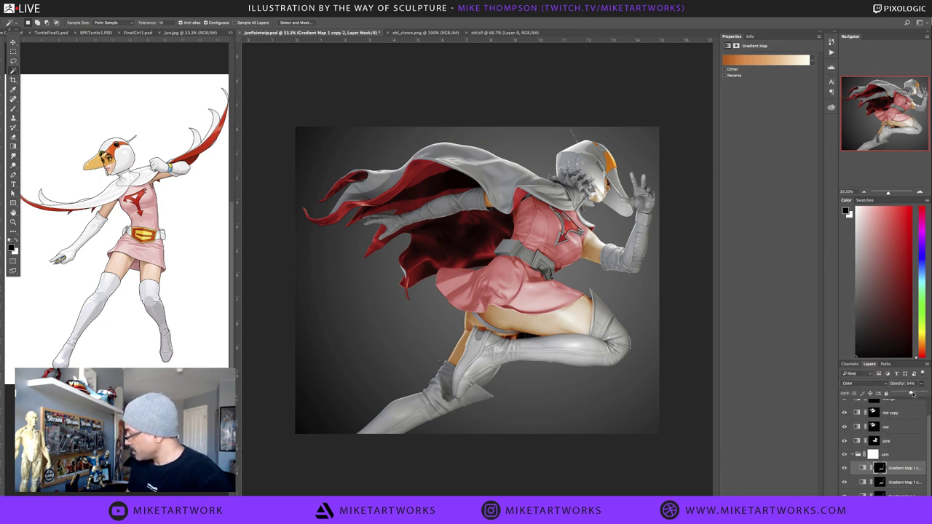
left_click_drag(912, 394, 927, 394)
left_click(859, 383)
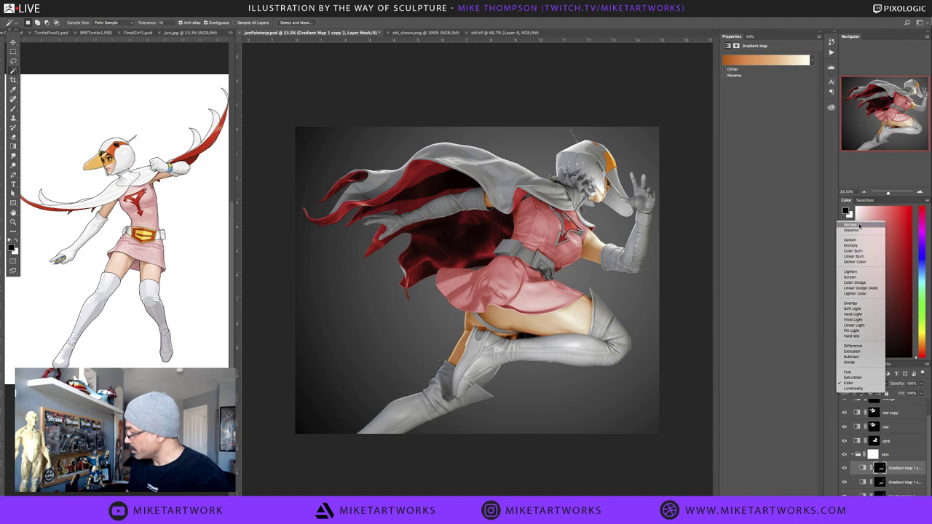
left_click(859, 226)
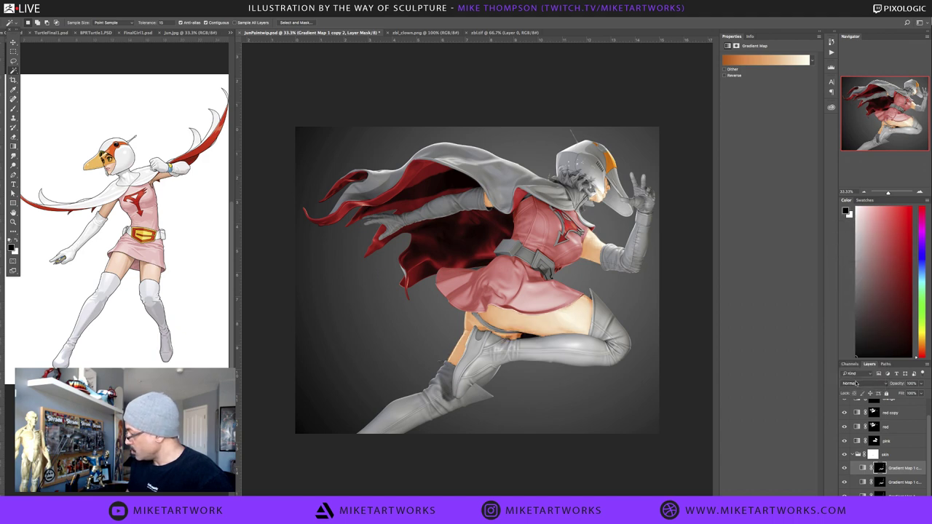
Set the duplicated skin gradient map to Color Burn at 30% opacity and save the document
left_click(856, 383)
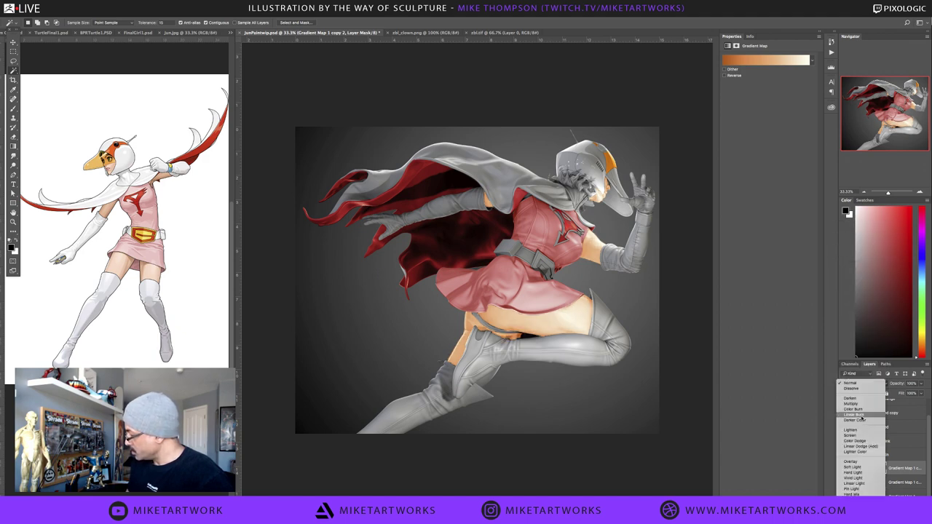
left_click(861, 410)
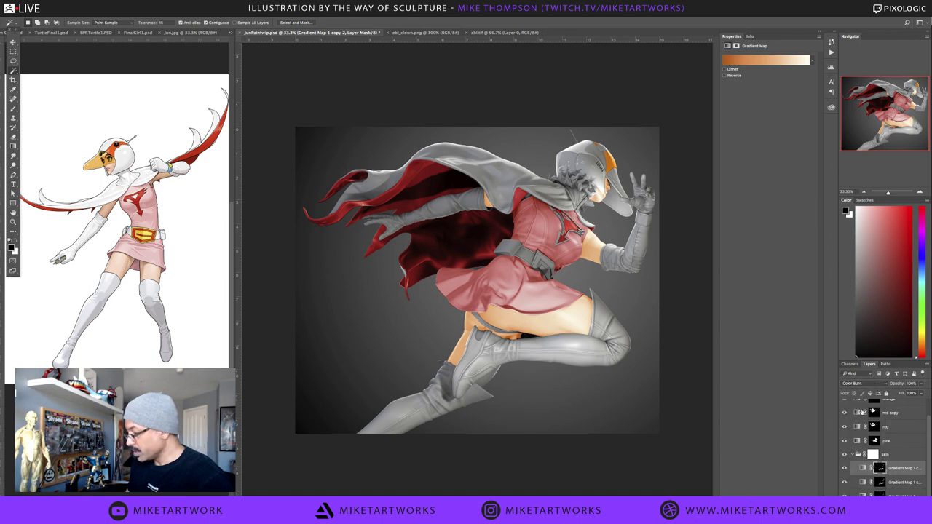
left_click(921, 383)
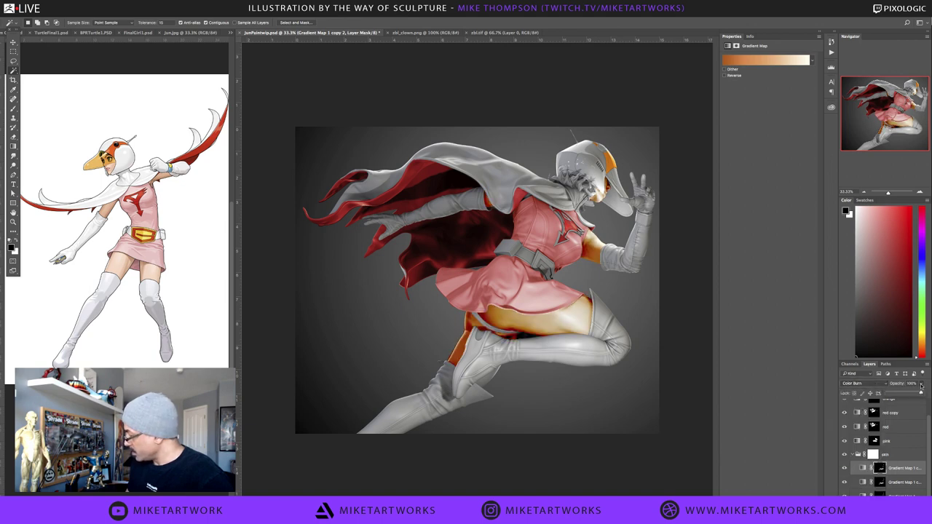
mouse_move(921, 394)
left_mouse_down()
mouse_move(890, 394)
mouse_move(898, 395)
left_mouse_up()
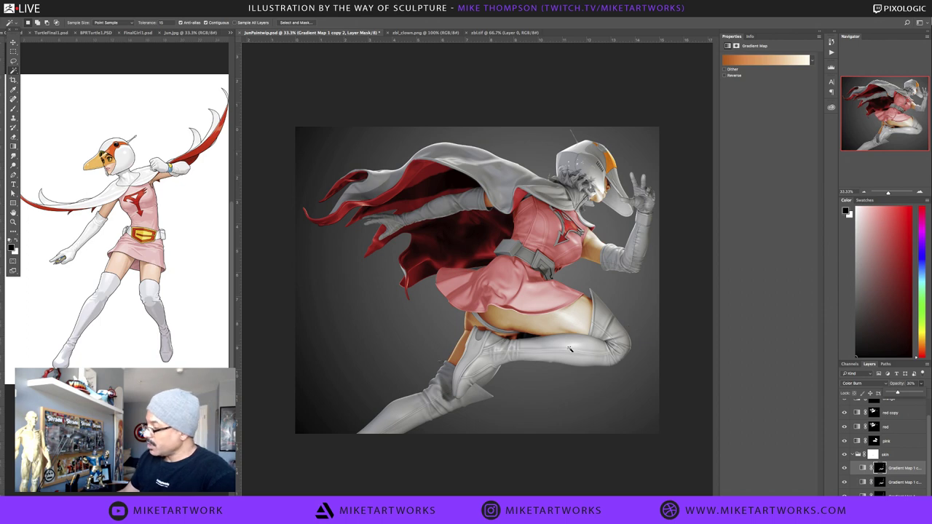
key("space")
left_click(610, 340)
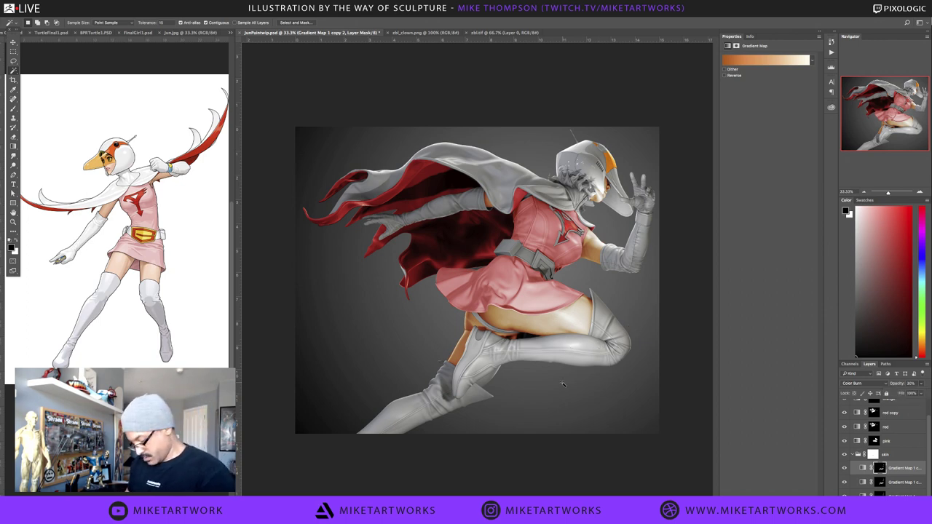
key("ctrl+s")
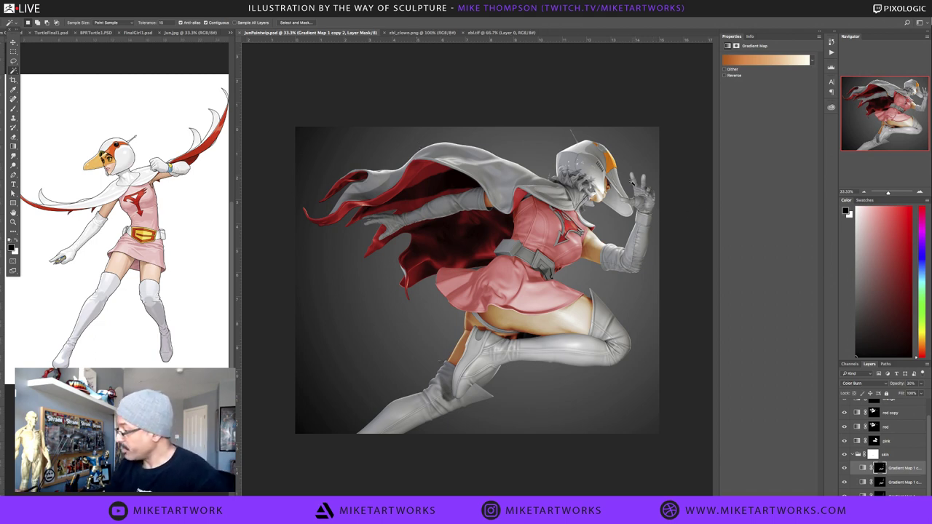
Lasso a rough selection around the helmet's beak-shaped visor with the orange layer's mask active, and show it as a Quick Mask
left_click(632, 195, "ctrl")
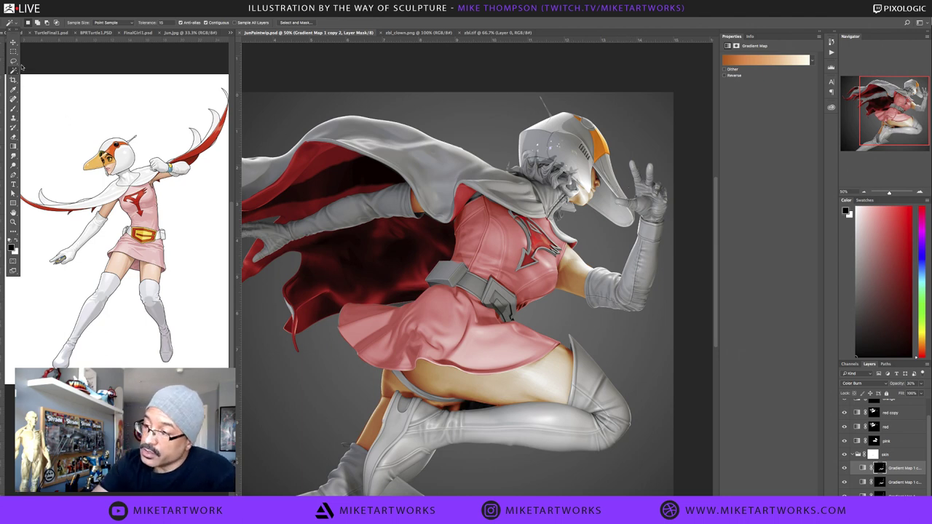
key("l")
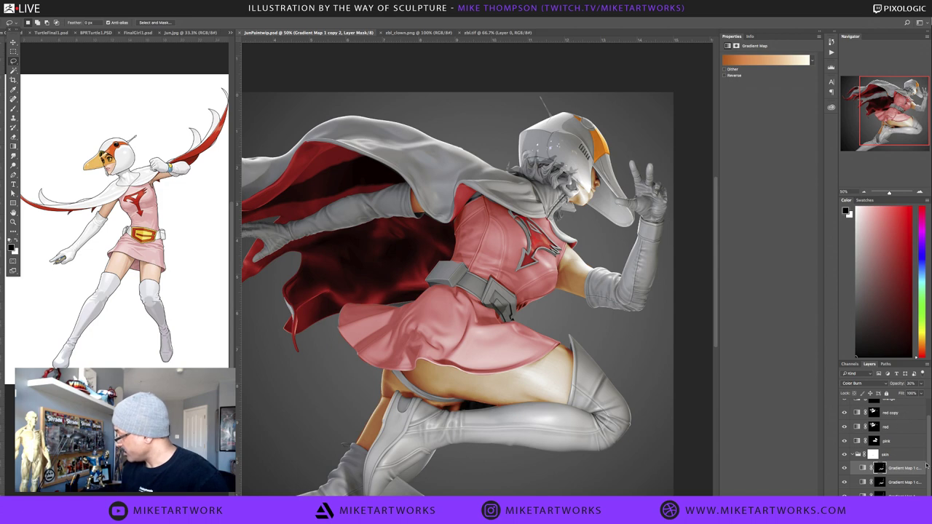
scroll(903, 416, "up", 2)
left_click(903, 422)
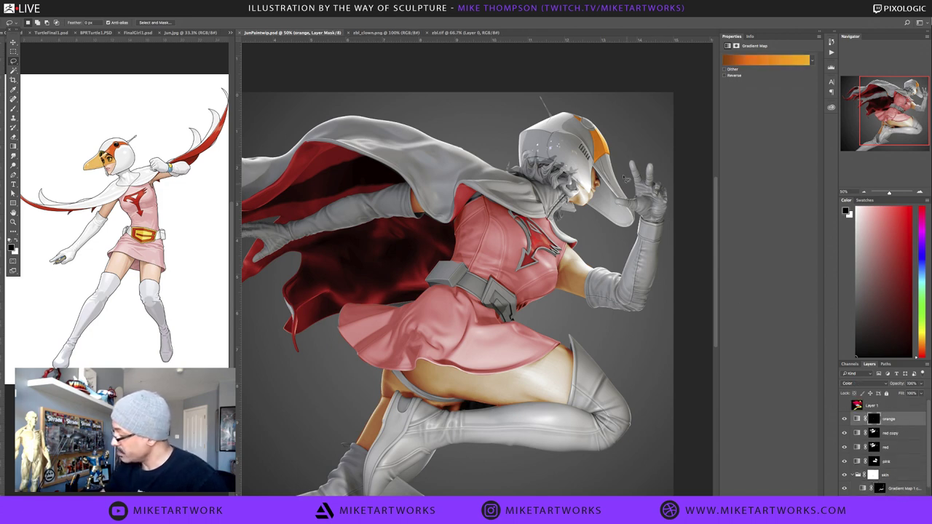
mouse_move(607, 176)
left_mouse_down()
mouse_move(618, 193)
mouse_move(623, 153)
left_mouse_up()
mouse_move(620, 197)
left_mouse_down()
mouse_move(628, 202)
mouse_move(599, 156)
mouse_move(635, 227)
mouse_move(609, 222)
mouse_move(594, 205)
mouse_move(599, 175)
left_mouse_up()
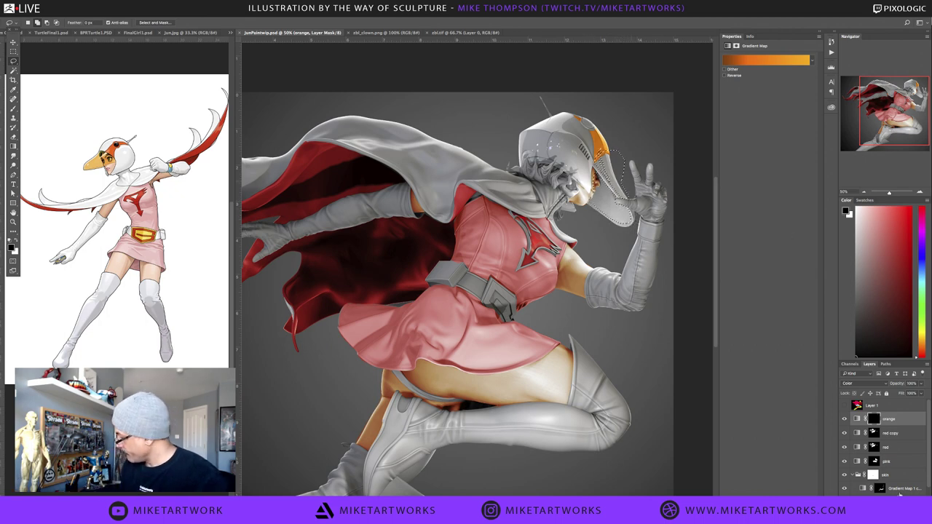
left_click(873, 419)
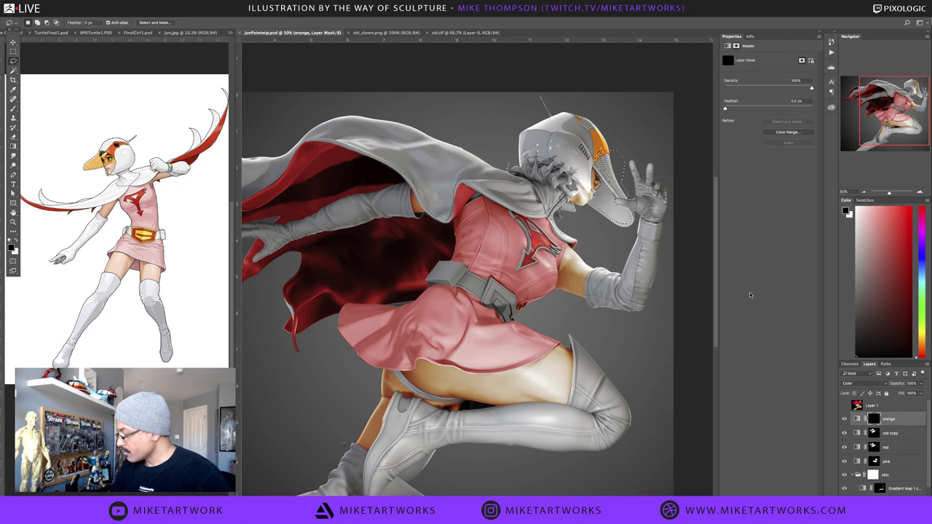
key("q")
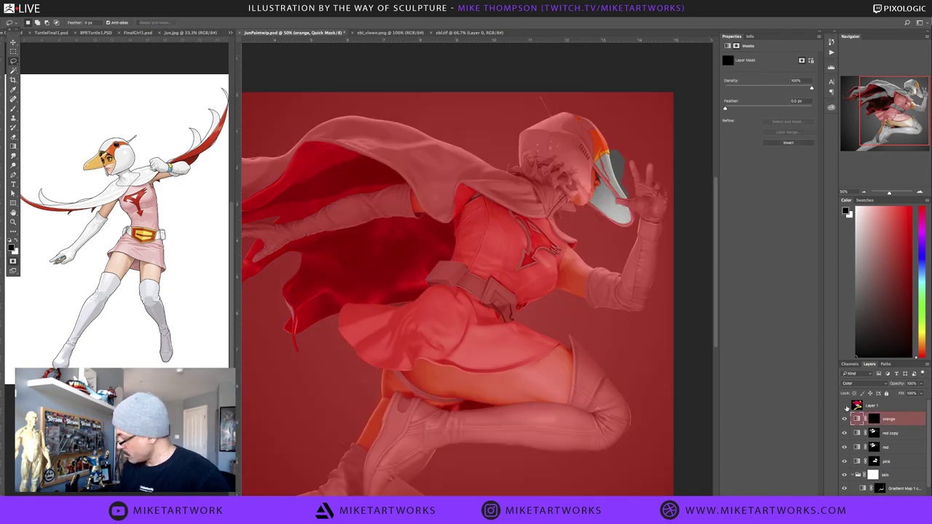
Show the flat-colour Layer 1, leave Quick Mask mode, and select the blue visor area with the Magic Wand
left_click(845, 405)
left_click(860, 408)
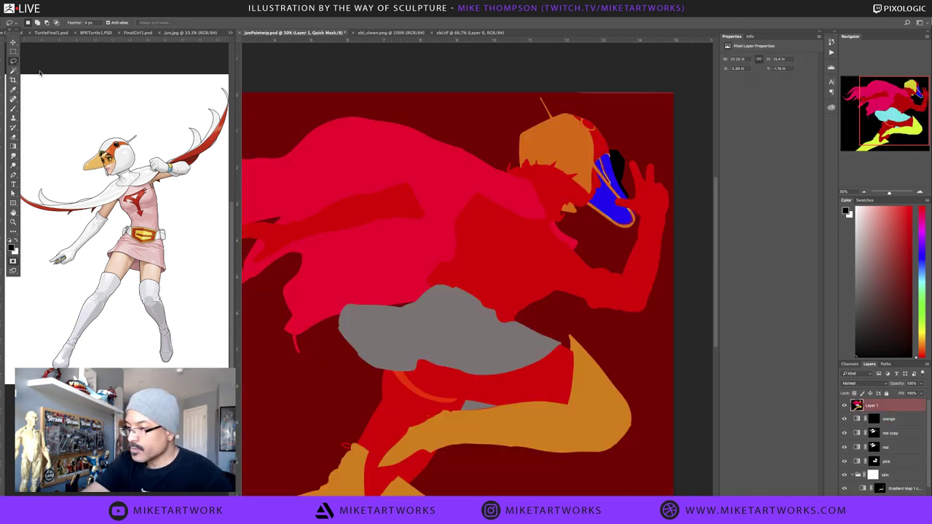
key("w")
left_click(619, 181)
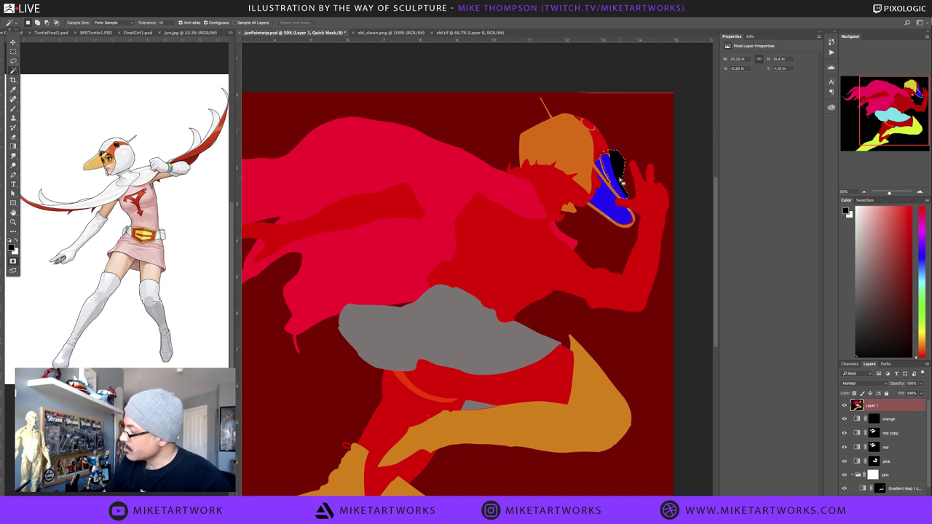
key("super+d")
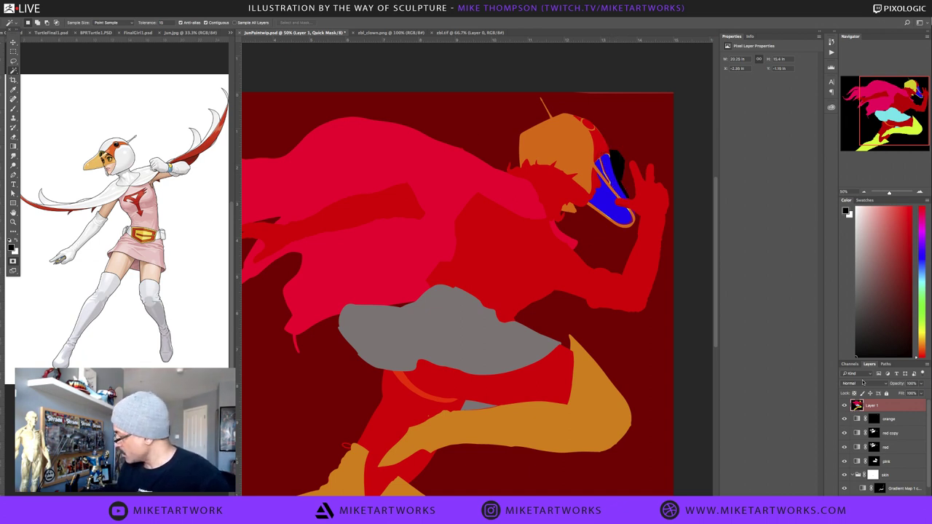
key("q")
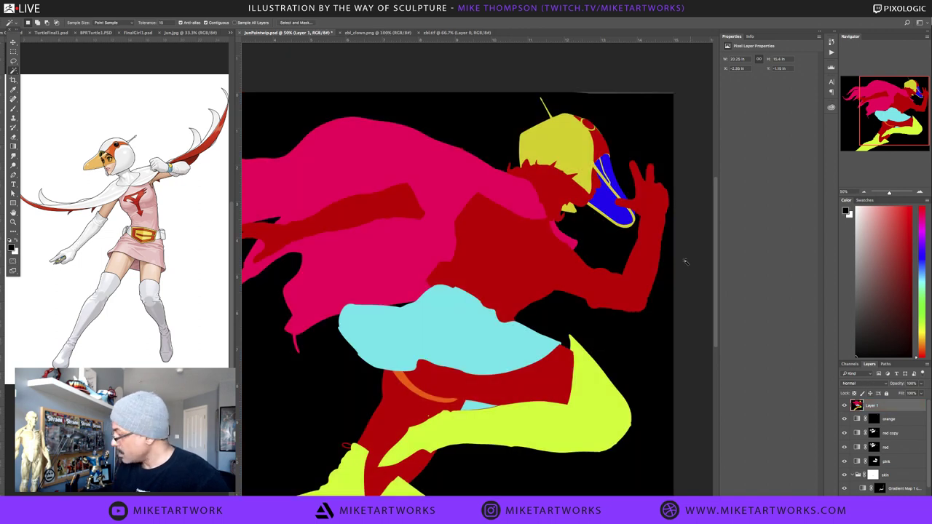
left_click(606, 170)
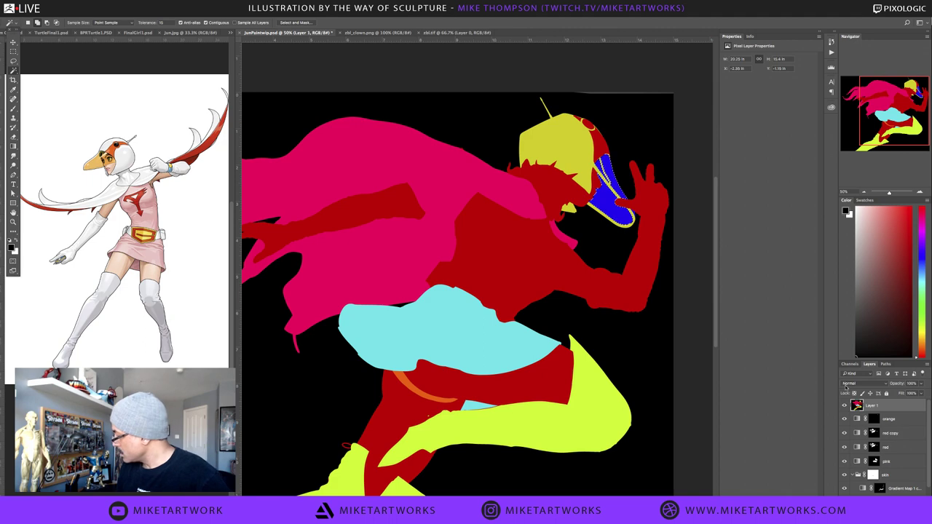
key("q")
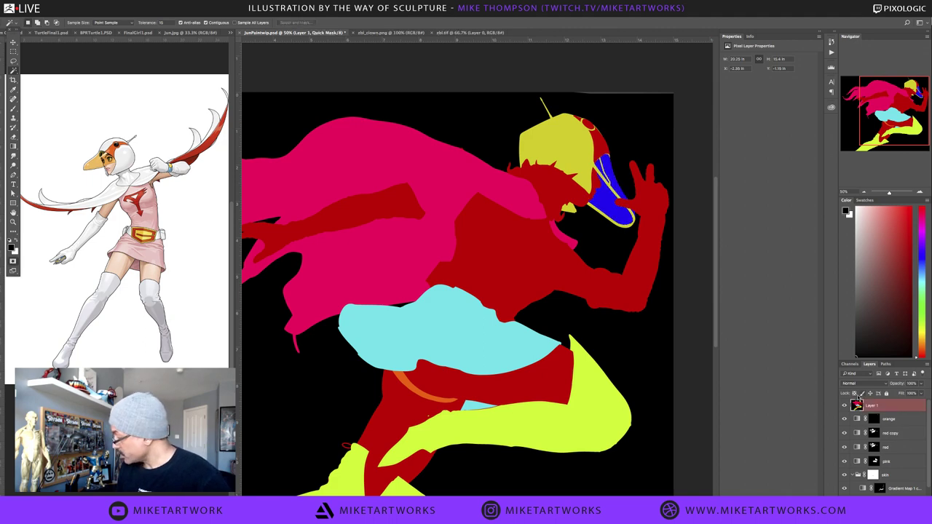
key("q")
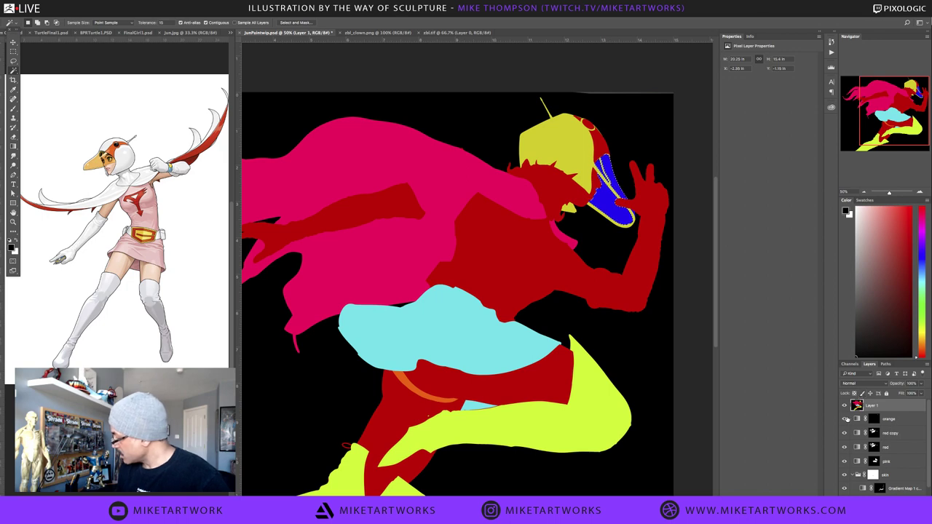
Hide Layer 1, fill the selected visor area with white on the orange layer's mask, and deselect
left_click(844, 405)
left_click(874, 419)
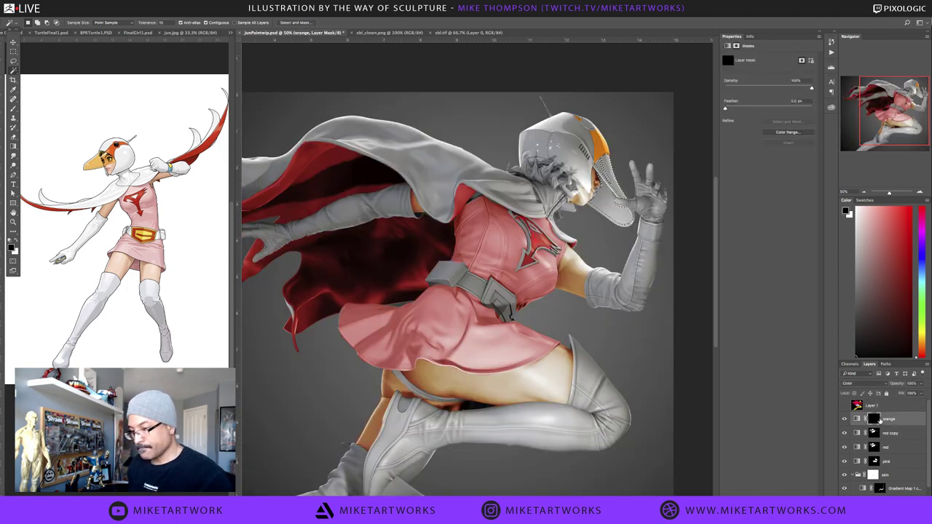
key("x")
key("alt+BackSpace")
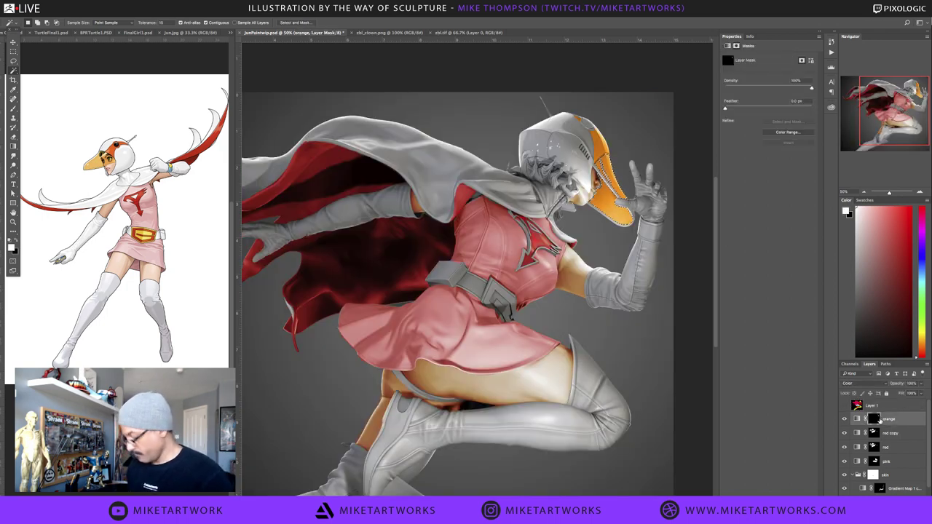
key("ctrl+d")
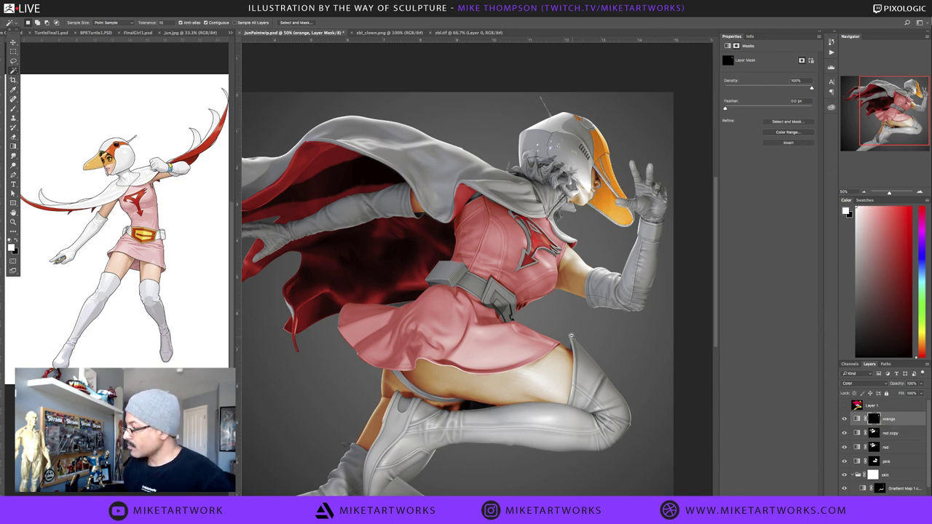
key("ctrl+minus")
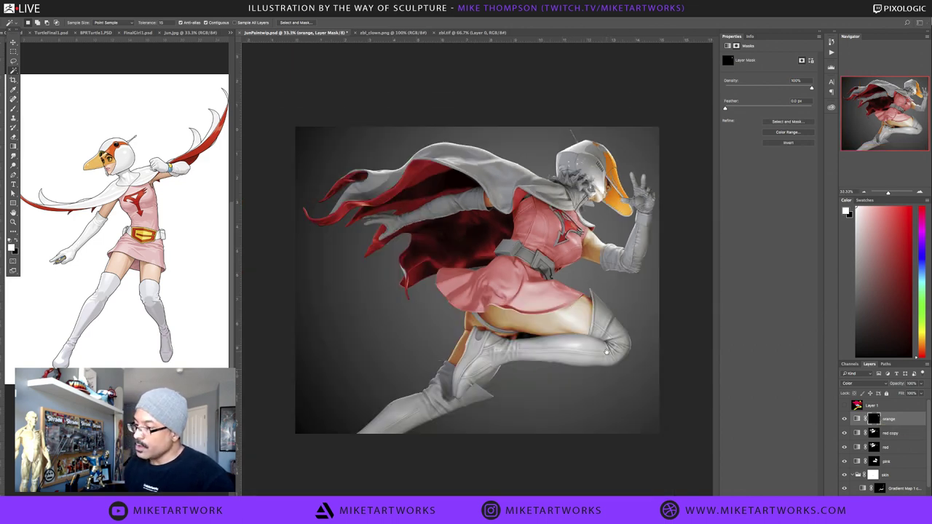
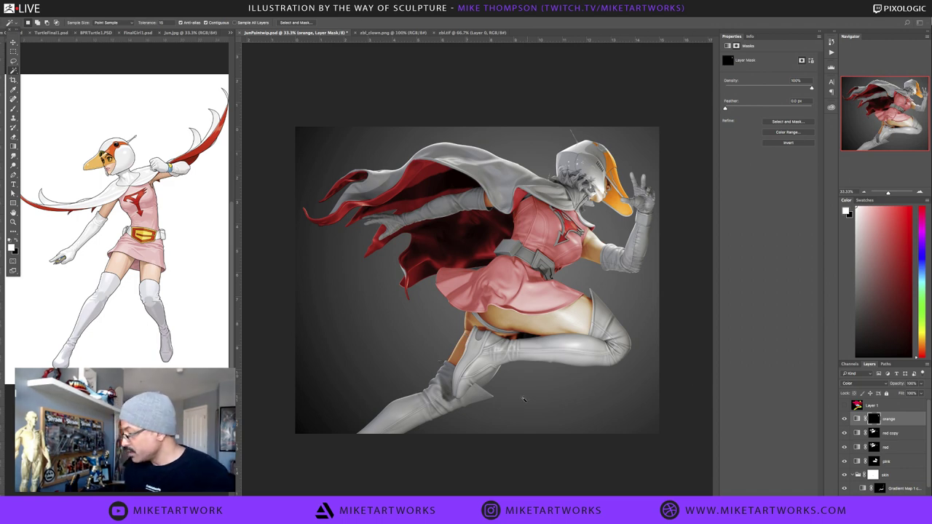
Adjust the opacity of the topmost gradient map in the skin group, the one set to Color Burn
scroll(492, 382, "up", 1)
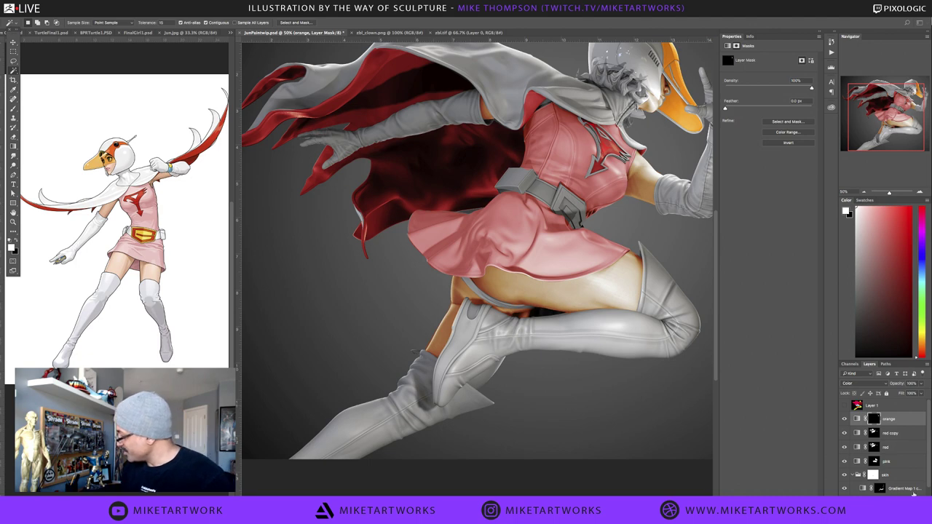
scroll(928, 477, "down", 2)
left_click(886, 454)
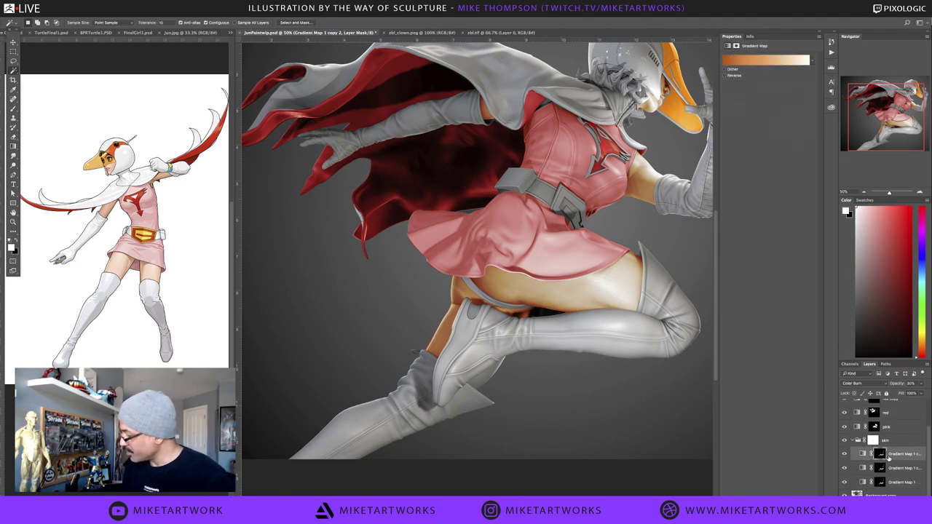
left_click_drag(921, 387, 900, 395)
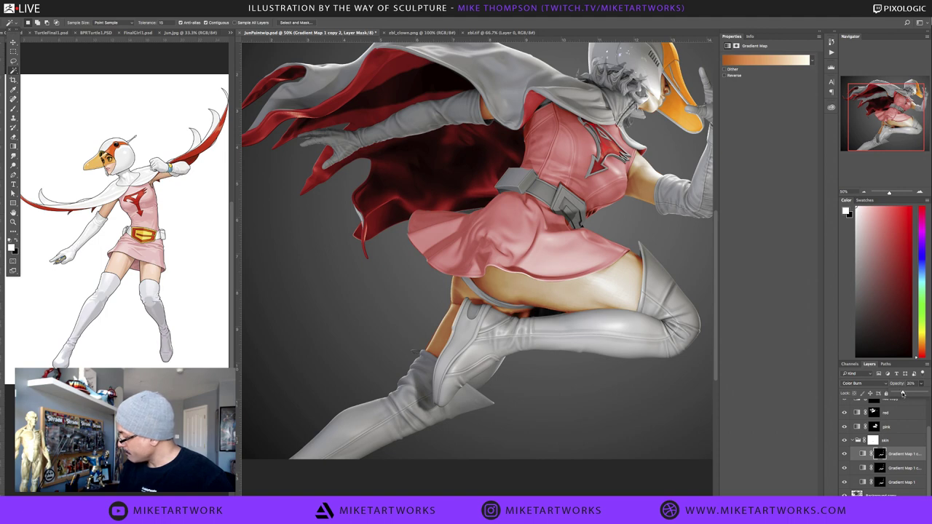
Lasso the uncoloured patch of leg beside the folded leg's boot, reveal it in all three skin gradient map masks, and deselect
left_click(904, 484)
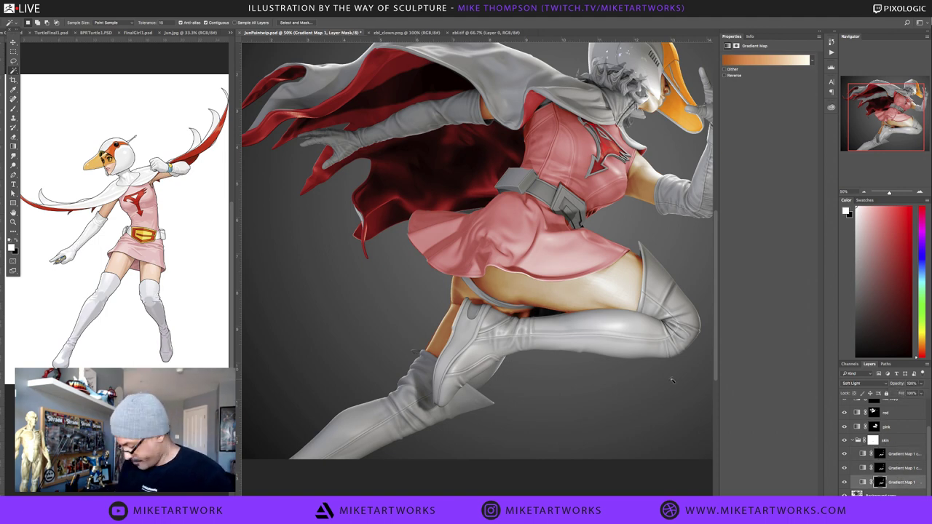
key("l")
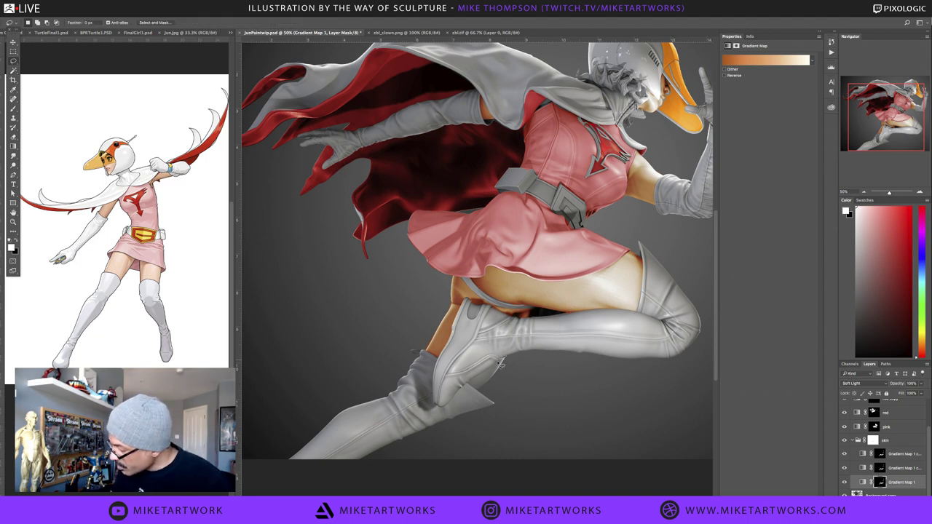
mouse_move(471, 388)
left_mouse_down()
mouse_move(482, 394)
mouse_move(511, 369)
mouse_move(501, 361)
mouse_move(484, 389)
mouse_move(520, 356)
left_mouse_up()
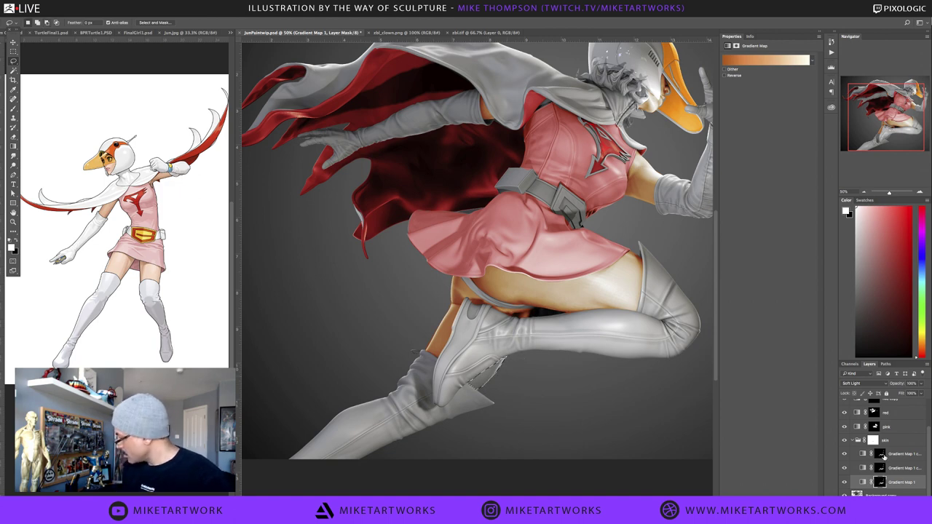
left_click(881, 453)
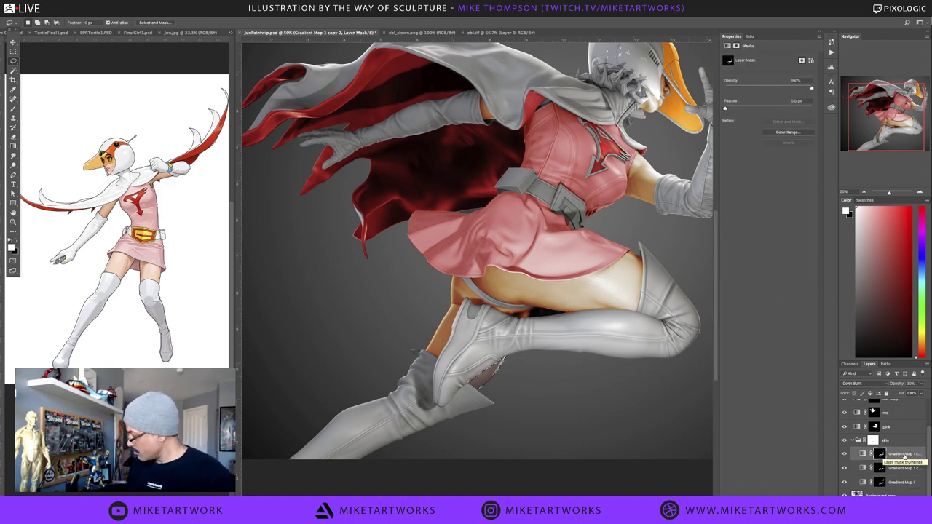
left_click(880, 467)
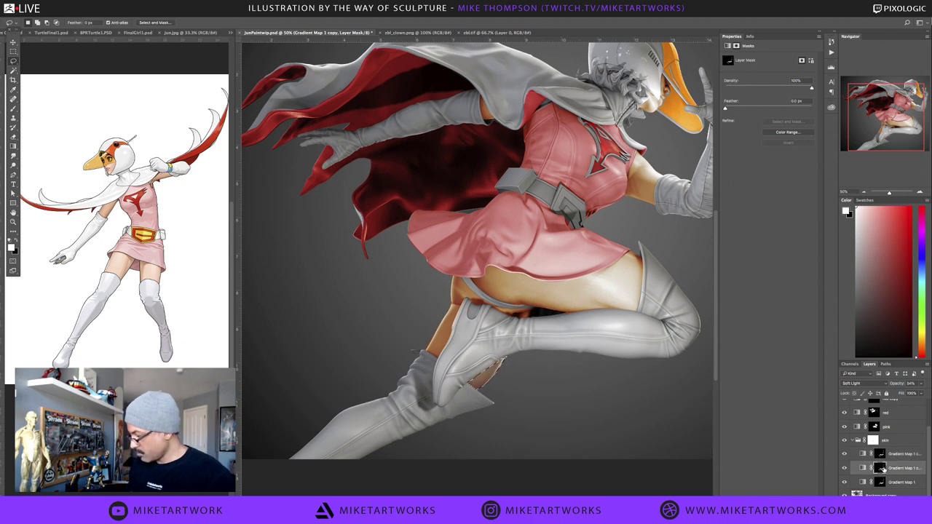
left_click(879, 482)
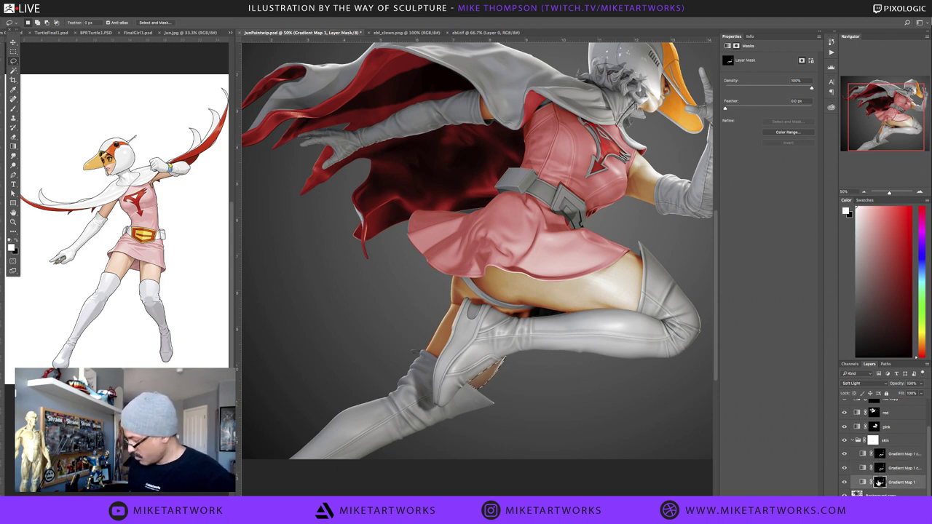
key("super+d")
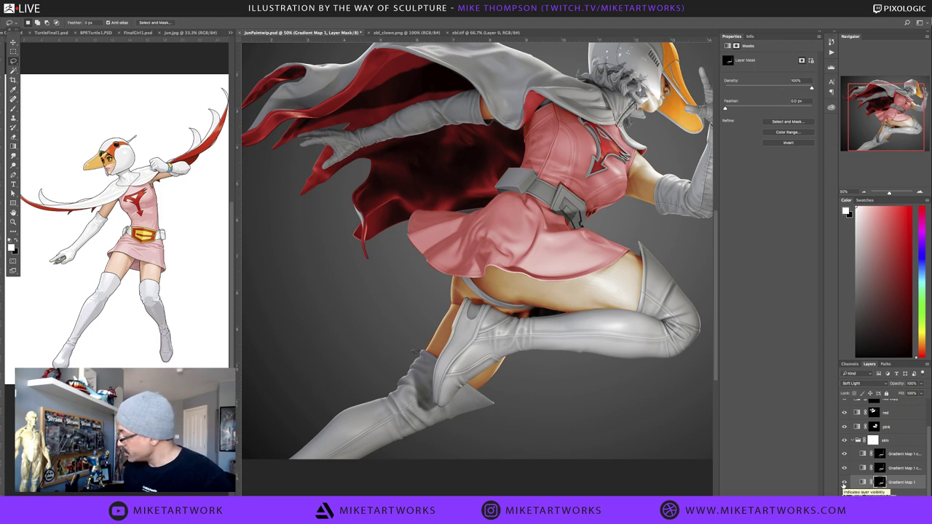
Hide the lowest skin gradient map, Gradient Map 1, delete it, and check the skin tones on the whole figure
left_click(844, 482)
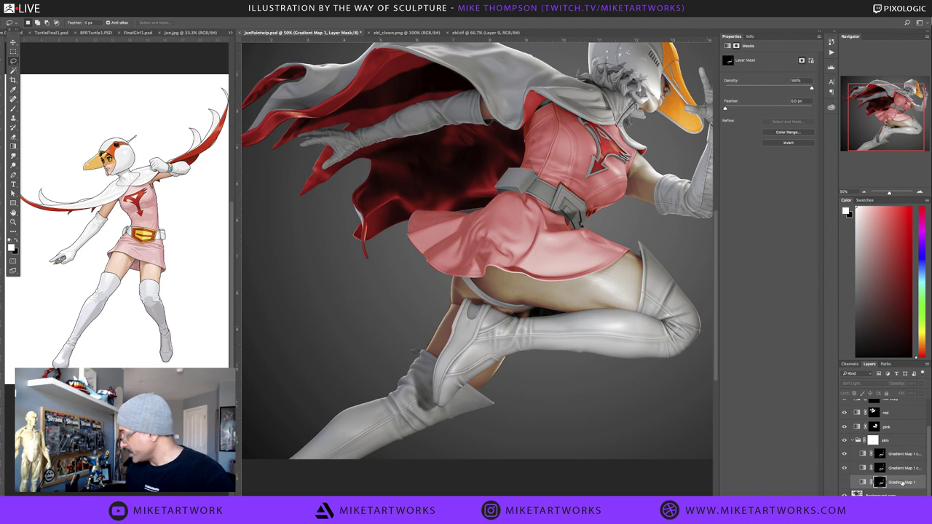
key("BackSpace")
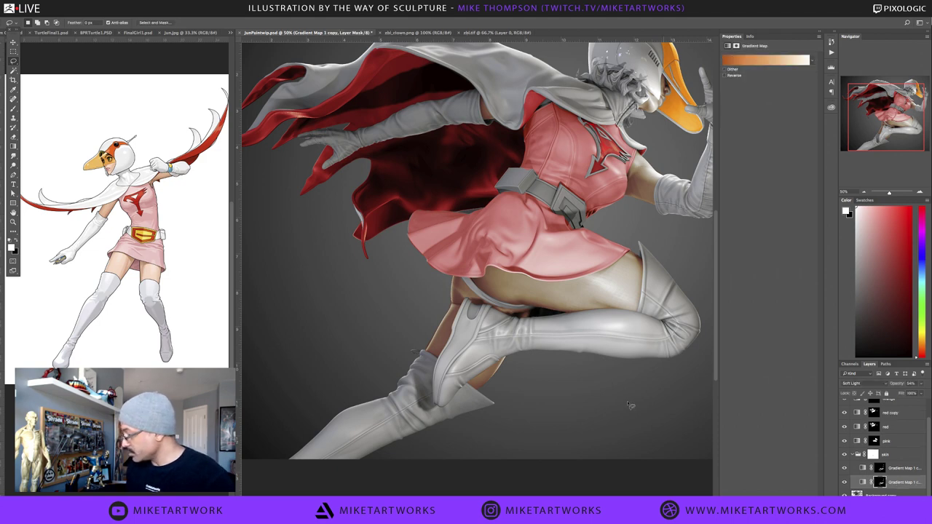
left_click(584, 412, "alt")
left_click(584, 412, "alt")
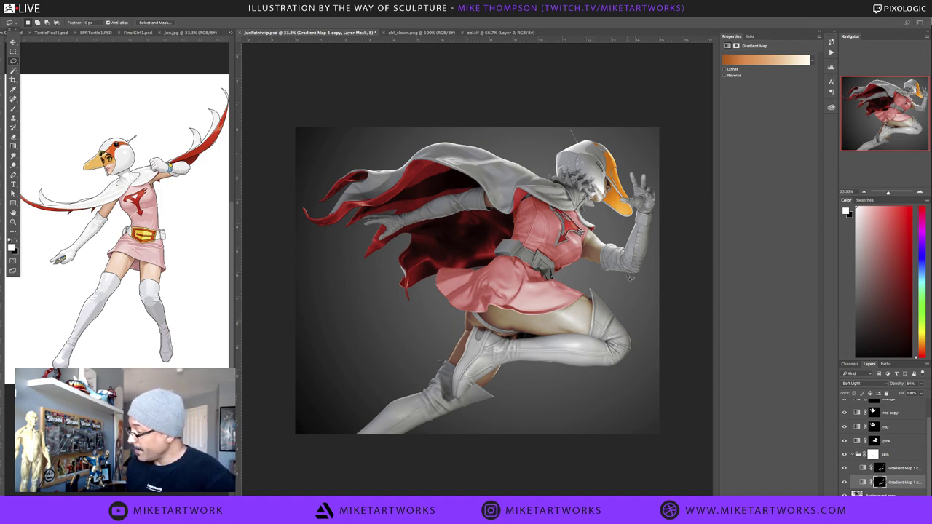
left_click(583, 310)
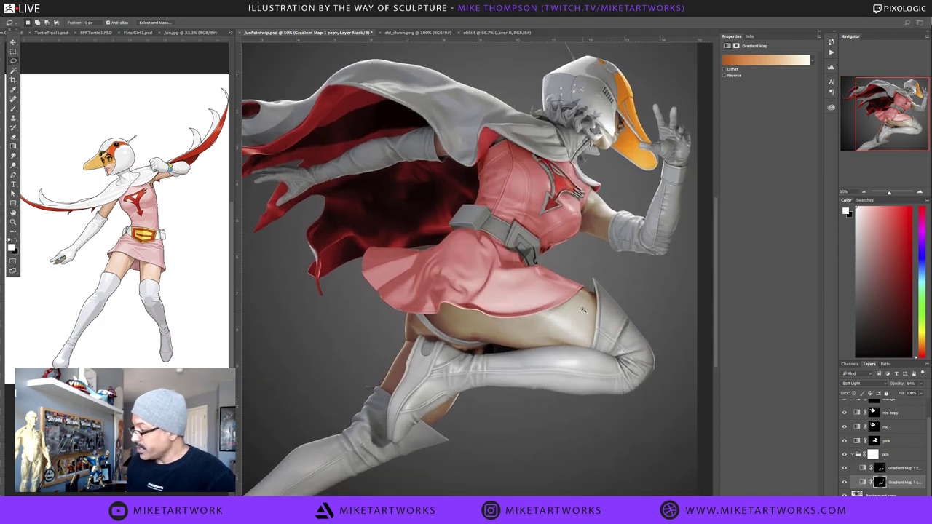
left_click(584, 294)
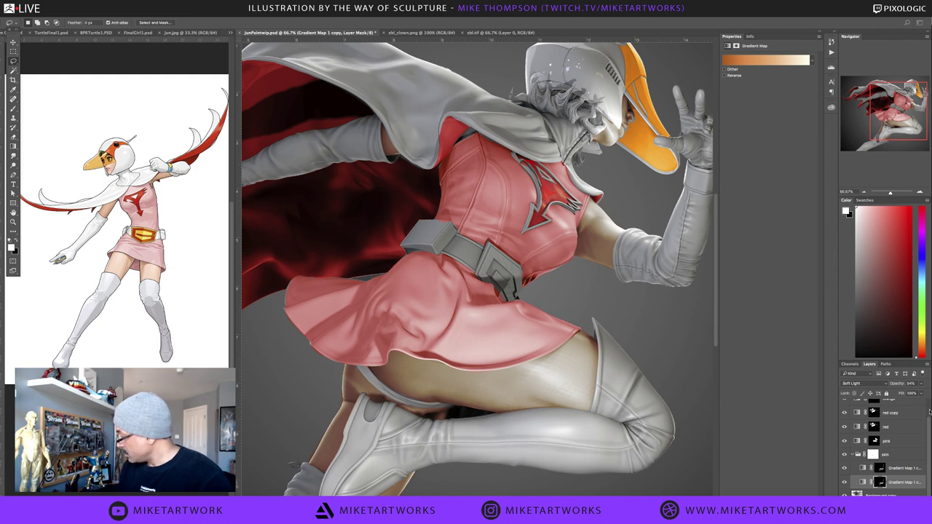
Add a new empty layer directly above the orange gradient map layer
scroll(919, 437, "up", 2)
left_click(905, 420)
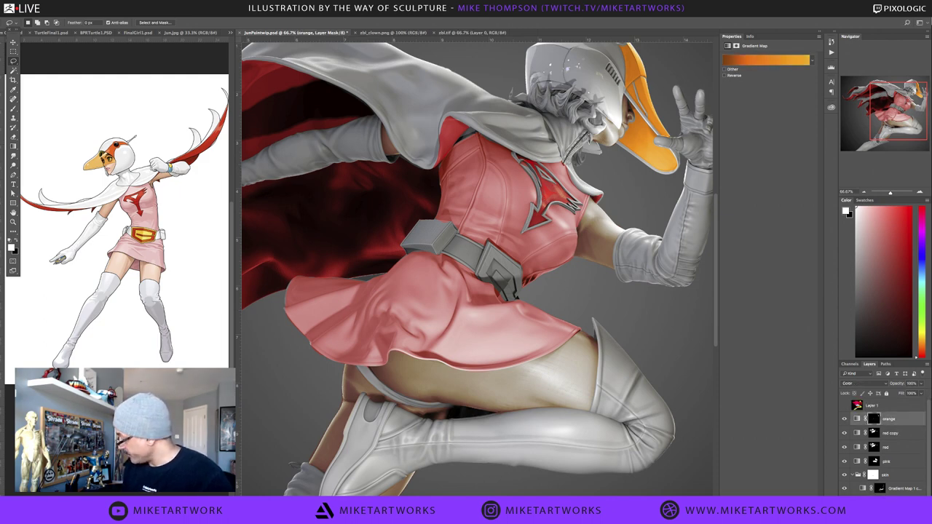
key("ctrl+shift+alt+n")
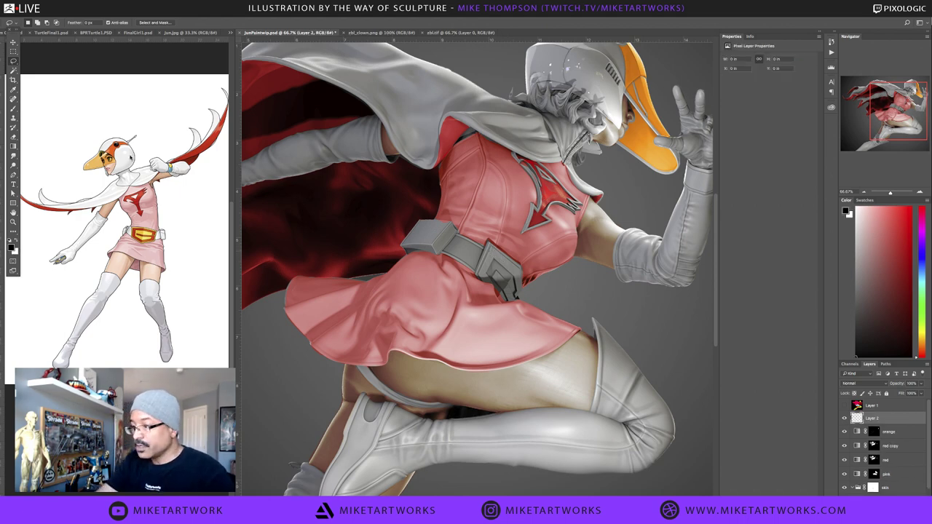
Switch to the Brush tool and set the foreground colour to a strong red, RGB 200, 0, 0
key("b")
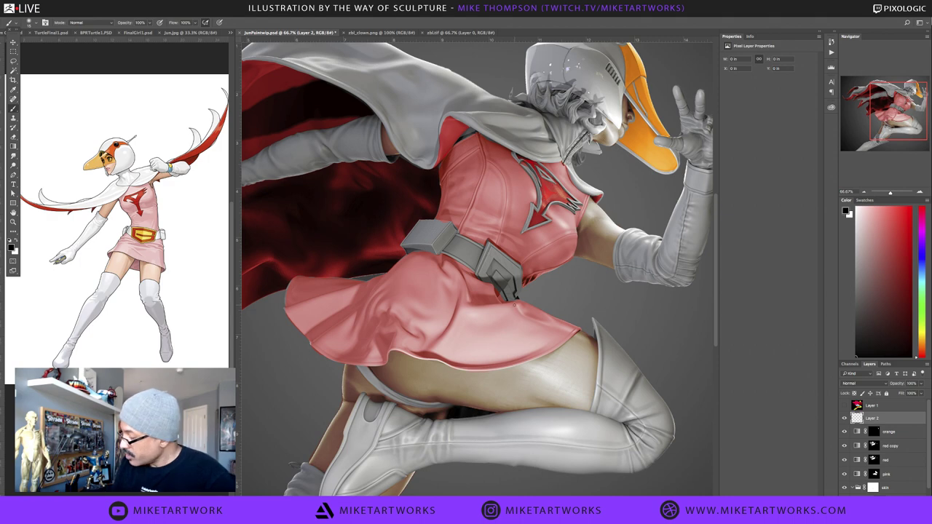
left_click(11, 247)
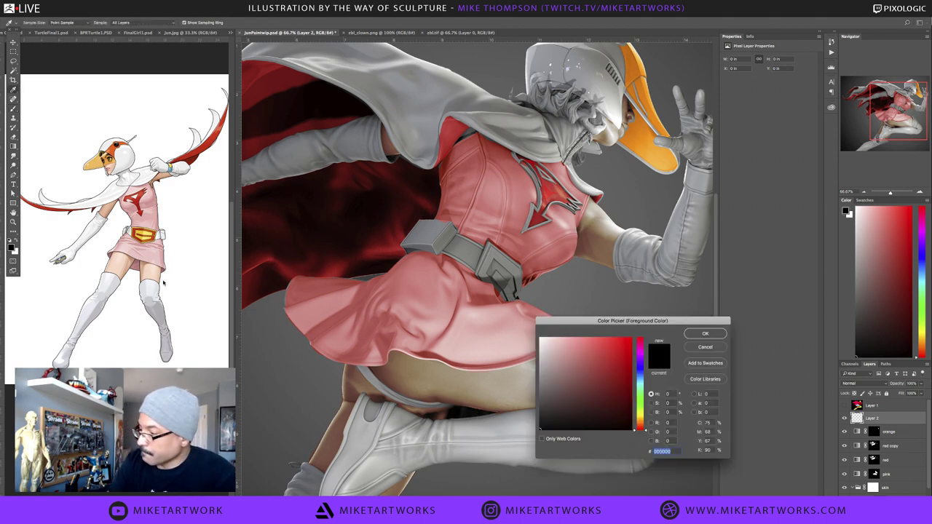
left_click(630, 356)
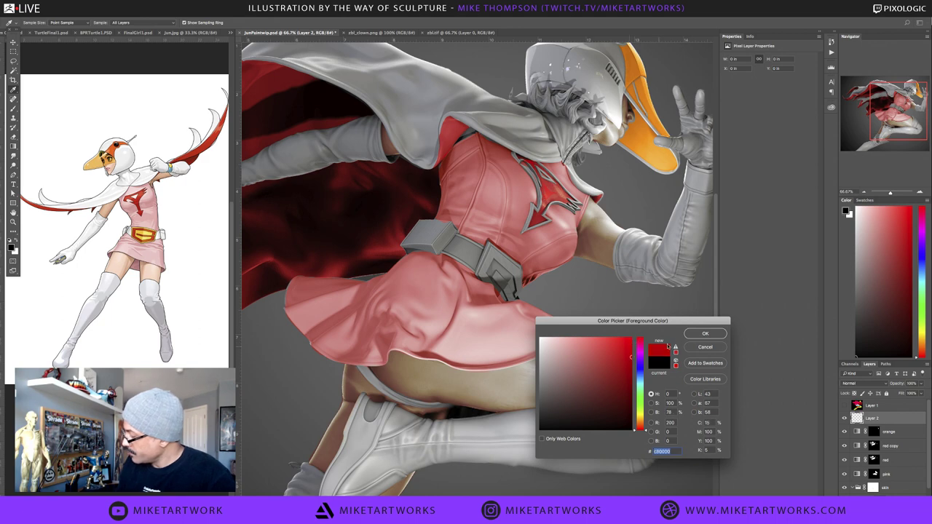
left_click(706, 333)
Set the new layer's blend mode to Color, paint the belt buckle red, and lasso the stray paint along its edge to clean it up
left_click(863, 386)
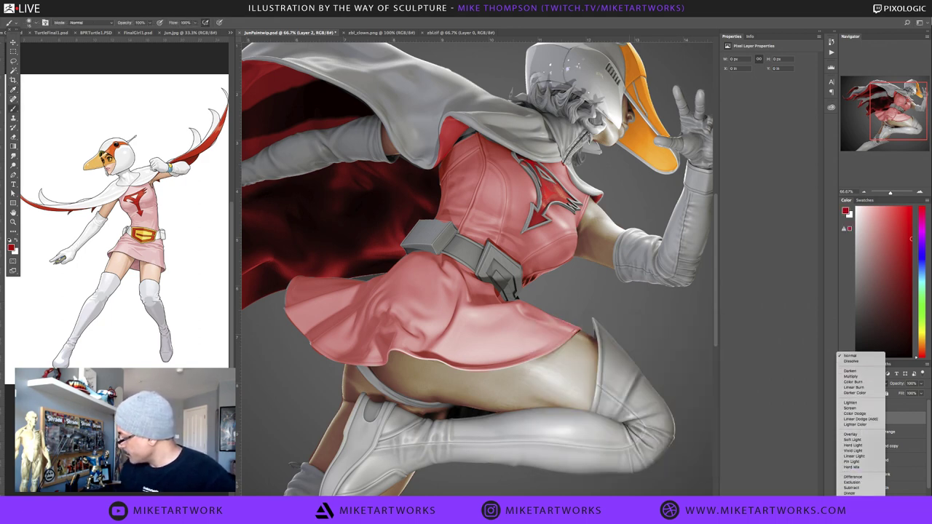
left_click(860, 485)
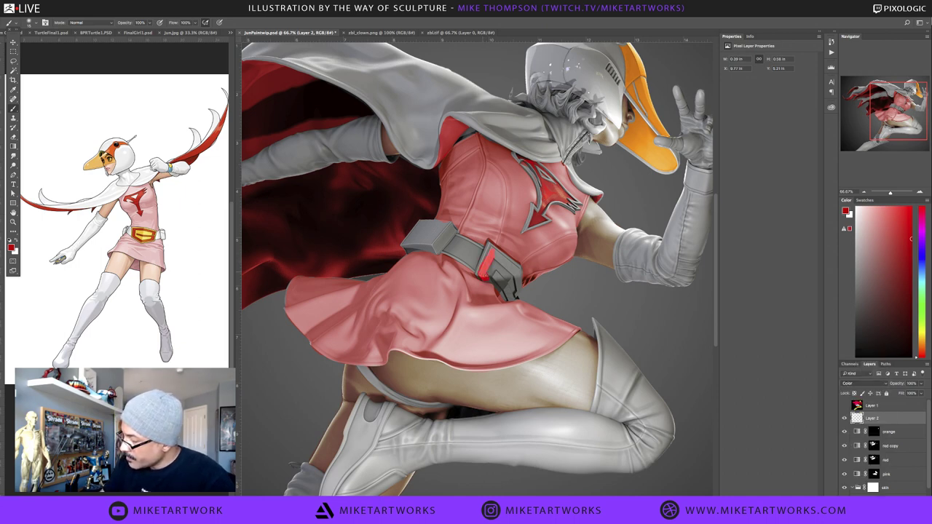
mouse_move(486, 267)
left_mouse_down()
mouse_move(481, 281)
mouse_move(505, 262)
mouse_move(517, 290)
left_mouse_up()
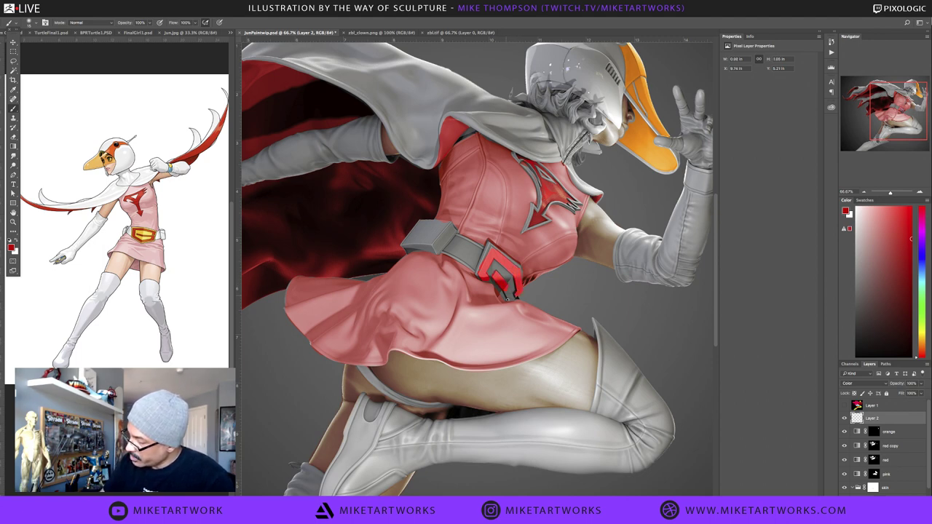
left_click_drag(507, 292, 513, 298)
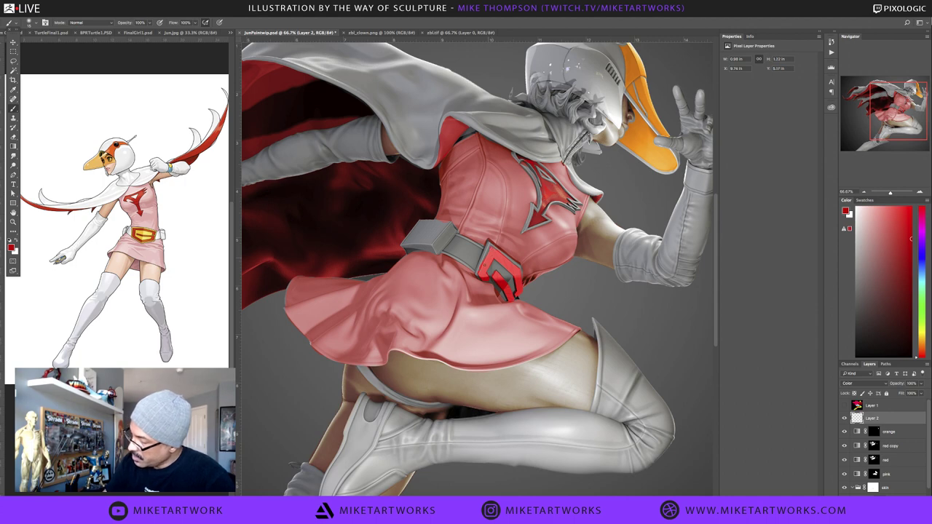
key("l")
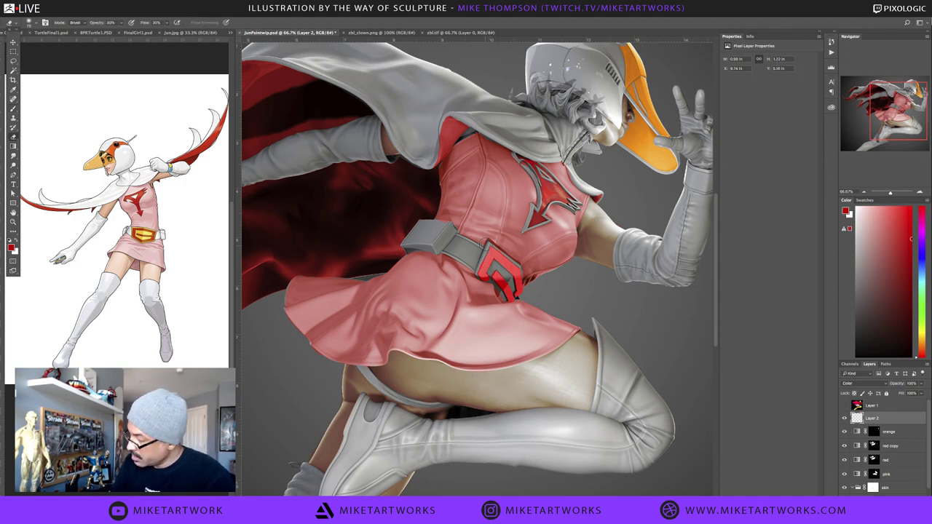
mouse_move(493, 249)
left_mouse_down()
mouse_move(478, 284)
mouse_move(490, 244)
left_mouse_up()
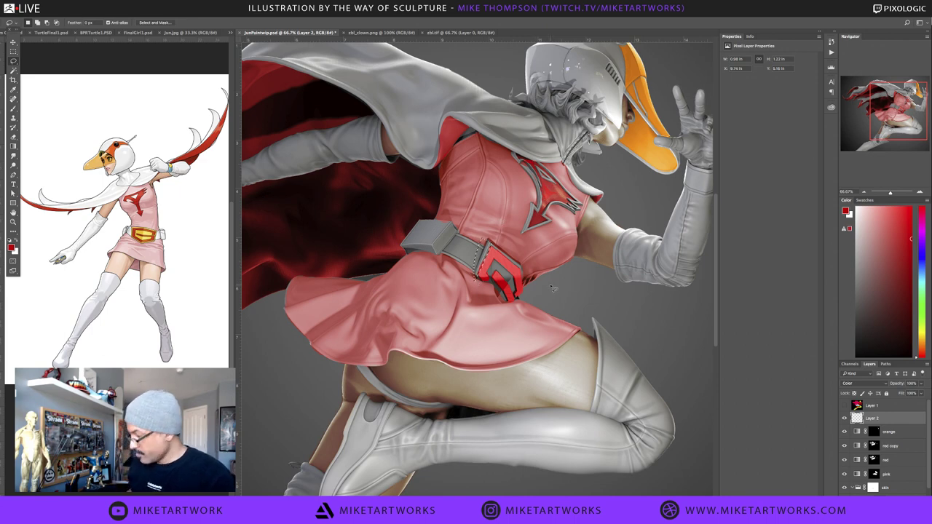
Change Layer 2's blend mode to Overlay, extend the red to the buckle's lower end, and lasso the overspill there to clean it up
left_click(873, 383)
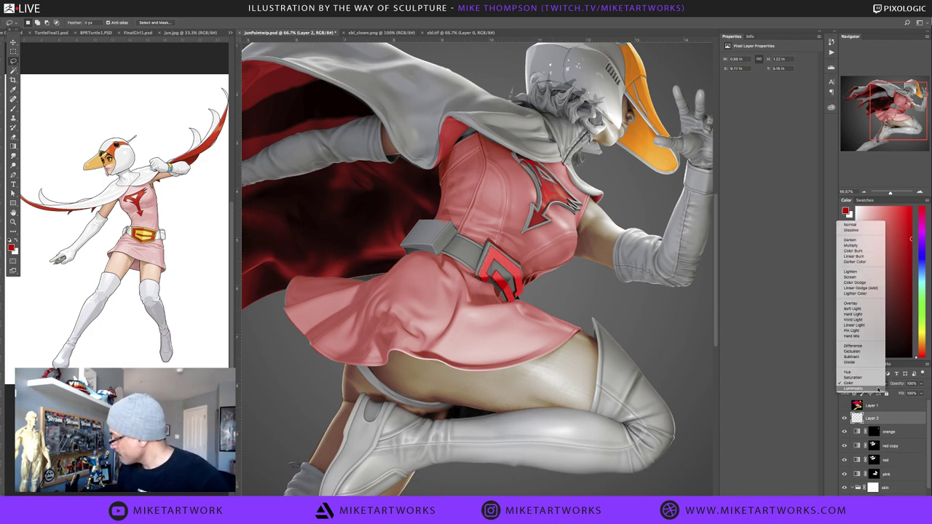
left_click(858, 304)
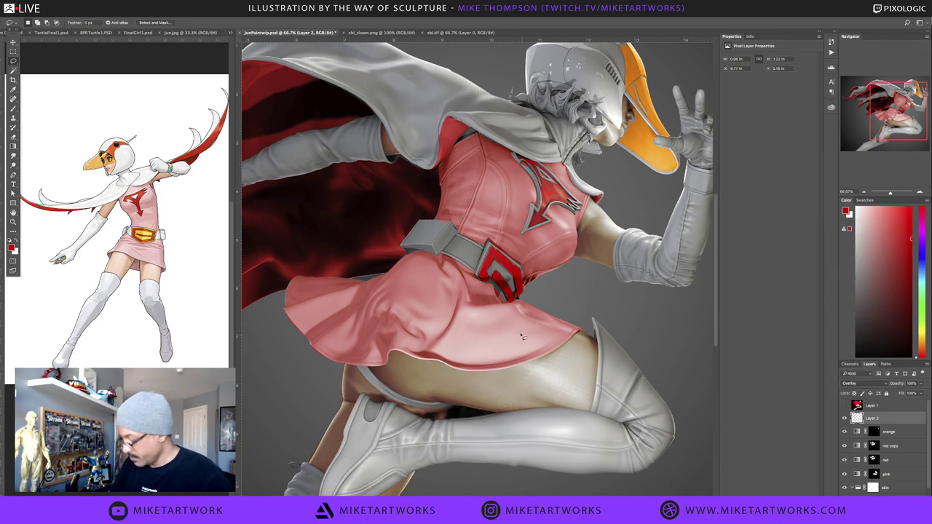
key("b")
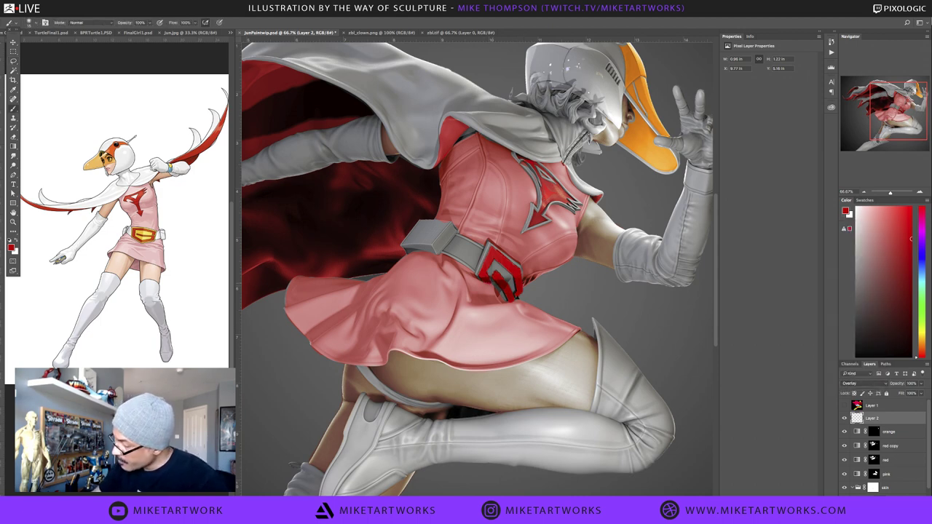
left_click_drag(496, 292, 504, 300)
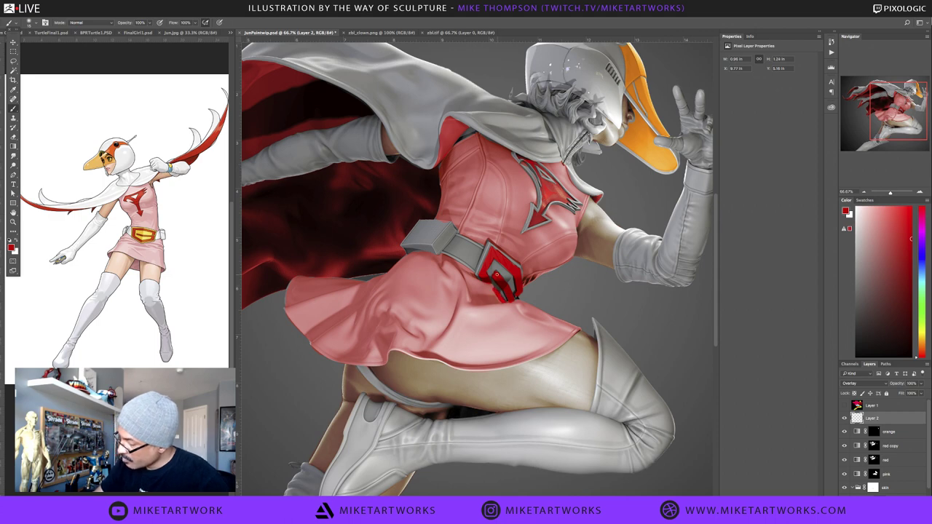
key("l")
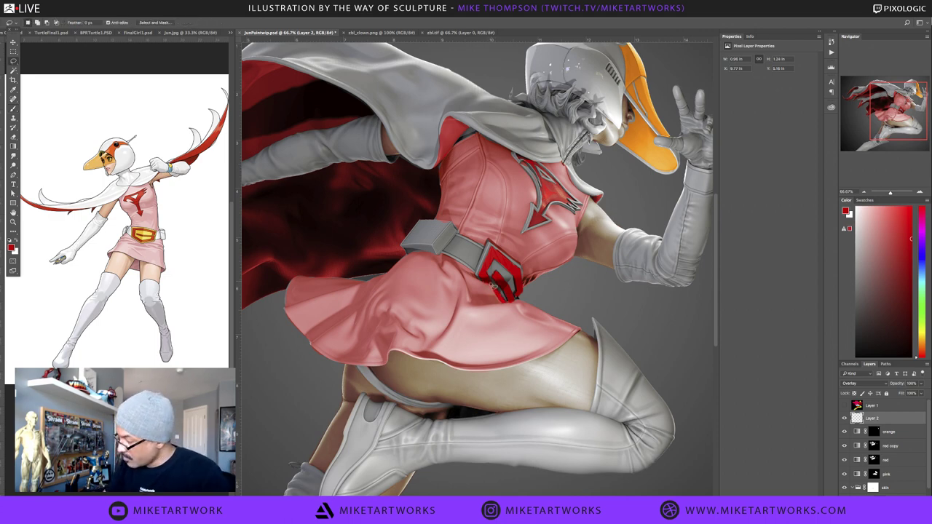
mouse_move(494, 287)
left_mouse_down()
mouse_move(484, 284)
mouse_move(494, 294)
left_mouse_up()
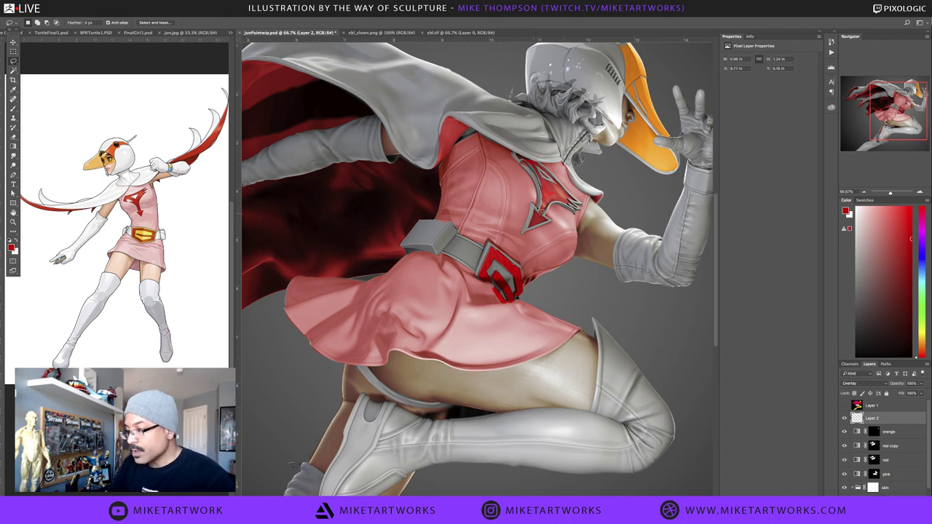
Change the foreground colour to a golden yellow and paint the belt buckle's outer rim and inner emblem with the Brush tool
left_click(11, 247)
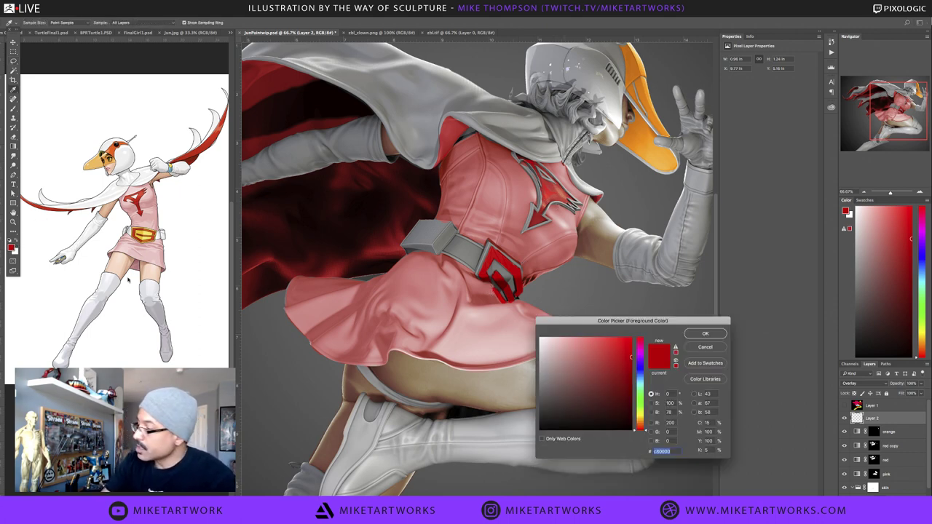
left_click(642, 420)
left_click(610, 337)
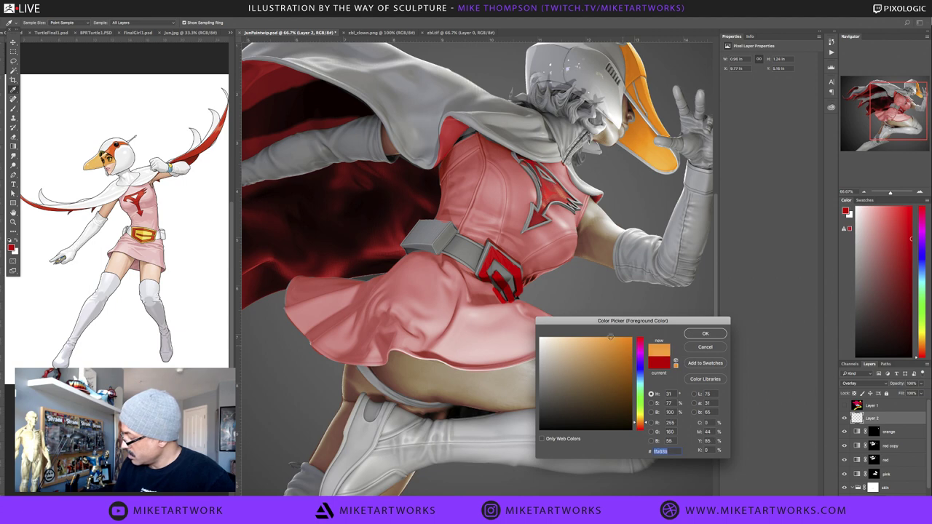
left_click_drag(645, 421, 645, 419)
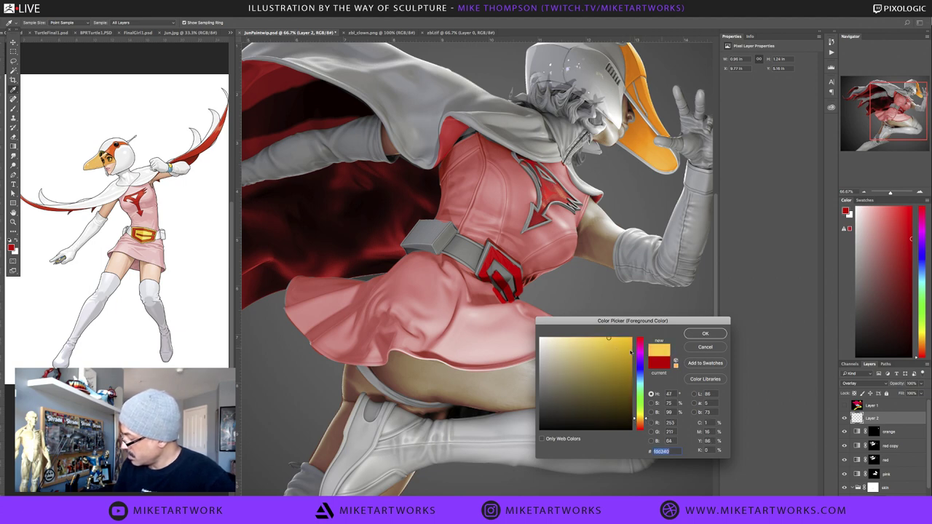
left_click(704, 334)
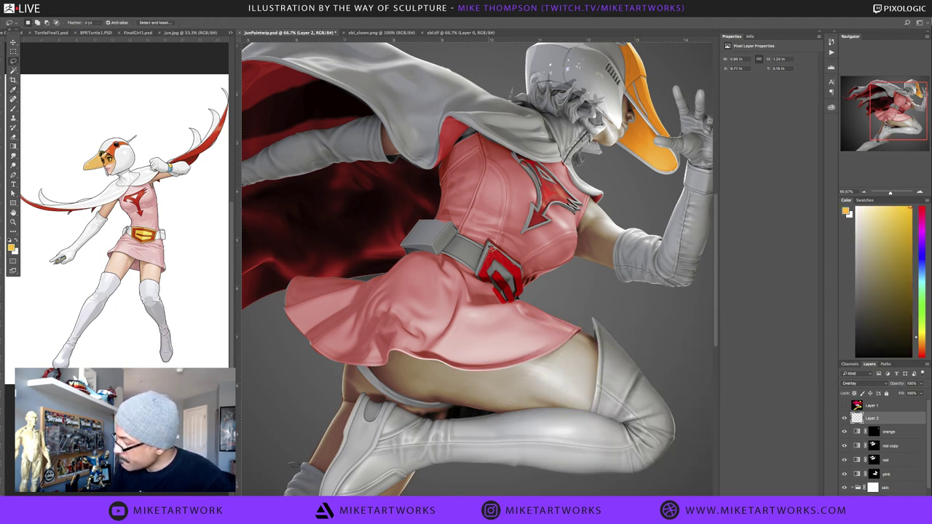
key("b")
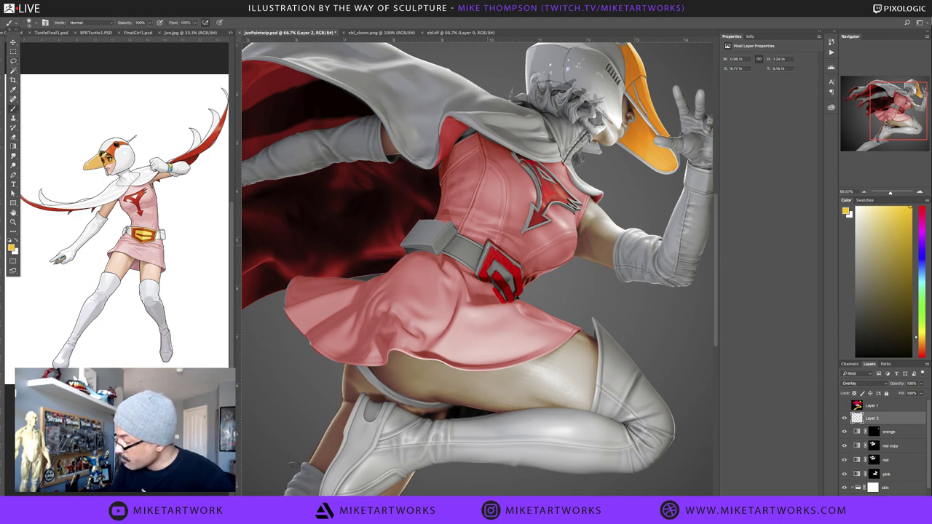
mouse_move(490, 242)
left_mouse_down()
mouse_move(476, 273)
mouse_move(494, 263)
mouse_move(511, 279)
mouse_move(507, 299)
left_mouse_up()
mouse_move(489, 243)
left_mouse_down()
mouse_move(521, 268)
mouse_move(525, 288)
left_mouse_up()
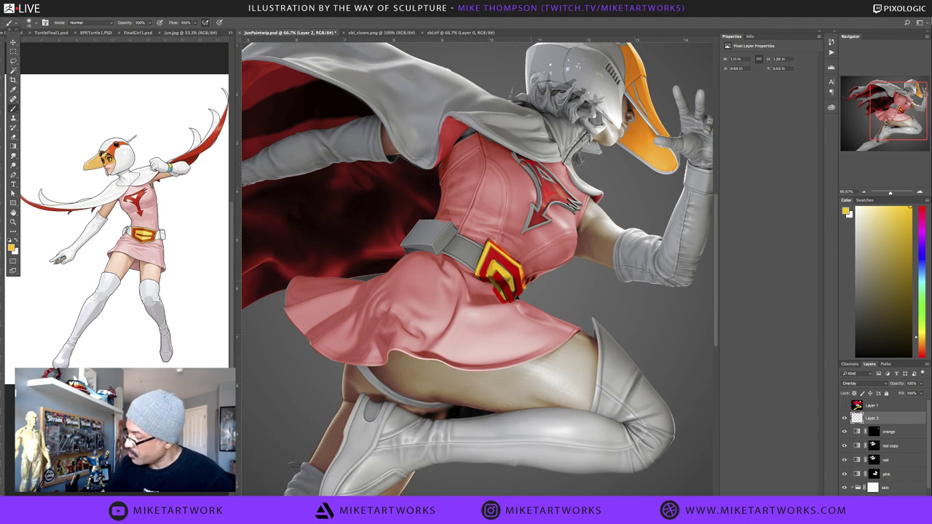
Lasso and remove the yellow overspill around the buckle's outer edges, deselect, and return to the Brush tool
key("l")
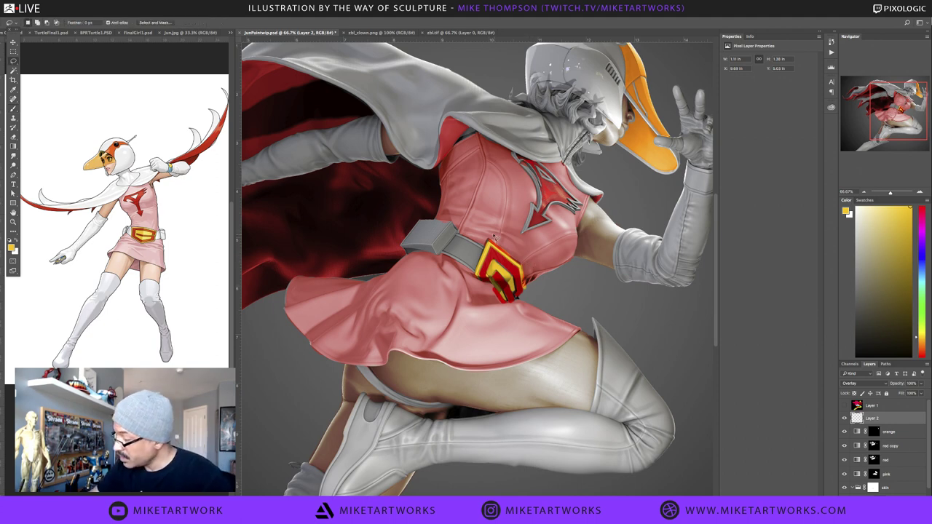
mouse_move(487, 241)
left_mouse_down()
mouse_move(530, 268)
mouse_move(533, 298)
mouse_move(539, 258)
left_mouse_up()
key("alt+BackSpace")
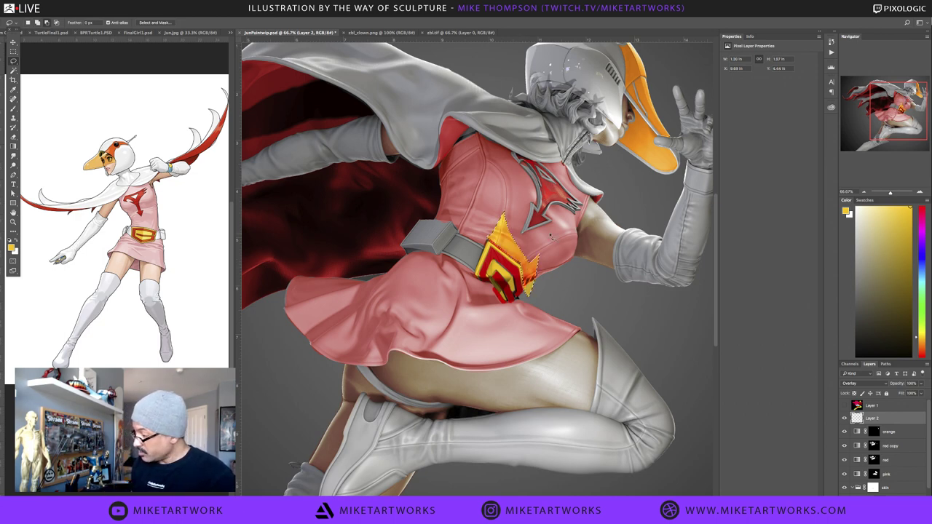
key("ctrl+d")
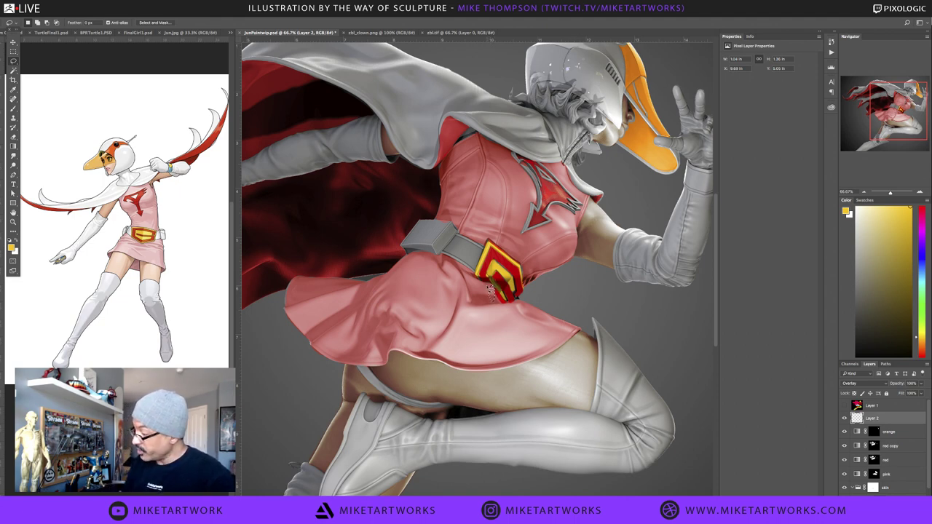
mouse_move(522, 304)
left_mouse_down()
mouse_move(510, 303)
mouse_move(520, 309)
left_mouse_up()
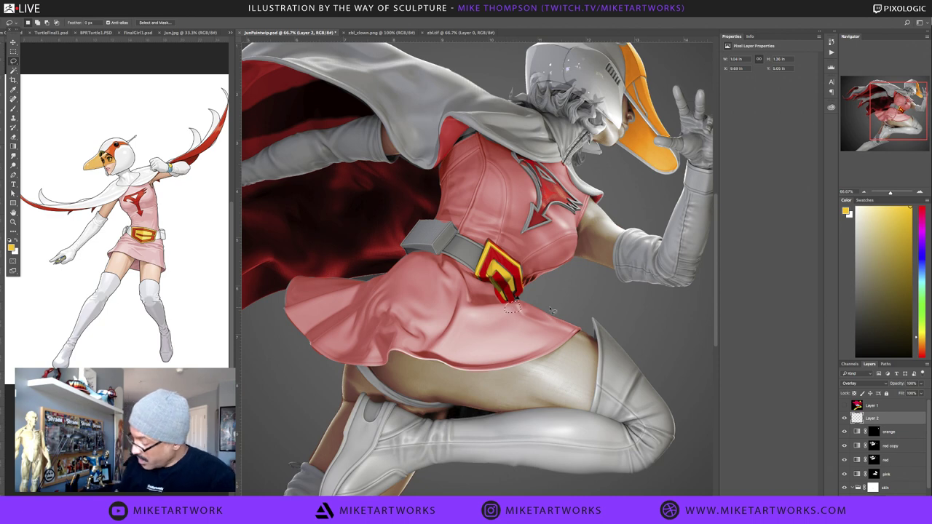
key("super+d")
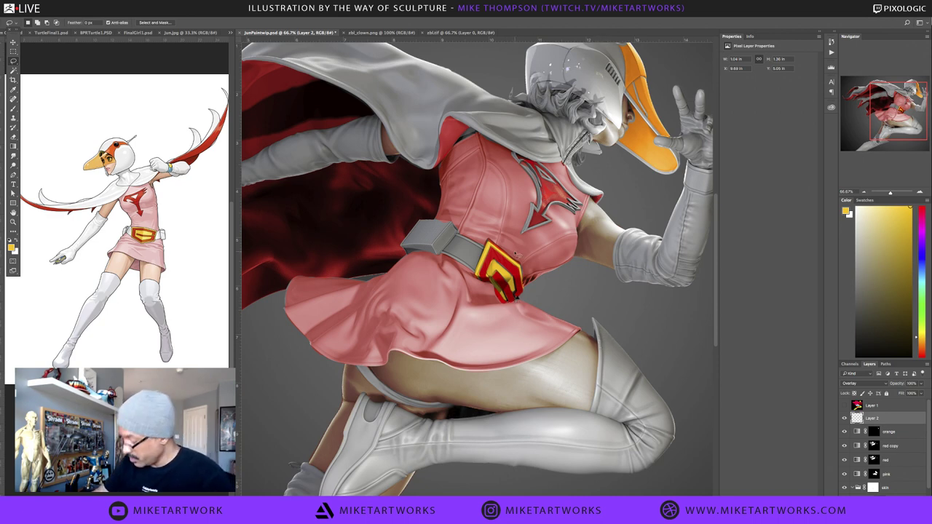
key("b")
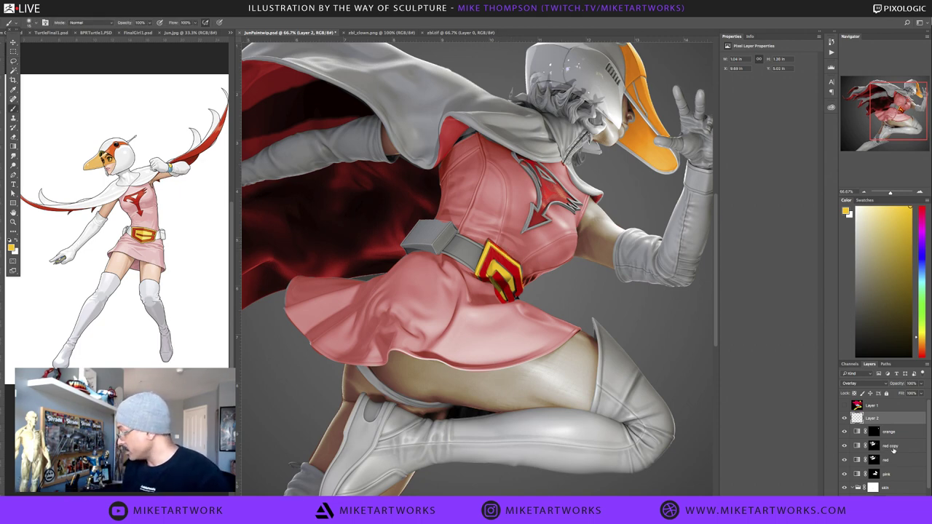
Activate the pink gradient map's layer mask with black as the foreground colour and check the colouring on the whole figure
left_click(908, 475)
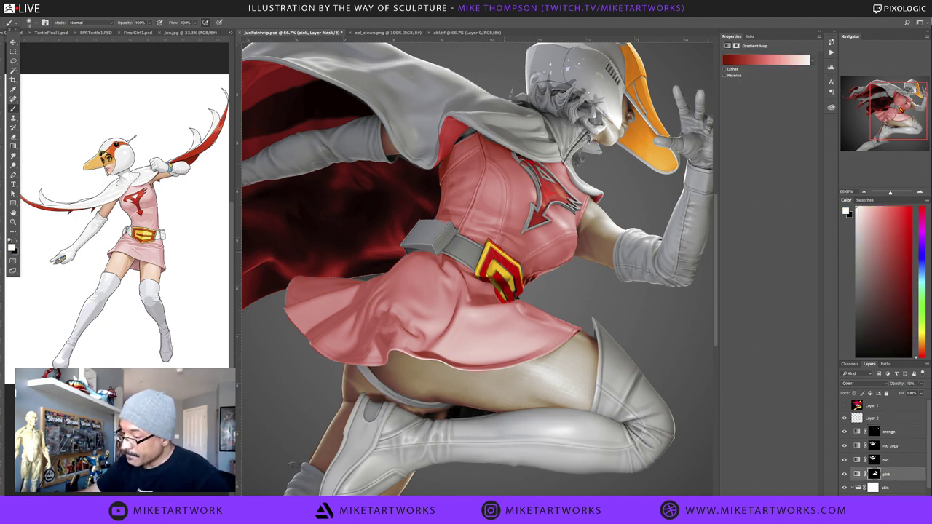
key("x")
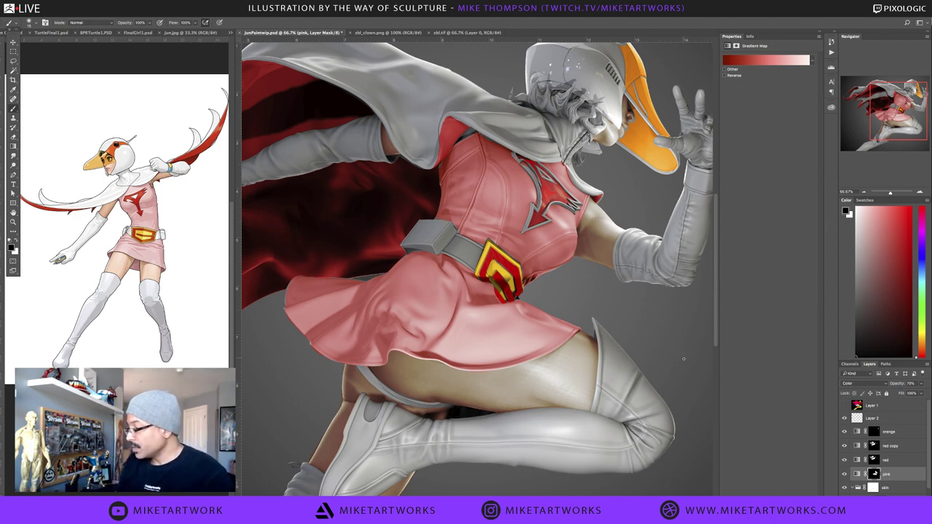
scroll(677, 456, "down", 1)
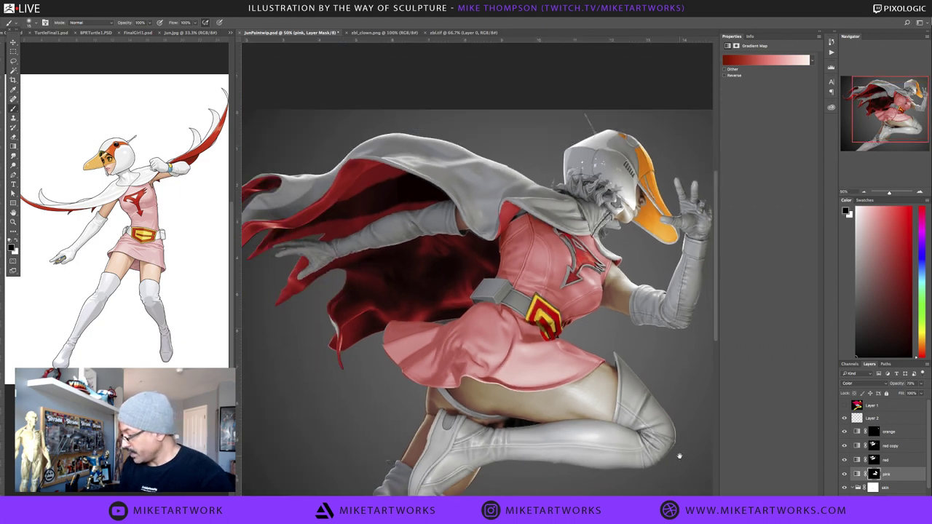
left_click_drag(678, 456, 657, 411)
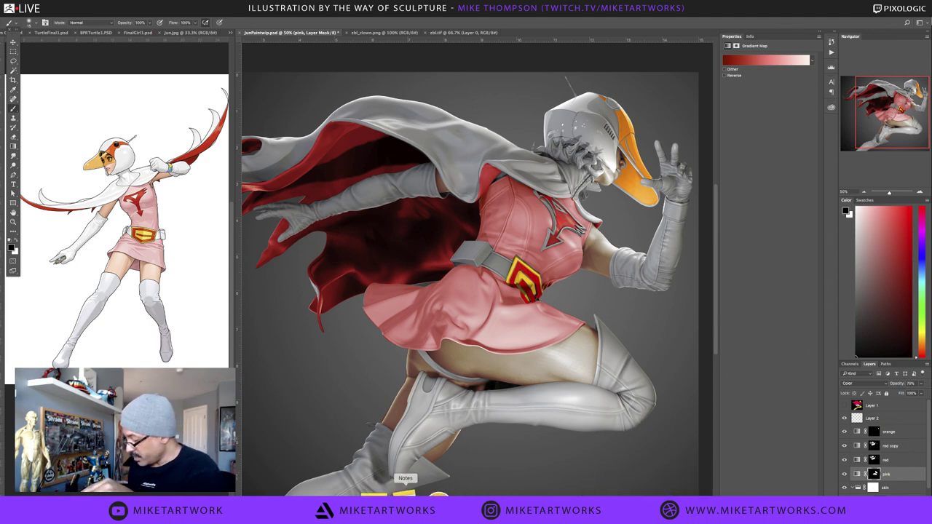
Switch to ZBrush, rotate the sculpted character to examine it from another angle, and return to Photoshop
left_click(381, 493)
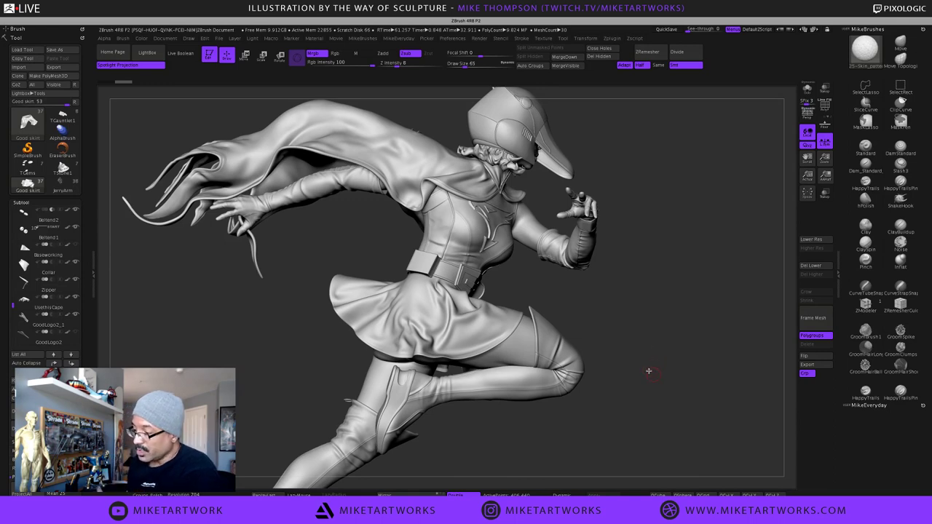
left_click_drag(649, 373, 647, 370)
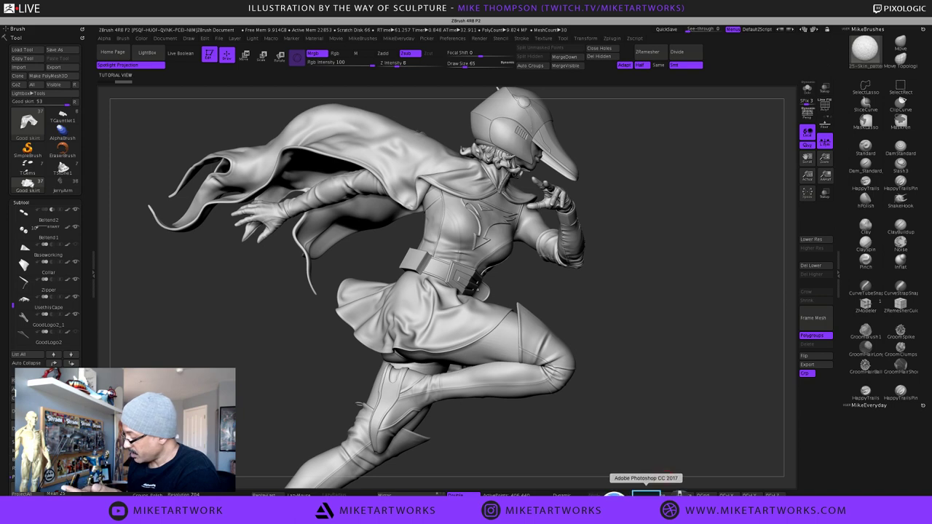
left_click(646, 495)
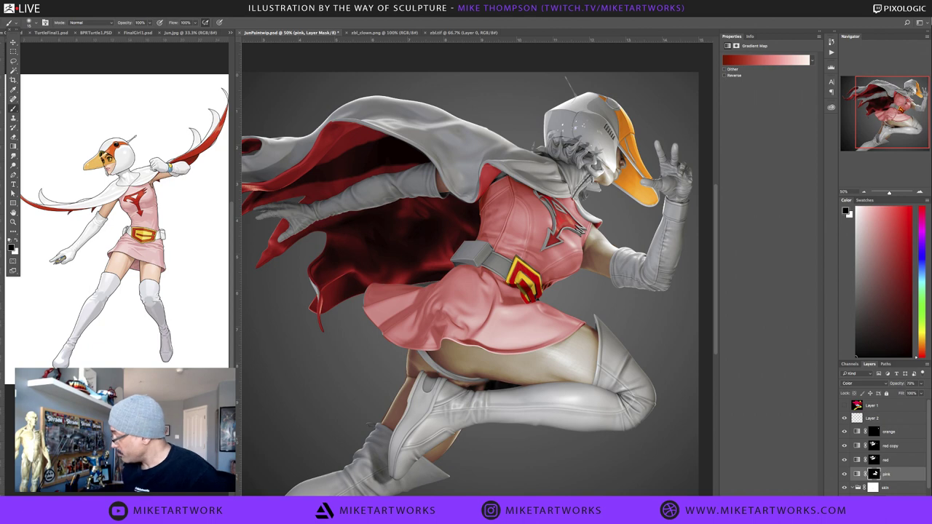
Switch to the Lasso tool, make Layer 2 the active layer, and show the flat colour ID map on Layer 1
key("ctrl+minus")
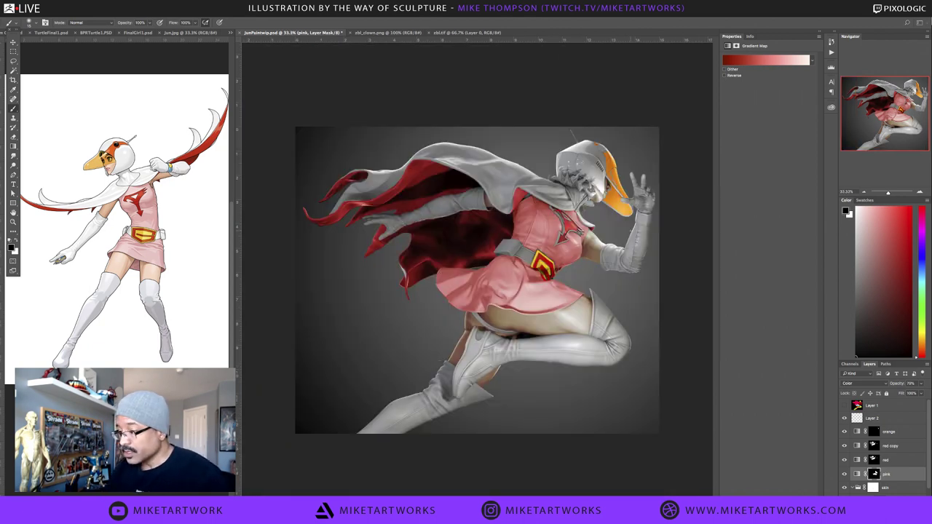
left_click(13, 61)
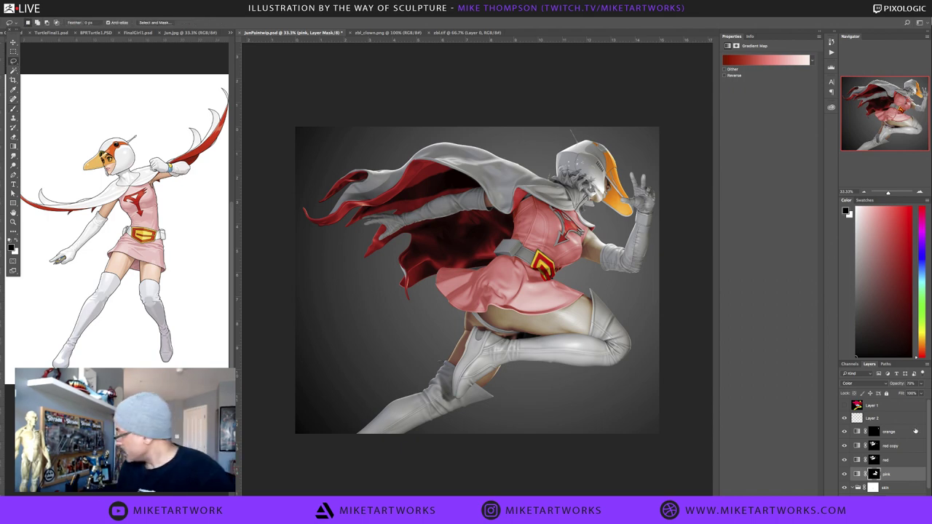
left_click(886, 419)
key("ctrl+plus")
key("ctrl+plus")
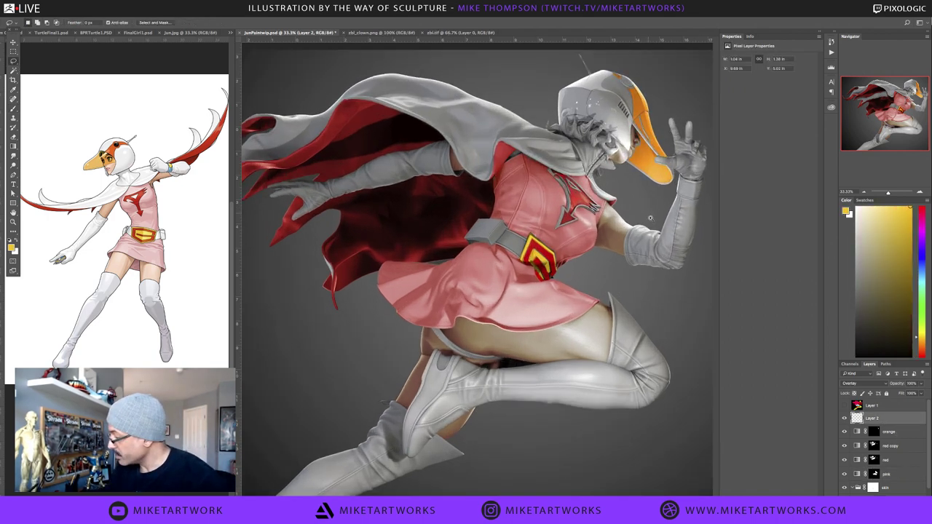
left_click(844, 405)
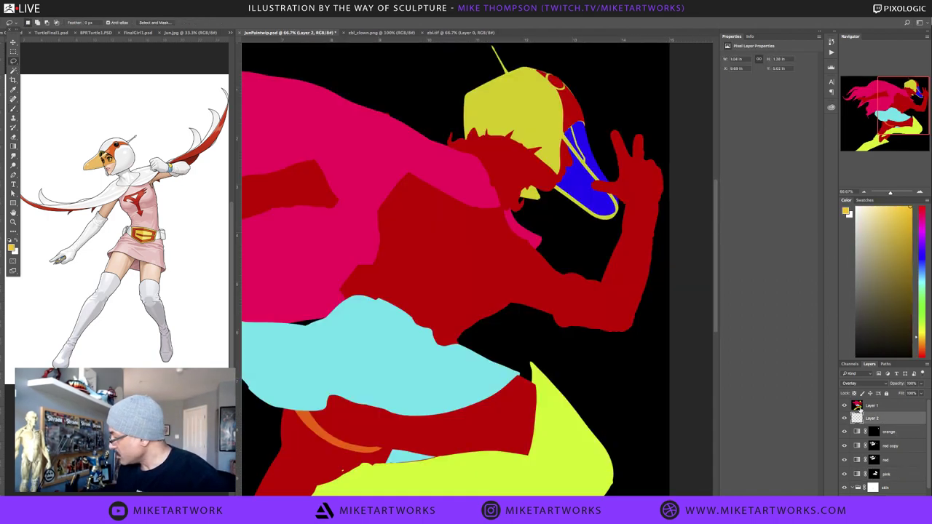
With the flat colour ID map on Layer 1 hidden, lasso the raised arm's wristband and add a Gradient Map adjustment to it
left_click(845, 405)
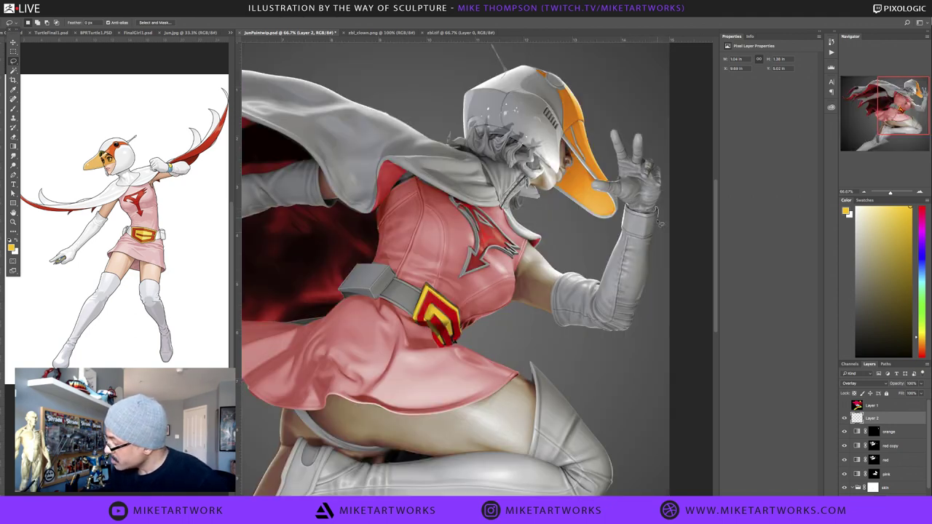
mouse_move(655, 240)
left_mouse_down()
mouse_move(628, 239)
mouse_move(621, 207)
mouse_move(659, 213)
mouse_move(657, 226)
left_mouse_up()
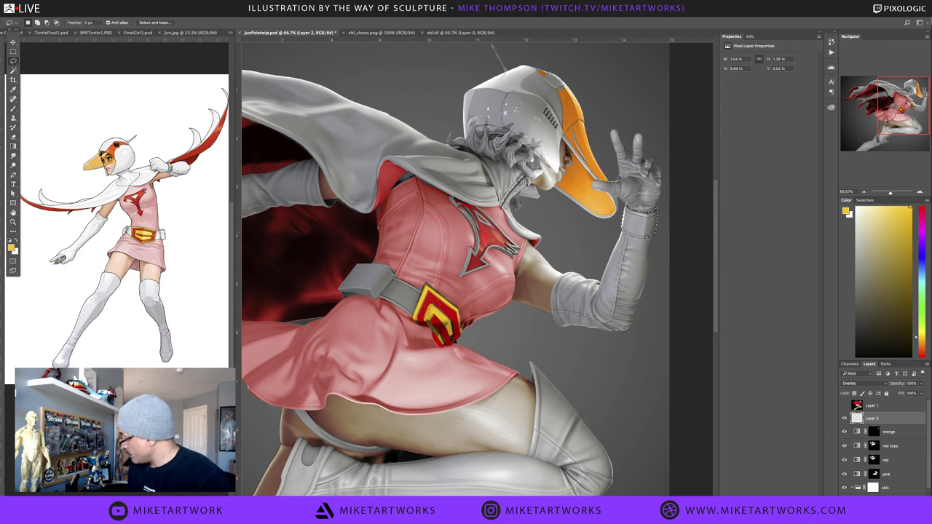
left_click(884, 500)
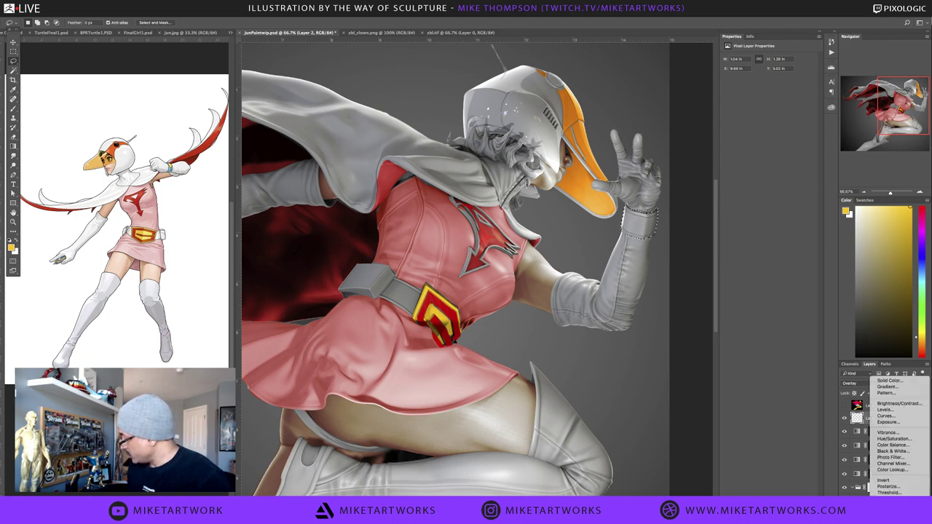
left_click(890, 499)
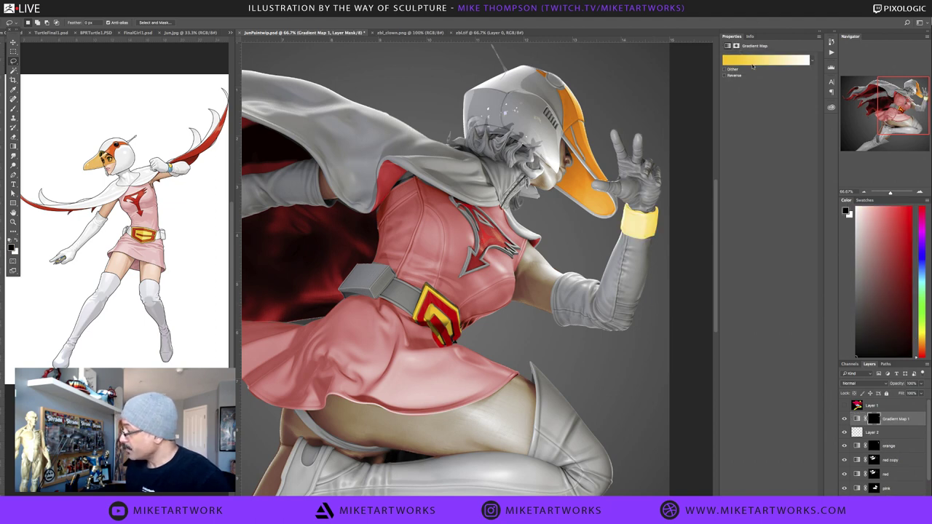
Apply the Green Jewel preset to the wristband's gradient map and keep the Gradient Editor clear of the wristband
left_click(750, 63)
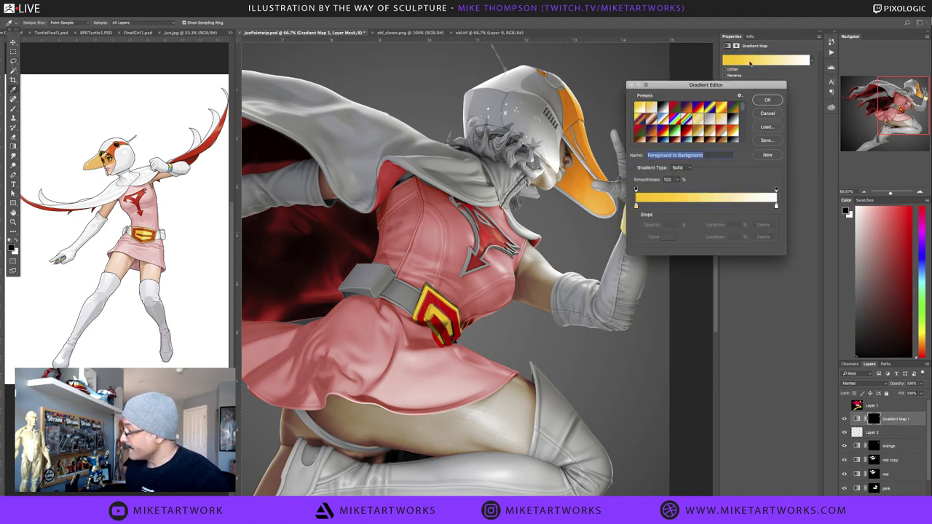
left_click(678, 136)
left_click_drag(705, 85, 506, 255)
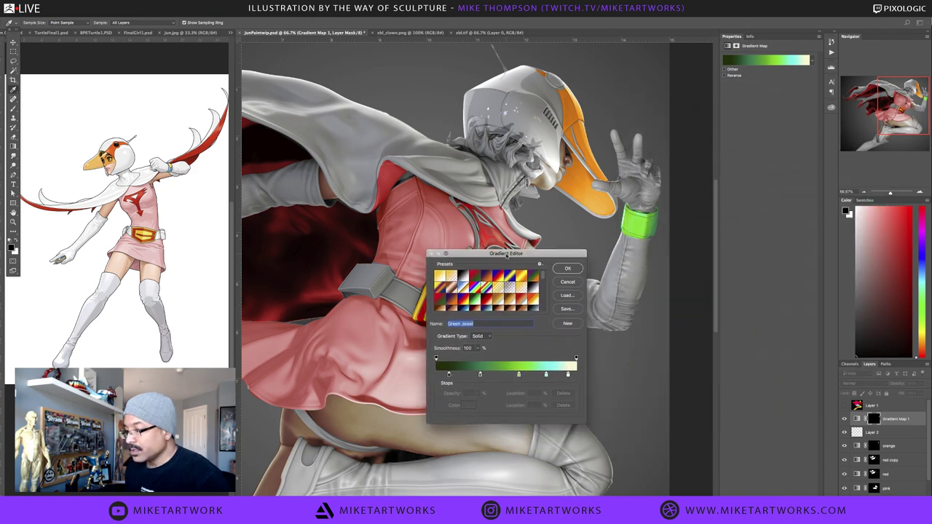
Recolour the dark green gradient stop at 31% to a muted blue with a hue of 198°
left_click(479, 374)
left_click(468, 404)
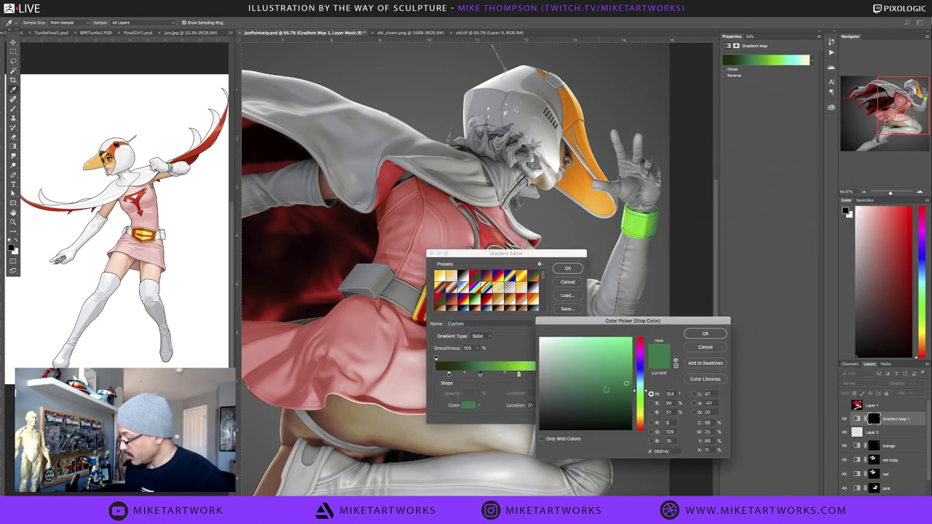
left_click(642, 376)
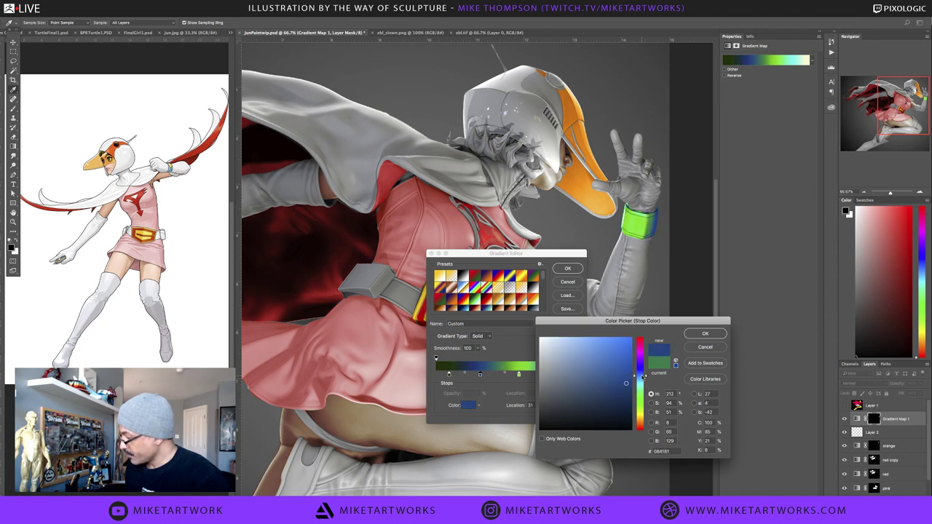
left_click_drag(644, 377, 644, 381)
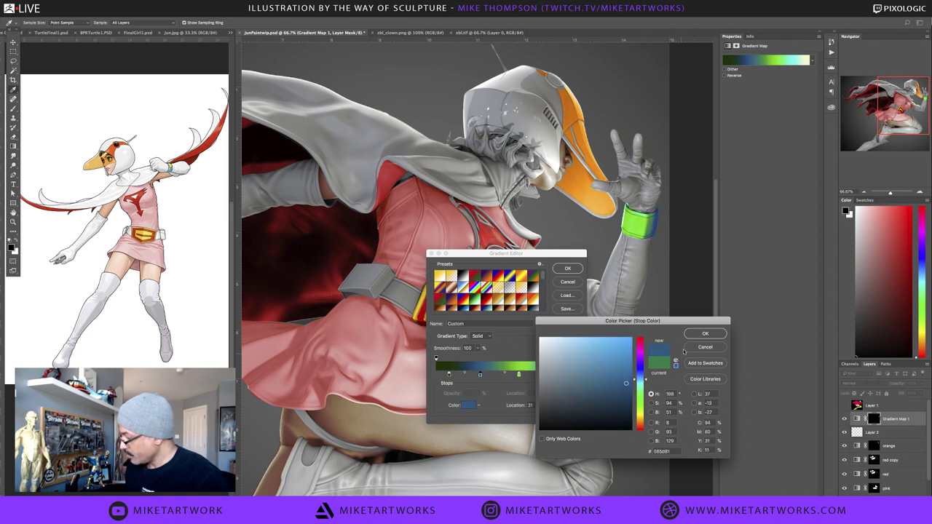
left_click(703, 334)
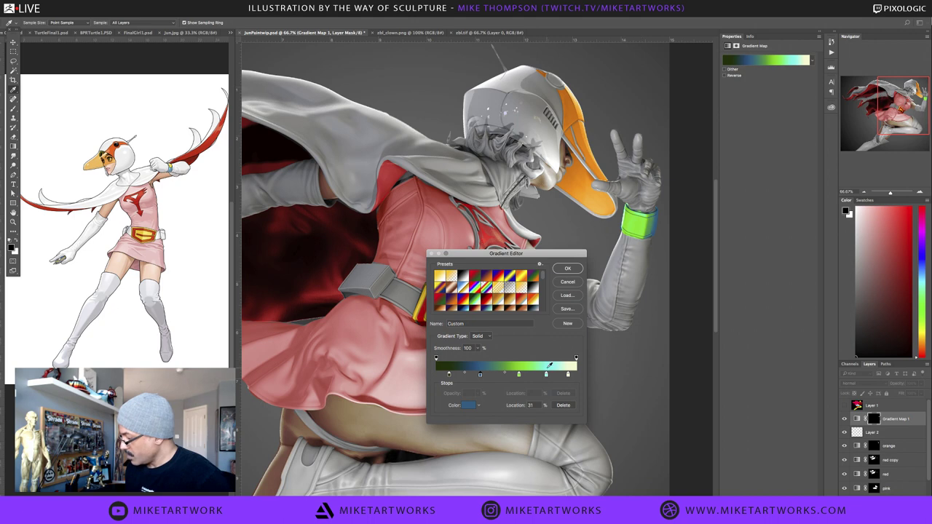
Recolour the bright green gradient stop at 59% to a turquoise with a hue of 168°
left_click(519, 375)
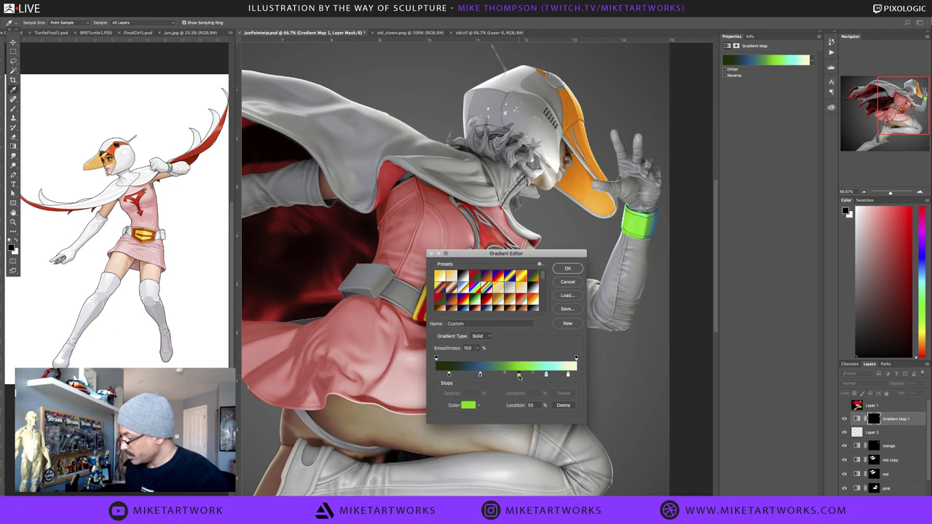
left_click(469, 405)
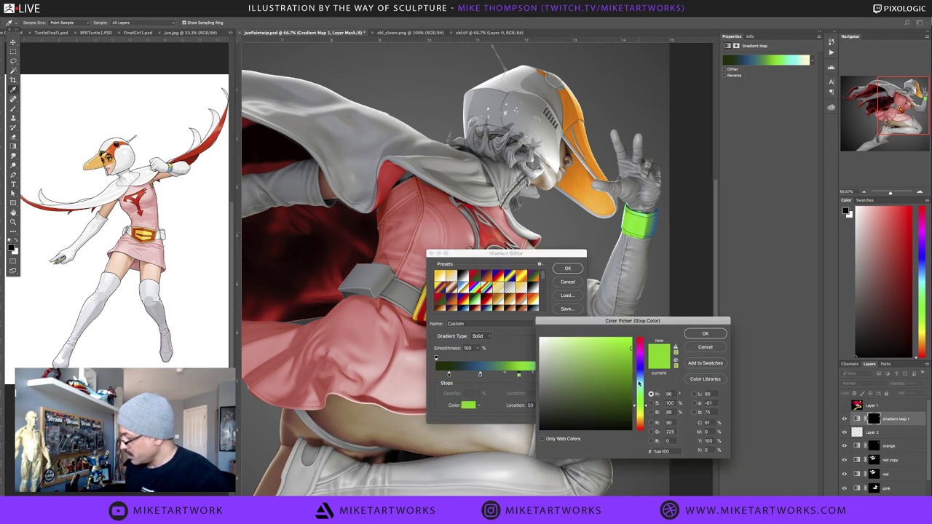
left_click_drag(639, 391, 635, 388)
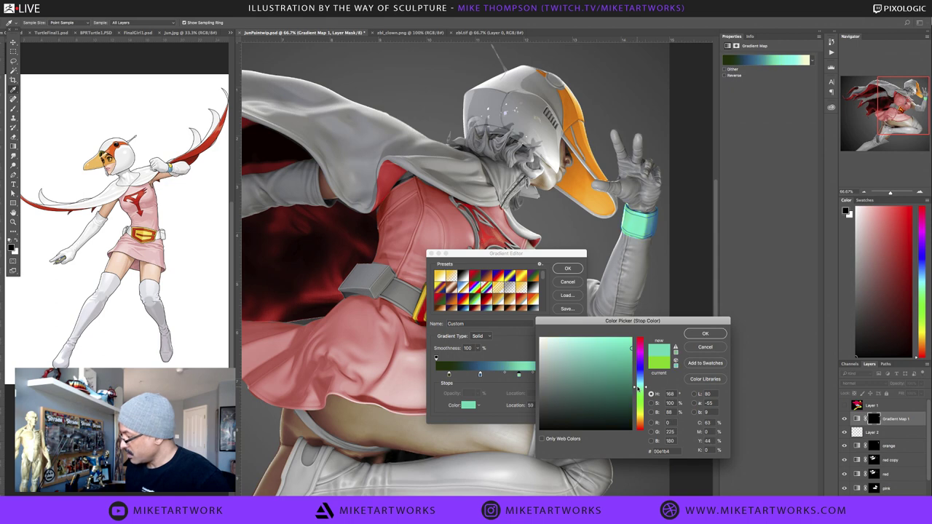
left_click(690, 335)
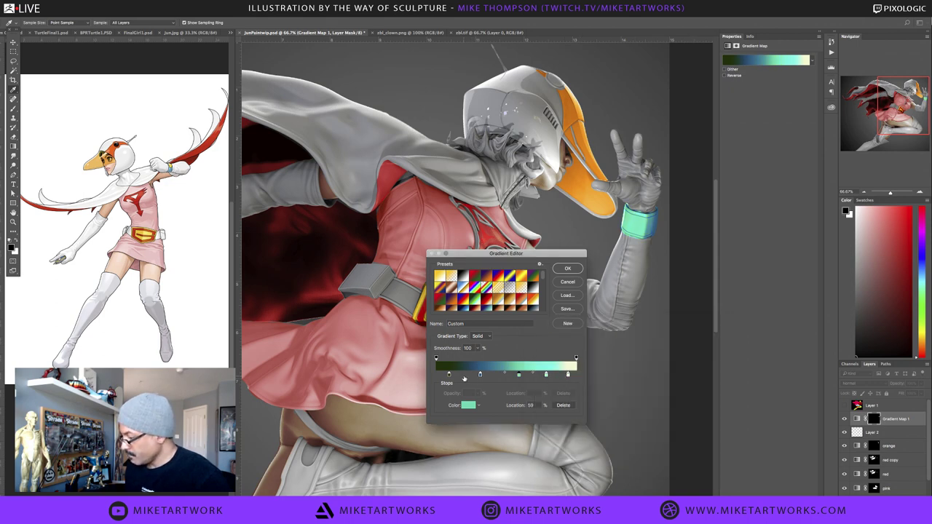
Shift the darkest gradient stop inward and the blue stop to 32%, accept the gradient, and set the adjustment layer to Overlay
left_click_drag(449, 375, 494, 415)
left_click_drag(479, 375, 482, 377)
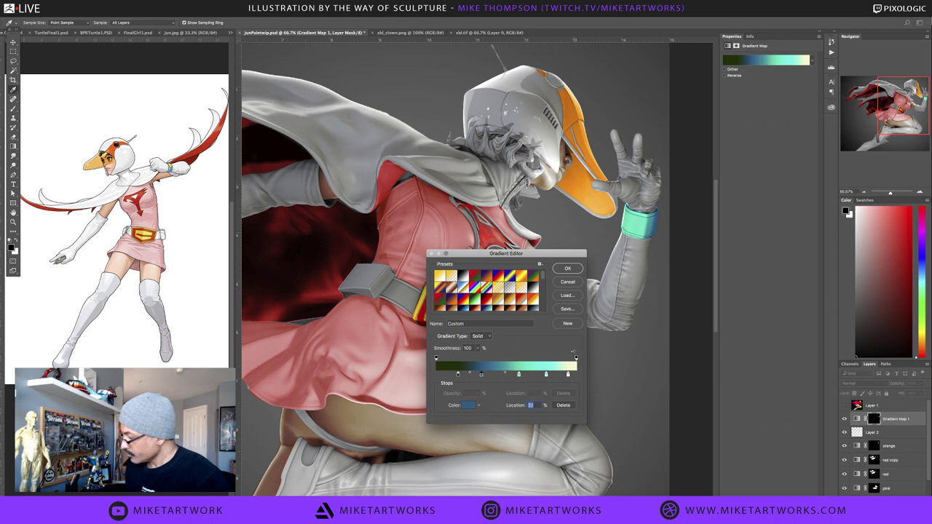
left_click(567, 269)
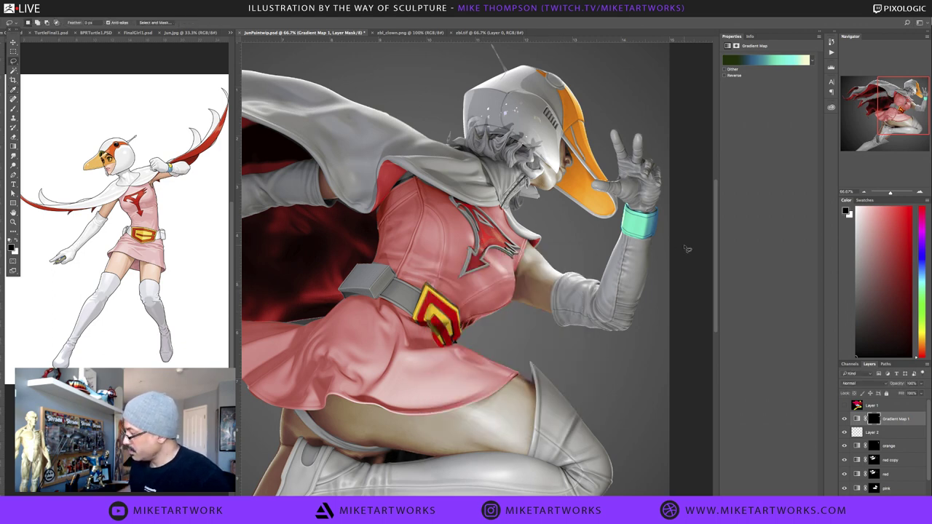
left_click(866, 384)
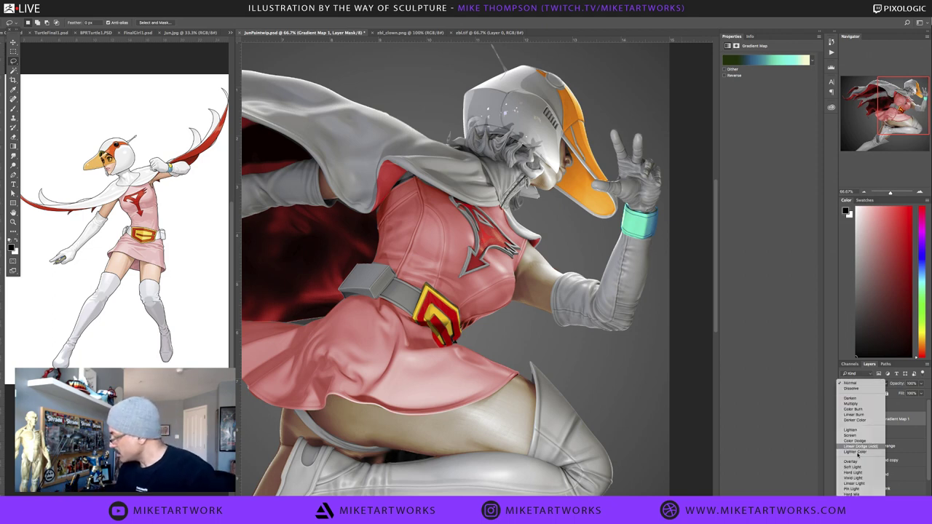
left_click(863, 462)
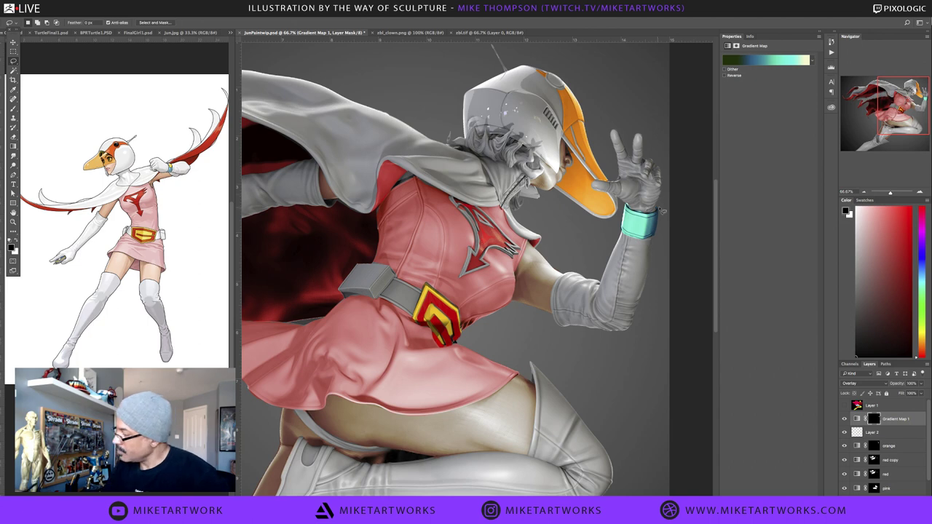
Rotate the canvas, lasso and remove the turquoise overspill along the wristband's forearm edge, and deselect
key("r")
mouse_move(671, 229)
left_mouse_down()
mouse_move(670, 319)
mouse_move(615, 372)
left_mouse_up()
key("l")
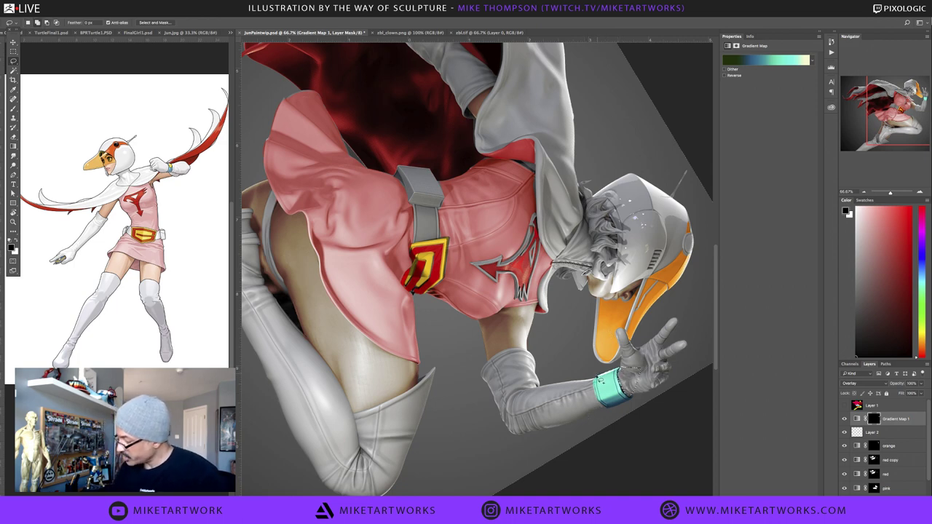
mouse_move(599, 404)
left_mouse_down()
mouse_move(582, 393)
mouse_move(575, 360)
left_mouse_up()
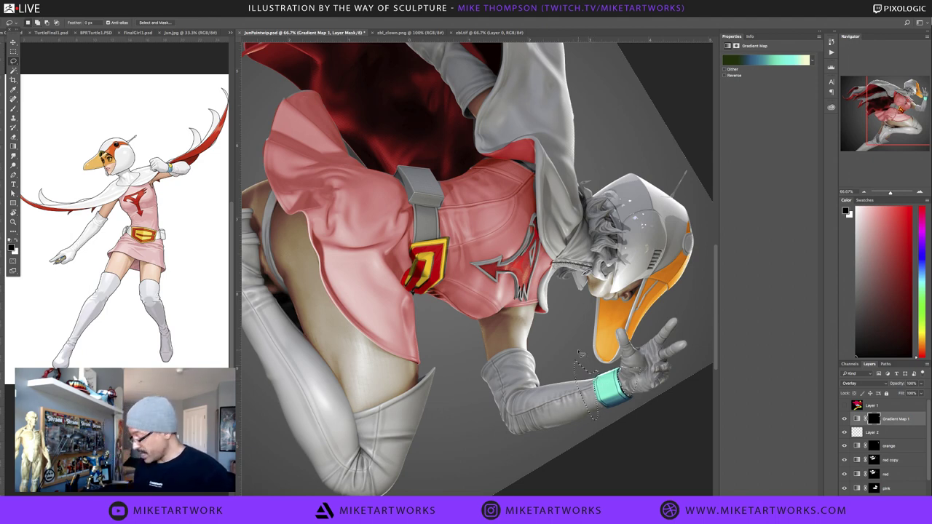
key("ctrl+d")
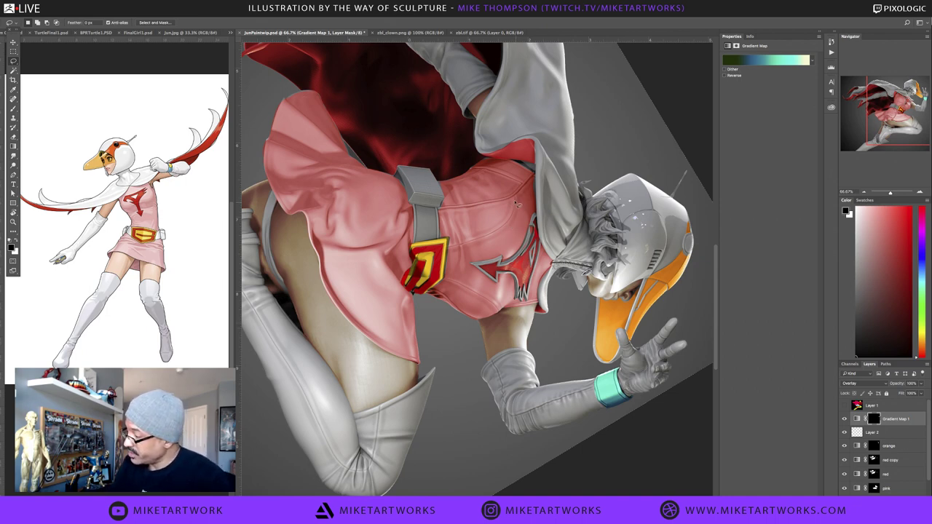
Rotate the canvas back near upright and brush black on the pink layer's mask to leave the dress's side and shoulder trim grey
key("r")
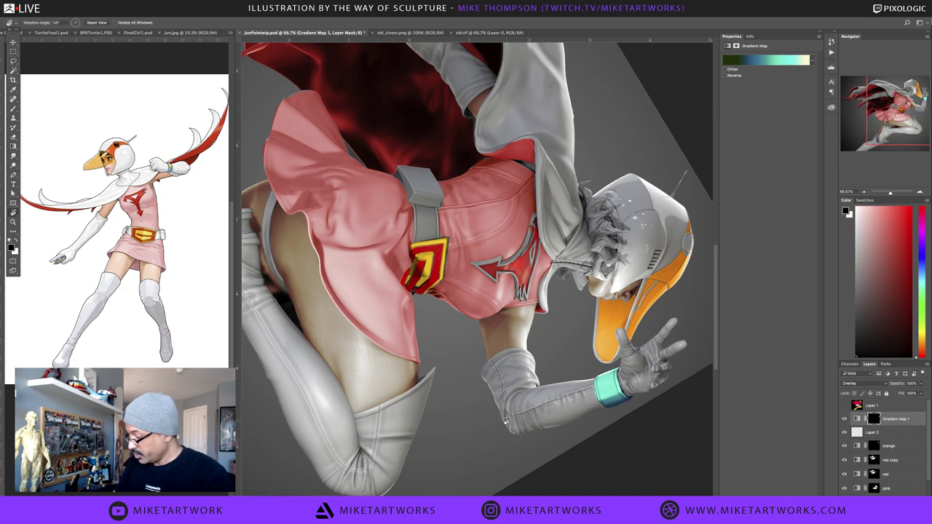
left_click_drag(490, 451, 632, 363)
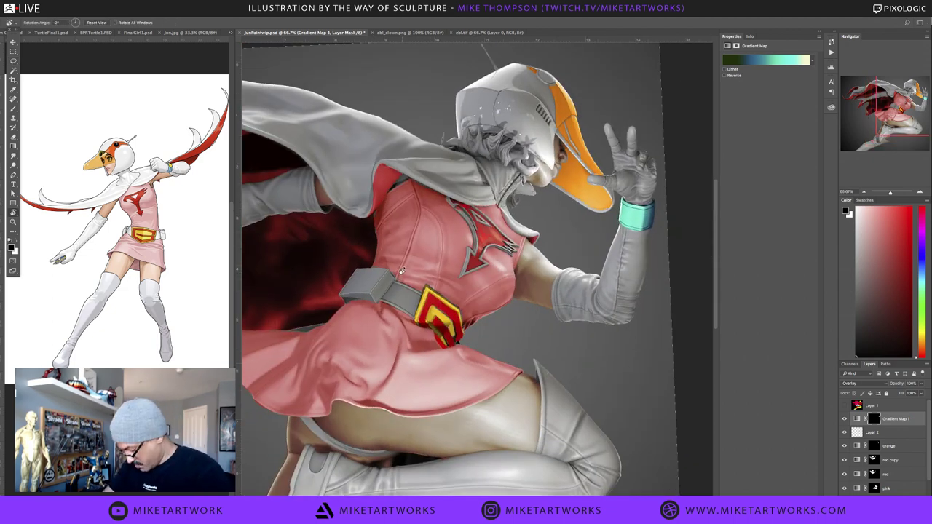
key("b")
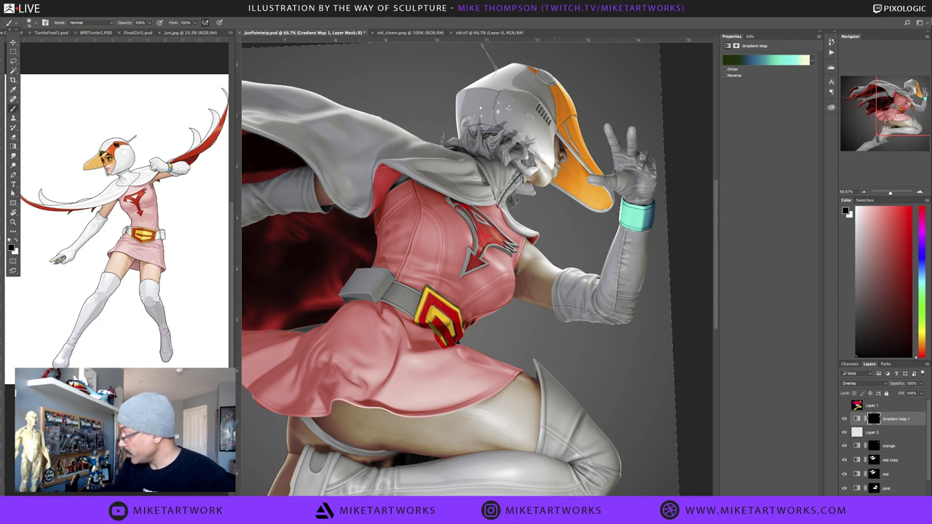
left_click(874, 489)
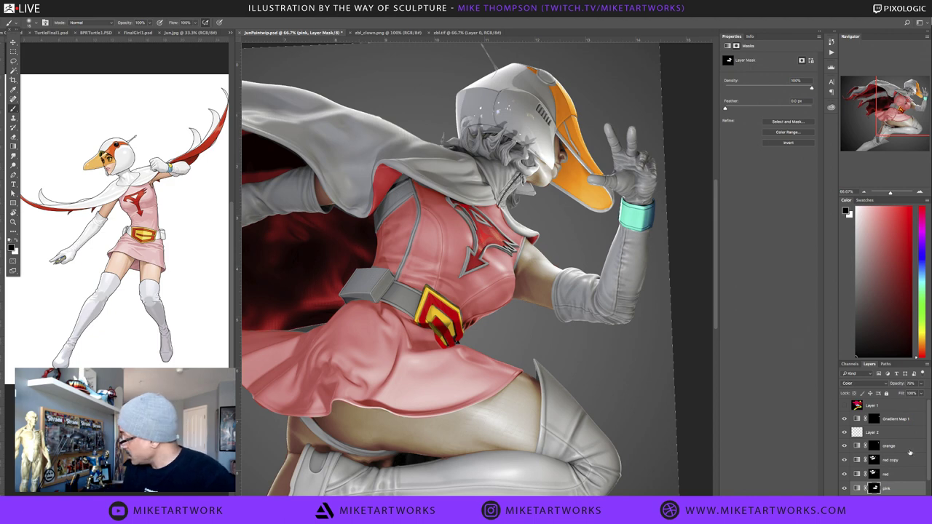
Lasso the dress's side panel beside the trim and add the lower front panel beneath the chest to the selection
key("l")
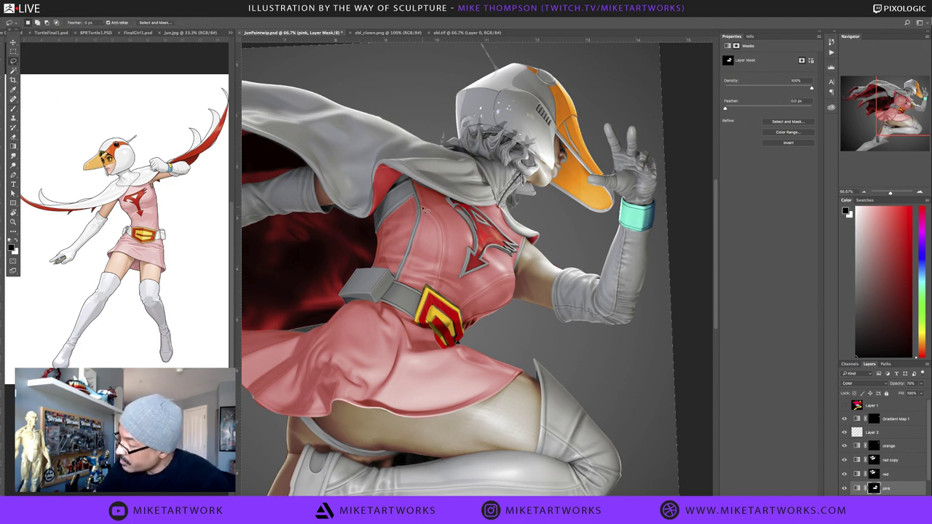
mouse_move(429, 213)
left_mouse_down()
mouse_move(442, 231)
mouse_move(437, 297)
mouse_move(400, 299)
mouse_move(399, 277)
mouse_move(430, 212)
left_mouse_up()
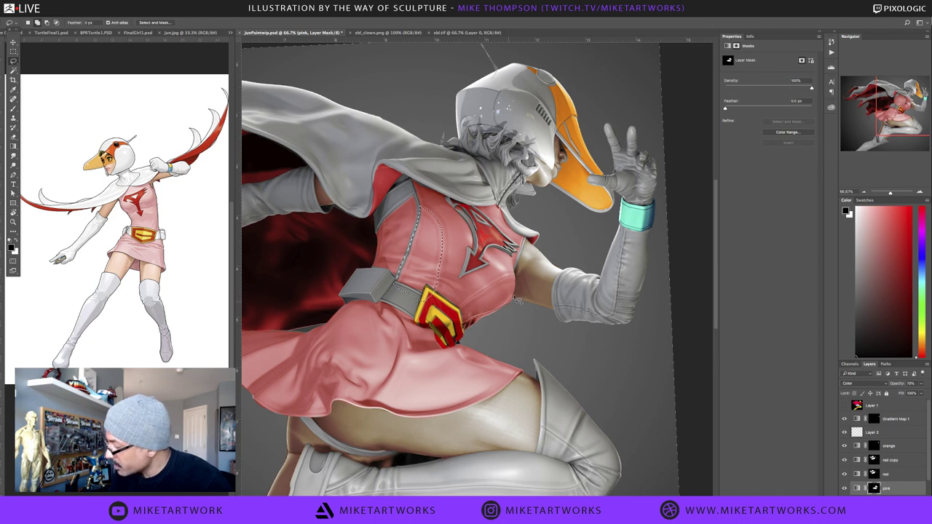
left_click_drag(519, 281, 457, 319)
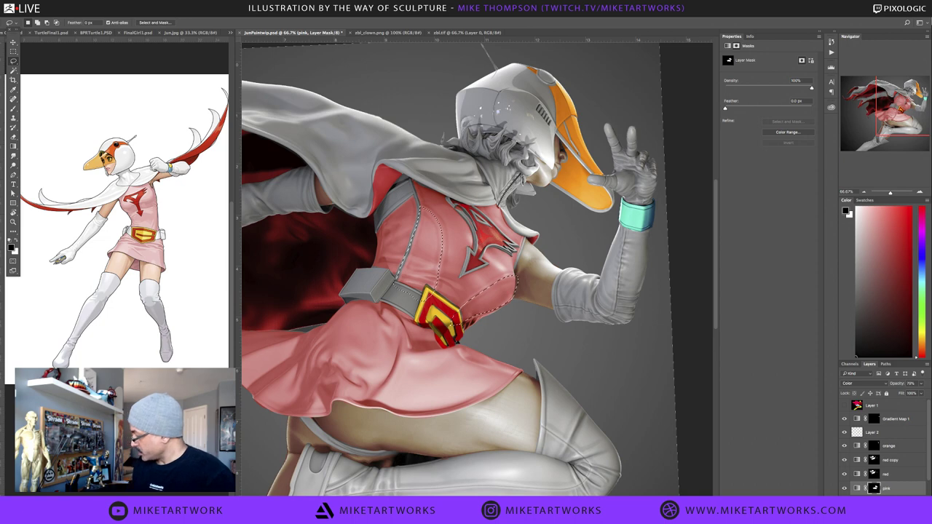
In Quick Mask, use the inverted pink layer mask to limit the panel selection to the pink fabric, and return to normal mode
key("q")
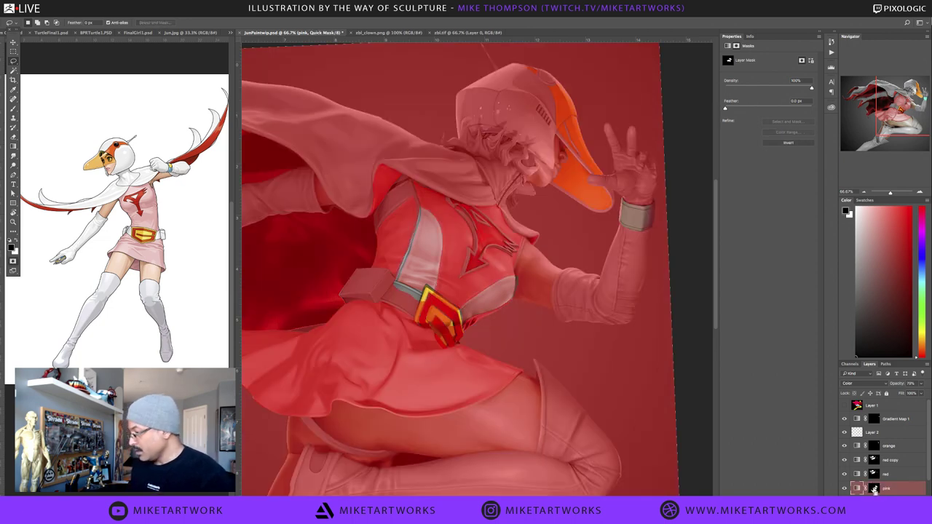
left_click(875, 488, "ctrl")
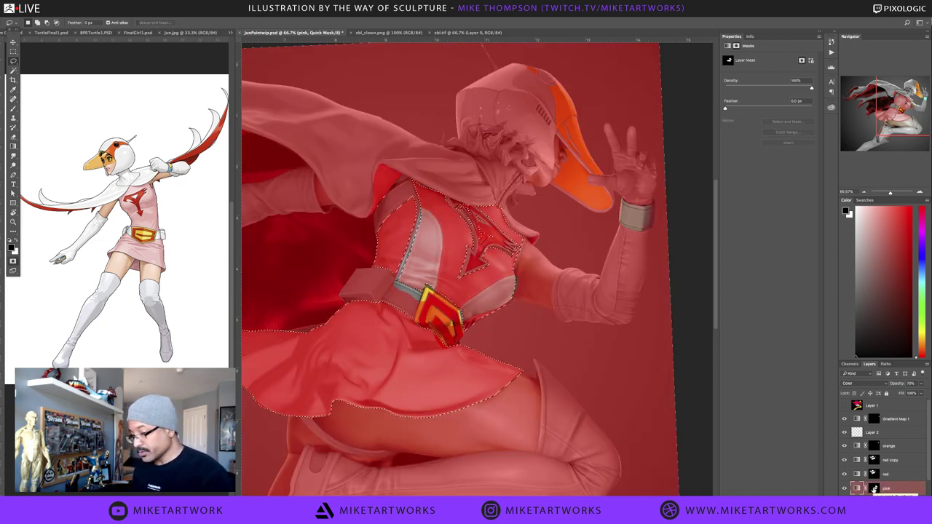
key("ctrl+shift+i")
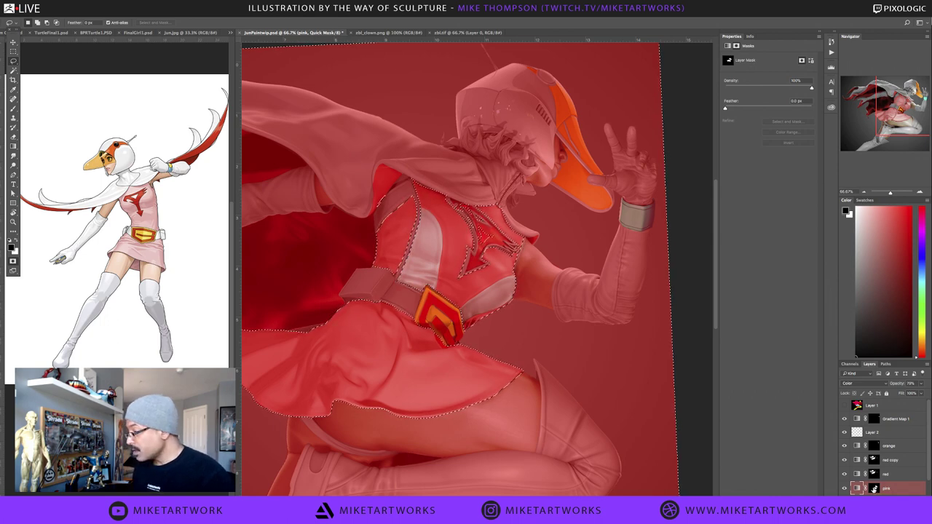
key("q")
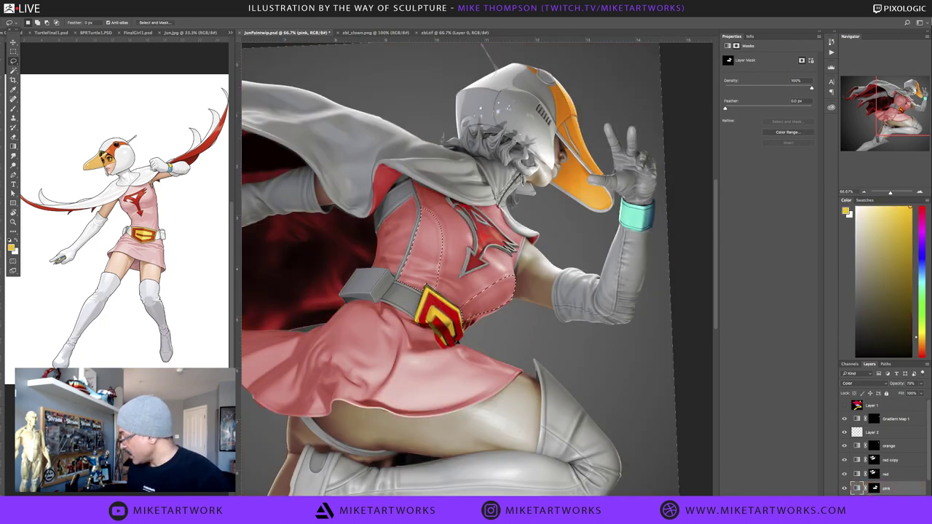
Add a Levels adjustment to the selected dress panels and shift them to a deeper red than the surrounding pink
left_click(888, 501)
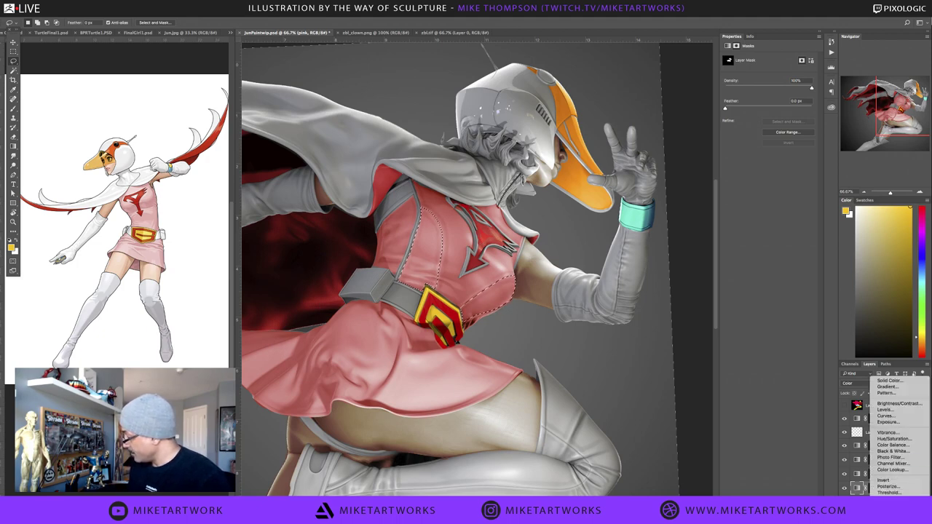
left_click(898, 410)
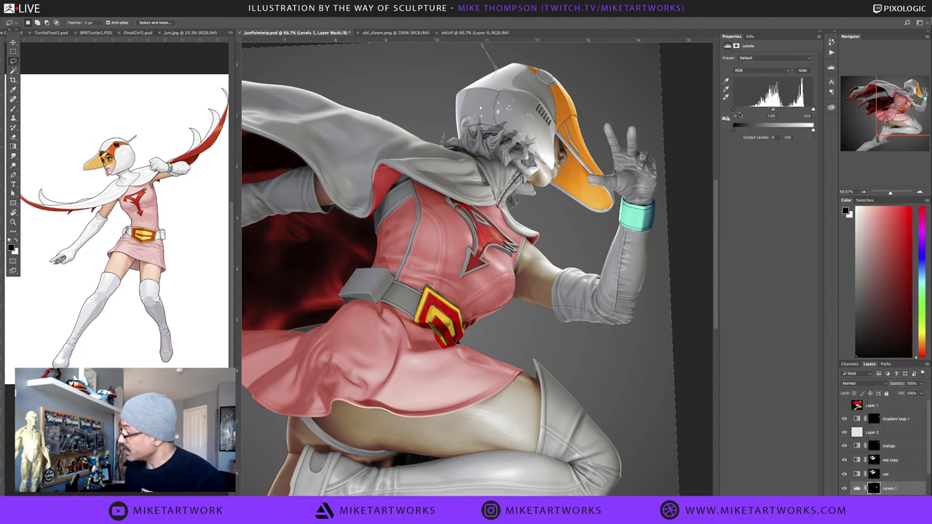
left_click_drag(734, 109, 755, 116)
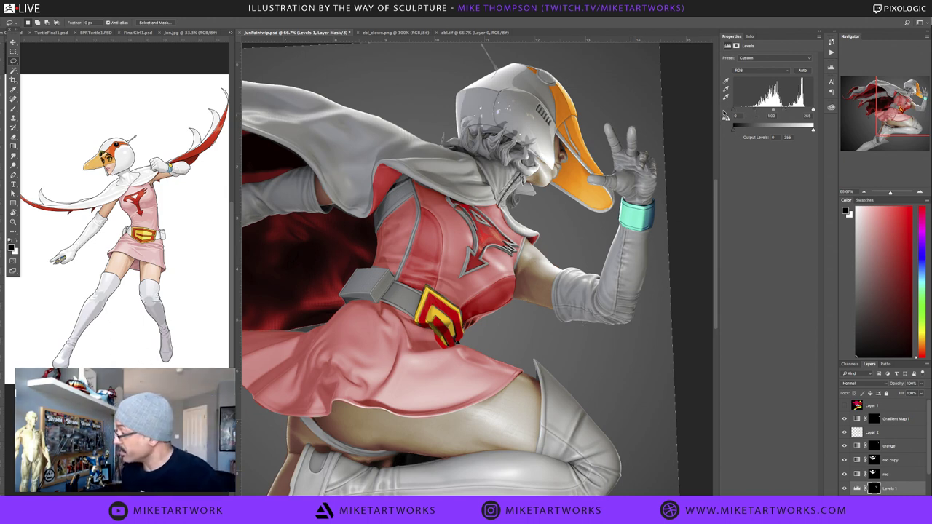
Brighten the selected dress panels by lowering the Levels white input to 190, and reset the canvas rotation to upright
left_click_drag(812, 110, 793, 113)
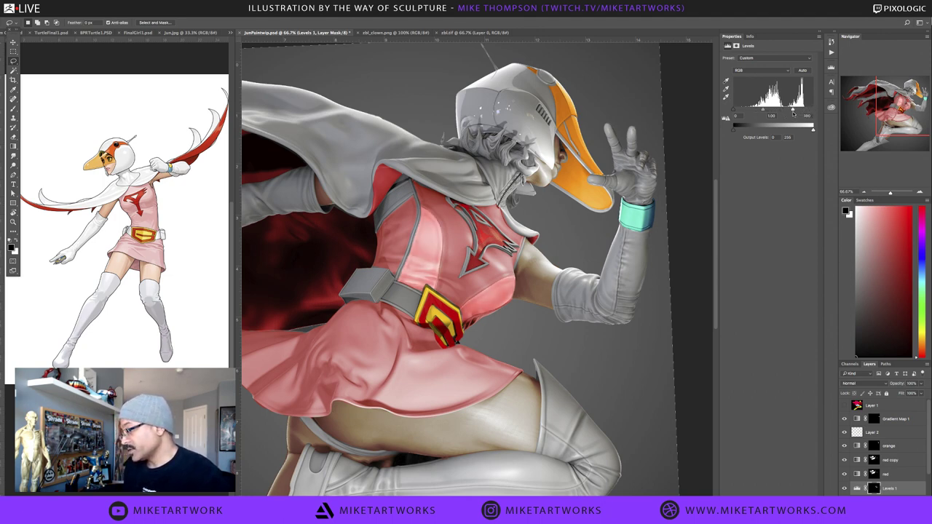
scroll(498, 398, "down", 2)
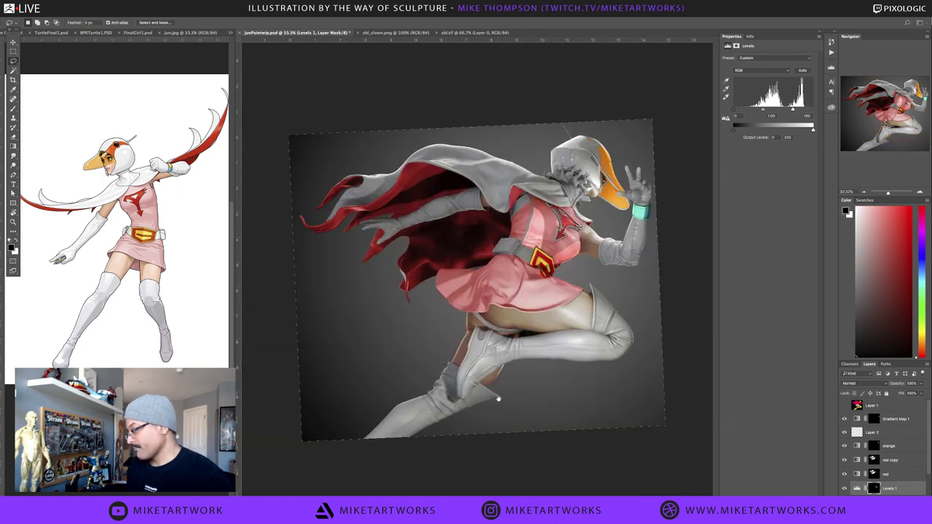
key("Escape")
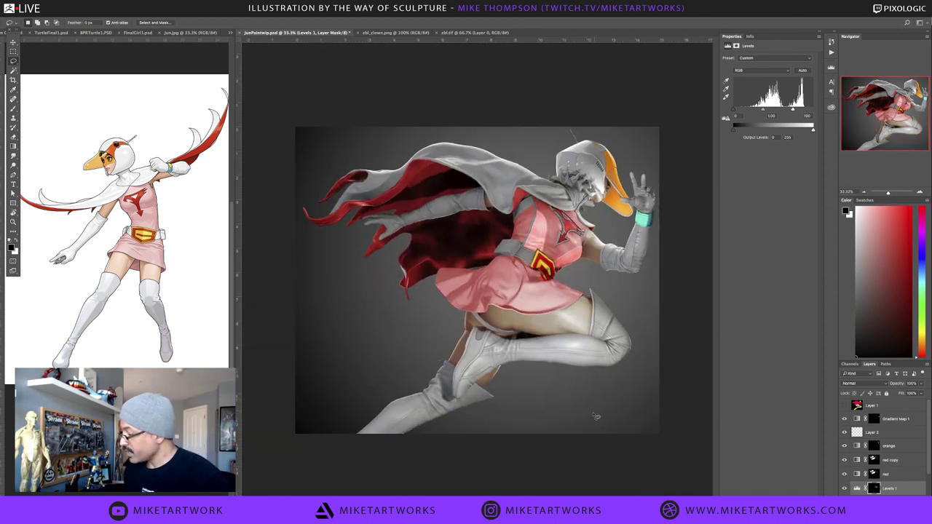
scroll(597, 349, "up", 2)
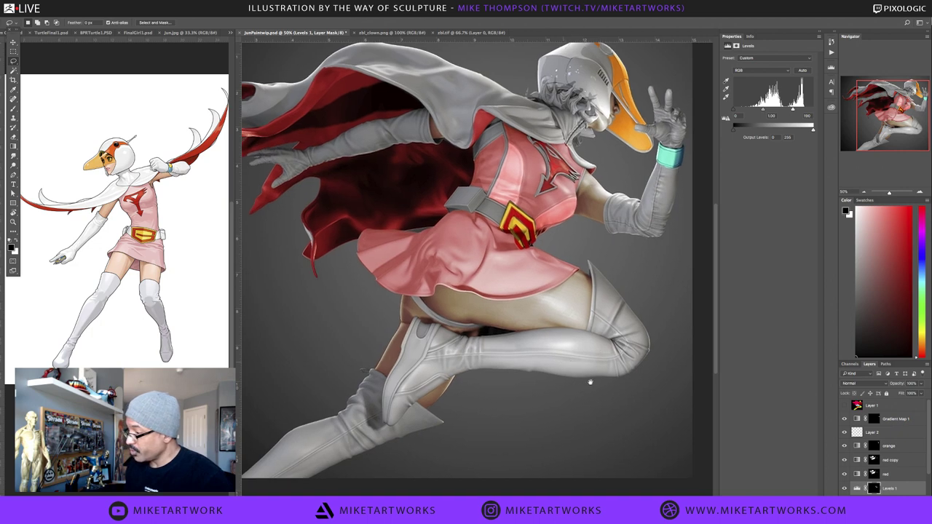
mouse_move(590, 381)
left_mouse_down()
mouse_move(618, 408)
mouse_move(594, 383)
mouse_move(594, 399)
left_mouse_up()
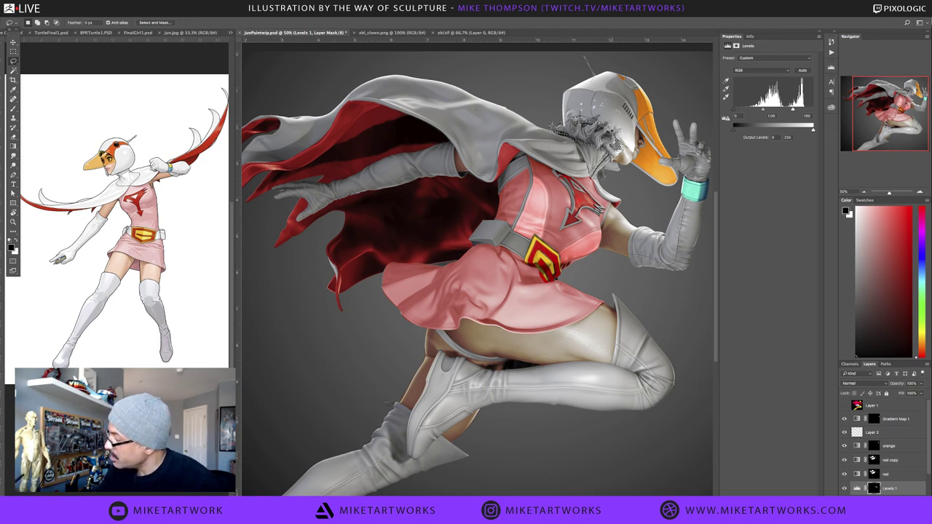
Lasso the hair beneath the back of the helmet, adding and subtracting areas to refine the selection's outline
key("alt")
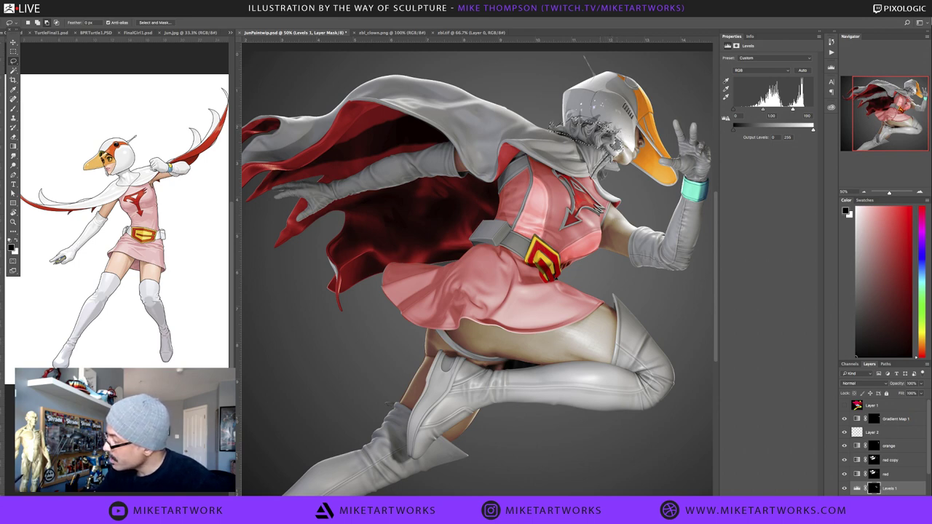
key("shift")
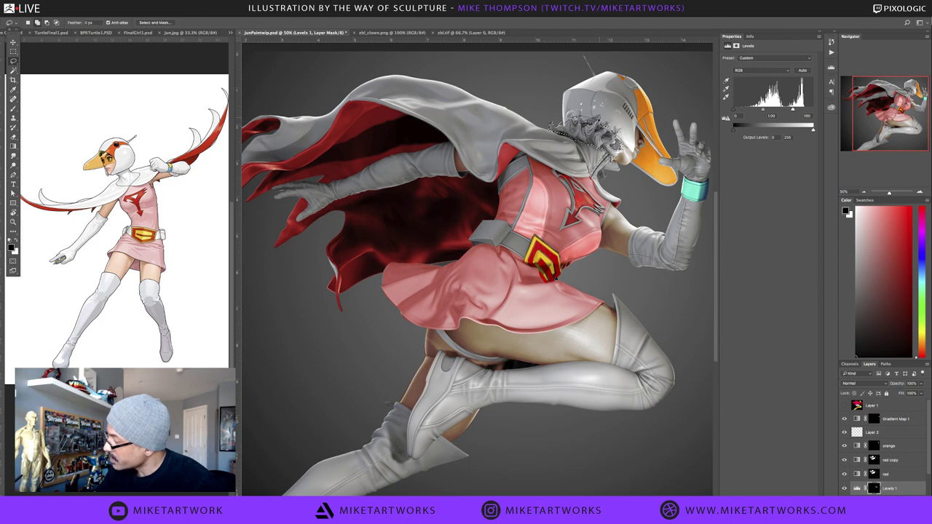
key("alt")
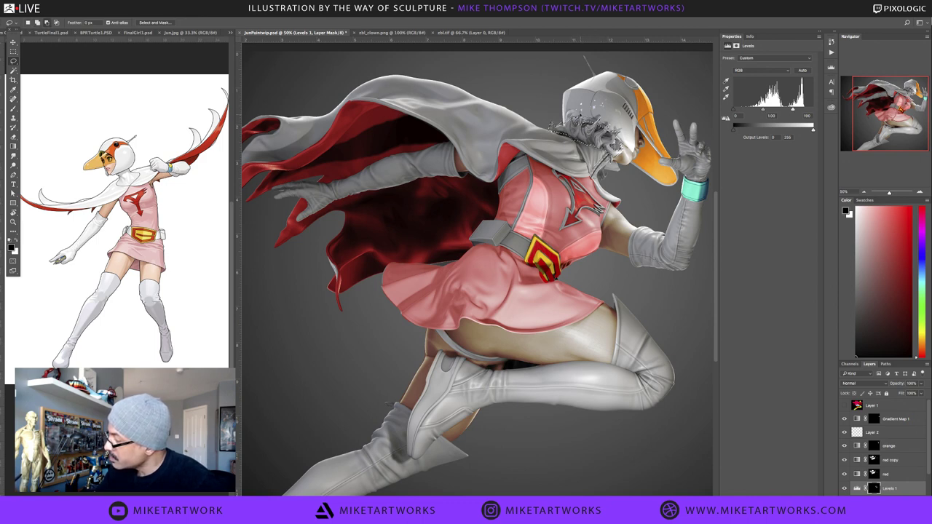
key("alt")
key("alt")
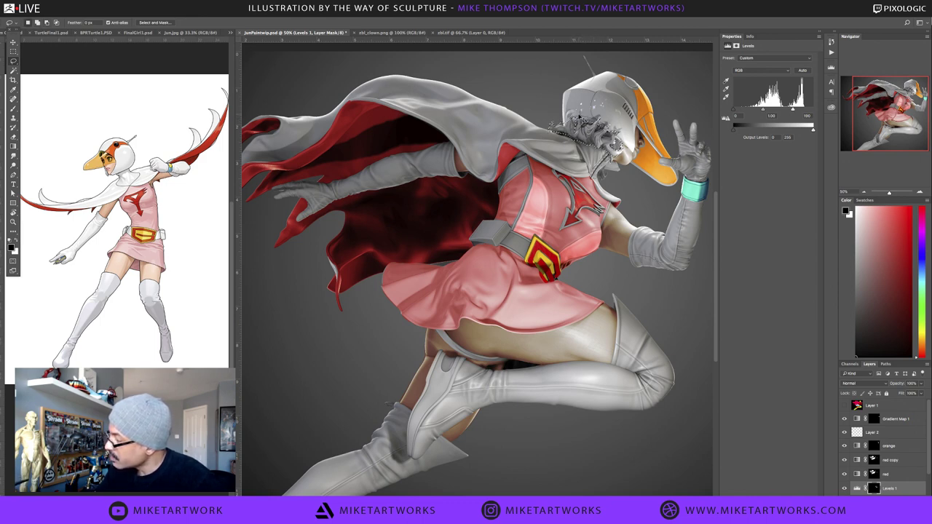
key("alt")
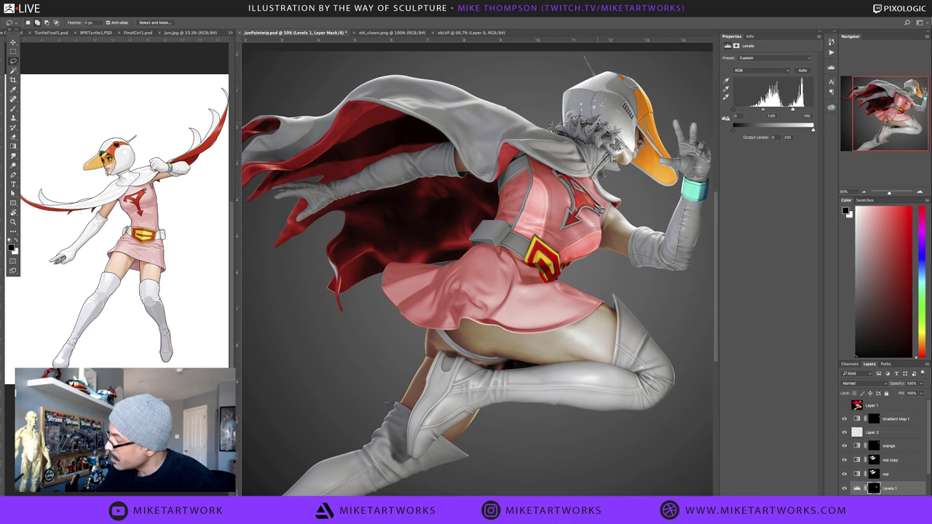
key("alt")
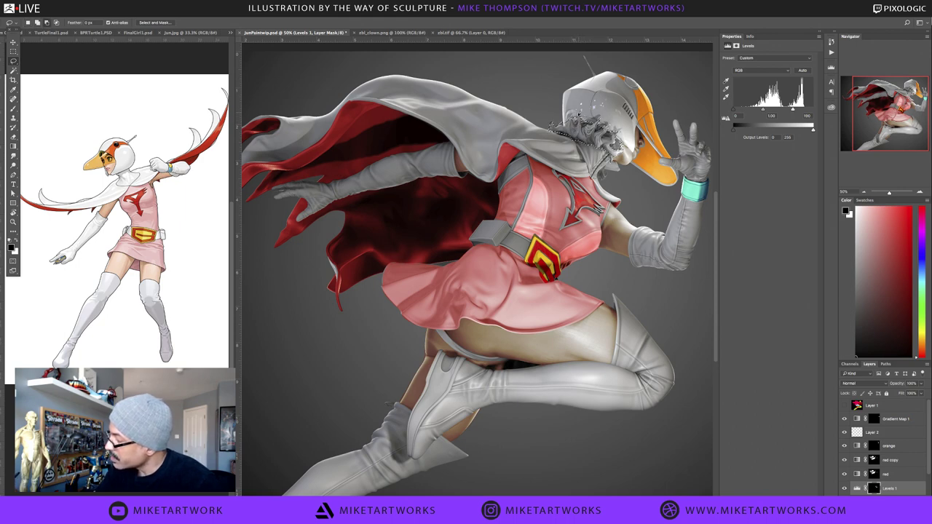
key("alt")
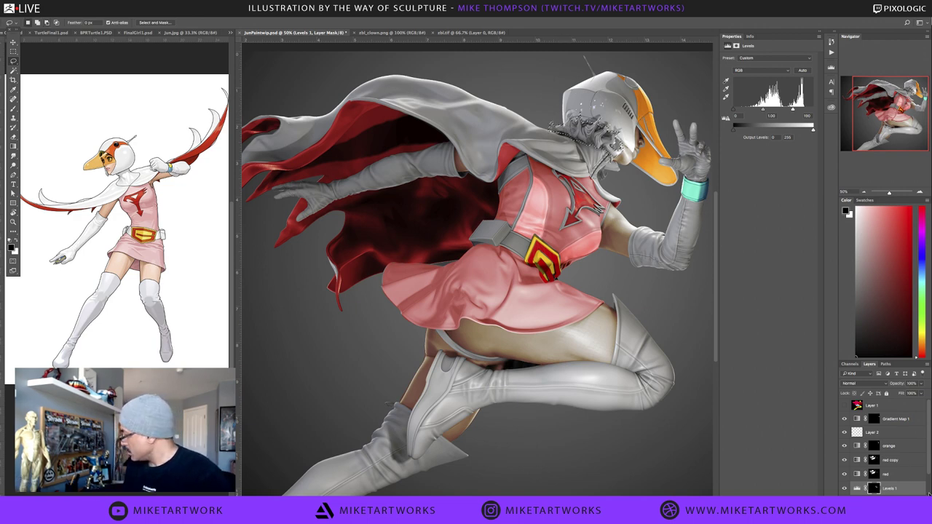
Add a Gradient Map adjustment above the wristband's gradient map, masked to the selected hair
left_click(903, 423)
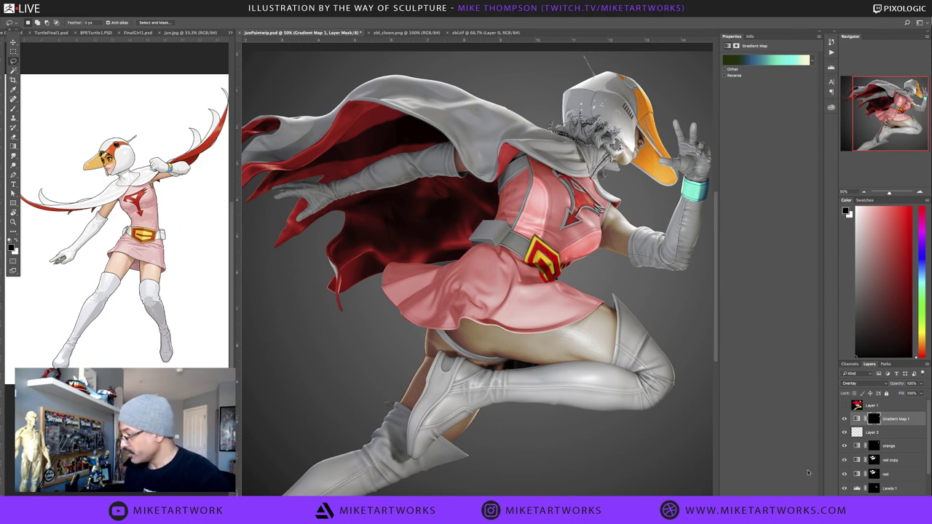
left_click(885, 501)
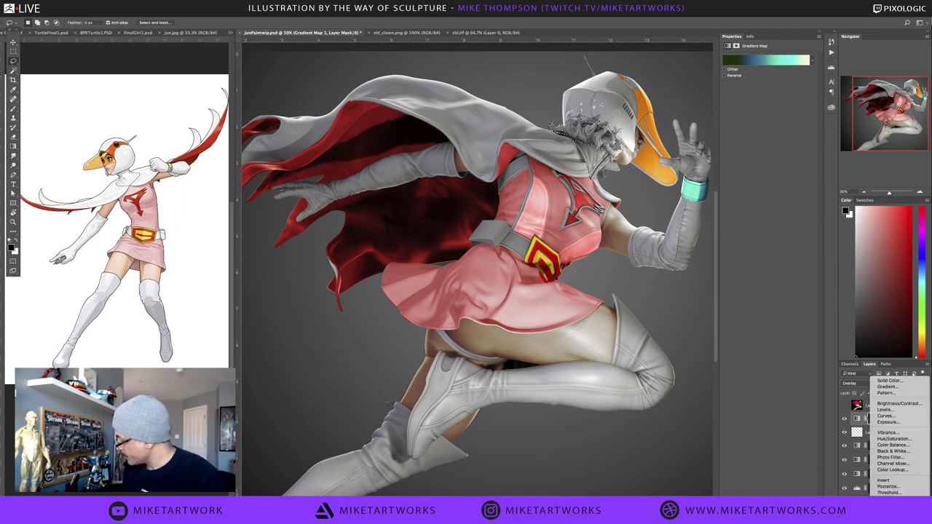
left_click(897, 498)
left_click(890, 498)
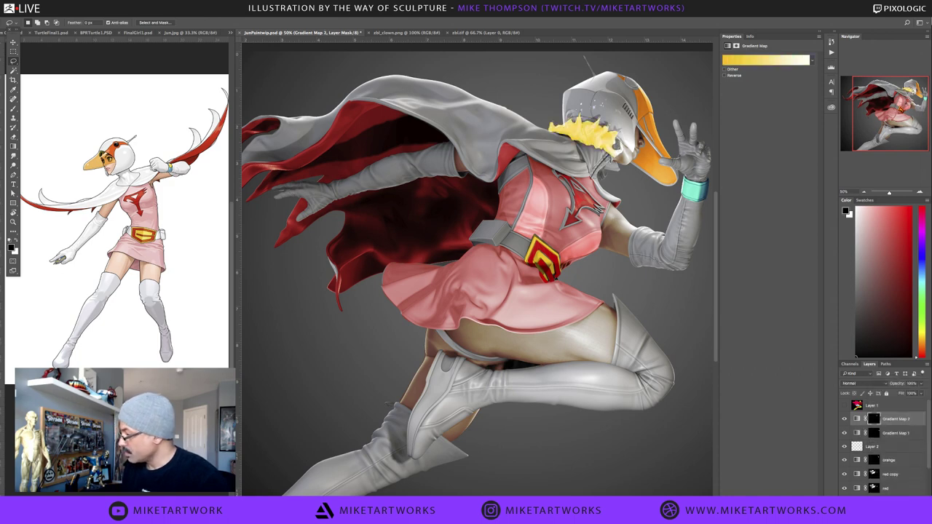
Apply the dark-to-bright green gradient preset to the hair's Gradient Map and save the document
left_click(753, 61)
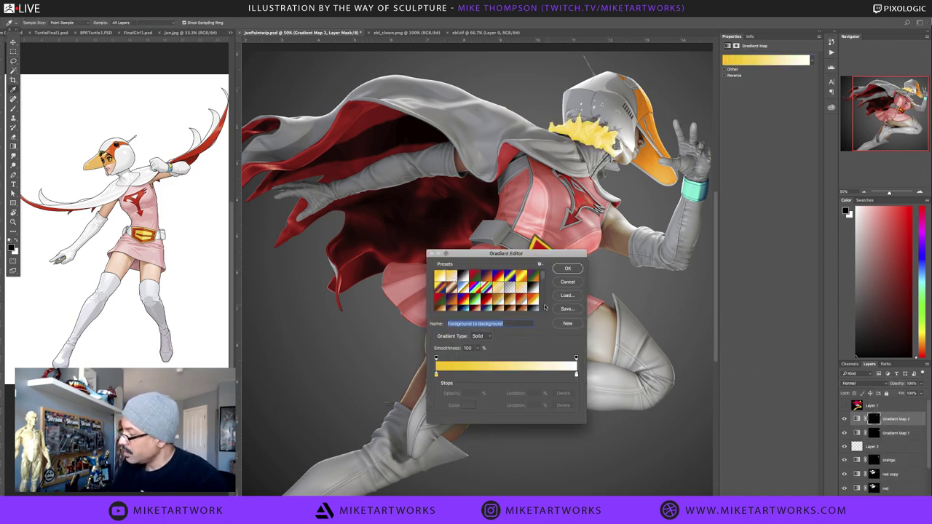
left_click_drag(545, 281, 544, 292)
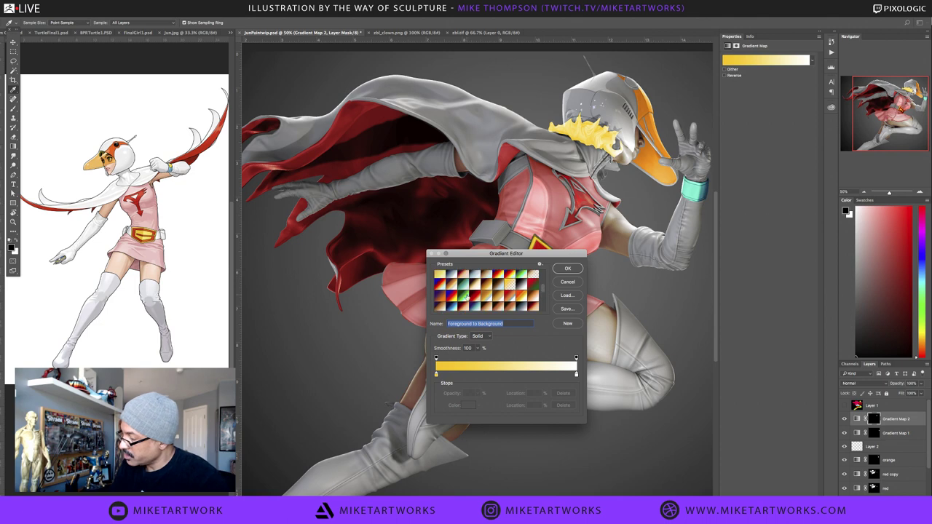
left_click(466, 296)
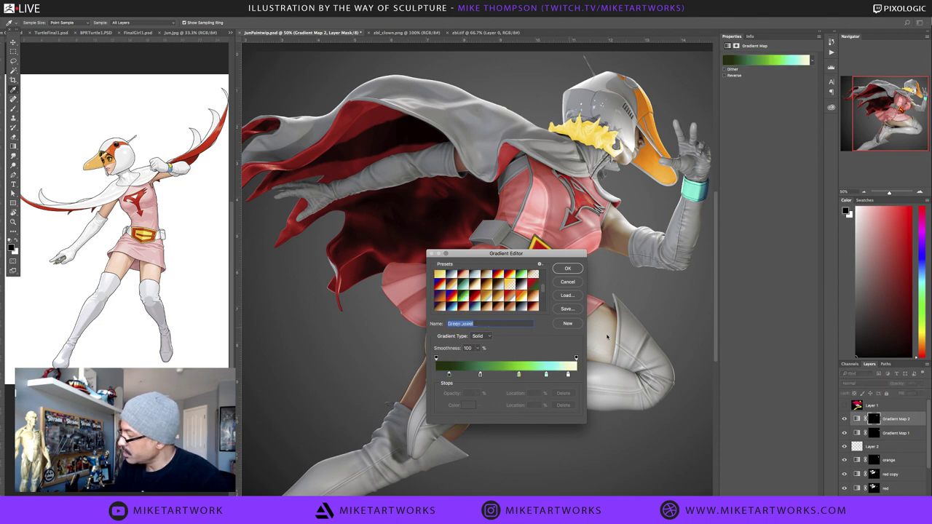
left_click(569, 269)
key("ctrl+minus")
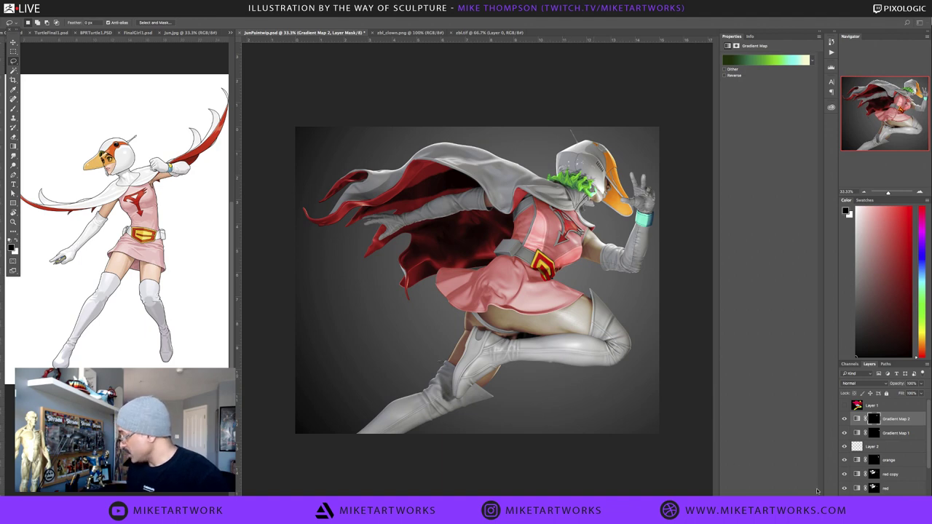
scroll(927, 453, "down", 3)
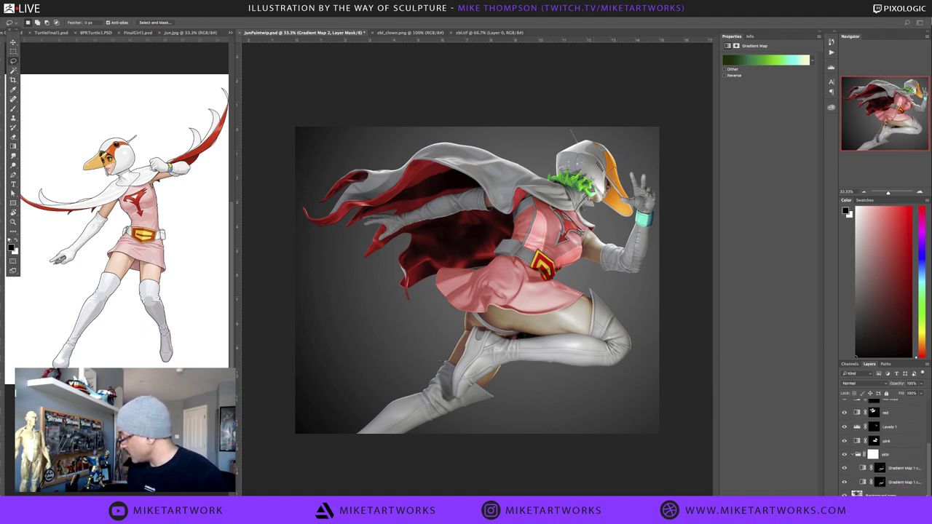
key("ctrl+s")
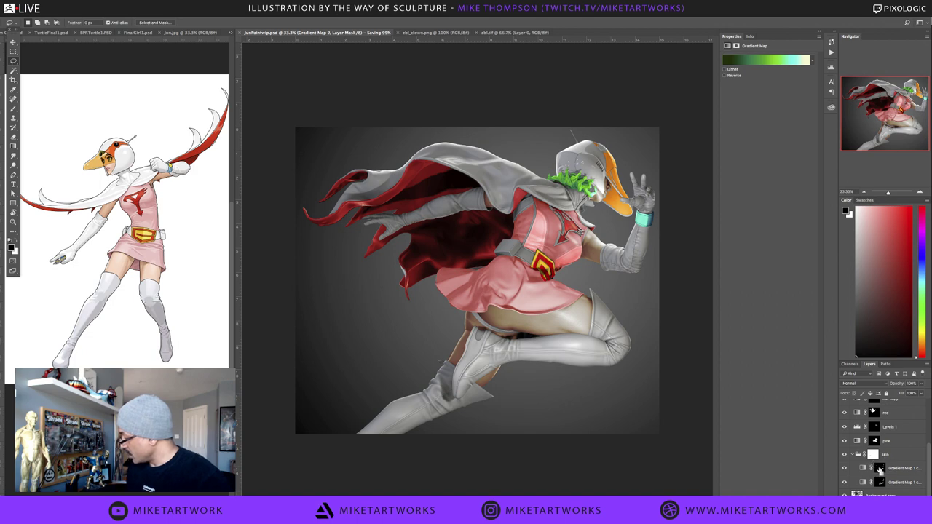
Load the skin gradient map's mask as a selection and place a new empty layer at the top of the skin group
left_click(879, 468, "ctrl")
key("ctrl+shift+alt+n")
left_click(604, 188, "alt")
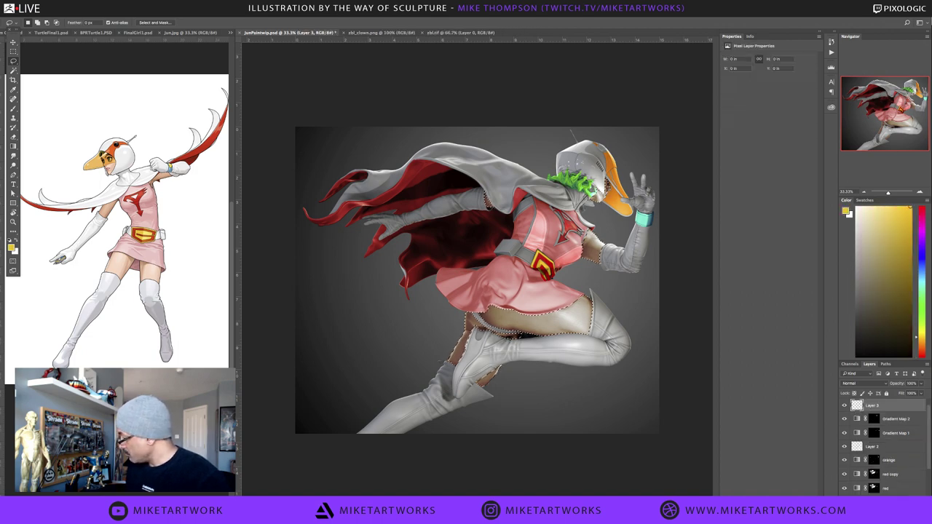
left_click_drag(892, 405, 895, 466)
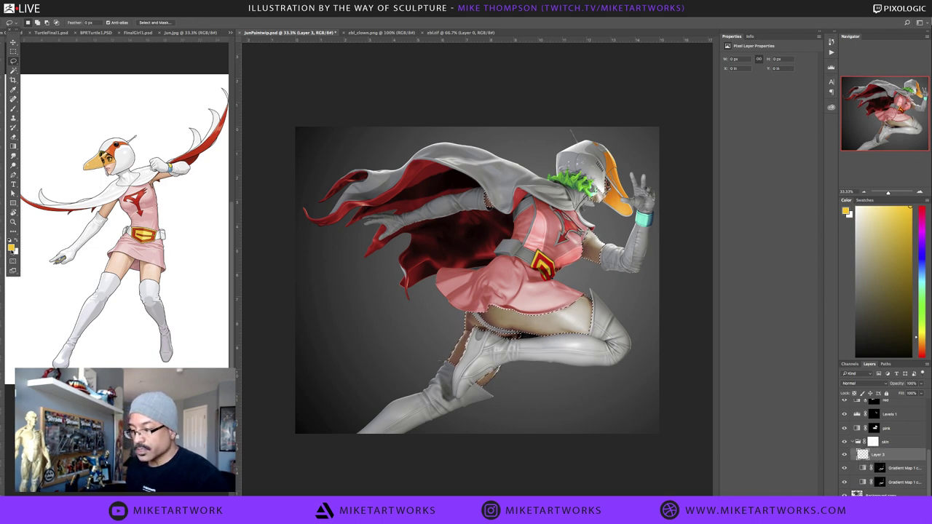
Set the foreground colour to a light tan orange (H 32, S 56, B 95) and fill the skin selection with it
left_click(11, 248)
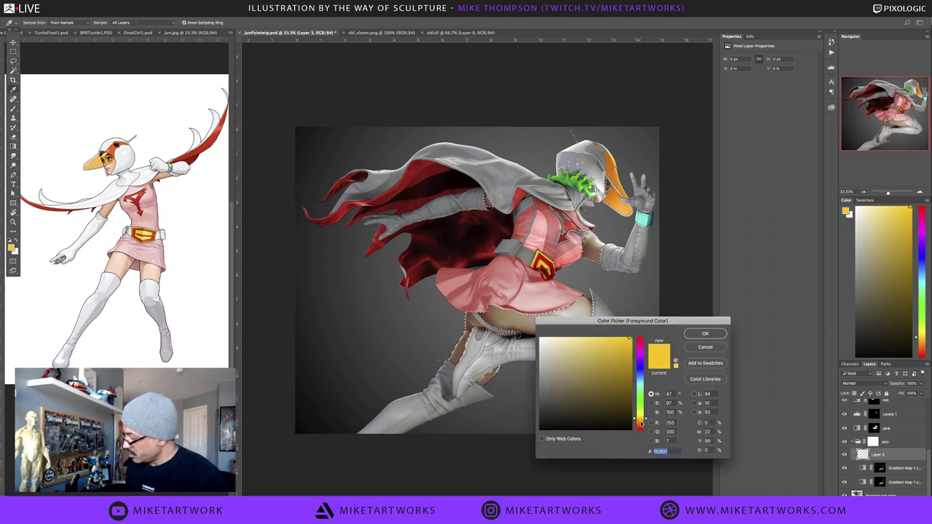
left_click(640, 423)
left_click(587, 342)
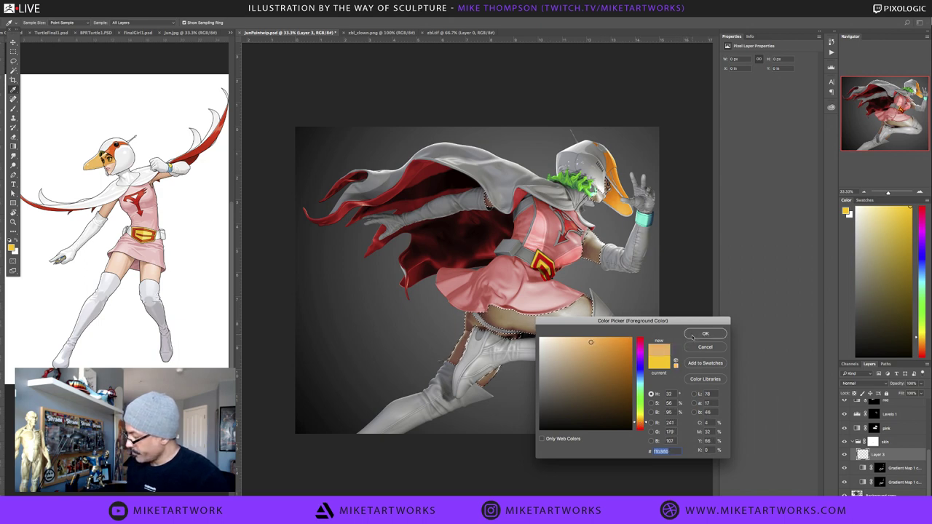
left_click(690, 335)
key("alt+BackSpace")
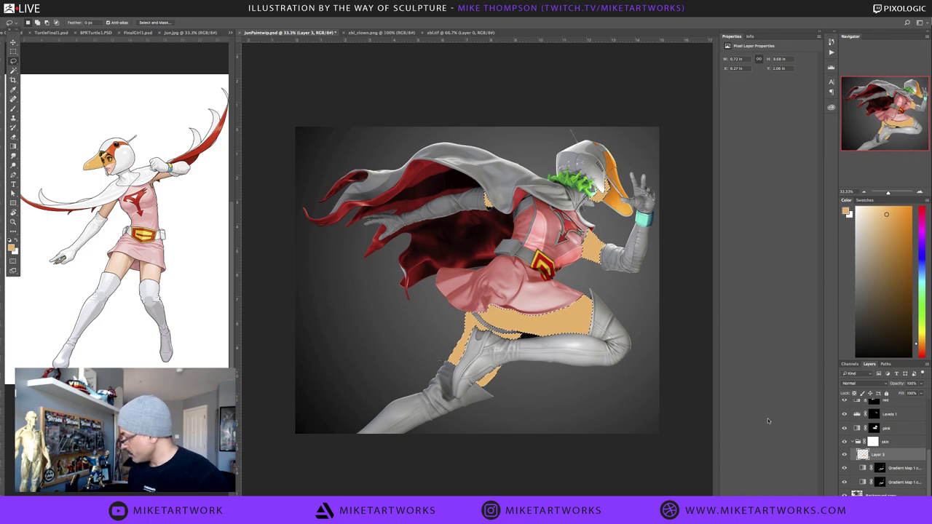
Try Multiply blending on the tan skin layer, and settle on the Color blend mode
left_click(860, 383)
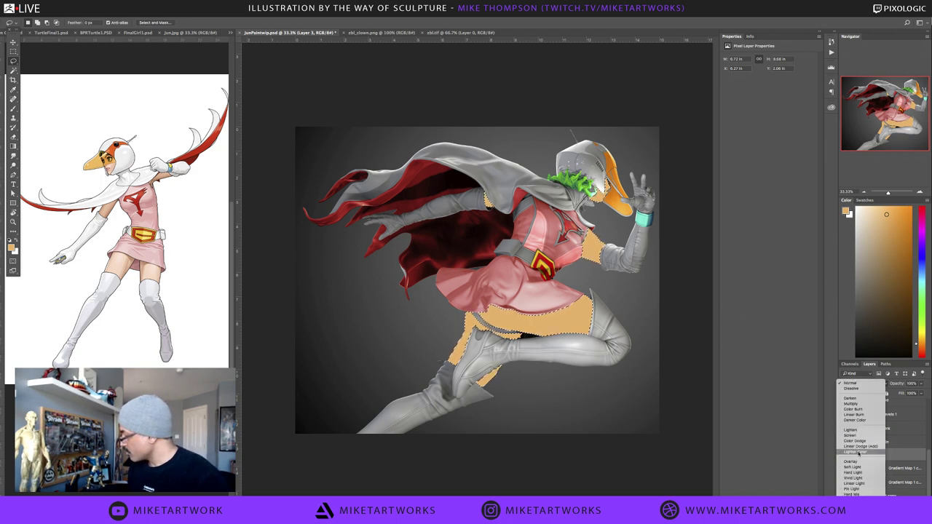
left_click(858, 404)
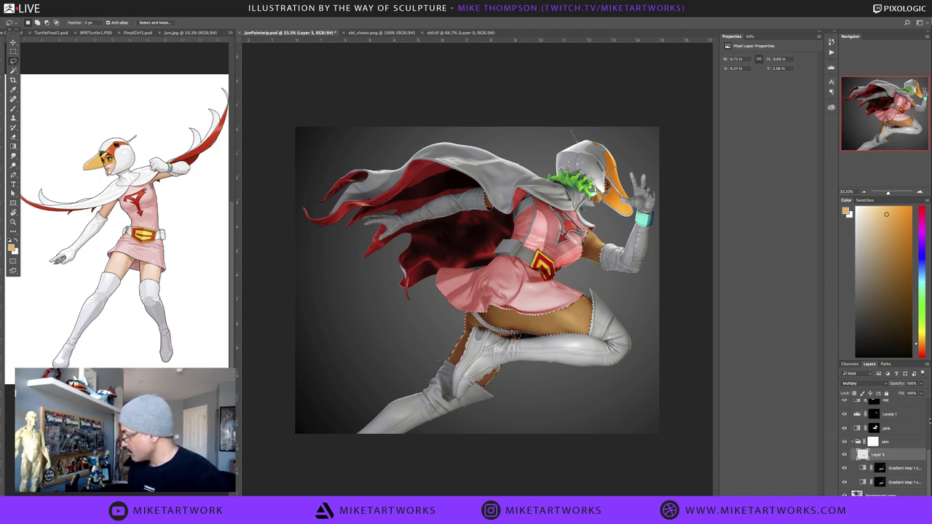
left_click(854, 381)
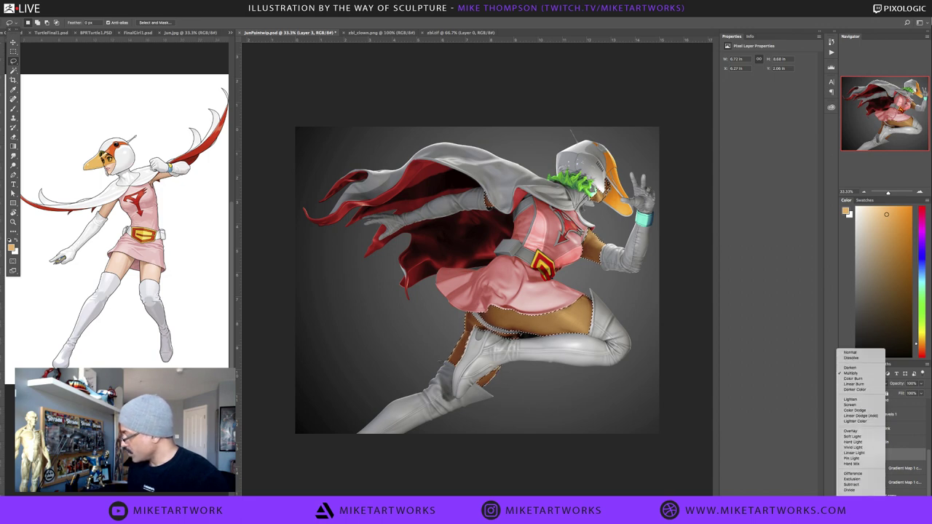
left_click(852, 512)
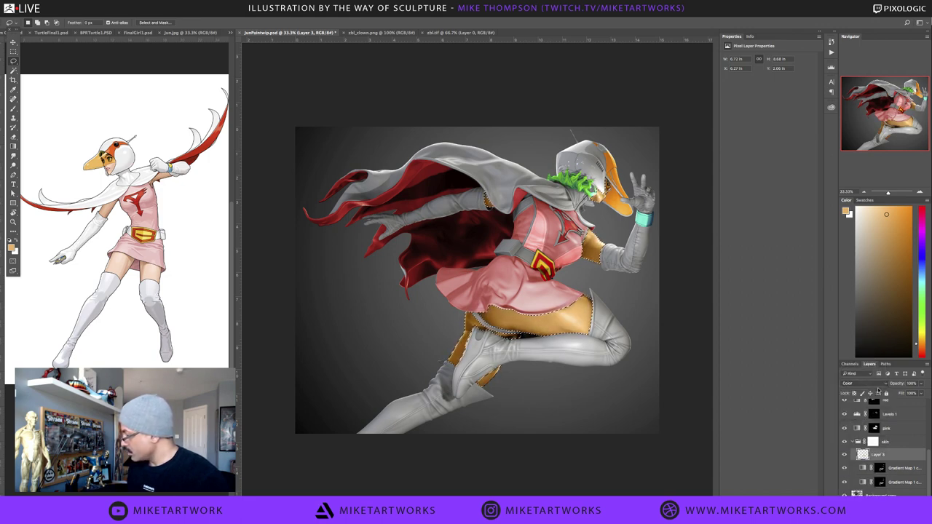
Adjust the skin layer's Hue/Saturation to hue -9 and saturation -39, clear the selection and save the document
key("ctrl+u")
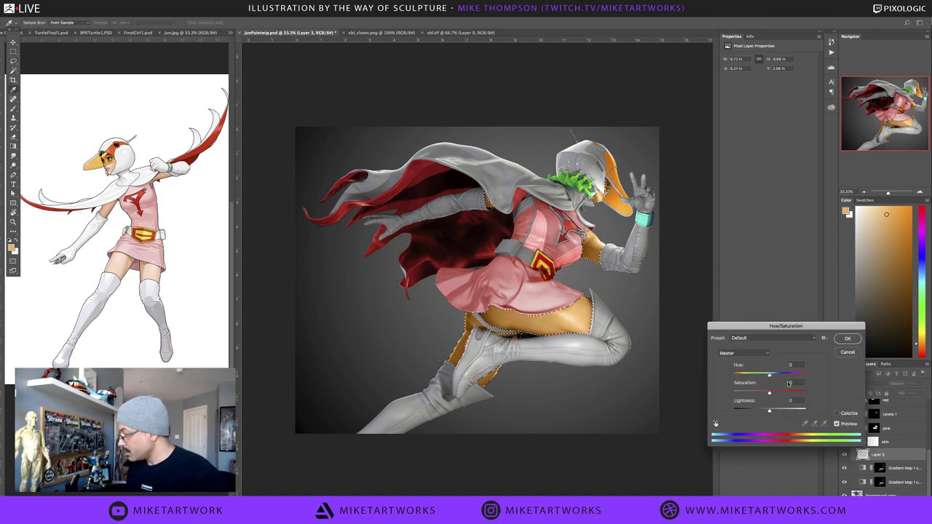
left_click_drag(769, 374, 756, 393)
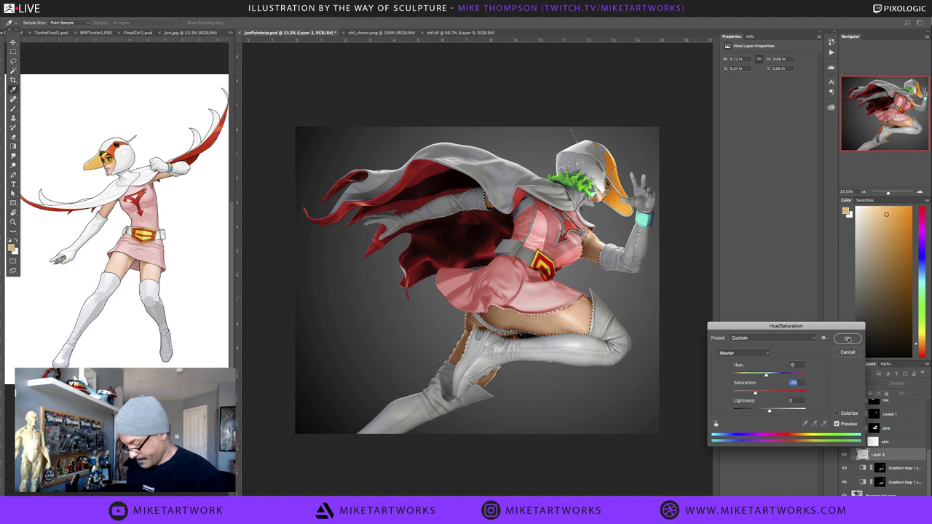
left_click(847, 338)
key("ctrl+d")
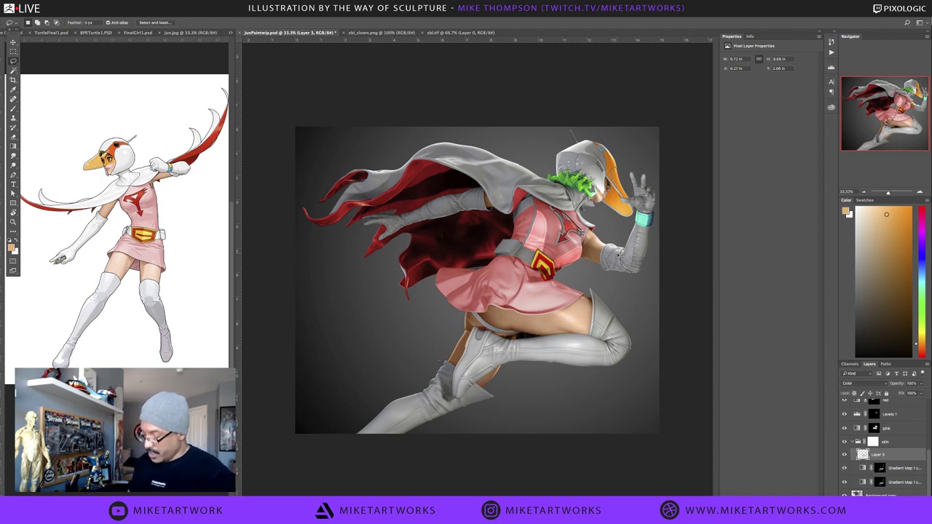
key("ctrl+s")
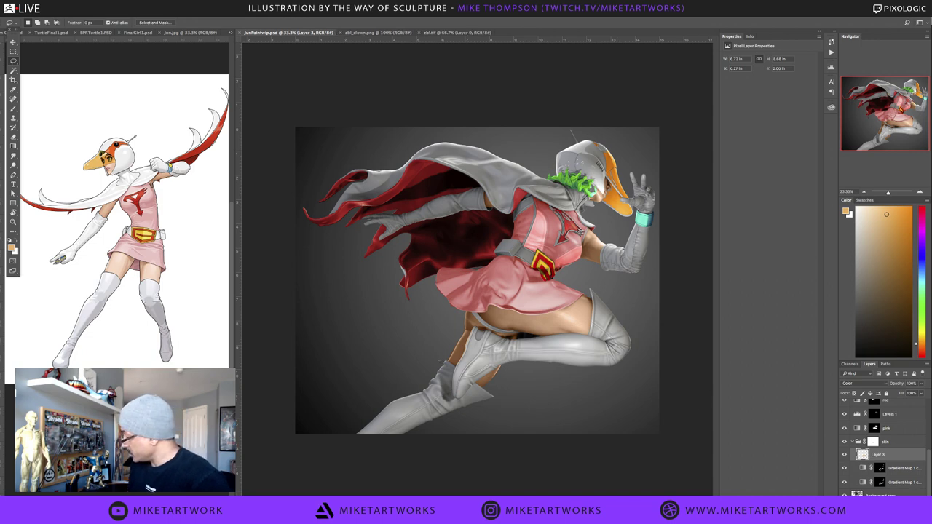
Add a new empty layer directly above the background layer and set the foreground colour to a deep blue
key("alt+comma")
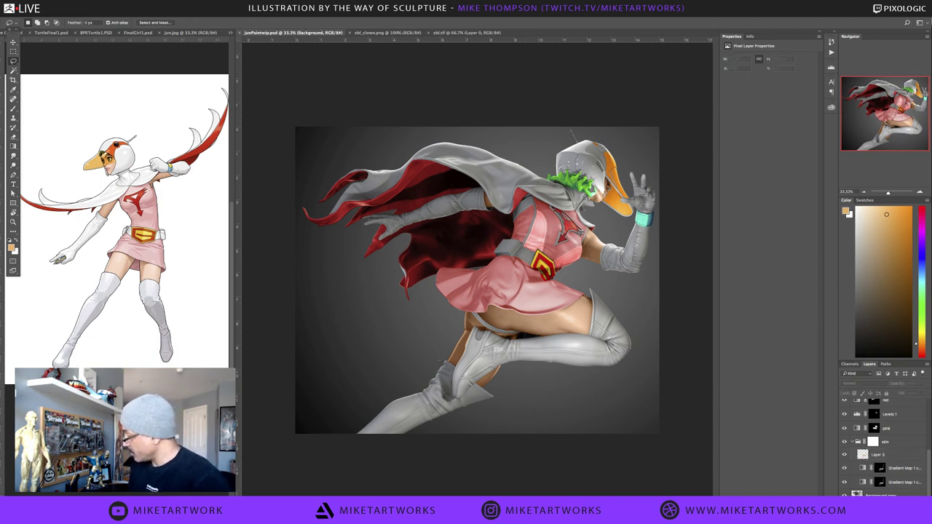
key("ctrl+shift+alt+n")
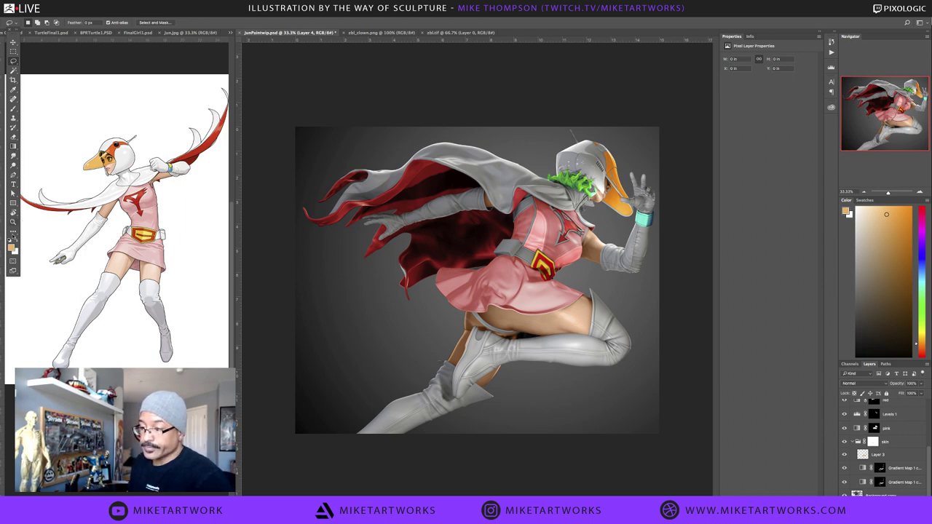
left_click(11, 248)
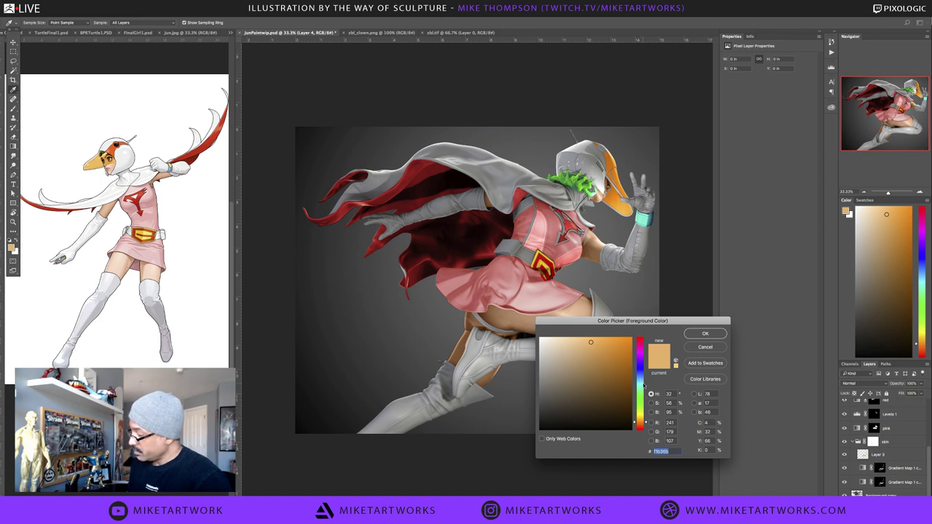
left_click(645, 396)
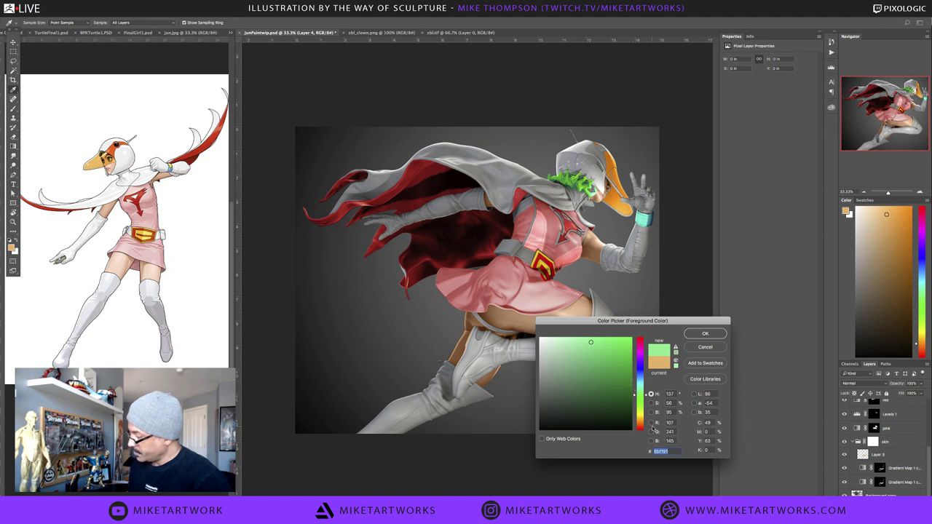
left_click(641, 426)
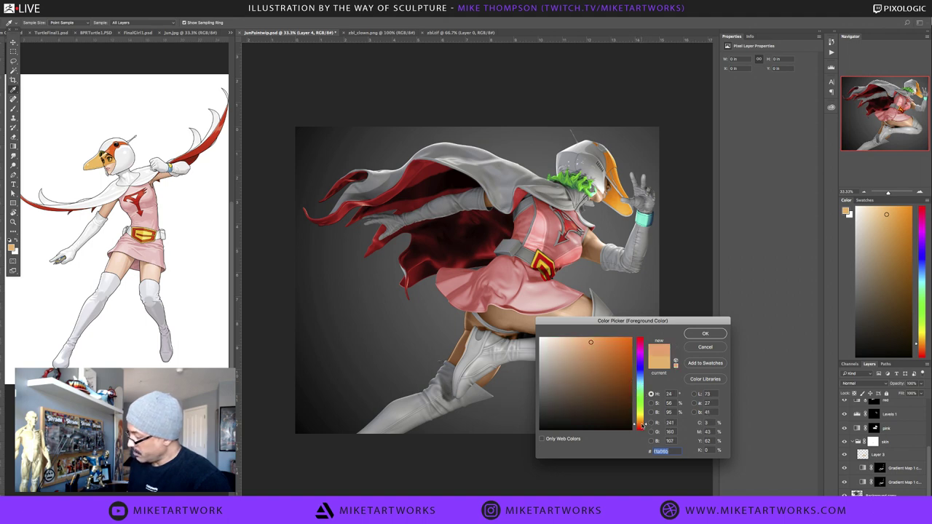
left_click(630, 340)
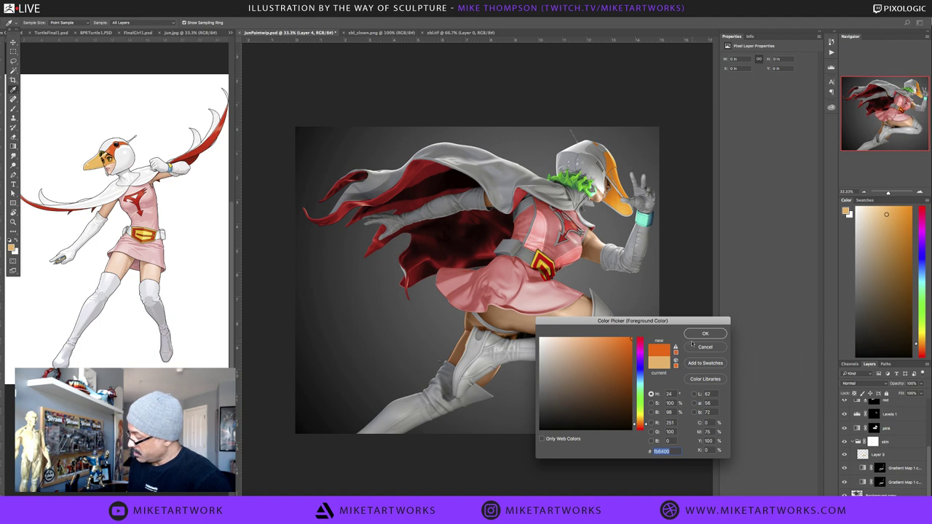
left_click(640, 370)
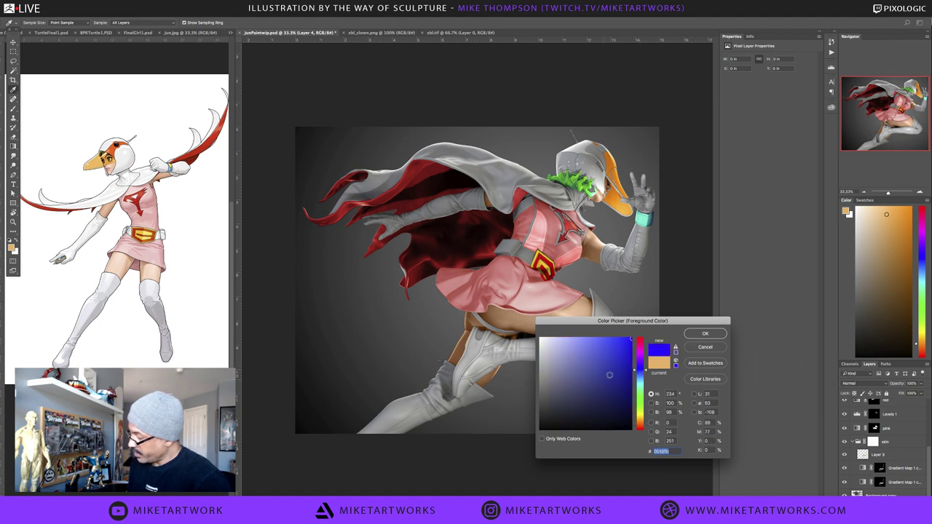
left_click(705, 333)
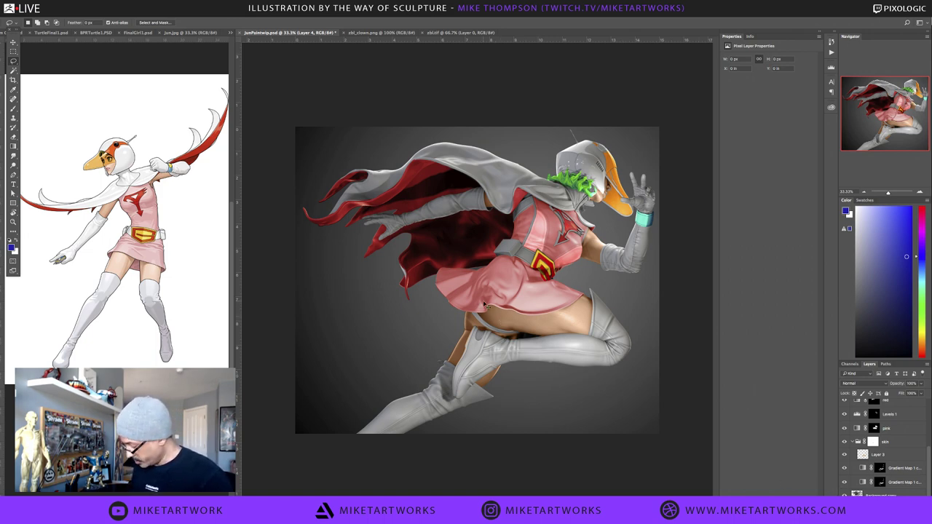
Select the whole canvas and fill the new background layer with the deep blue foreground colour
key("super+a")
key("super+BackSpace")
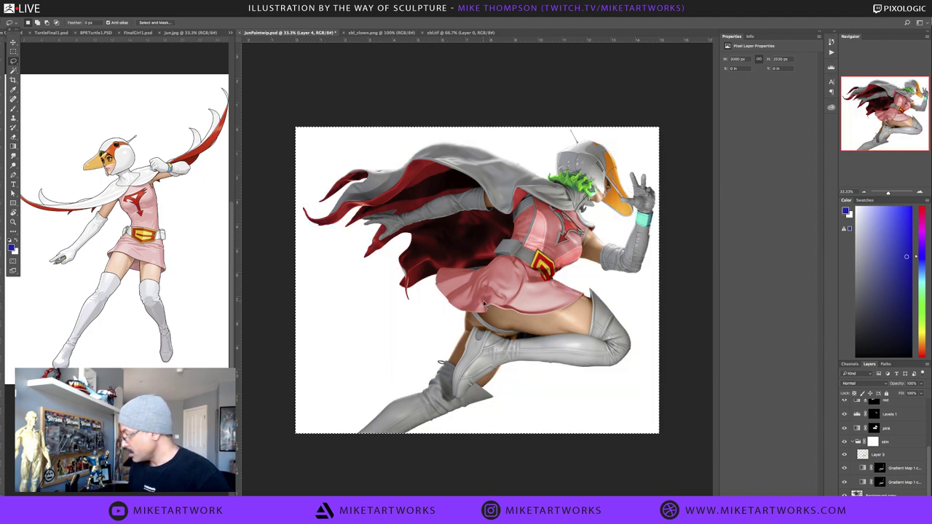
key("super+z")
key("alt+BackSpace")
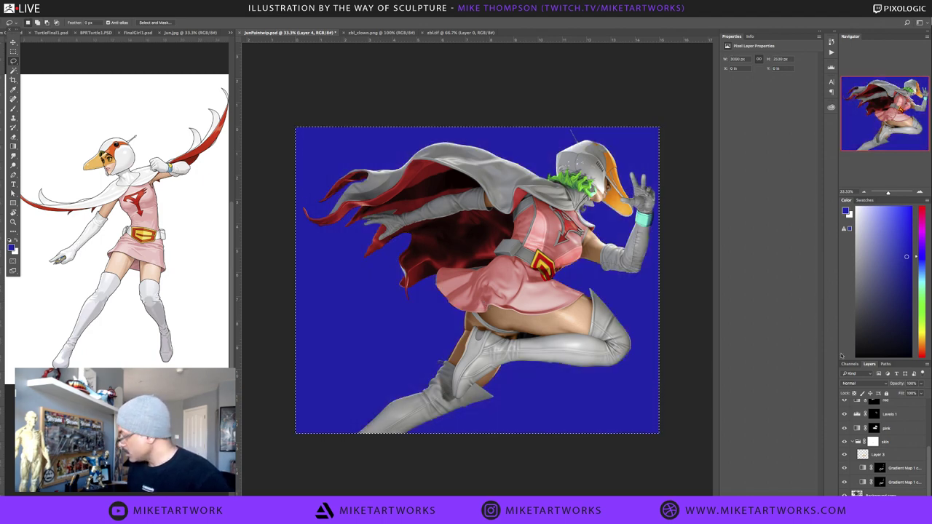
Set the blue layer to Multiply blending at 25% opacity and clear the selection
left_click(863, 384)
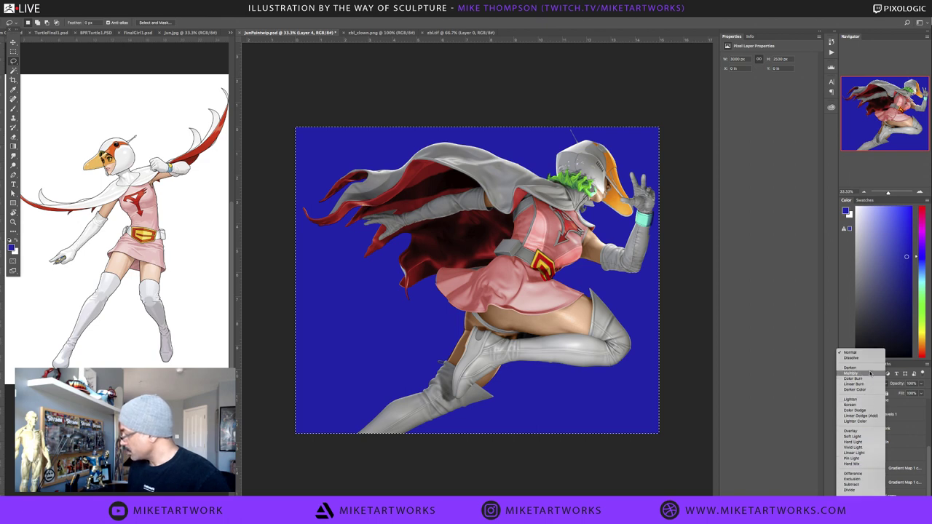
left_click(870, 372)
left_click(866, 378)
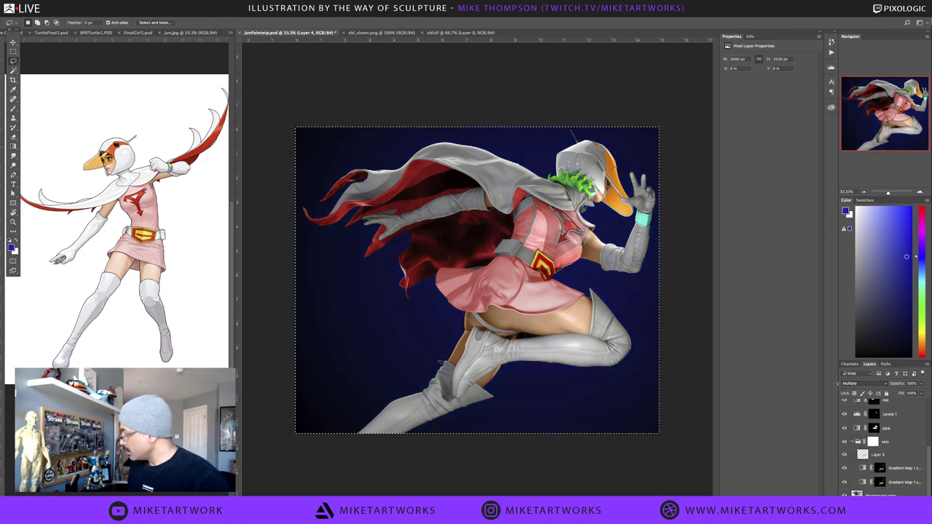
left_click(921, 382)
left_click_drag(921, 394, 896, 399)
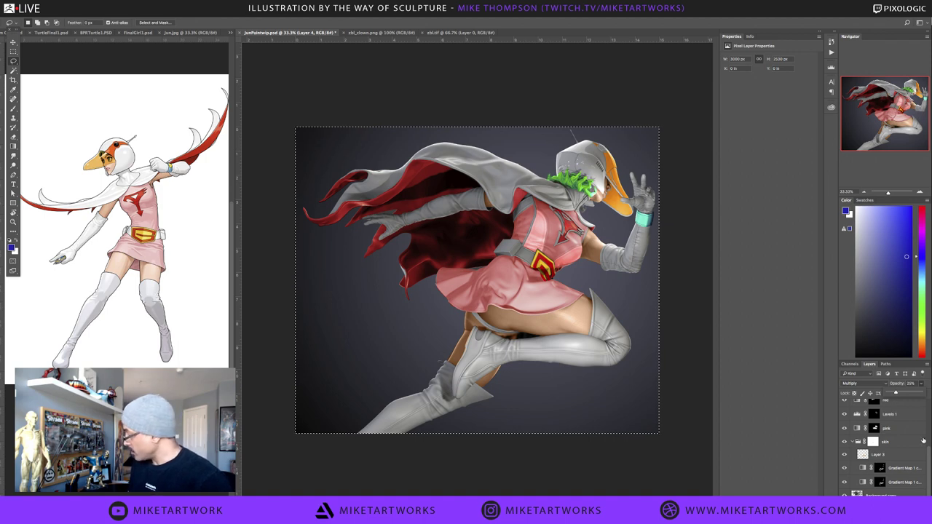
scroll(930, 466, "up", 5)
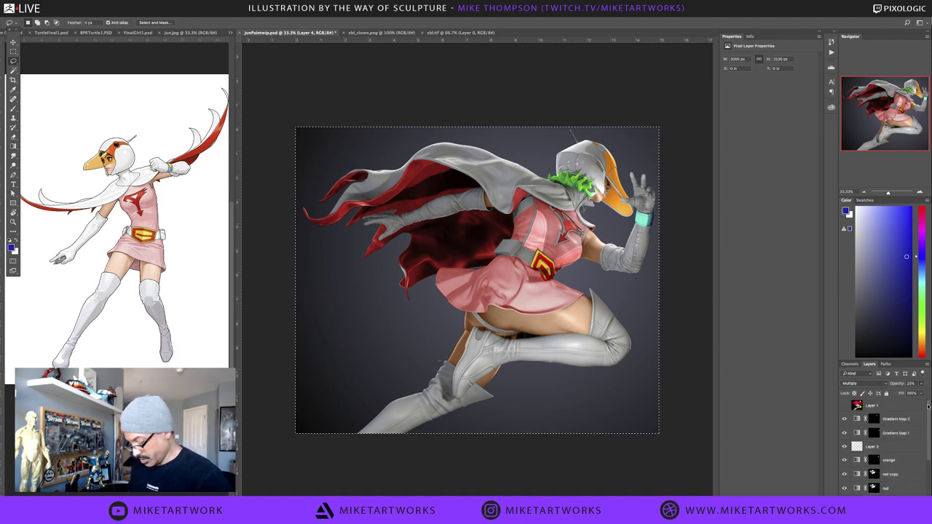
key("ctrl+d")
Add a Levels adjustment layer above the blue layer and try raising its black input level
left_click(888, 501)
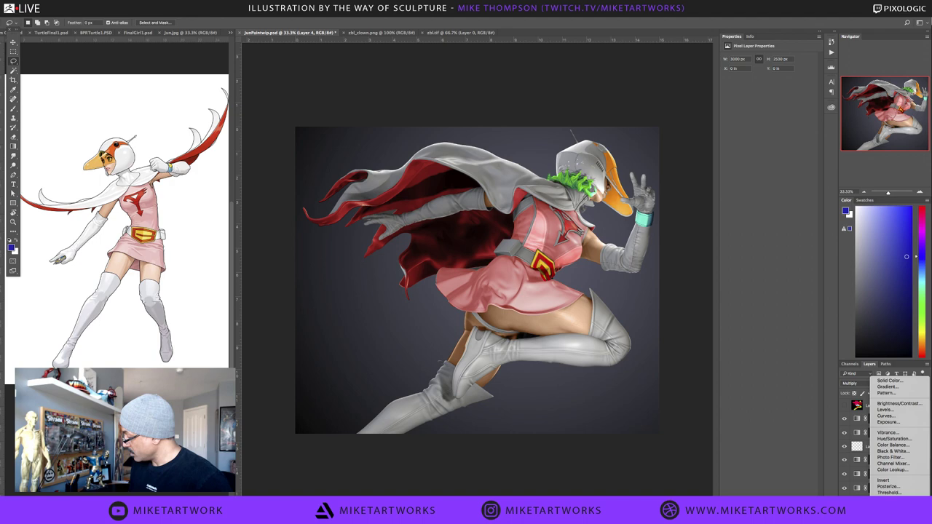
left_click(896, 411)
key("alt+[")
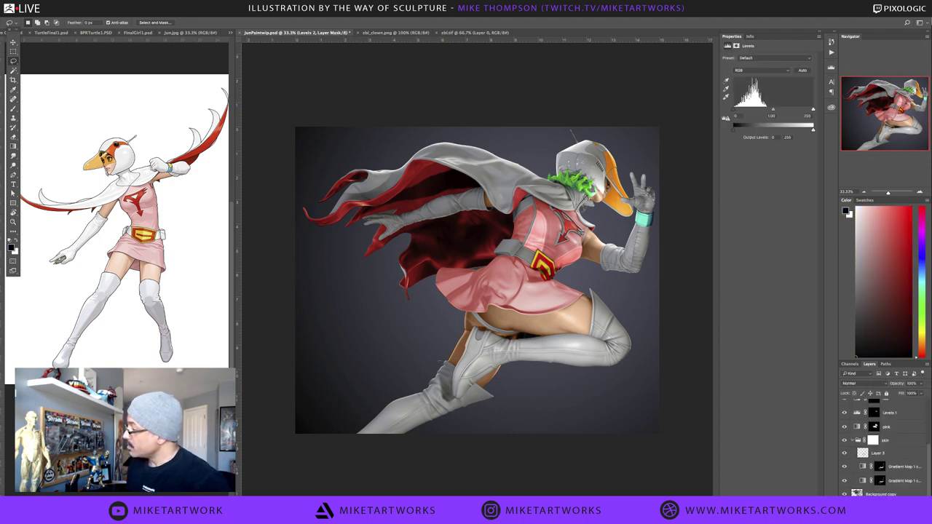
left_click_drag(736, 109, 773, 114)
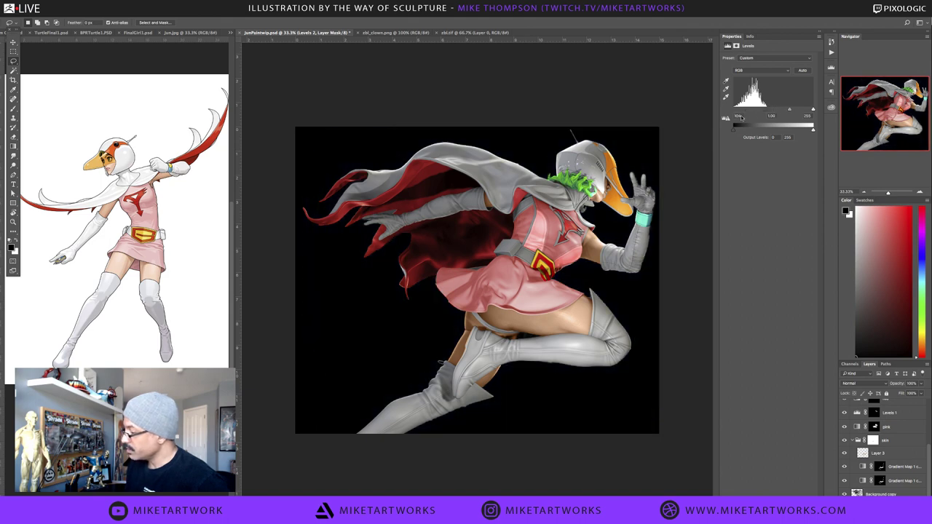
key("super+z")
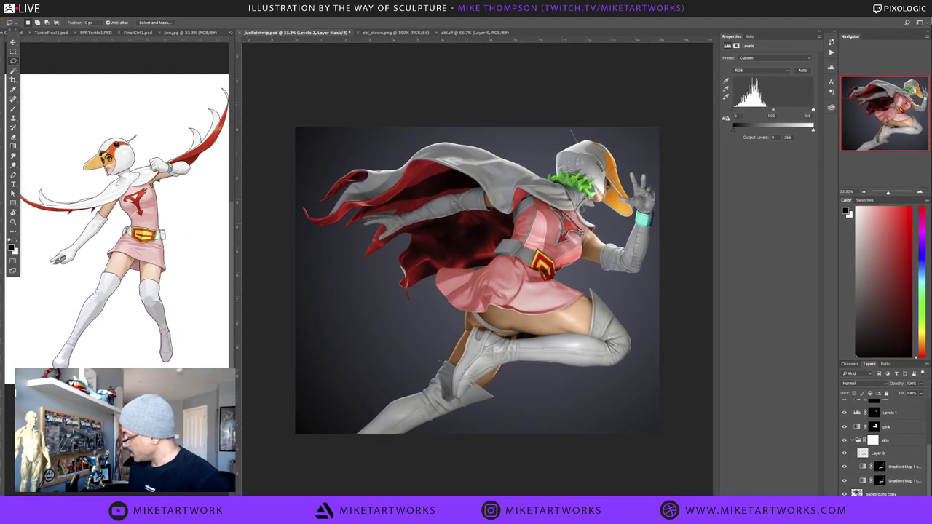
Move the Levels adjustment above the Gradient Map layers, just beneath Layer 1, and set its black input level to 26
scroll(885, 444, "up", 5)
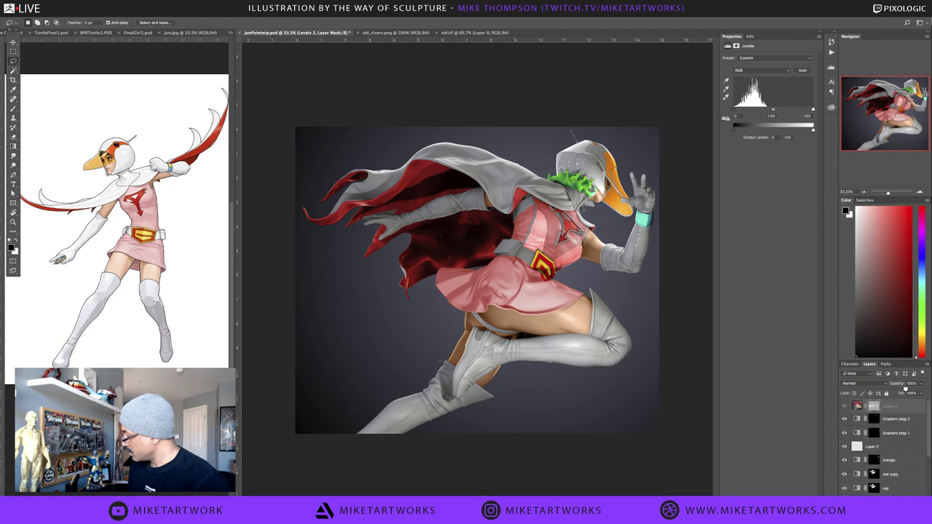
left_click_drag(905, 388, 915, 409)
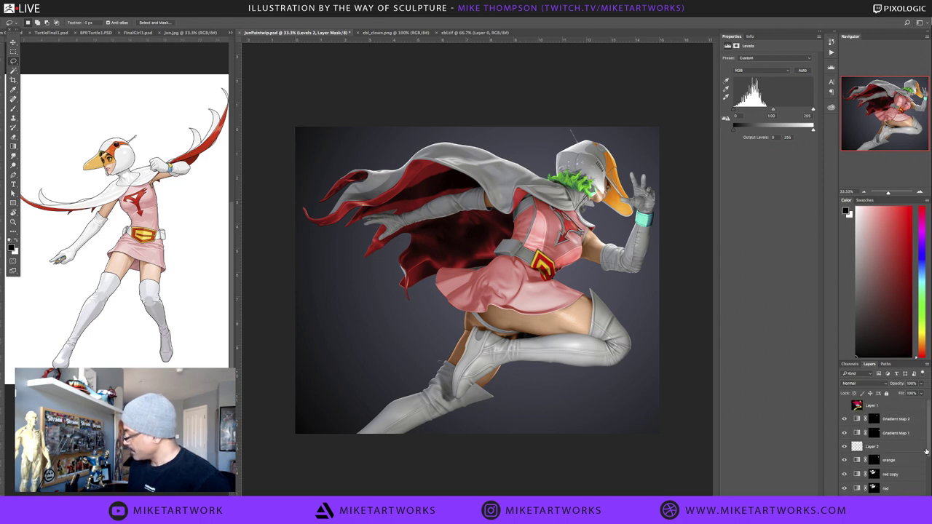
scroll(929, 449, "down", 5)
left_click_drag(901, 486, 892, 416)
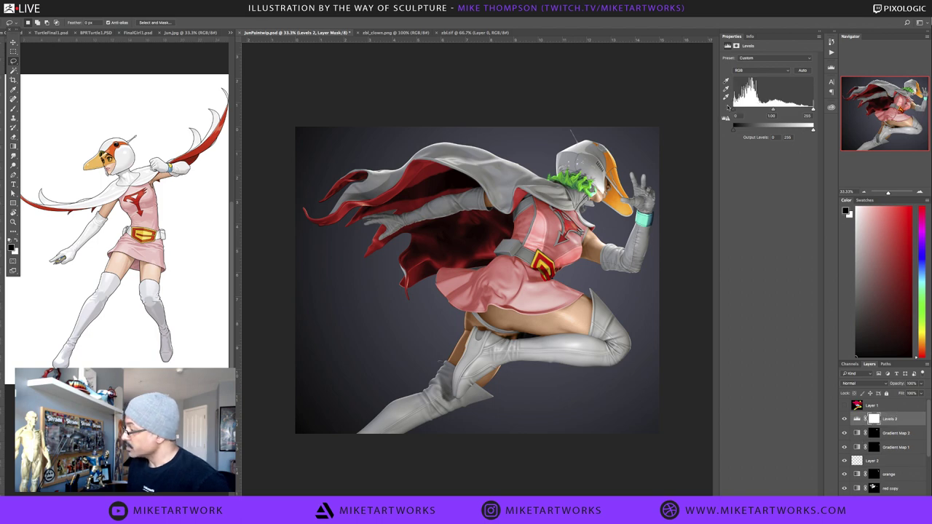
left_click_drag(734, 113, 741, 115)
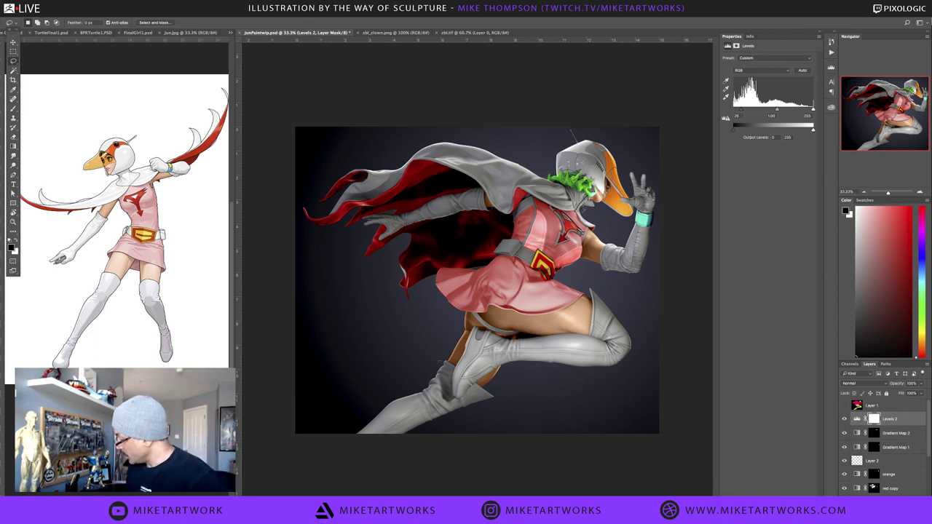
Add a Hue/Saturation adjustment layer above the Levels layer and reduce its saturation to -15
left_click(884, 499)
left_click(910, 439)
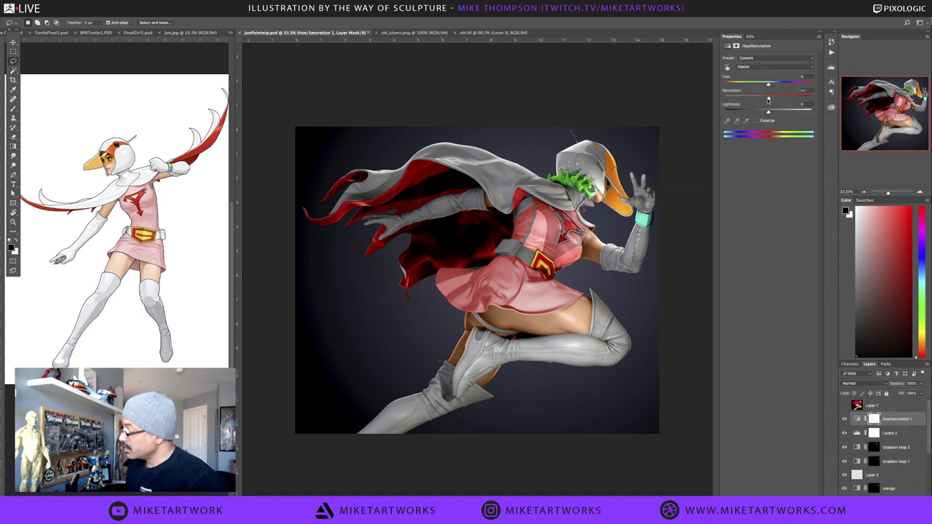
left_click_drag(769, 98, 763, 102)
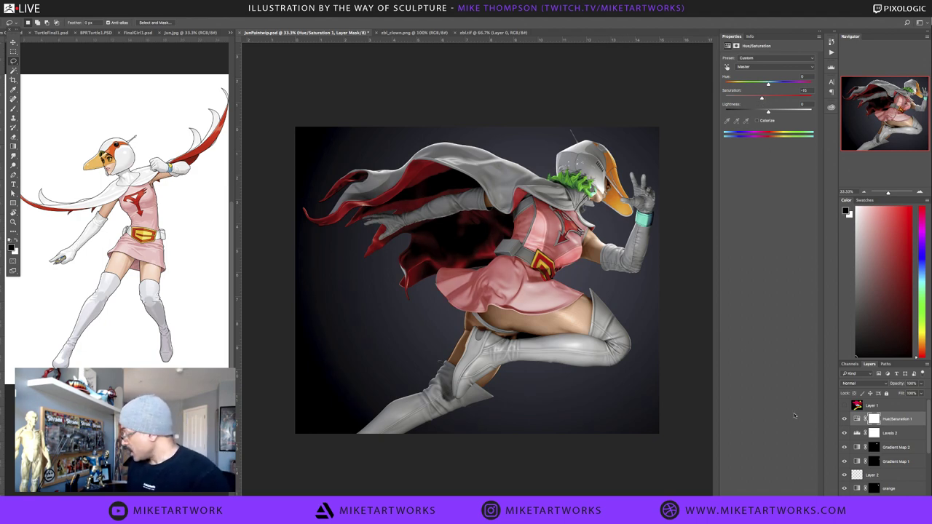
scroll(537, 263, "up", 2)
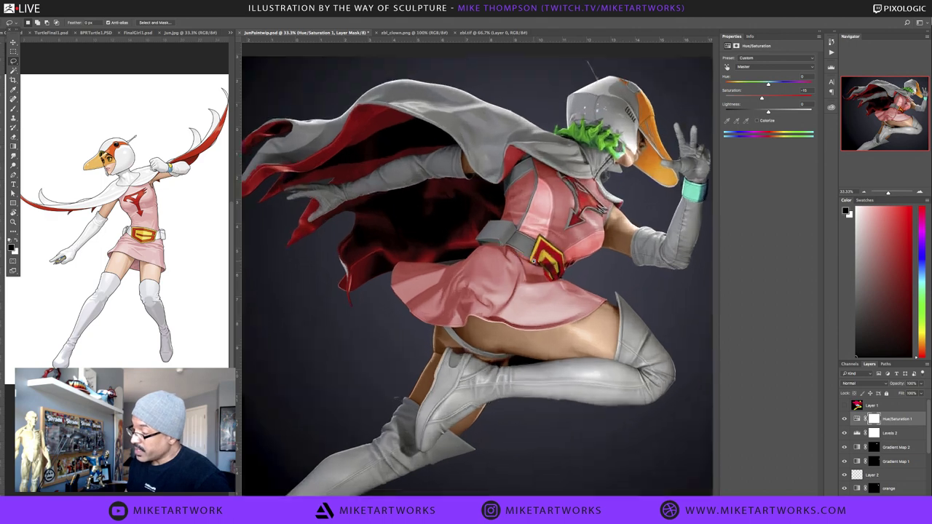
mouse_move(529, 289)
left_mouse_down()
mouse_move(529, 329)
mouse_move(517, 341)
mouse_move(535, 293)
mouse_move(521, 300)
left_mouse_up()
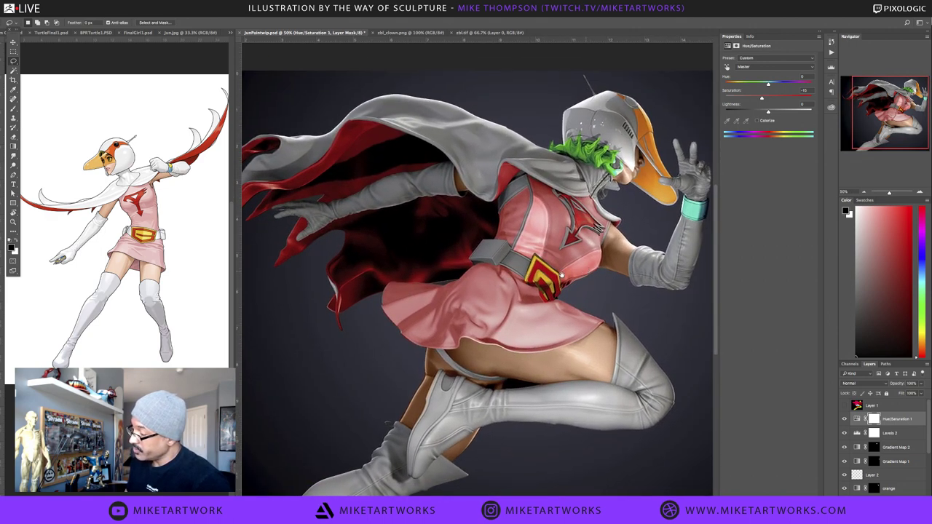
left_click_drag(586, 271, 559, 275)
scroll(555, 288, "up", 1)
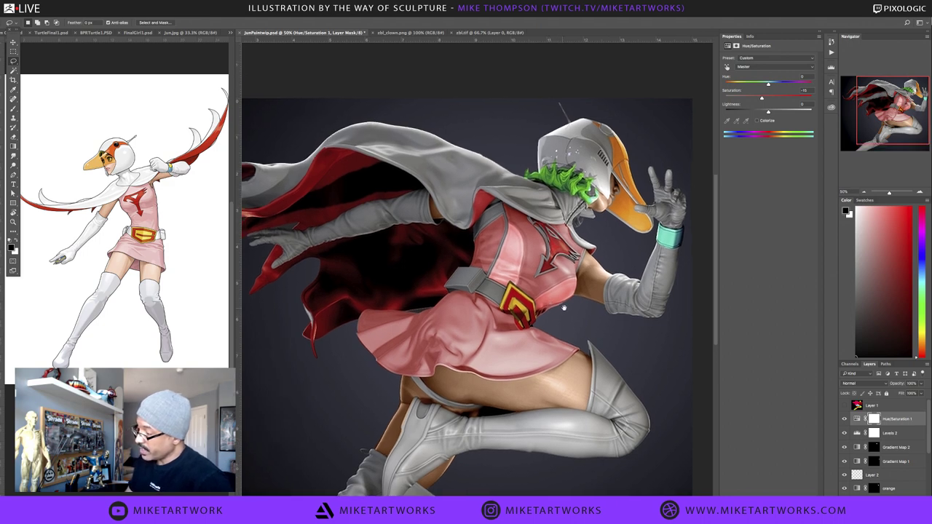
key("ctrl+minus")
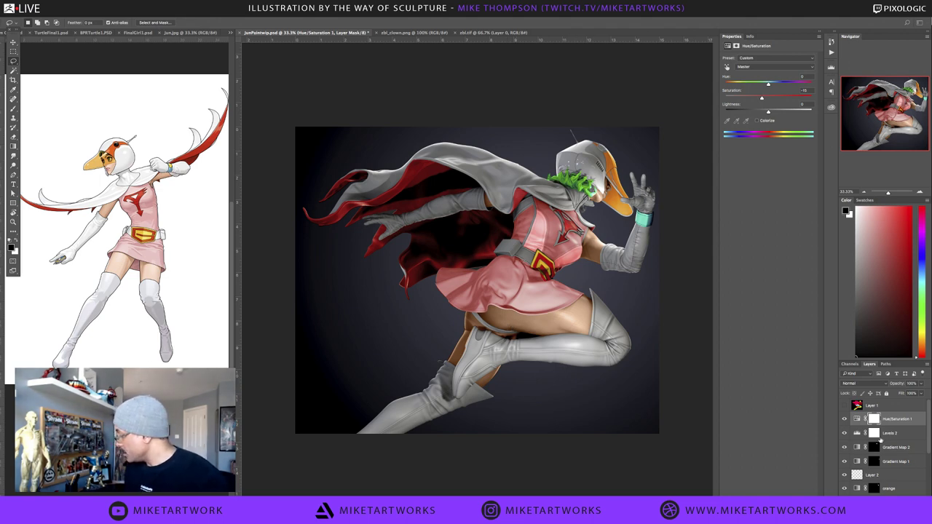
Save the document and launch Corel Painter, returning to the Photoshop document once it is open
key("ctrl+s")
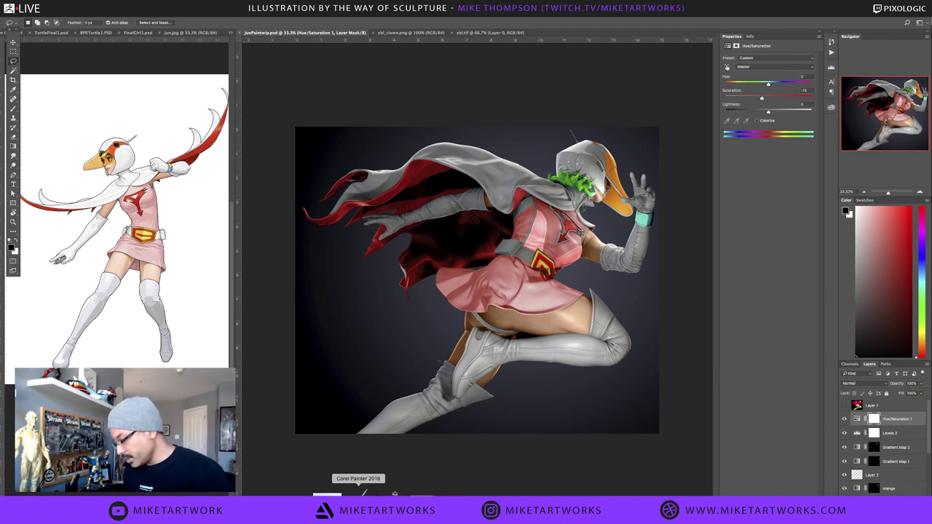
left_click(364, 495)
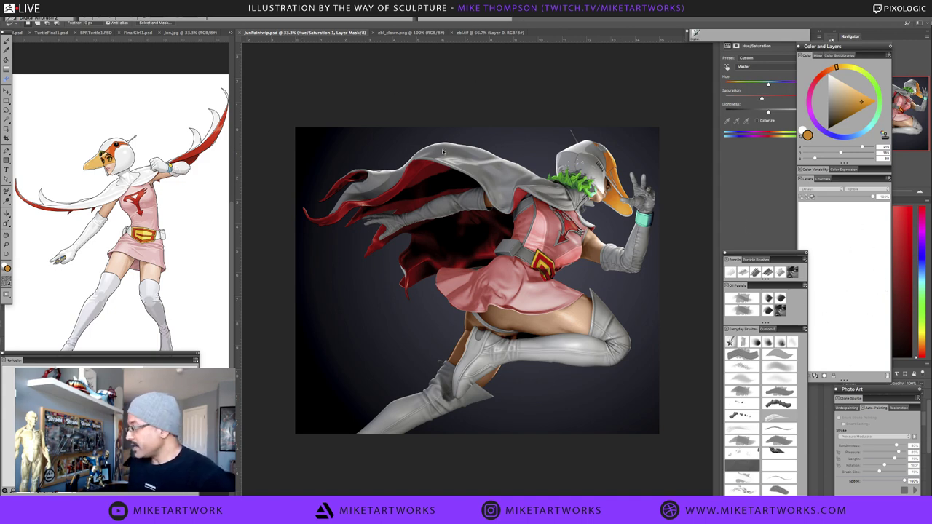
left_click(459, 87)
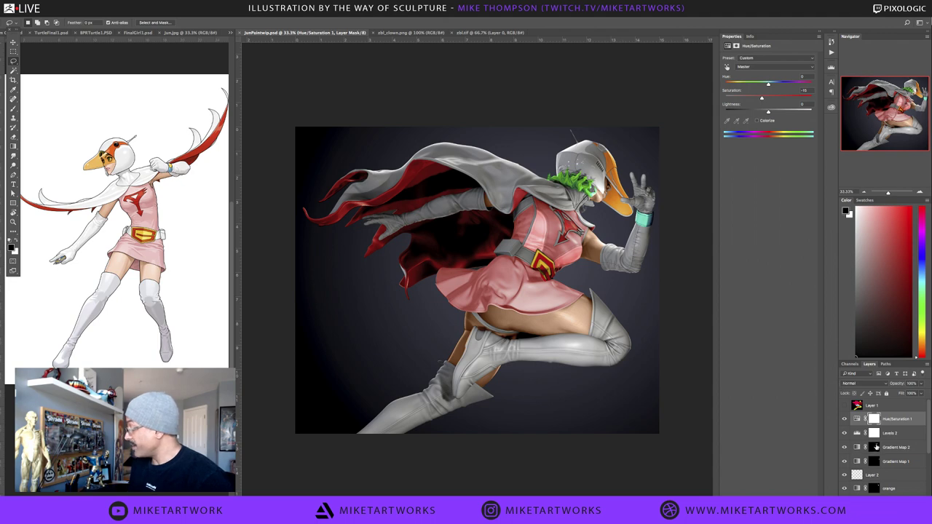
Merge all visible layers into the background and delete the hidden Layer 1
scroll(903, 455, "down", 3)
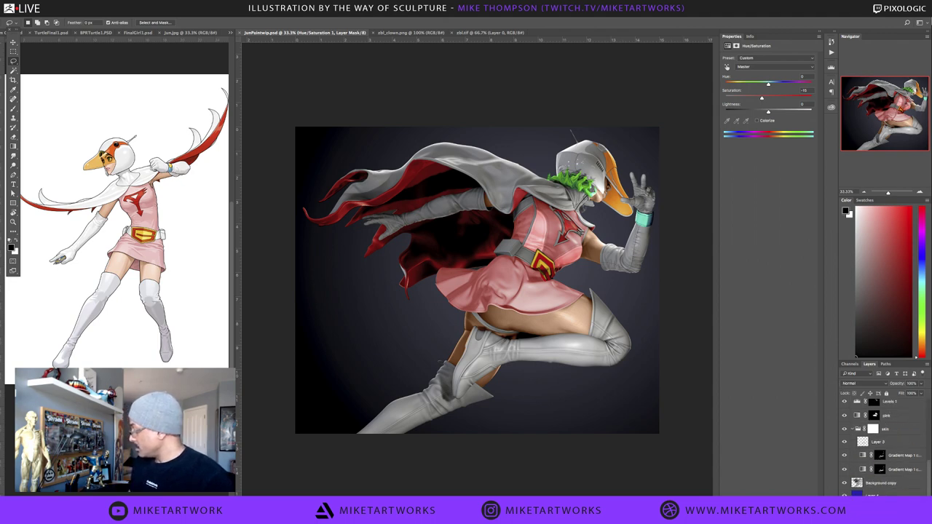
key("super+alt+a")
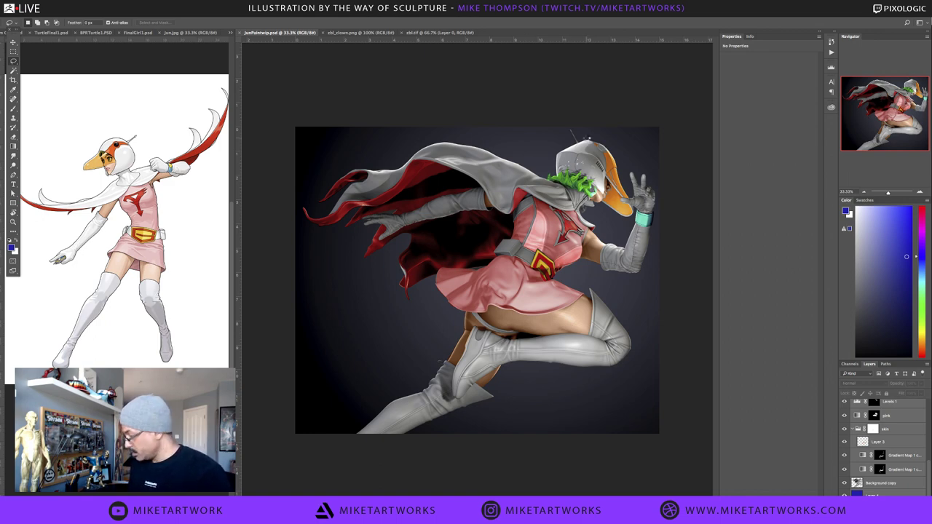
key("shift+super+e")
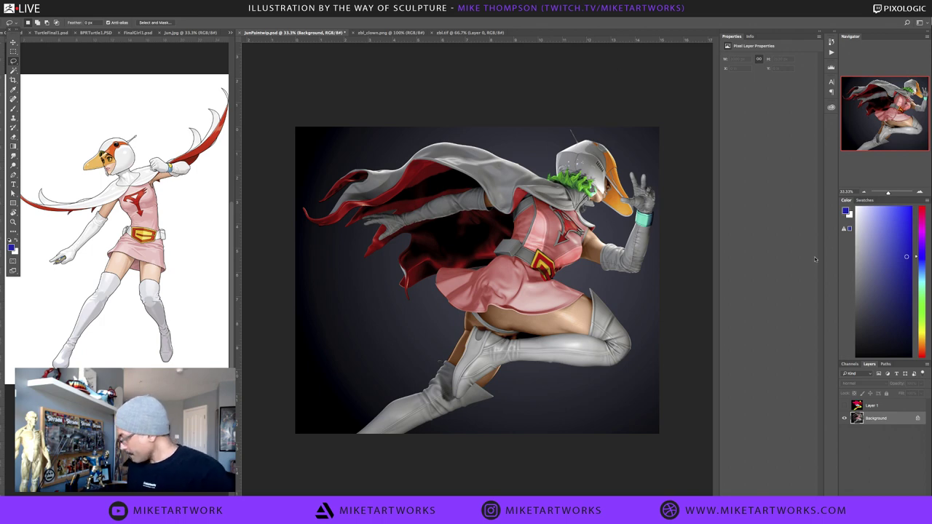
left_click(910, 406)
key("Delete")
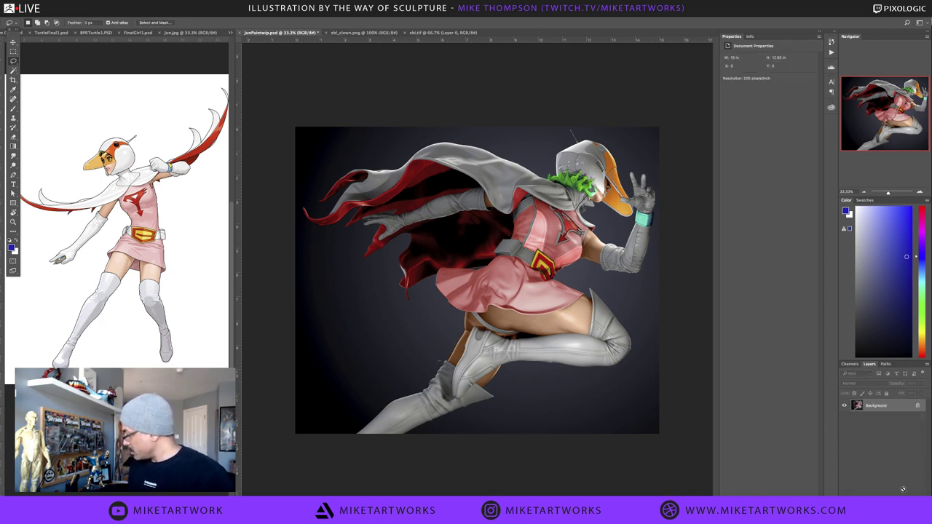
Save the flattened image as a new Photoshop file named Paintbase.psd in the zbrushlive folder
left_click(850, 365)
left_click(868, 364)
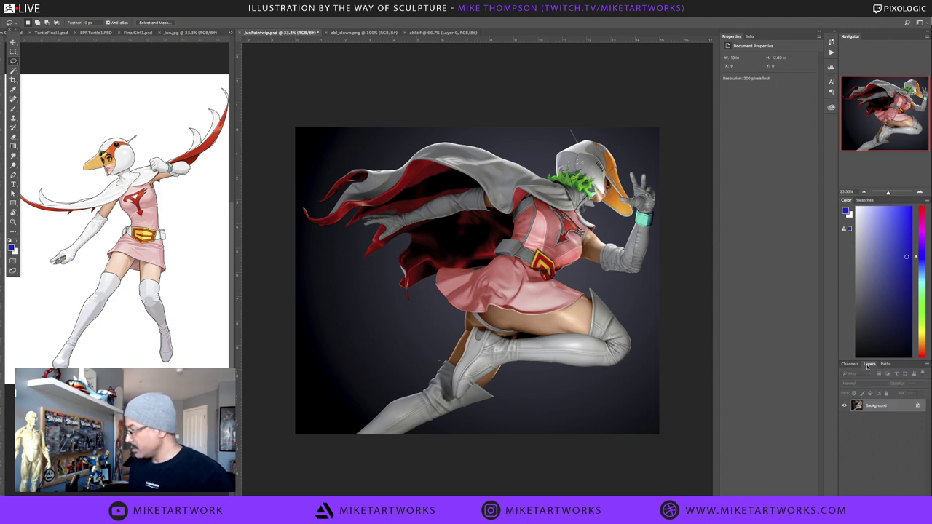
left_click(65, 11)
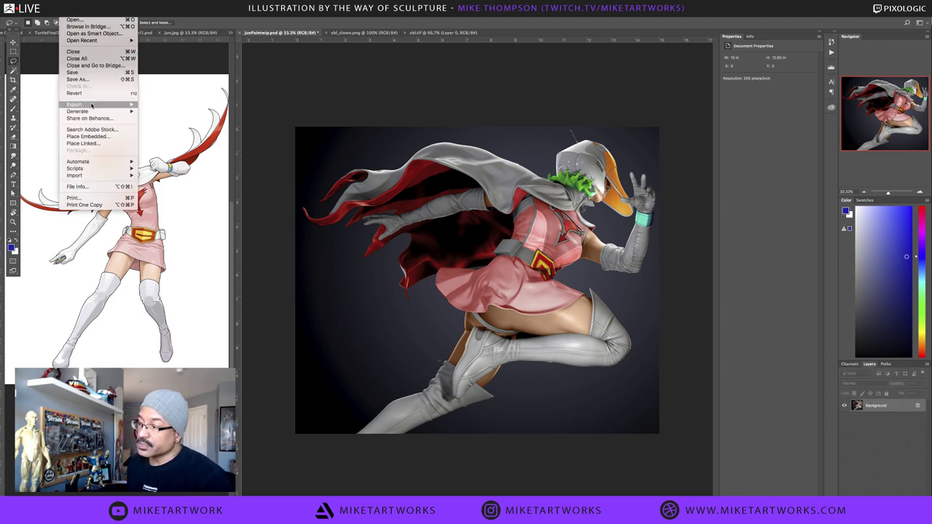
left_click(89, 80)
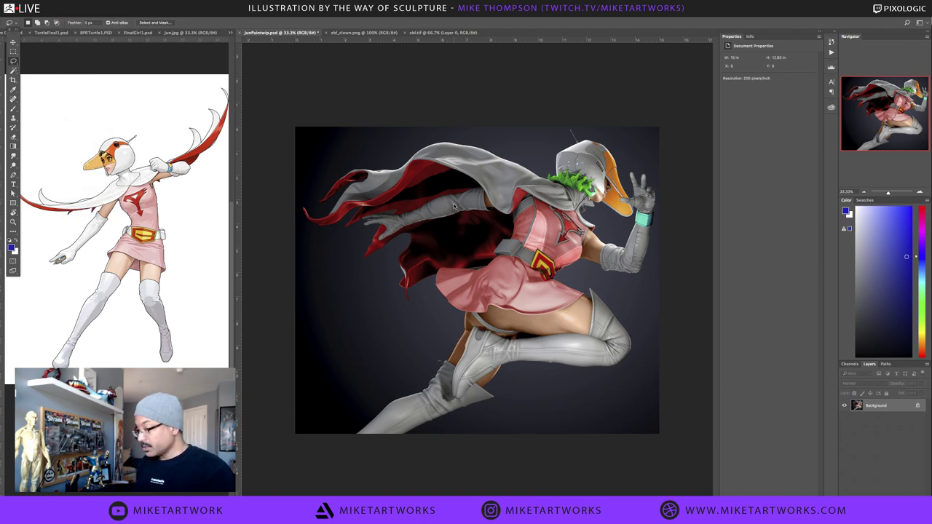
key("super+shift+s")
type("Pa")
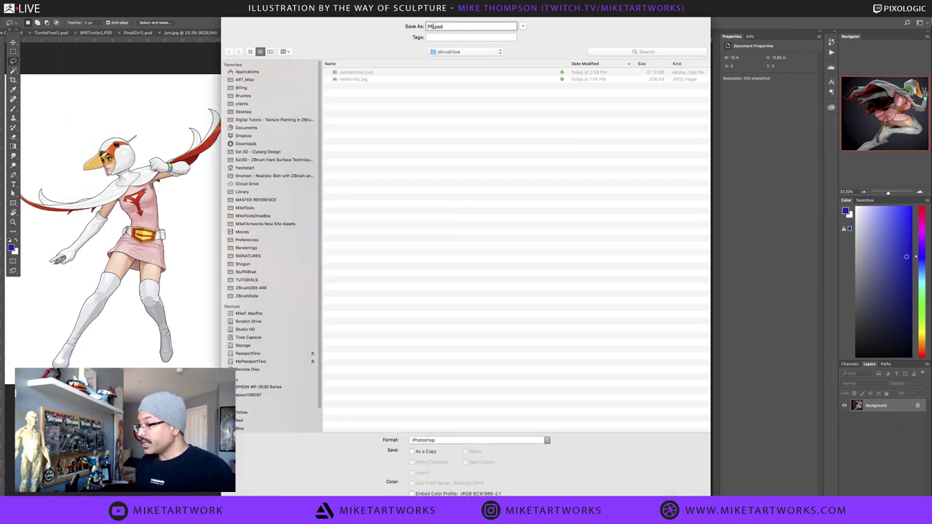
type("int")
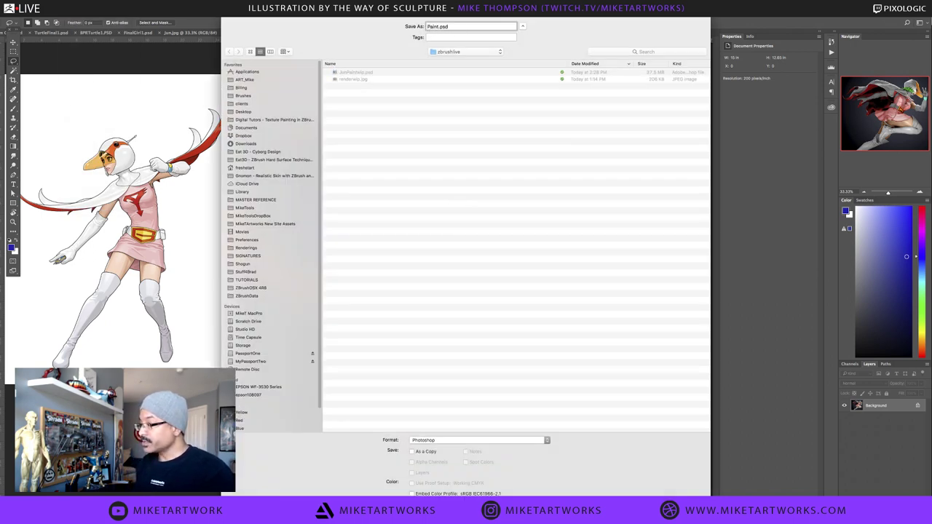
type("base")
key("Return")
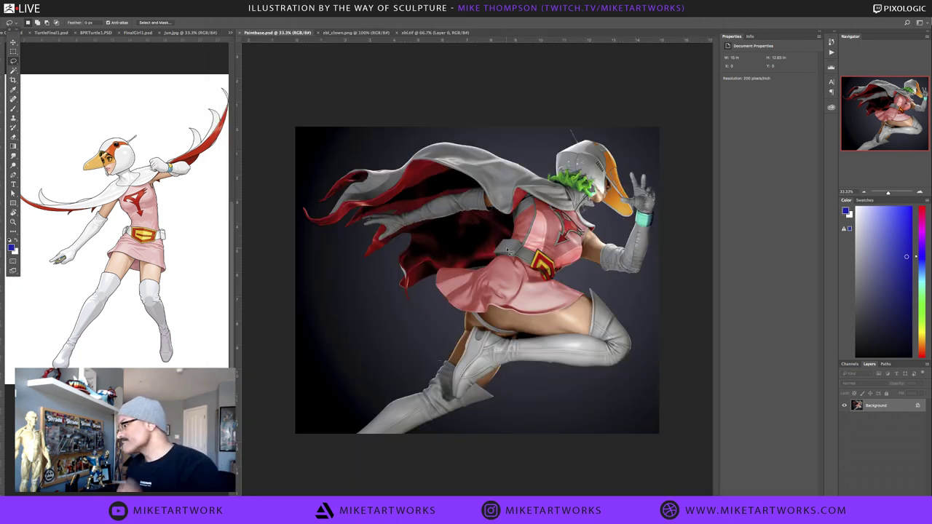
Switch to Corel Painter and open Paintbase.psd from the zbrushlive folder, displaying it at 33.3% zoom
mouse_move(516, 494)
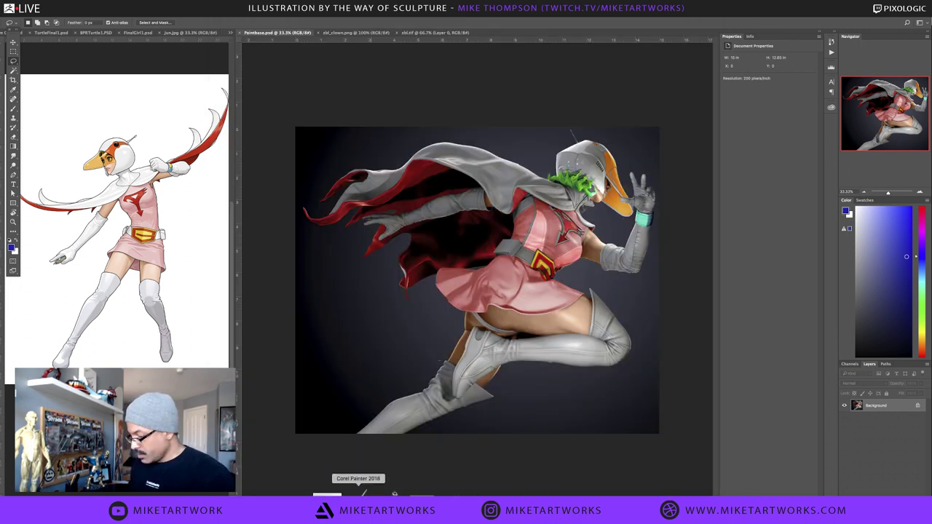
left_click(358, 494)
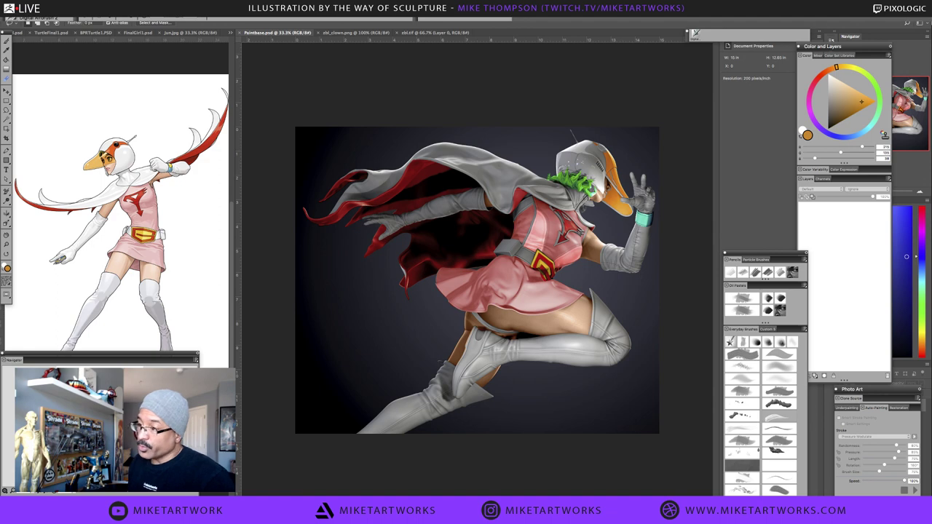
left_click(76, 9)
left_click(87, 20)
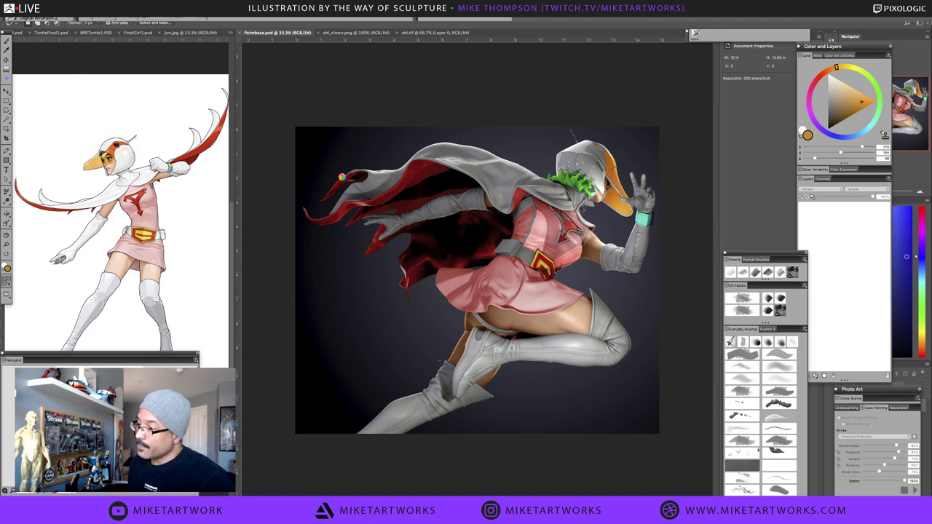
key("super+o")
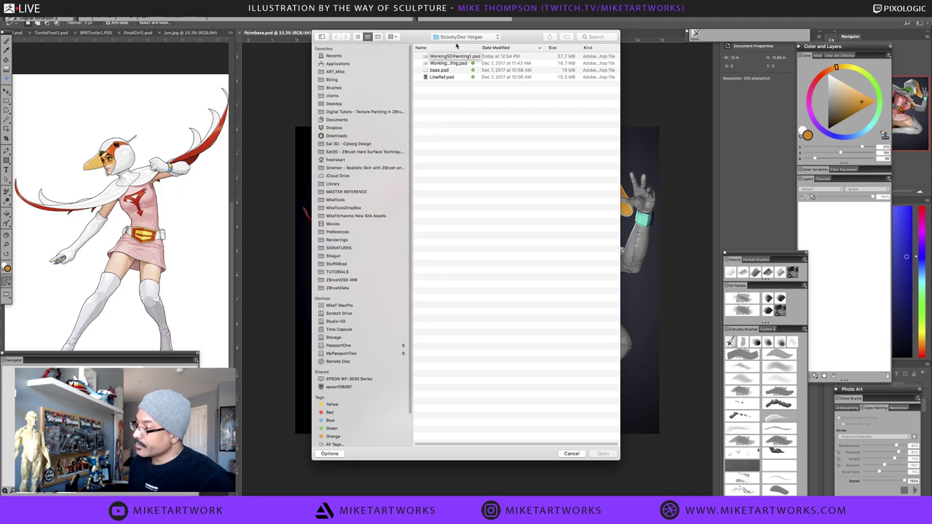
left_click(446, 37)
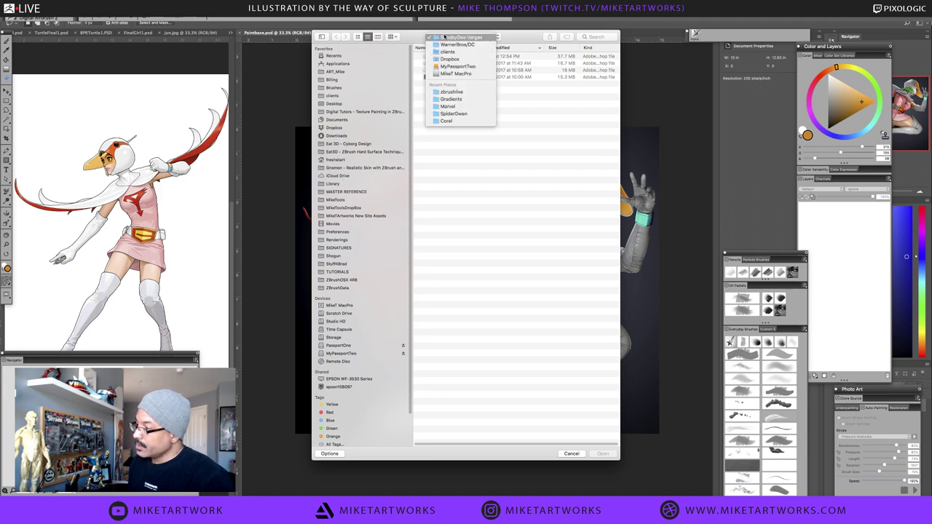
left_click(452, 93)
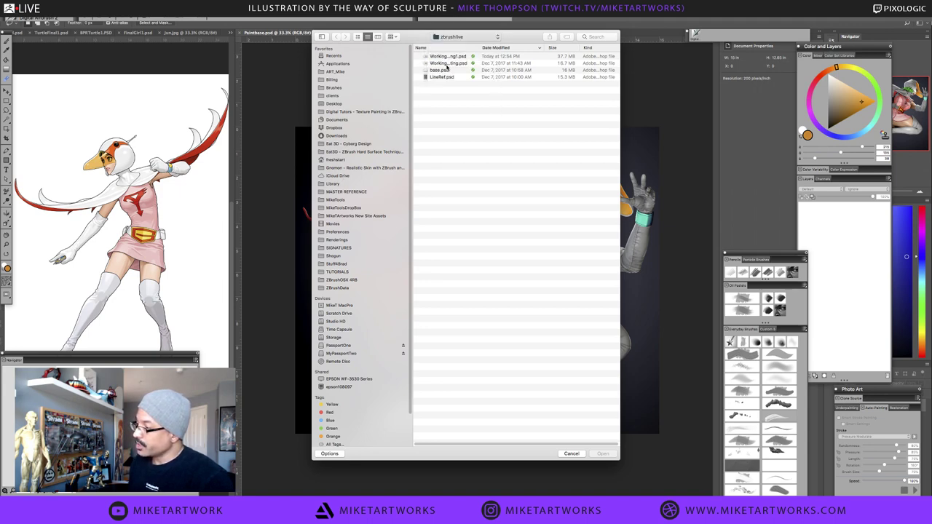
left_click(448, 57)
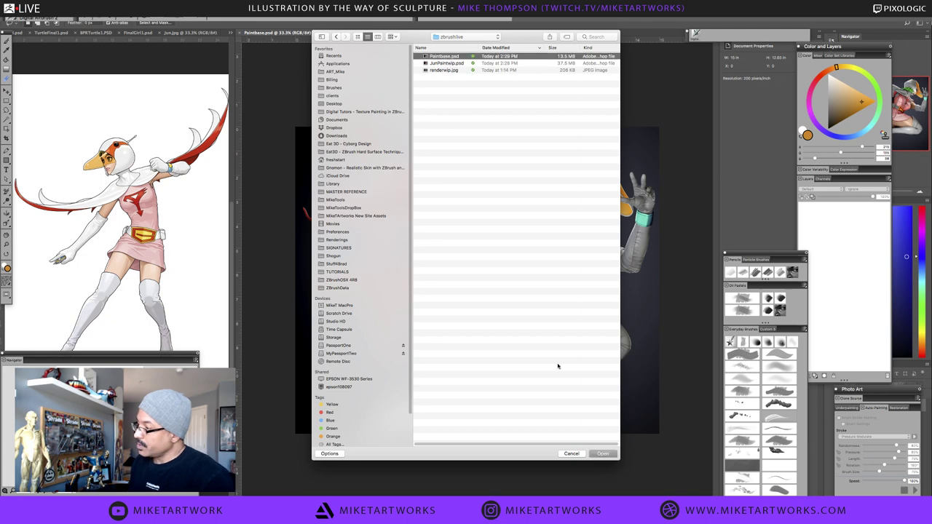
left_click(604, 454)
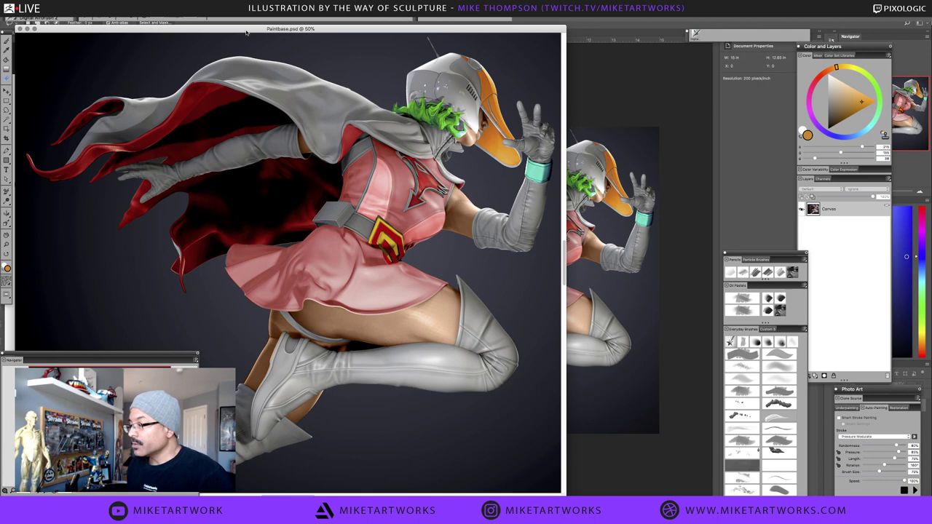
mouse_move(246, 31)
left_mouse_down()
mouse_move(443, 75)
mouse_move(423, 61)
left_mouse_up()
key("super+minus")
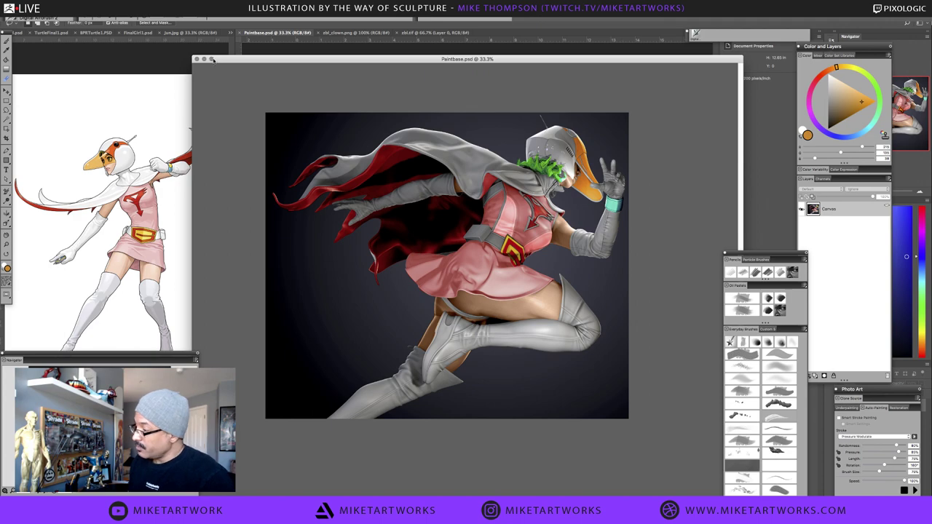
left_click(218, 28)
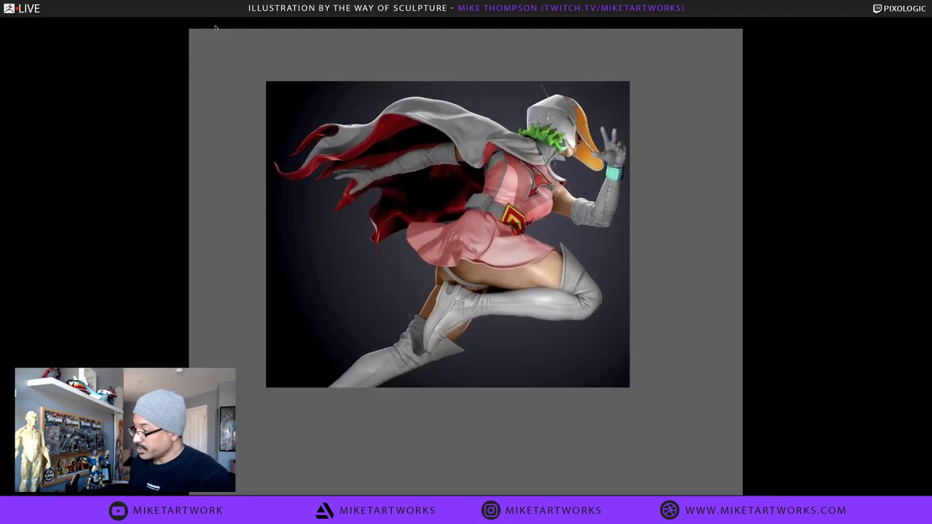
key("Tab")
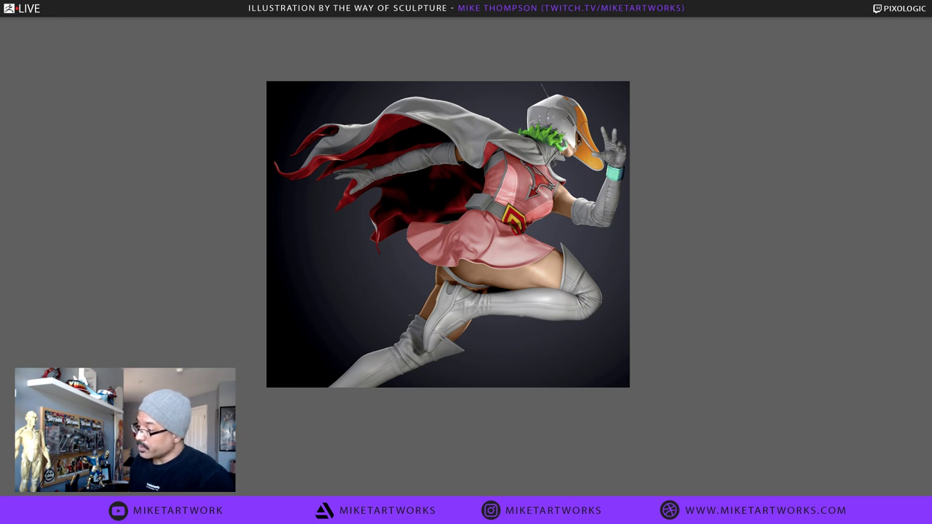
key("super+m")
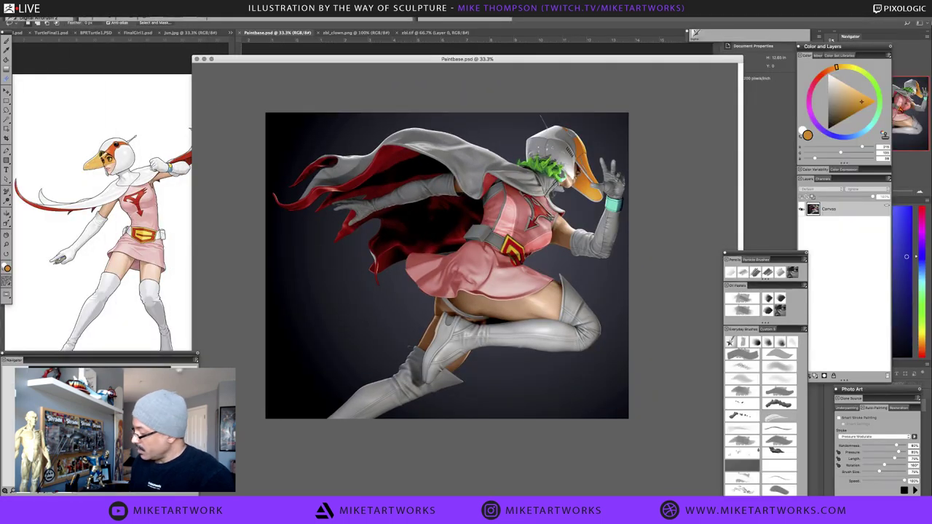
Shrink the Paintbase.psd window around the canvas and place it clear of the character reference image
left_click_drag(664, 59, 614, 38)
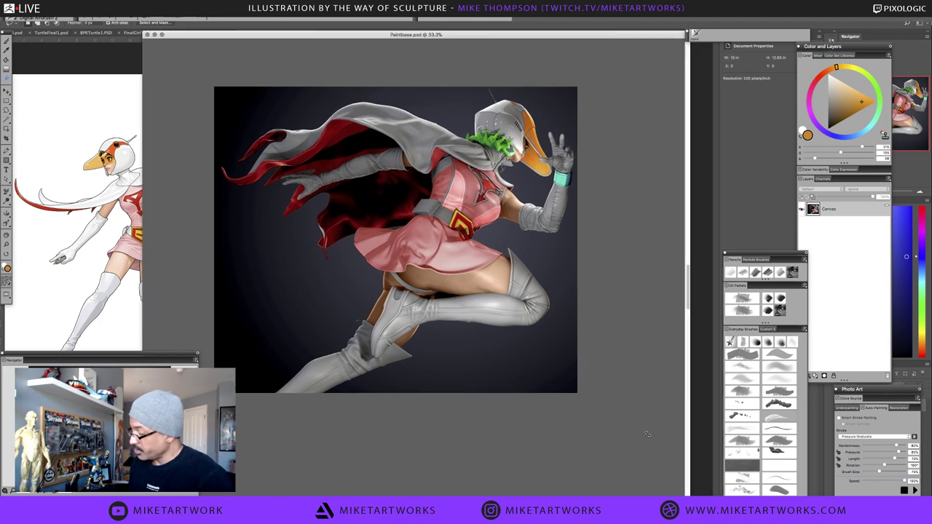
left_click_drag(687, 493, 559, 346)
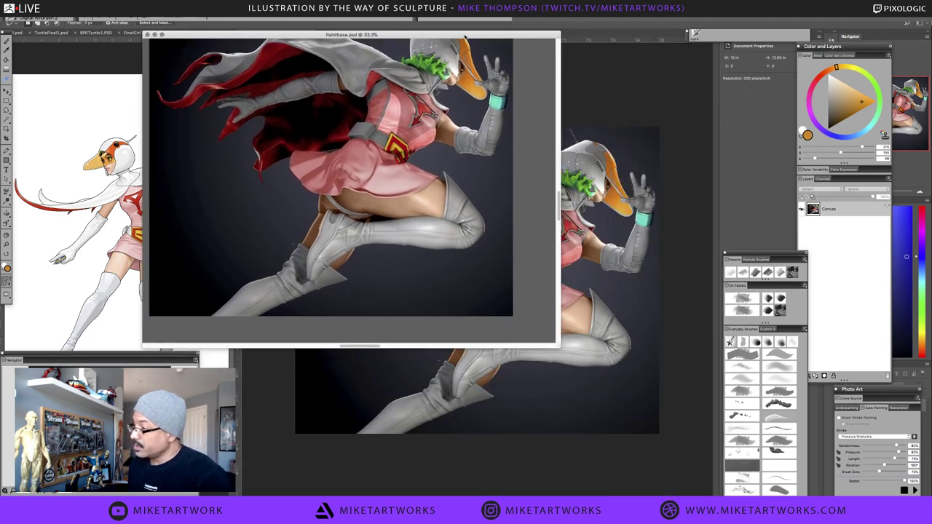
mouse_move(465, 36)
left_mouse_down()
mouse_move(613, 226)
mouse_move(600, 206)
left_mouse_up()
mouse_move(550, 389)
left_mouse_down()
mouse_move(580, 437)
mouse_move(568, 424)
left_mouse_up()
scroll(486, 352, "down", 1)
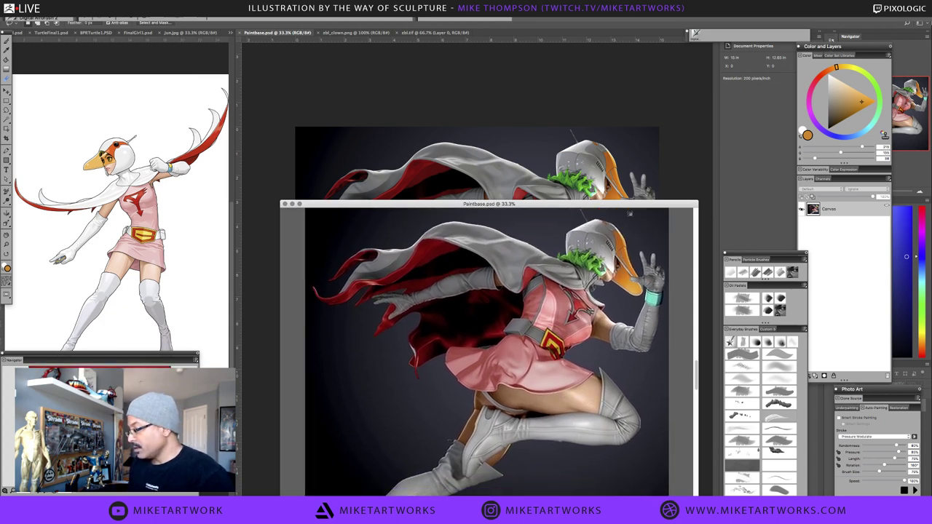
Start opening another file and bring up the list of parent folders and recent places to browse
left_click(76, 9)
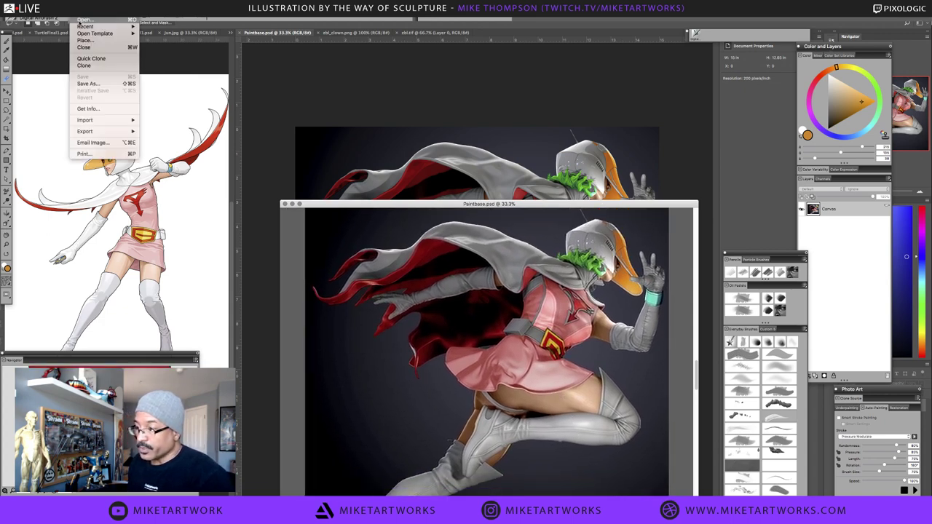
left_click(81, 23)
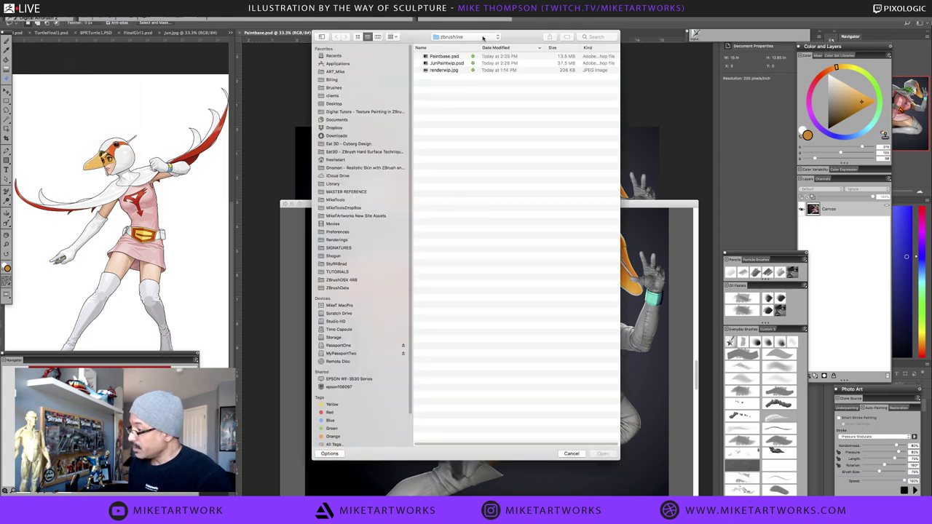
left_click(475, 36)
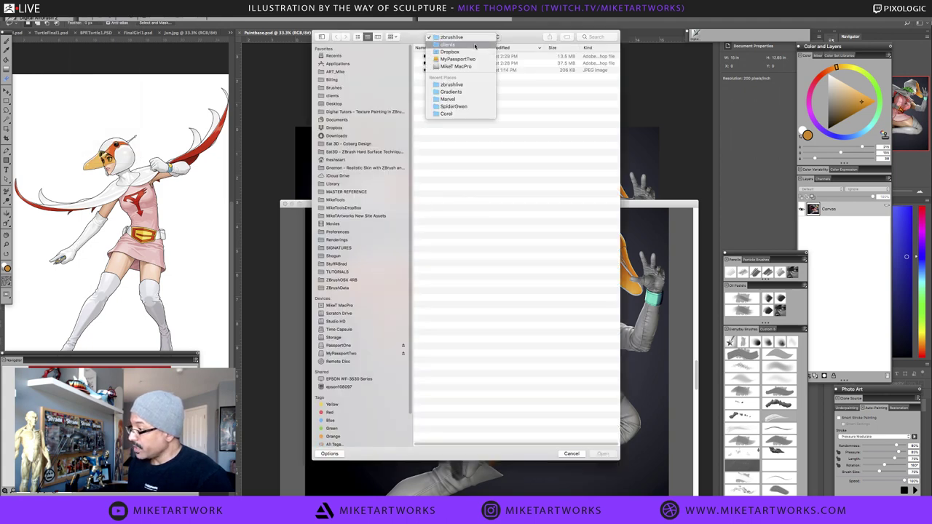
Open FinalGirl.psd from the recent Corel folder as a reference painting
left_click(455, 114)
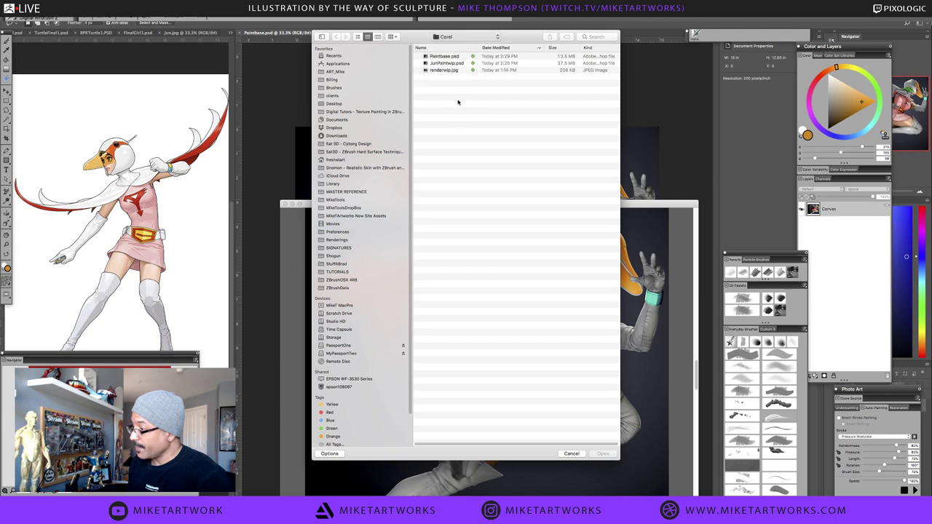
left_click(460, 57)
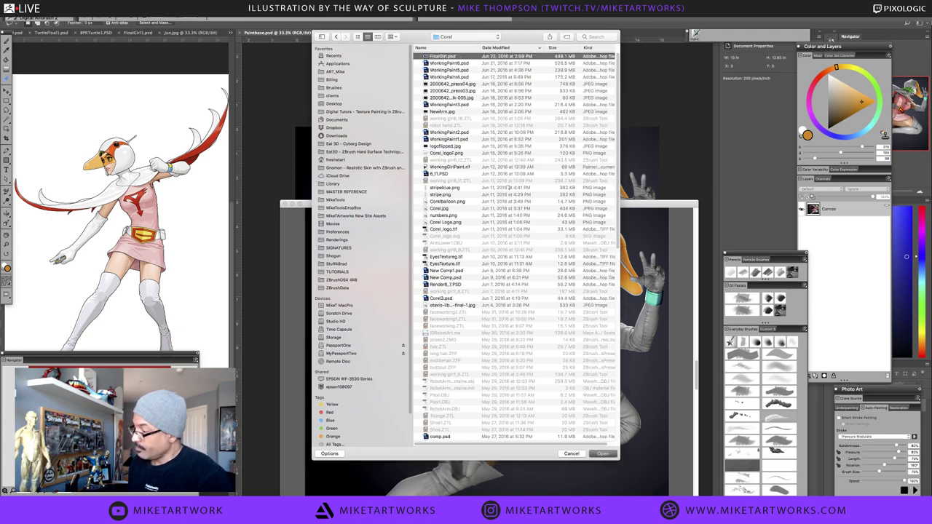
key("Return")
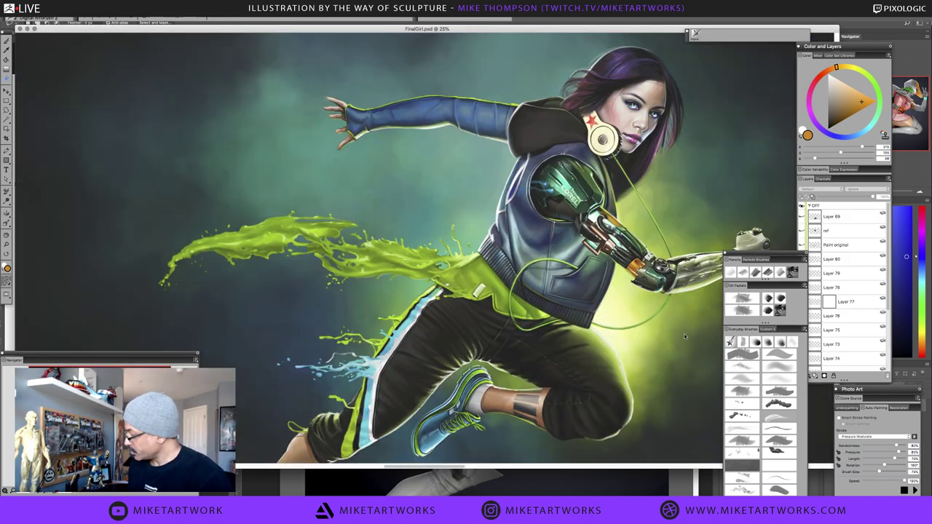
Shrink the FinalGirl.psd window to a compact reference view and frame the woman's face and robotic arm at 33.3%
key("Tab")
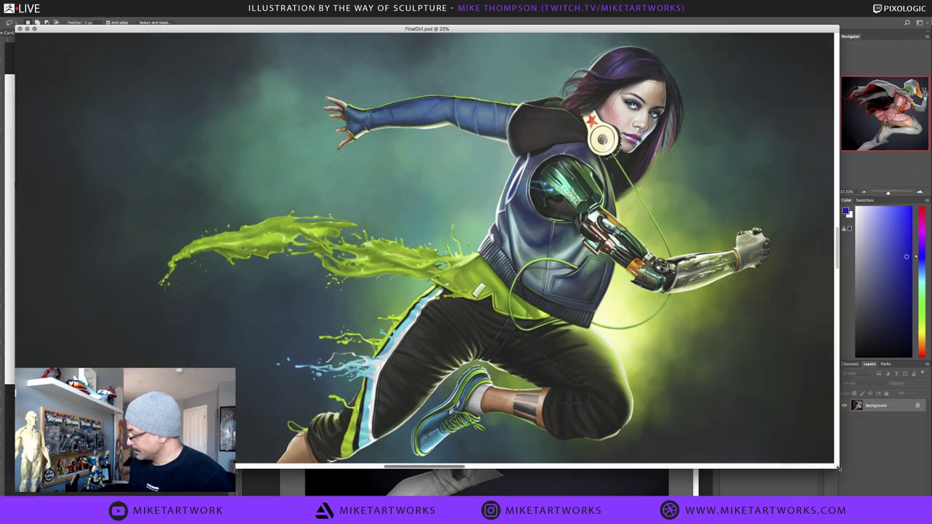
mouse_move(837, 469)
left_mouse_down()
mouse_move(648, 384)
mouse_move(420, 195)
mouse_move(333, 313)
mouse_move(333, 227)
mouse_move(322, 231)
mouse_move(297, 288)
left_mouse_up()
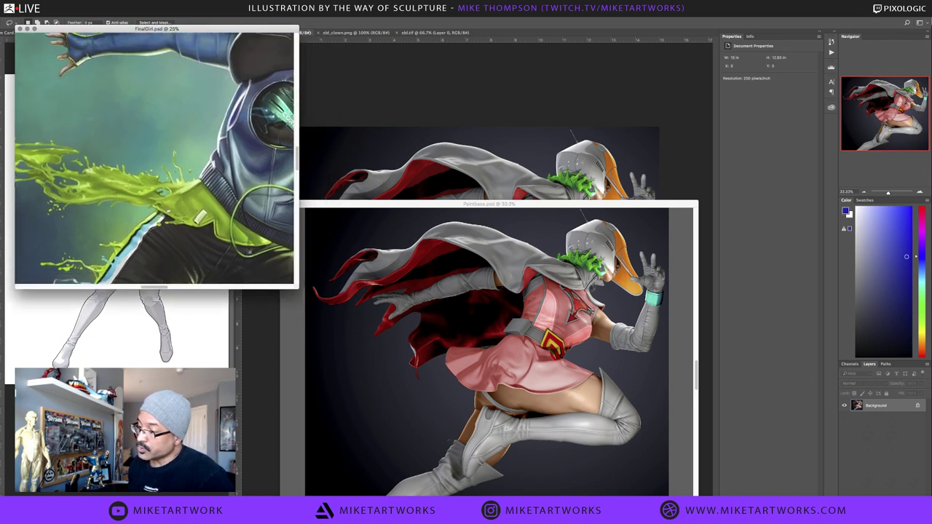
scroll(154, 158, "up", 10)
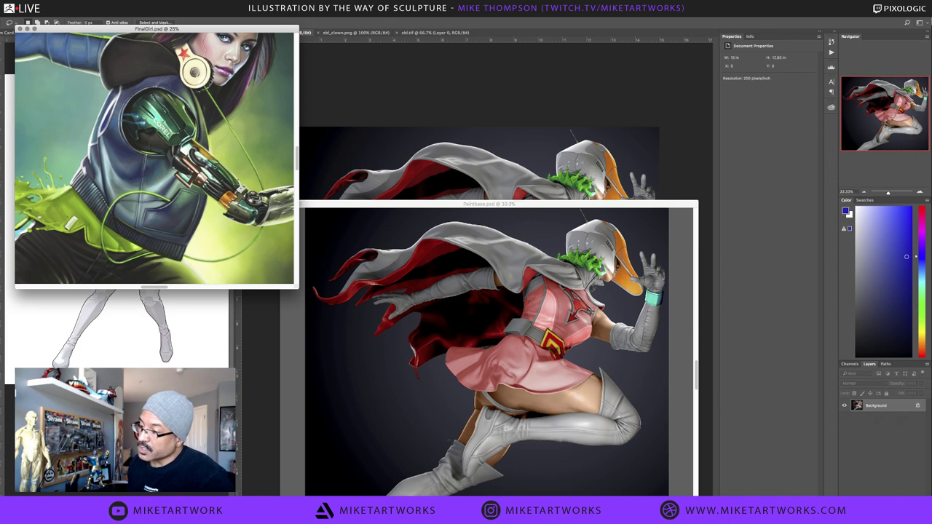
left_click(222, 164, "super")
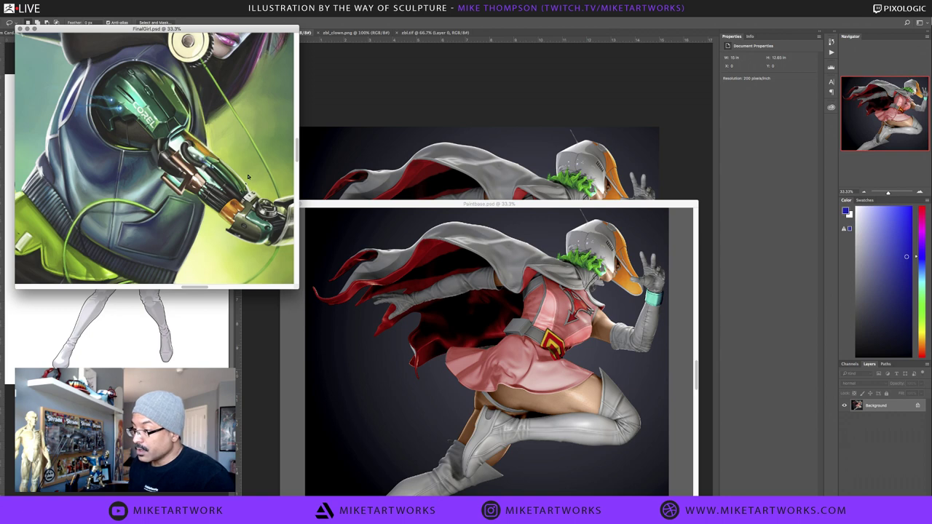
key("super+Tab")
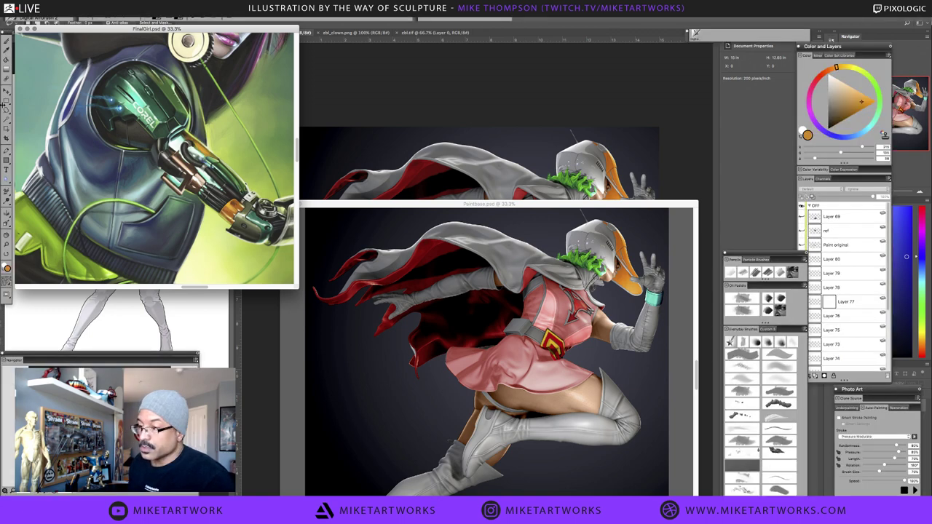
left_click(6, 236)
left_click_drag(200, 149, 145, 212)
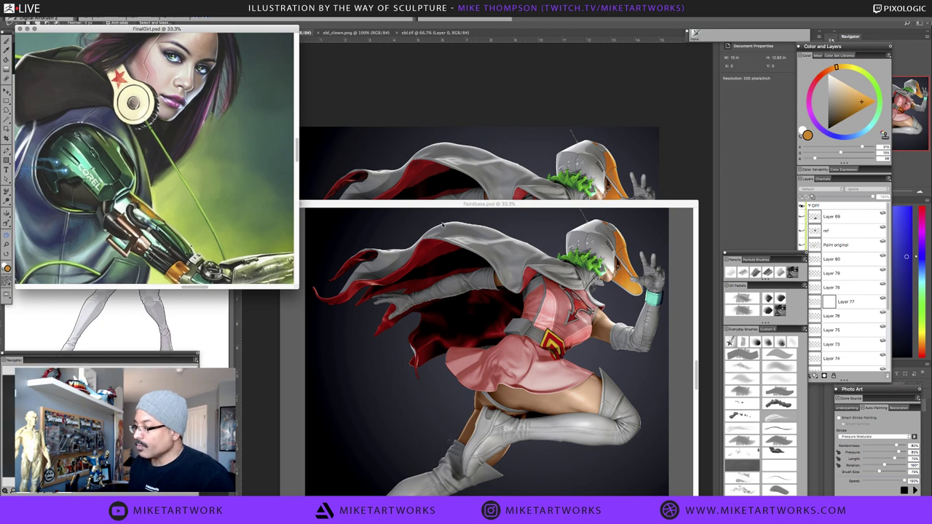
Place the Paintbase.psd window beside the FinalGirl reference and enlarge it to fill the remaining workspace
left_click(427, 206)
mouse_move(426, 207)
left_mouse_down()
mouse_move(437, 107)
mouse_move(454, 86)
mouse_move(444, 44)
left_mouse_up()
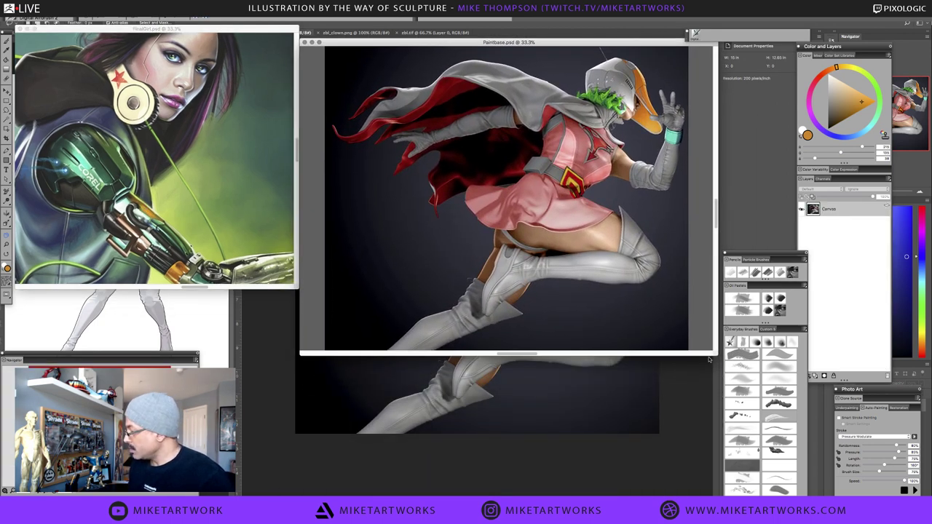
left_click_drag(717, 354, 797, 496)
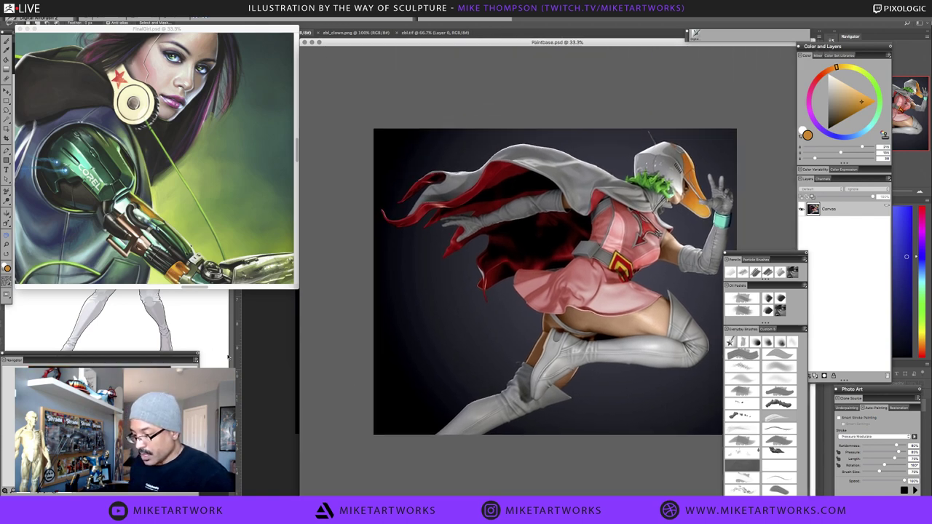
left_click(267, 380)
left_click(184, 33)
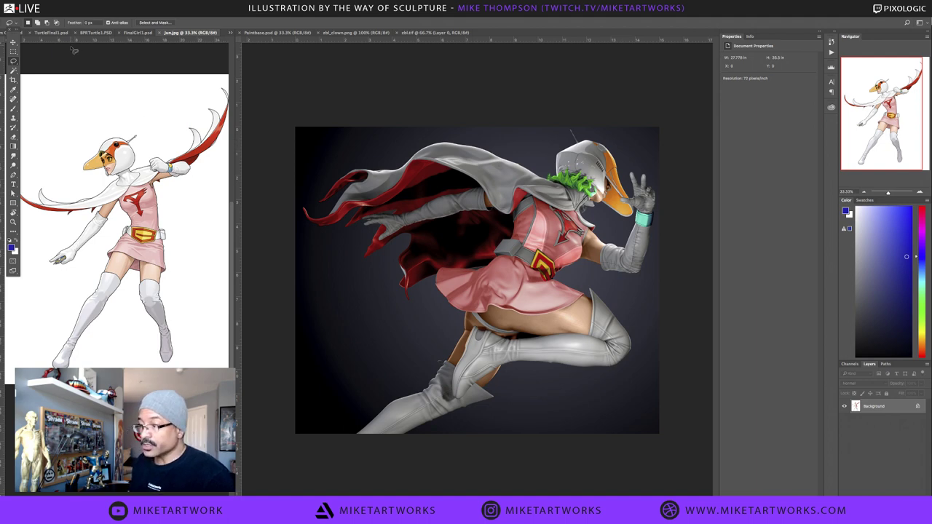
mouse_move(412, 495)
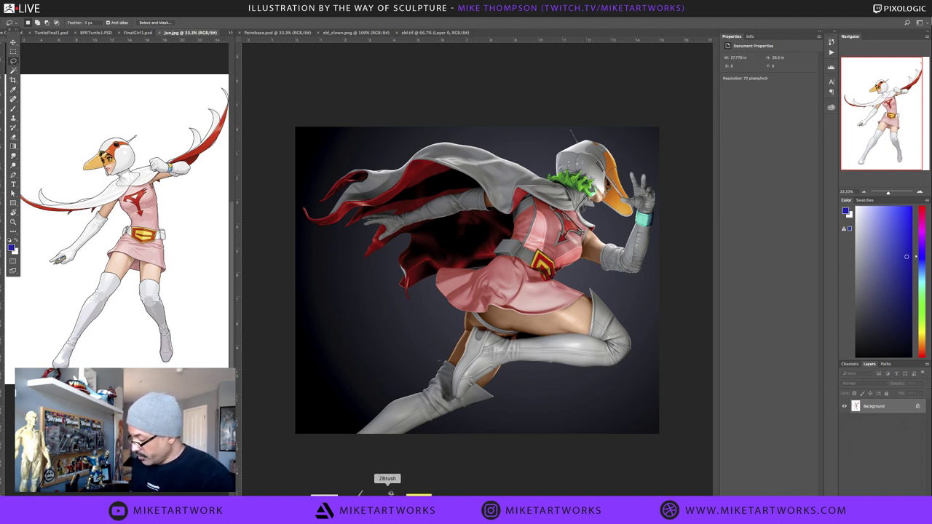
left_click(368, 494)
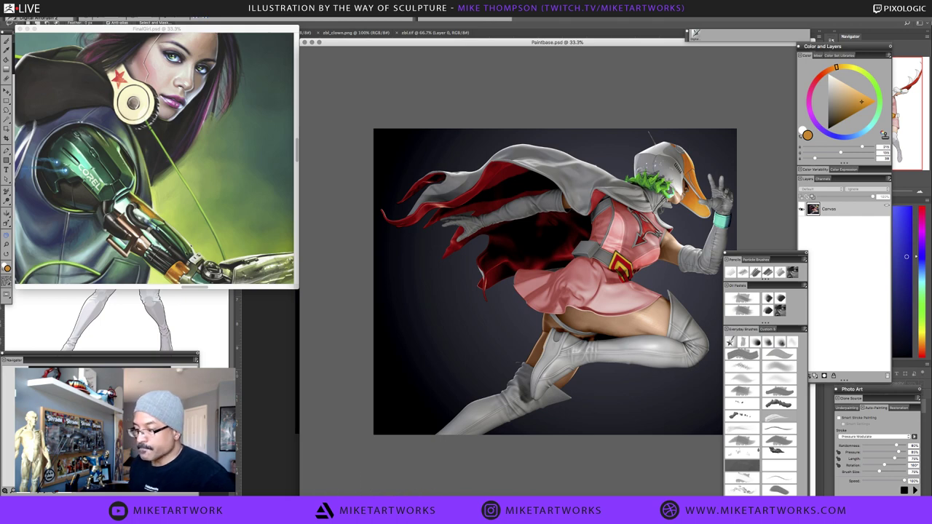
Move the Navigator palette over the upper part of the Paintbase.psd window and shift the painting down below it
left_click_drag(136, 355, 721, 36)
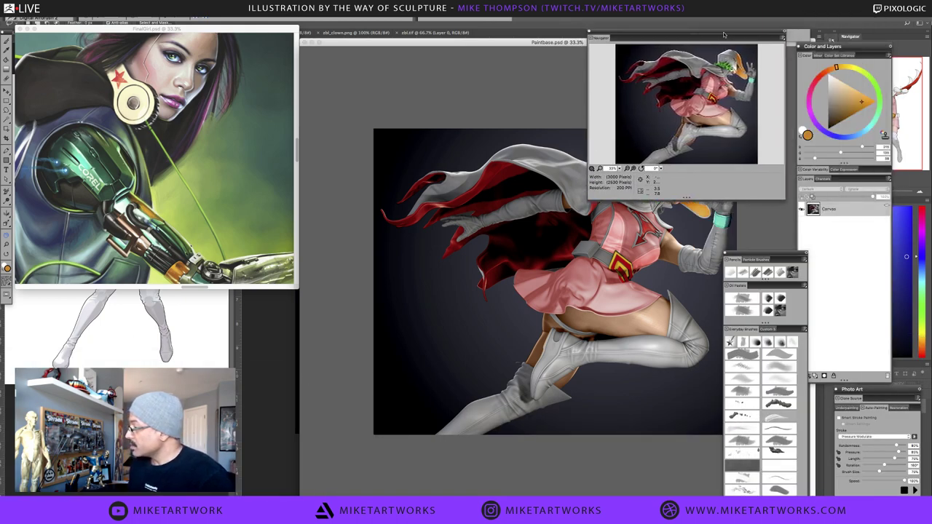
mouse_move(586, 274)
left_mouse_down()
mouse_move(513, 332)
mouse_move(562, 337)
left_mouse_up()
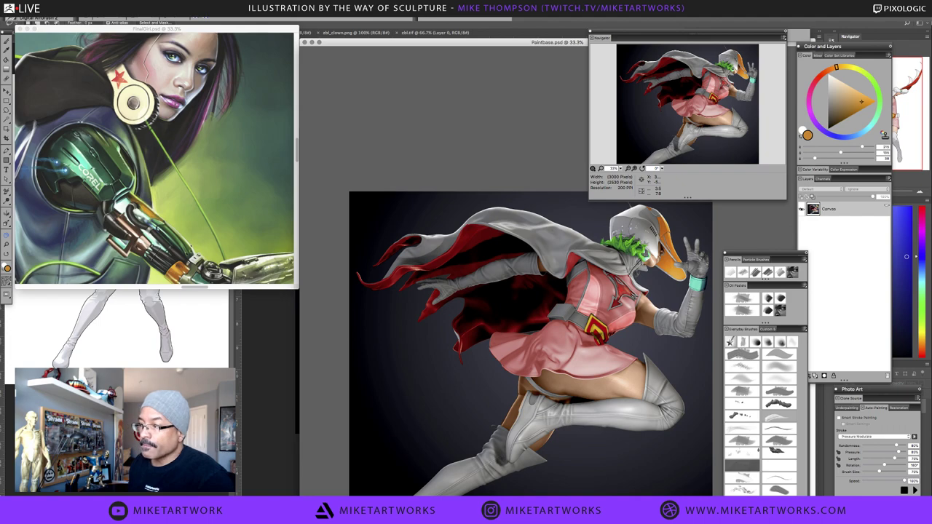
Open Jun.jpg from the Desktop folder as a second reference image
left_click(76, 11)
left_click(84, 23)
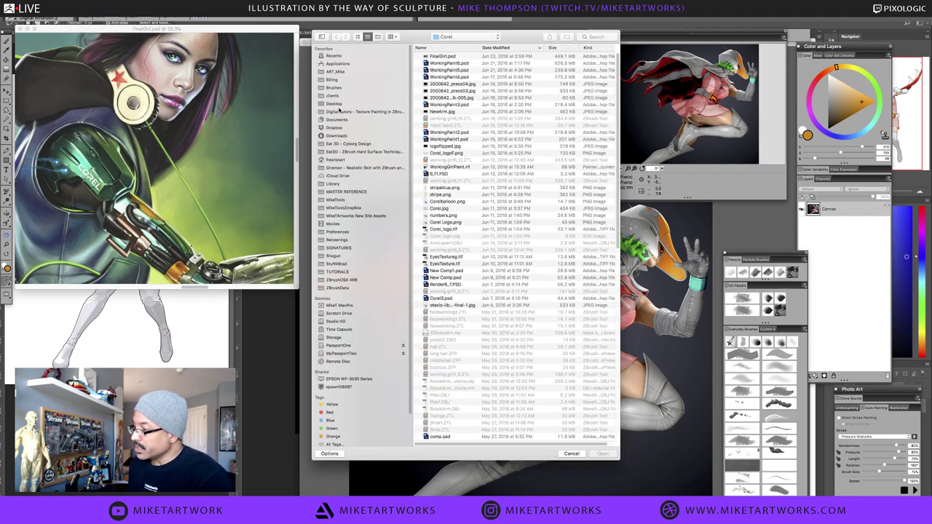
left_click(337, 104)
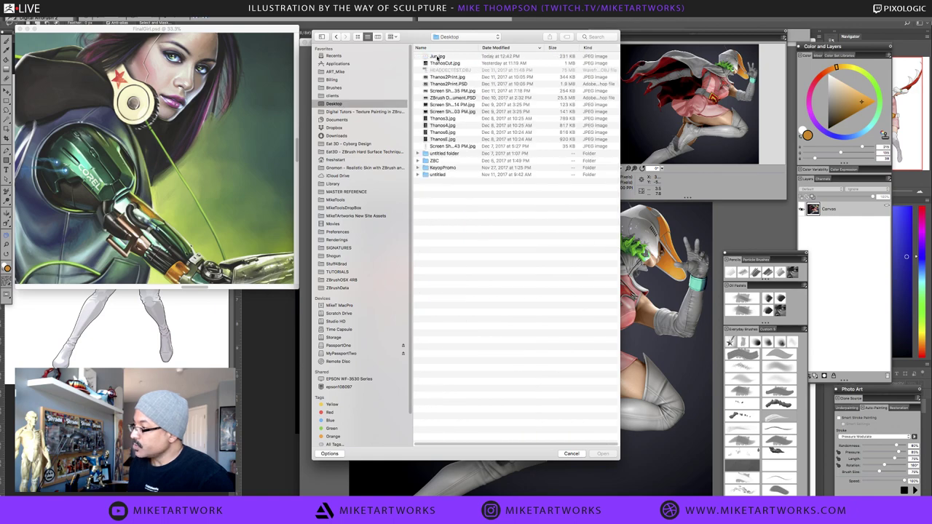
left_click(437, 56)
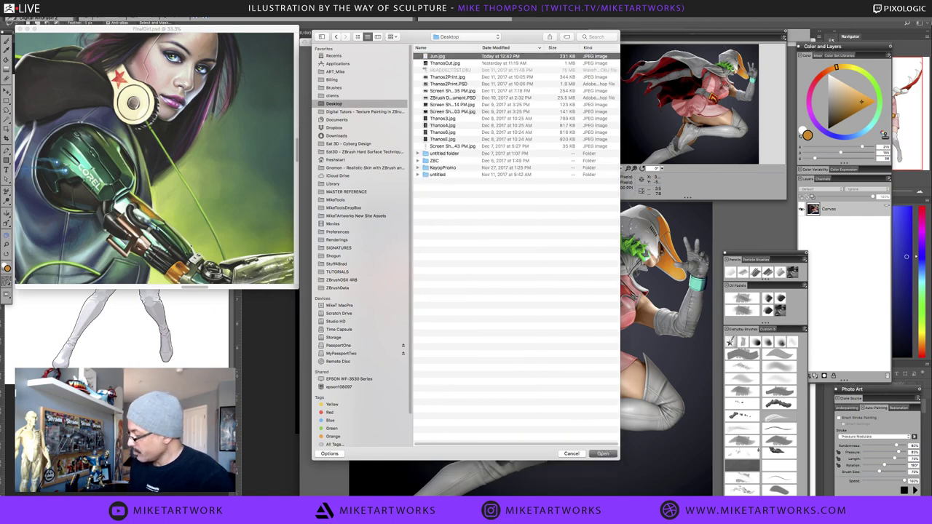
left_click(602, 454)
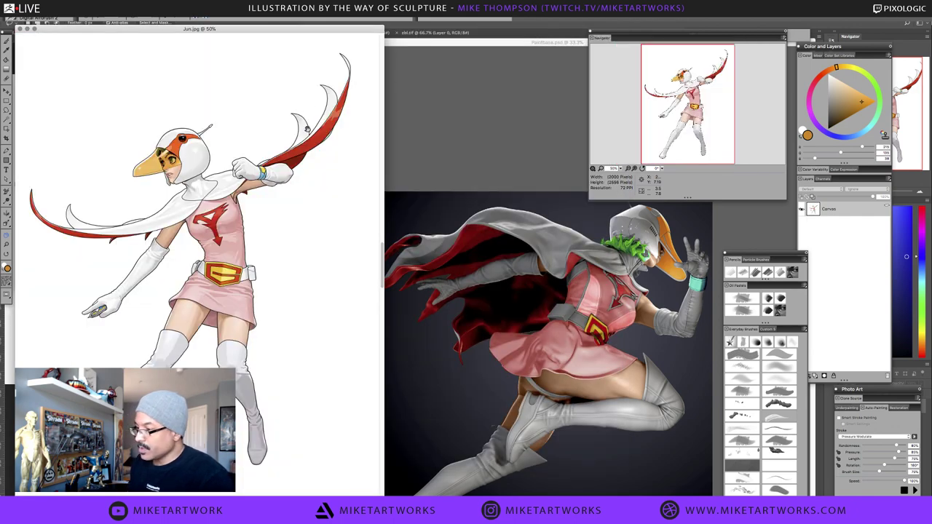
Shrink the Jun.jpg window and place it directly beneath the FinalGirl reference, matching that window's width
left_click_drag(289, 94, 312, 33)
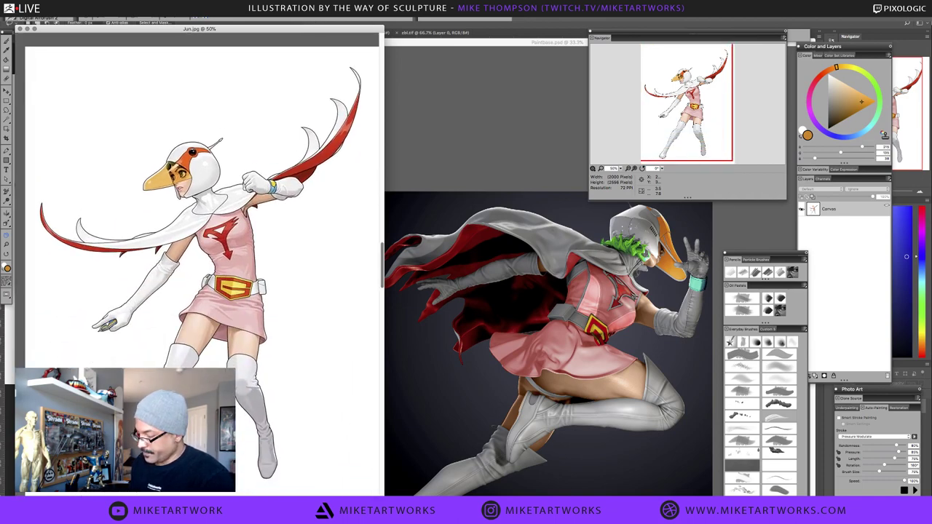
mouse_move(382, 493)
left_mouse_down()
mouse_move(262, 232)
mouse_move(273, 208)
left_mouse_up()
mouse_move(255, 30)
left_mouse_down()
mouse_move(255, 216)
mouse_move(242, 362)
mouse_move(255, 344)
mouse_move(243, 399)
mouse_move(254, 412)
left_mouse_up()
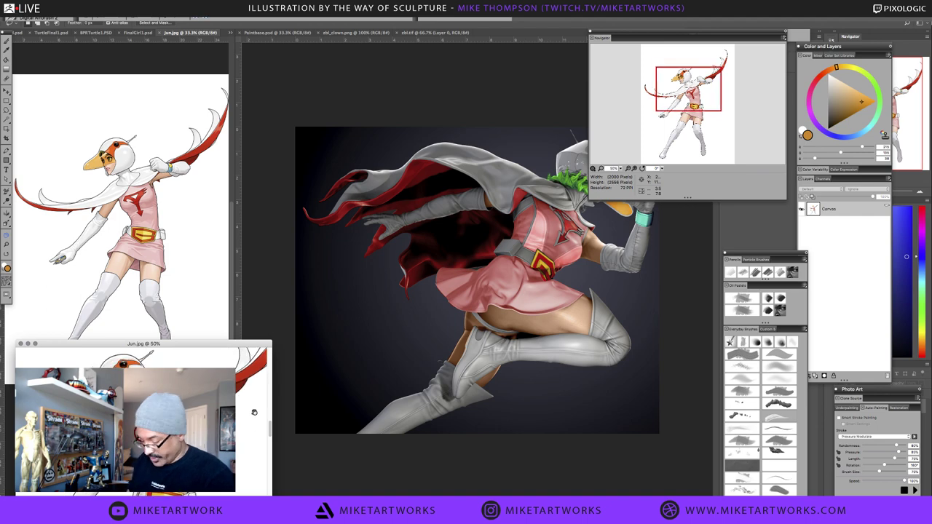
key("Tab")
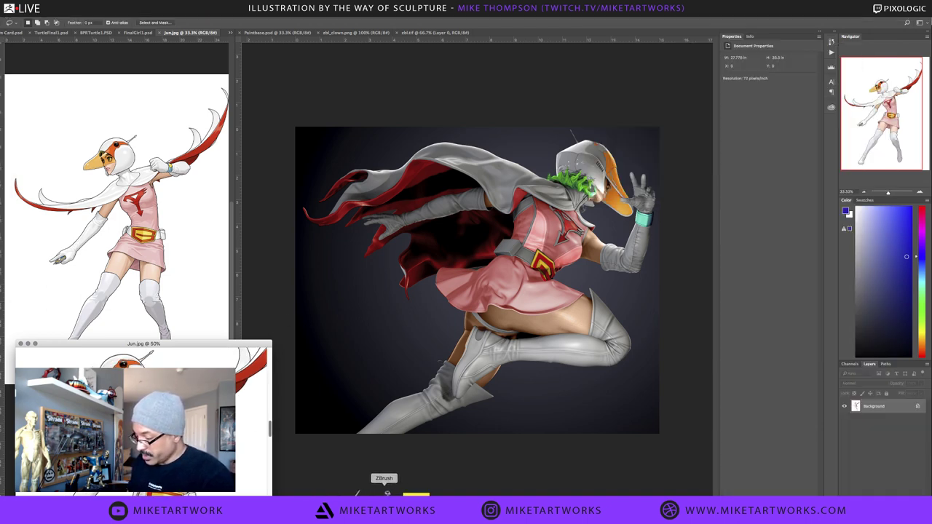
left_click(375, 494)
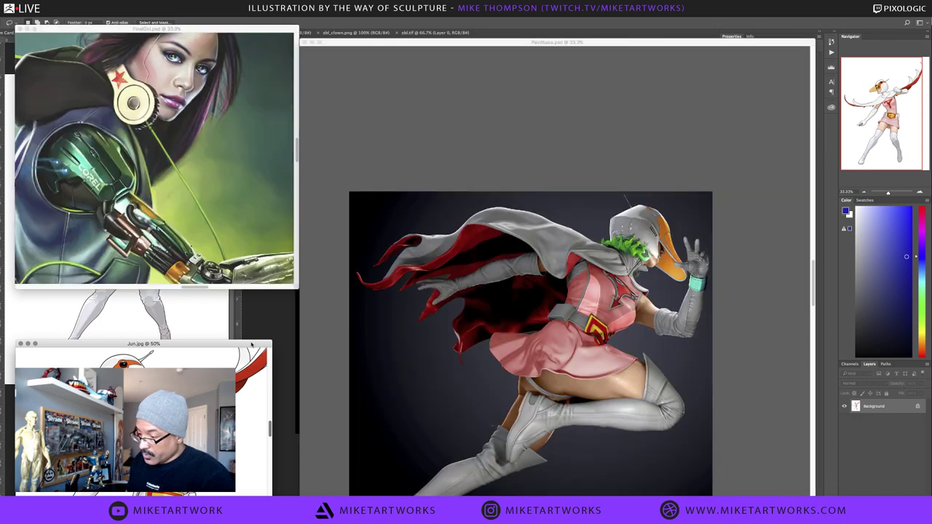
left_click_drag(254, 305, 249, 295)
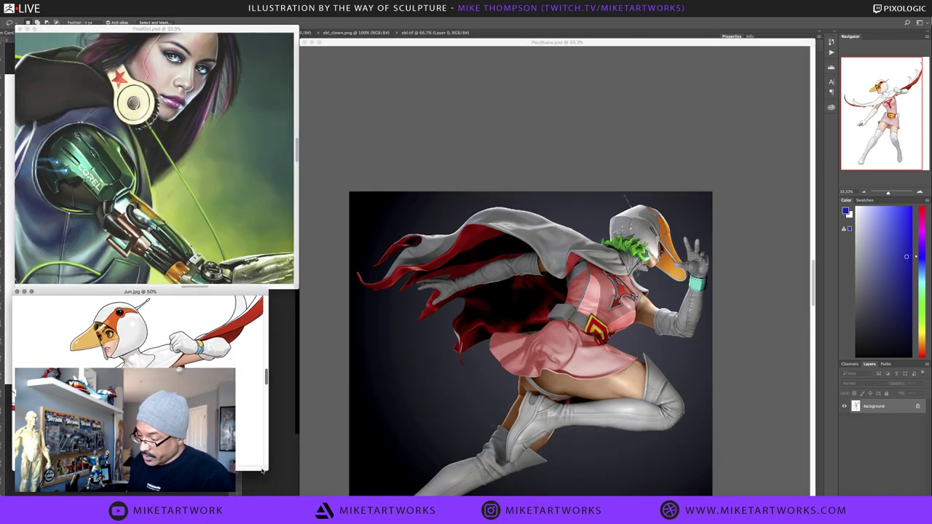
left_click_drag(263, 471, 293, 473)
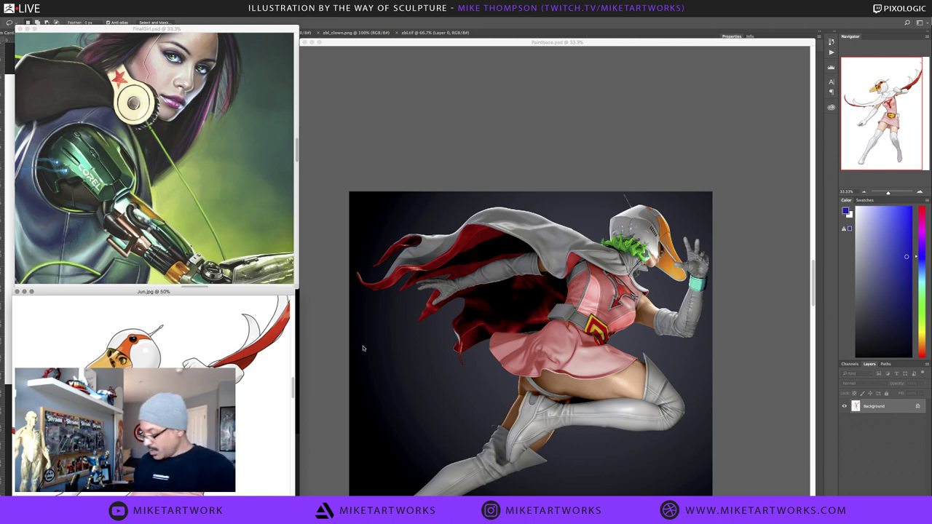
key("super+plus")
key("super+plus")
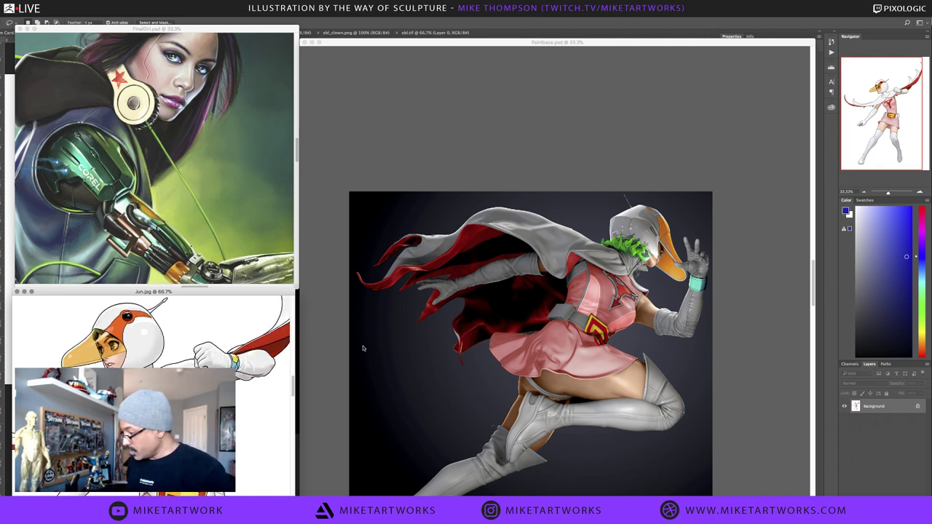
key("super+minus")
key("super+minus")
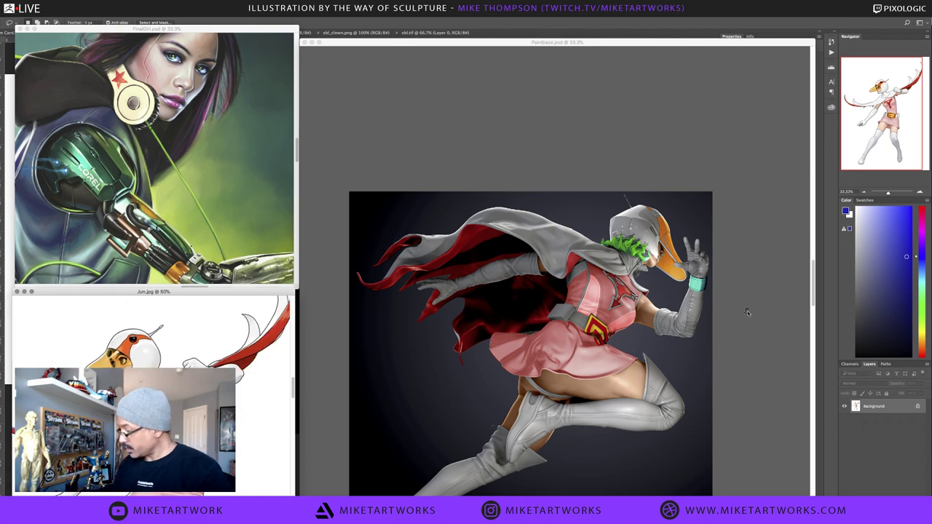
Magnify Paintbase.psd to 66.7% and frame the figure's cape, torso and skirt
left_click(746, 311)
key("super+equal")
key("super+equal")
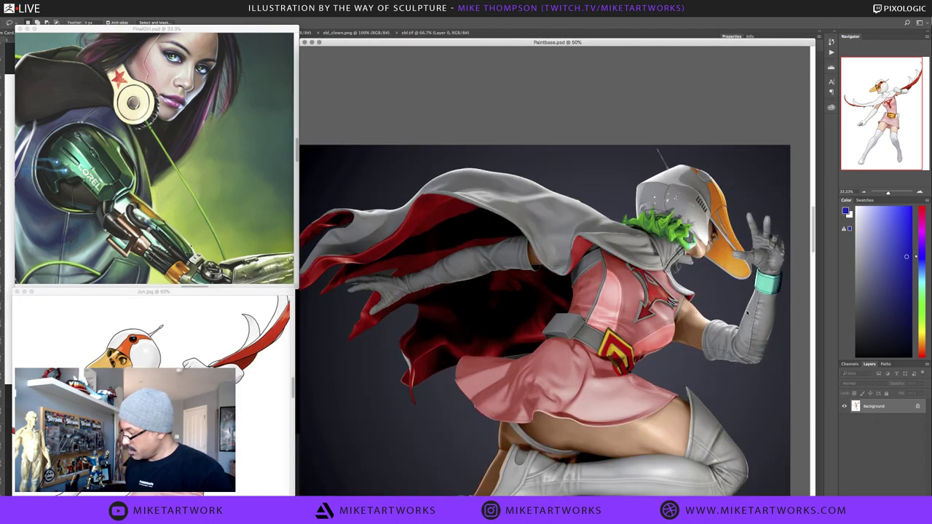
left_click_drag(721, 394, 715, 305)
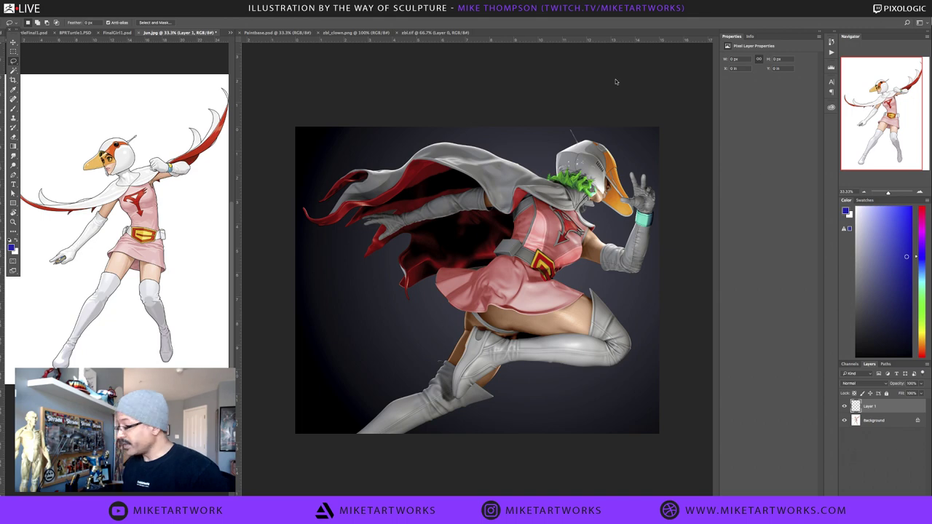
Hide Photoshop behind the painting windows, return to Paintbase.psd and close the Navigator palette
left_click(45, 8)
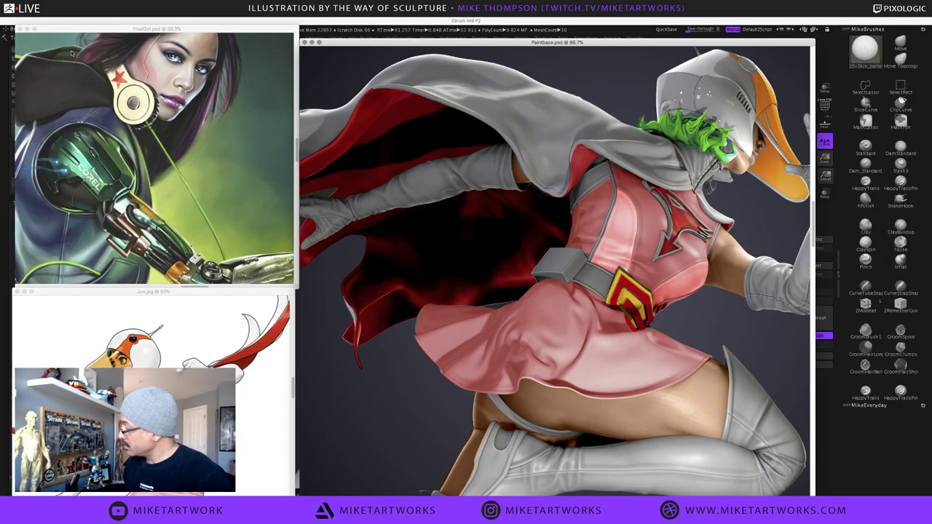
left_click(480, 42)
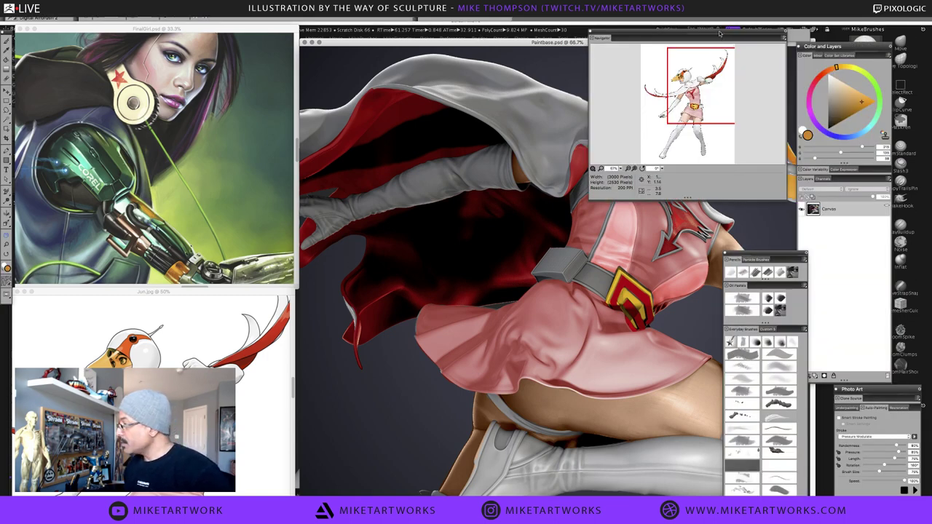
left_click_drag(720, 37, 371, 367)
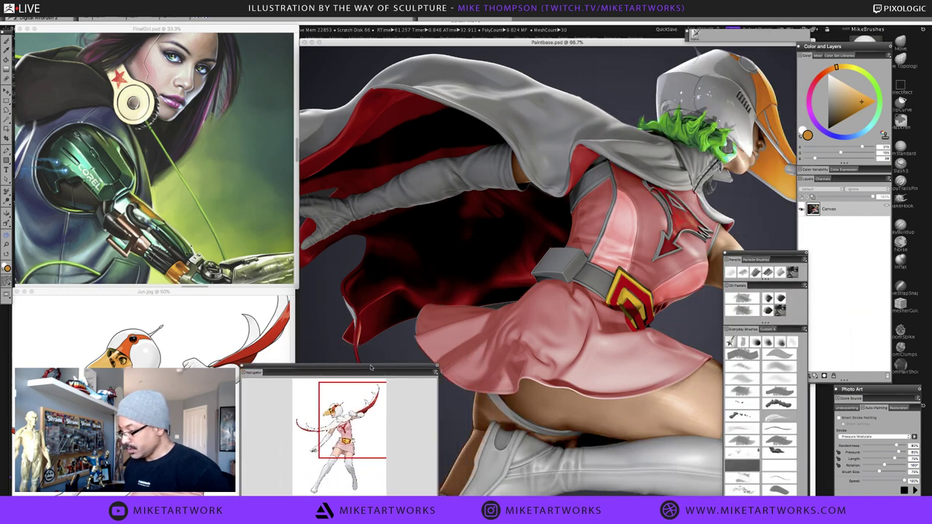
left_click(243, 366)
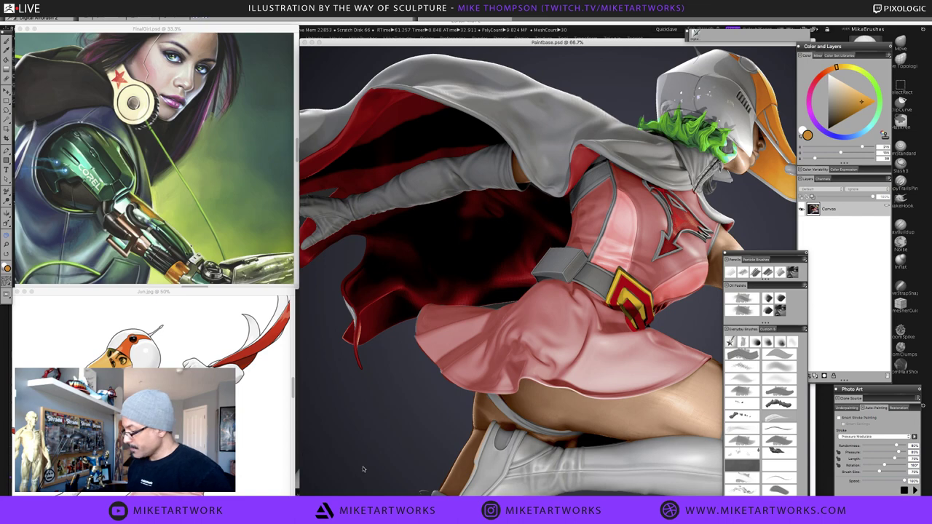
key("super+minus")
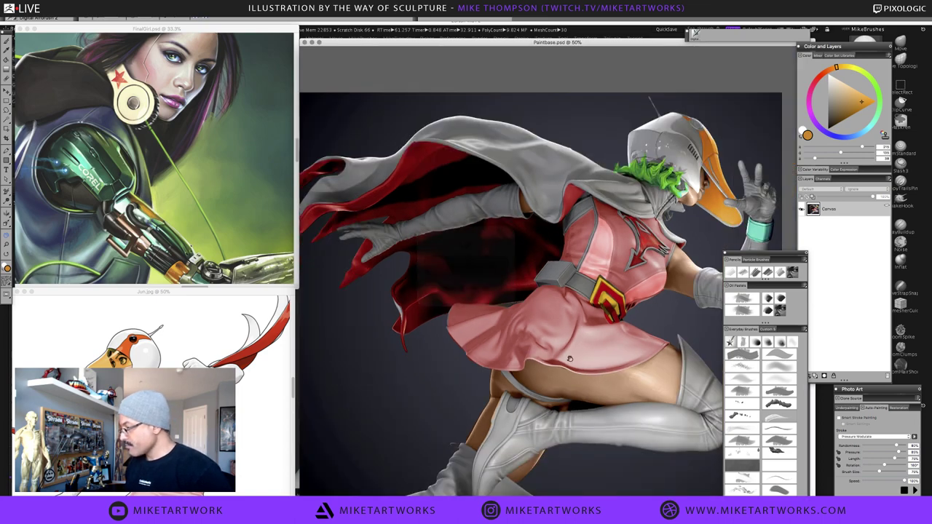
Raise the Paintbase.psd window closer to the FinalGirl window's height and move the custom brush palette clear of the figure
mouse_move(587, 361)
left_mouse_down()
mouse_move(565, 291)
mouse_move(582, 328)
left_mouse_up()
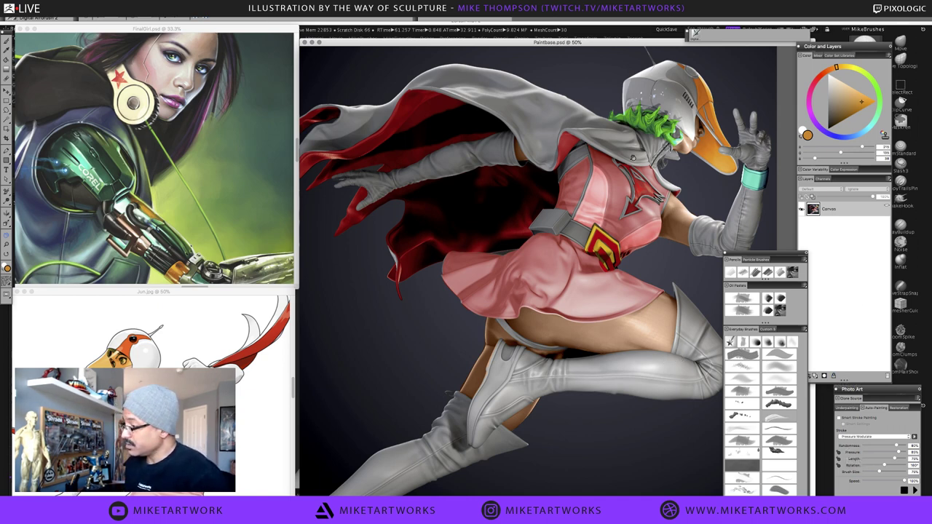
left_click_drag(404, 41, 405, 32)
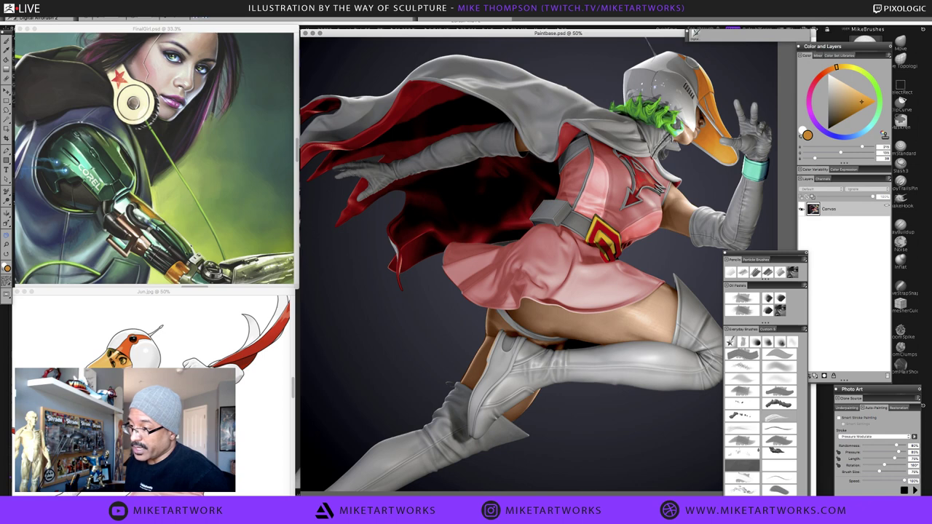
left_click(78, 11)
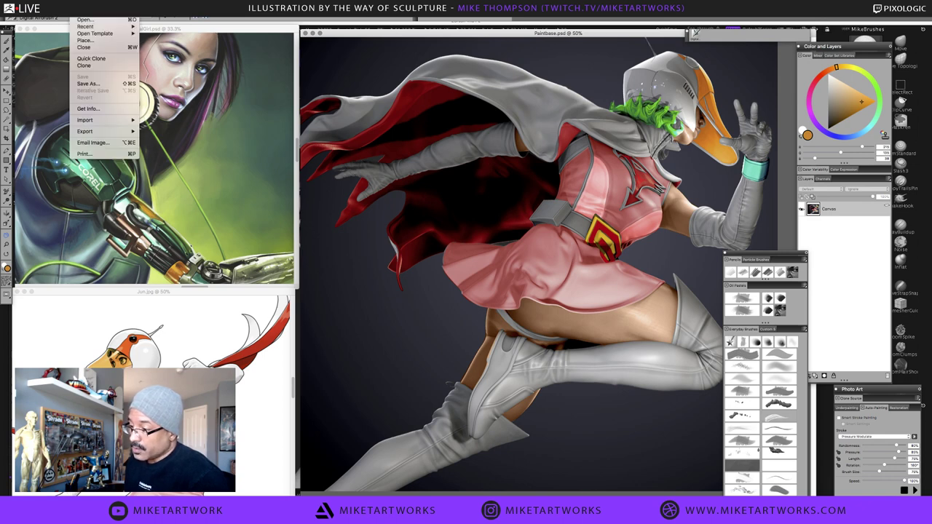
key("Escape")
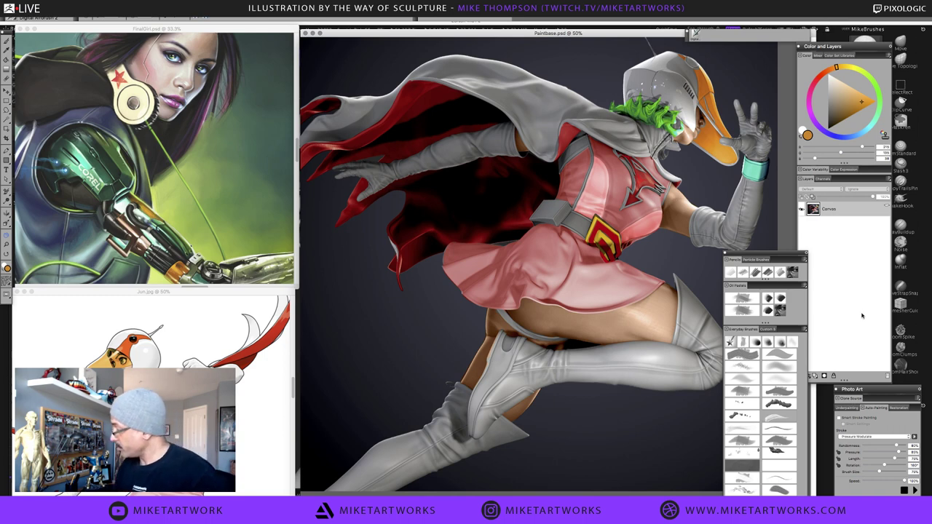
mouse_move(790, 254)
left_mouse_down()
mouse_move(835, 251)
mouse_move(835, 228)
left_mouse_up()
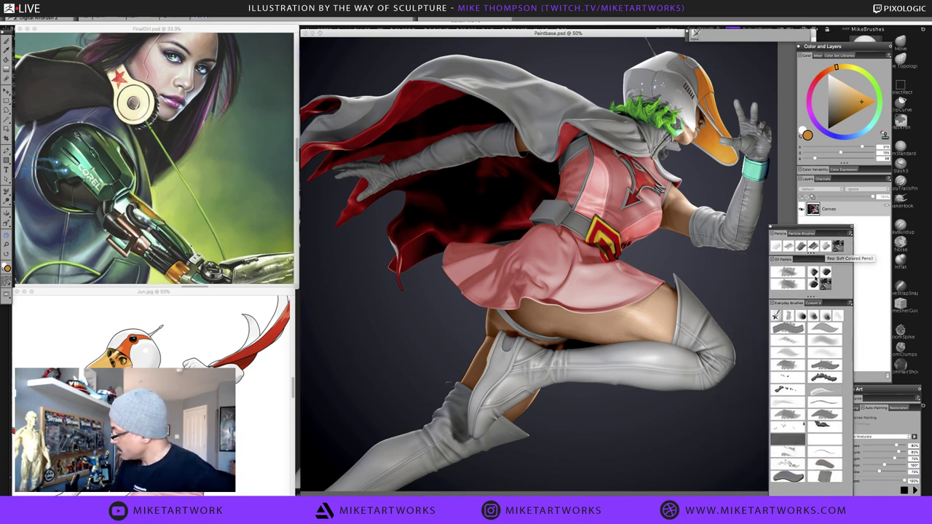
Choose the Chunky Oil Pastel brush and add a new layer above the Canvas for the background painting
left_click(789, 284)
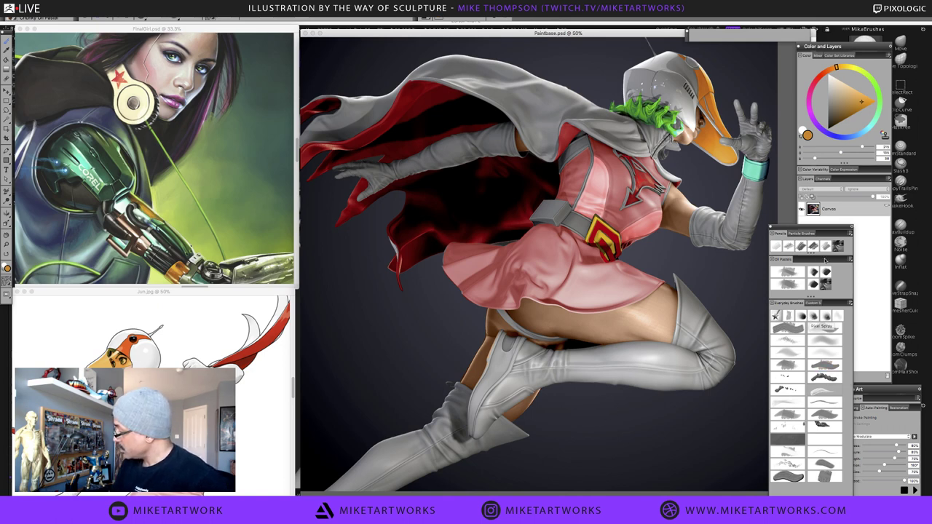
left_click(789, 286)
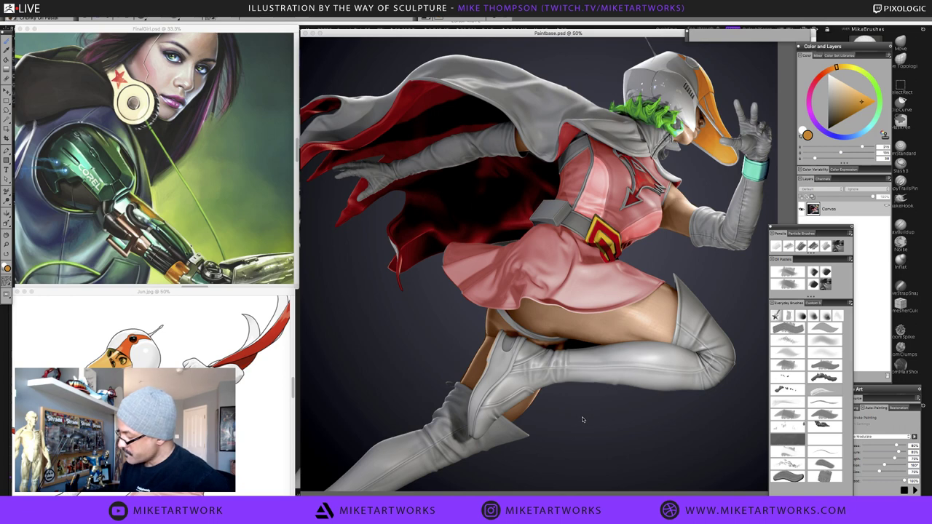
left_click_drag(591, 429, 608, 433)
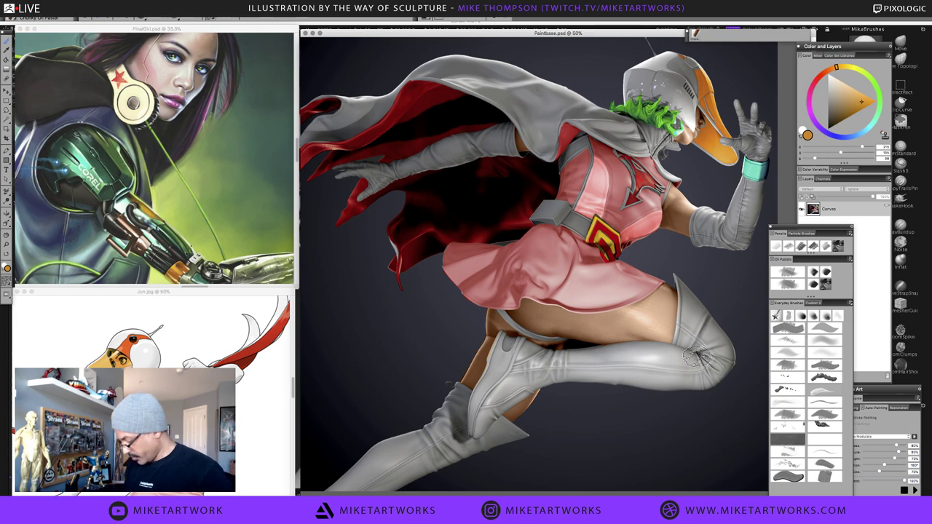
key("super+minus")
key("super+minus")
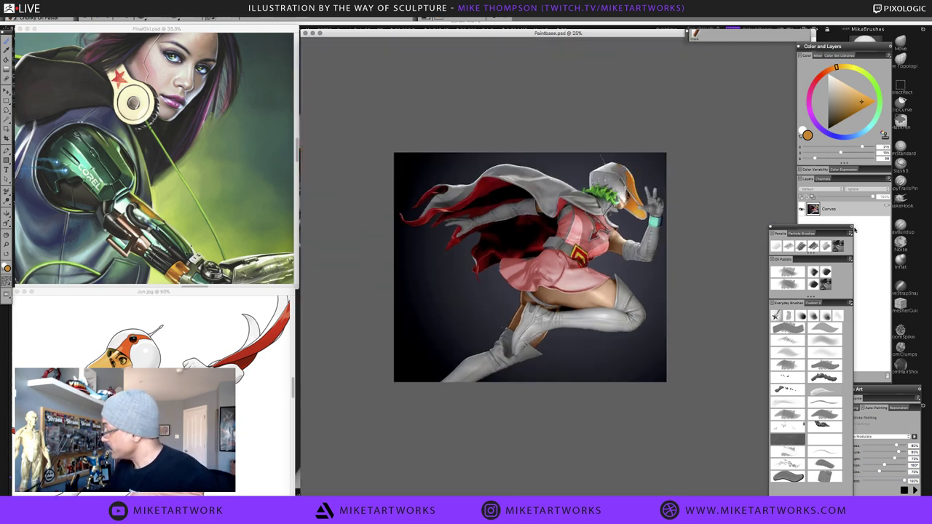
left_click(815, 377)
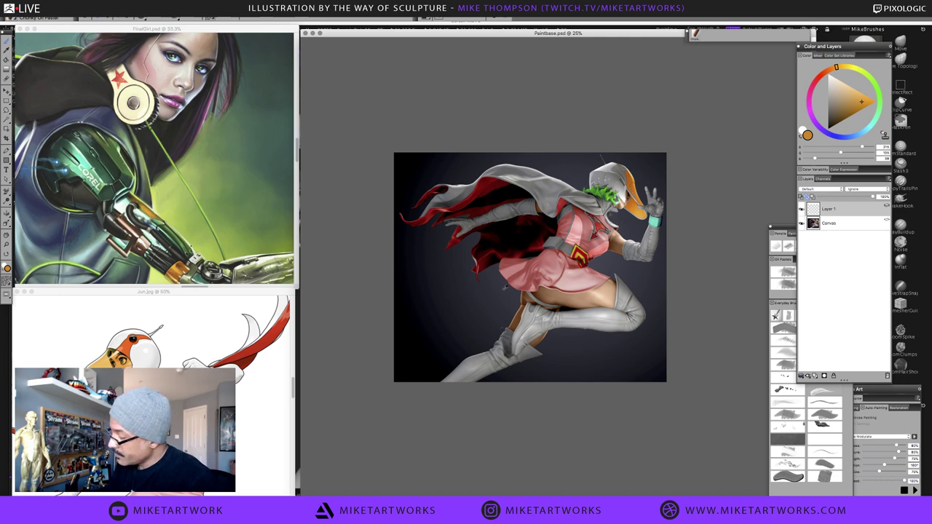
Mix a light blue from the sampled background colour and dab loose patches behind the skirt, below the forearm and around the head
left_click(660, 233, "alt")
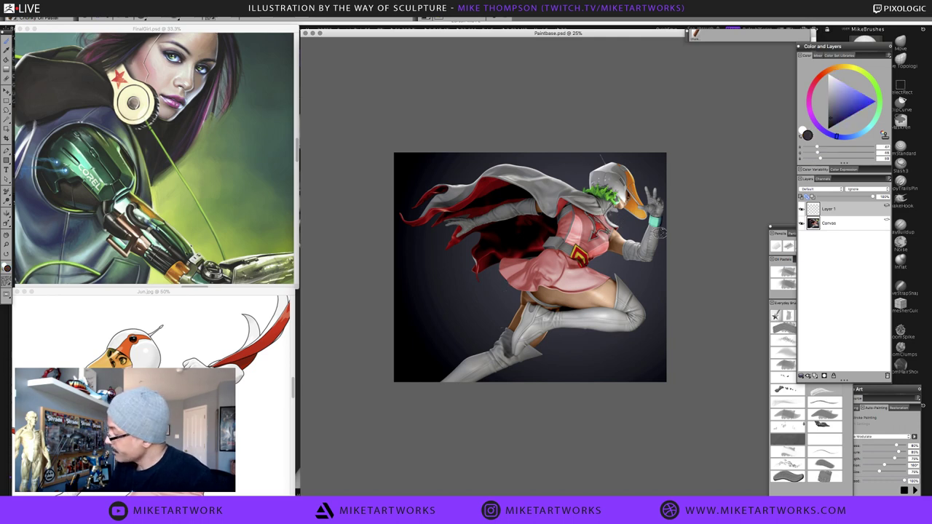
left_click(847, 137)
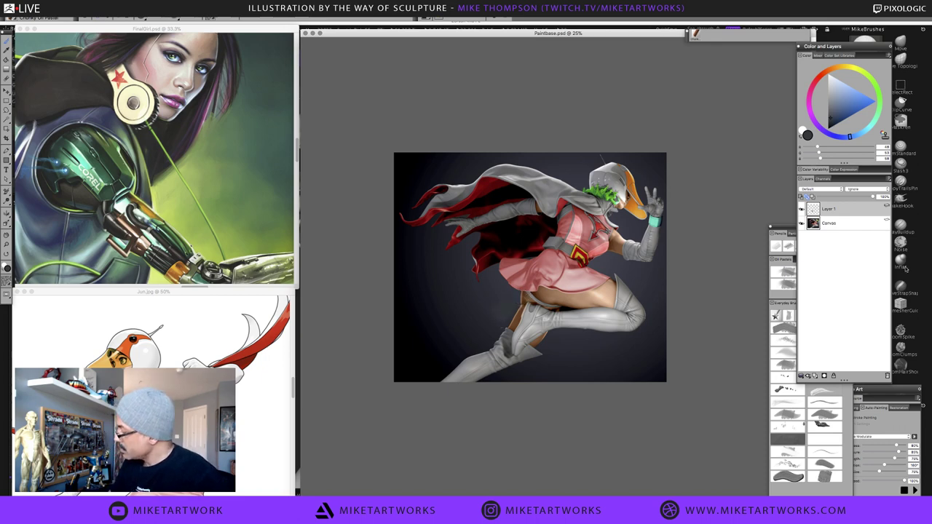
left_click_drag(783, 228, 725, 205)
left_click_drag(840, 118, 844, 97)
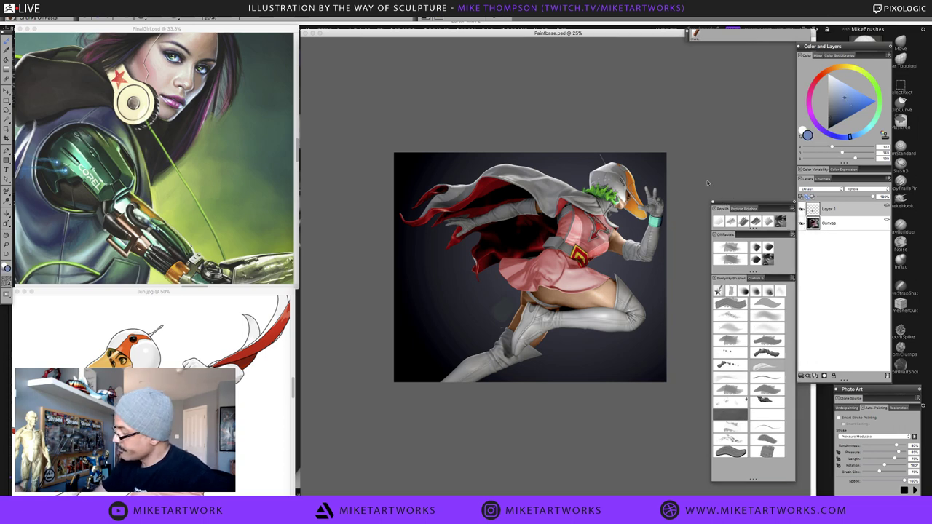
mouse_move(503, 305)
left_mouse_down()
mouse_move(500, 285)
mouse_move(507, 307)
left_mouse_up()
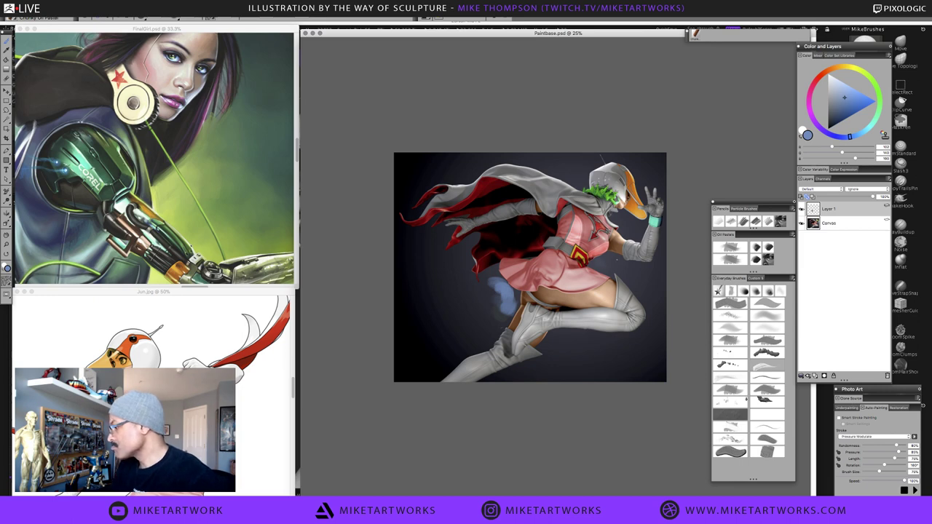
mouse_move(604, 263)
left_mouse_down()
mouse_move(616, 258)
mouse_move(612, 271)
mouse_move(639, 217)
left_mouse_up()
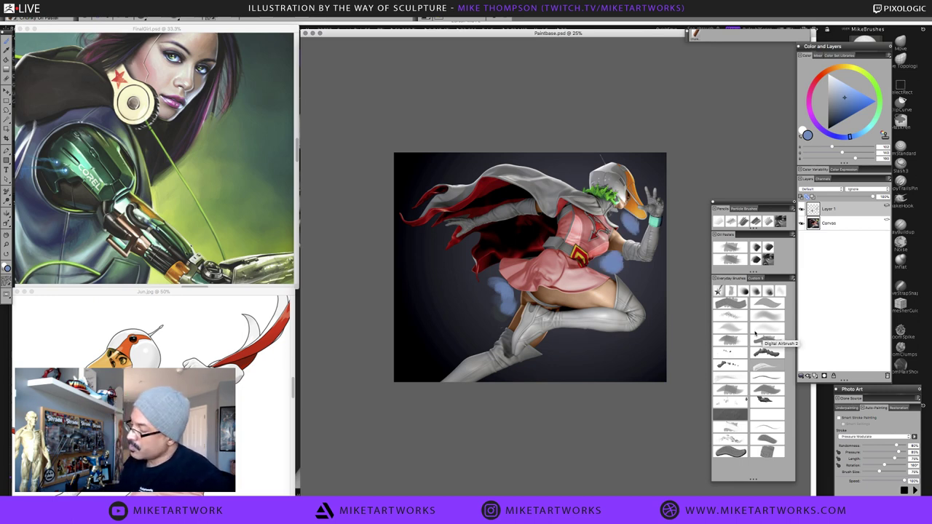
left_click_drag(572, 172, 584, 182)
left_click_drag(651, 188, 641, 177)
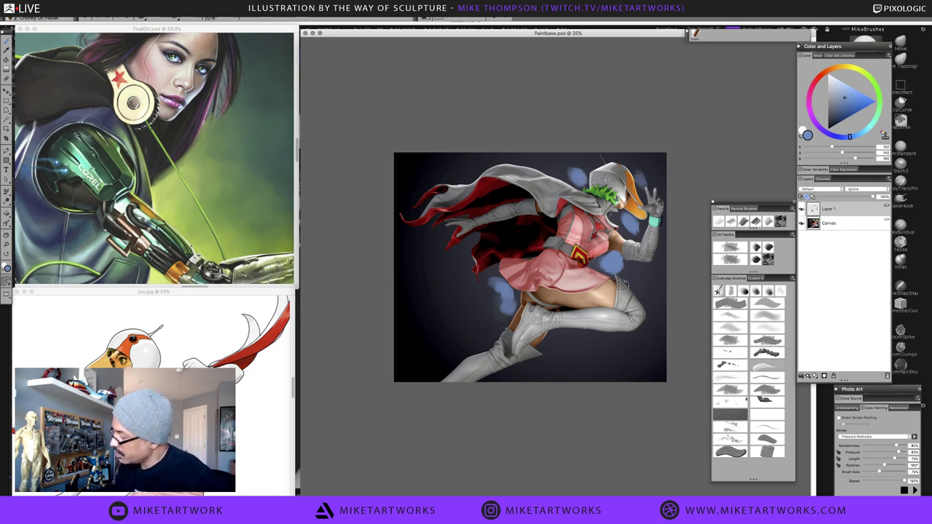
Switch to a deeper, saturated blue and add background patches around the cape, helmet, skirt and beneath the bent leg
left_click(852, 109)
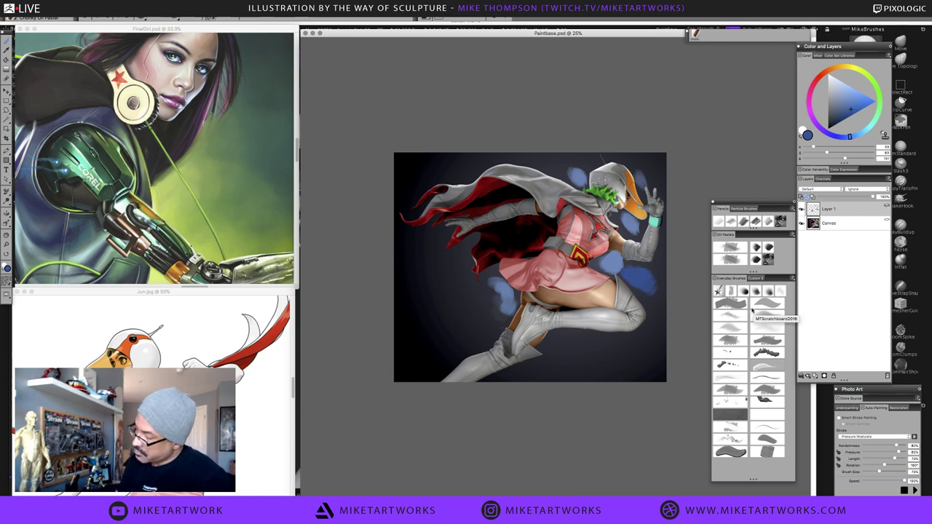
mouse_move(495, 290)
left_mouse_down()
mouse_move(480, 291)
mouse_move(477, 308)
mouse_move(498, 323)
left_mouse_up()
mouse_move(460, 264)
left_mouse_down()
mouse_move(467, 246)
mouse_move(445, 232)
left_mouse_up()
mouse_move(561, 176)
left_mouse_down()
mouse_move(577, 167)
mouse_move(572, 160)
left_mouse_up()
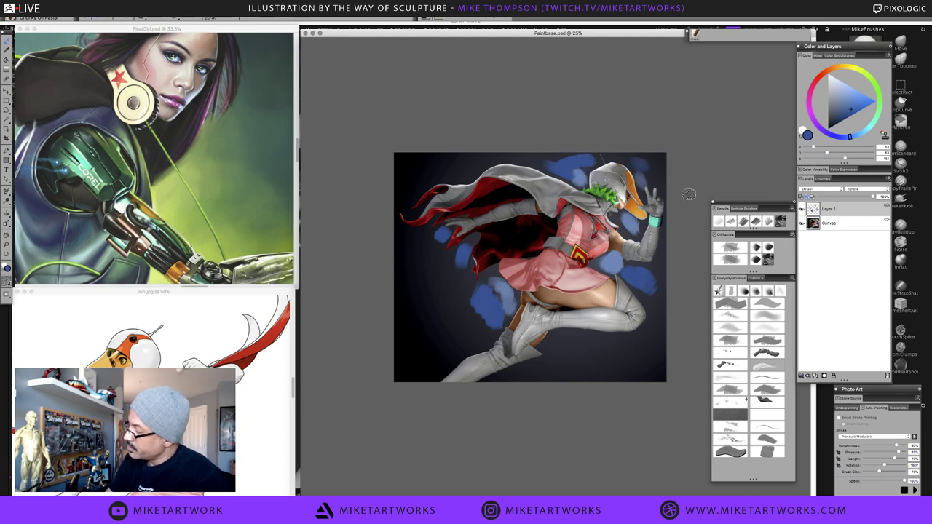
left_click_drag(557, 345, 607, 340)
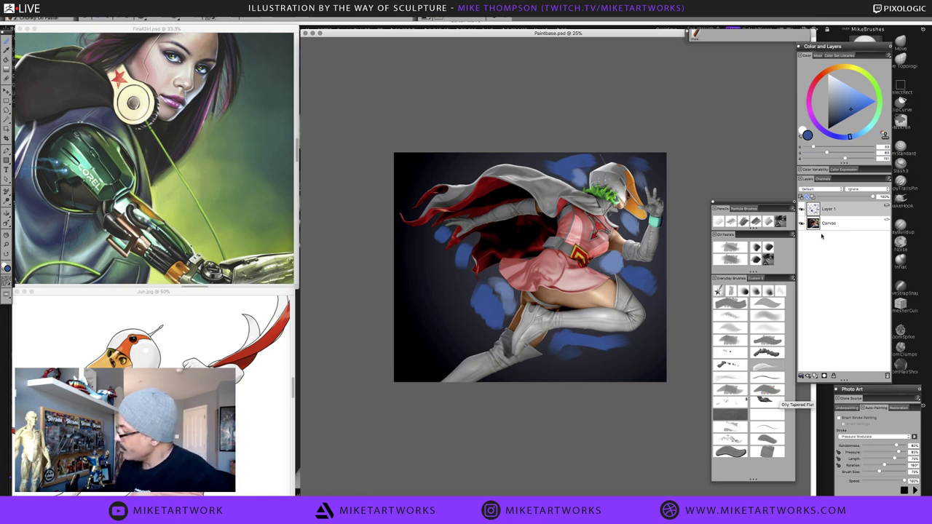
Darken the colour to navy and brush broad background strokes outside the blue patches around the figure
left_click(841, 121)
left_click_drag(849, 137, 845, 136)
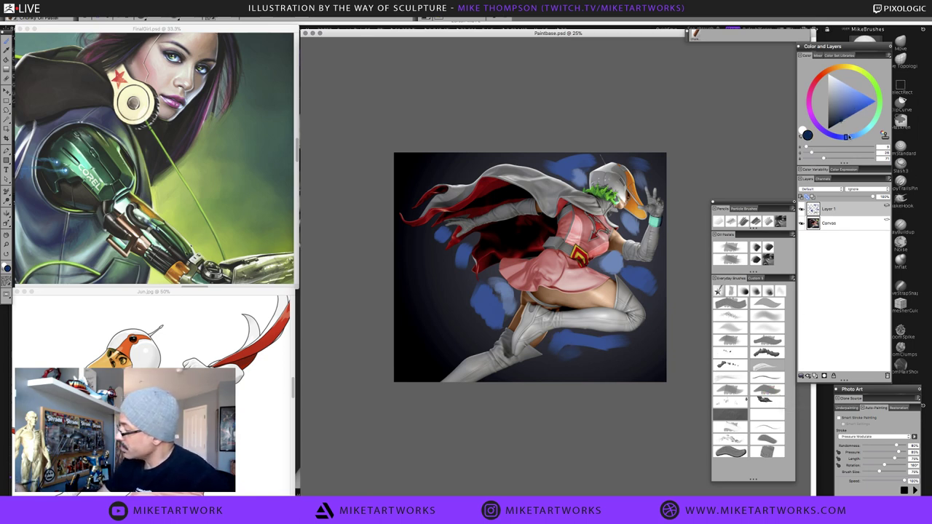
left_click(493, 325)
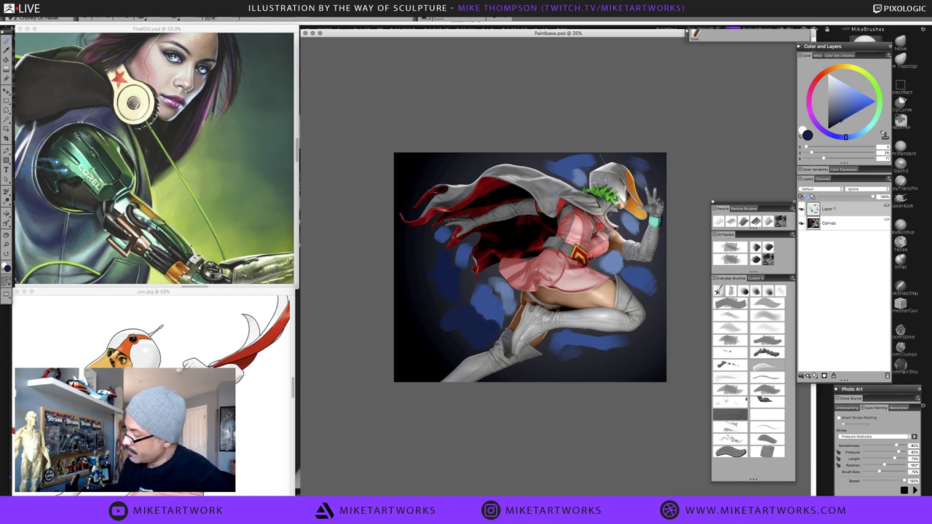
left_click_drag(466, 279, 474, 305)
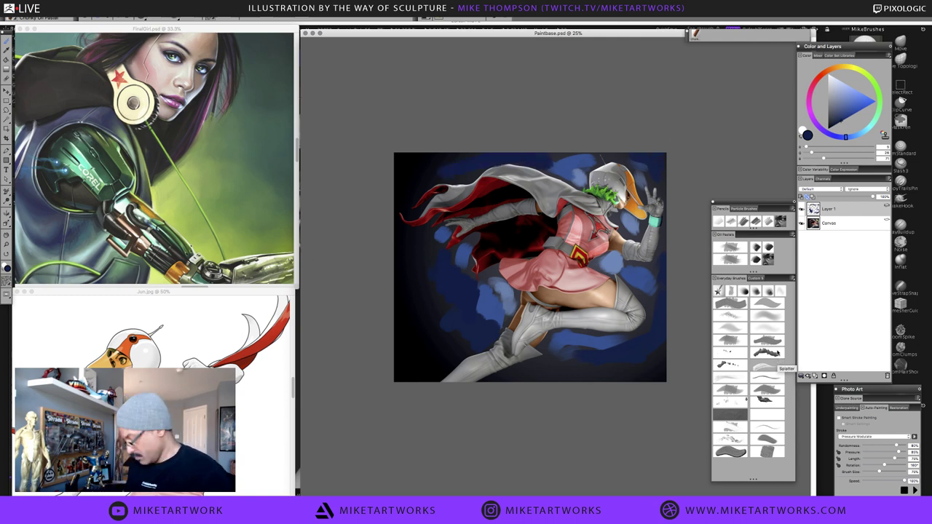
Magnify Paintbase.psd to 50% and extend the sampled light blue across the gap between the skirt and the raised forearm
key("super+equal")
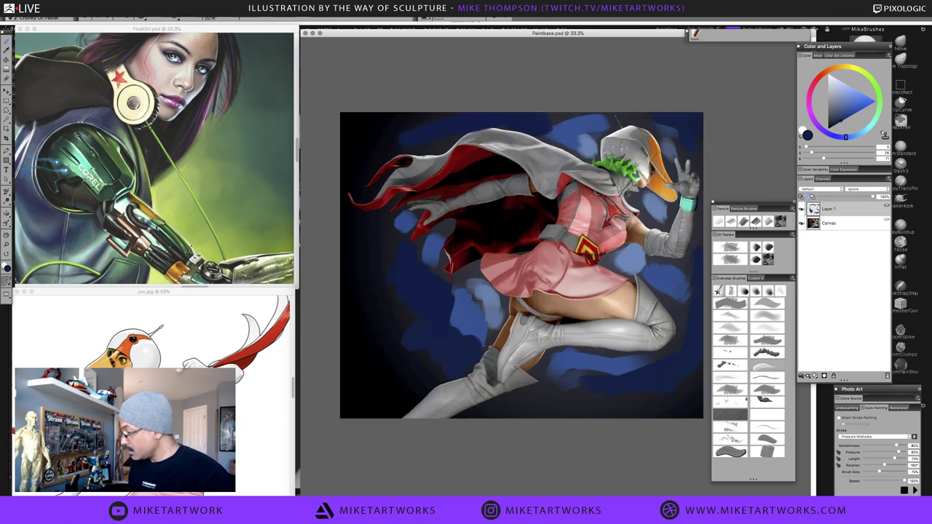
key("super+equal")
mouse_move(630, 395)
left_mouse_down()
mouse_move(599, 425)
mouse_move(584, 414)
left_mouse_up()
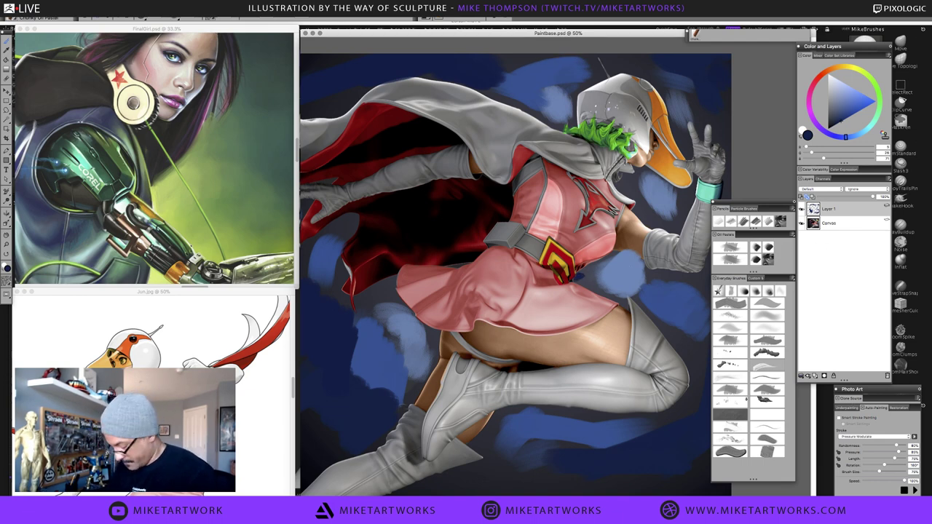
left_click(614, 269, "alt")
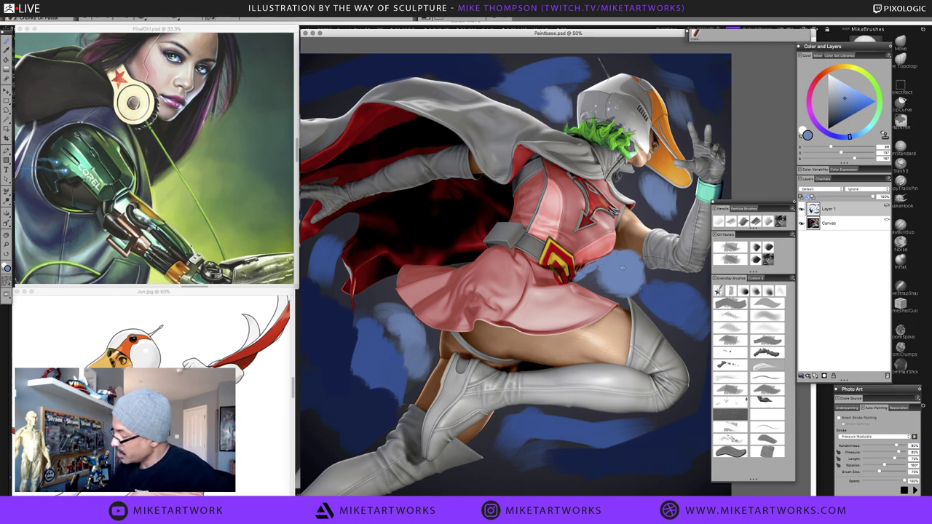
mouse_move(581, 280)
left_mouse_down()
mouse_move(606, 293)
mouse_move(603, 285)
mouse_move(624, 280)
left_mouse_up()
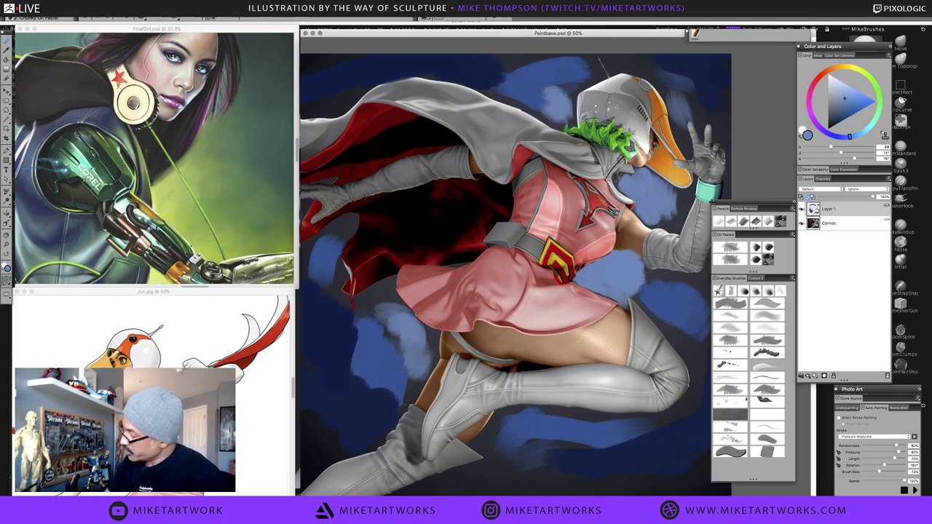
Sample the mid and light blues from the background and paint them in beside the forearm and between the beak and hand
left_click(650, 284, "alt")
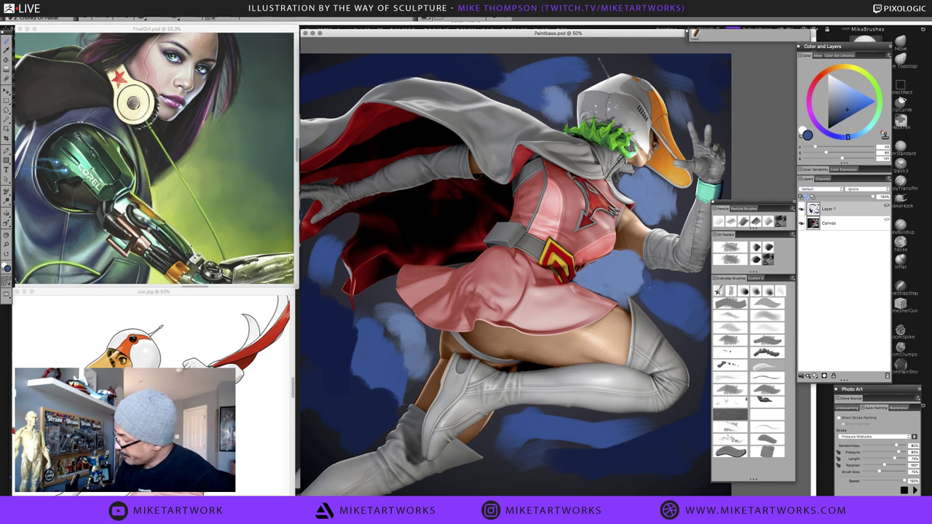
left_click(641, 280, "alt")
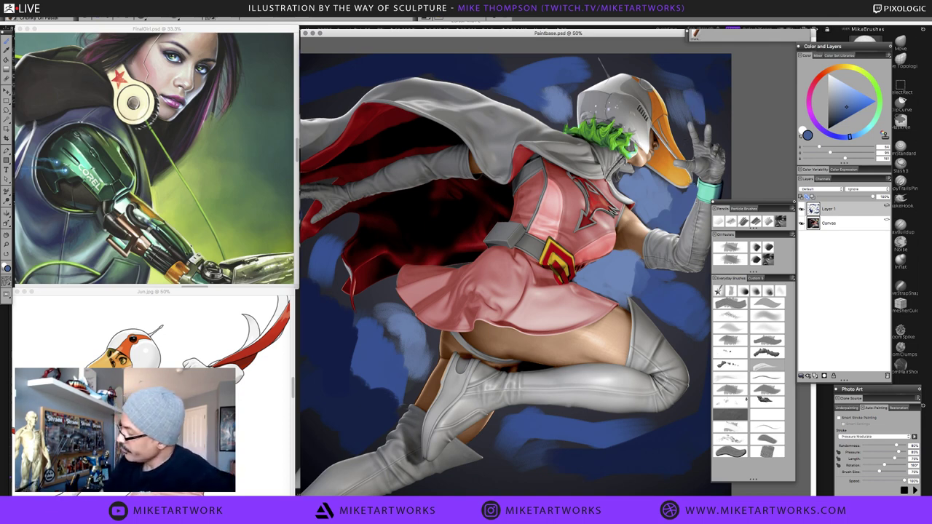
left_click(697, 90, "alt")
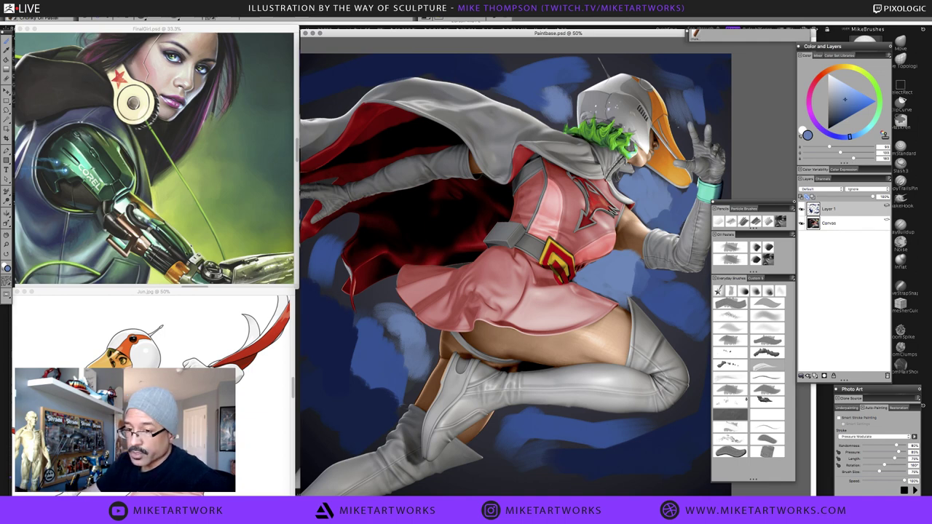
mouse_move(676, 124)
left_mouse_down()
mouse_move(690, 158)
mouse_move(652, 79)
mouse_move(684, 120)
mouse_move(675, 92)
left_mouse_up()
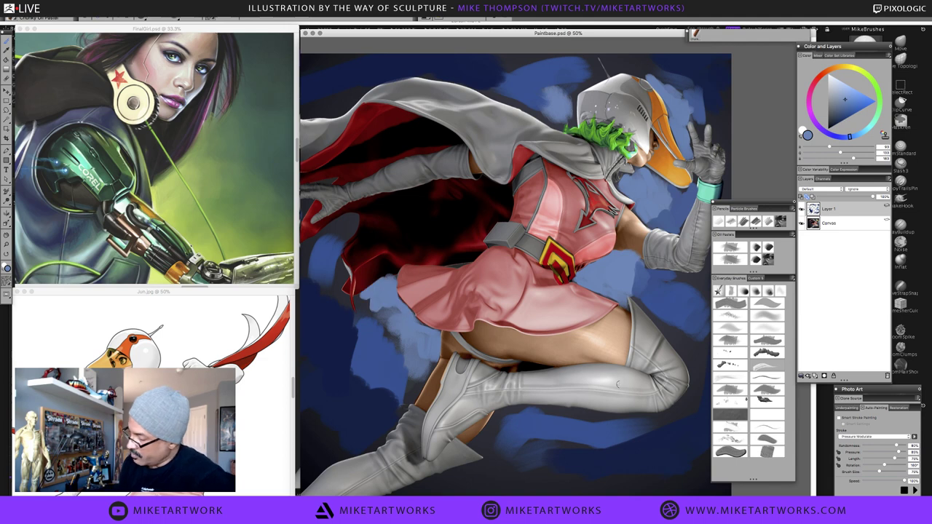
Sample the mid blue beside the skirt and paint it below the light patch and along the underside of the bent leg
left_click(403, 349, "alt")
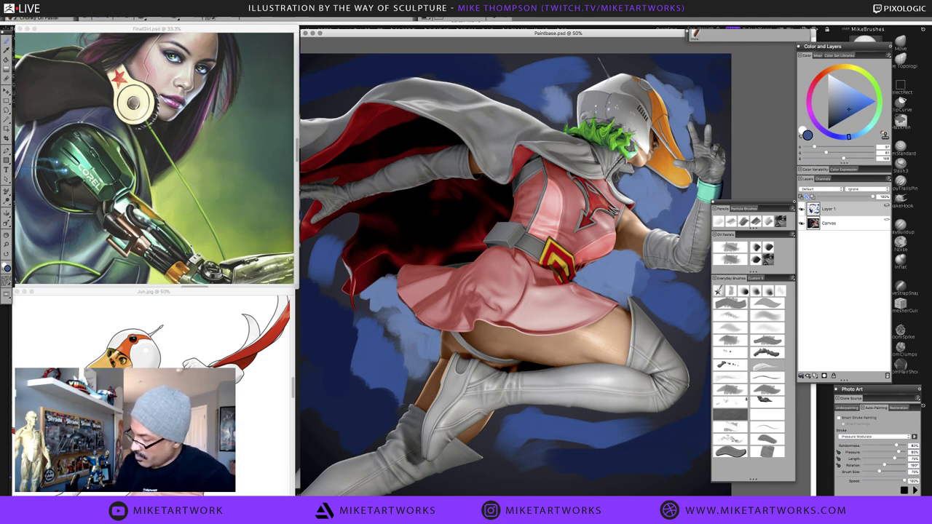
mouse_move(407, 355)
left_mouse_down()
mouse_move(371, 312)
mouse_move(411, 386)
left_mouse_up()
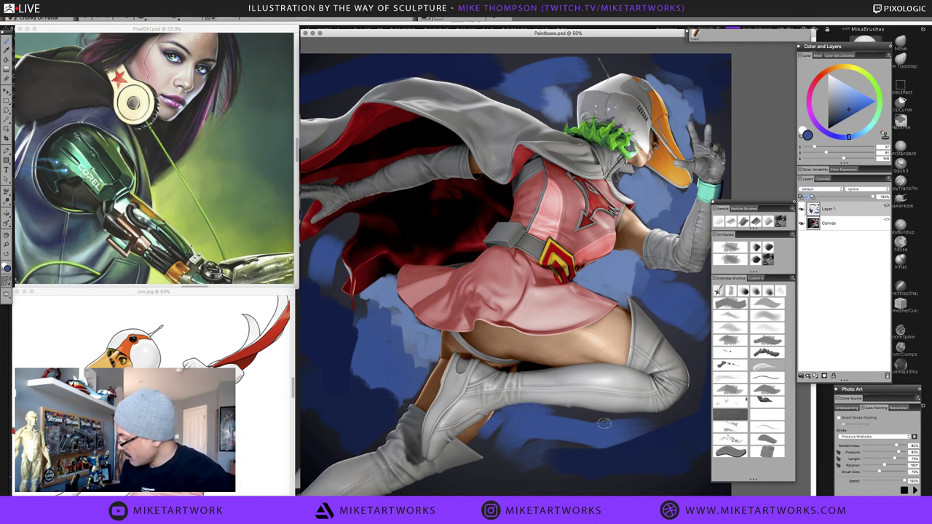
mouse_move(604, 422)
left_mouse_down()
mouse_move(667, 419)
mouse_move(696, 381)
left_mouse_up()
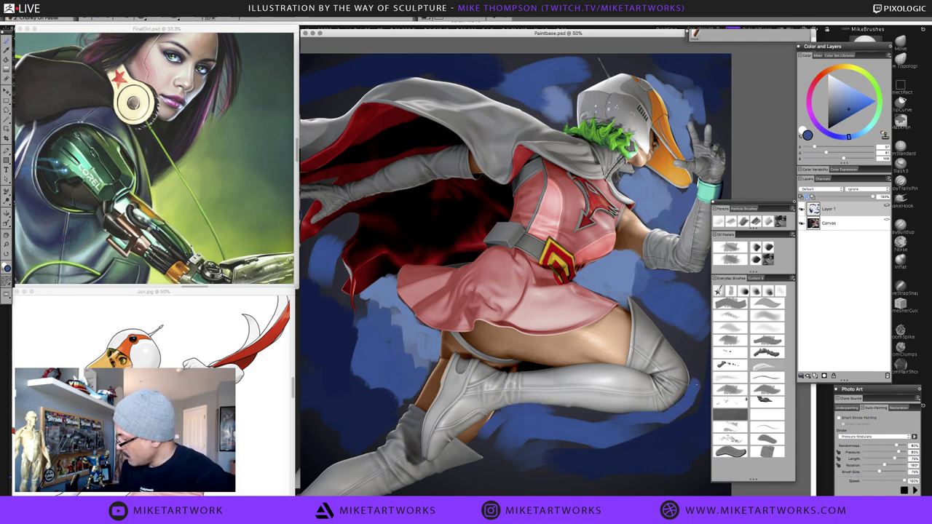
left_click_drag(638, 416, 675, 404)
left_click_drag(557, 417, 607, 417)
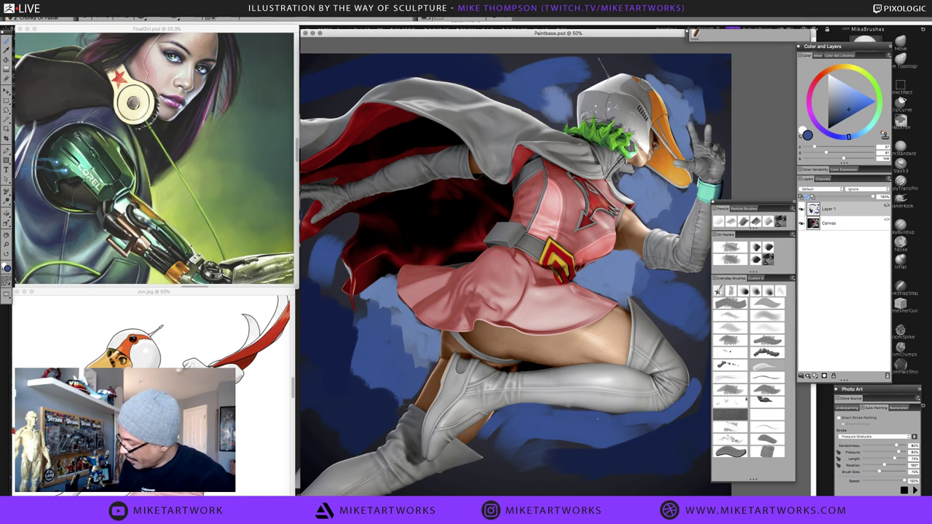
Sample the light blue beneath the forearm and add lighter strokes below the bent leg, working them into the surrounding blues
left_click(627, 281, "alt")
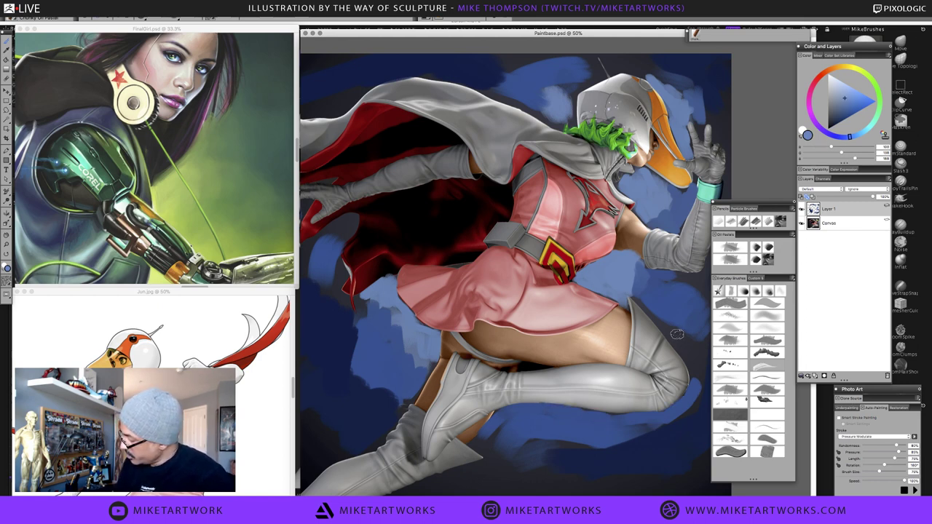
mouse_move(498, 421)
left_mouse_down()
mouse_move(502, 412)
mouse_move(561, 408)
left_mouse_up()
left_click(507, 417, "alt")
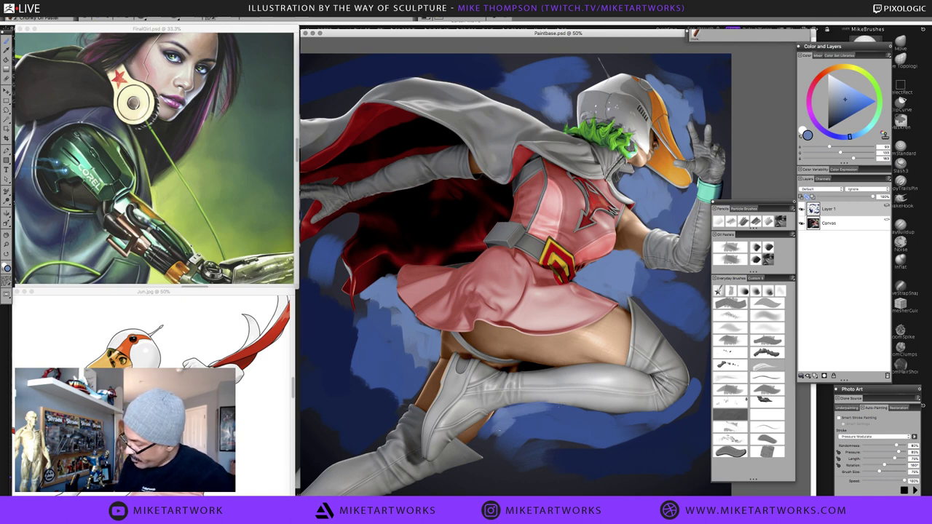
left_click(497, 421, "alt")
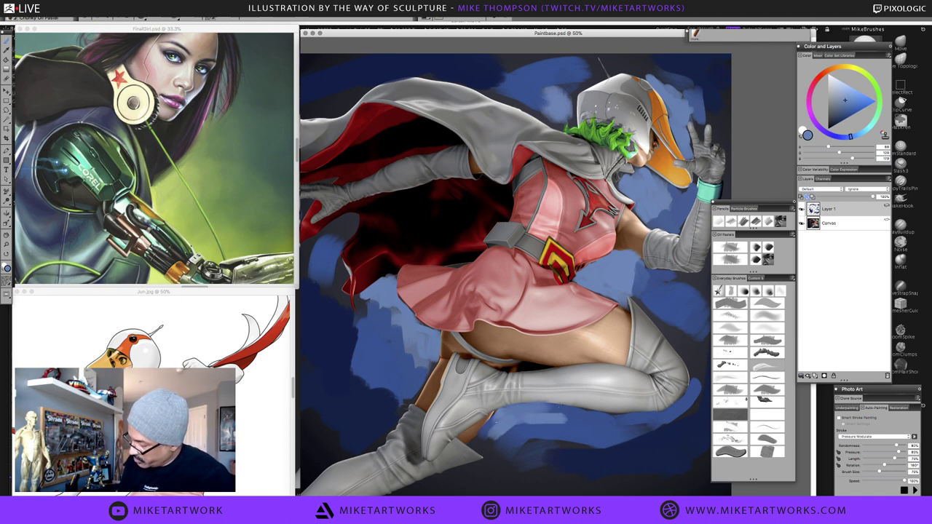
left_click(506, 444, "alt")
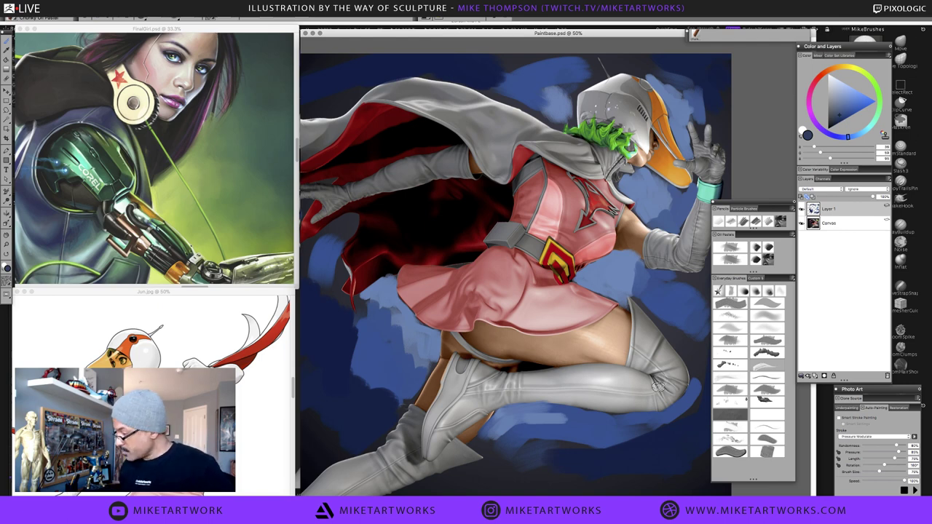
View the whole painting at 33.3%, switch to another brush and blend sampled blues around the beak and behind the helmet
key("super+minus")
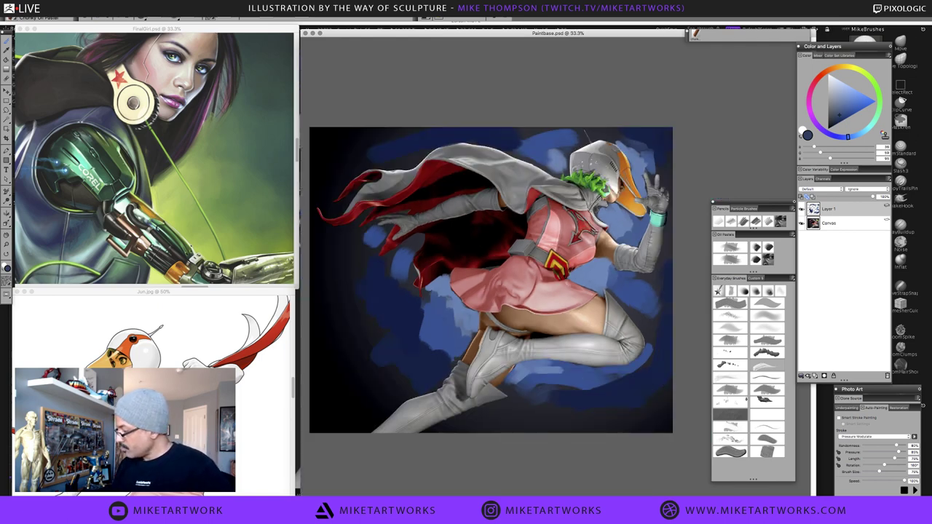
left_click(629, 288, "alt")
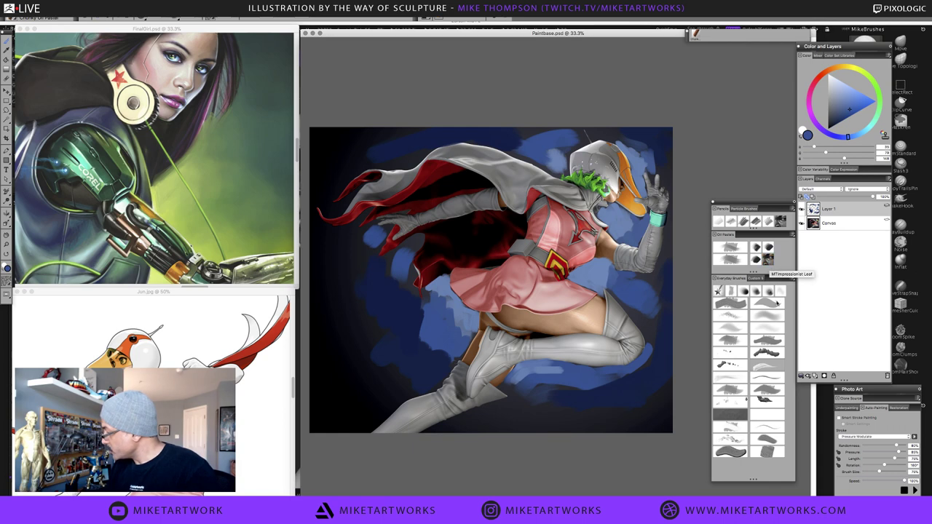
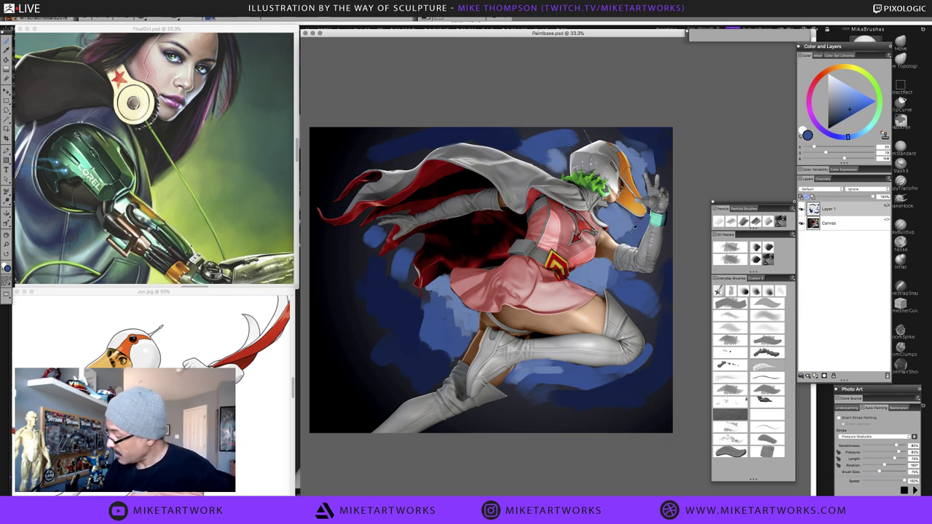
left_click(634, 226, "alt")
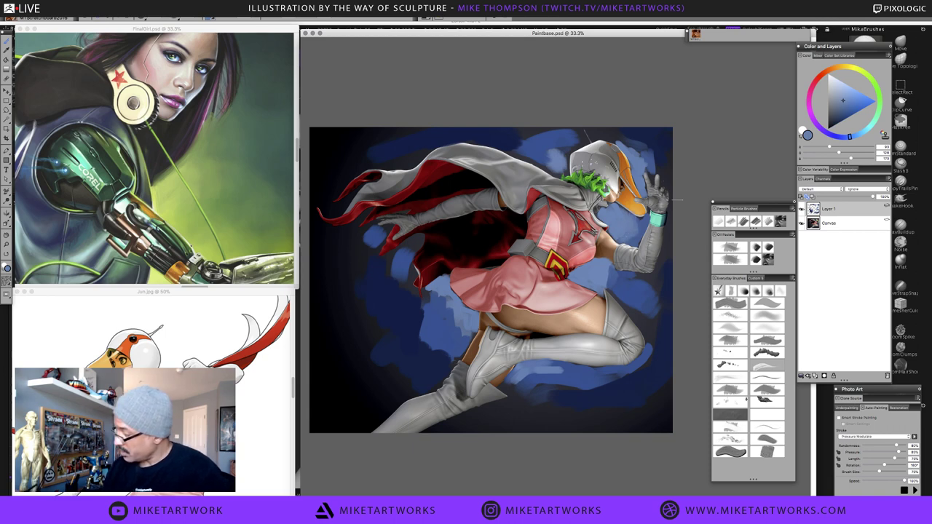
left_click(566, 151, "alt")
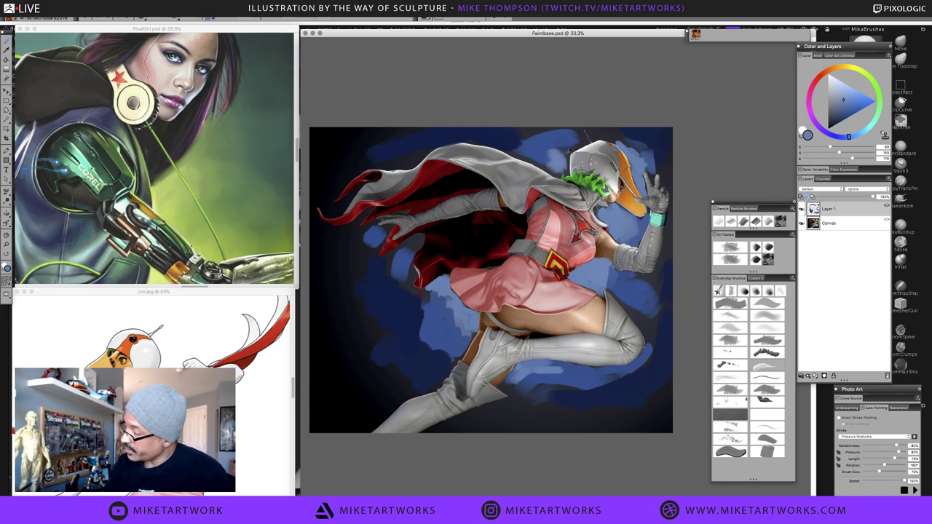
mouse_move(583, 142)
left_mouse_down()
mouse_move(562, 154)
mouse_move(567, 166)
left_mouse_up()
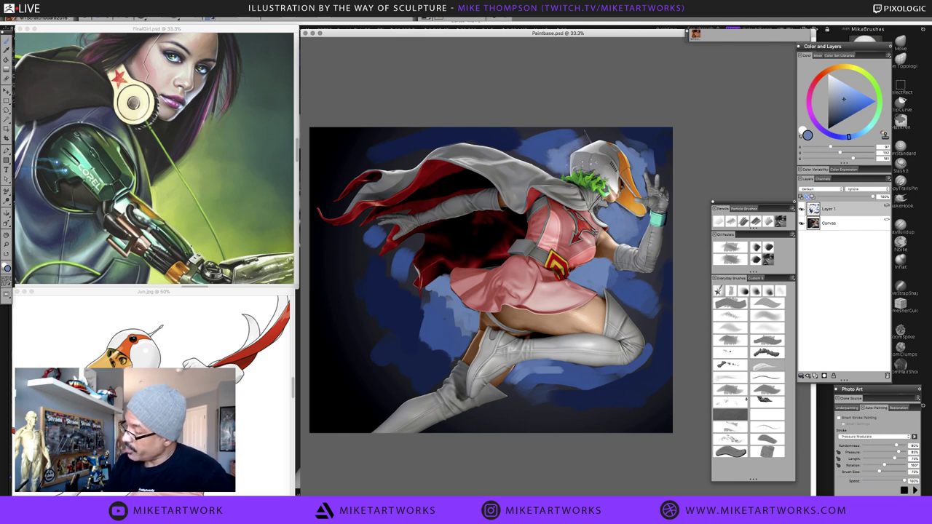
Sample light, mid and dark blues and soften the background patches between the helmet and the top of the cape
left_click(550, 154, "alt")
left_click(536, 166, "alt")
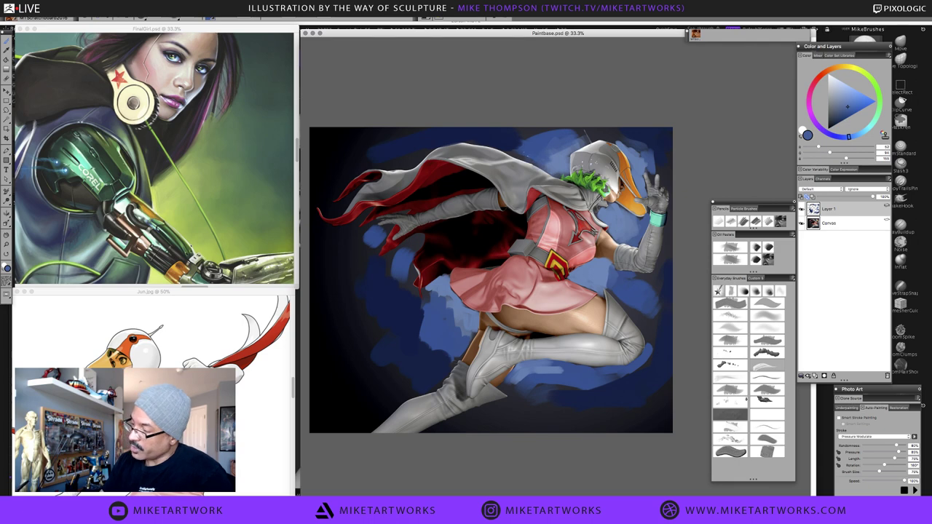
left_click(555, 159, "alt")
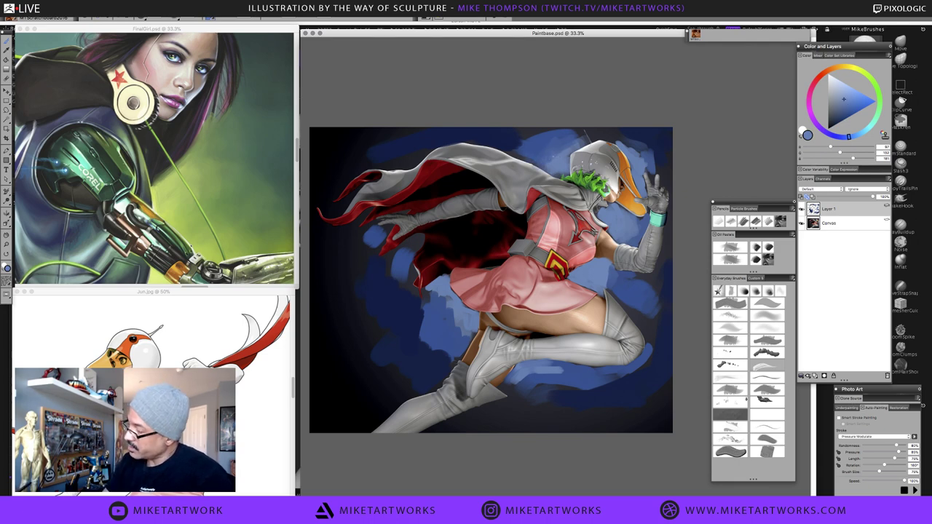
left_click(537, 143, "alt")
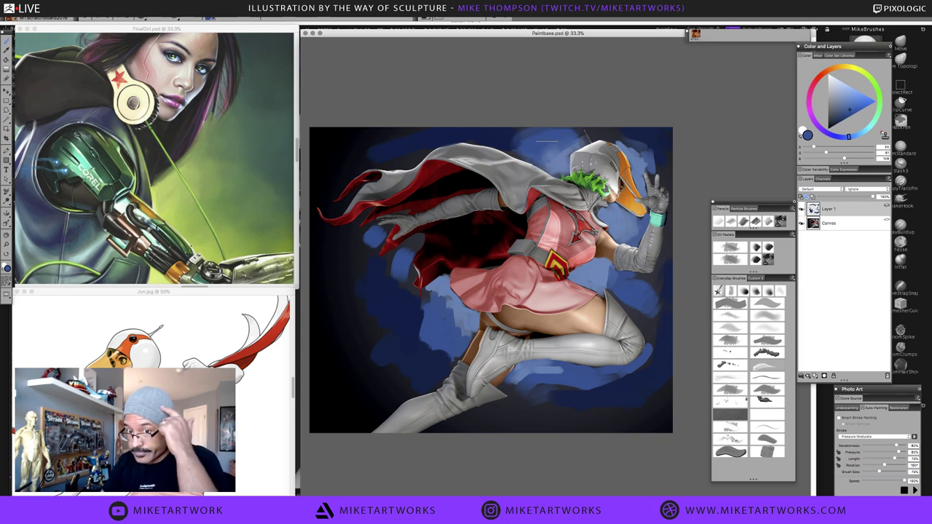
left_click(520, 137, "alt")
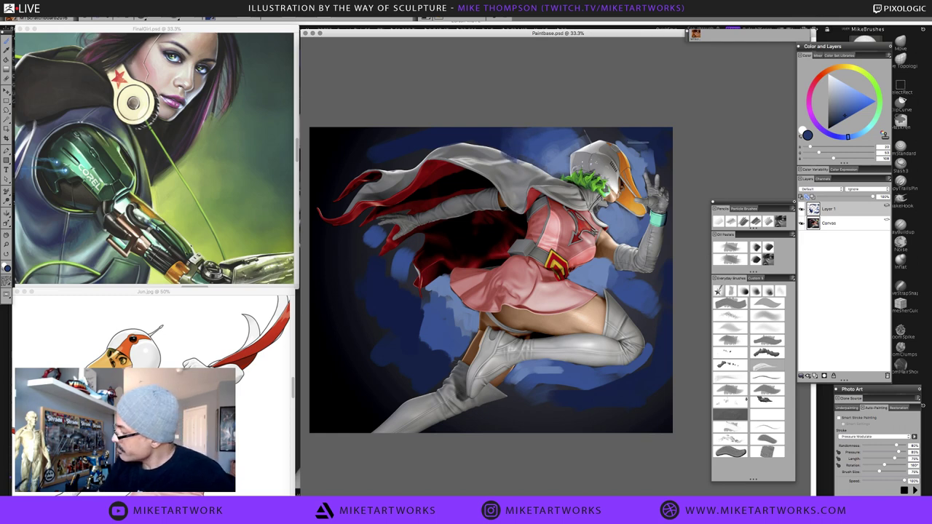
Sample blues near the helmet and forearm and blend the background edges above the raised hand and outside the forearm
left_click(645, 155, "alt")
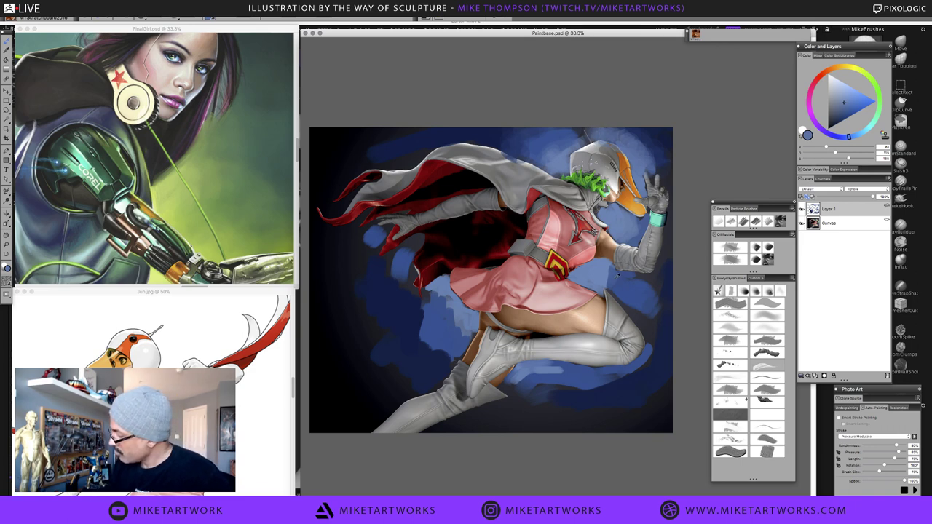
left_click(634, 281, "alt")
left_click(643, 279, "alt")
left_click_drag(645, 278, 663, 297)
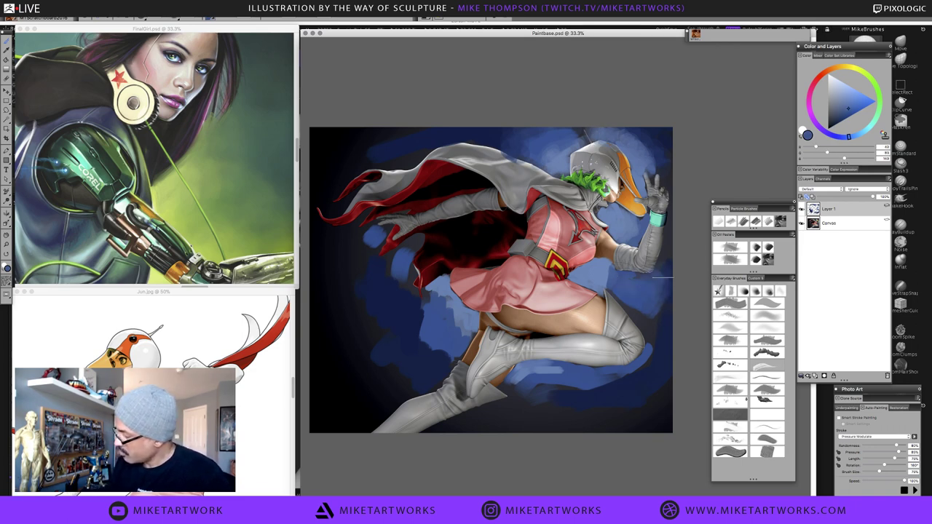
left_click(664, 271, "alt")
left_click_drag(660, 257, 658, 241)
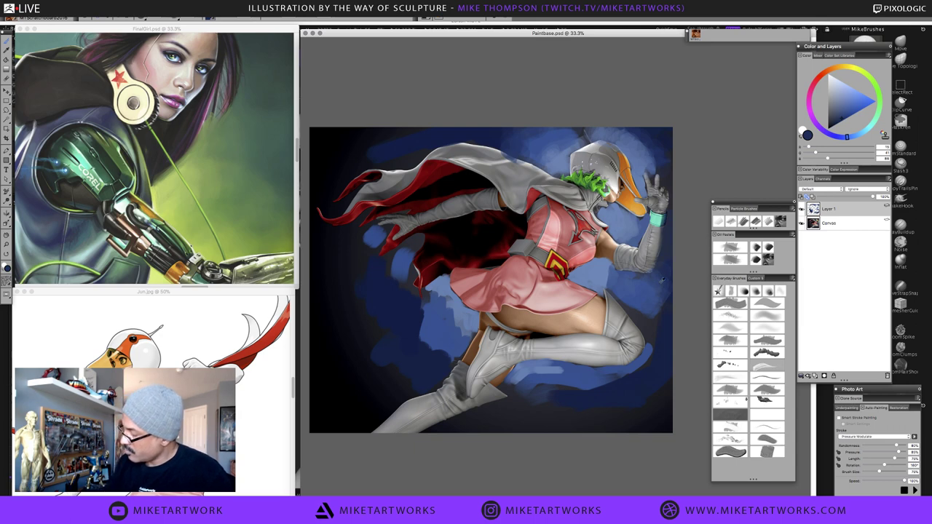
Blend sampled dark, mid and light blues across the background between the forearm and the bent knee
left_click(658, 283, "alt")
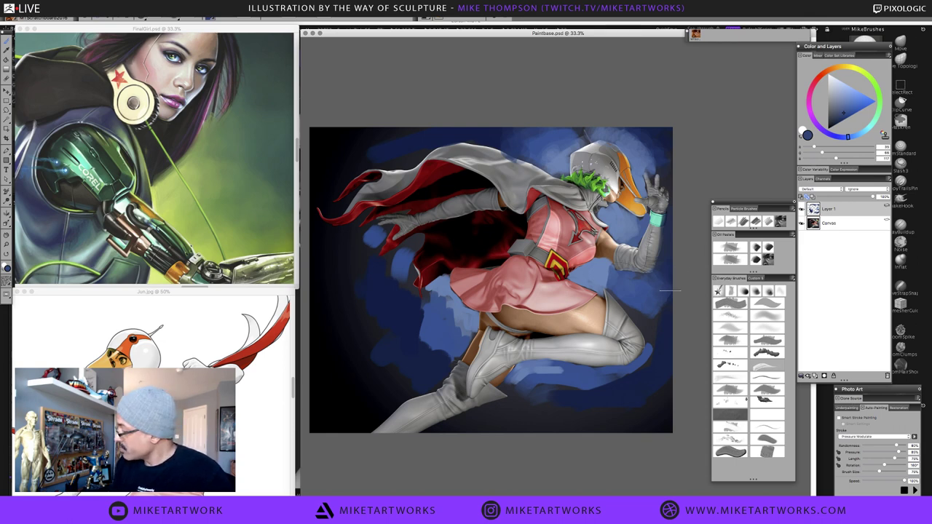
left_click(649, 314, "alt")
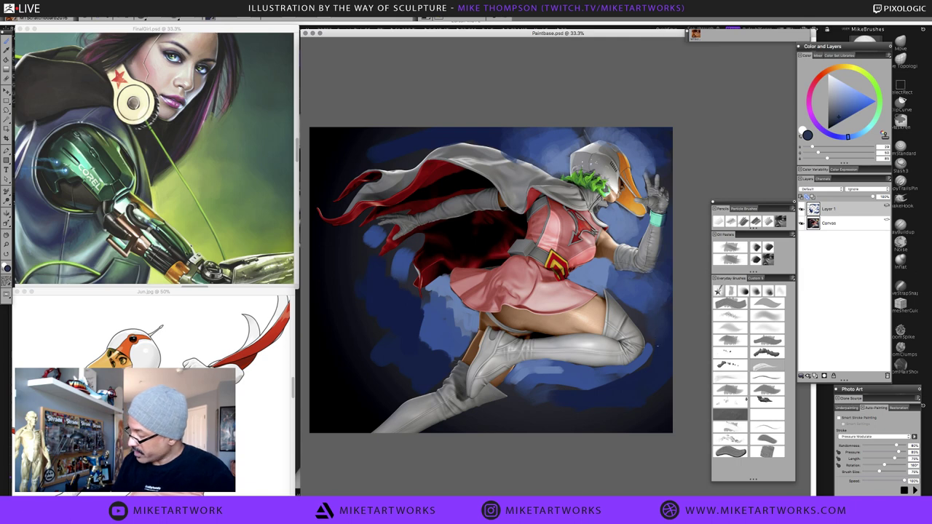
left_click(645, 309, "alt")
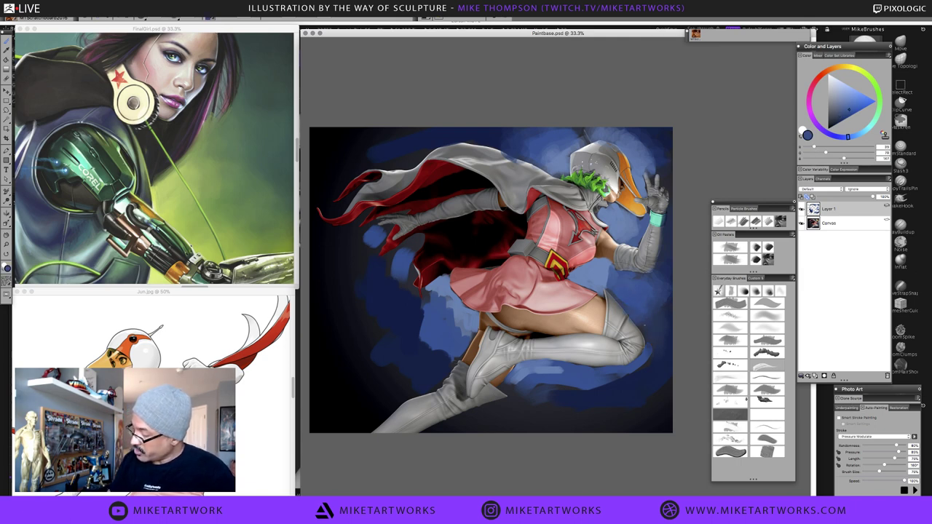
left_click(610, 274, "alt")
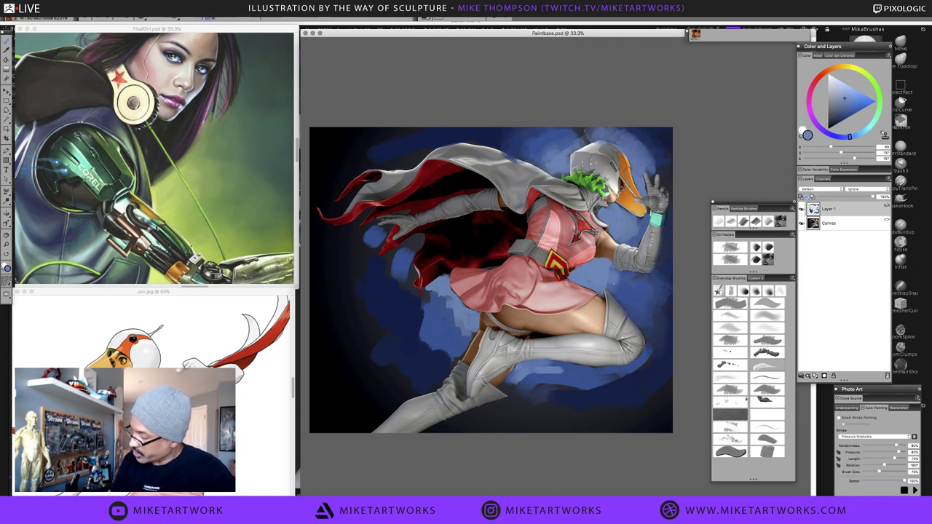
left_click(633, 280, "alt")
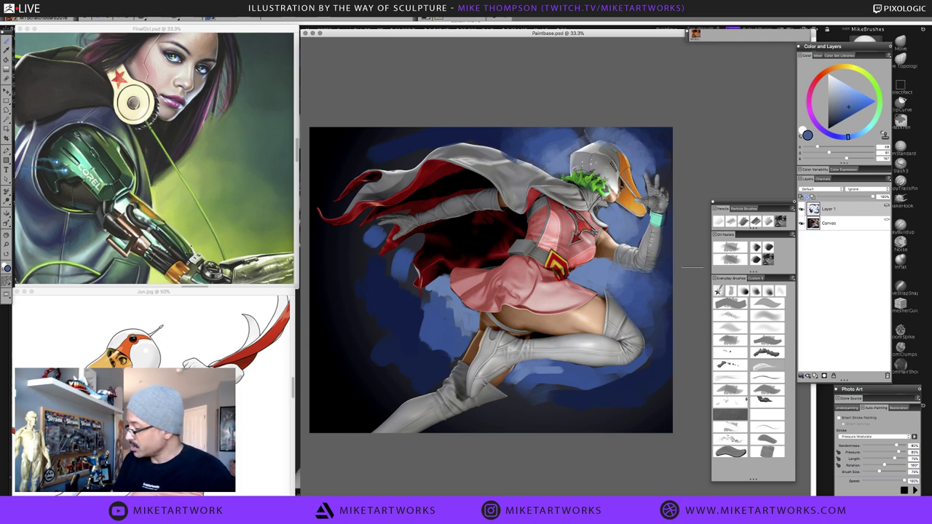
Sample the lighter blues behind the skirt and paint them up between the cape's lower tips
left_click(427, 298, "alt")
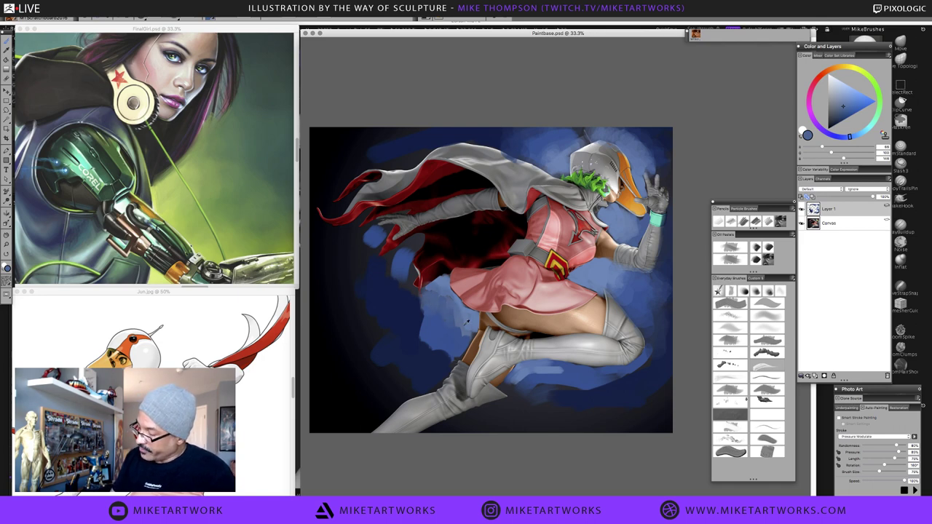
left_click(459, 323, "alt")
left_click(437, 306, "alt")
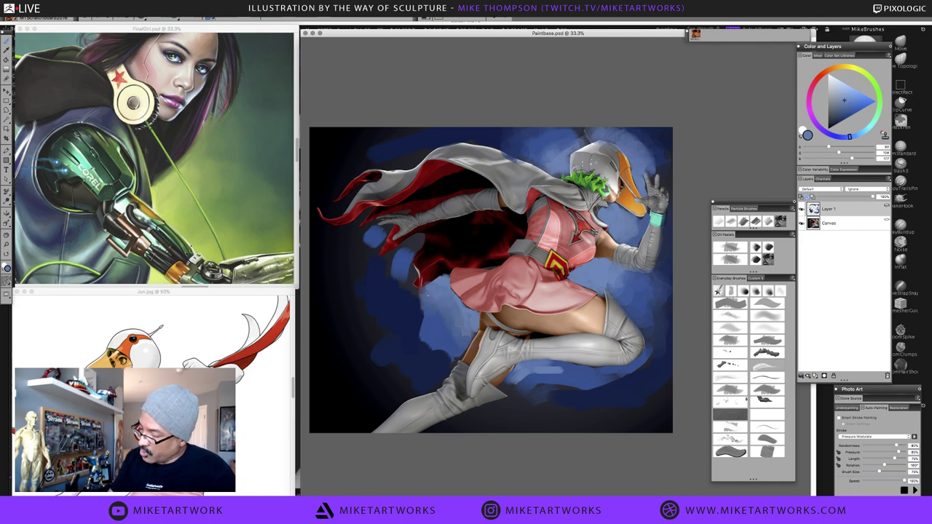
mouse_move(414, 240)
left_mouse_down()
mouse_move(417, 251)
mouse_move(403, 245)
mouse_move(388, 263)
mouse_move(393, 251)
mouse_move(415, 299)
left_mouse_up()
Alternate sampled dark and light blues to soften the patch edges around the trailing hand and lower cape tips
left_click(397, 267, "alt")
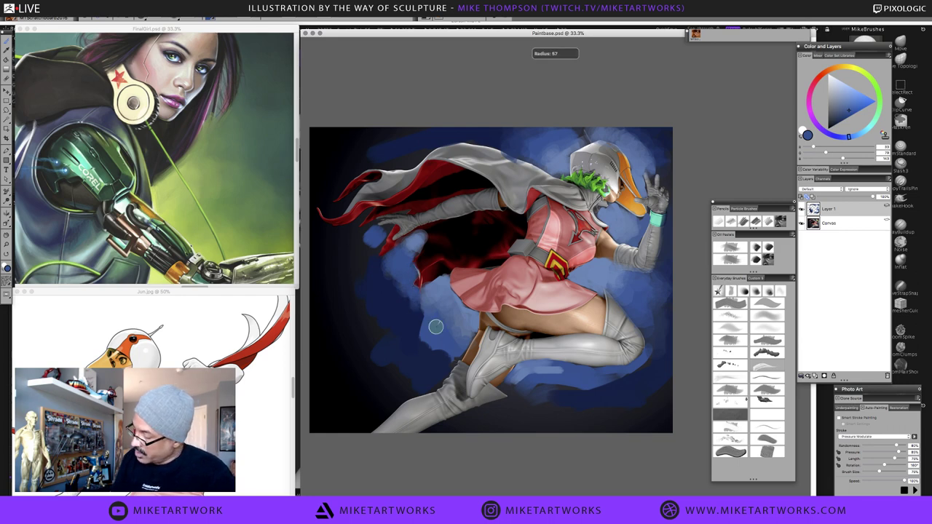
left_click(406, 282, "alt")
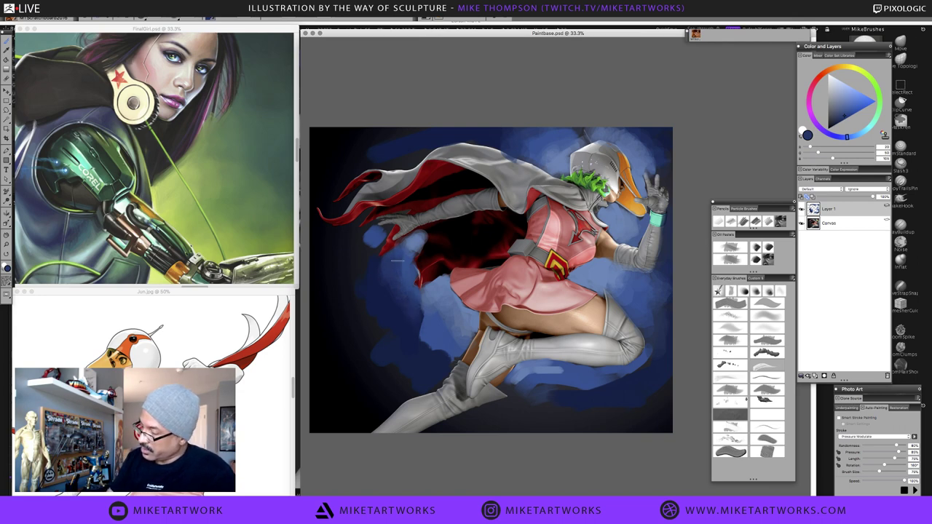
mouse_move(373, 253)
left_mouse_down()
mouse_move(356, 226)
mouse_move(357, 250)
left_mouse_up()
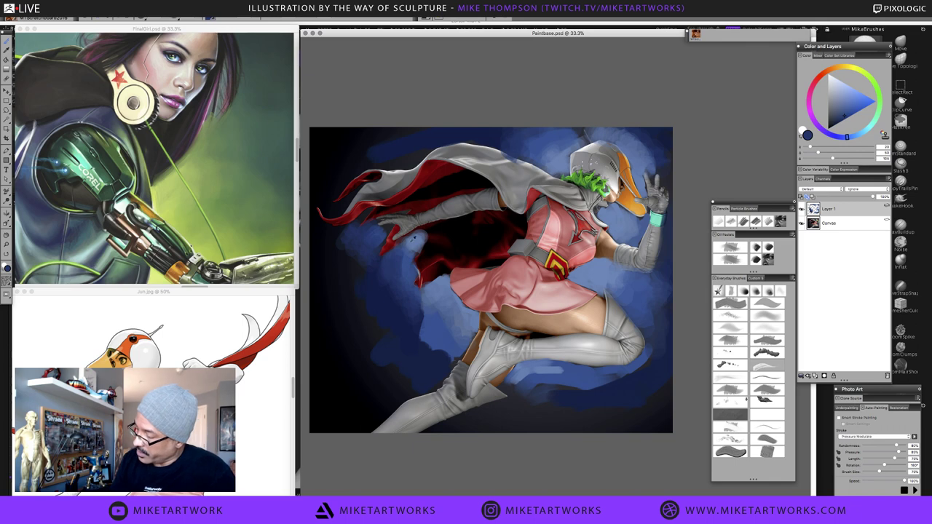
left_click(415, 238, "alt")
left_click_drag(391, 224, 382, 246)
left_click(380, 248, "alt")
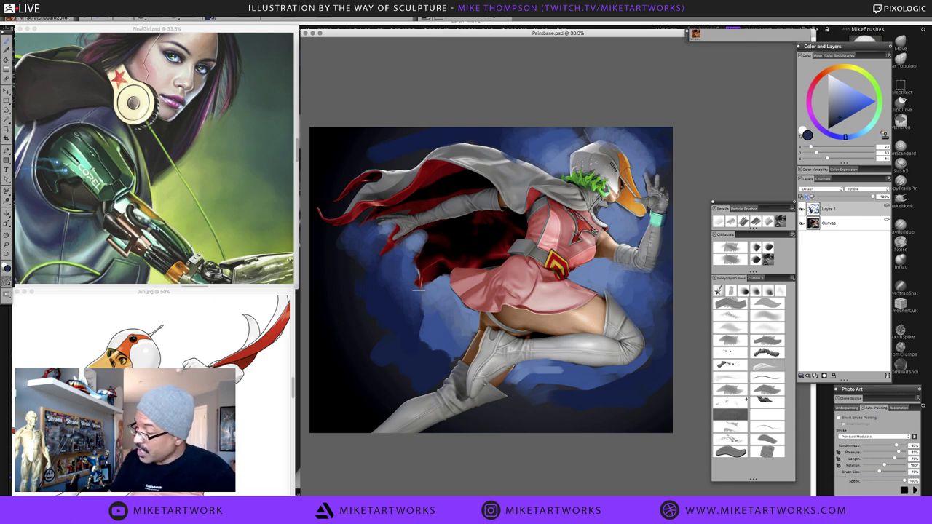
left_click_drag(406, 282, 415, 281)
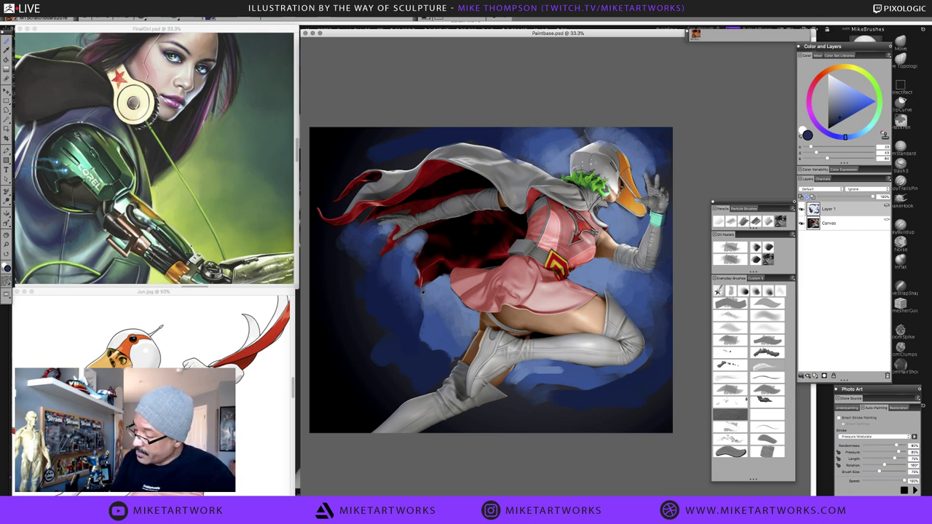
Blend sampled dark and mid blues into the background between the cape's lower tips, the skirt and the trailing leg
left_click(424, 306, "alt")
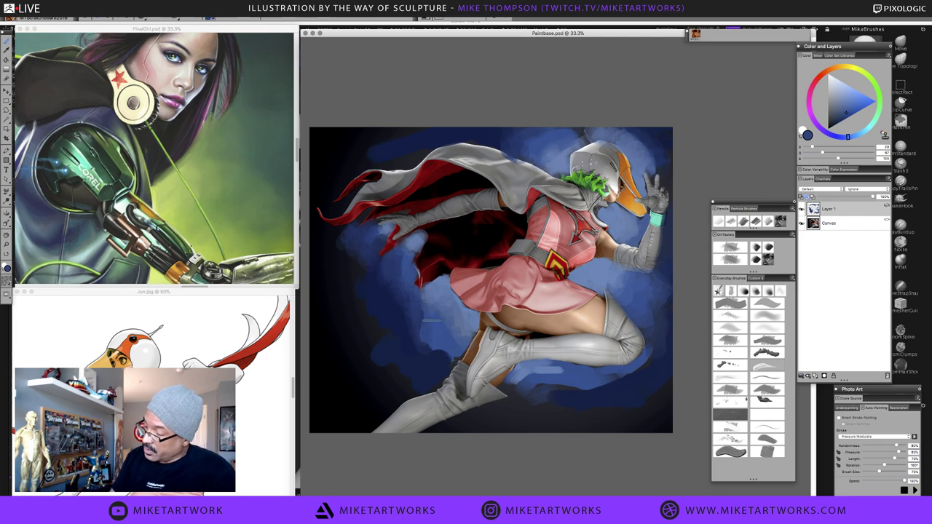
left_click(422, 313, "alt")
left_click_drag(419, 306, 420, 328)
left_click(412, 314, "alt")
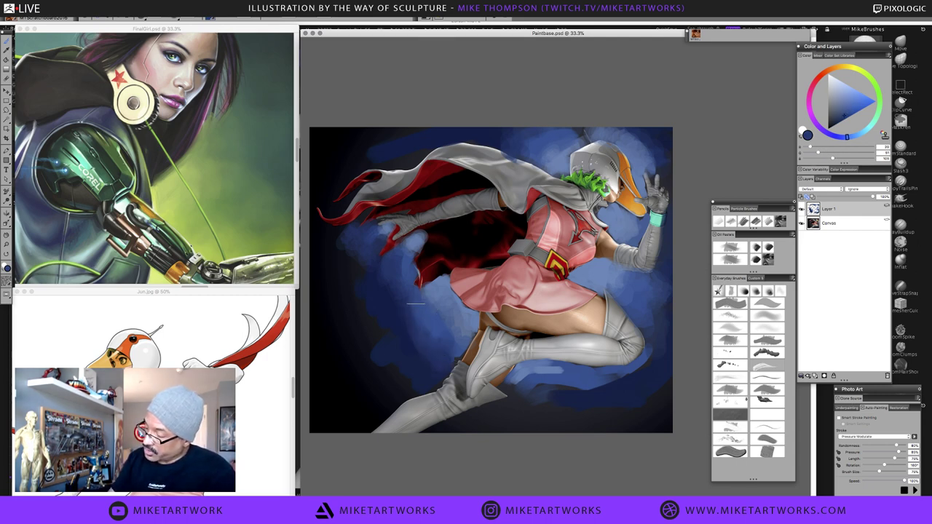
left_click(429, 295, "alt")
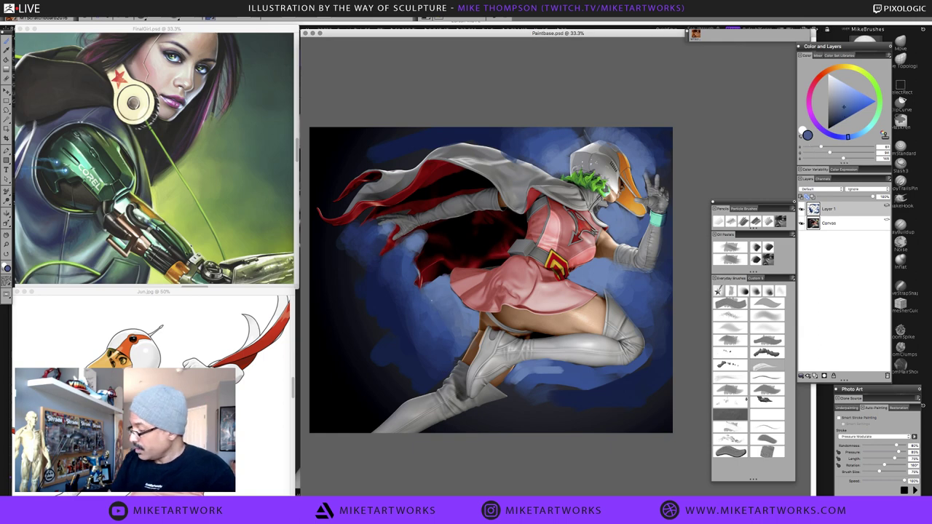
left_click(446, 293, "alt")
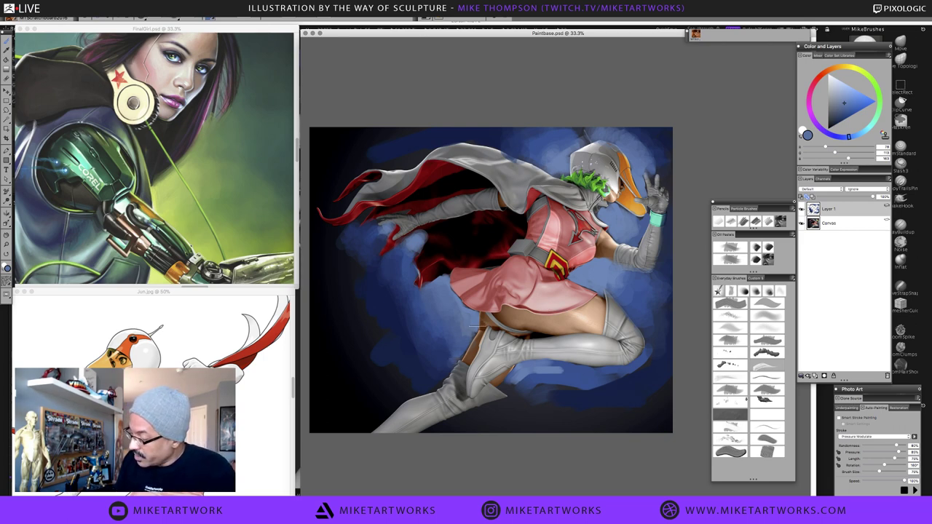
left_click(459, 353, "alt")
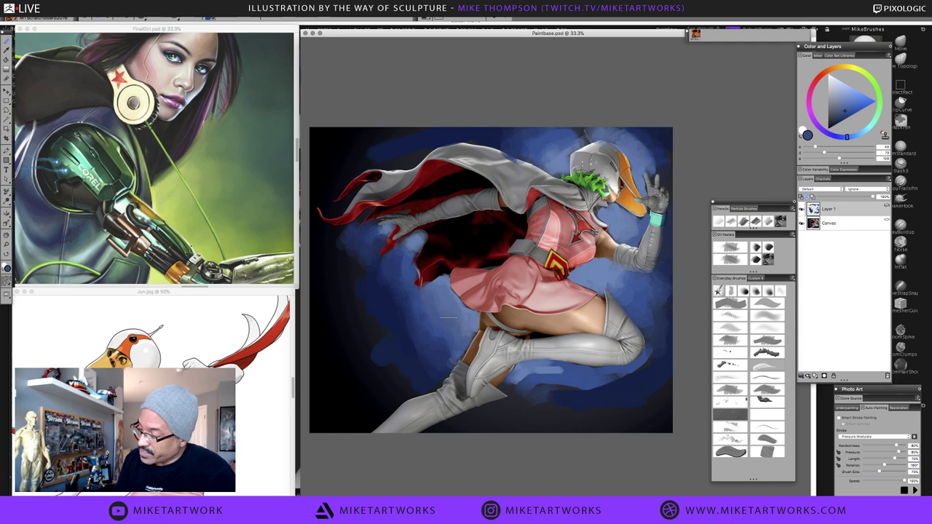
left_click_drag(397, 306, 407, 306)
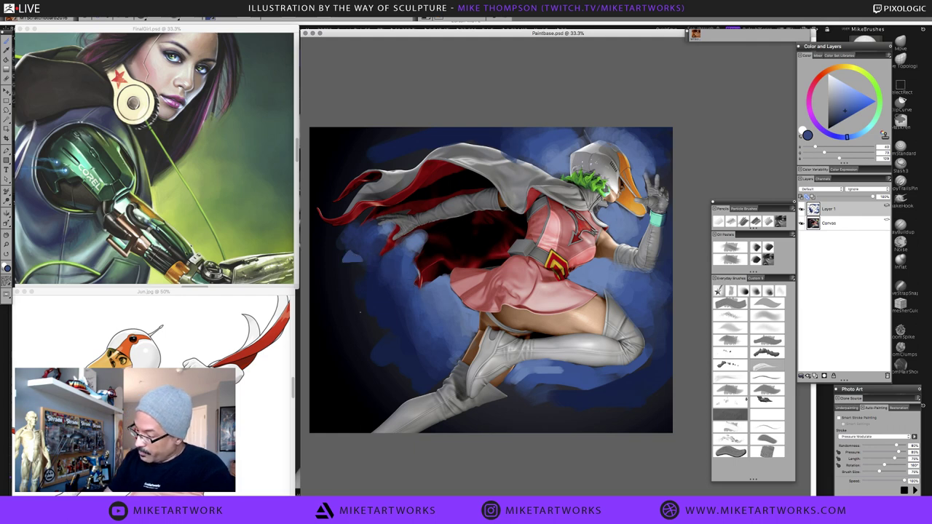
Paint a broad dark blue area along the background's outer edge behind the trailing hand and leg, softening its border with sampled darker tones
left_click_drag(351, 257, 397, 382)
key("super+z")
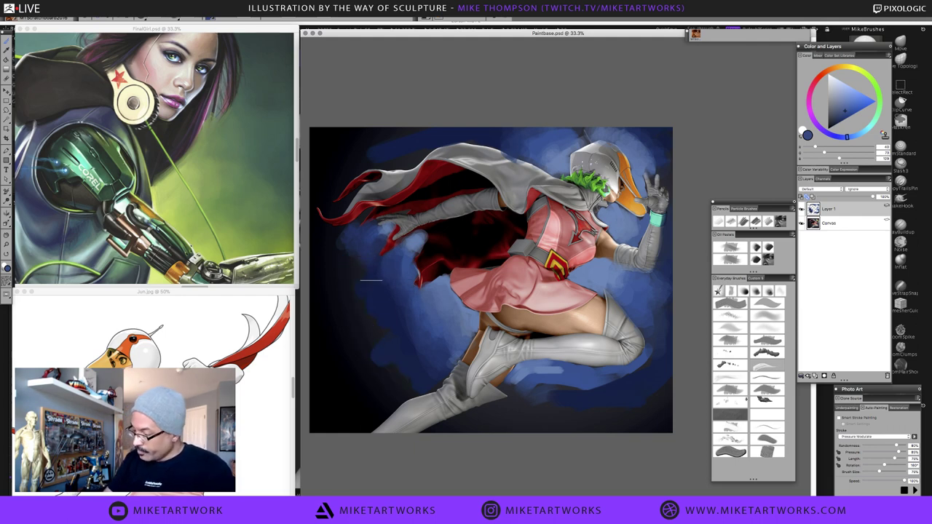
left_click(369, 284, "alt")
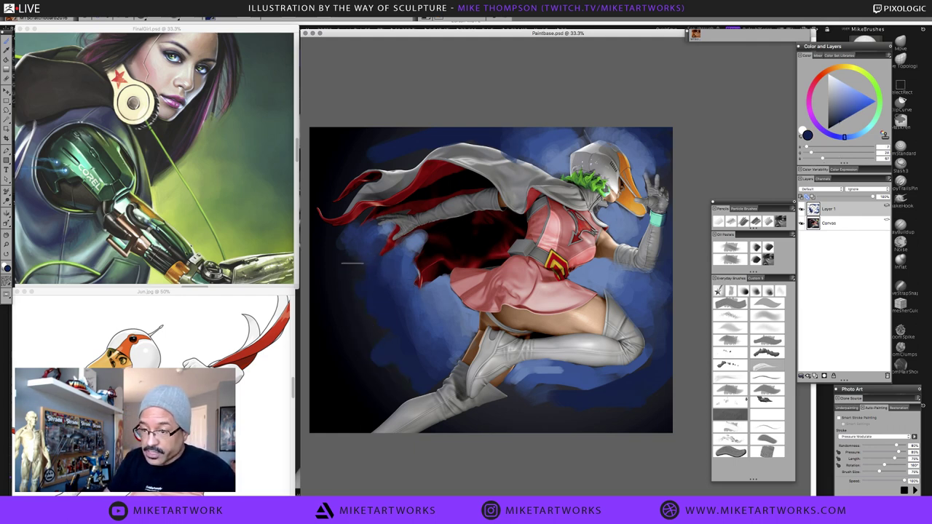
mouse_move(354, 258)
left_mouse_down()
mouse_move(356, 301)
mouse_move(391, 382)
left_mouse_up()
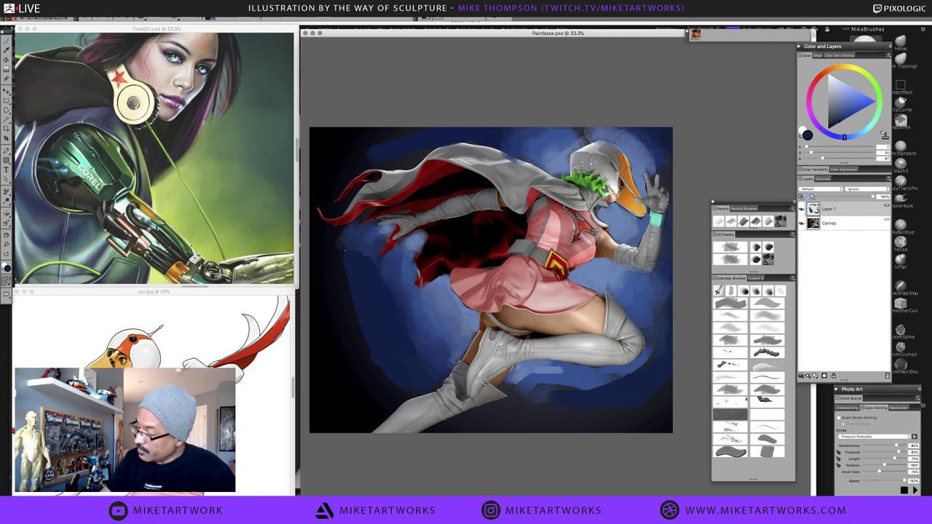
mouse_move(349, 254)
left_mouse_down()
mouse_move(397, 392)
mouse_move(391, 396)
mouse_move(339, 293)
left_mouse_up()
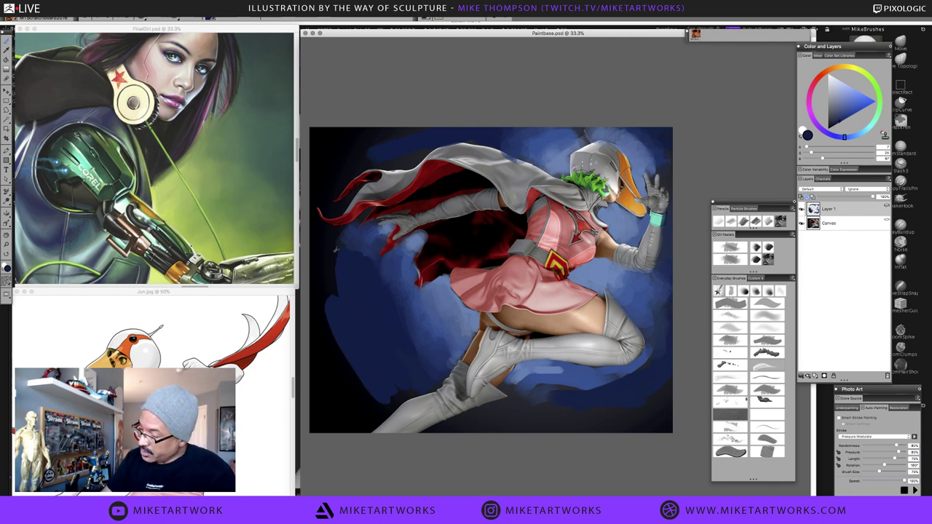
left_click(337, 244, "alt")
mouse_move(339, 241)
left_mouse_down()
mouse_move(328, 303)
mouse_move(345, 331)
mouse_move(337, 266)
left_mouse_up()
left_click(351, 333, "alt")
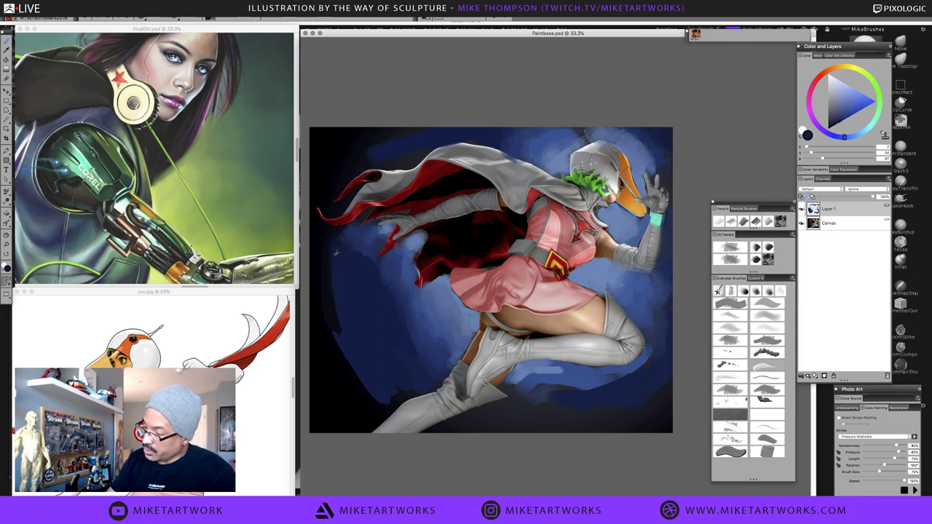
left_click(331, 239, "alt")
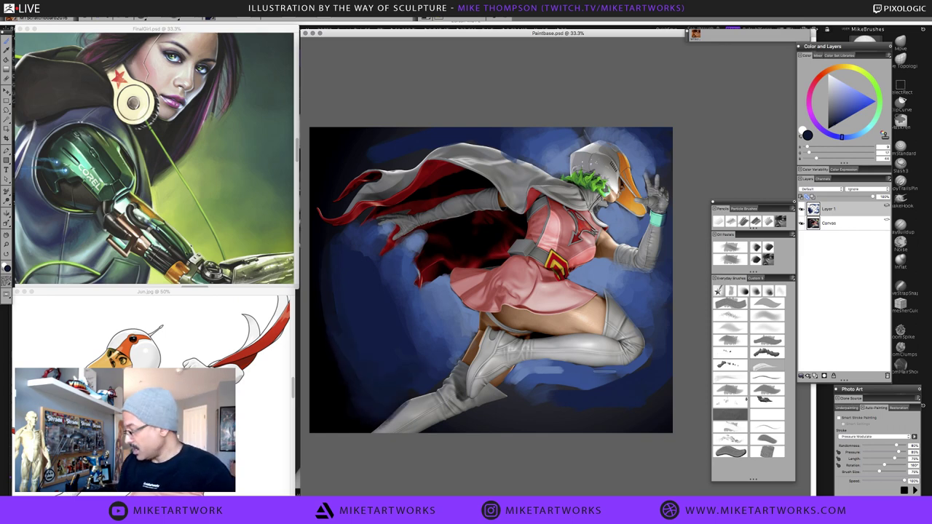
Fill the background above the cape with sampled dark and mid blues, from the cape's trailing tips to the helmet
left_click(441, 361, "alt")
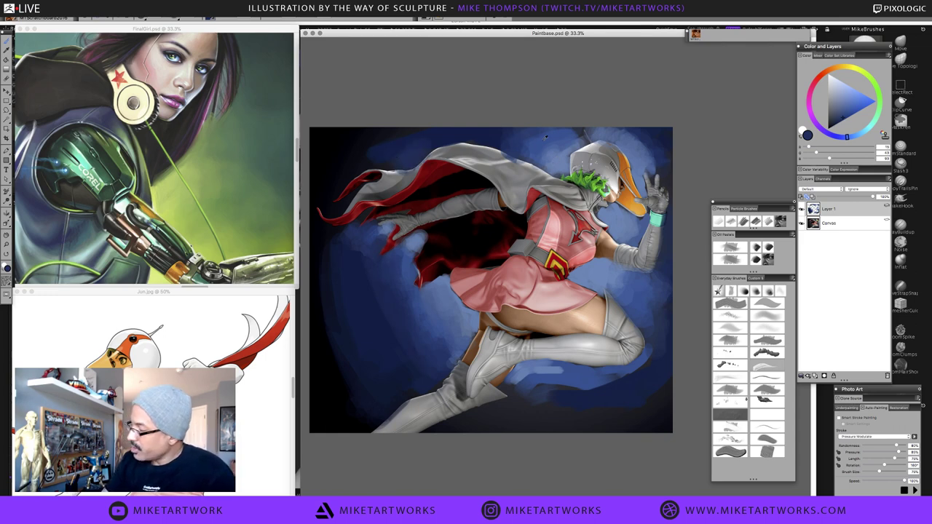
left_click(548, 161, "alt")
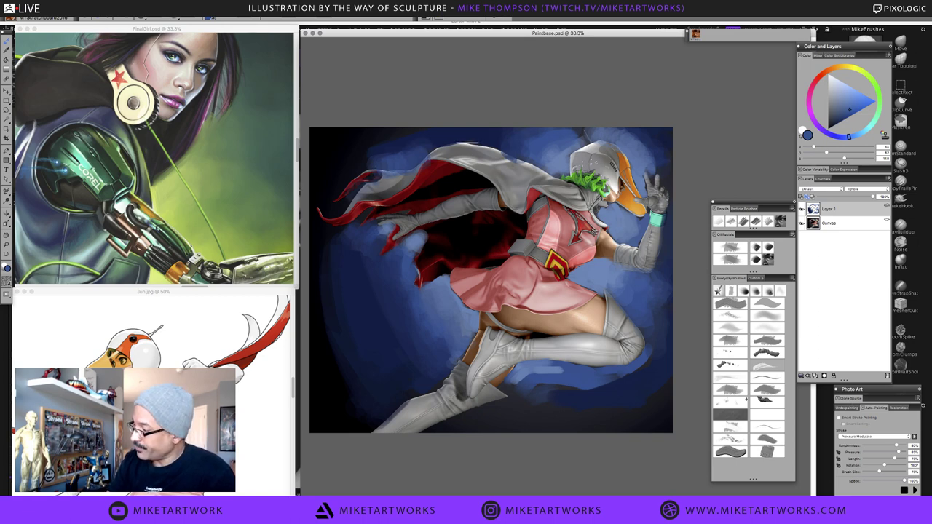
left_click(400, 147, "alt")
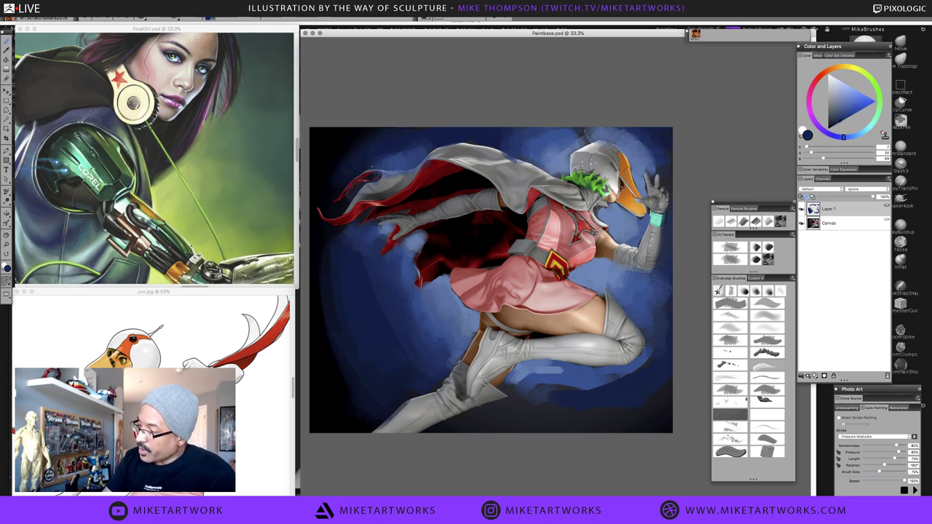
left_click(406, 153, "alt")
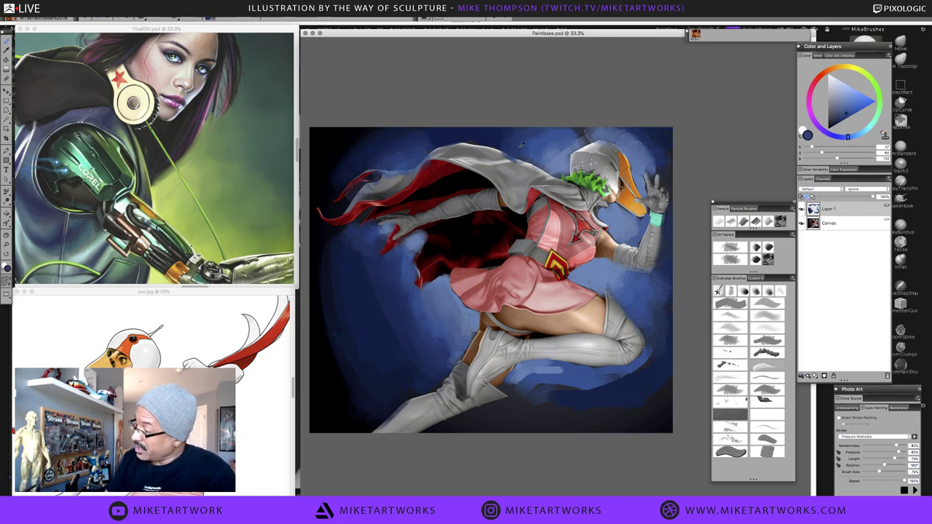
left_click(467, 138, "alt")
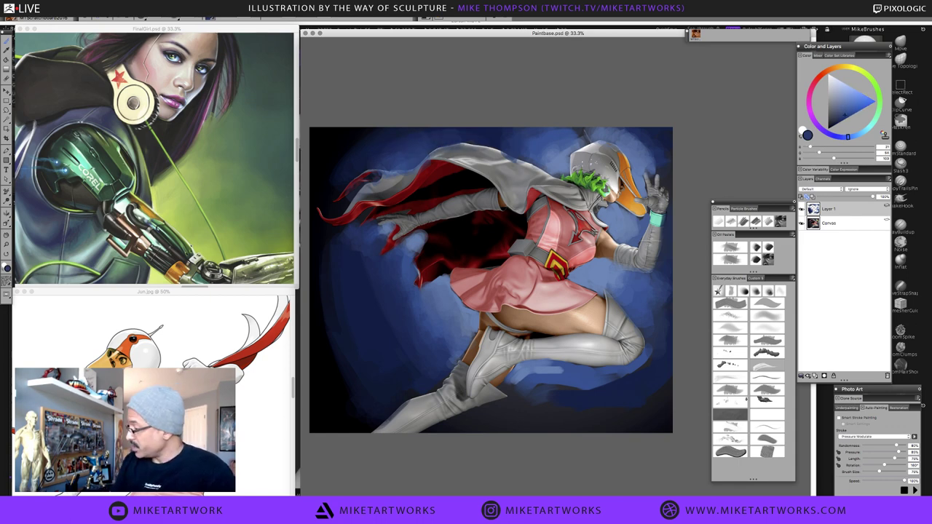
Sample the blues beneath the trailing hand and blend the background around the hand and nearby cape tips
left_click(406, 259, "alt")
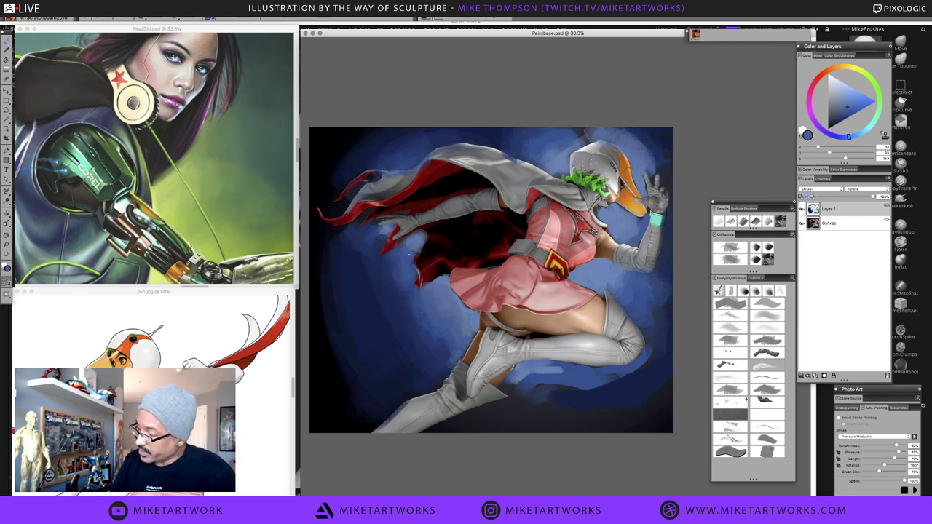
left_click(396, 256, "alt")
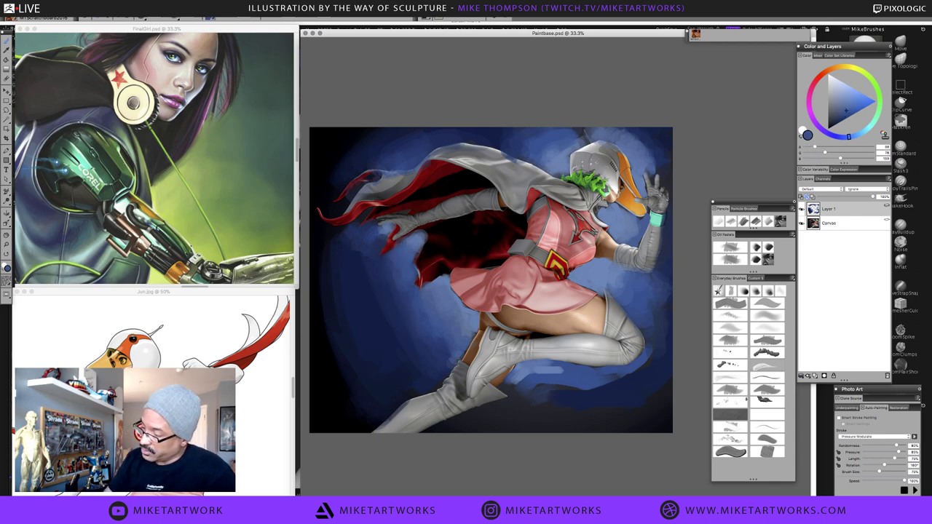
left_click(390, 263, "alt")
left_click_drag(390, 226, 379, 233)
left_click(386, 263, "alt")
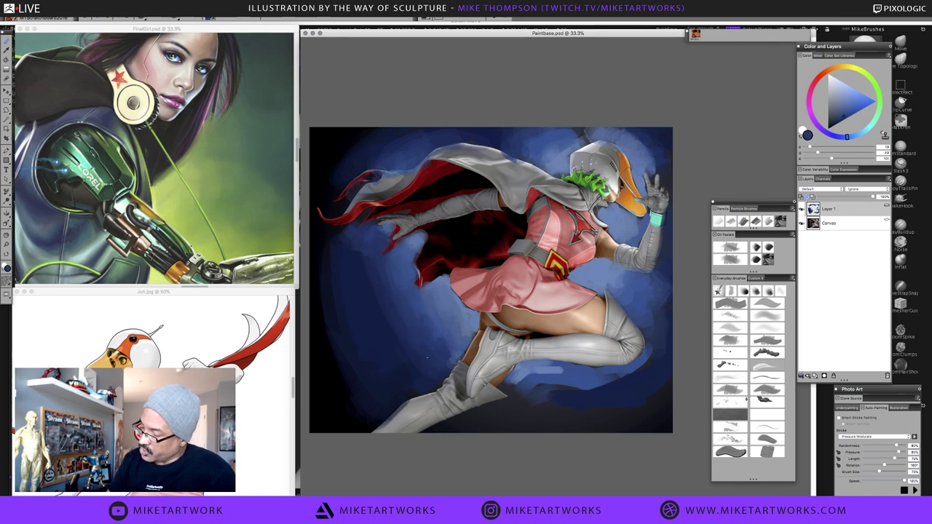
Paint sampled mid and lighter blues beneath the bent leg and up the background's outer edge past the knee
left_click(527, 385, "alt")
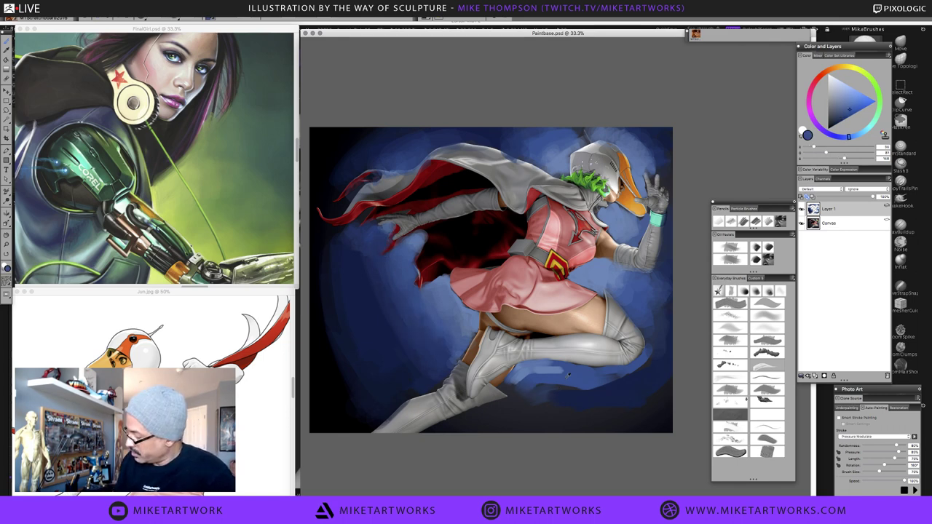
mouse_move(533, 397)
left_mouse_down()
mouse_move(586, 383)
mouse_move(518, 404)
left_mouse_up()
mouse_move(586, 394)
left_mouse_down()
mouse_move(653, 362)
mouse_move(659, 314)
left_mouse_up()
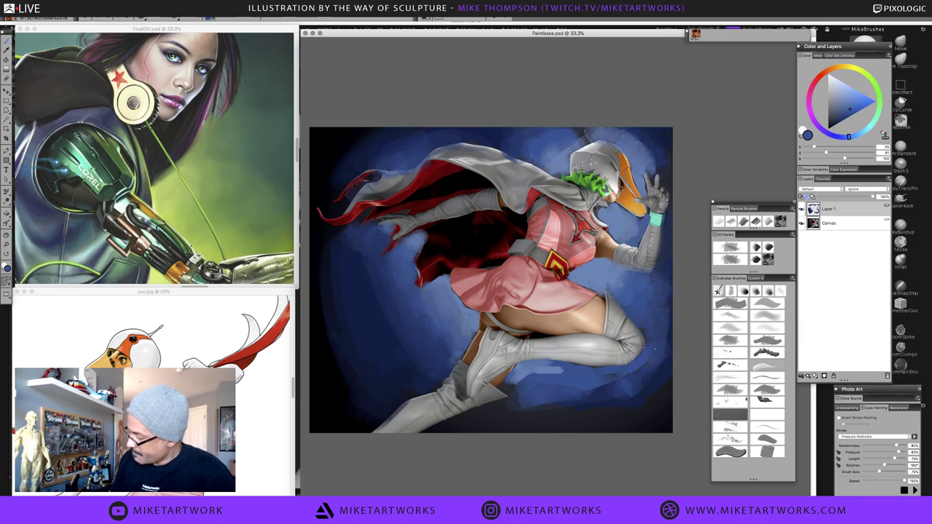
left_click_drag(659, 278, 667, 232)
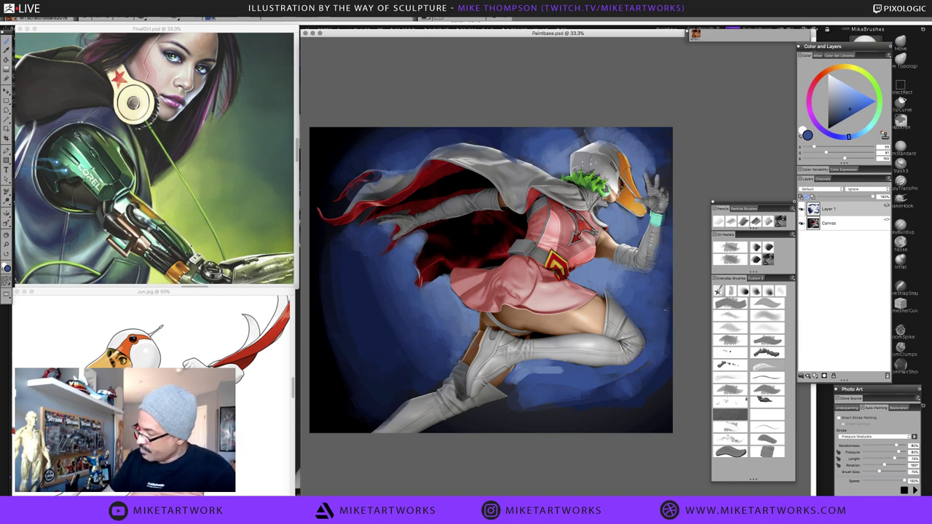
left_click(554, 372, "alt")
mouse_move(543, 378)
left_mouse_down()
mouse_move(511, 387)
mouse_move(589, 365)
left_mouse_up()
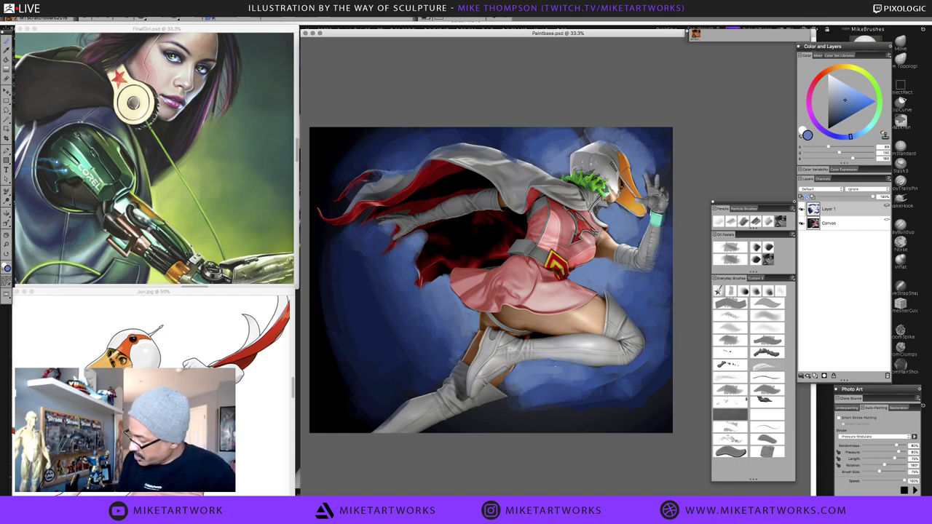
mouse_move(521, 388)
left_mouse_down()
mouse_move(511, 399)
mouse_move(559, 372)
left_mouse_up()
Blend the patch beneath the bent leg with sampled mid and dark blues, softening its lower edge
left_click(512, 399, "alt")
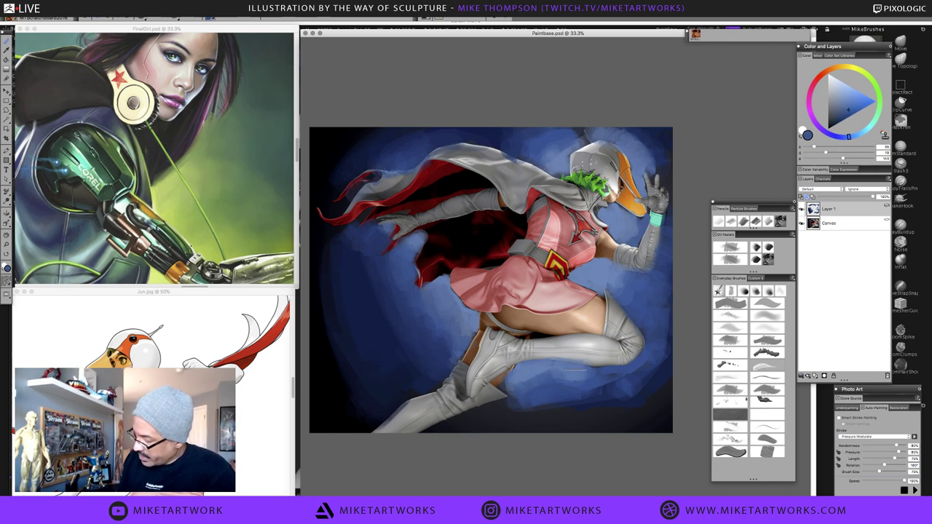
left_click(520, 399, "alt")
mouse_move(518, 400)
left_mouse_down()
mouse_move(502, 420)
mouse_move(625, 380)
left_mouse_up()
left_click(573, 401, "alt")
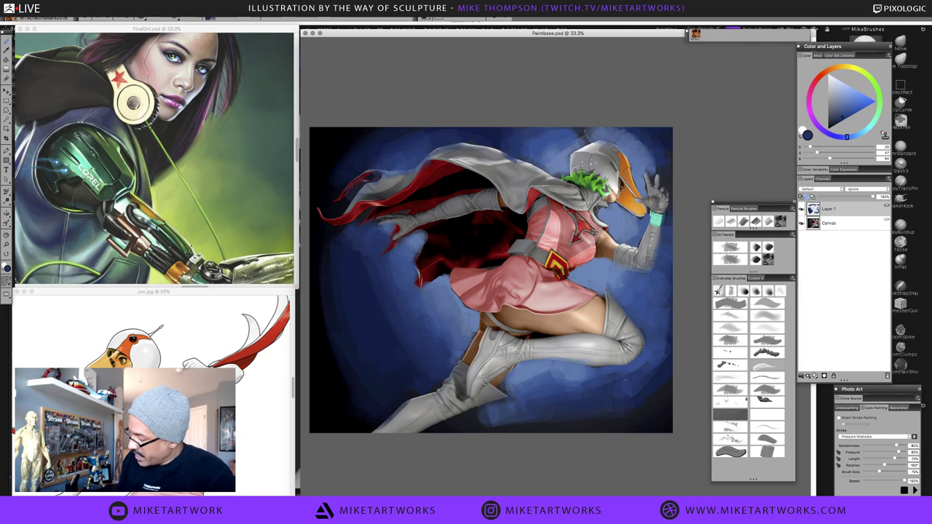
left_click(606, 386, "alt")
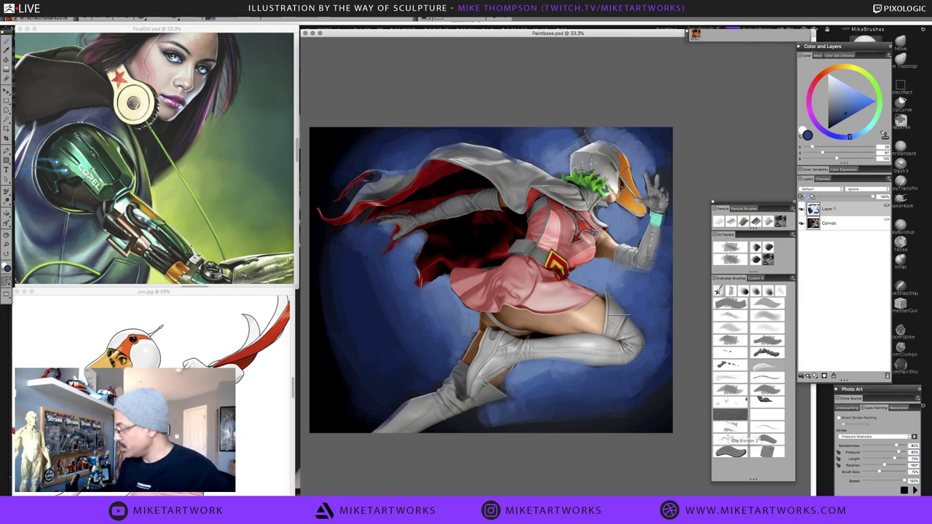
Sample blues beside the forearm, chest and raised hand and blend the background around the hand and helmet
left_click(655, 262, "alt")
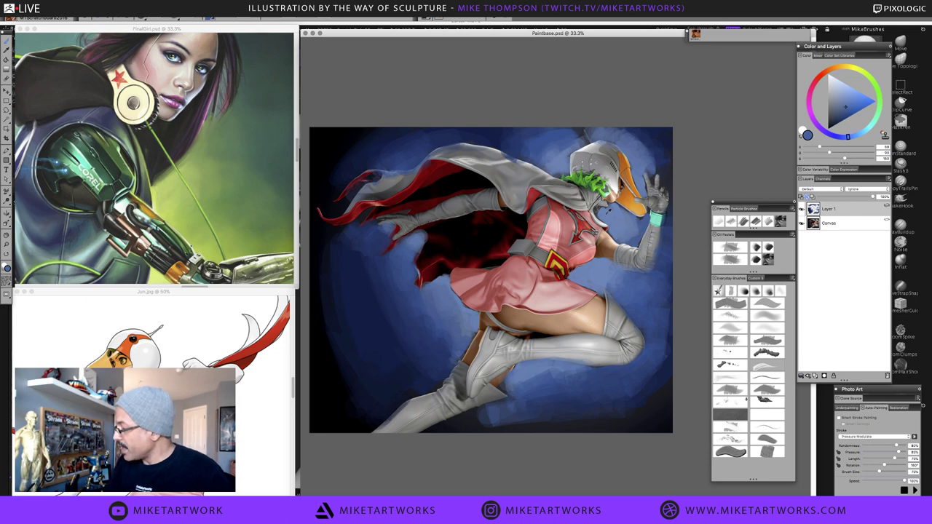
left_click(607, 211, "alt")
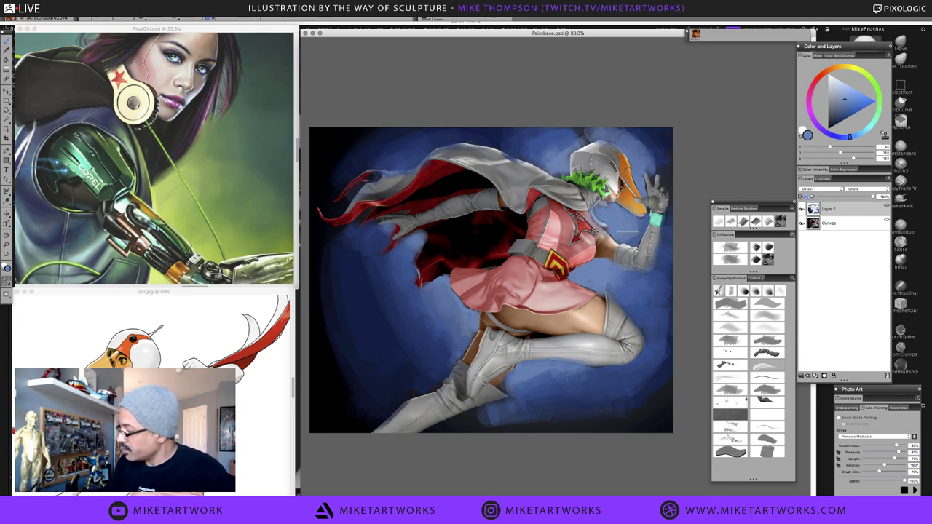
left_click(660, 161, "alt")
mouse_move(655, 168)
left_mouse_down()
mouse_move(631, 140)
mouse_move(633, 149)
left_mouse_up()
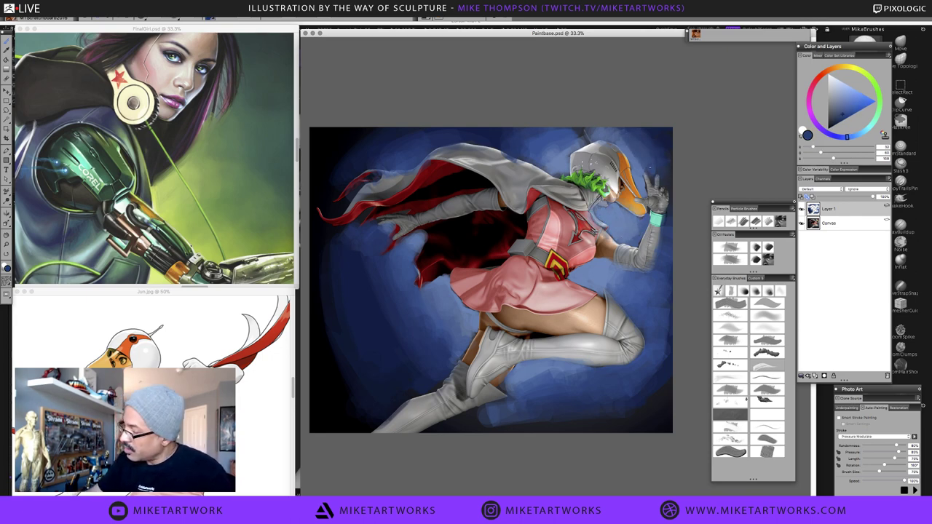
left_click(649, 173, "alt")
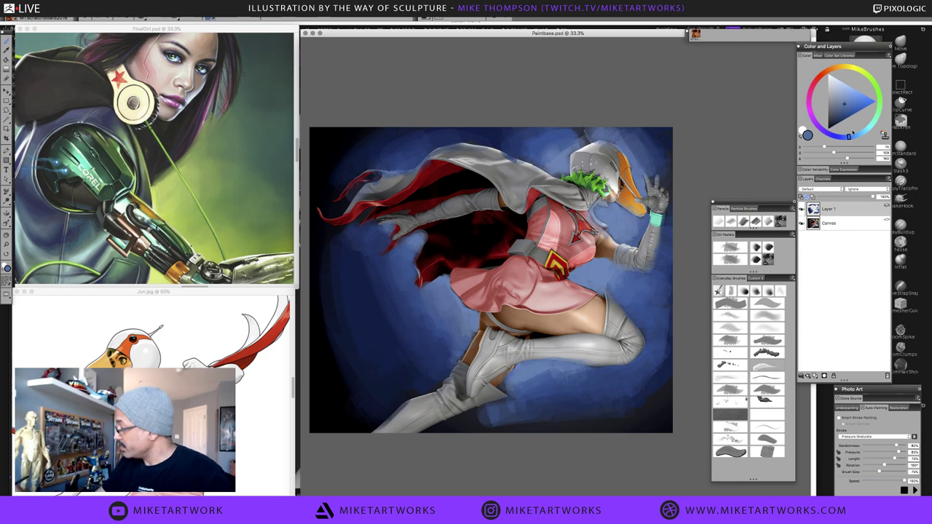
Choose a brighter, more cyan blue and brush highlights around the helmet, raised arm and knee, and behind the trailing leg
left_click(856, 134)
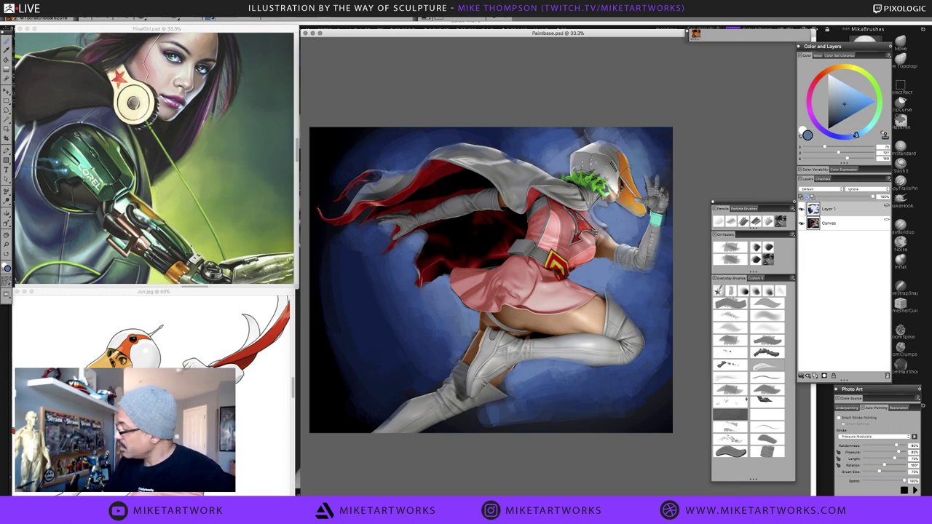
left_click_drag(845, 103, 865, 101)
left_click_drag(648, 157, 625, 133)
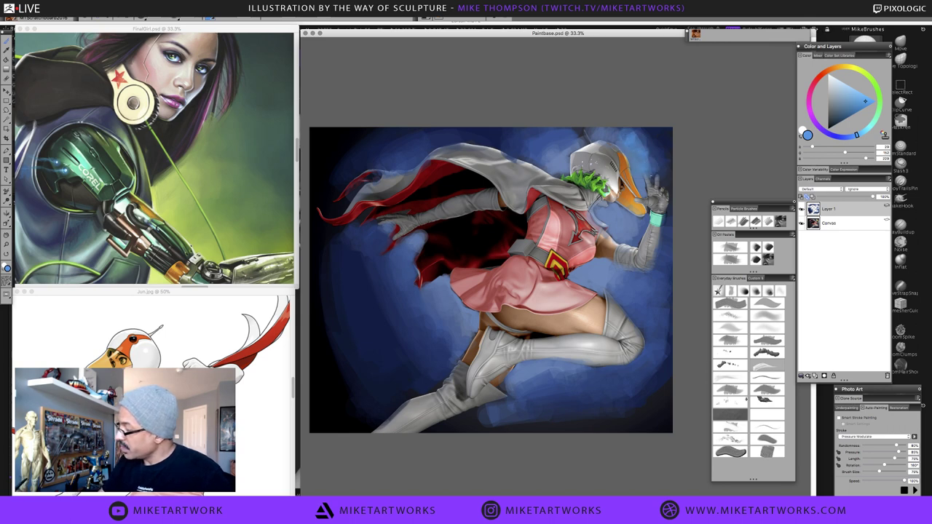
left_click_drag(640, 214, 628, 246)
mouse_move(612, 295)
left_mouse_down()
mouse_move(625, 281)
mouse_move(648, 299)
left_mouse_up()
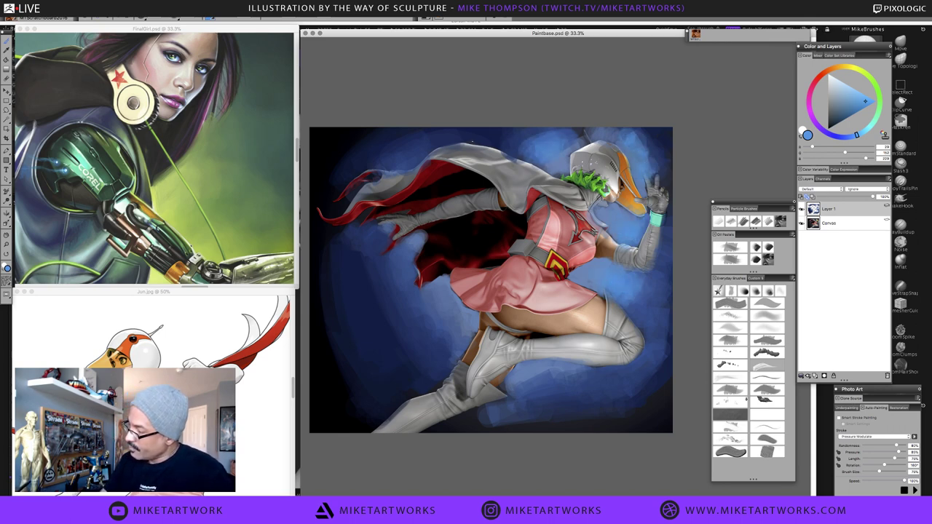
mouse_move(406, 322)
left_mouse_down()
mouse_move(407, 306)
mouse_move(447, 362)
mouse_move(564, 414)
mouse_move(644, 366)
mouse_move(519, 392)
left_mouse_up()
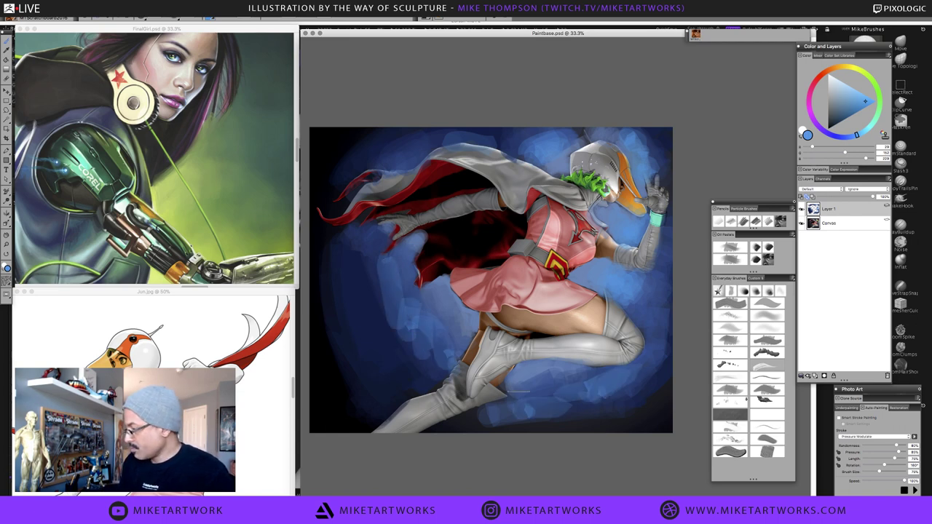
Sample mid and dark blues and blend the background between the trailing arm, the skirt and the trailing leg
left_click(423, 342, "alt")
mouse_move(383, 326)
left_mouse_down()
mouse_move(386, 278)
mouse_move(404, 247)
left_mouse_up()
left_click(421, 304, "alt")
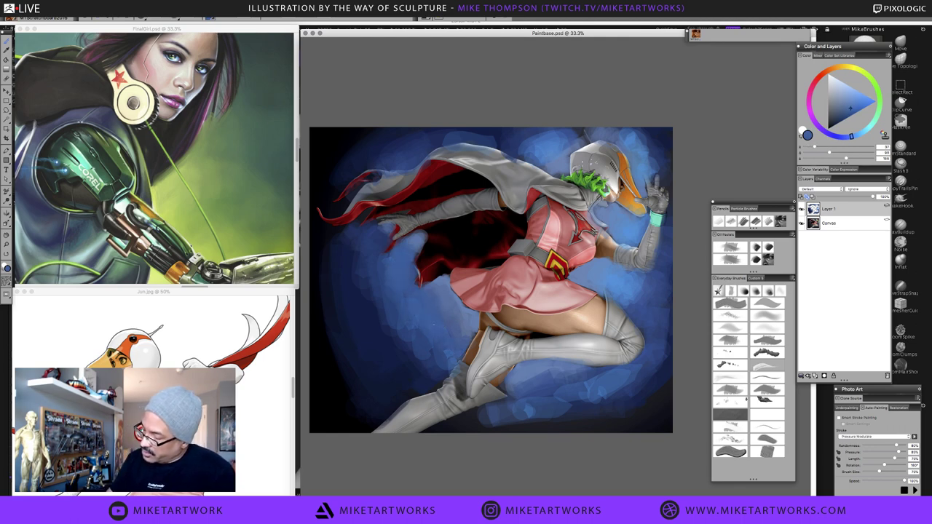
left_click(439, 282, "alt")
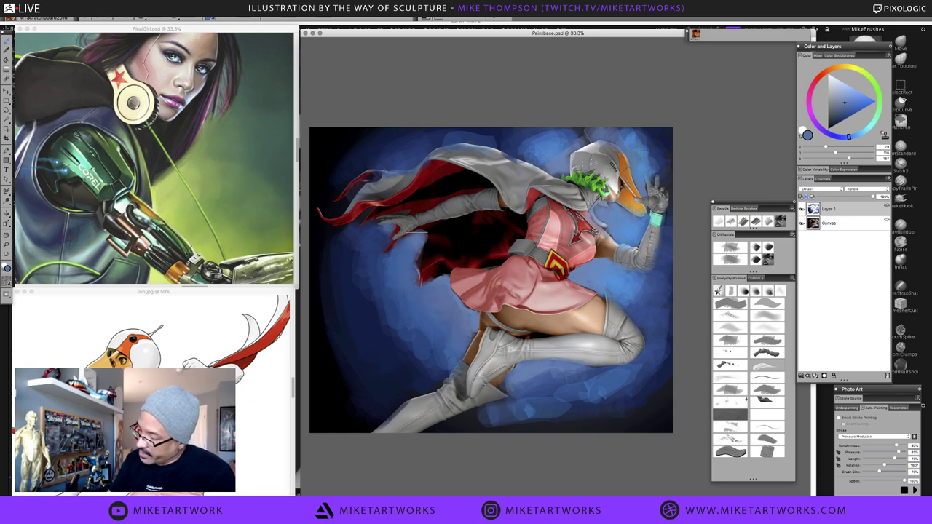
left_click(391, 322, "alt")
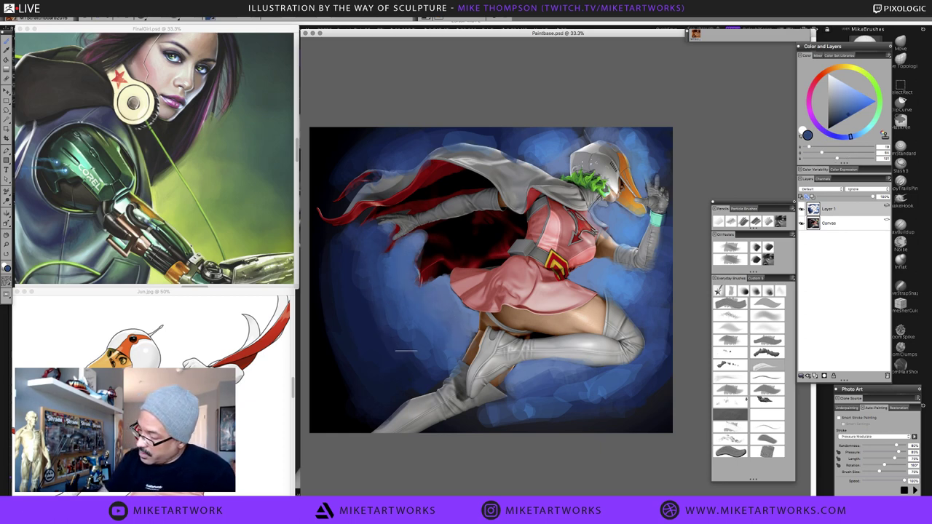
left_click(377, 309, "alt")
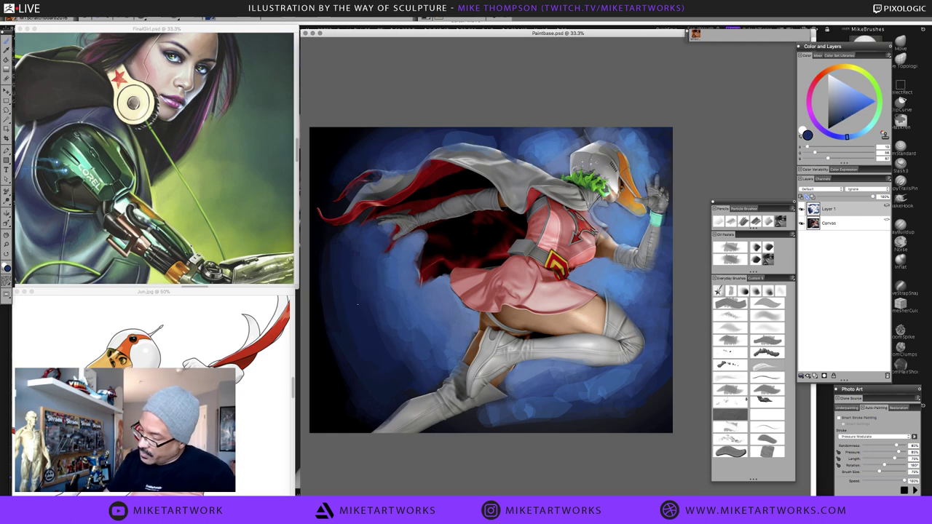
left_click(382, 271, "alt")
left_click(386, 280, "alt")
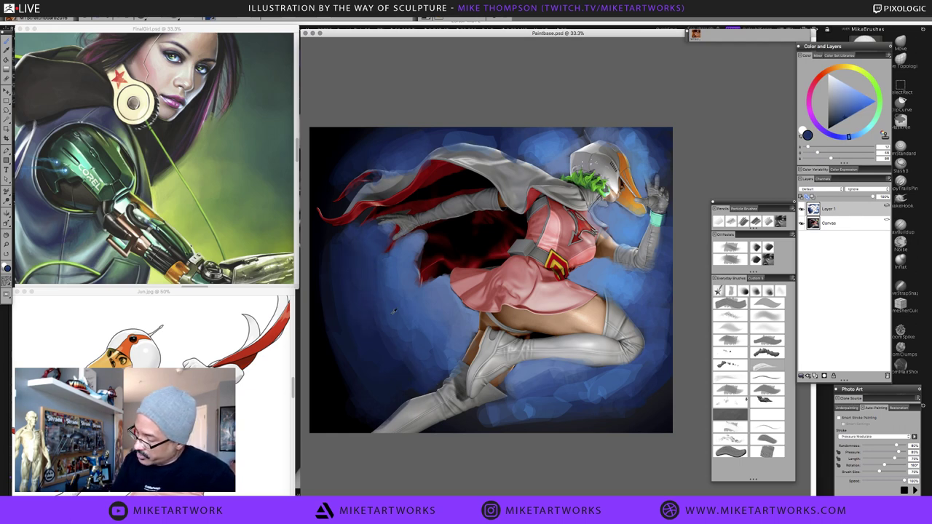
left_click(394, 312, "alt")
left_click(404, 341, "alt")
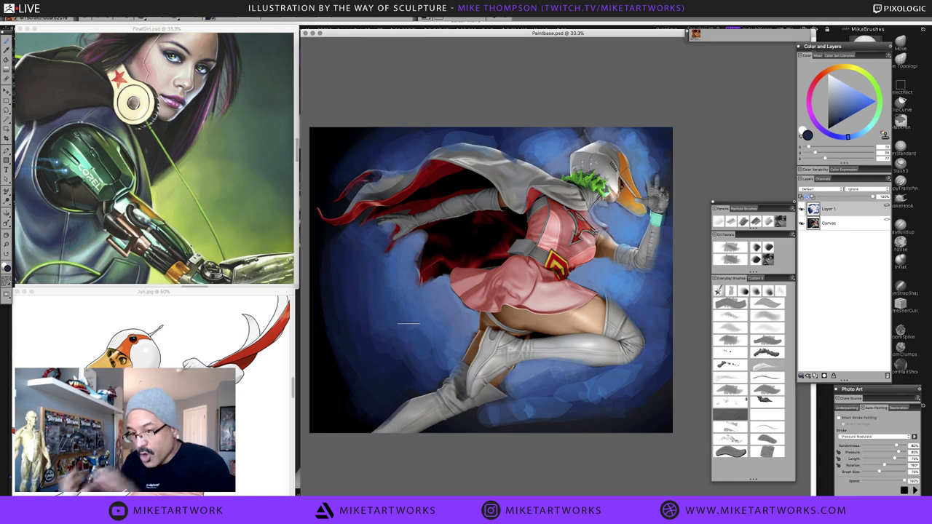
left_click(410, 379, "alt")
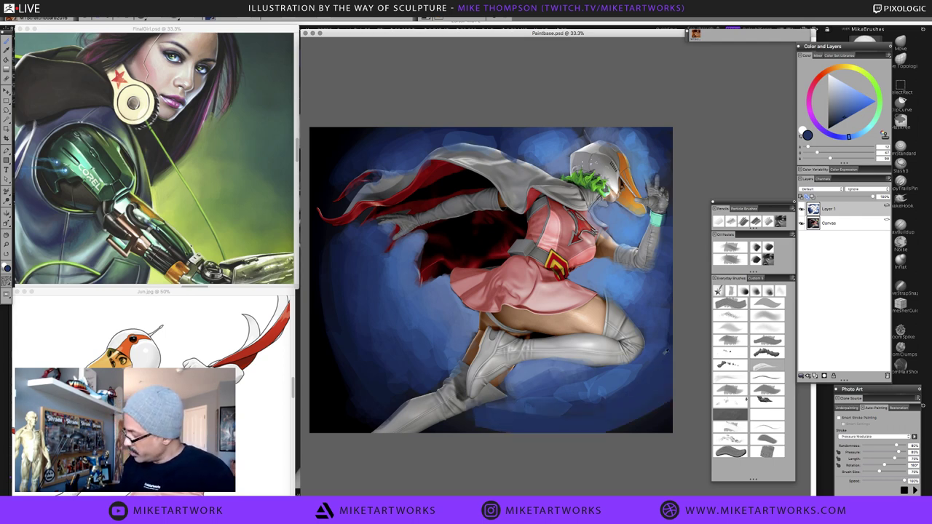
Paint sampled darker blues along the background's outer edges past the knee, below the legs and behind the trailing arm, blending above the cape
left_click_drag(664, 351, 664, 321)
left_click(659, 403, "alt")
left_click_drag(663, 406, 615, 426)
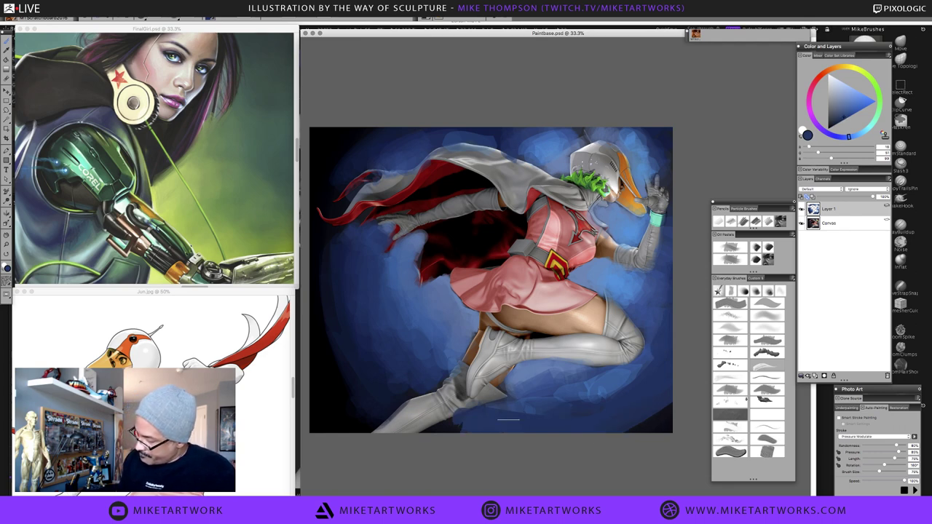
left_click(414, 381, "alt")
left_click_drag(384, 393, 370, 359)
mouse_move(342, 314)
left_mouse_down()
mouse_move(335, 248)
mouse_move(367, 298)
left_mouse_up()
left_click(336, 243, "alt")
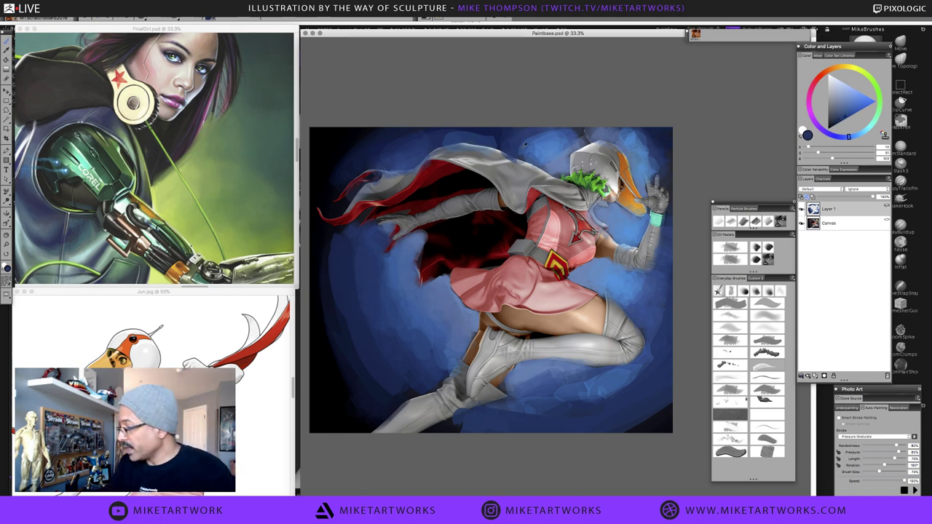
left_click(561, 142, "alt")
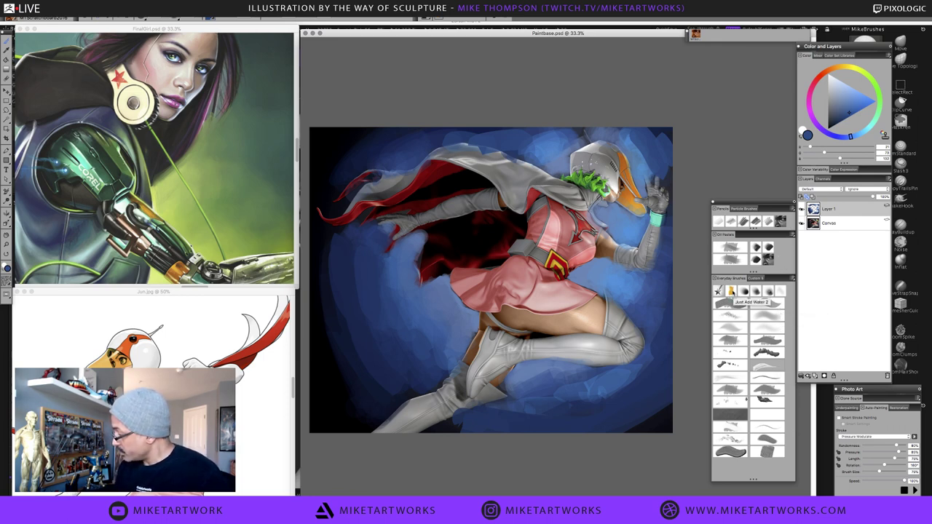
Smooth the visible brush strokes in the blue background around the figure with the Just Add Water 2 blender
left_click(731, 293)
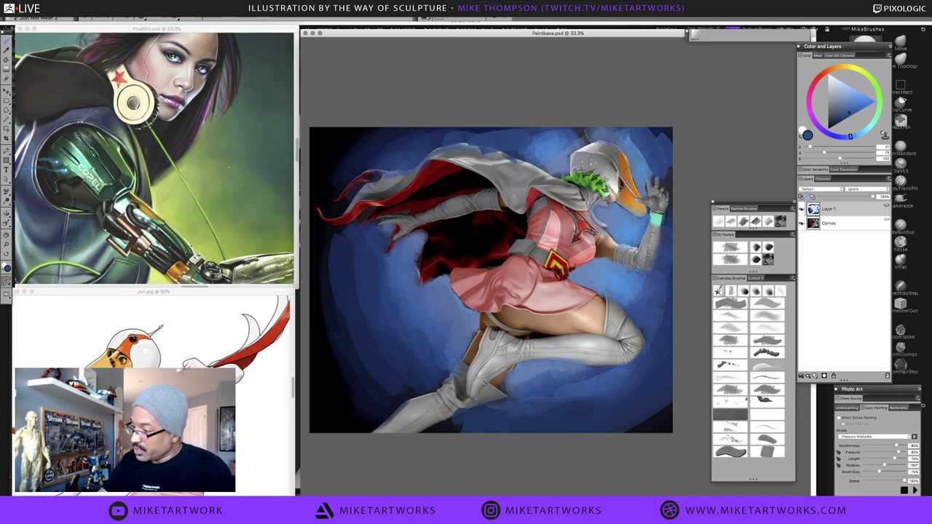
scroll(381, 257, "up", 3)
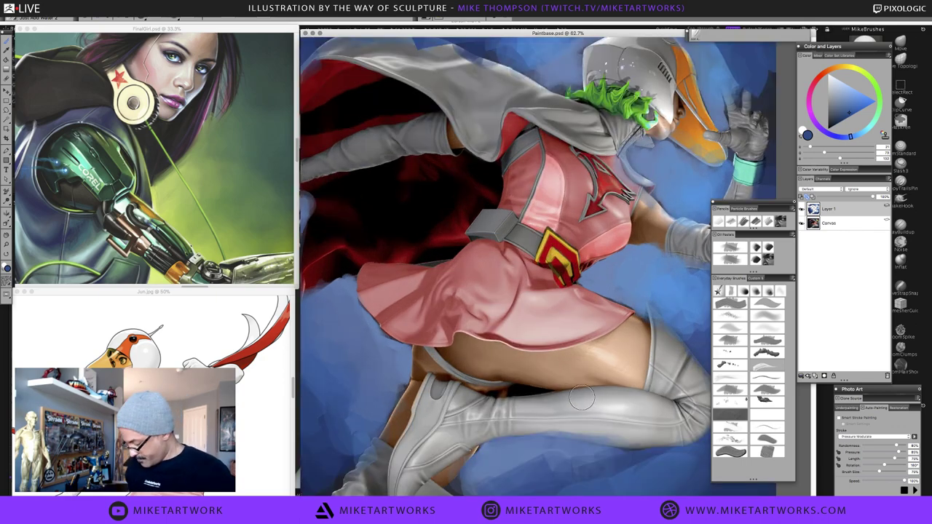
scroll(581, 397, "down", 2)
scroll(581, 397, "down", 1)
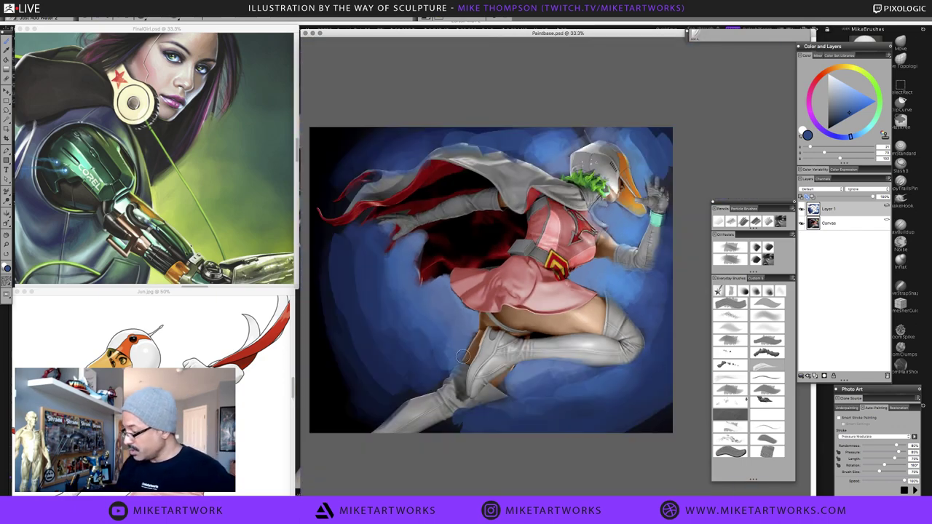
scroll(468, 354, "up", 1)
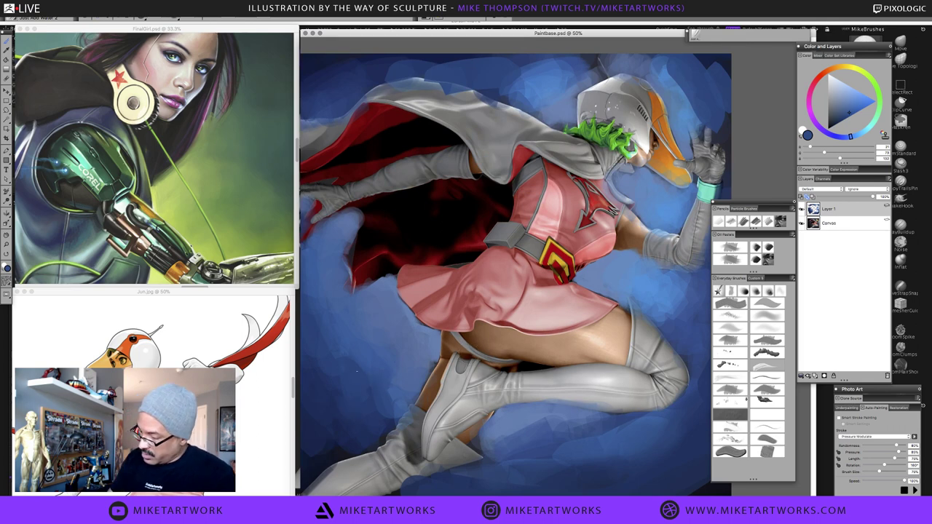
scroll(424, 362, "down", 1)
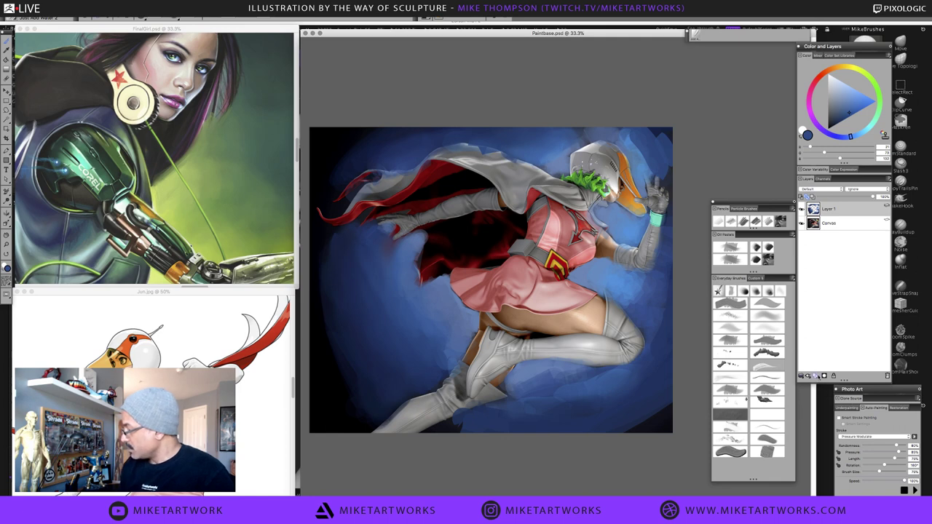
Add a second layer of blue strokes over the background, give it a layer mask and paint parts of the mask black
left_click(823, 377)
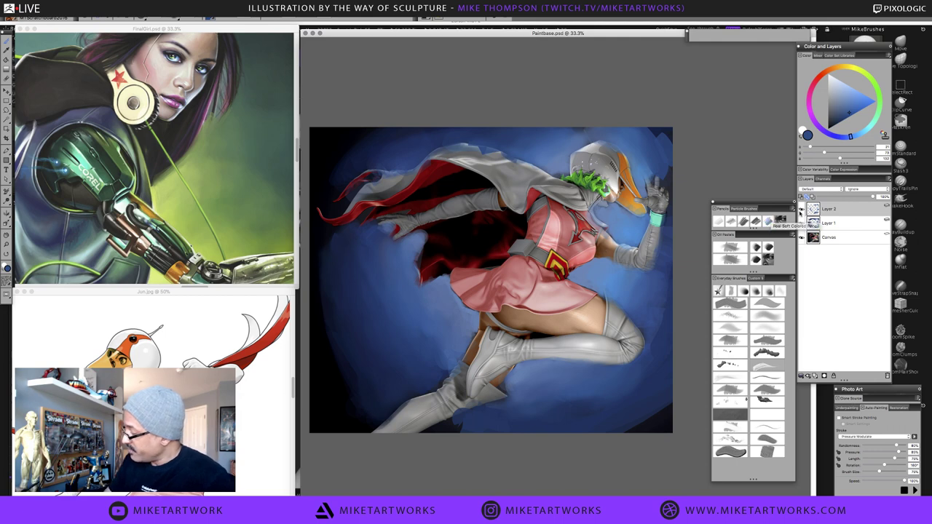
left_click(801, 209)
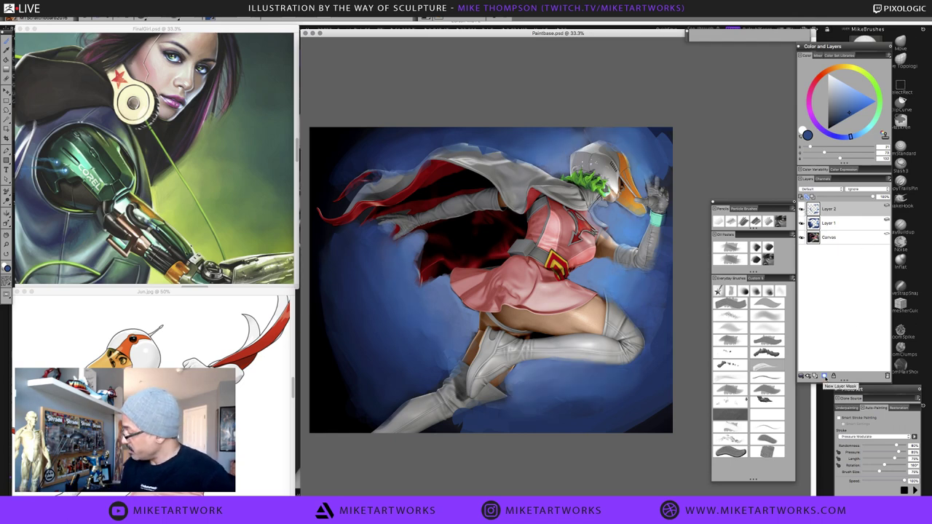
left_click(834, 380)
left_click(829, 129)
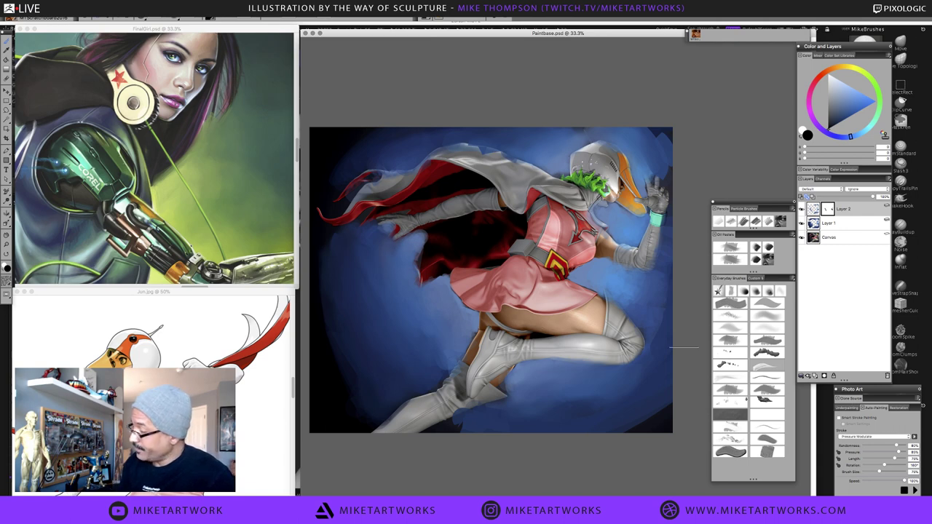
Merge Layer 1 with the masked Layer 2 and add a new empty layer above the result
left_click(852, 226)
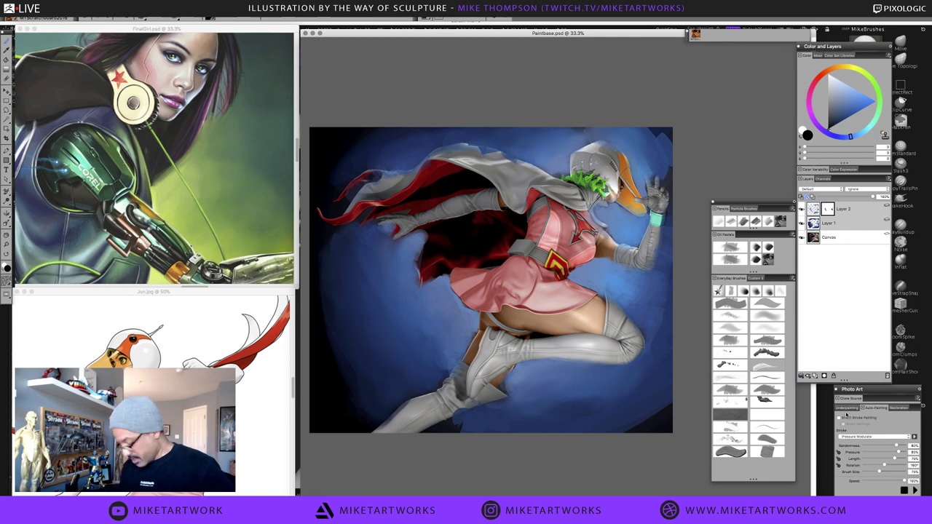
key("super+e")
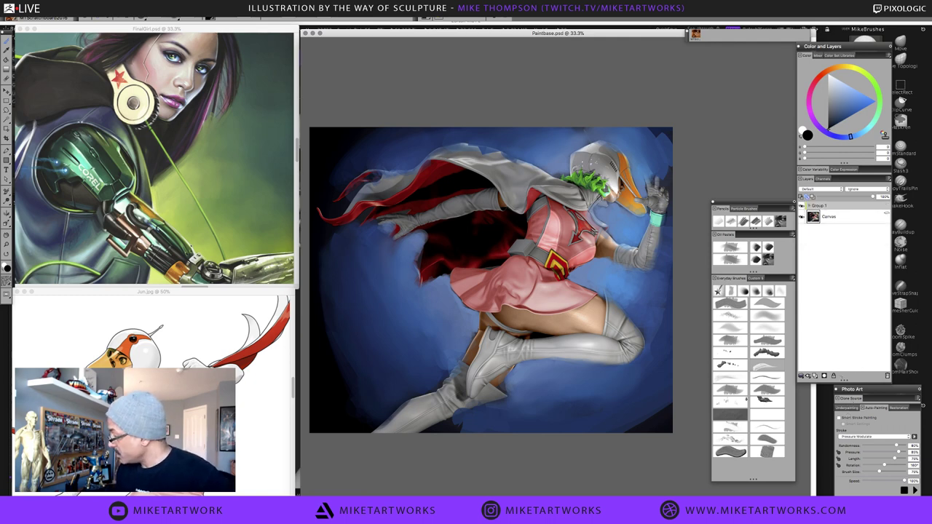
left_click(824, 377)
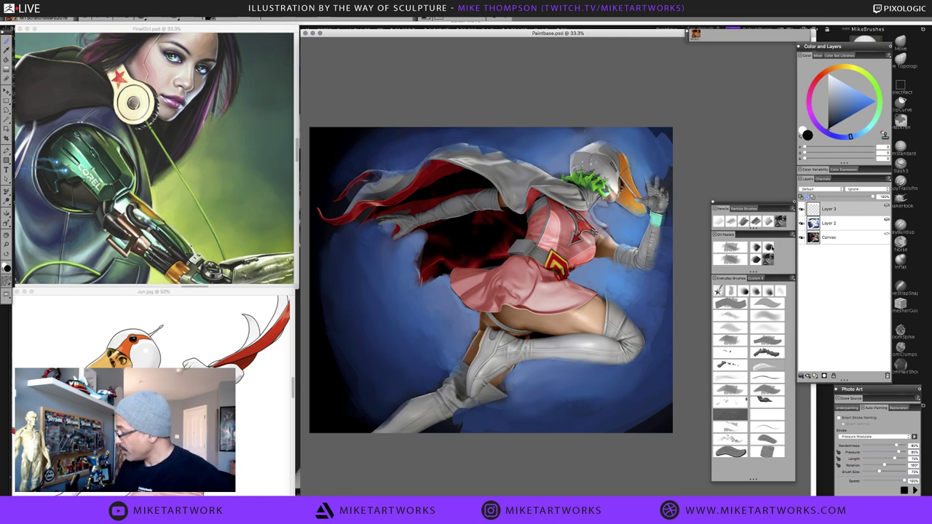
With the Oil Pastel brush, paint sampled brighter blues on the new layer around the raised arm, chest and helmet
left_click(743, 249)
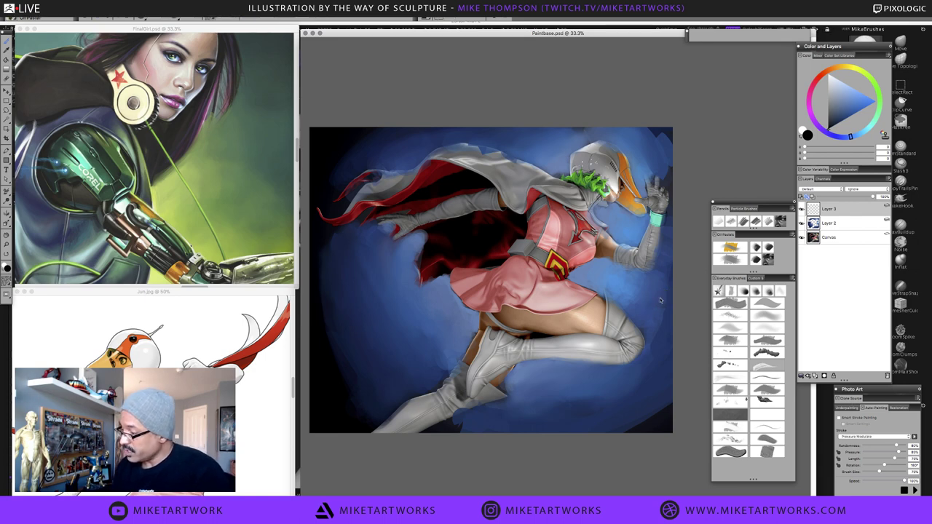
left_click(629, 300, "alt")
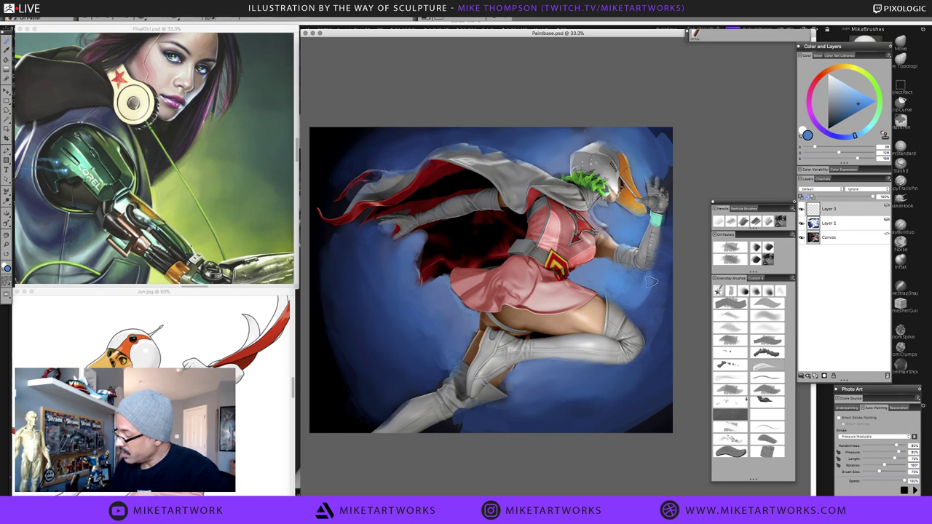
left_click(654, 280, "alt")
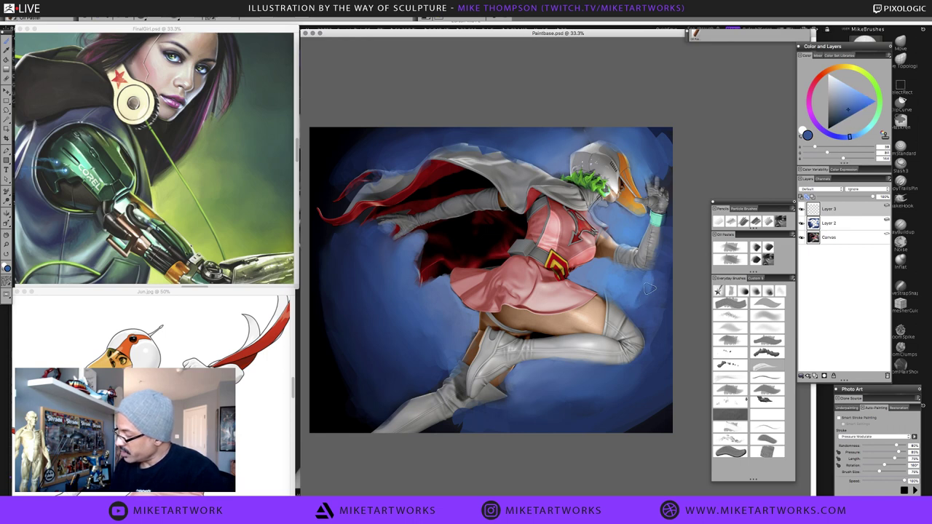
left_click(639, 298, "alt")
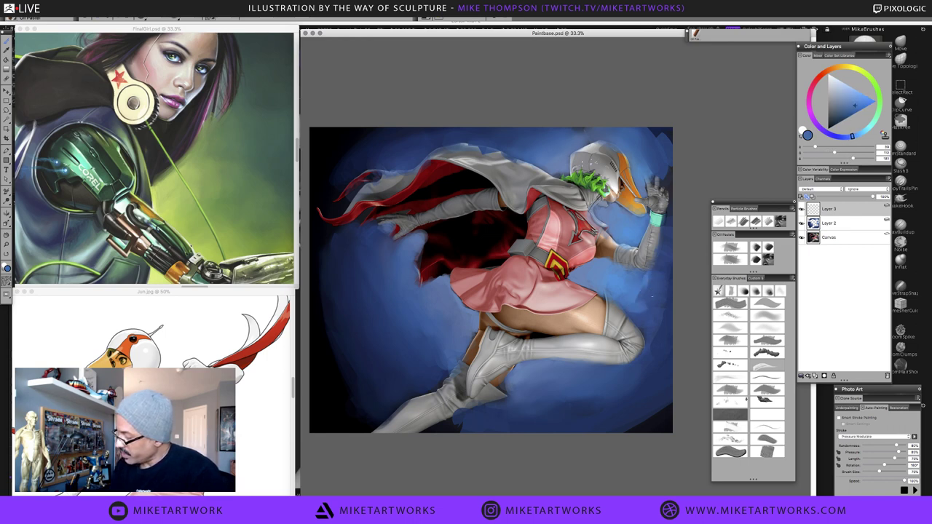
left_click(659, 286, "alt")
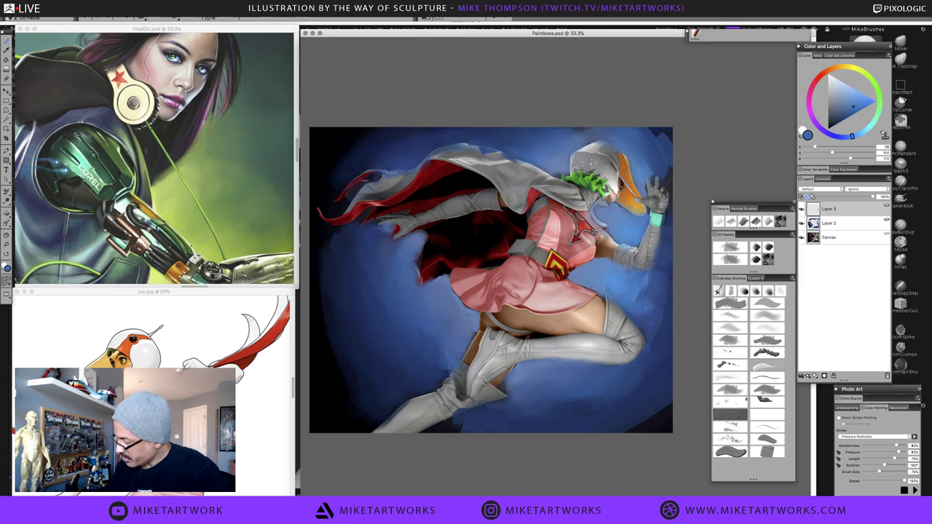
left_click(660, 290, "alt")
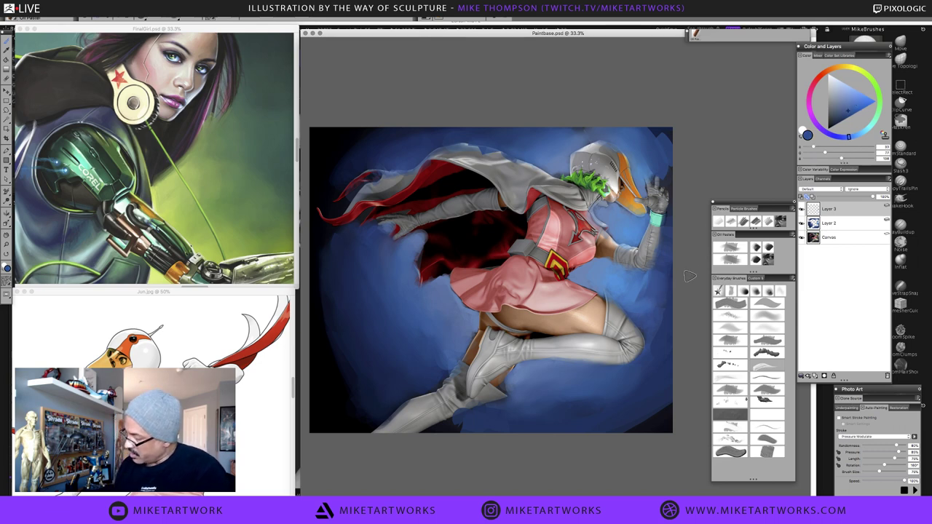
left_click(615, 282, "alt")
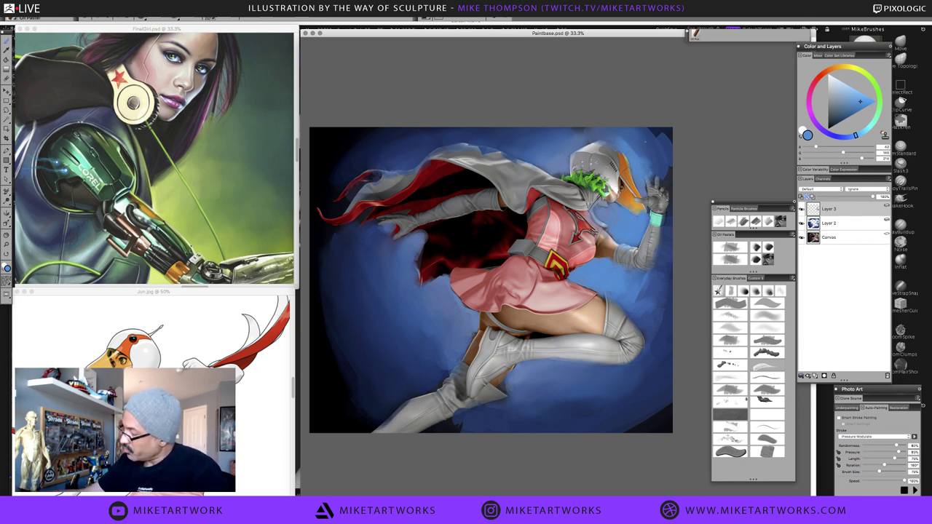
key("ctrl+plus")
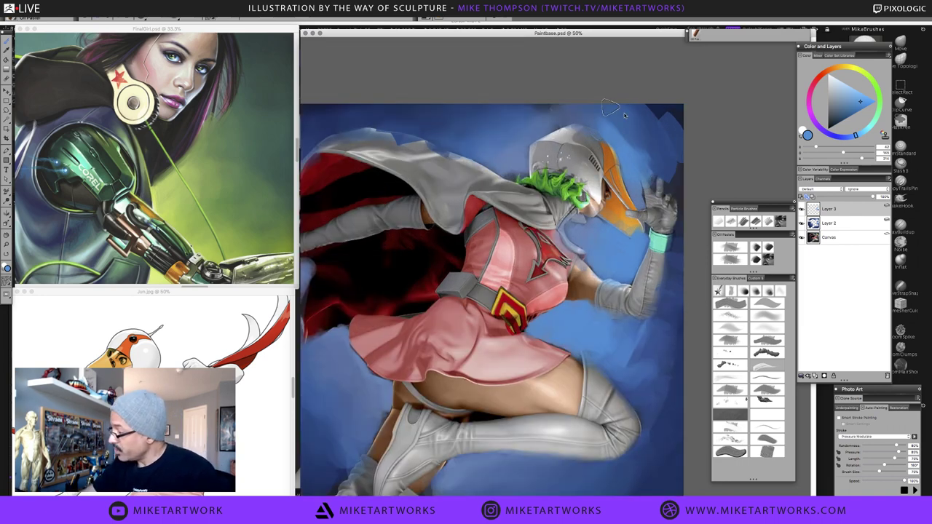
key("ctrl+plus")
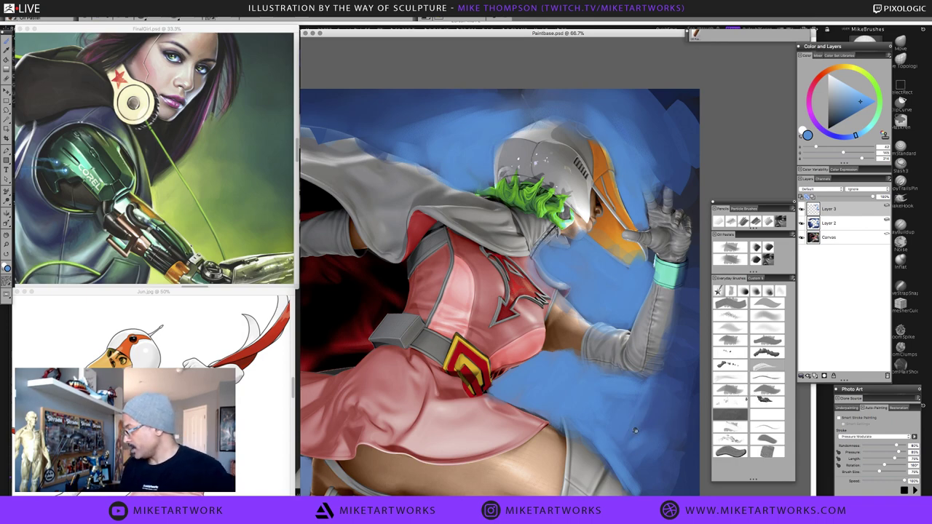
Paint the bright blue into the gap between thigh and boot and along the underside of the bent leg down to the foot
left_click_drag(633, 447, 666, 361)
mouse_move(640, 429)
left_mouse_down()
mouse_move(681, 369)
mouse_move(688, 388)
left_mouse_up()
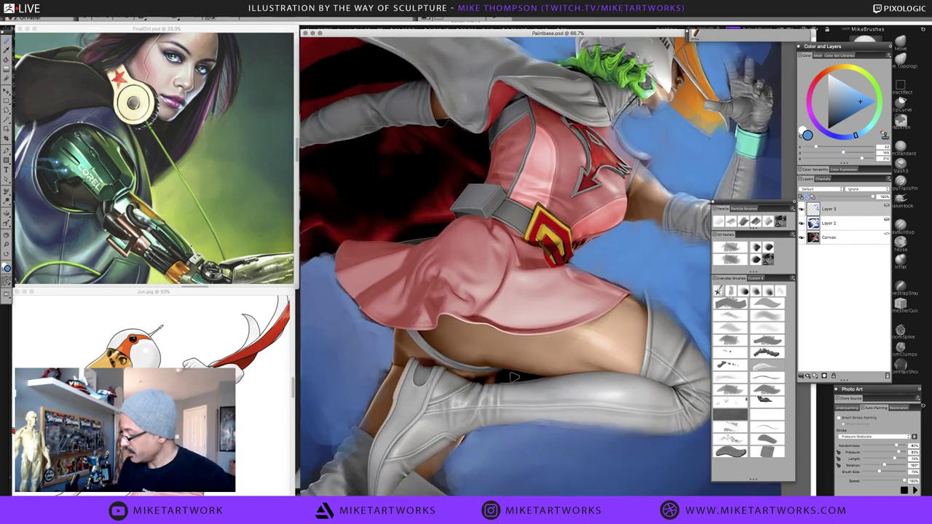
mouse_move(502, 377)
left_mouse_down()
mouse_move(535, 375)
mouse_move(501, 375)
mouse_move(506, 382)
left_mouse_up()
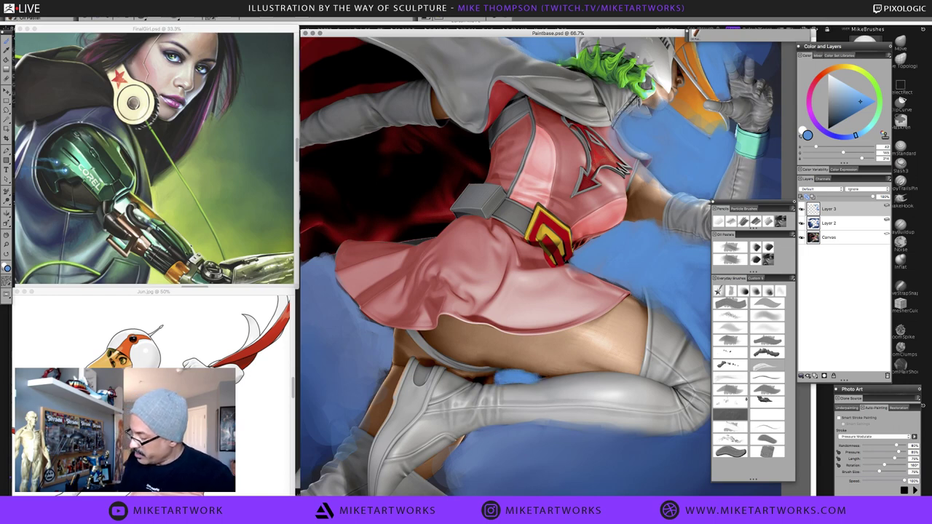
left_click_drag(477, 430, 695, 437)
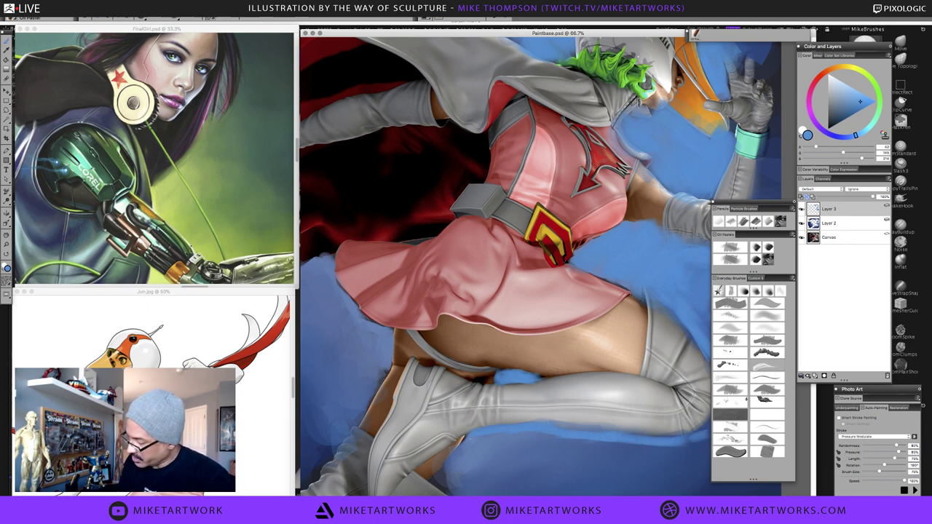
mouse_move(462, 444)
left_mouse_down()
mouse_move(443, 486)
mouse_move(437, 478)
mouse_move(457, 457)
mouse_move(452, 489)
mouse_move(436, 483)
left_mouse_up()
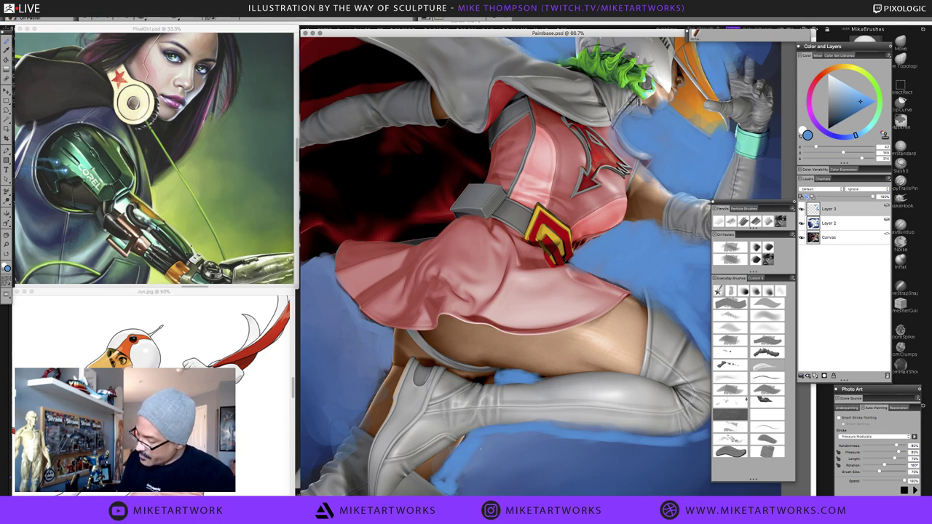
mouse_move(522, 435)
left_mouse_down()
mouse_move(498, 440)
mouse_move(581, 440)
left_mouse_up()
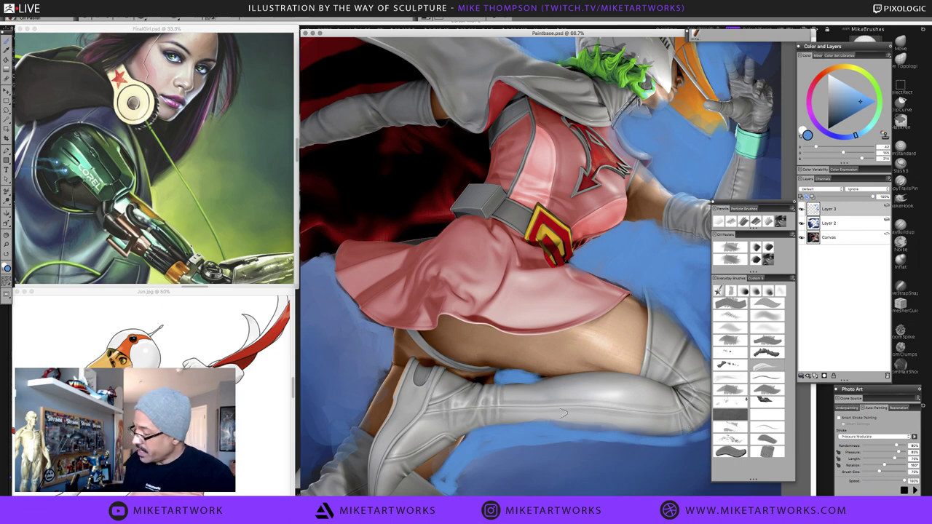
Enlarge the brush to a radius of about 69 and paint bright blue arcs in the background behind the skirt and lower boot
mouse_move(383, 366)
left_mouse_down()
mouse_move(377, 380)
mouse_move(344, 385)
mouse_move(332, 408)
mouse_move(356, 390)
mouse_move(353, 417)
mouse_move(382, 382)
left_mouse_up()
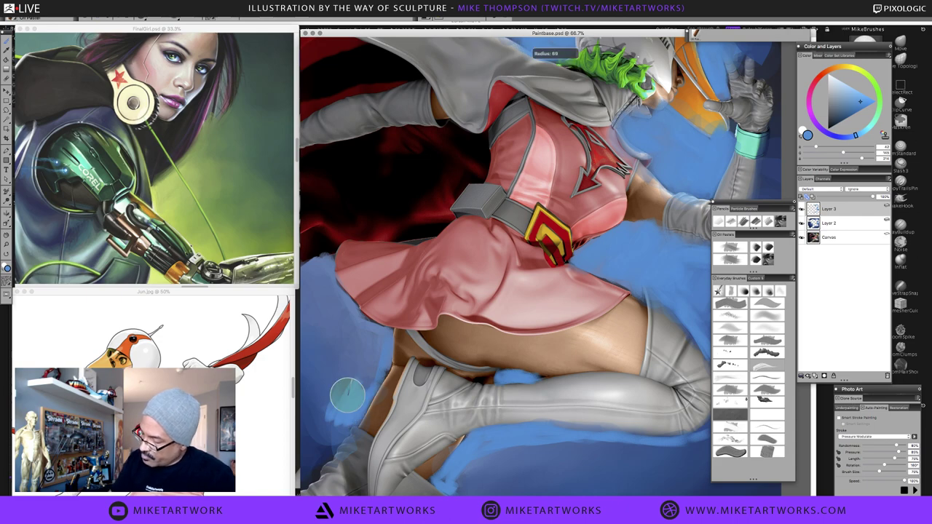
key("ctrl+minus")
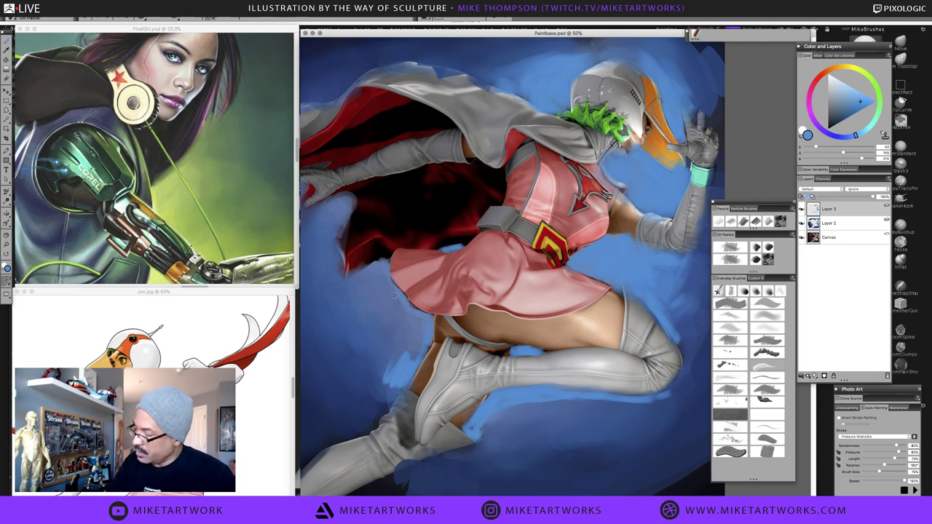
left_click_drag(342, 335, 389, 394)
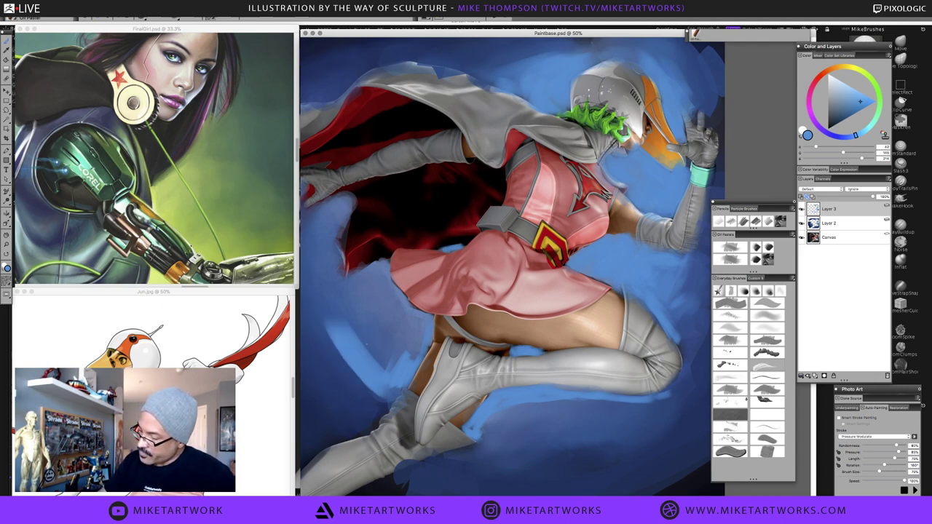
left_click_drag(349, 324, 394, 368)
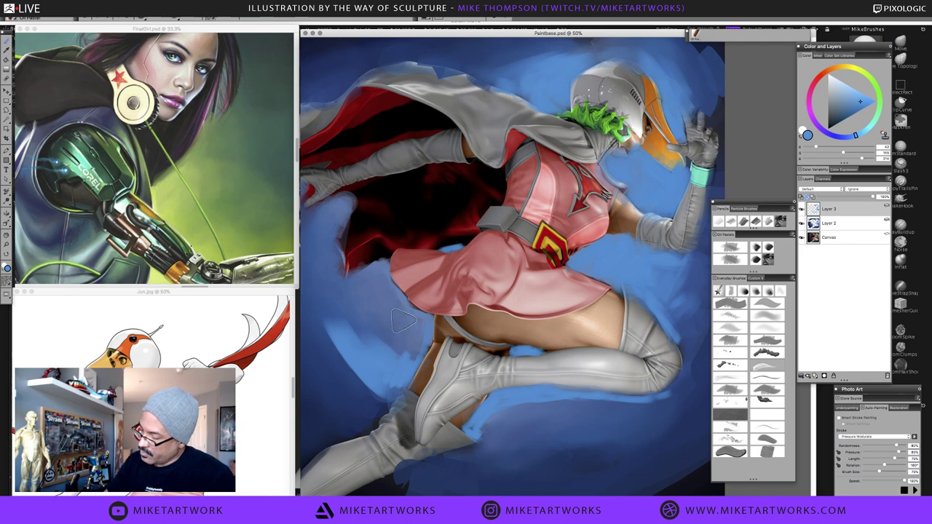
Soften the bright arcs behind the lower boot by painting over them with darker and medium blues sampled from the surrounding background
left_click(325, 318, "alt")
left_click_drag(320, 317, 363, 384)
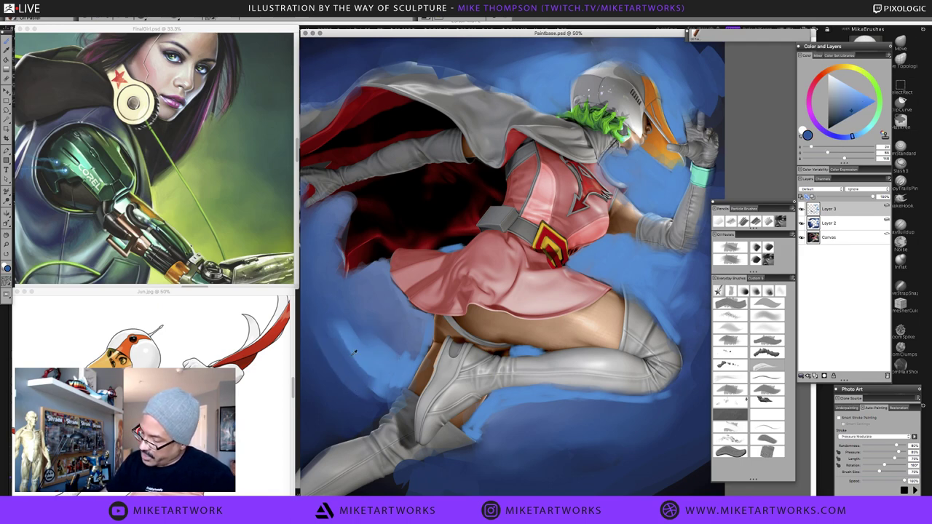
left_click(350, 336, "alt")
mouse_move(331, 324)
left_mouse_down()
mouse_move(342, 358)
mouse_move(332, 371)
left_mouse_up()
left_click(322, 318, "alt")
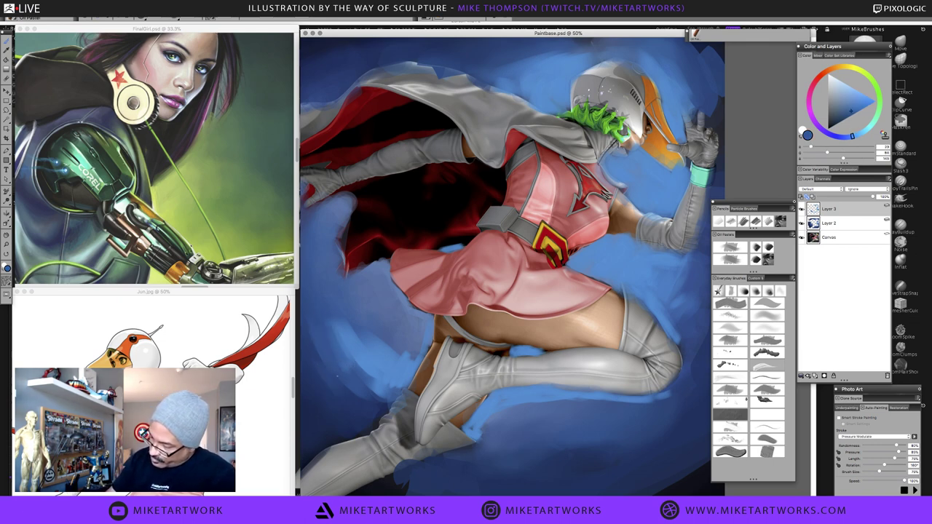
left_click(374, 396, "alt")
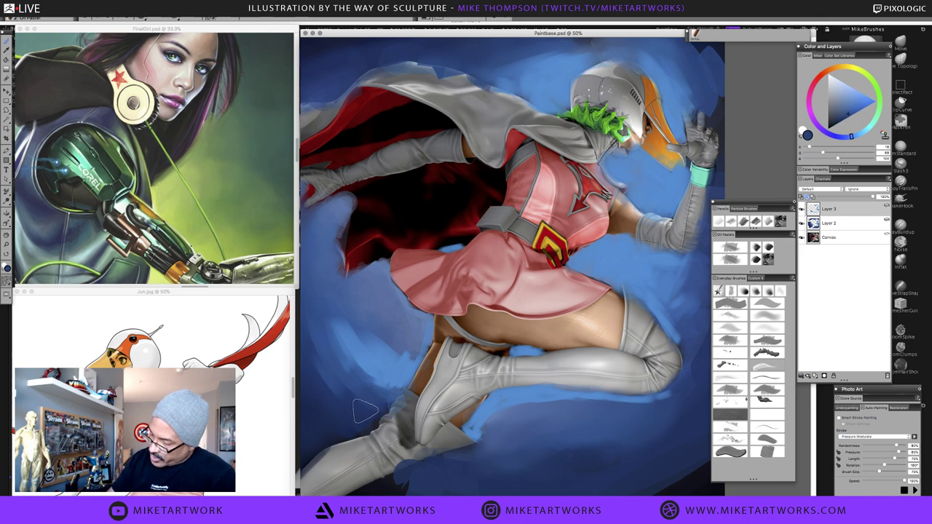
left_click(356, 360, "alt")
left_click(358, 357, "alt")
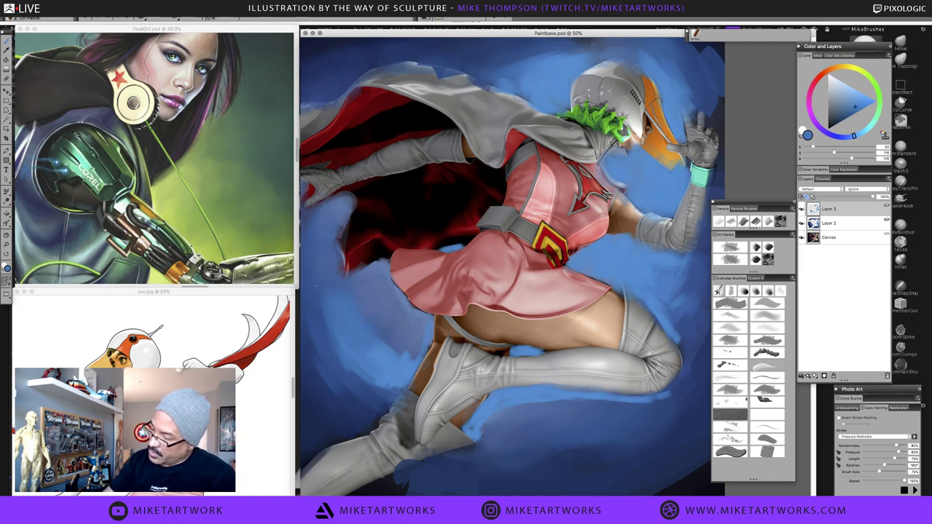
Blend the background below the outstretched glove toward the dark outer edge using progressively darker sampled blues
left_click_drag(513, 293, 517, 293)
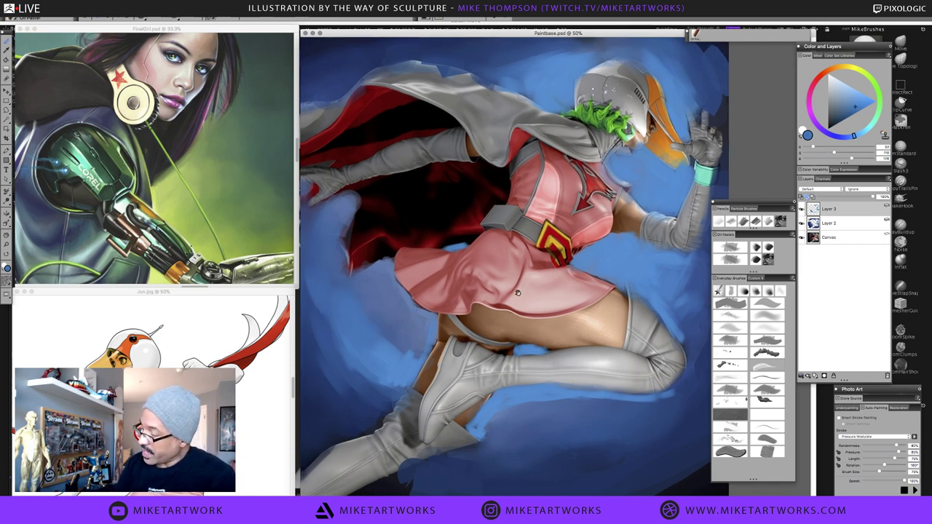
scroll(518, 294, "up", 1)
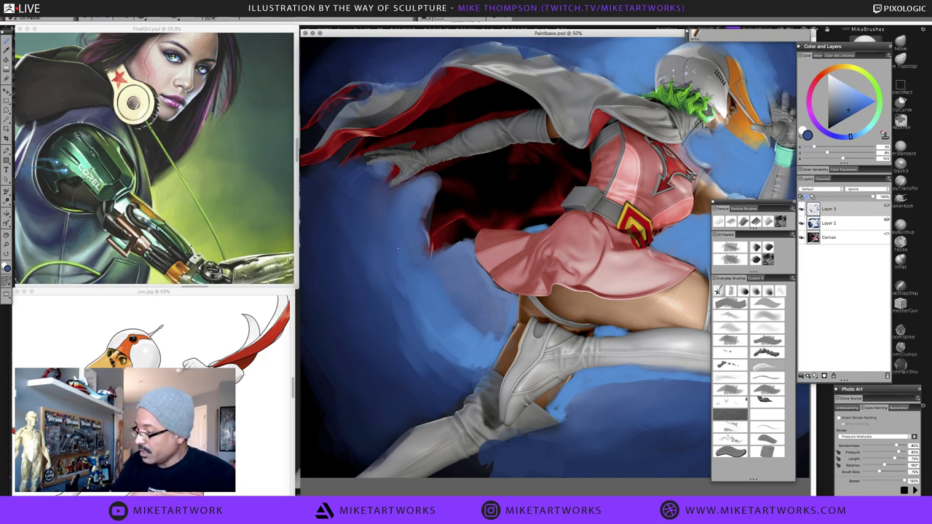
left_click(395, 232, "alt")
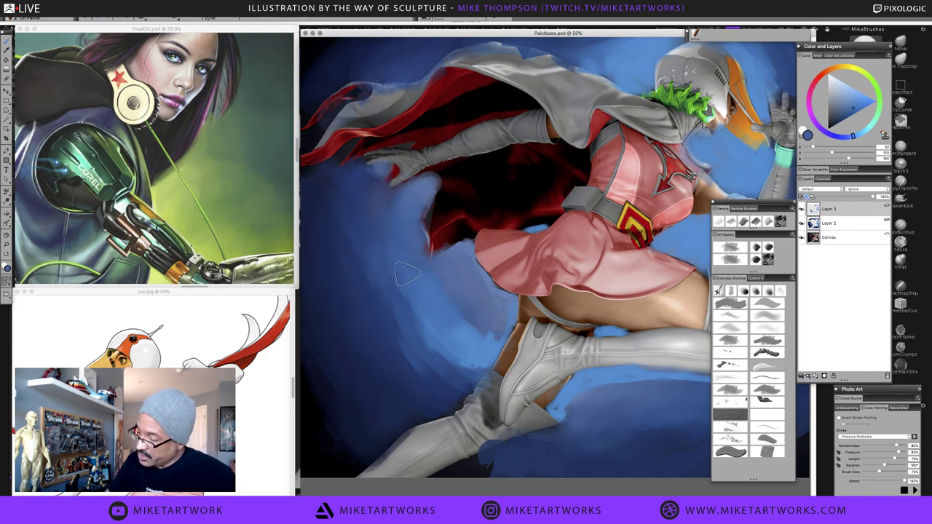
left_click(383, 216, "alt")
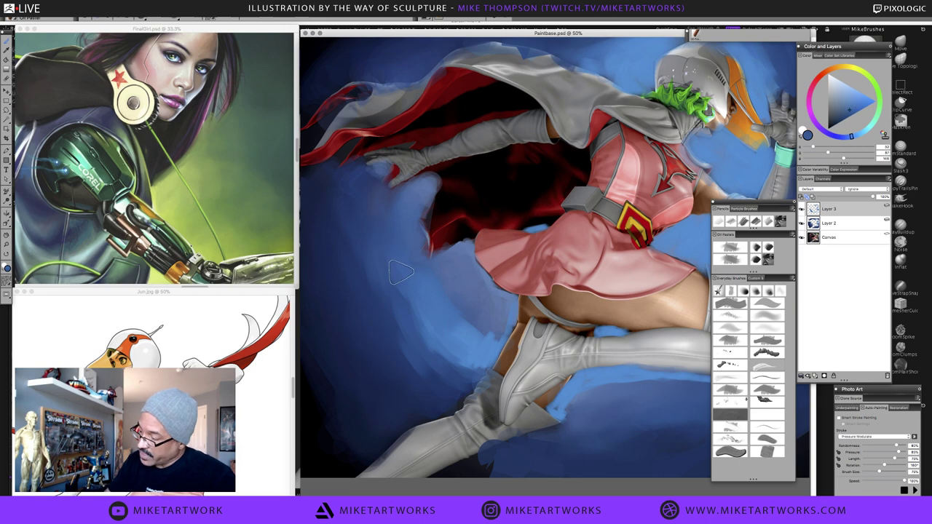
left_click(394, 286, "alt")
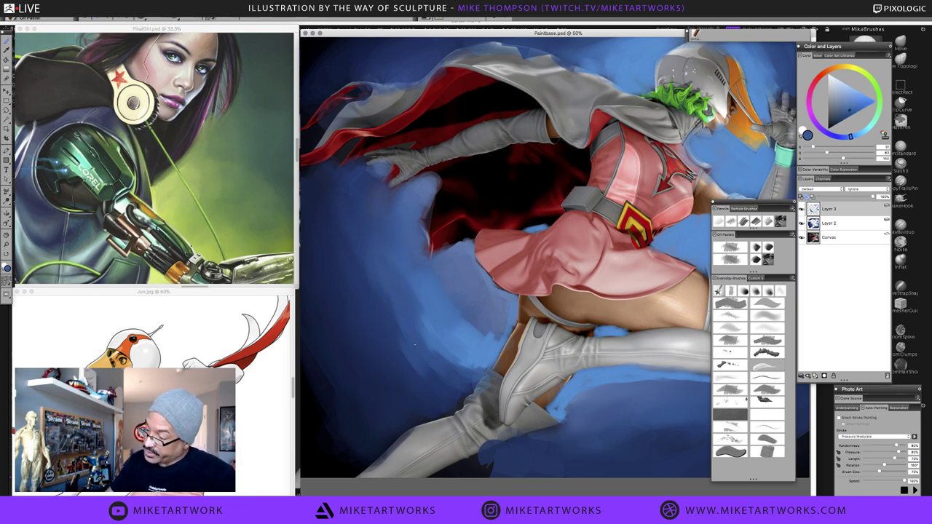
left_click(386, 305, "alt")
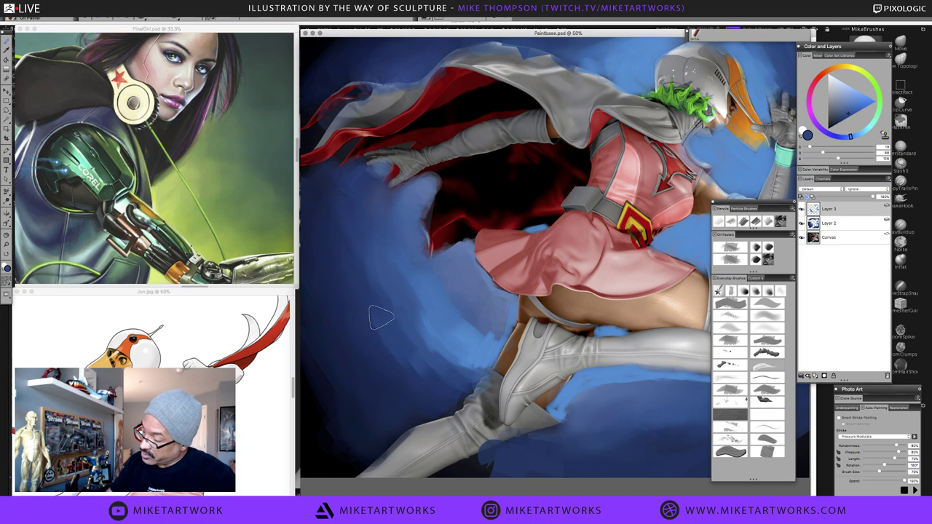
left_click(374, 301, "alt")
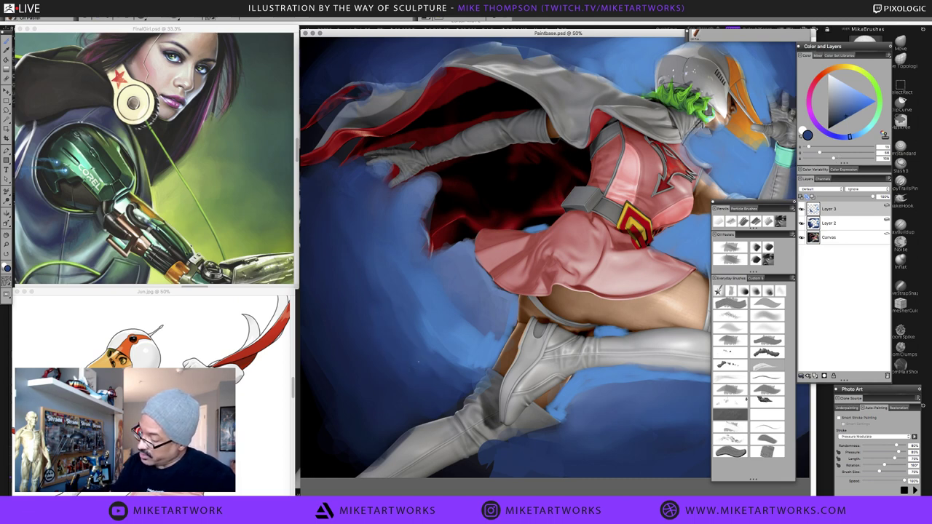
Paint sampled lighter blues into the background between the cape's lower tip, the skirt hem and the back of the thigh
left_click(490, 329, "alt")
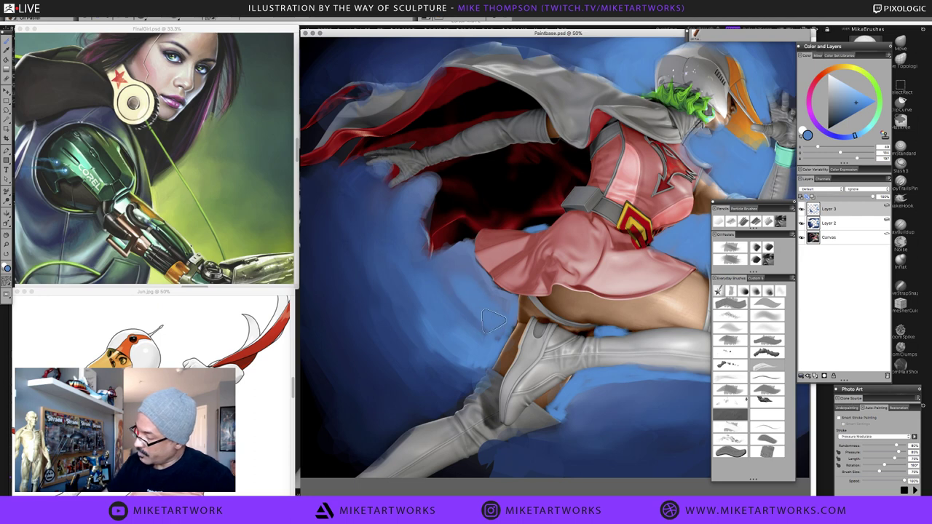
left_click(458, 251, "alt")
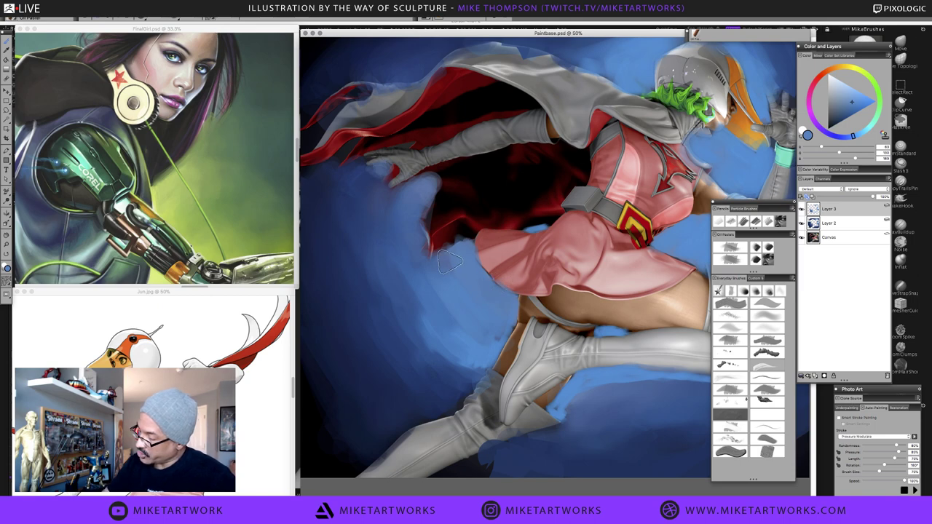
left_click(444, 253, "alt")
mouse_move(444, 253)
left_mouse_down()
mouse_move(439, 272)
mouse_move(454, 310)
left_mouse_up()
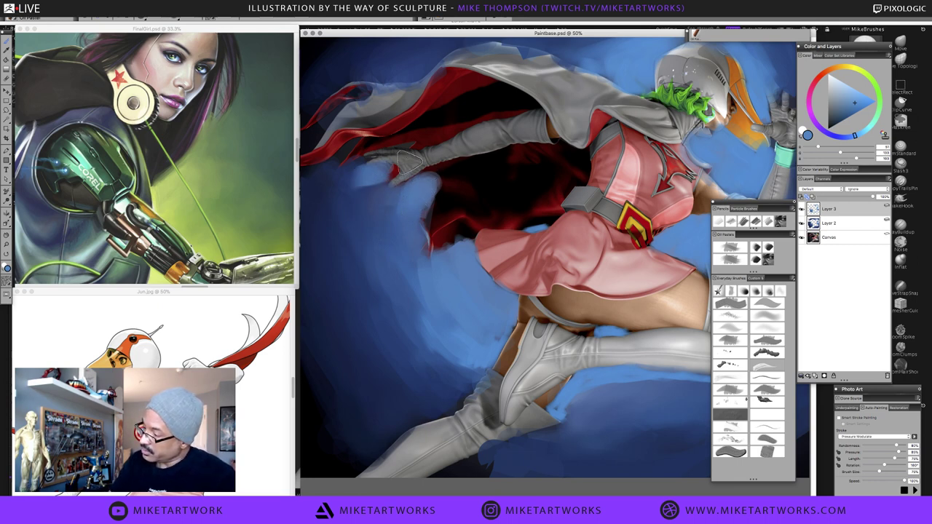
Touch up the background around the outstretched glove's fingers and blend the blue glow below it with sampled blues
left_click(378, 200, "alt")
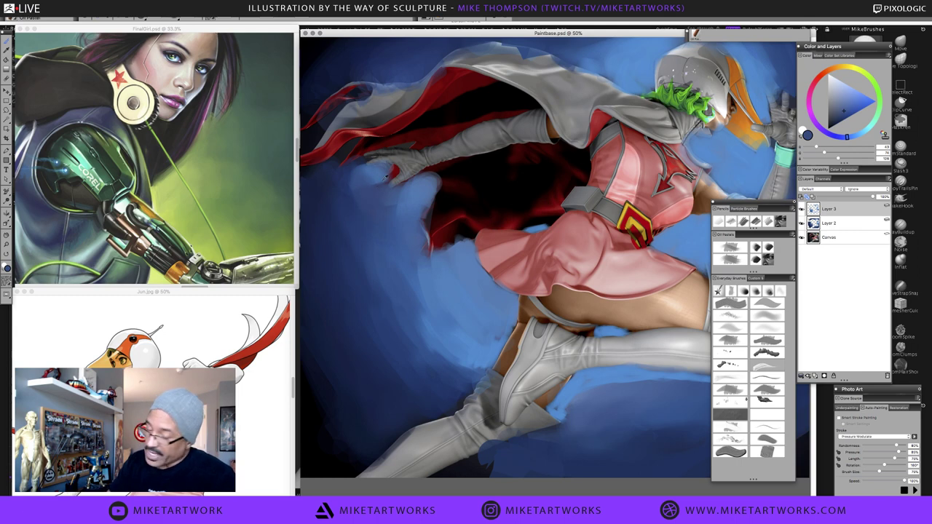
left_click(386, 177, "alt")
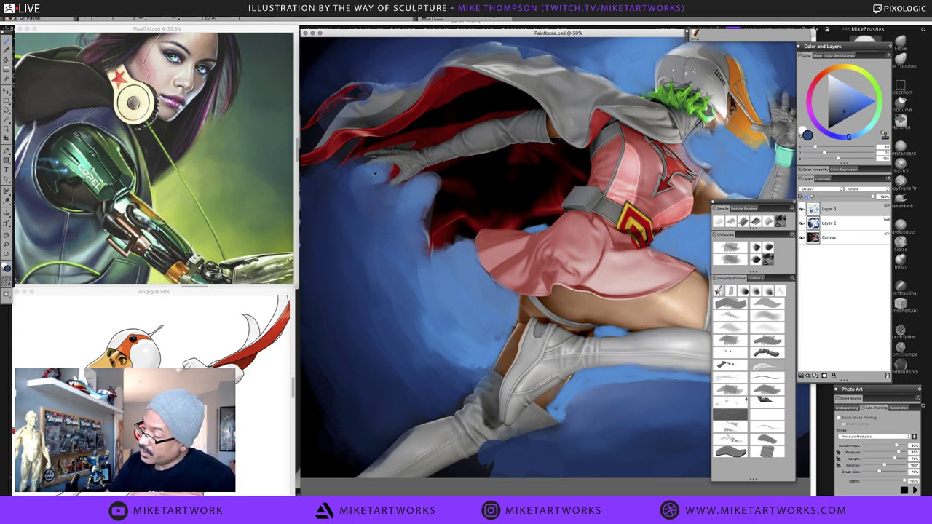
left_click(367, 175, "alt")
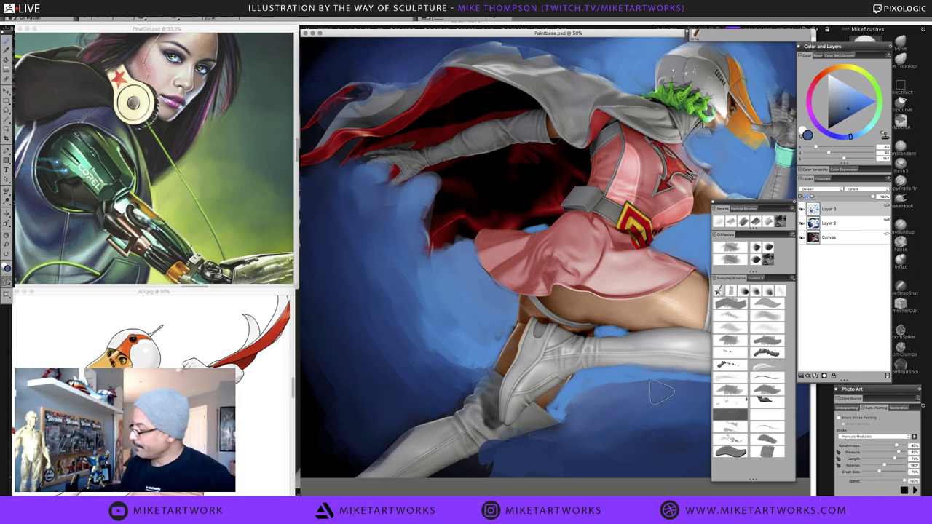
left_click(489, 358, "alt")
left_click_drag(401, 319, 415, 285)
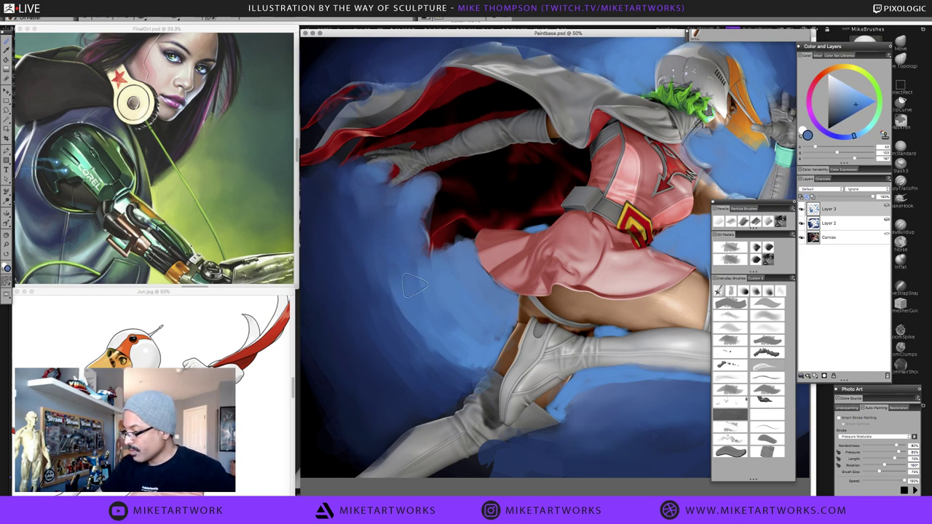
left_click(382, 262, "alt")
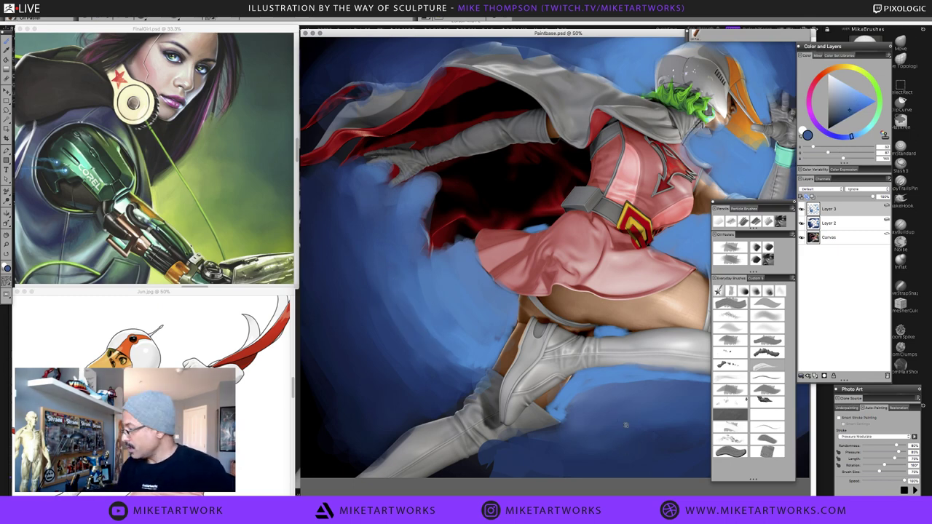
Paint broad strokes of sampled bright blue beneath the bent leg, from the boot's foot across to the knee
scroll(624, 427, "down", 1)
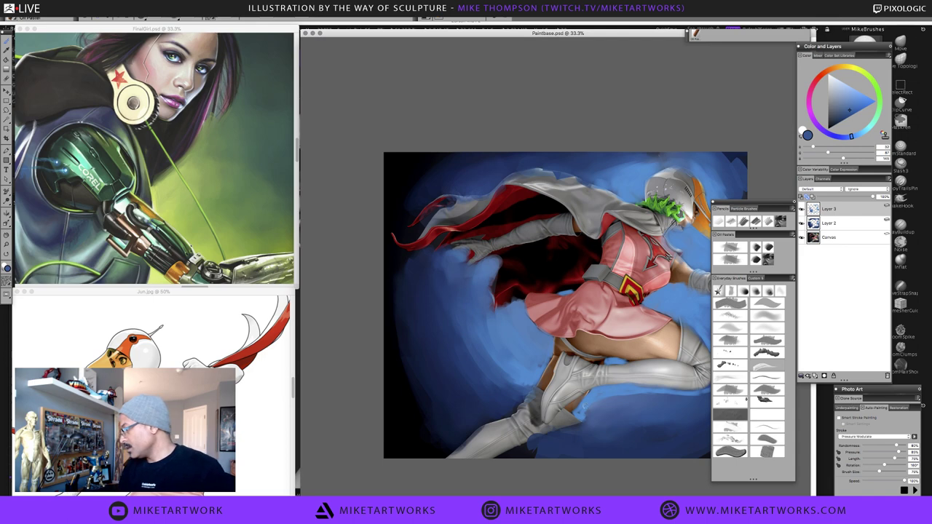
left_click_drag(637, 433, 589, 409)
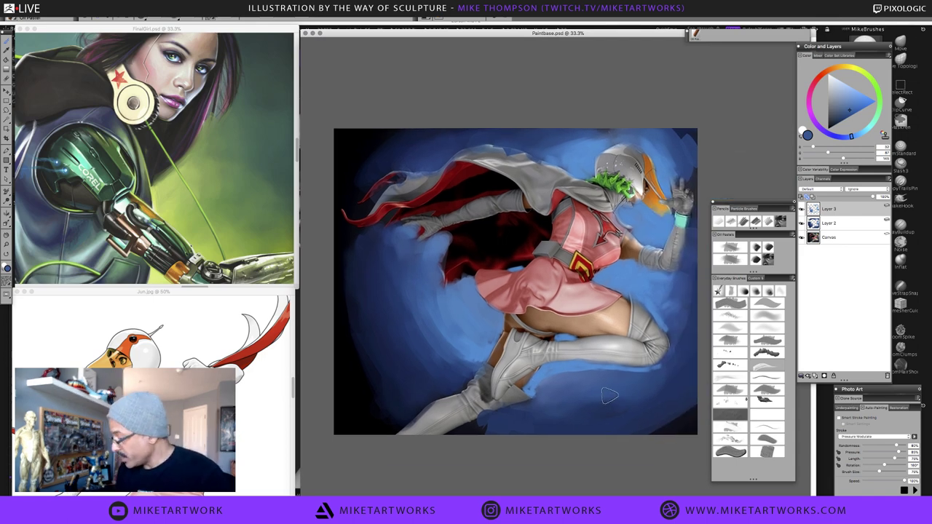
left_click(577, 377, "alt")
left_click(553, 370, "alt")
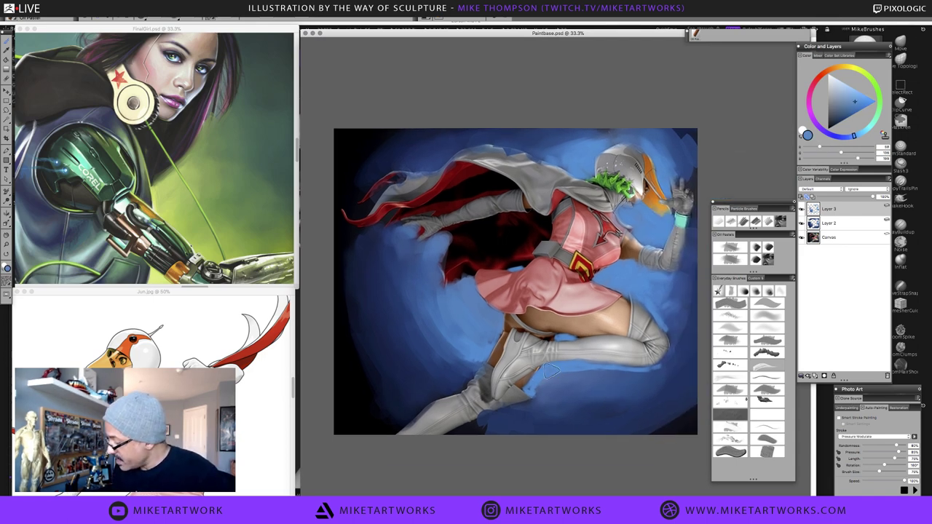
mouse_move(567, 375)
left_mouse_down()
mouse_move(631, 377)
mouse_move(670, 360)
left_mouse_up()
left_click(537, 387, "alt")
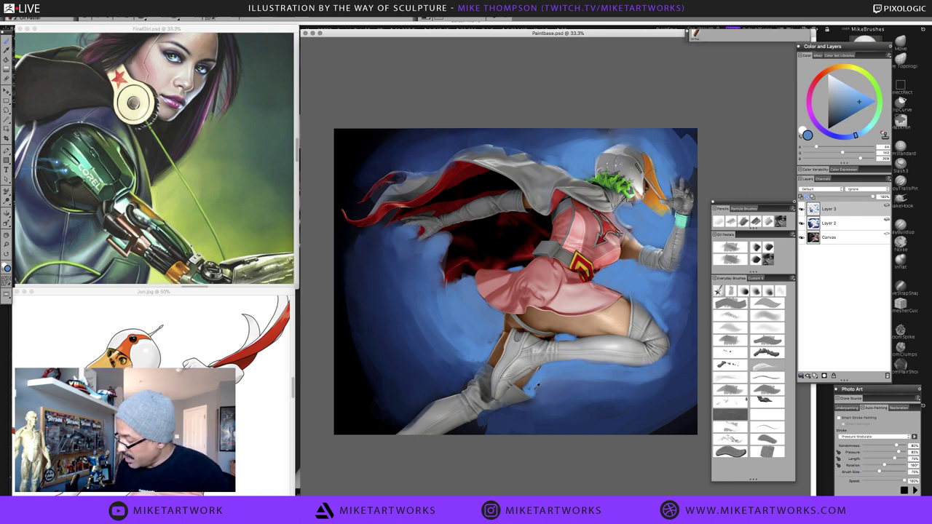
left_click_drag(547, 389, 632, 384)
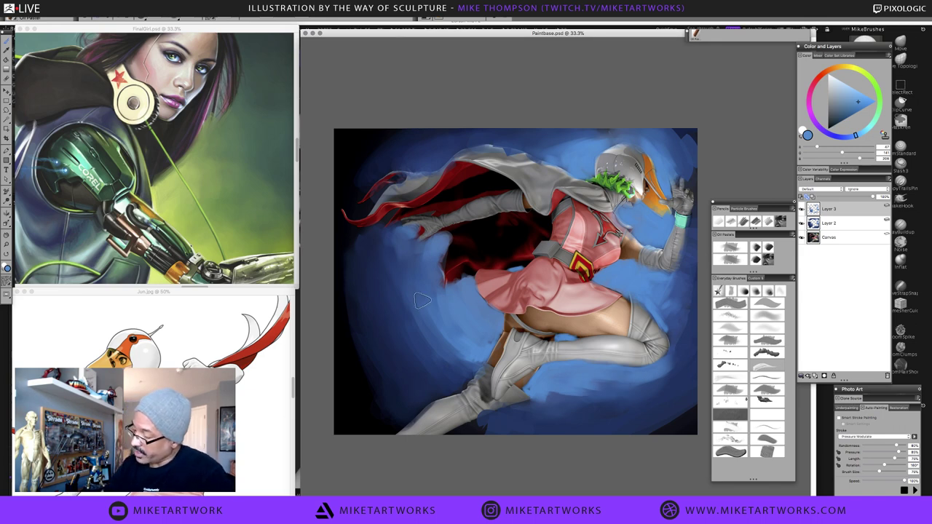
Blend the outer edge of the glow behind the skirt and lower boot with sampled medium and dark blues
left_click(428, 285, "alt")
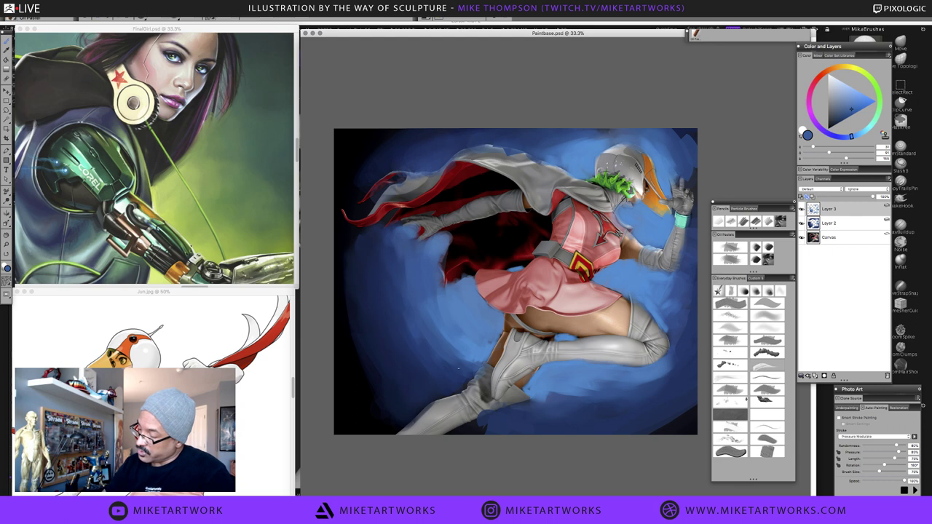
left_click(400, 305, "alt")
left_click_drag(413, 327, 430, 354)
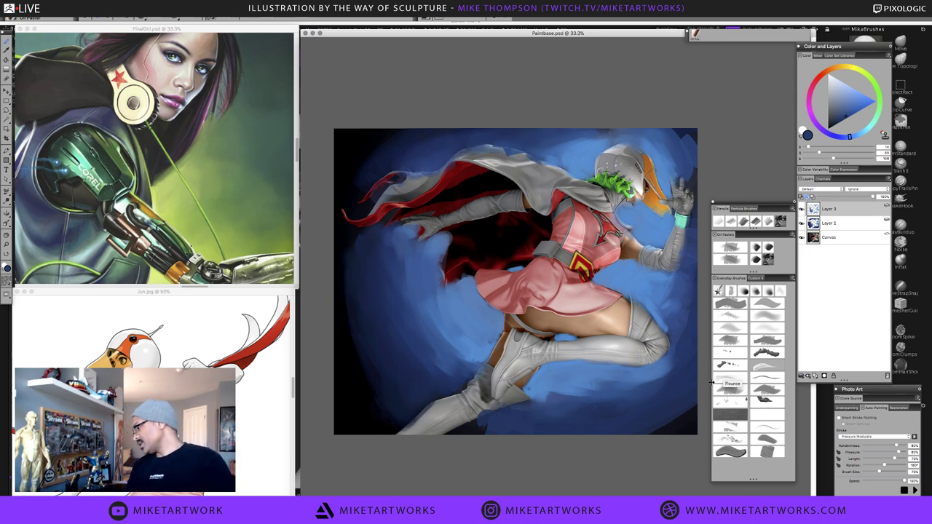
left_click(459, 348, "alt")
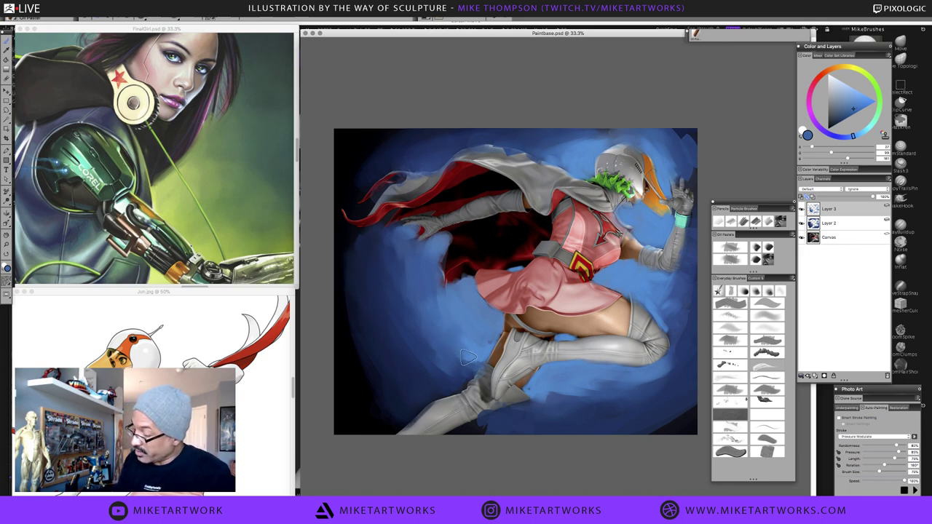
left_click(464, 371, "alt")
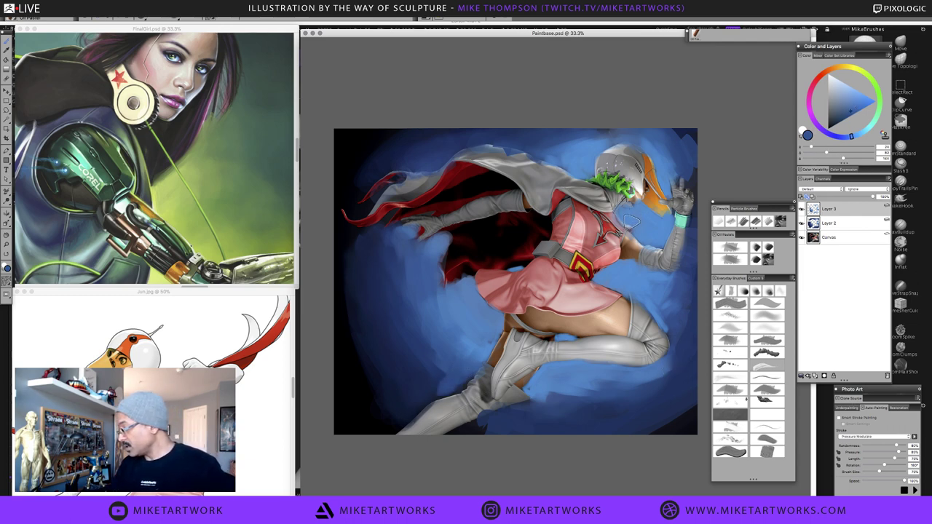
Merge Layer 3 with Layer 2 and add a layer mask to the merged layer
left_click(847, 225)
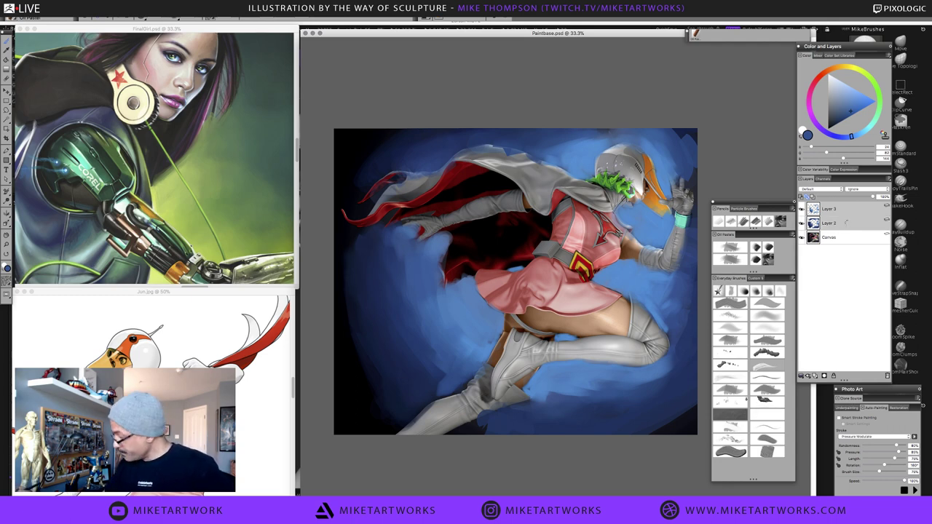
key("super+e")
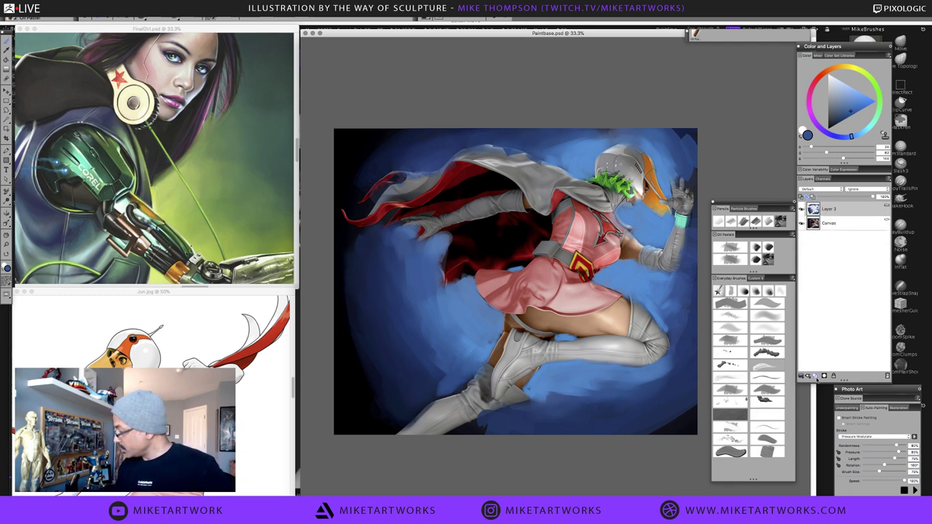
left_click(824, 376)
key("super+=")
key("super+=")
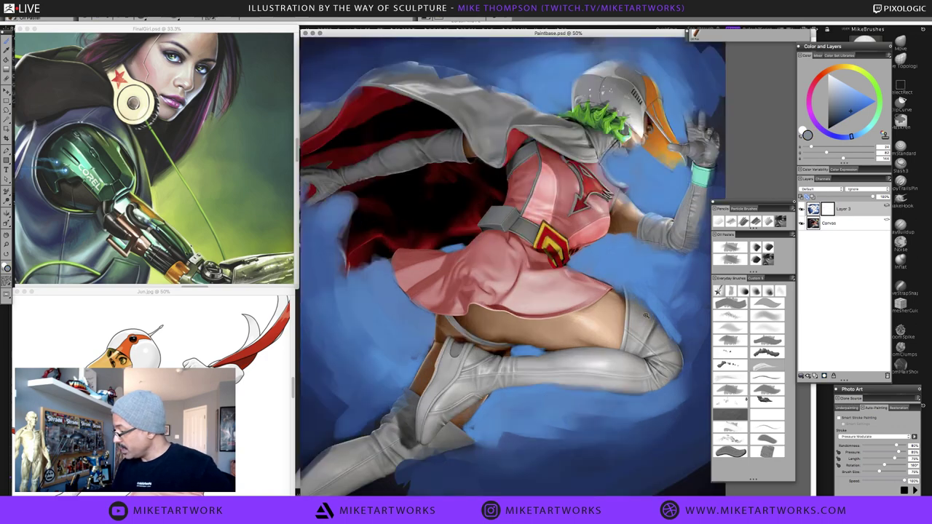
Mask the blue paint off the bent boot's pointed cuff using a resized brush and a near-black colour
key("super+space")
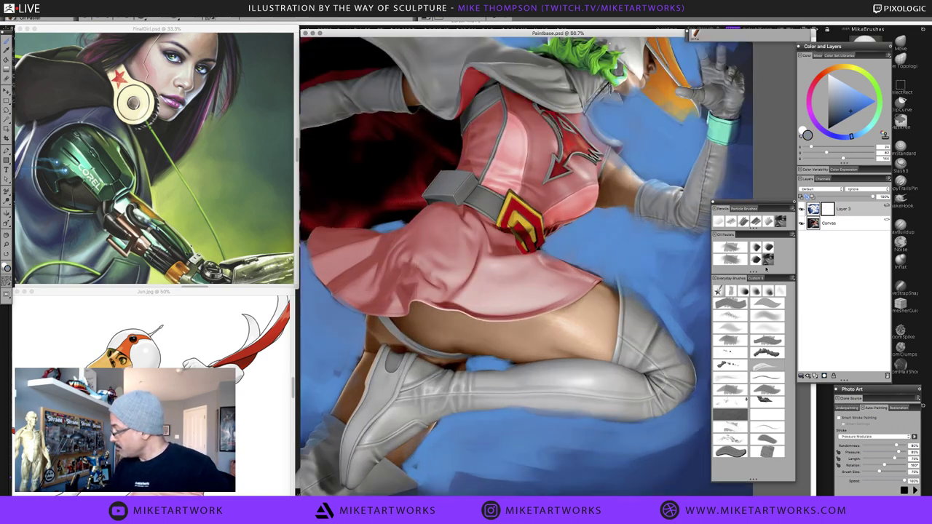
left_click(777, 304)
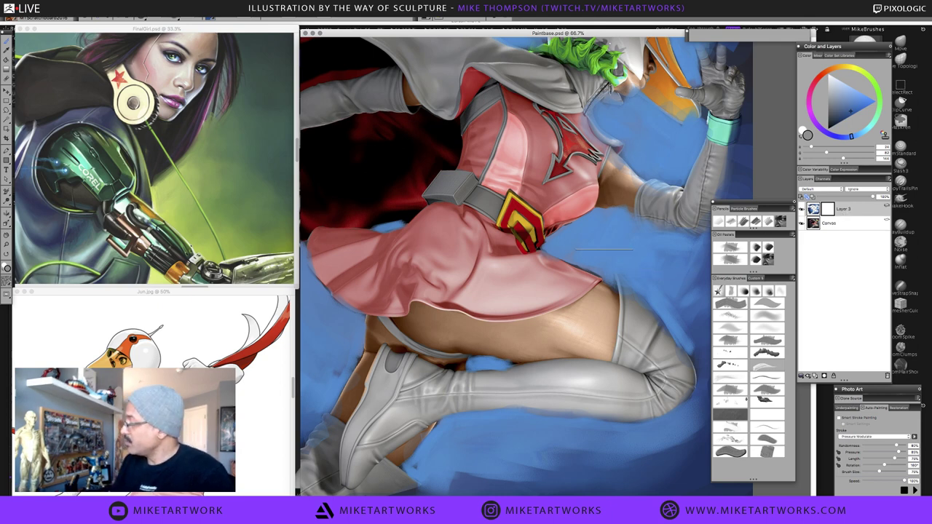
key("[")
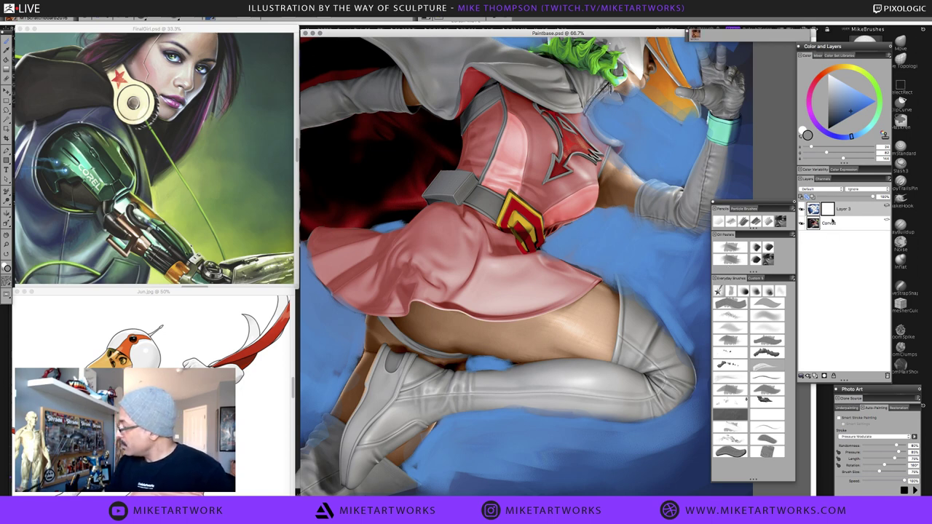
left_click(828, 129)
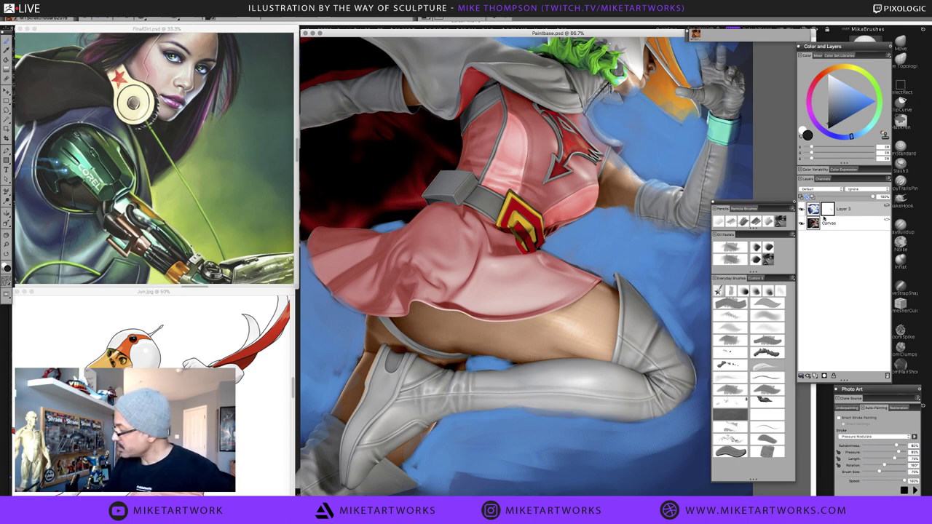
Delete the brush-test layer and mask the blue off the bent boot's knee with pure black on Layer 3's mask
left_click(824, 373)
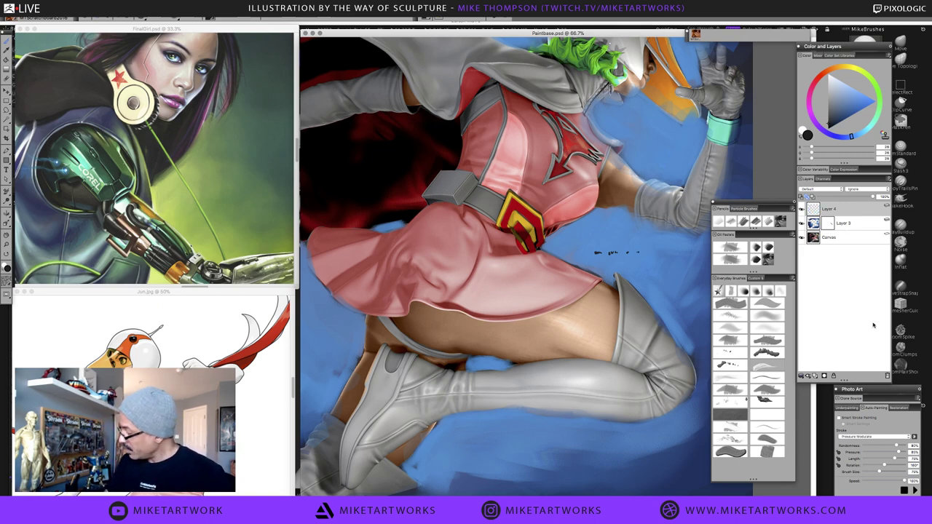
left_click(887, 375)
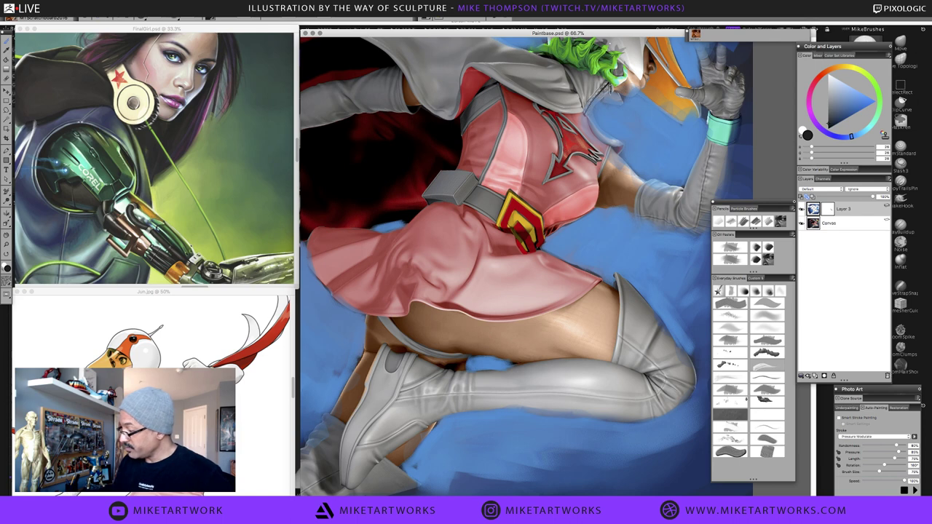
left_click(829, 129)
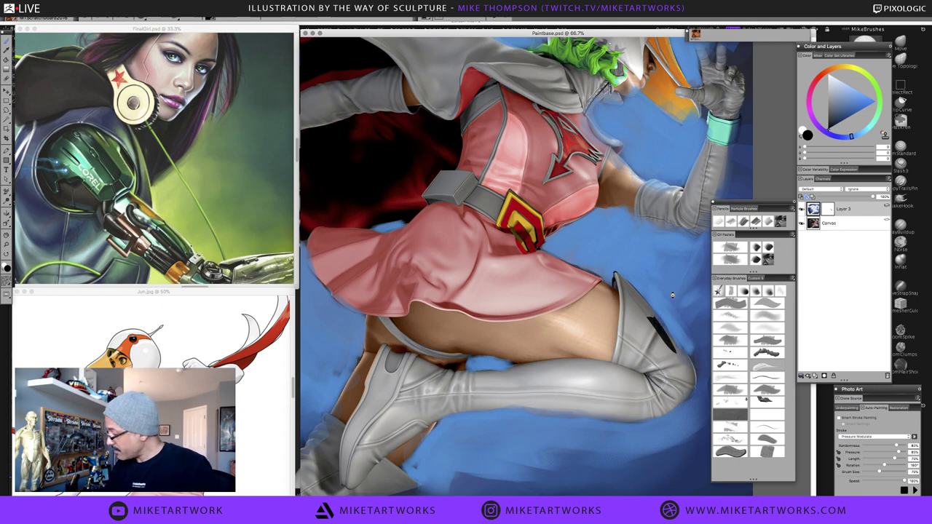
left_click(829, 210)
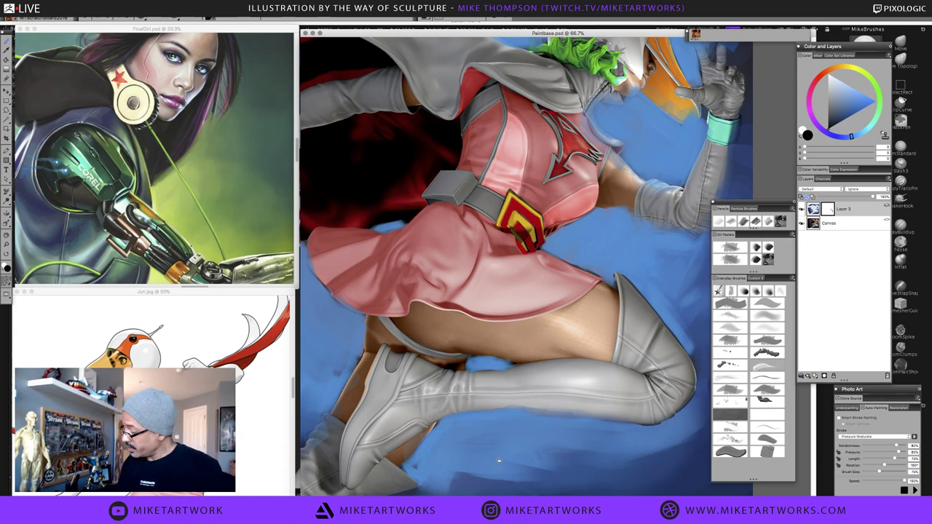
Mask the blue off the bent boot's shin edge, from the knee toward the foot, in black
left_click_drag(650, 457, 490, 451)
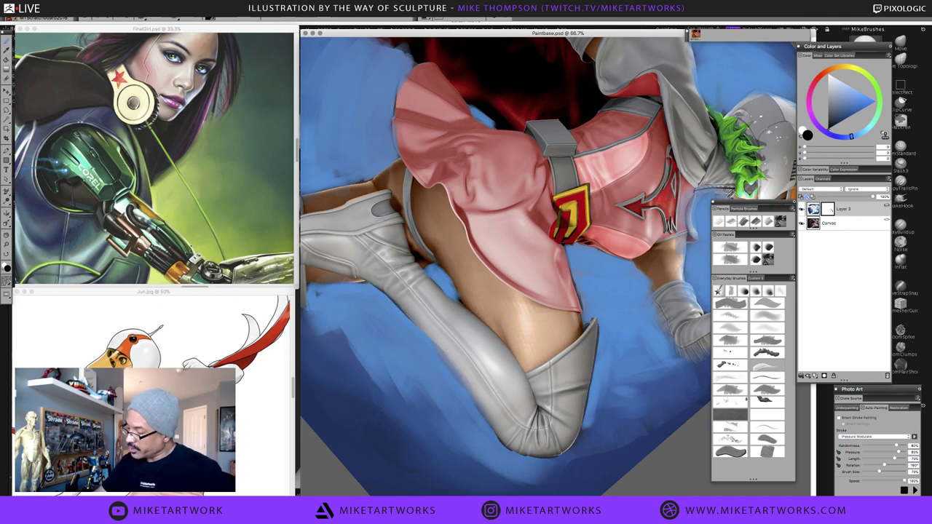
mouse_move(434, 340)
left_mouse_down()
mouse_move(493, 415)
mouse_move(423, 334)
left_mouse_up()
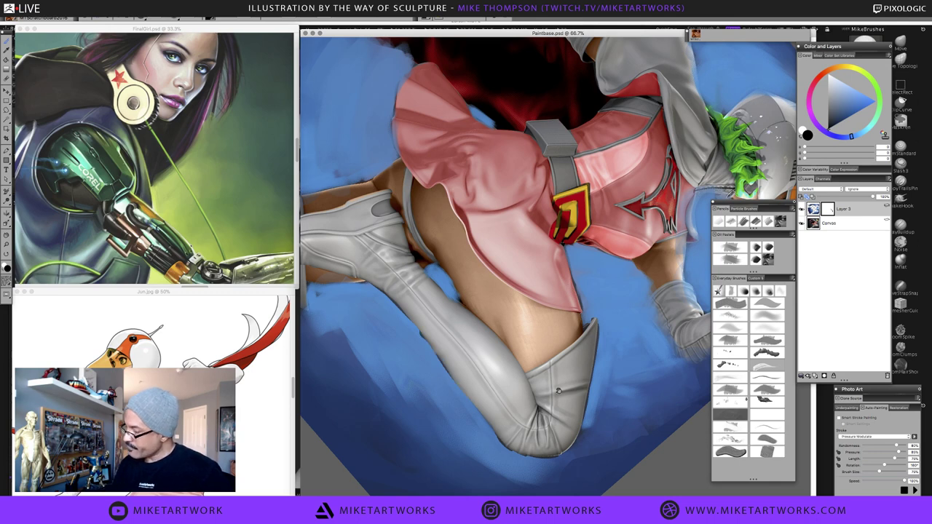
left_click_drag(501, 325, 564, 367)
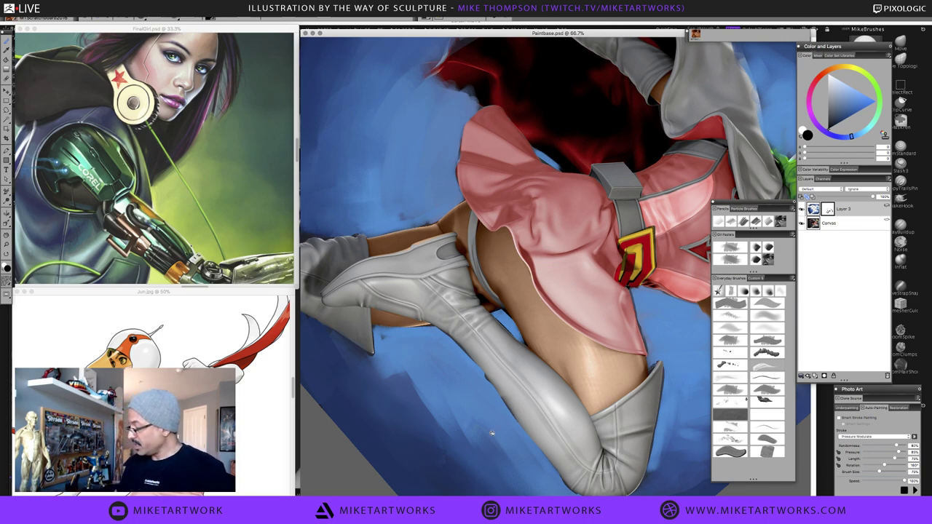
Clean the edges of the forward arm's glove, the torso front and the orange beak on Layer 3's mask
left_click_drag(493, 433, 467, 161)
left_click_drag(609, 320, 627, 219)
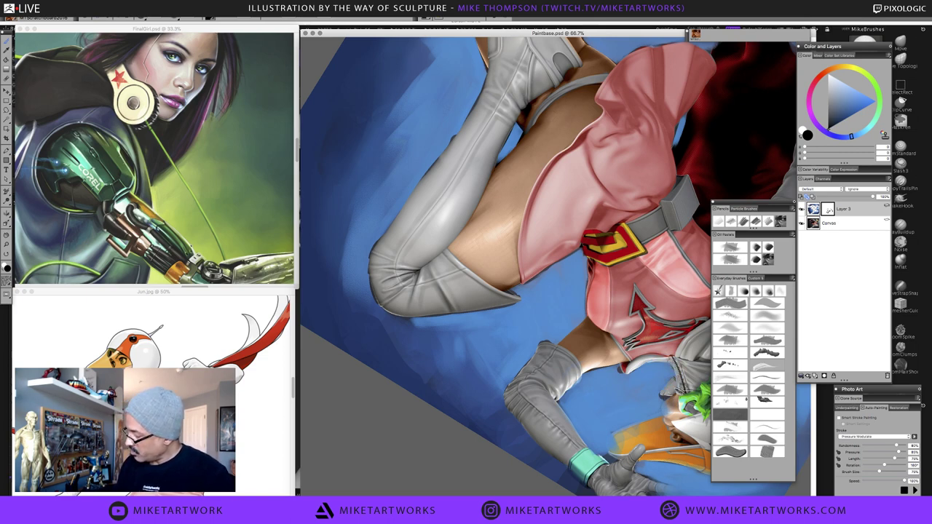
mouse_move(624, 438)
left_mouse_down()
mouse_move(613, 447)
mouse_move(647, 421)
mouse_move(681, 422)
mouse_move(619, 328)
left_mouse_up()
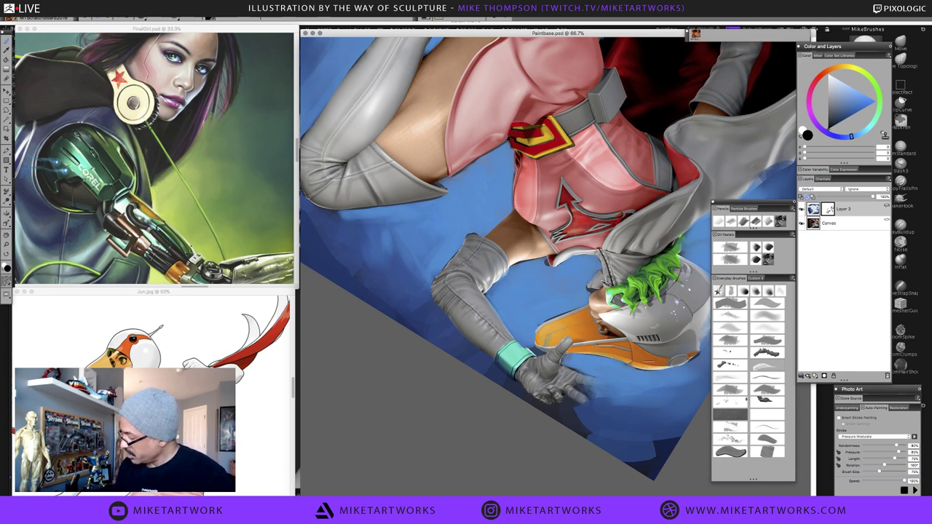
left_click_drag(670, 353, 604, 380)
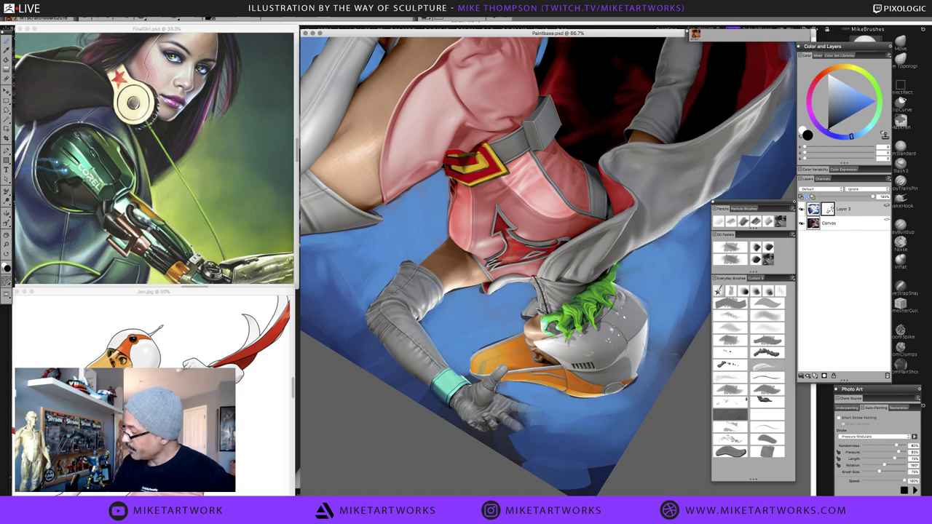
Mask the blue off the gray cape's outer edge and the small red curl near its end
left_click_drag(723, 179, 643, 327)
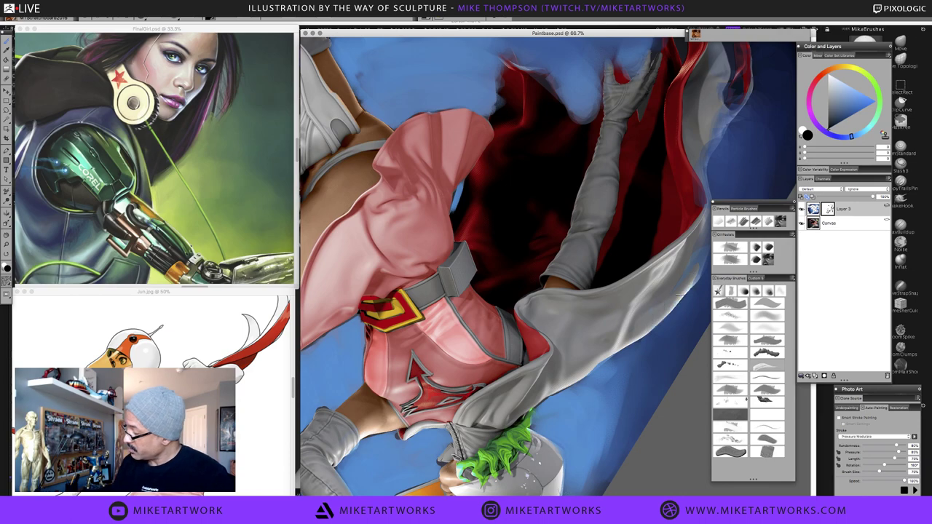
mouse_move(679, 295)
left_mouse_down()
mouse_move(601, 242)
mouse_move(621, 191)
mouse_move(605, 240)
mouse_move(598, 224)
left_mouse_up()
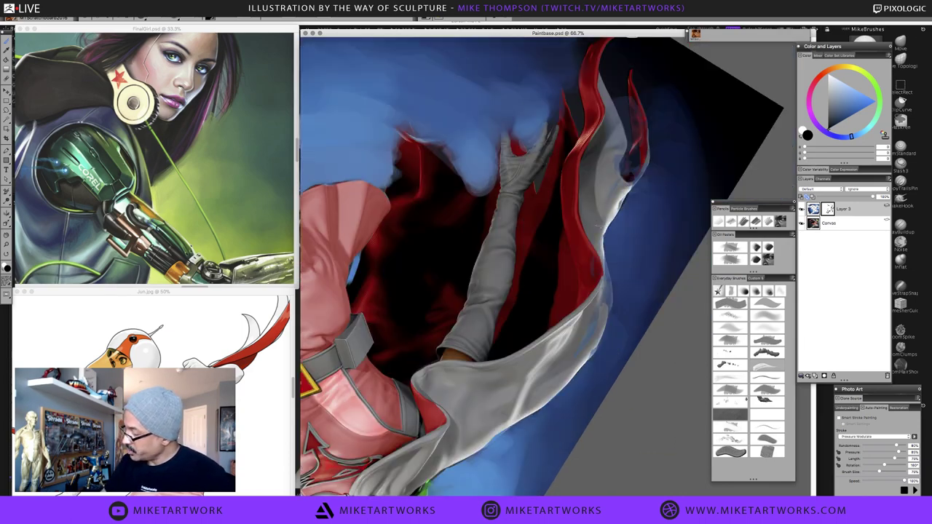
mouse_move(609, 261)
left_mouse_down()
mouse_move(603, 335)
mouse_move(588, 364)
left_mouse_up()
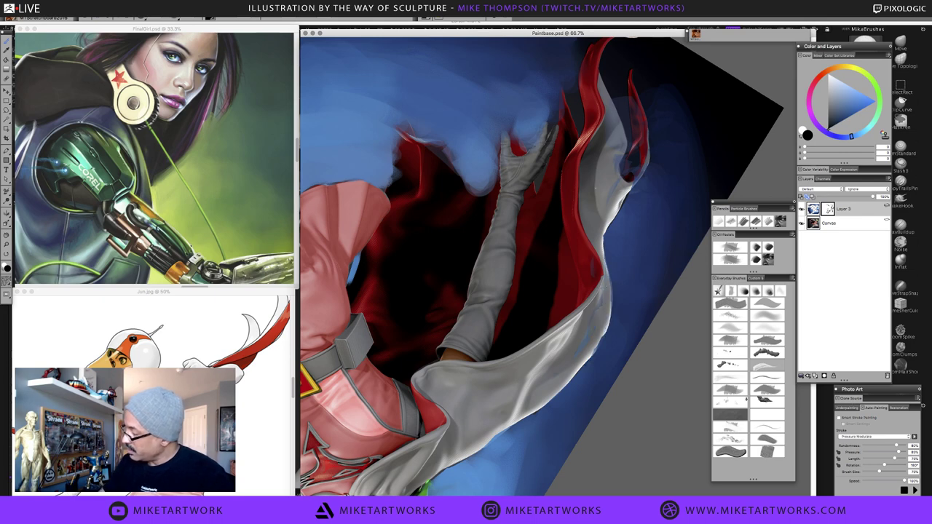
mouse_move(616, 191)
left_mouse_down()
mouse_move(622, 158)
mouse_move(630, 186)
left_mouse_up()
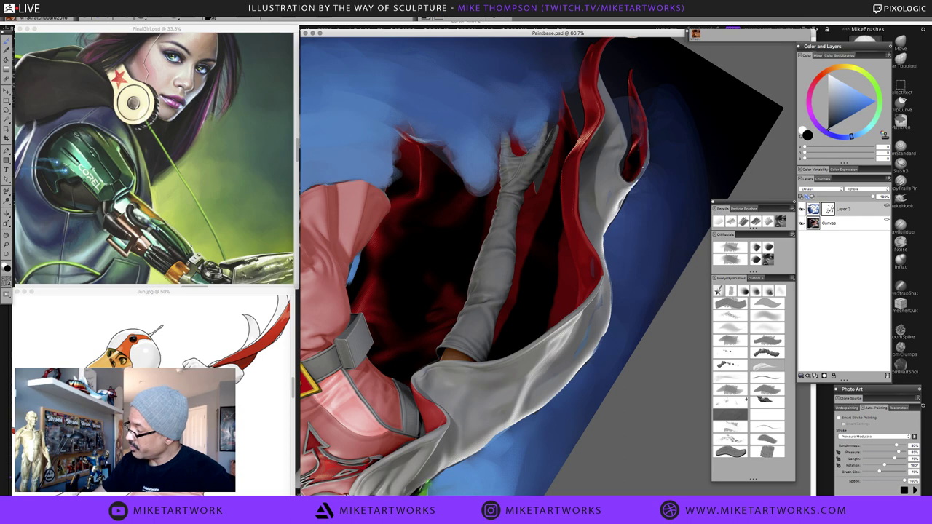
left_click_drag(632, 101, 647, 160)
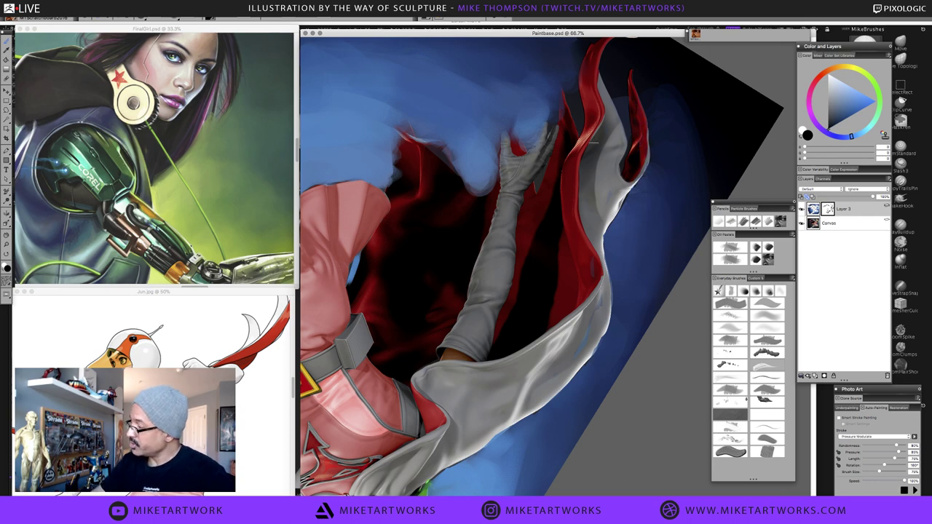
Reveal the red cape point and the fingers of the trailing glove by painting black on the mask
left_click_drag(593, 176, 607, 310)
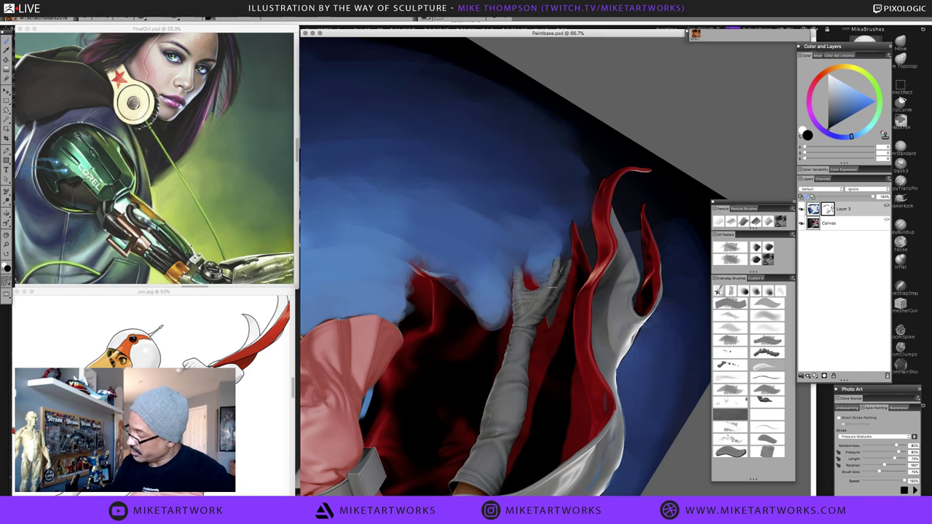
mouse_move(531, 269)
left_mouse_down()
mouse_move(534, 284)
mouse_move(528, 258)
mouse_move(517, 270)
mouse_move(504, 326)
mouse_move(509, 281)
mouse_move(506, 319)
left_mouse_up()
key("super+z")
mouse_move(518, 262)
left_mouse_down()
mouse_move(512, 273)
mouse_move(504, 230)
left_mouse_up()
left_click_drag(503, 277, 498, 213)
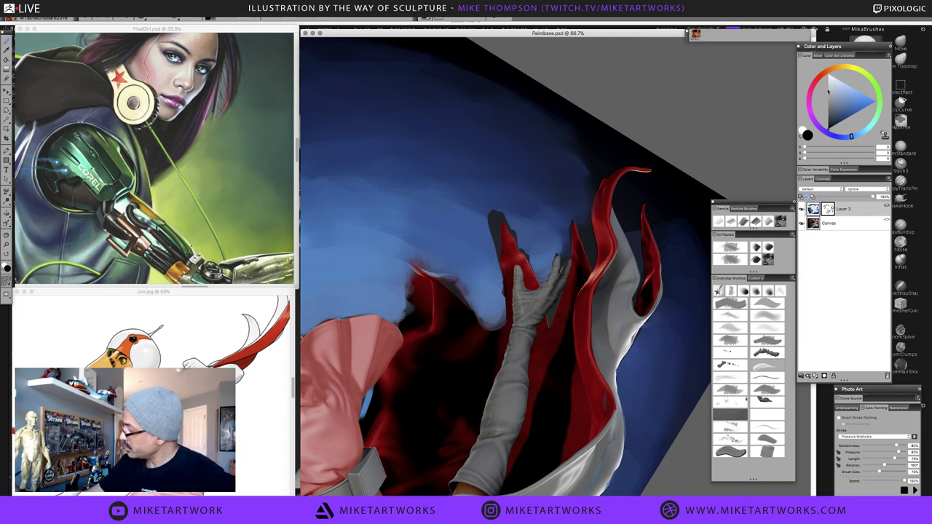
Restore the blue background around the red cape point beside the trailing glove by painting white on the mask
key("shift+s")
left_click_drag(491, 205, 498, 262)
left_click_drag(501, 215, 512, 232)
left_click_drag(504, 220, 530, 260)
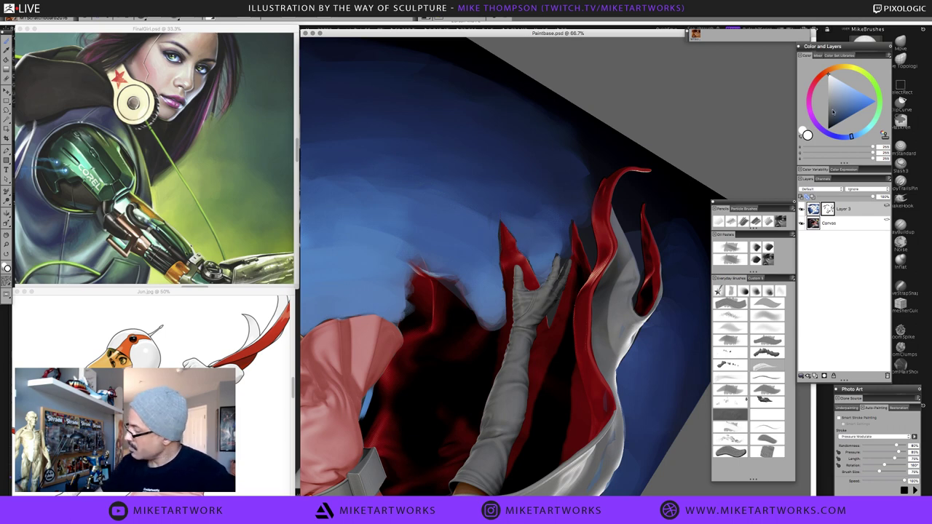
Reveal the lower cape's ragged edge and thin tip with black, and restore the blue around the tip with white
key("shift+s")
mouse_move(463, 302)
left_mouse_down()
mouse_move(485, 326)
mouse_move(502, 313)
left_mouse_up()
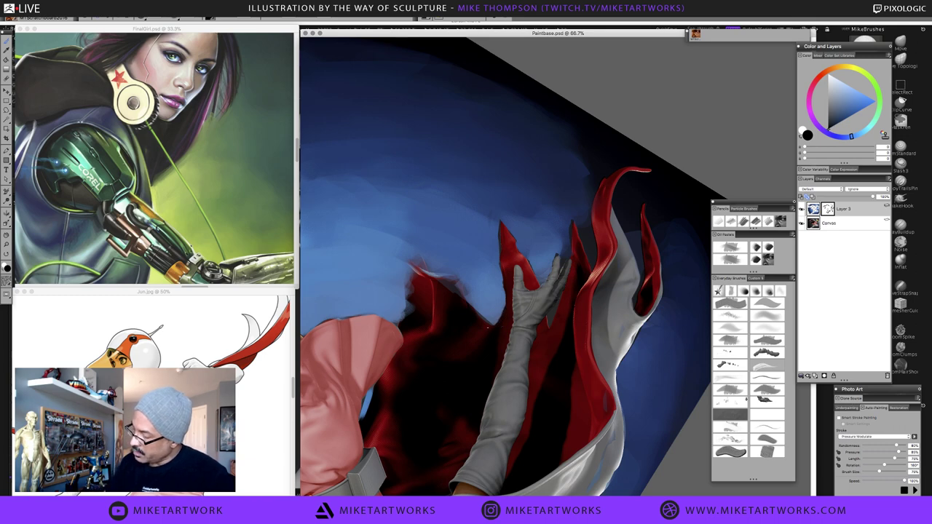
mouse_move(440, 287)
left_mouse_down()
mouse_move(460, 288)
mouse_move(416, 269)
mouse_move(409, 251)
mouse_move(397, 273)
mouse_move(378, 247)
mouse_move(385, 256)
left_mouse_up()
left_click_drag(407, 278, 400, 321)
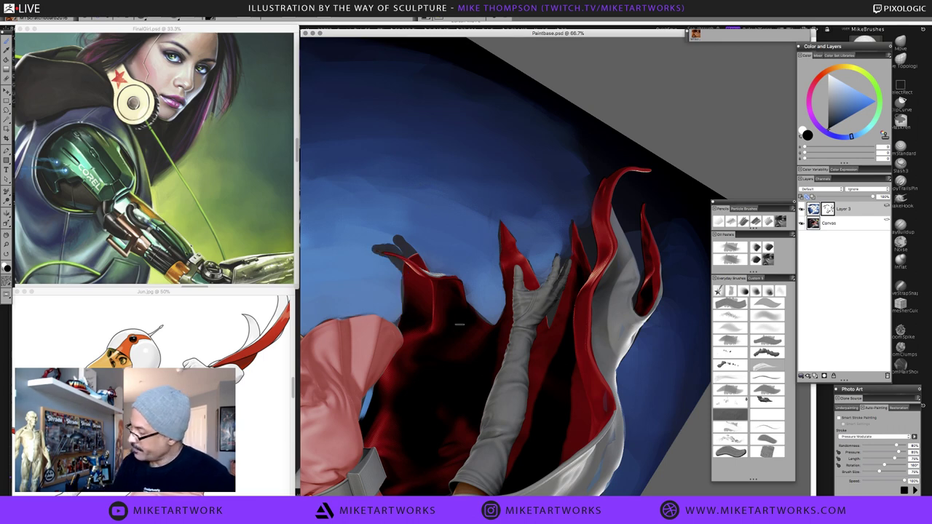
mouse_move(429, 271)
left_mouse_down()
mouse_move(416, 250)
mouse_move(389, 255)
mouse_move(400, 271)
mouse_move(400, 298)
left_mouse_up()
left_click(829, 75)
mouse_move(375, 248)
left_mouse_down()
mouse_move(408, 255)
mouse_move(397, 239)
mouse_move(437, 260)
mouse_move(430, 270)
left_mouse_up()
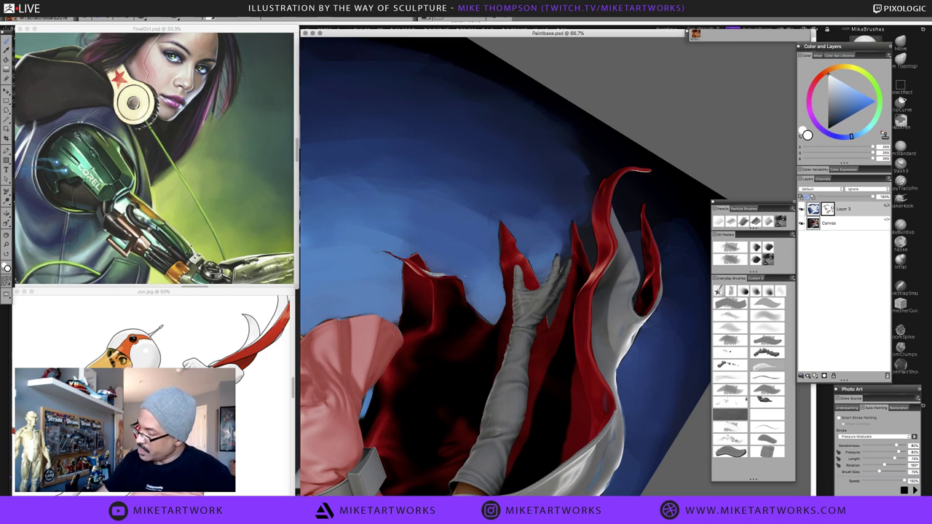
Examine the full composition and the masked edges of the cape, skirt and boots against the blue background
left_click(626, 192, "alt")
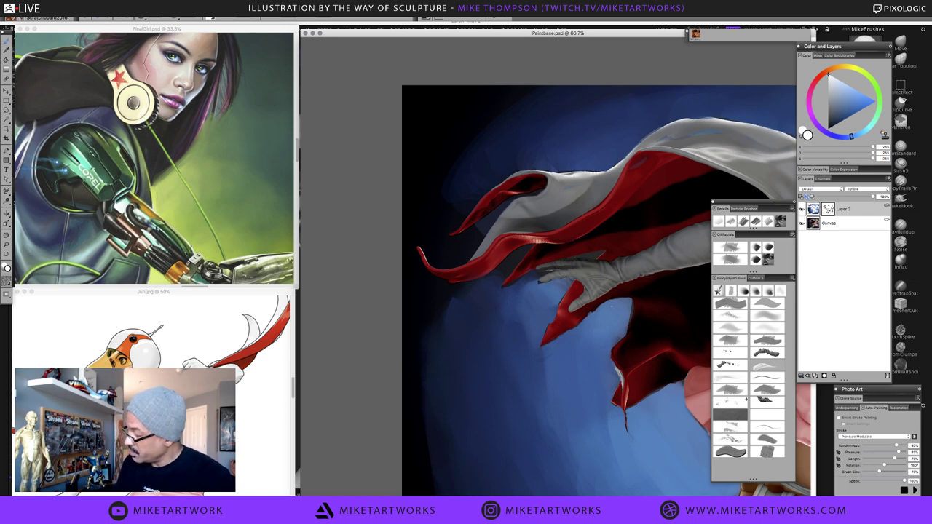
left_click_drag(619, 441, 498, 404)
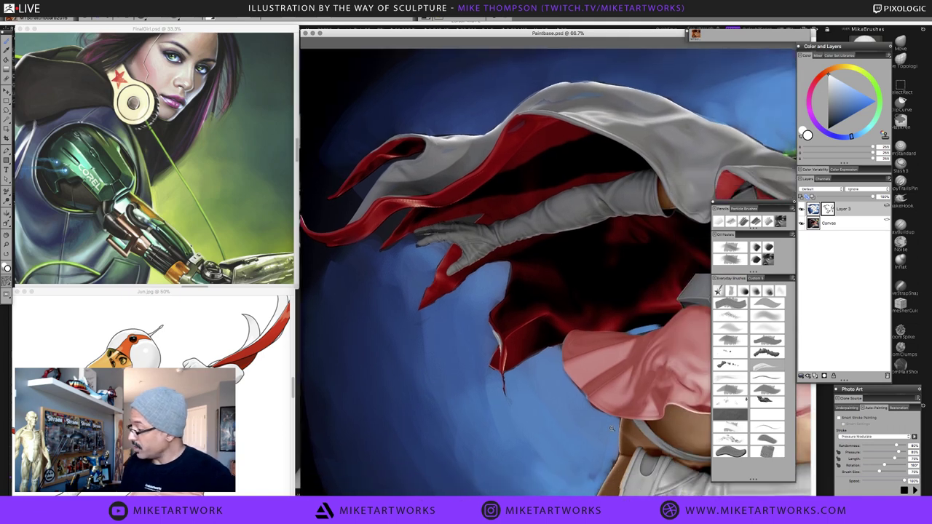
left_click(615, 411, "alt")
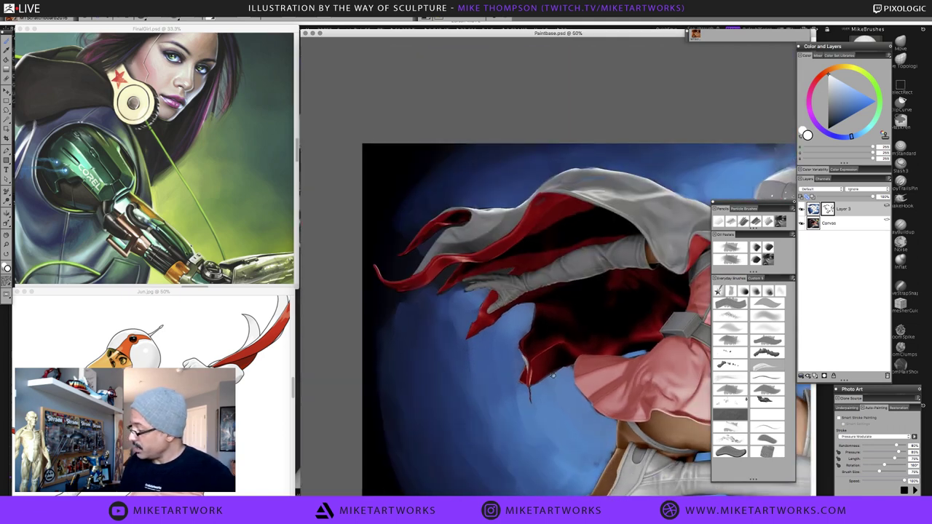
left_click_drag(615, 411, 504, 332)
scroll(633, 428, "down", 1)
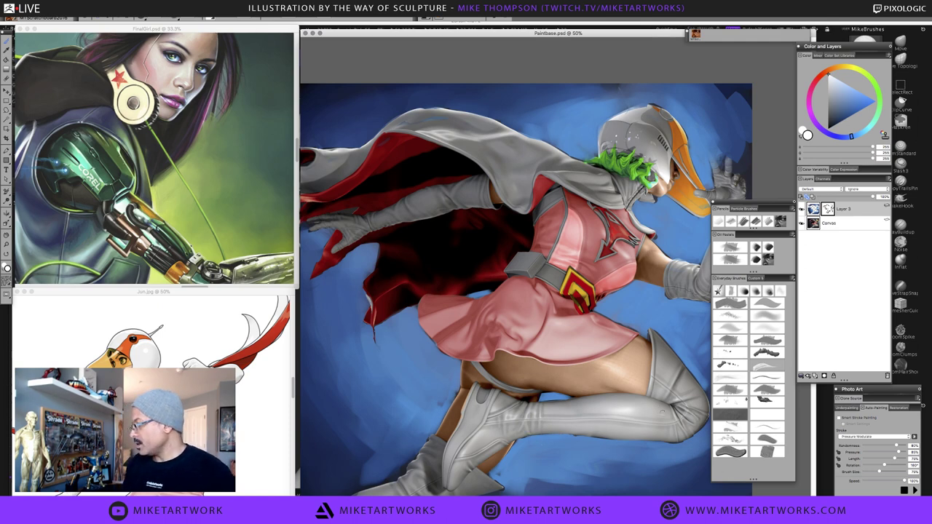
left_click(656, 415, "alt")
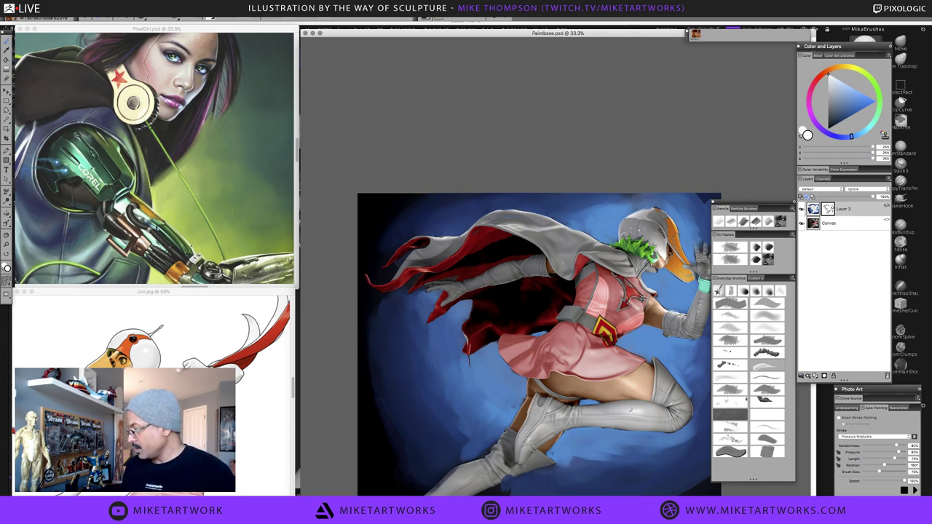
left_click(627, 408, "alt")
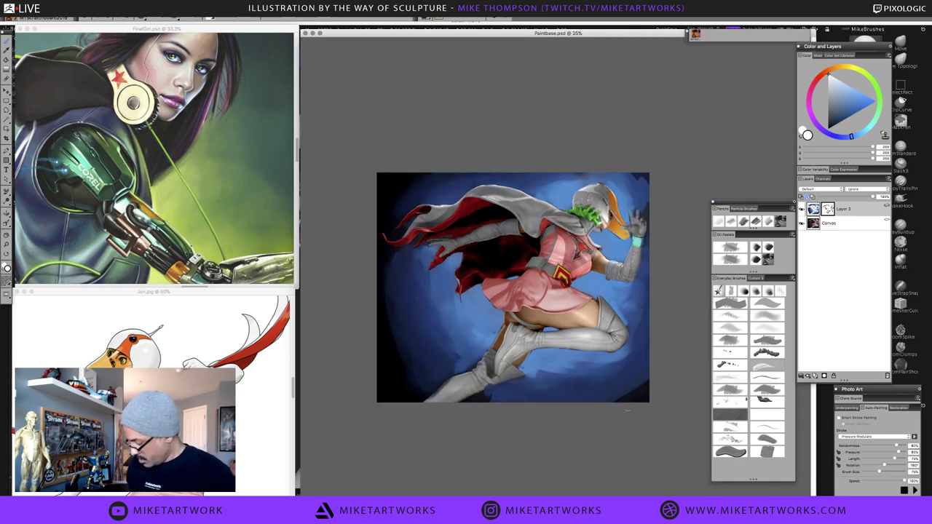
key("super+0")
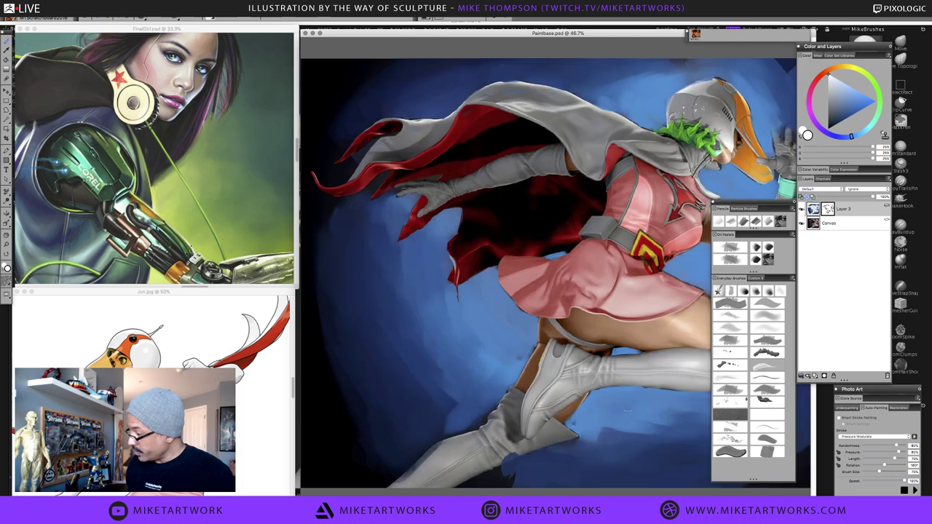
left_click_drag(628, 411, 572, 393)
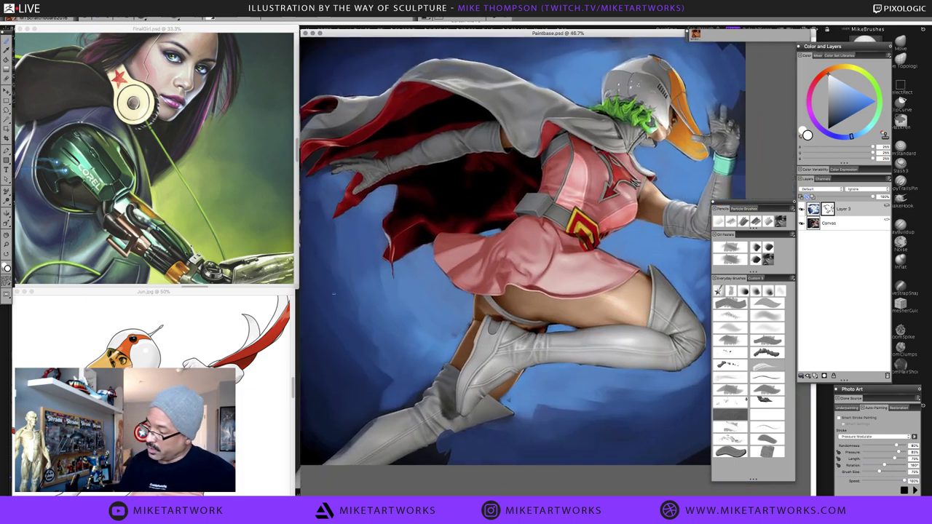
Examine the jacket hem and green splash area of the FinalGirl.psd reference painting
left_click(300, 288)
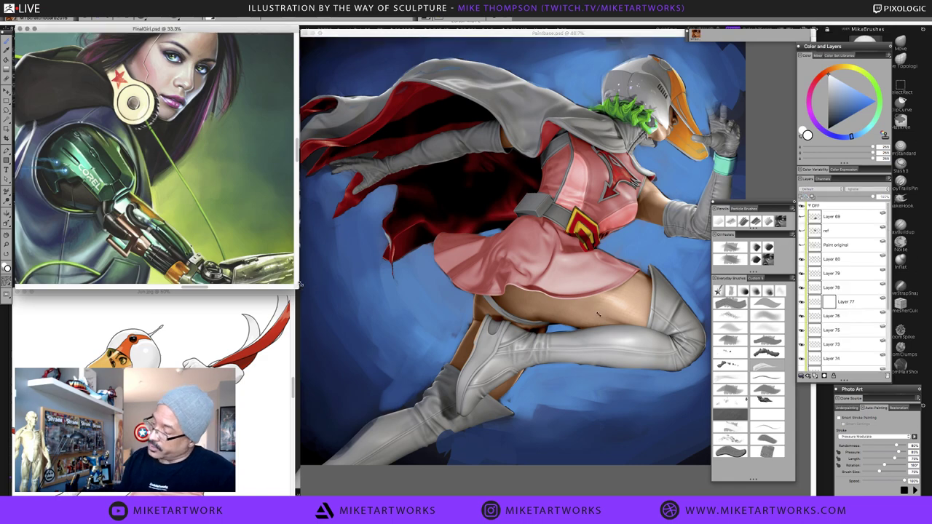
left_click_drag(238, 186, 269, 148)
left_click_drag(160, 249, 245, 196)
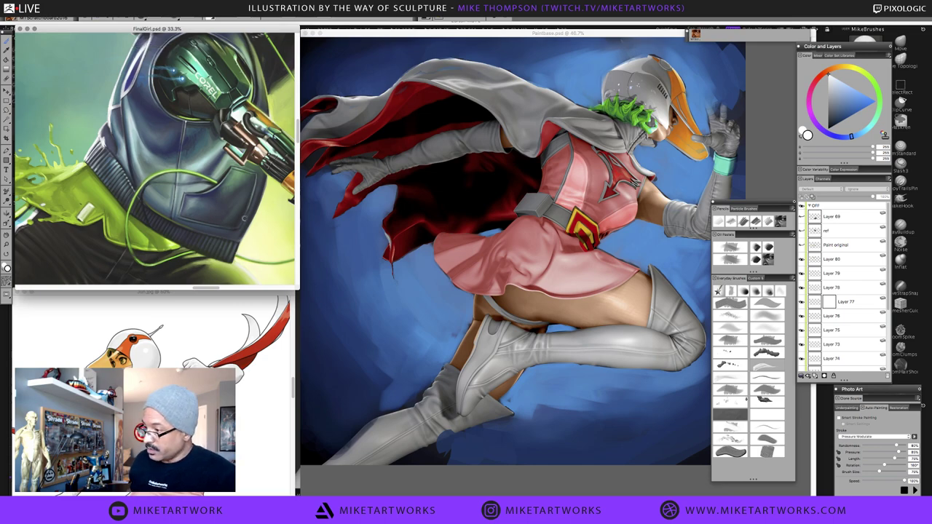
Examine the whole running figure and its glowing green background in the FinalGirl.psd reference painting
key("super+minus")
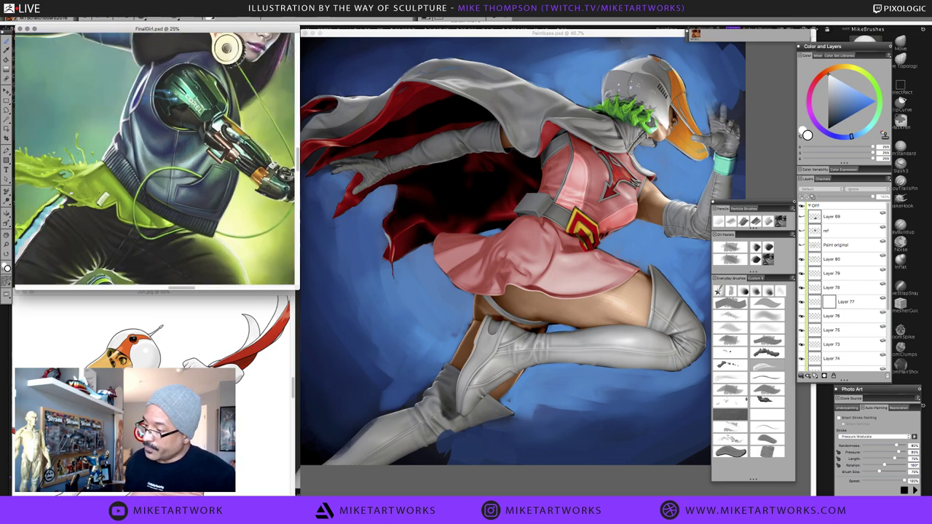
key("super+minus")
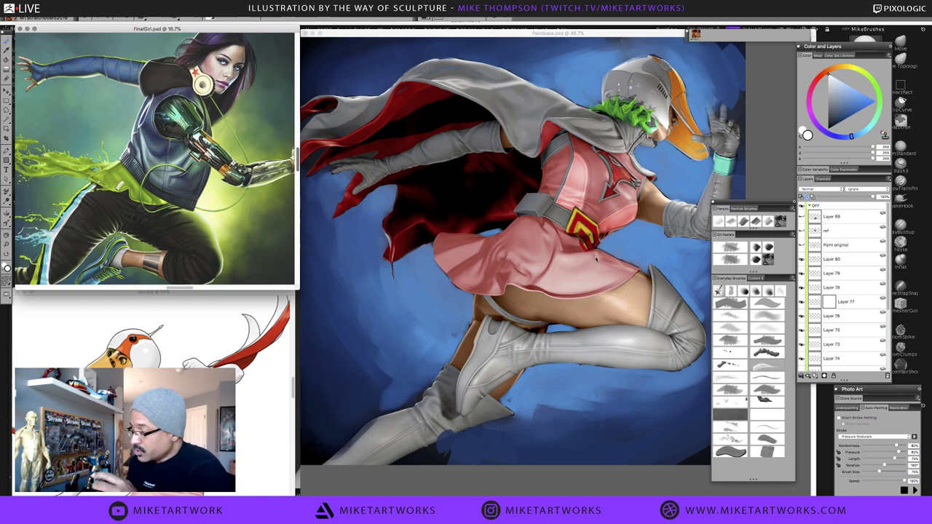
Switch to Photoshop, widen the reference document area and bring up the SpideyCardnoprofile.psd painting
mouse_move(604, 496)
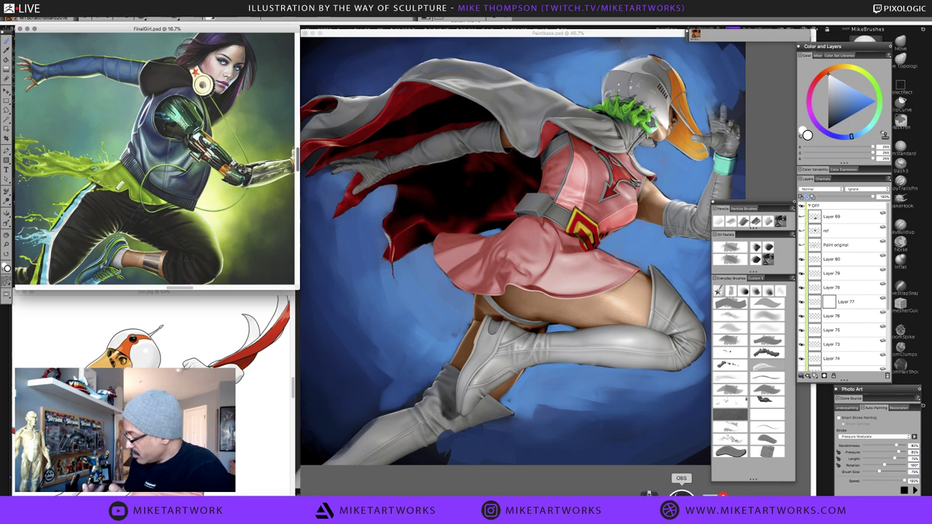
left_click(646, 495)
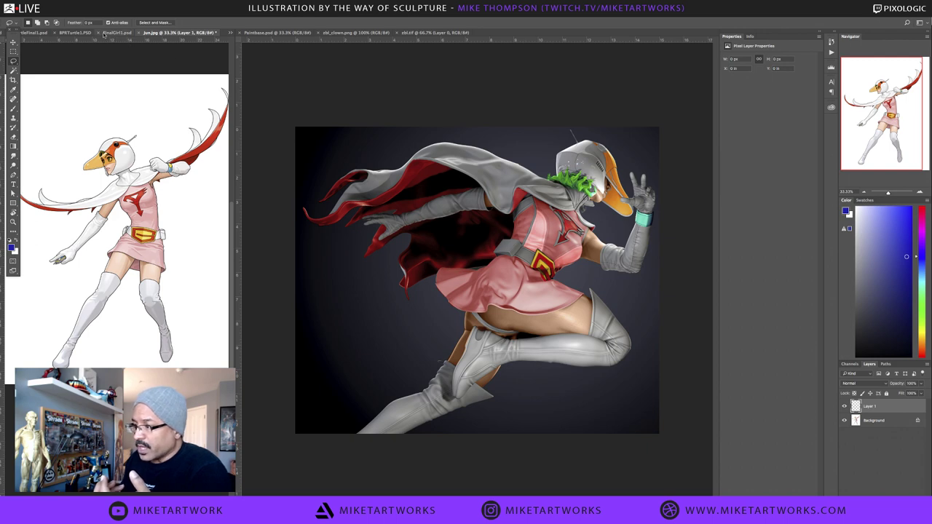
left_click(76, 33)
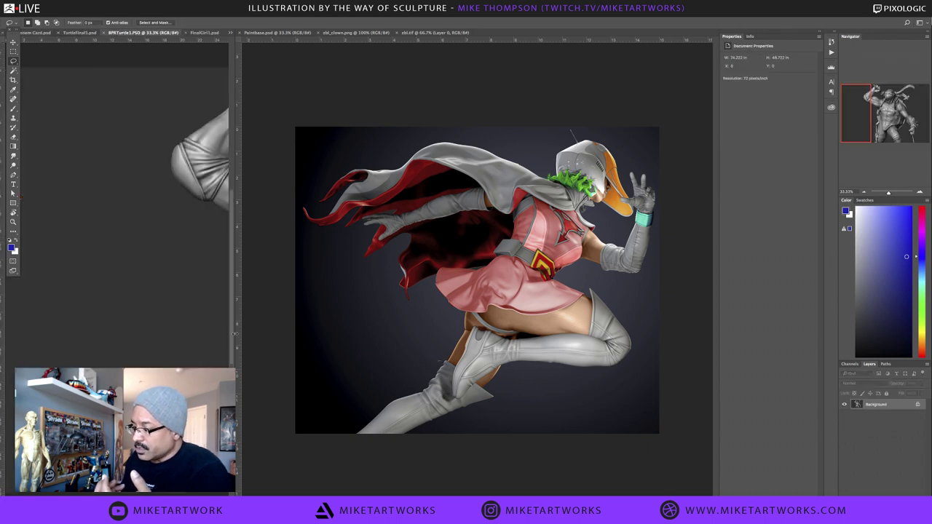
left_click_drag(235, 313, 559, 313)
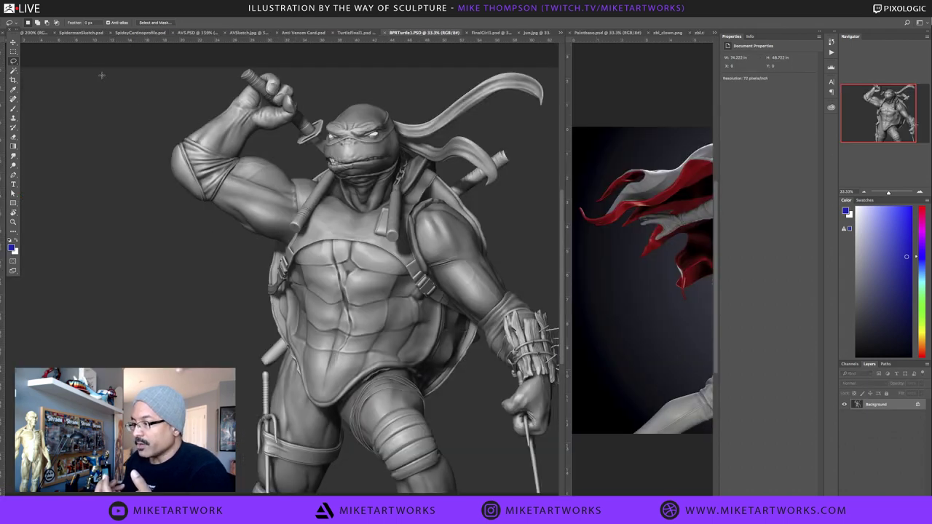
left_click(138, 32)
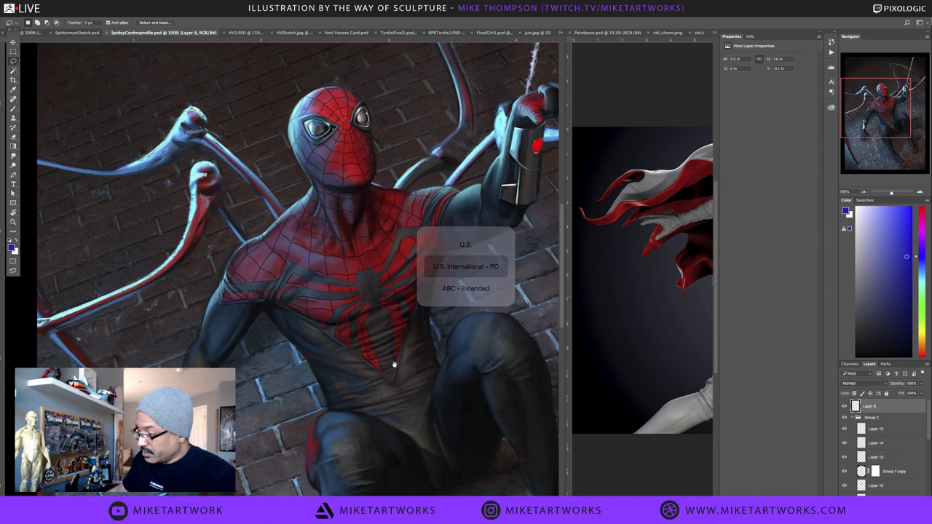
Examine the lighting and color on the mask, torso, legs and brick wall of the Spider-Man painting, close up and as a whole
key("ctrl+minus")
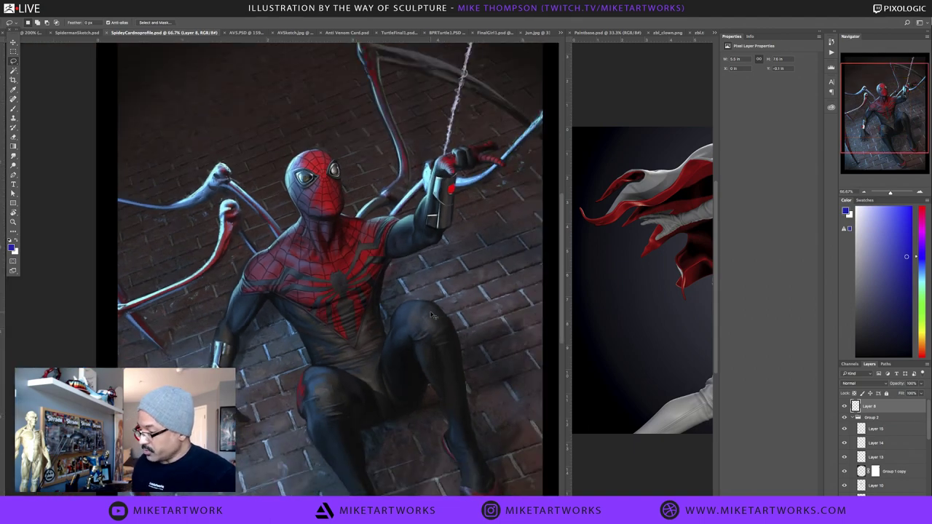
left_click(376, 320, "super")
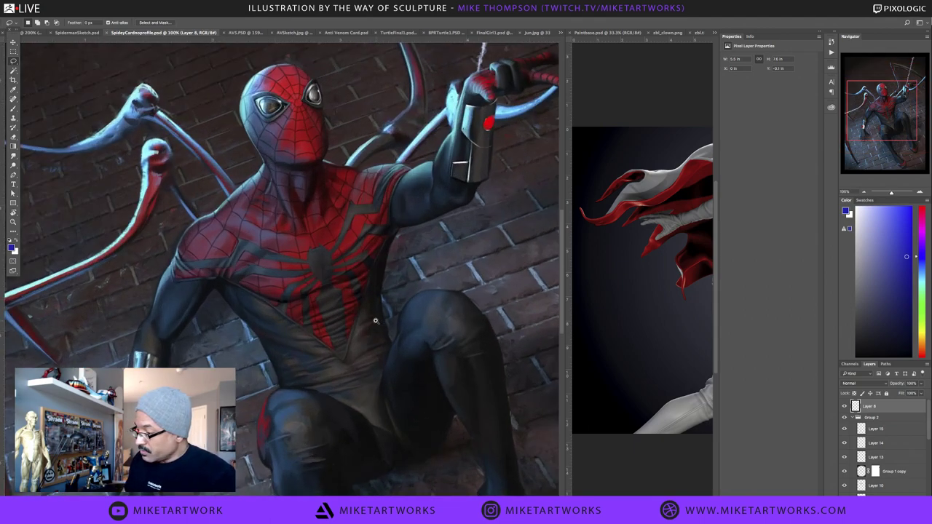
left_click_drag(373, 349, 331, 316)
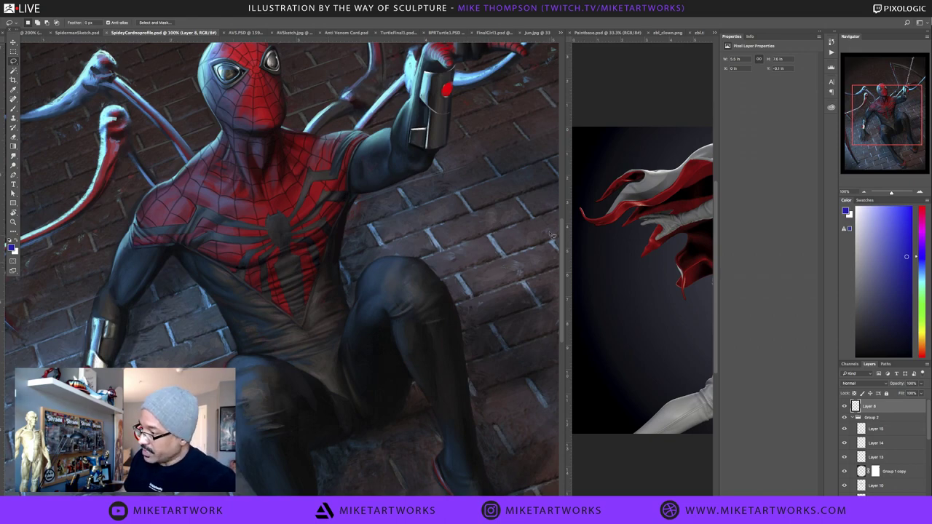
key("ctrl+plus")
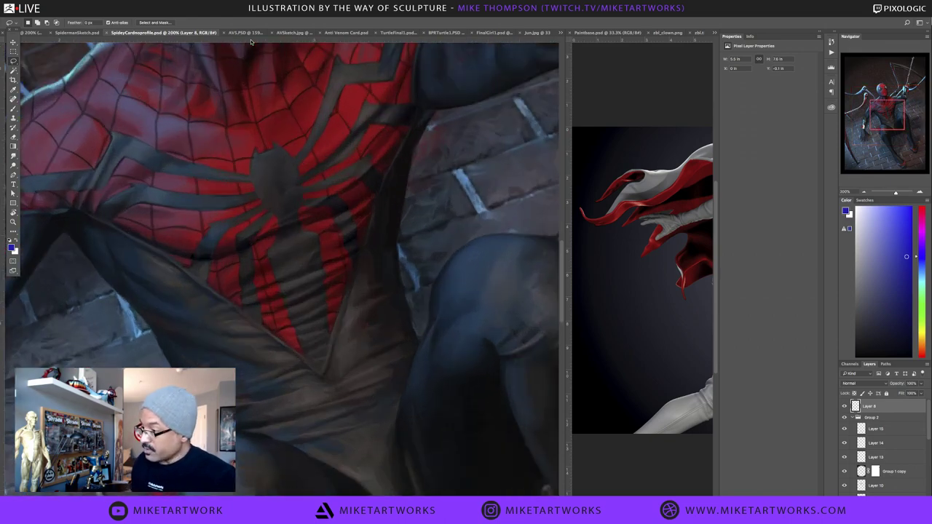
left_click_drag(303, 192, 397, 340)
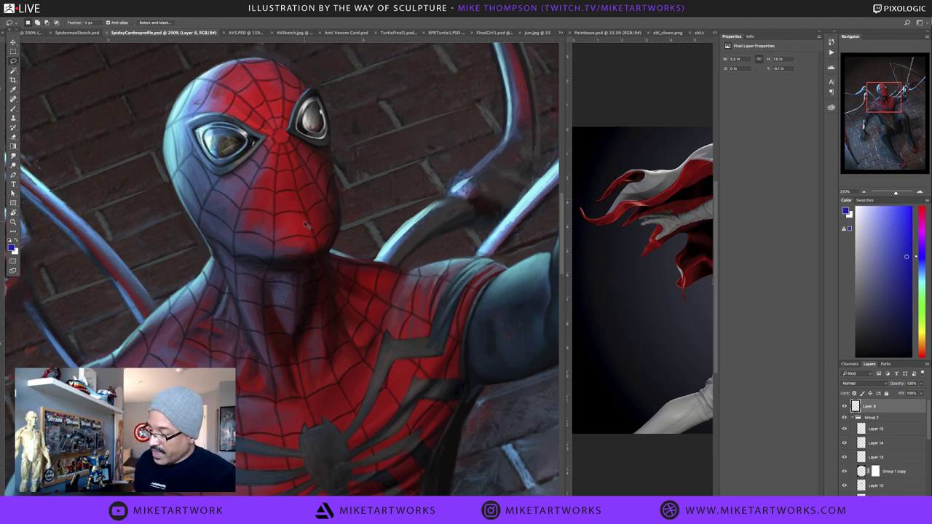
key("ctrl+minus")
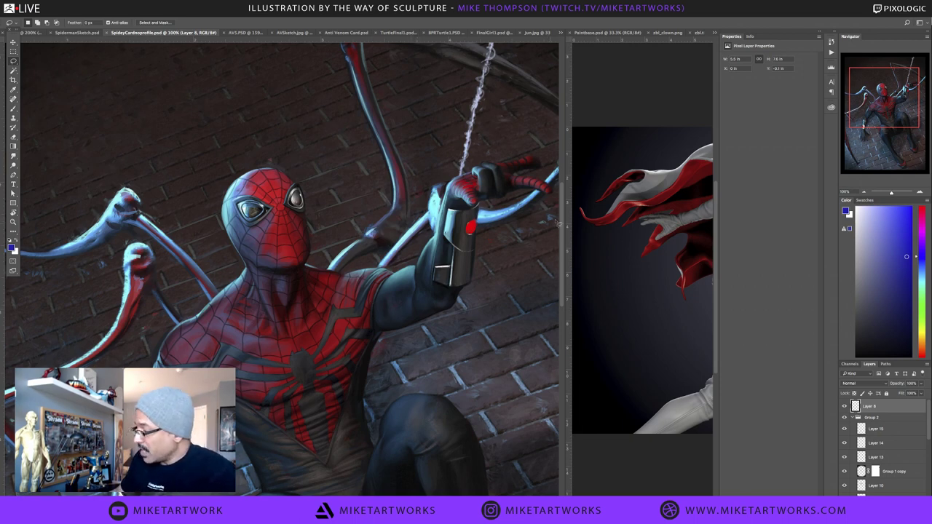
scroll(561, 191, "down", 5)
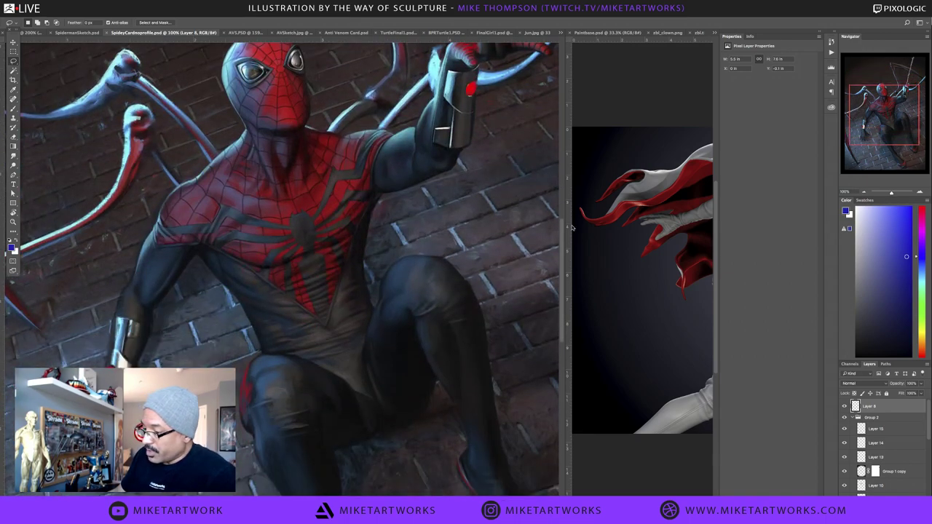
scroll(570, 222, "down", 2)
scroll(568, 217, "up", 4)
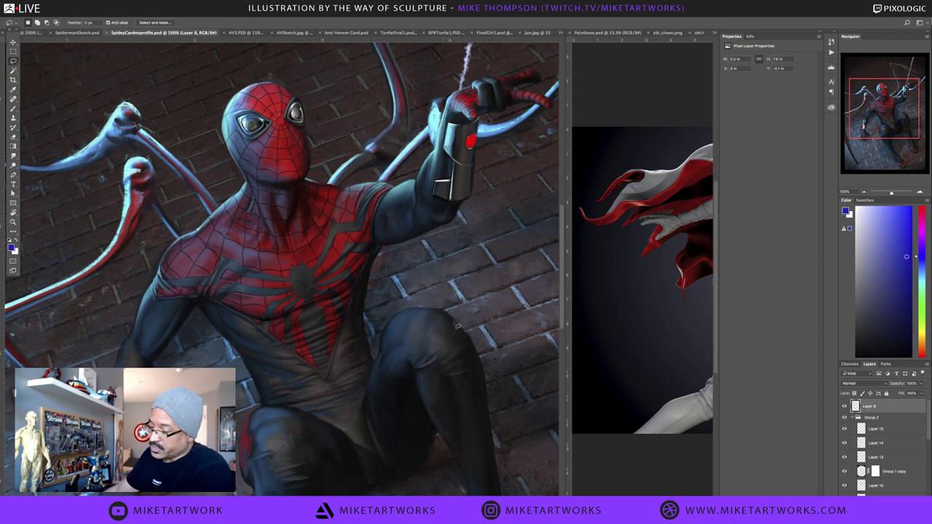
left_click_drag(561, 216, 569, 290)
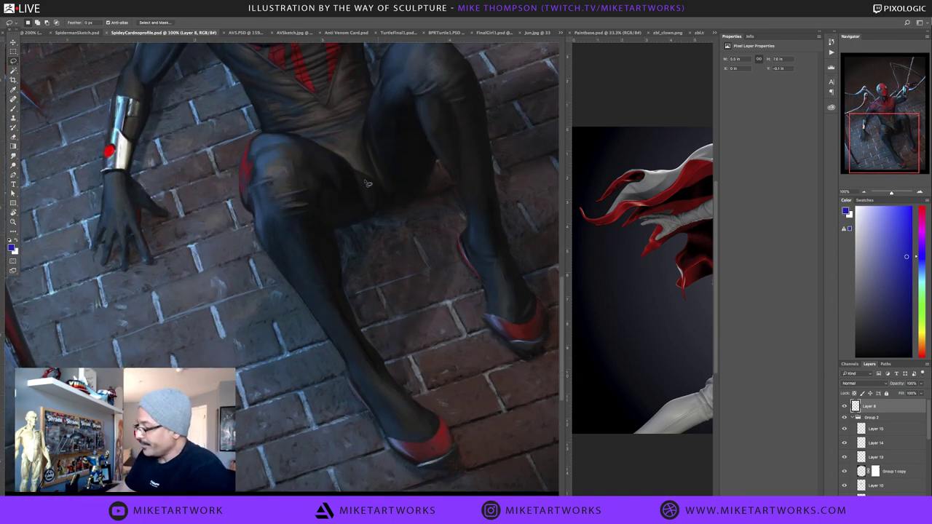
Switch back to Corel Painter, add a new layer above the masked paint layer and choose a light cyan-blue paint color
mouse_move(631, 497)
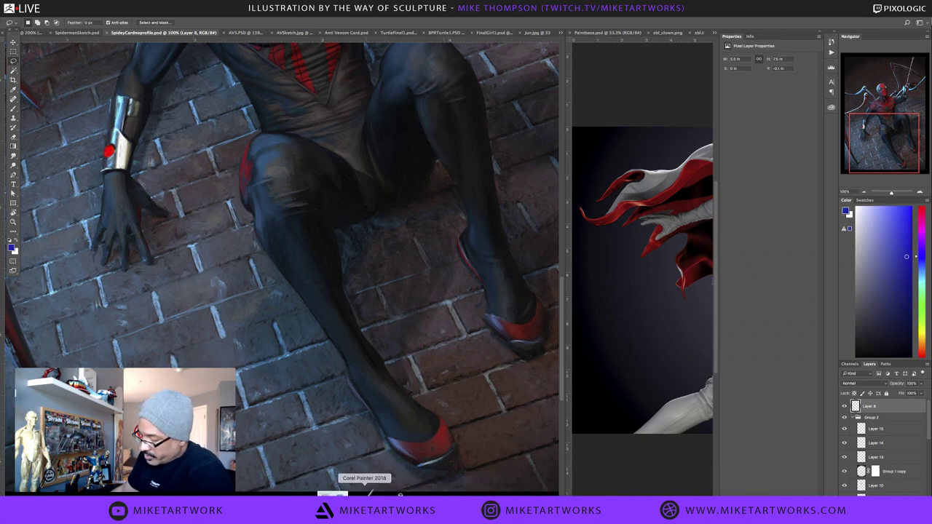
left_click(364, 495)
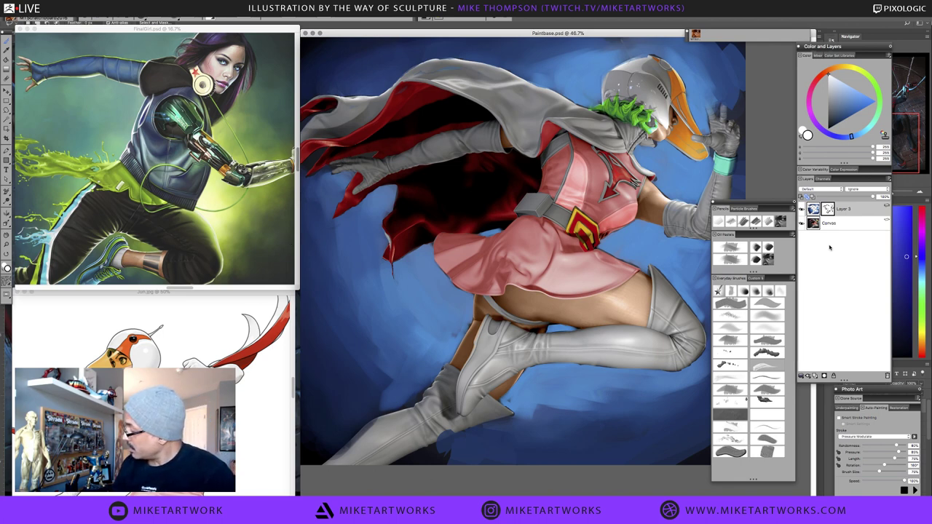
left_click(815, 376)
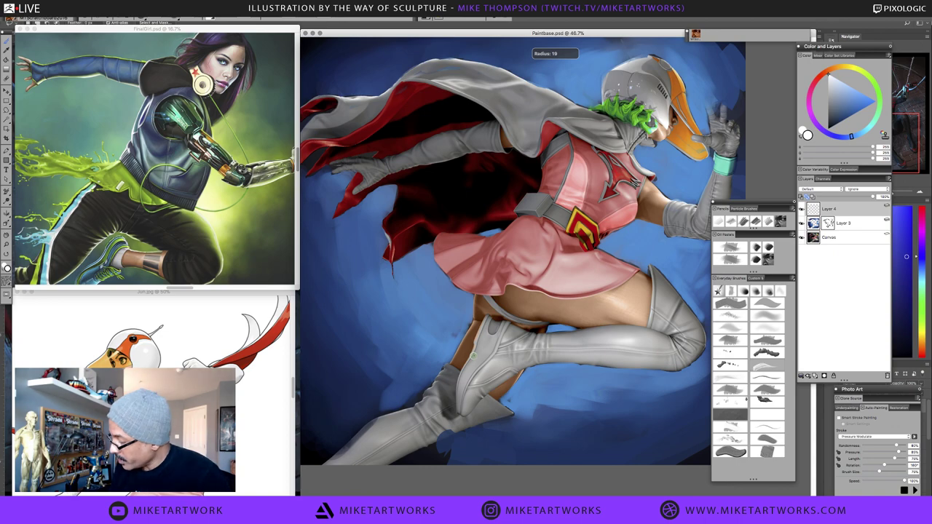
left_click(863, 97)
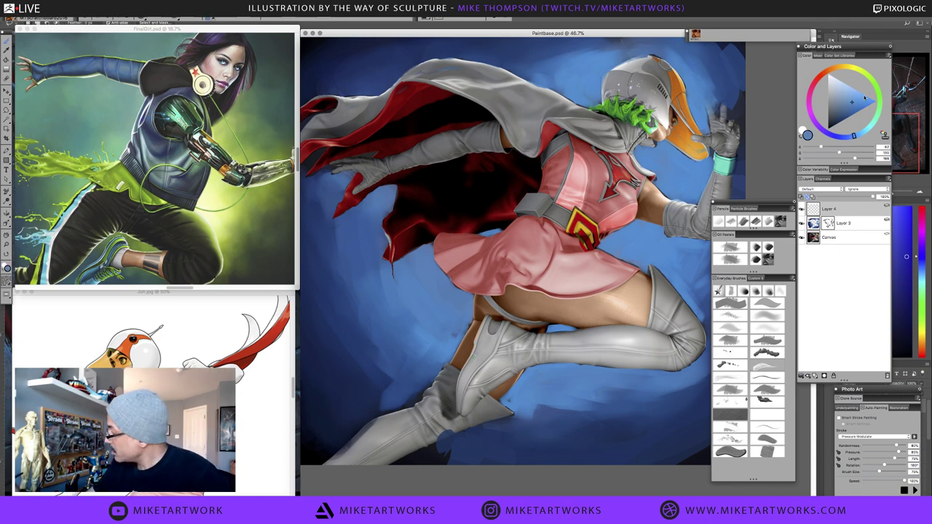
left_click(859, 134)
left_click(865, 132)
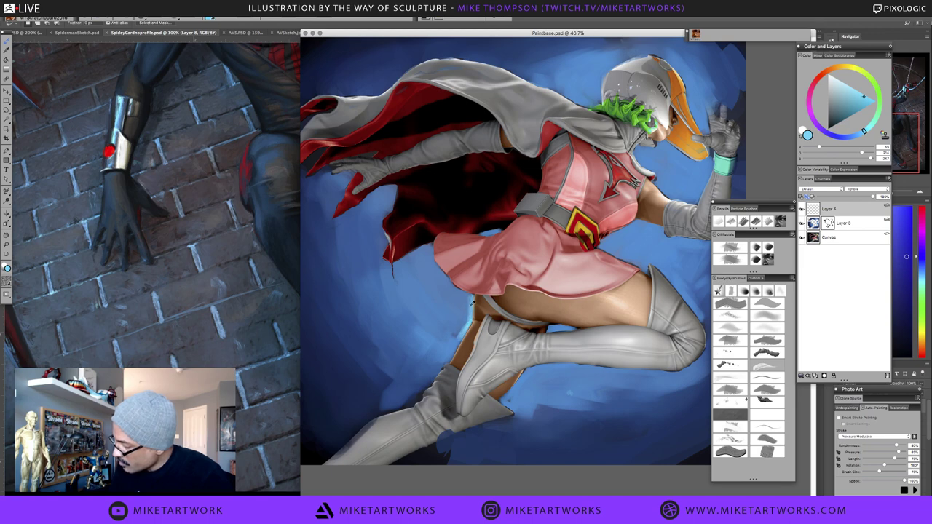
Paint a light-blue rim glow along the outer edge of the trailing leg, from the skirt down to the boot top, using sampled blues
left_click(472, 304, "alt")
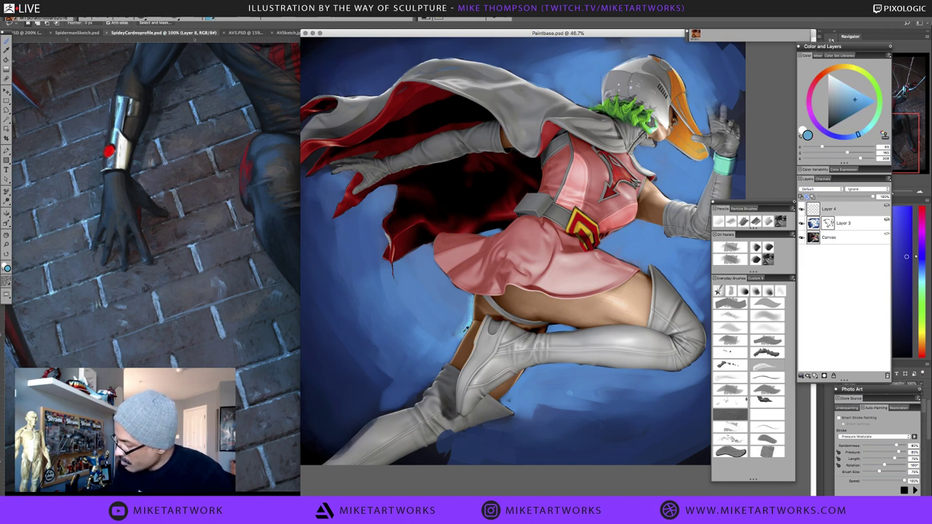
left_click(467, 330, "alt")
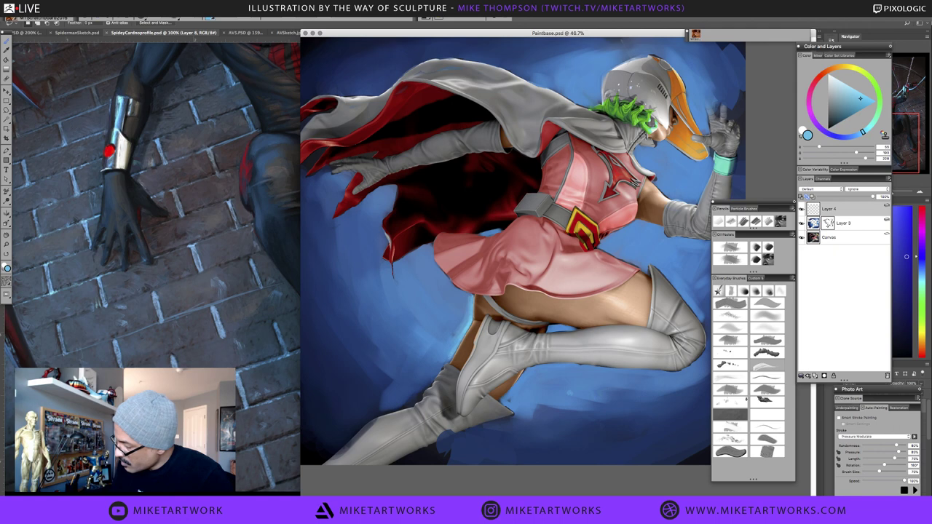
left_click(453, 348, "alt")
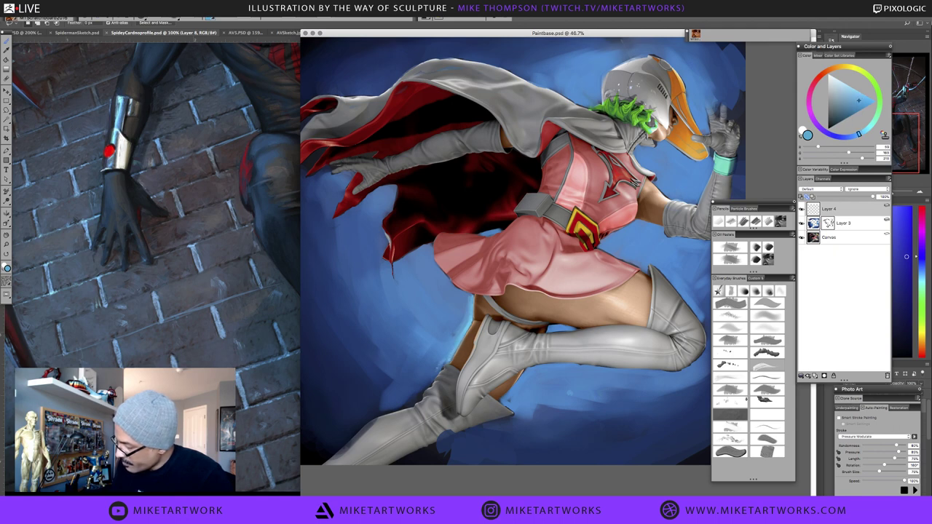
left_click(443, 362, "alt")
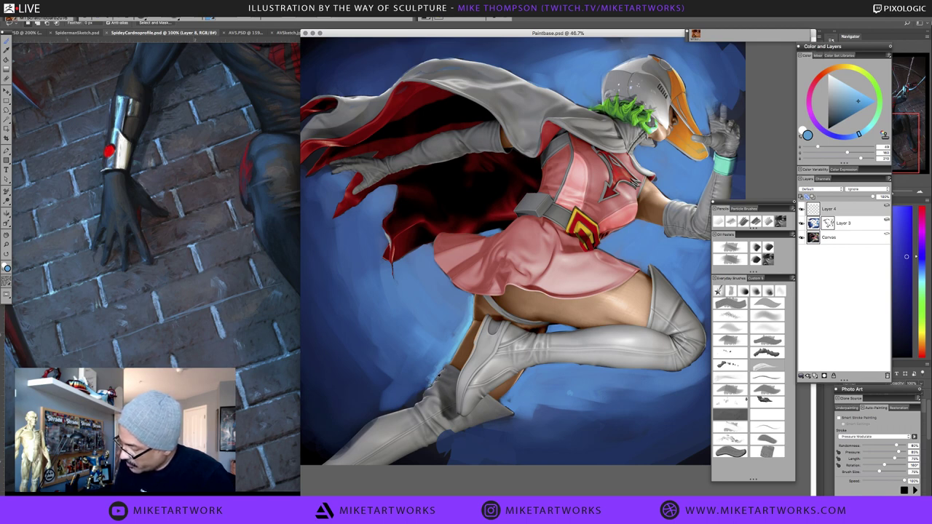
Blend the rim glow into the background from the trailing boot's cuff back up the thigh, using blues sampled along the edge
left_click(422, 389, "alt")
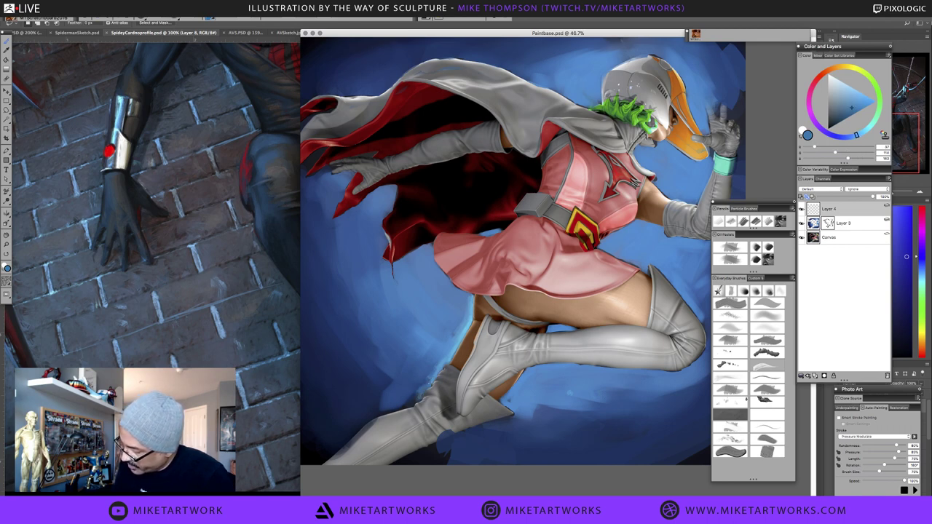
left_click(428, 383, "alt")
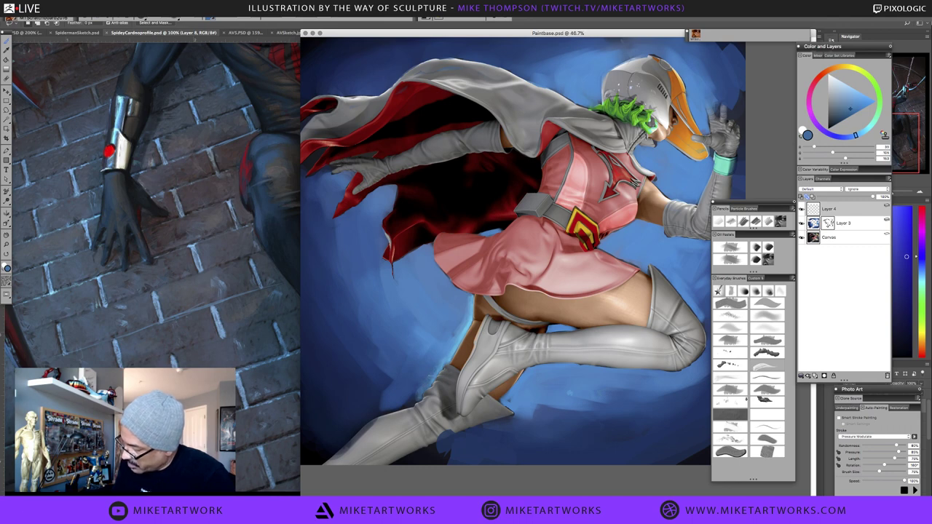
left_click(433, 374, "alt")
left_click(440, 365, "alt")
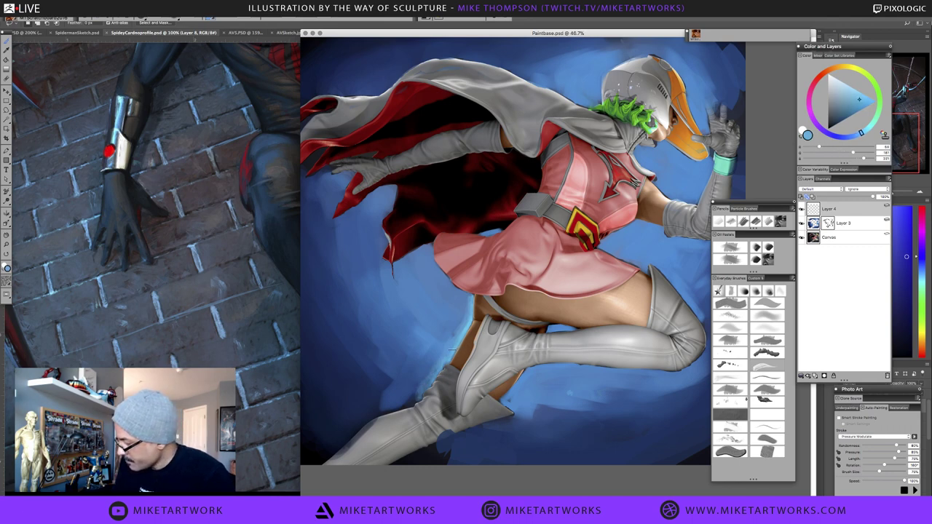
left_click(456, 347, "alt")
left_click(459, 337, "alt")
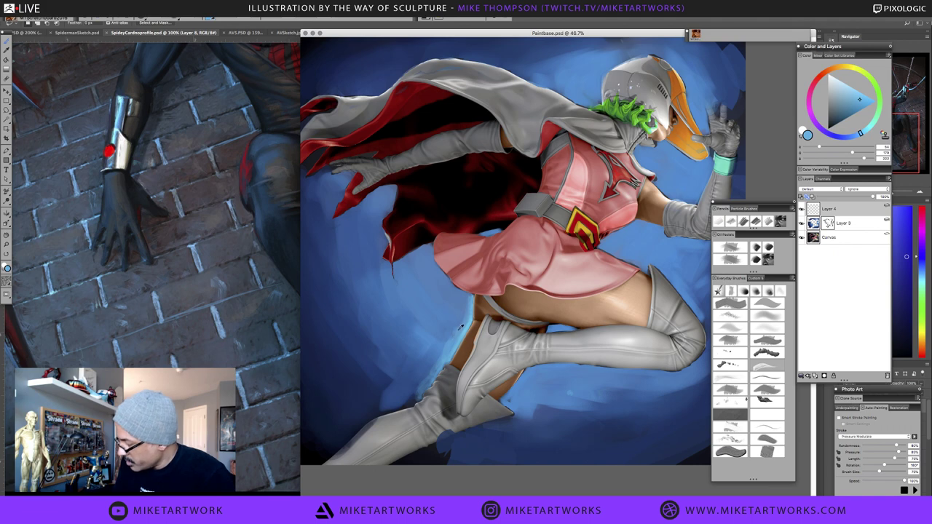
left_click(460, 328, "alt")
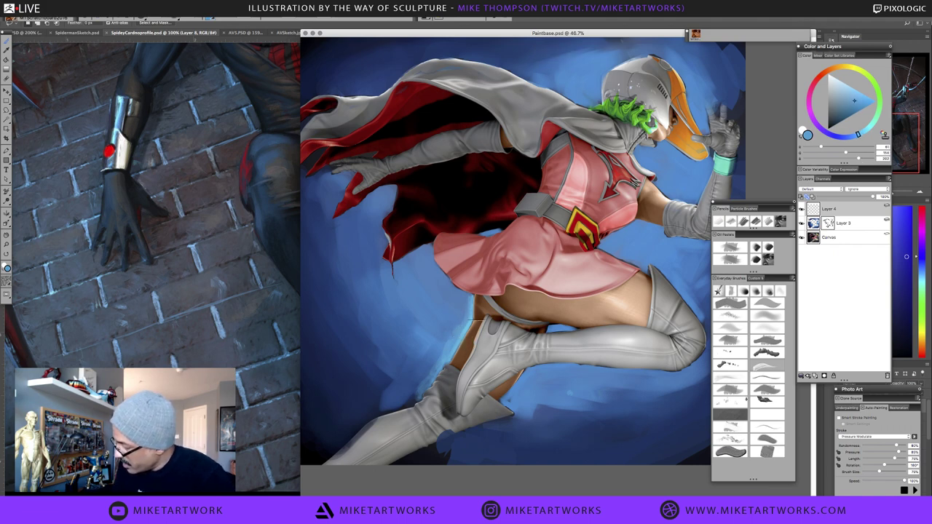
left_click(466, 322, "alt")
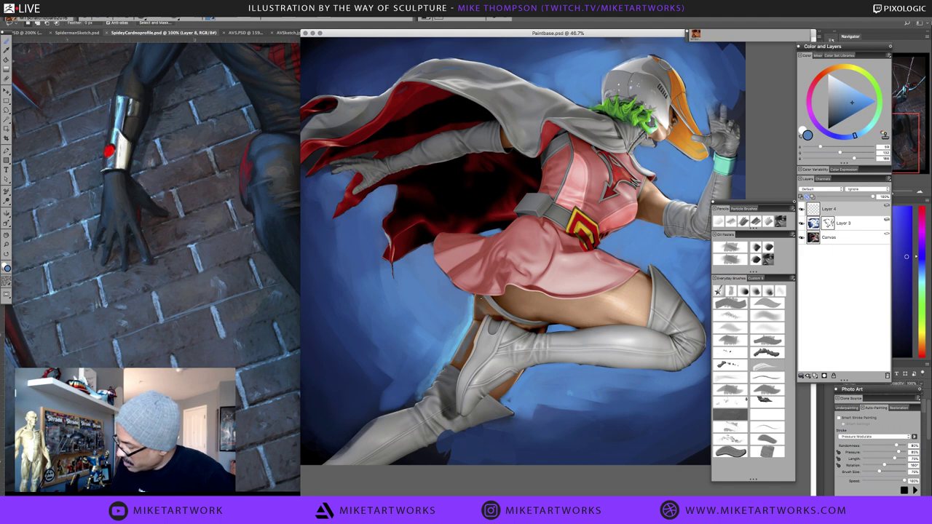
Shade the trailing leg between the skirt and boot with sampled brown and blue-gray tones beside the rim glow
left_click(490, 307, "alt")
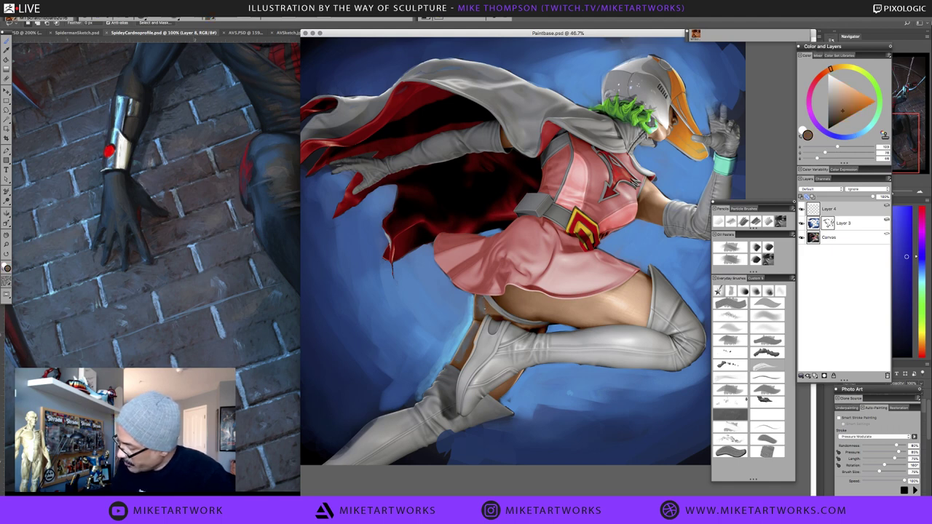
left_click(468, 335, "alt")
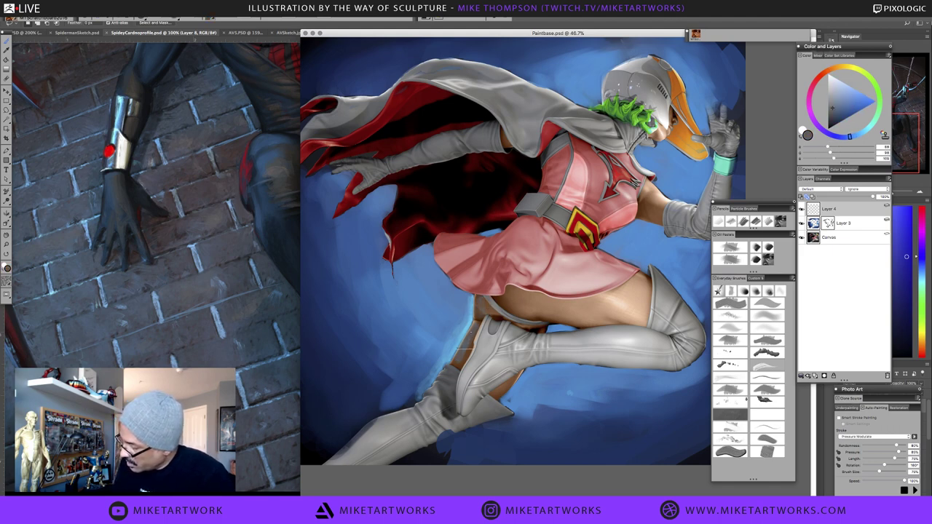
left_click(460, 363, "alt")
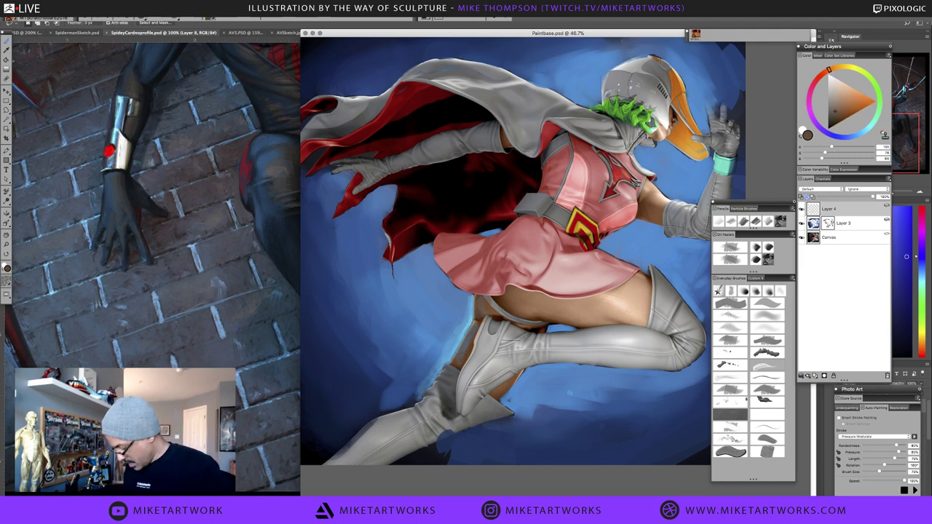
key("super+plus")
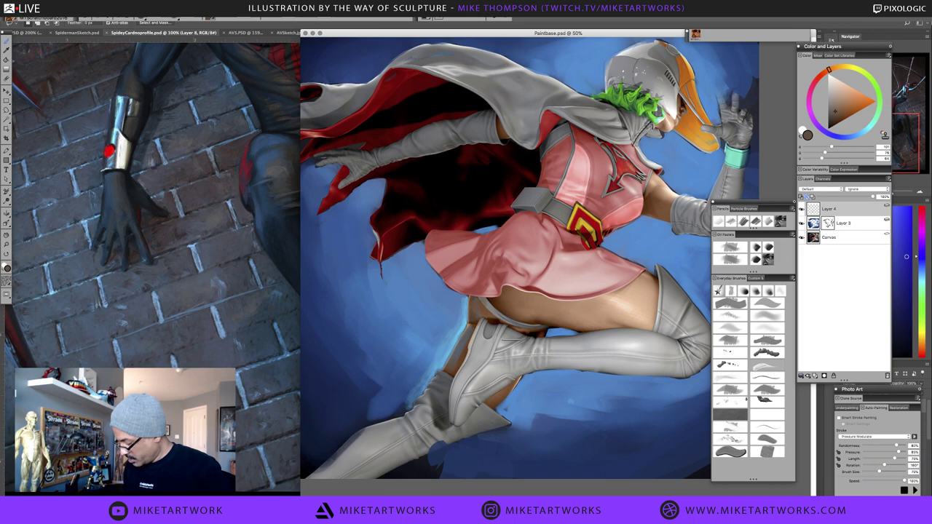
Pick pure white and paint a thin highlight along the trailing leg's outer edge, from the boot cuff up to the skirt hem
key("super+plus")
left_click(839, 94)
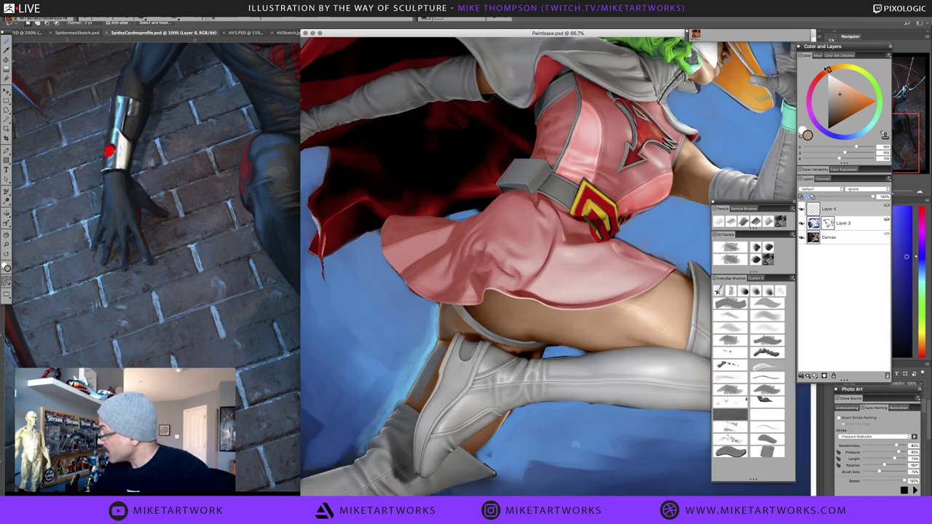
left_click(826, 71)
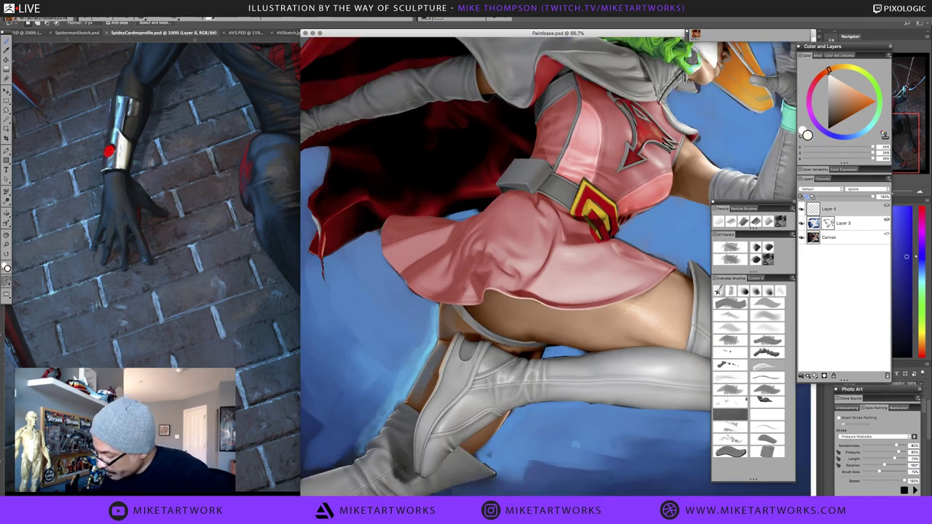
left_click_drag(408, 398, 437, 339)
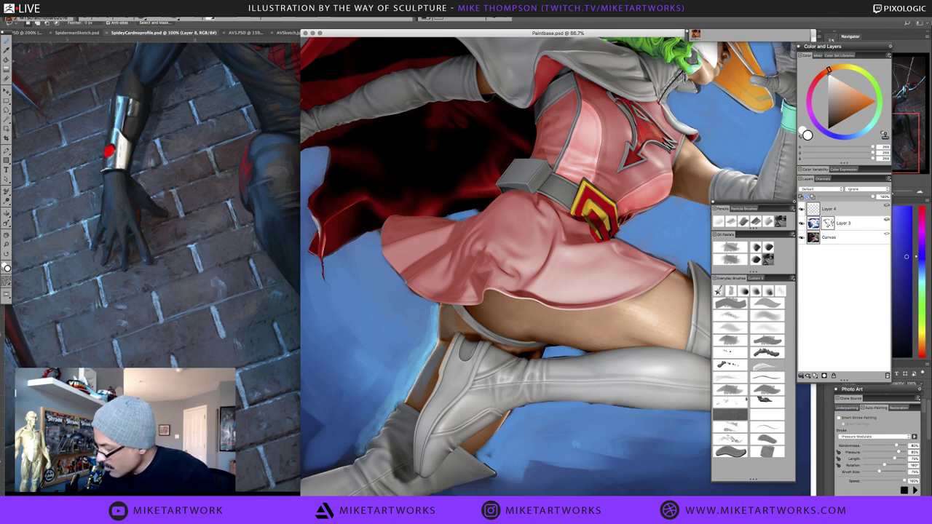
left_click_drag(438, 326, 440, 302)
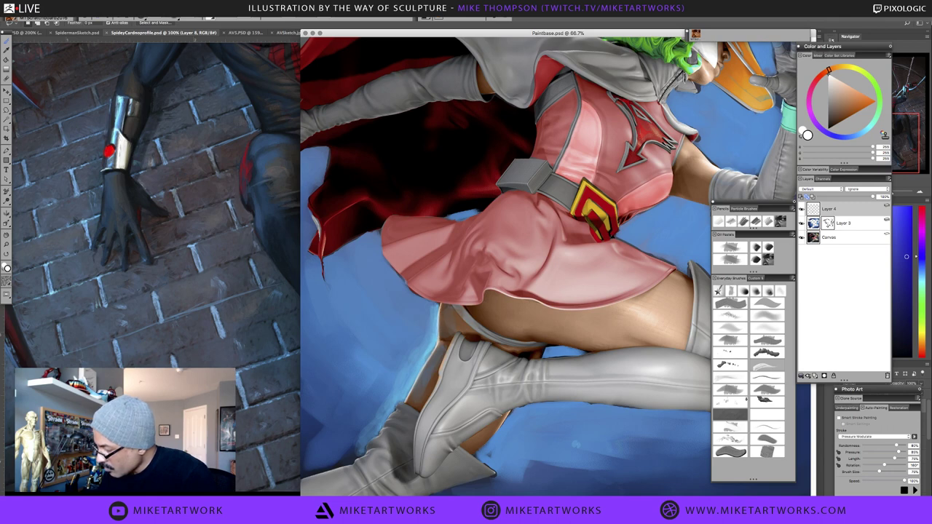
Paint a light-blue rim glow along the skirt's rear edge, using blues sampled from the leg glow and the skirt's outline
left_click(437, 329, "alt")
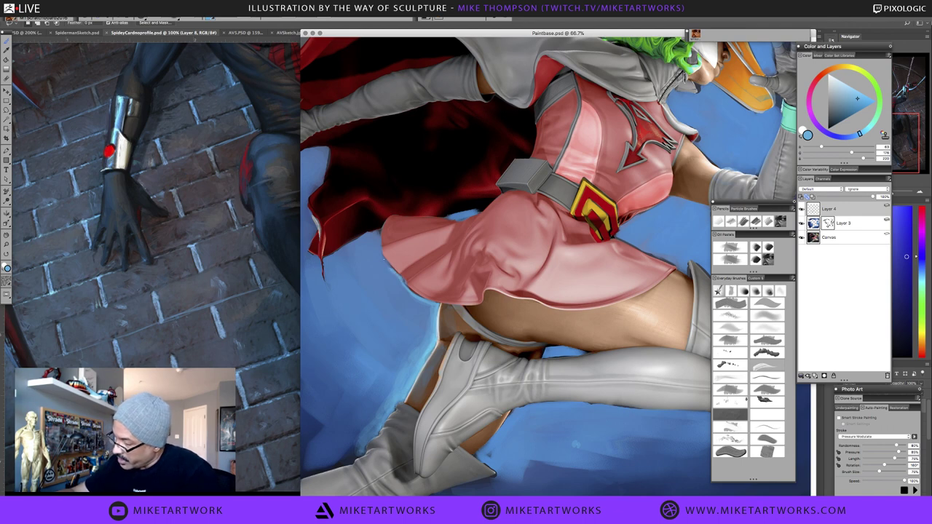
left_click_drag(391, 268, 378, 234)
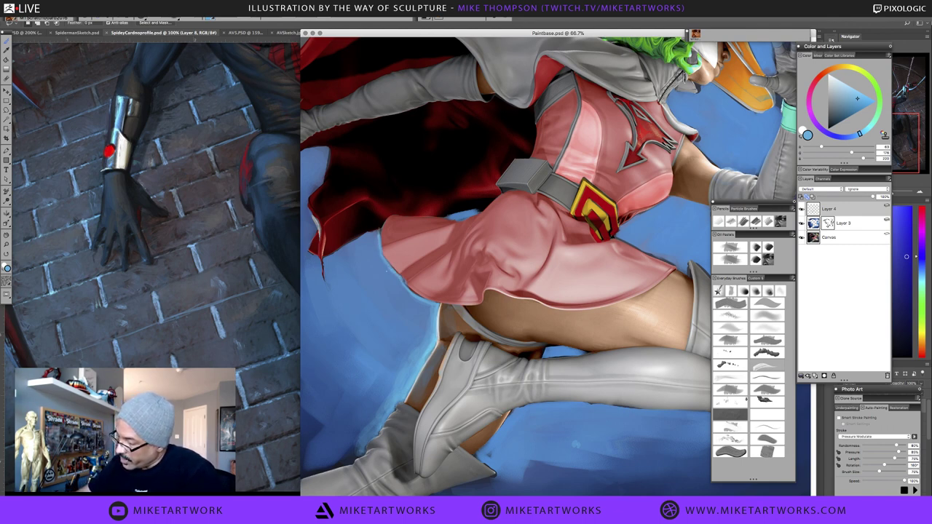
left_click(380, 249, "alt")
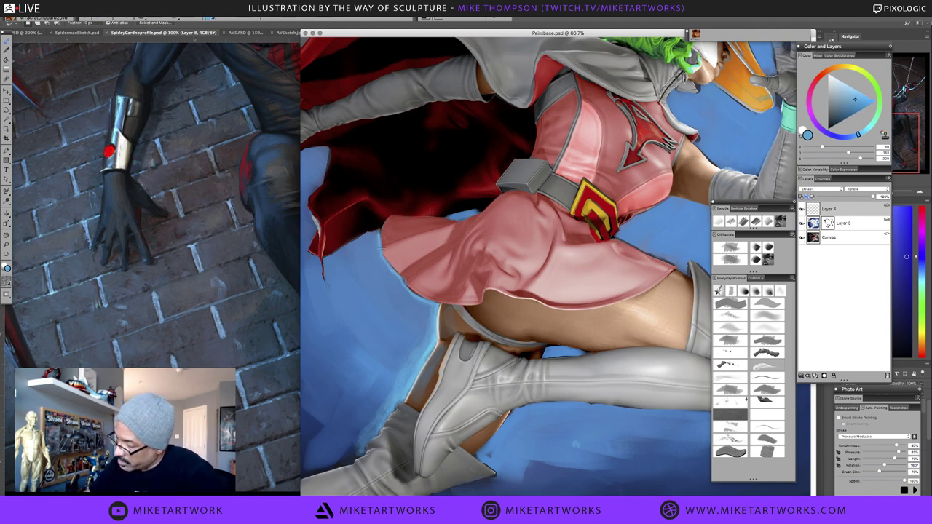
left_click(384, 256, "alt")
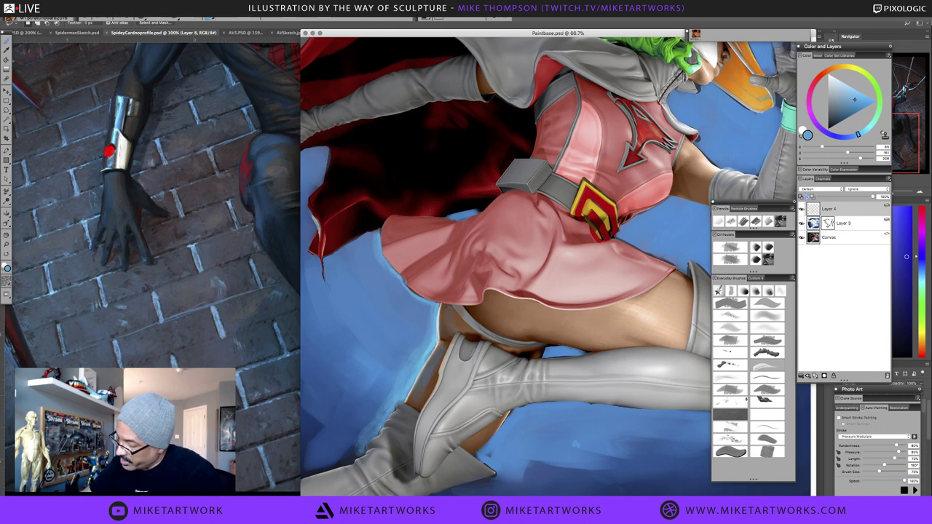
left_click(391, 268, "alt")
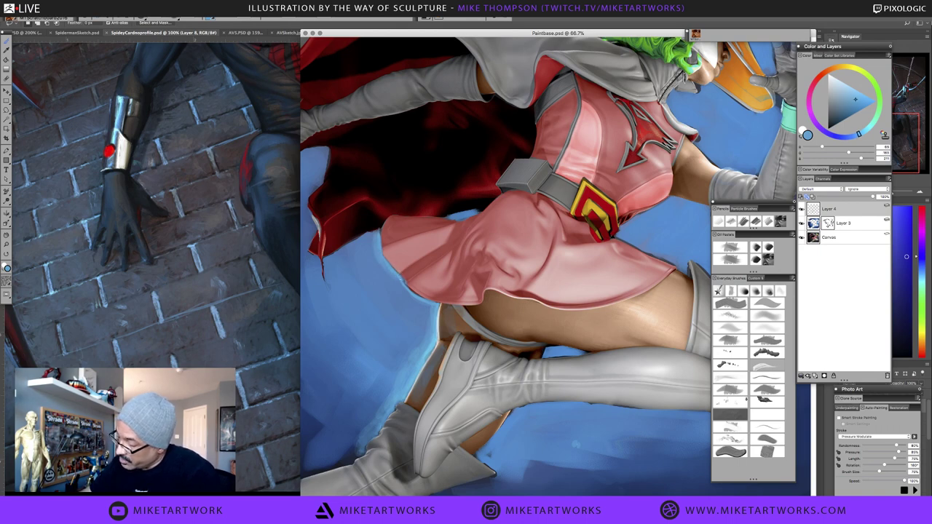
Blend the skirt's rim glow into the background between the hem and the cape tip with sampled mid blues
left_click(434, 301, "alt")
left_click(403, 288, "alt")
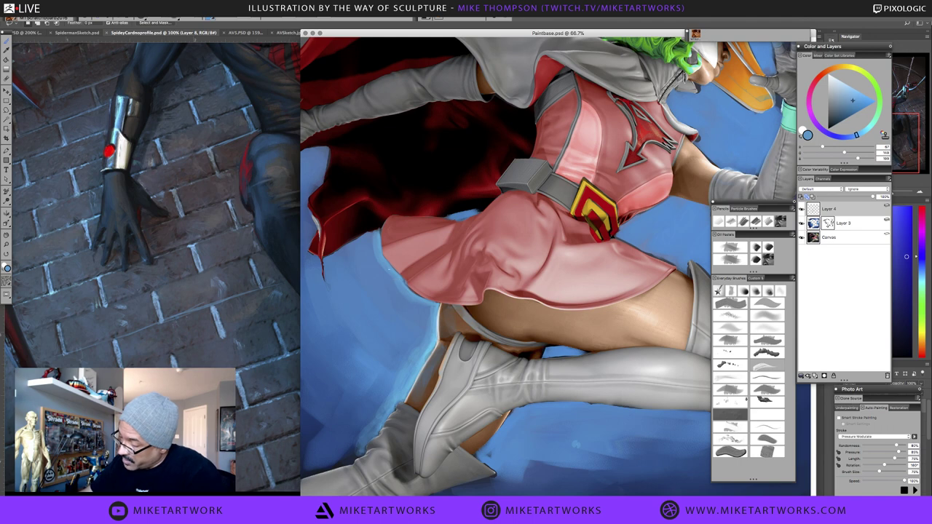
left_click(383, 265, "alt")
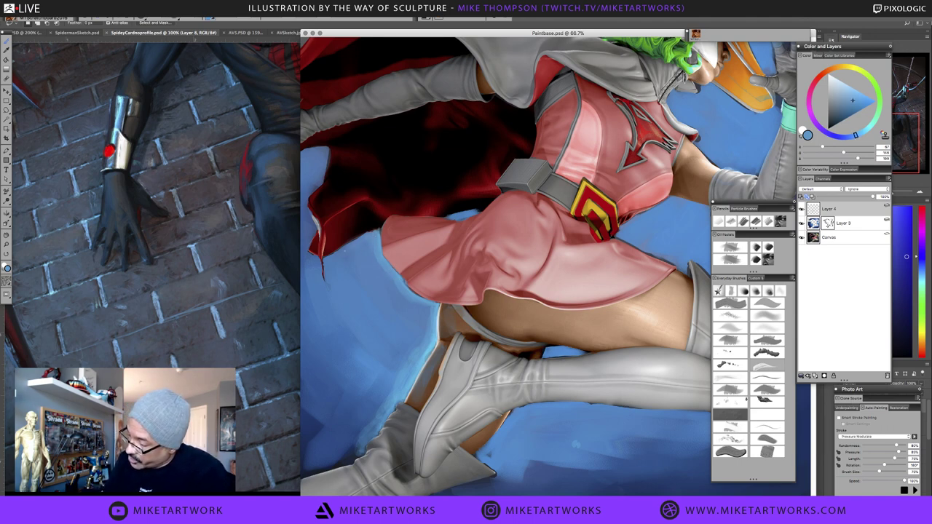
left_click(340, 253, "alt")
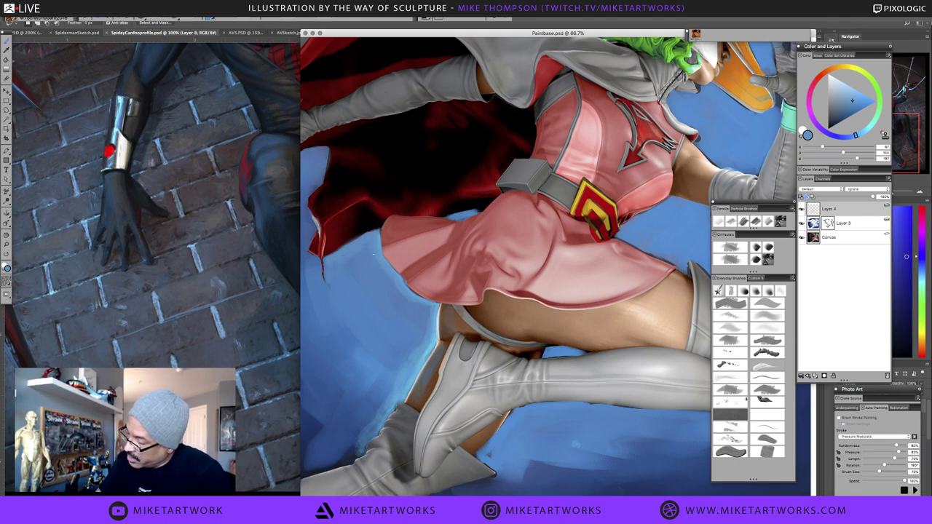
left_click(370, 241, "alt")
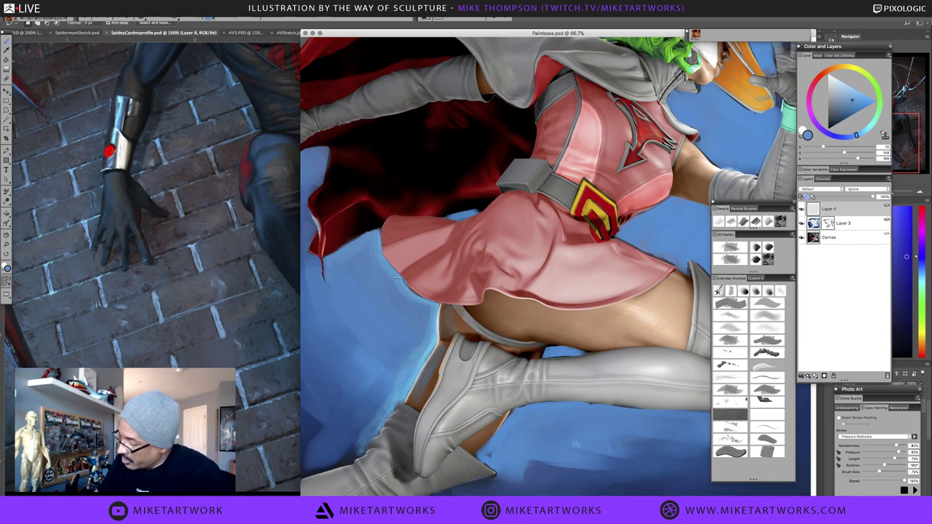
Paint over the lower rear folds of the skirt near the hem with sampled pinks and muted reds
left_click(424, 287, "alt")
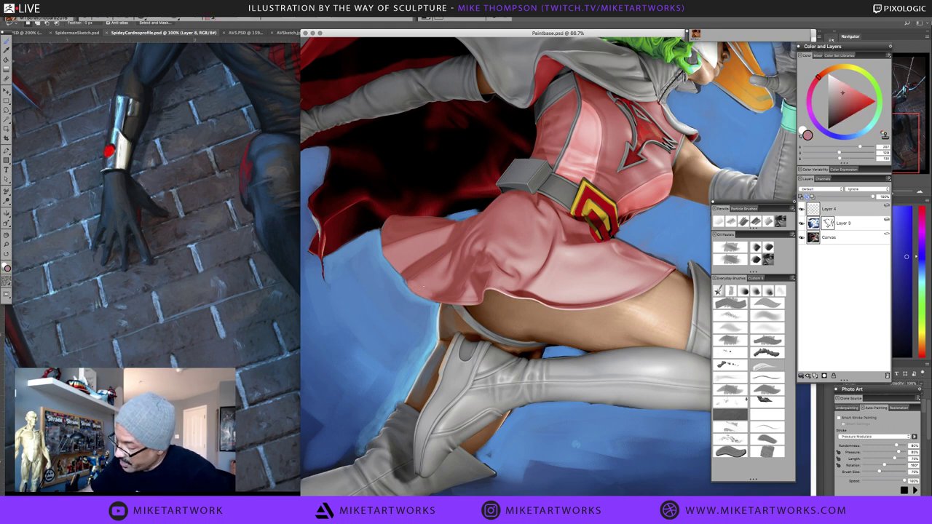
left_click(439, 290, "alt")
left_click(438, 290, "alt")
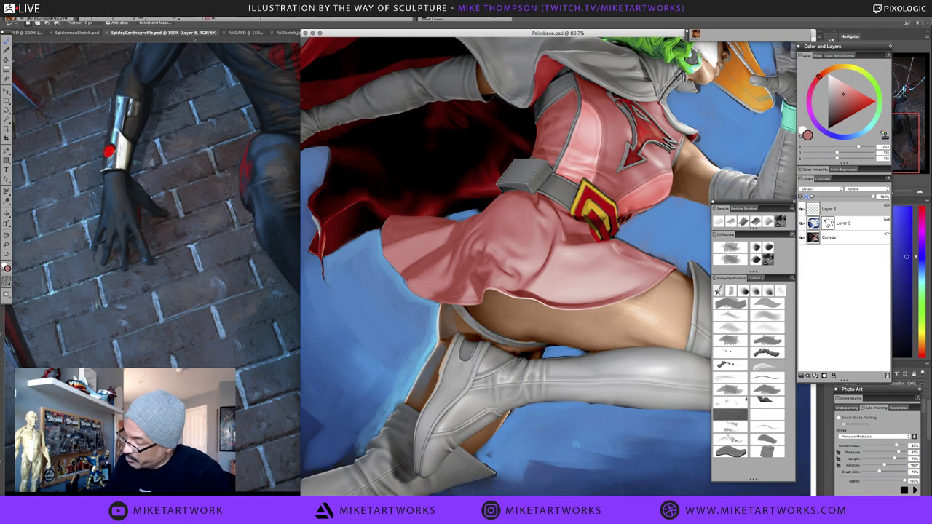
left_click(445, 288, "alt")
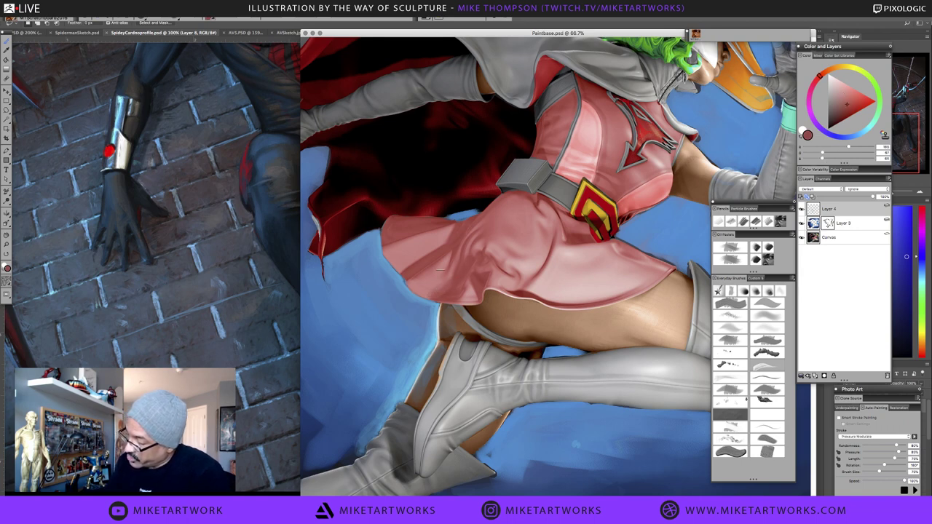
left_click(440, 270, "alt")
left_click(408, 283, "alt")
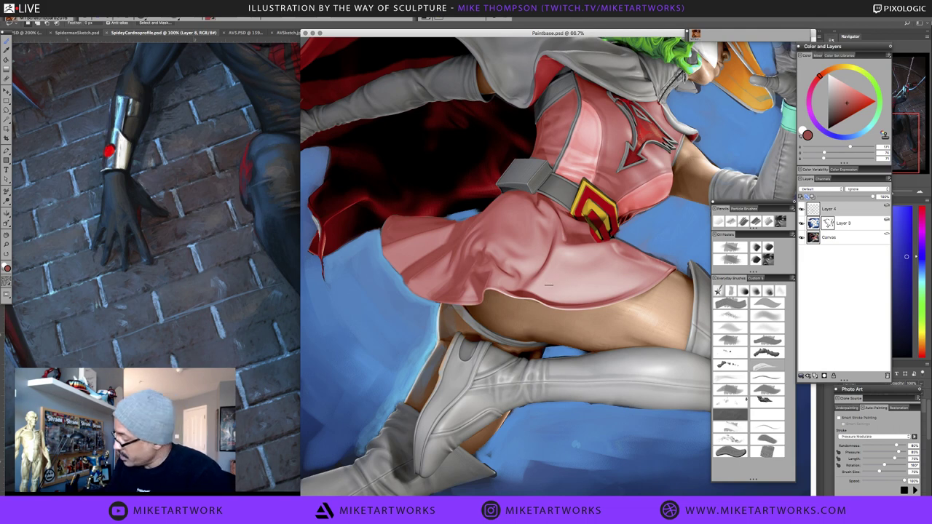
Deepen the shadows between the skirt's rear folds with dark reds sampled from the folds and the cape lining
left_click(466, 249, "alt")
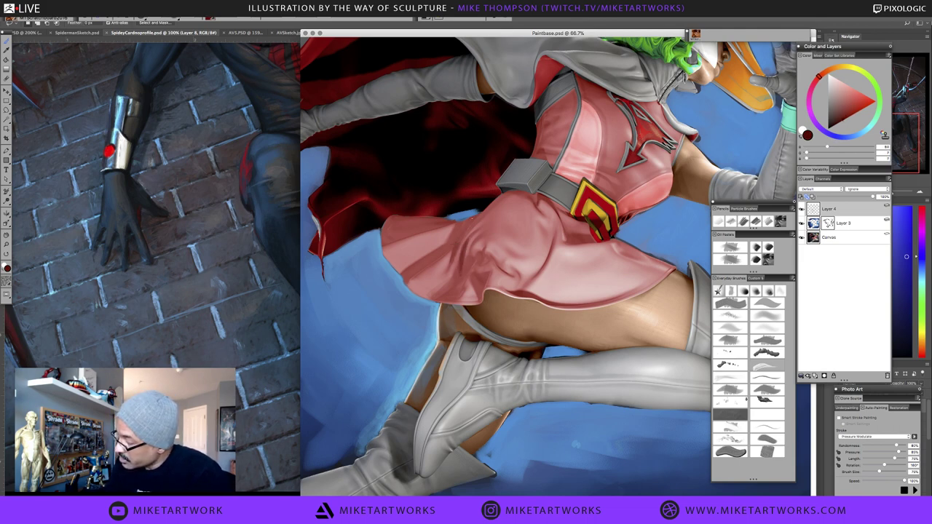
left_click(465, 230, "alt")
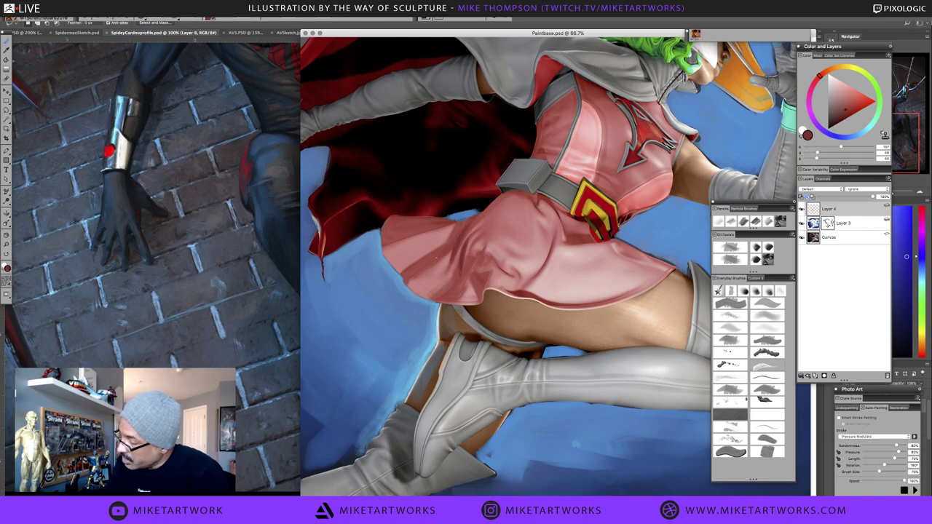
left_click(481, 192, "alt")
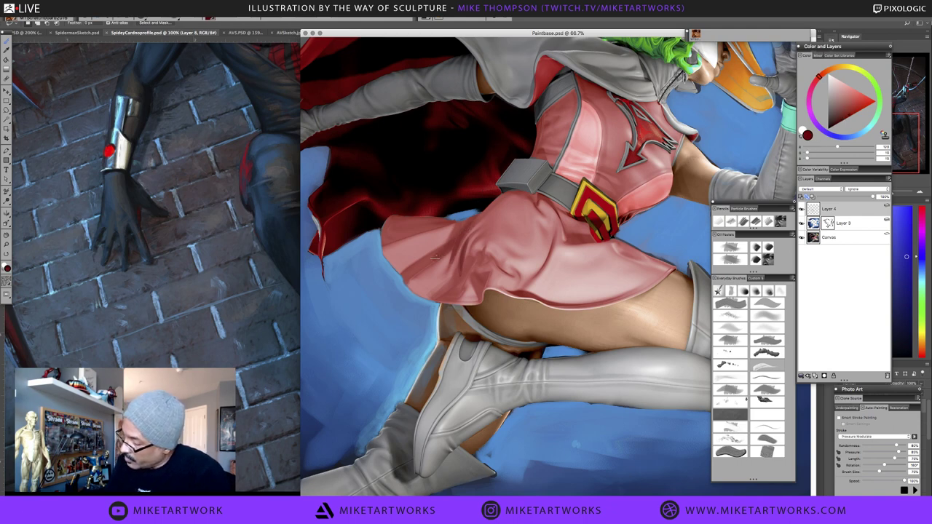
left_click(455, 238, "alt")
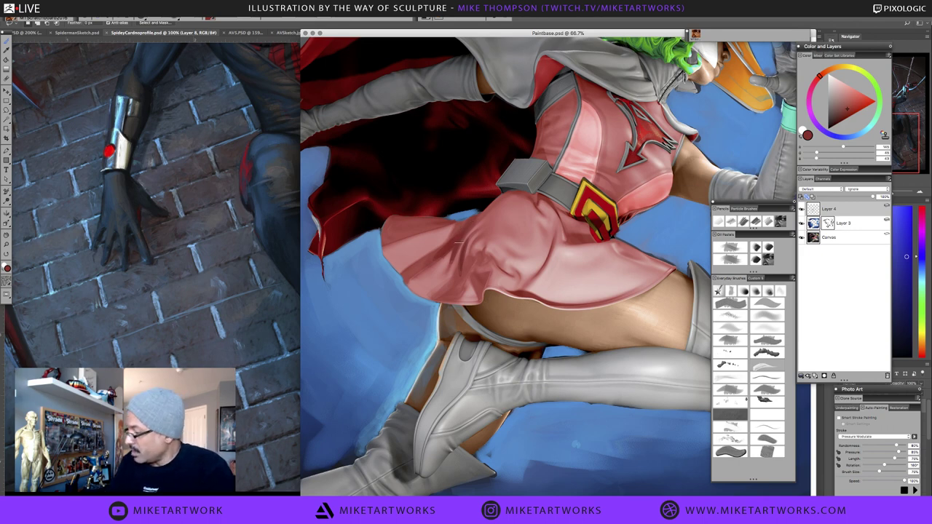
left_click(406, 279, "alt")
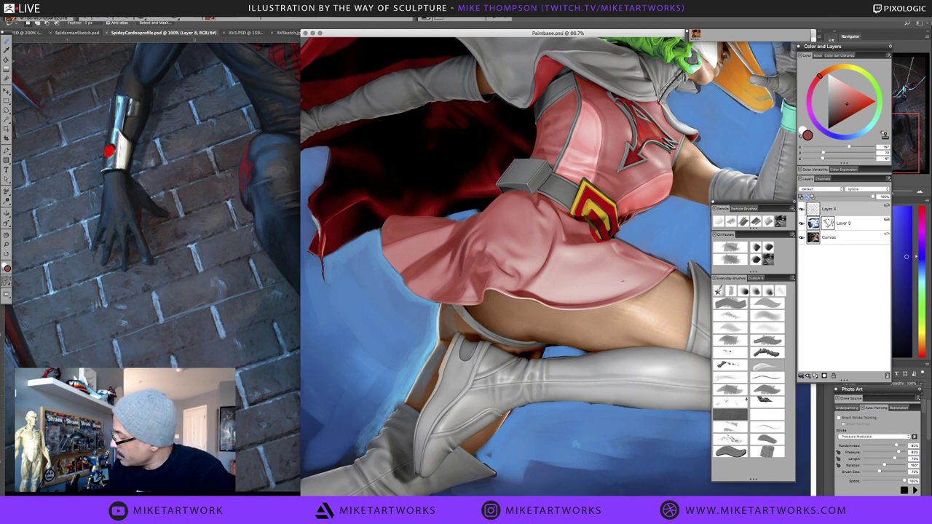
Brighten the ridges of the skirt's rear folds with light pinks sampled from the front of the skirt and the fold tops
left_click(597, 281, "alt")
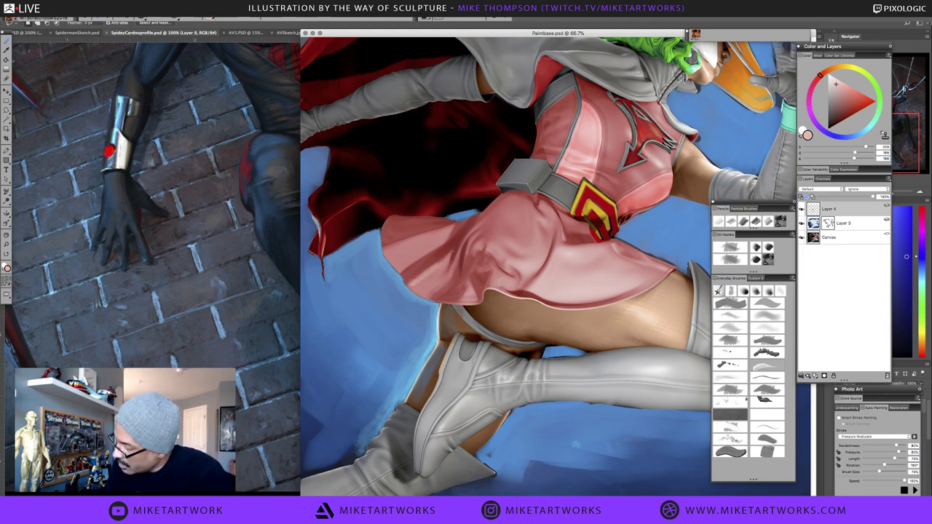
left_click(443, 260, "alt")
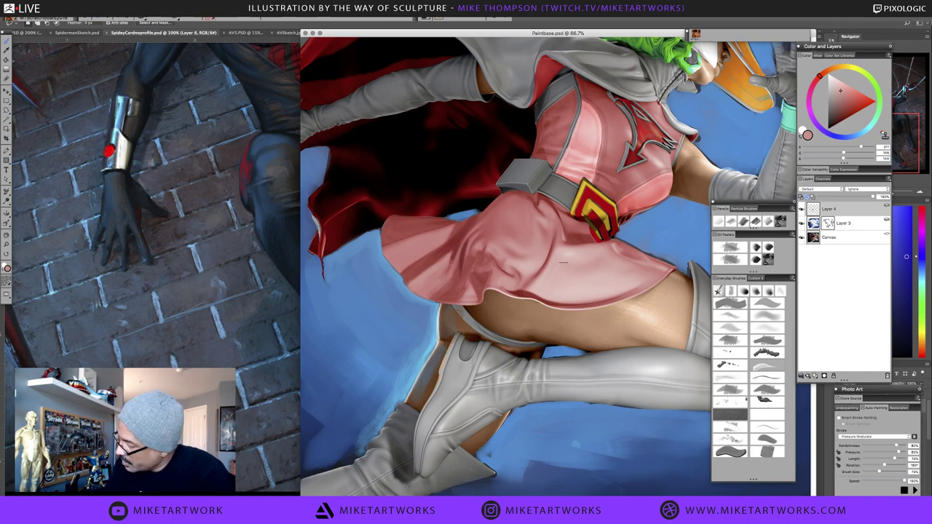
left_click(557, 276, "alt")
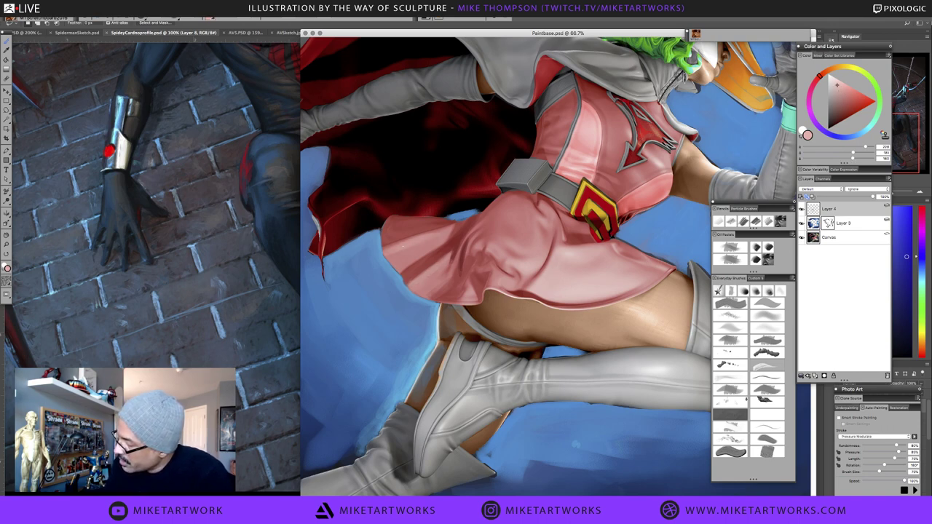
left_click(431, 233, "alt")
left_click_drag(453, 227, 472, 220)
left_click(414, 241, "alt")
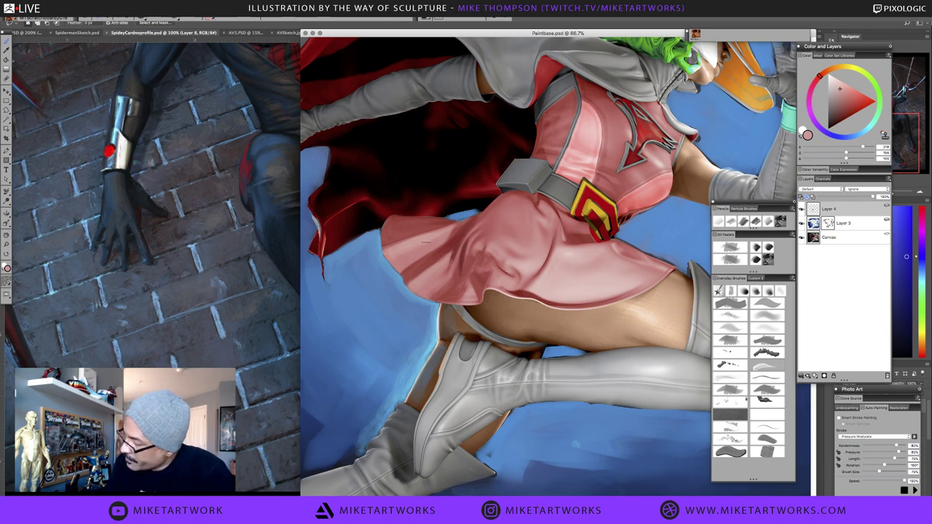
left_click(426, 242, "alt")
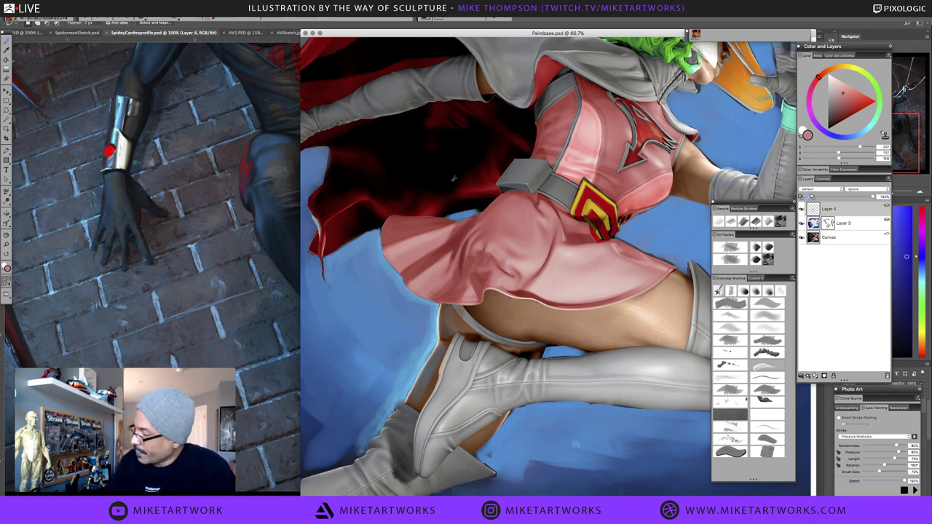
Darken the skirt's upper rear folds with dark tones sampled near the cape, and add a light pink edge highlight below the belt pouch
left_click(442, 193, "alt")
left_click(415, 230, "alt")
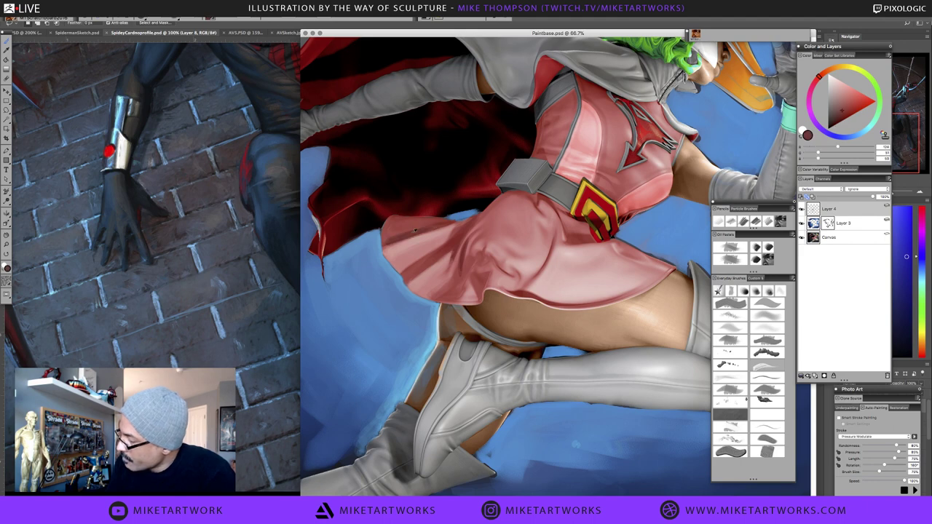
left_click(396, 234, "alt")
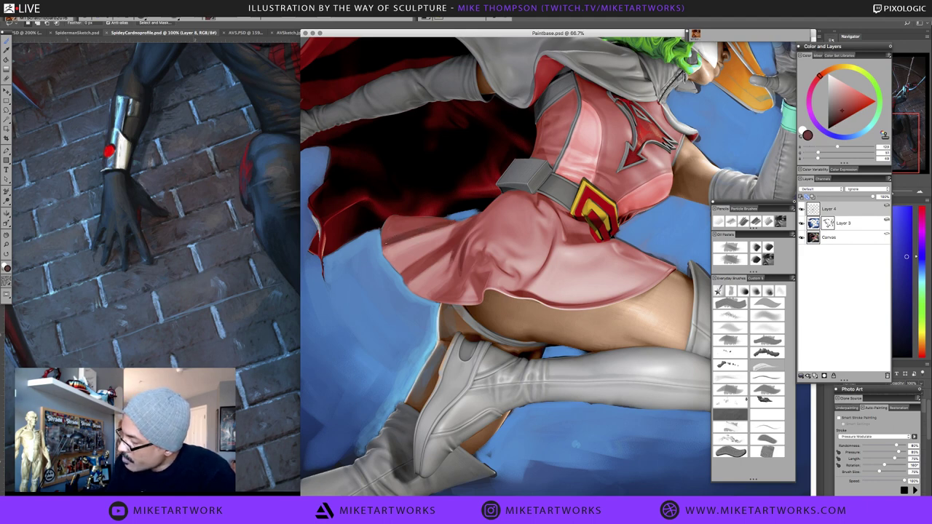
left_click(458, 188, "alt")
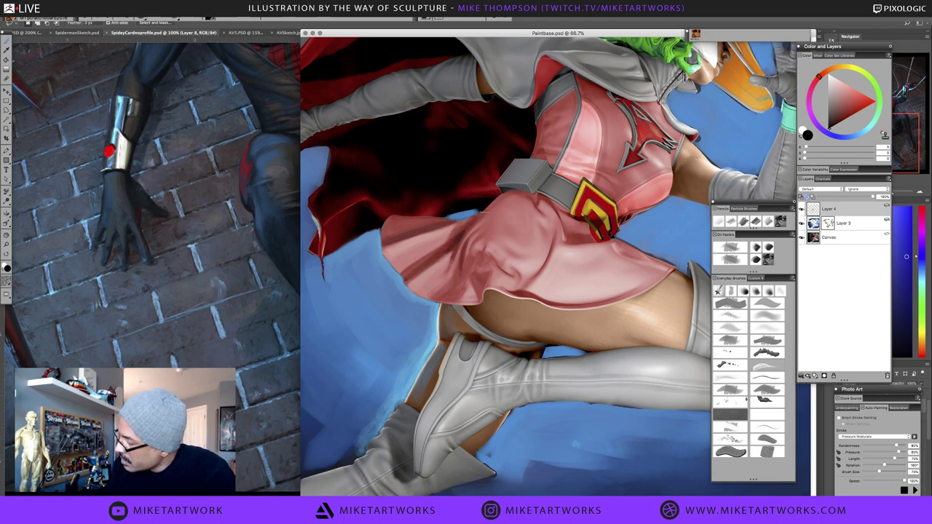
left_click(534, 263, "alt")
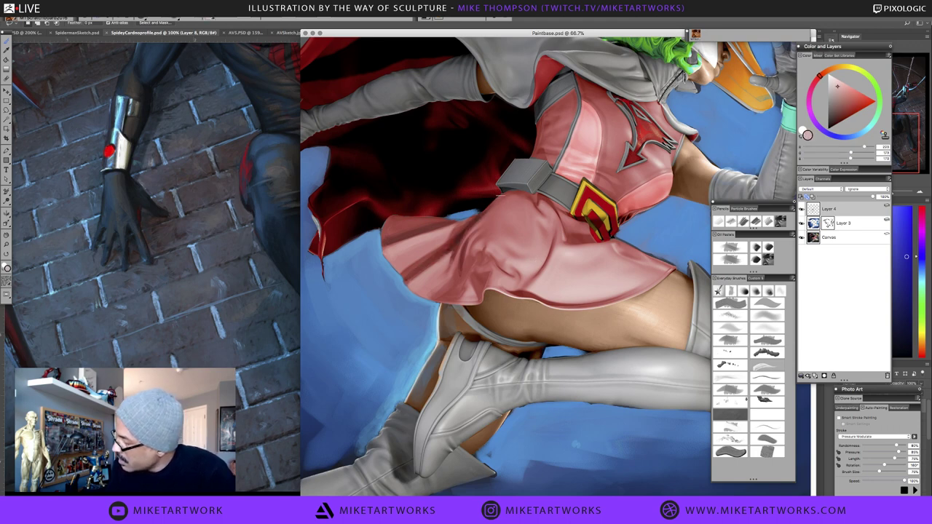
left_click_drag(499, 196, 489, 207)
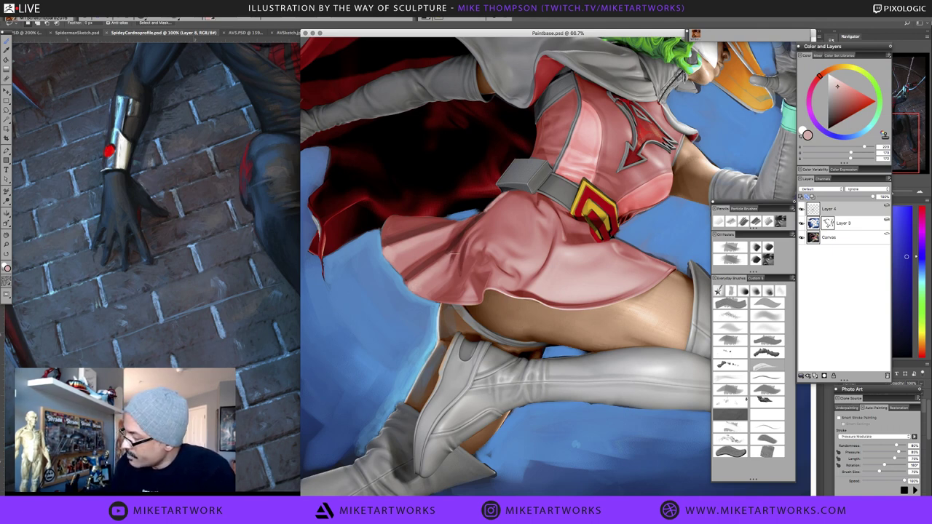
Blend the skirt's rear folds above the hem with mid pinks sampled from the neighbouring folds
left_click(431, 290, "alt")
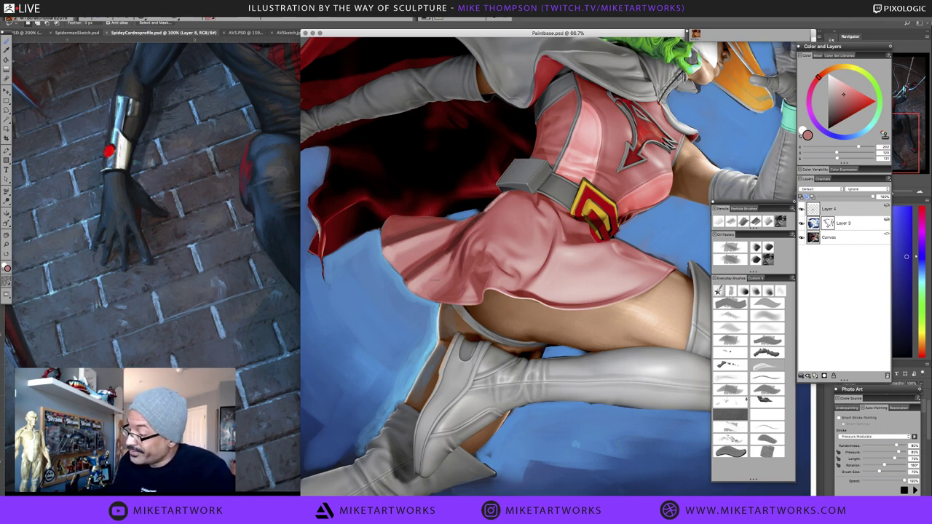
left_click(455, 258, "alt")
left_click(441, 269, "alt")
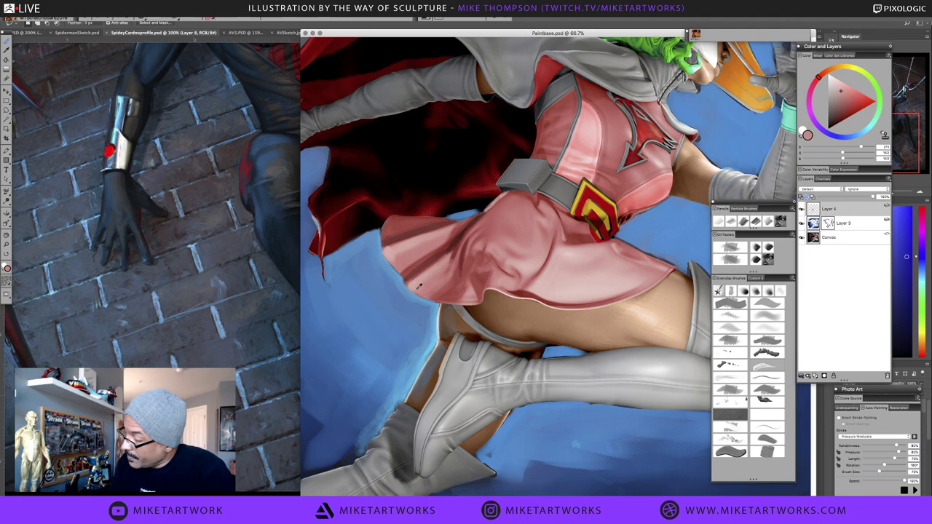
left_click(439, 265, "alt")
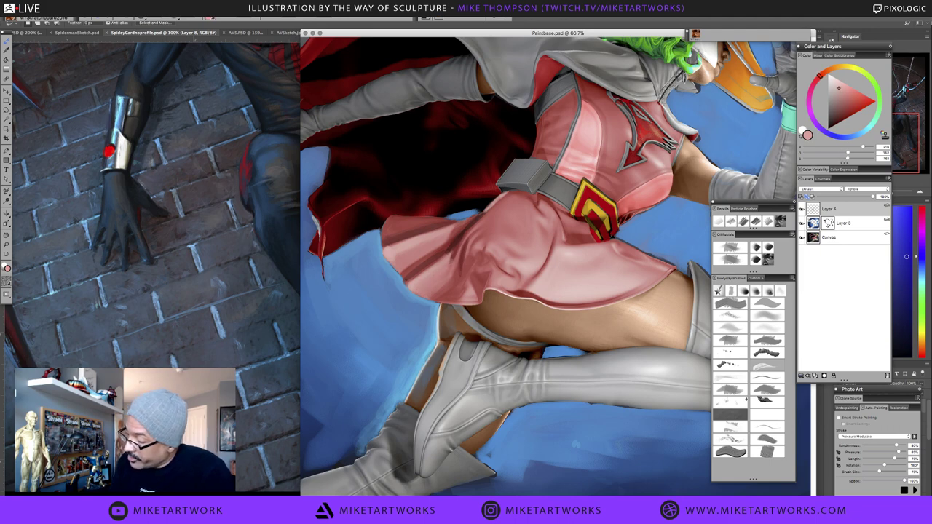
left_click(452, 255, "alt")
left_click(426, 284, "alt")
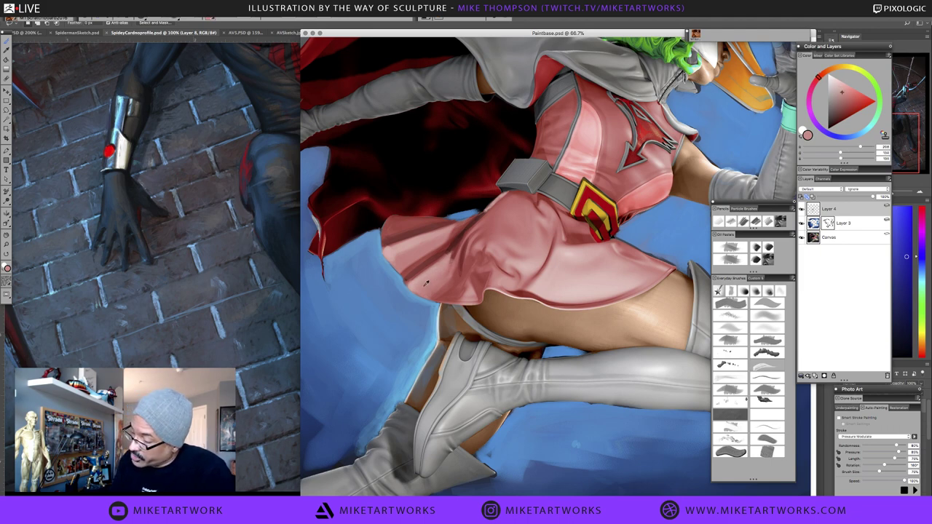
left_click(443, 261, "alt")
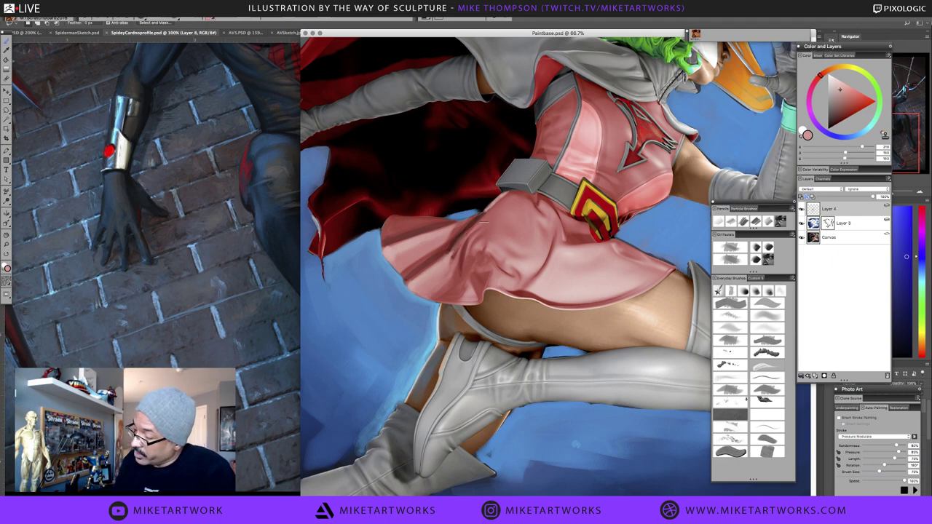
Refine the crease in the middle of the skirt's rear folds with sampled dark red, and soften its edges with sampled pinks
left_click(453, 256, "alt")
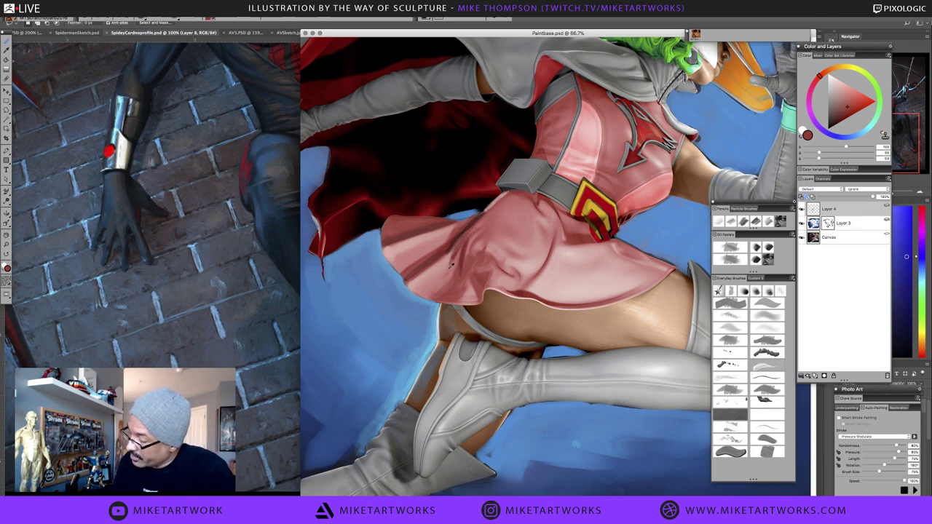
left_click(451, 265, "alt")
left_click_drag(460, 255, 471, 238)
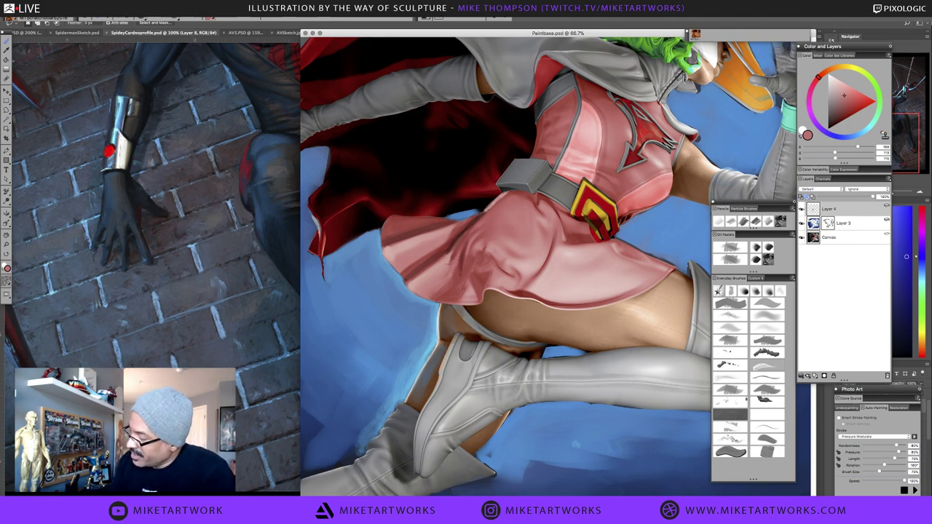
left_click(437, 273, "alt")
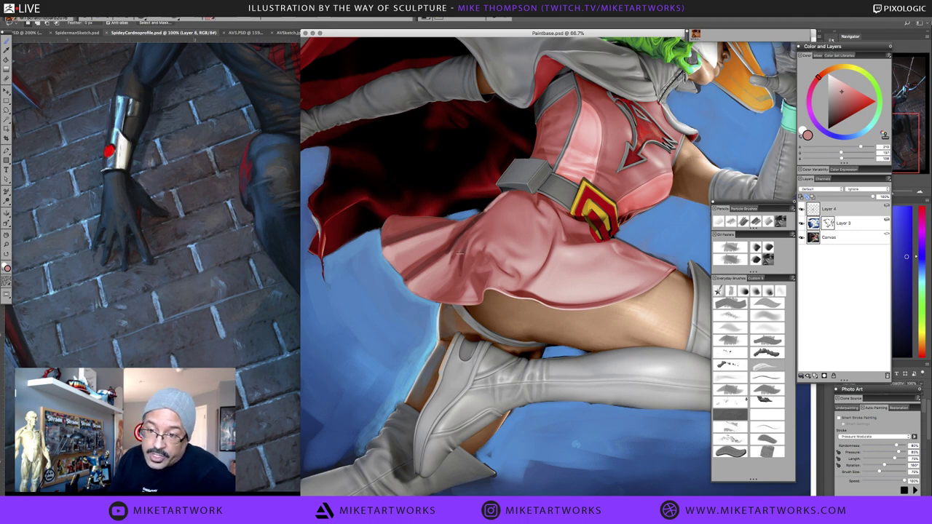
left_click(424, 272, "alt")
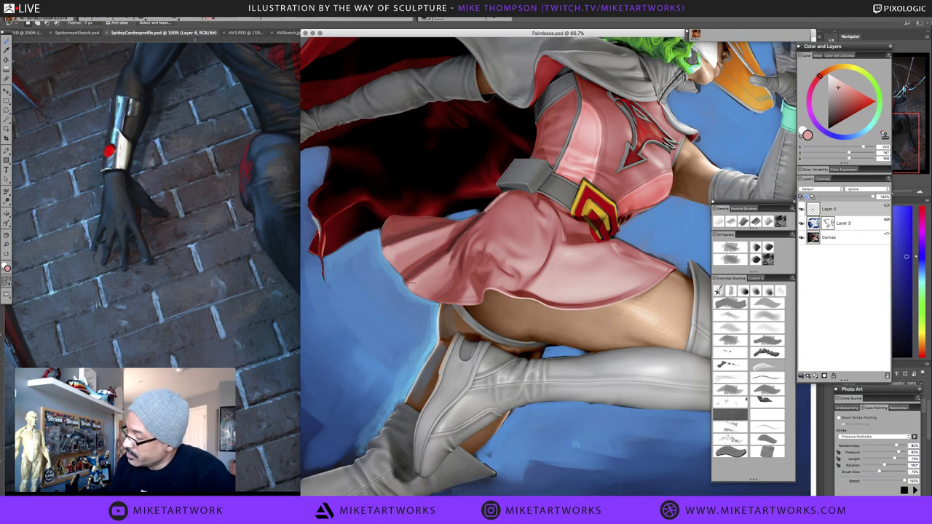
Set the painting colour to white and add a new layer above Layer 4
left_click(834, 77)
scroll(556, 276, "up", 3)
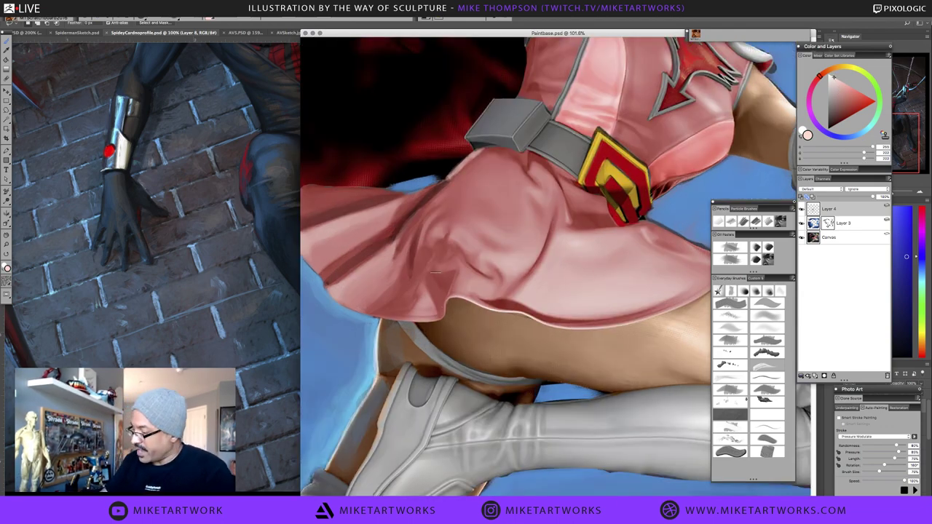
left_click_drag(551, 424, 524, 443)
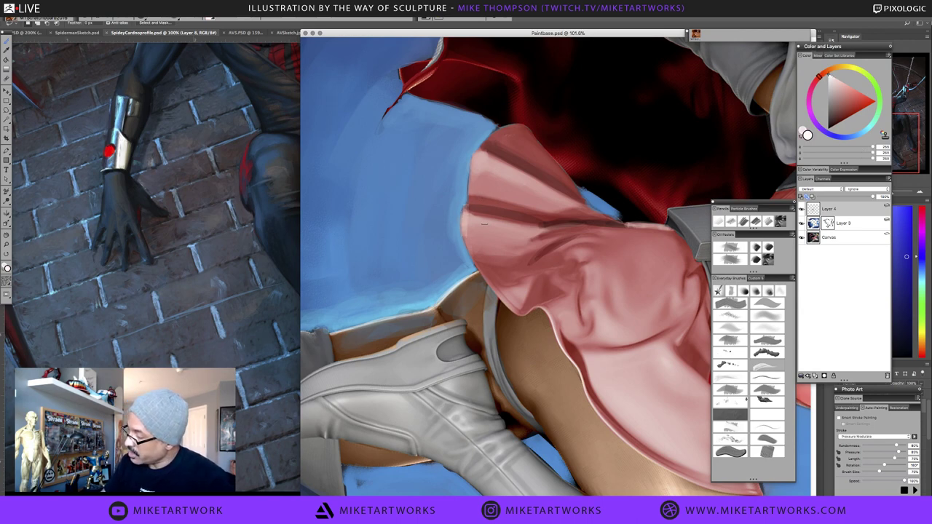
left_click_drag(465, 236, 490, 235)
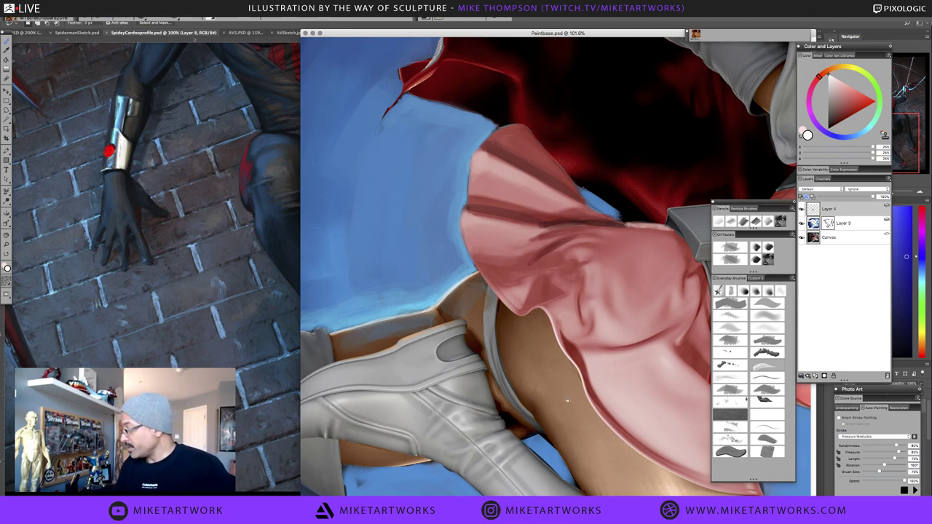
left_click_drag(566, 400, 635, 207)
left_click_drag(494, 421, 408, 219)
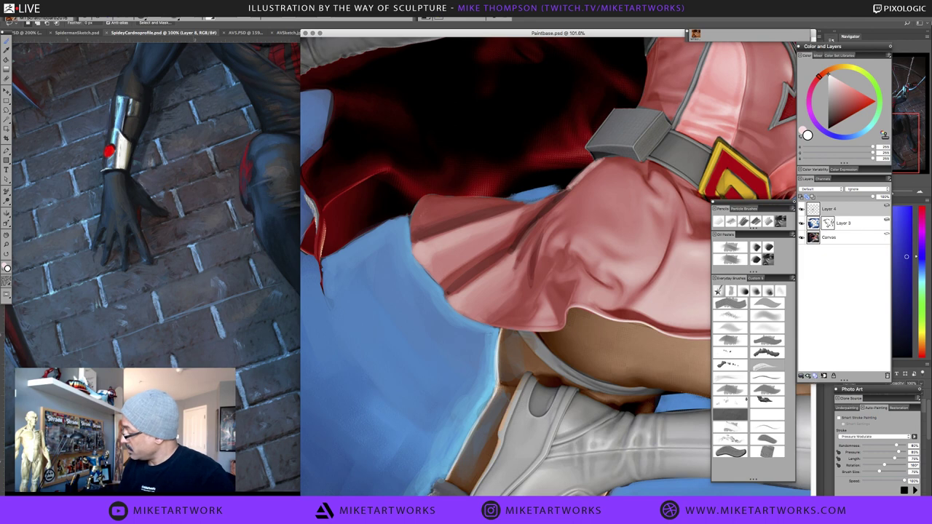
left_click(814, 375)
left_click_drag(440, 295, 413, 389)
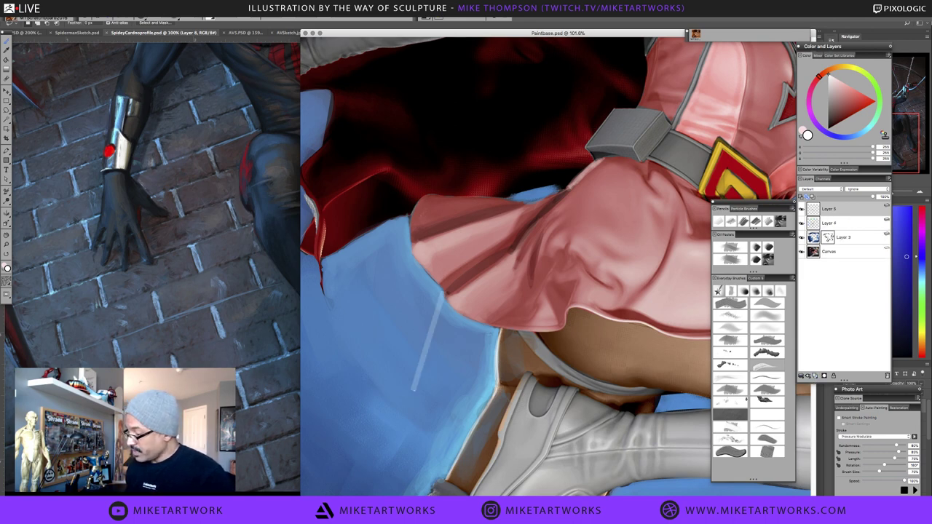
key("super+z")
left_click_drag(443, 293, 454, 407)
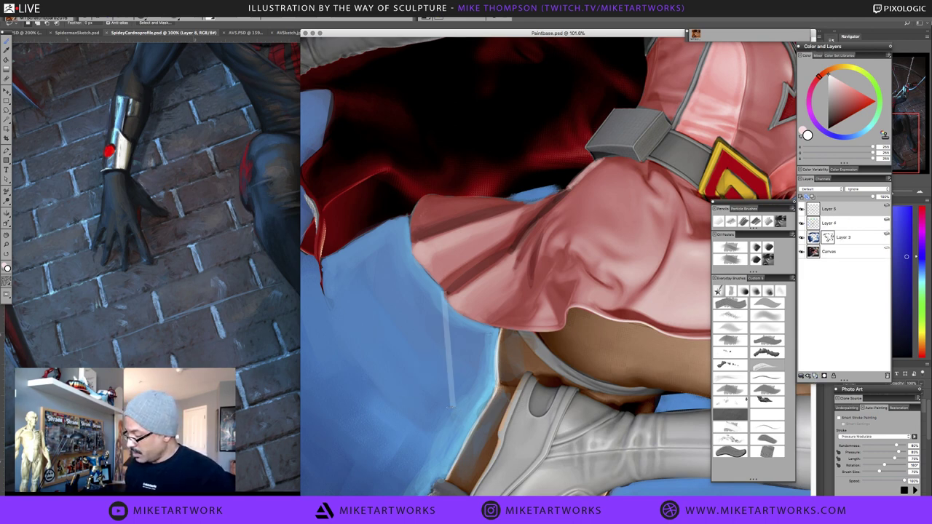
key("super+z")
left_click_drag(443, 291, 451, 386)
key("super+z")
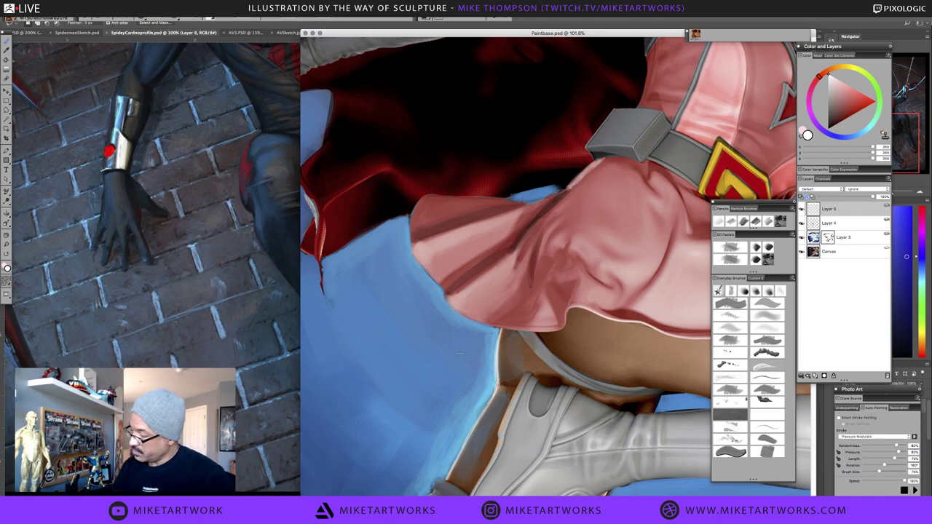
left_click_drag(442, 292, 451, 375)
key("super+z")
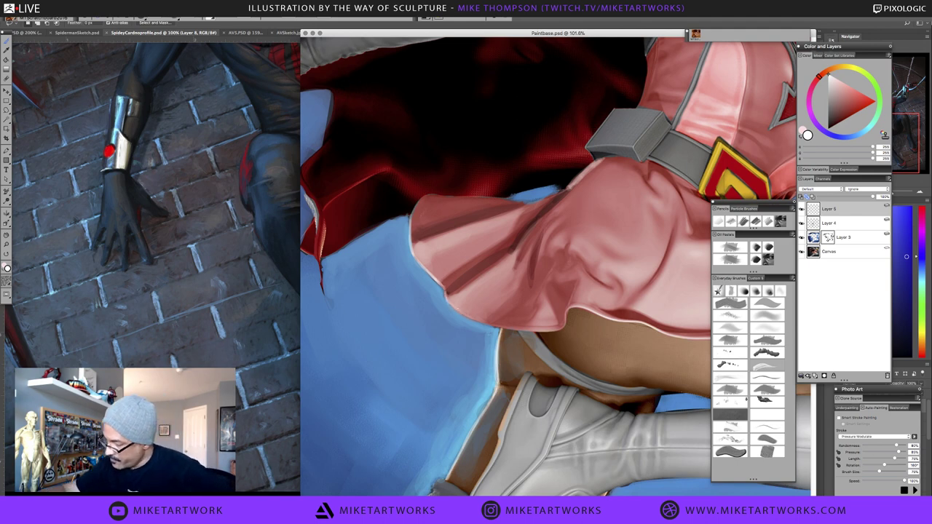
Paint a thin white rim highlight along the rear edge of the skirt's hem
left_click_drag(453, 305, 505, 326)
left_click_drag(614, 373, 514, 393)
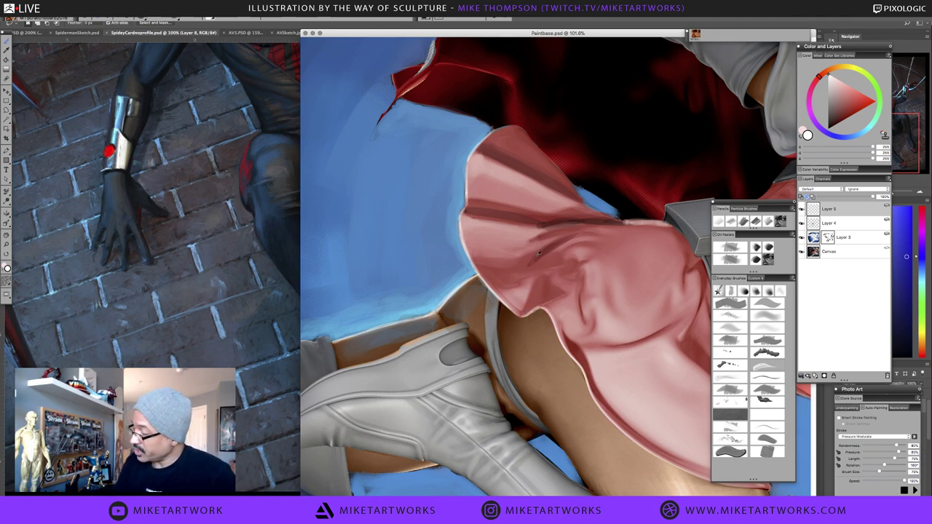
Darken the small triangular fold above the rear hem with dark reds sampled from the nearby crease
left_click(539, 254, "alt")
left_click_drag(523, 315, 542, 303)
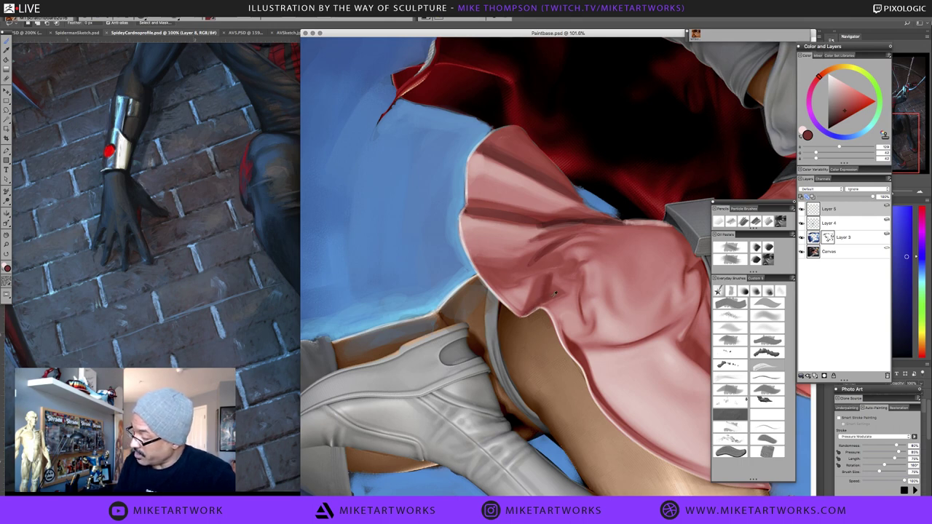
left_click(556, 293, "alt")
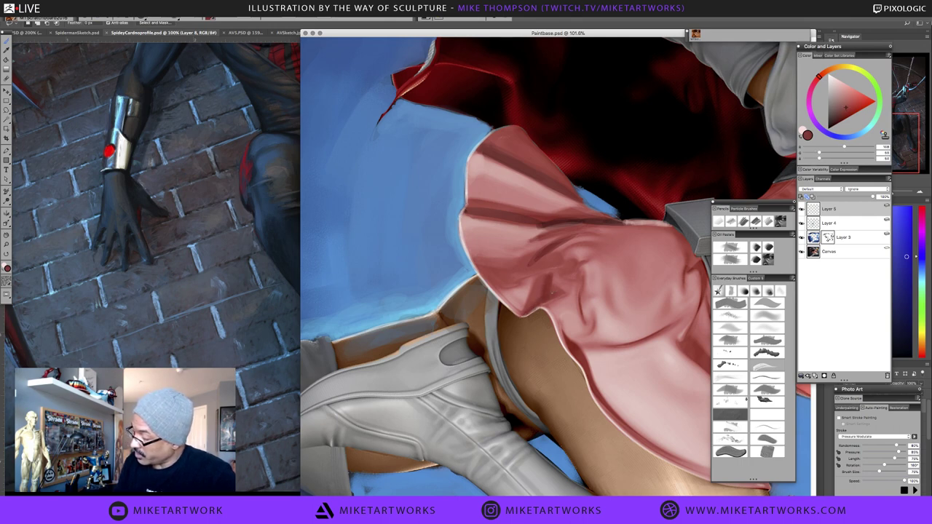
left_click(571, 313, "alt")
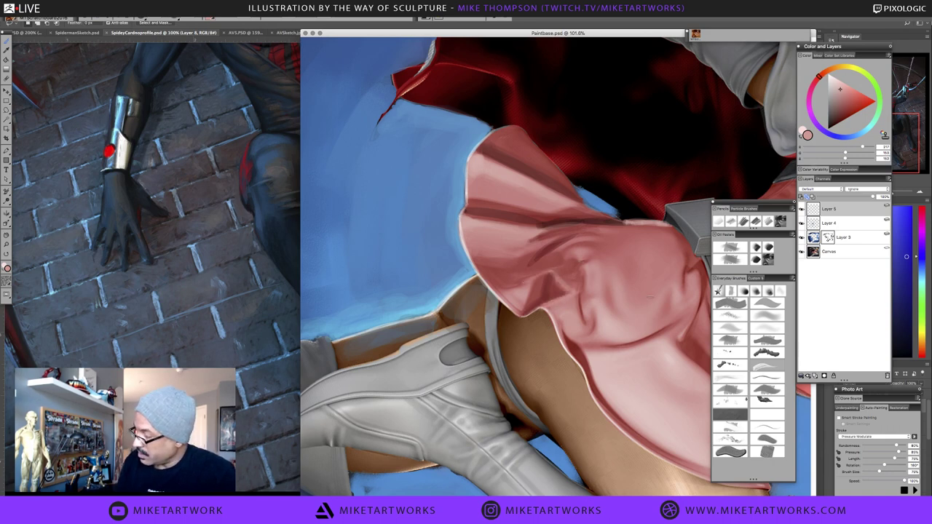
Edge the small triangular fold with light pink sampled from the skirt front, and touch up its shadow with sampled muted reds
left_click(613, 373, "alt")
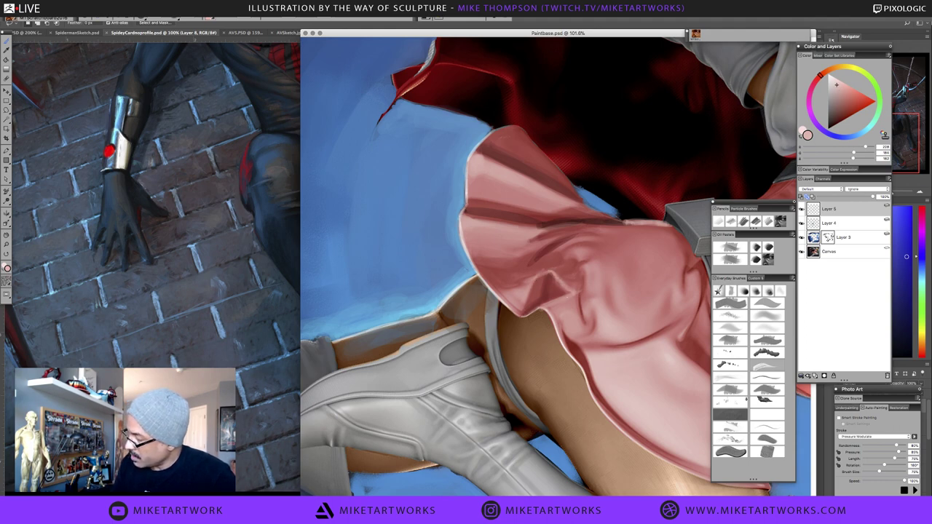
left_click_drag(540, 308, 553, 300)
left_click(547, 300, "alt")
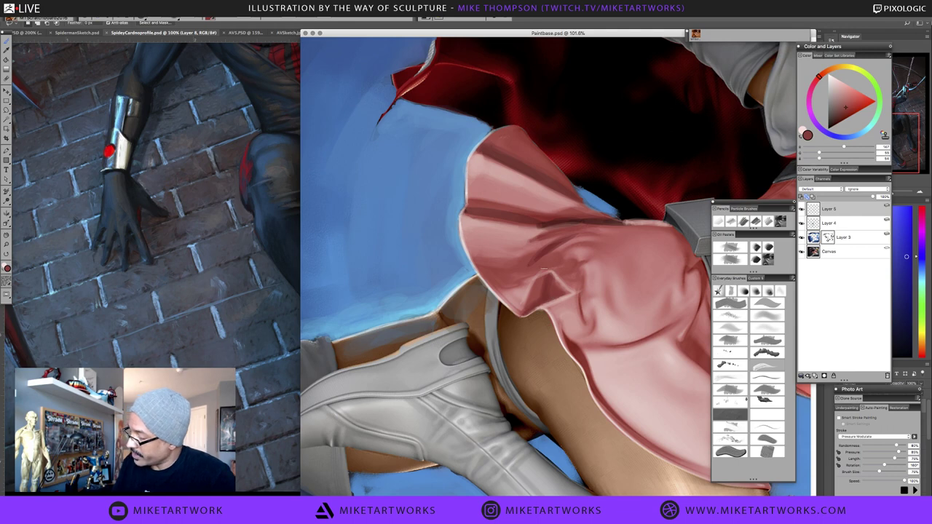
left_click(544, 265, "alt")
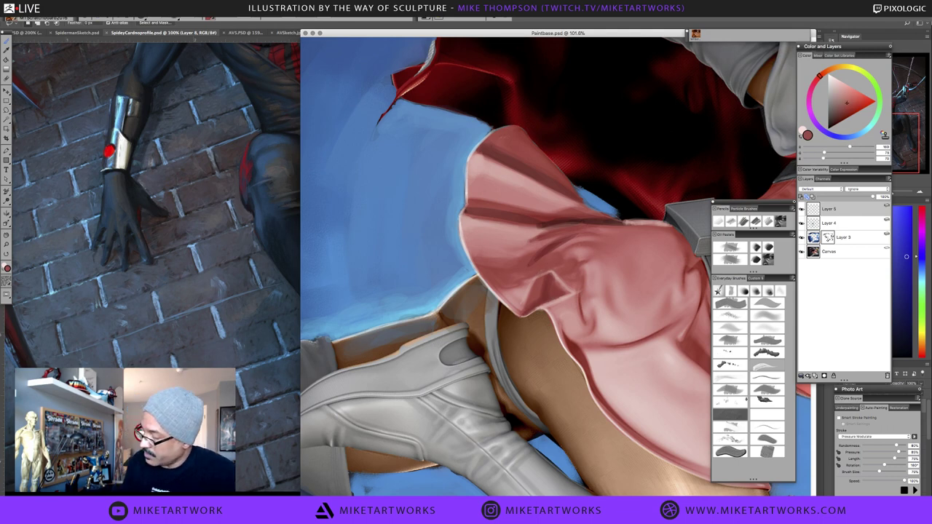
left_click_drag(624, 402, 674, 291)
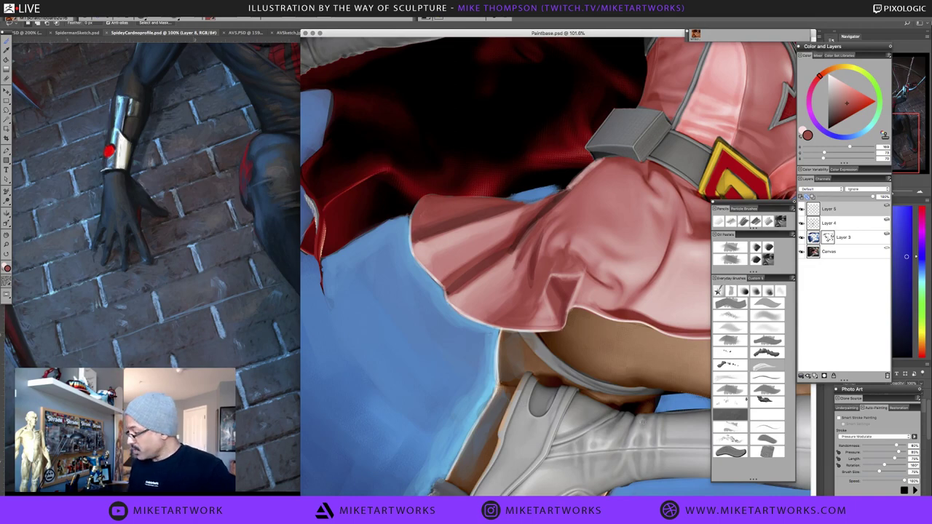
Review the repainted skirt together with the rest of the figure, and switch to Photoshop
key("super+minus")
key("super+minus")
key("super+minus")
left_click_drag(662, 439, 587, 462)
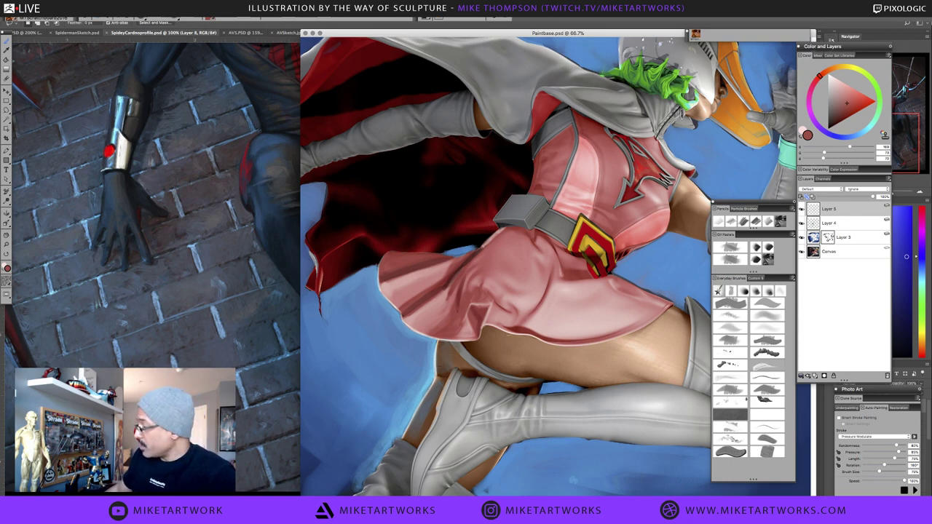
left_click_drag(534, 378, 550, 344)
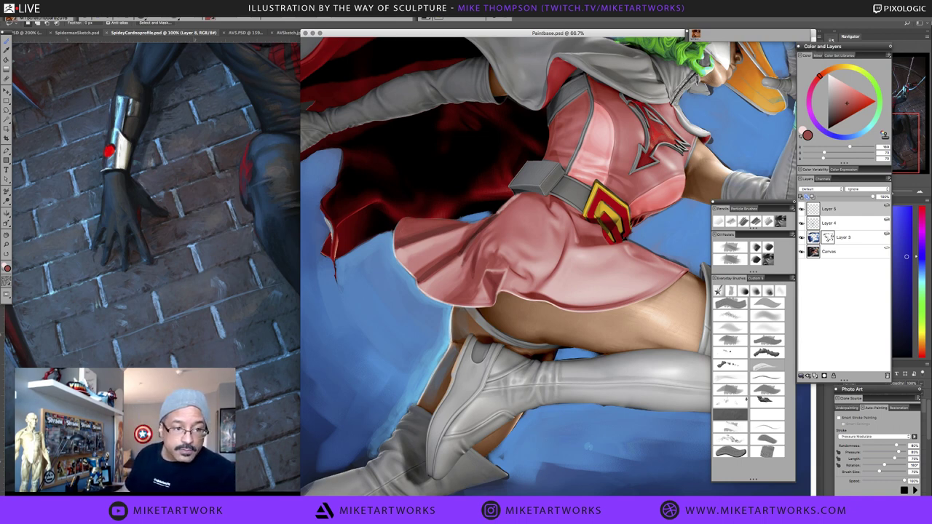
key("super+Tab")
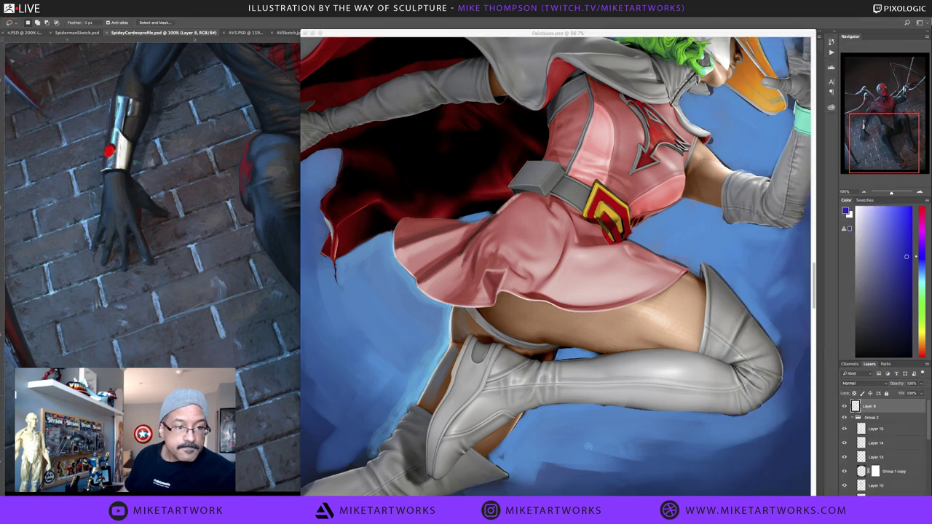